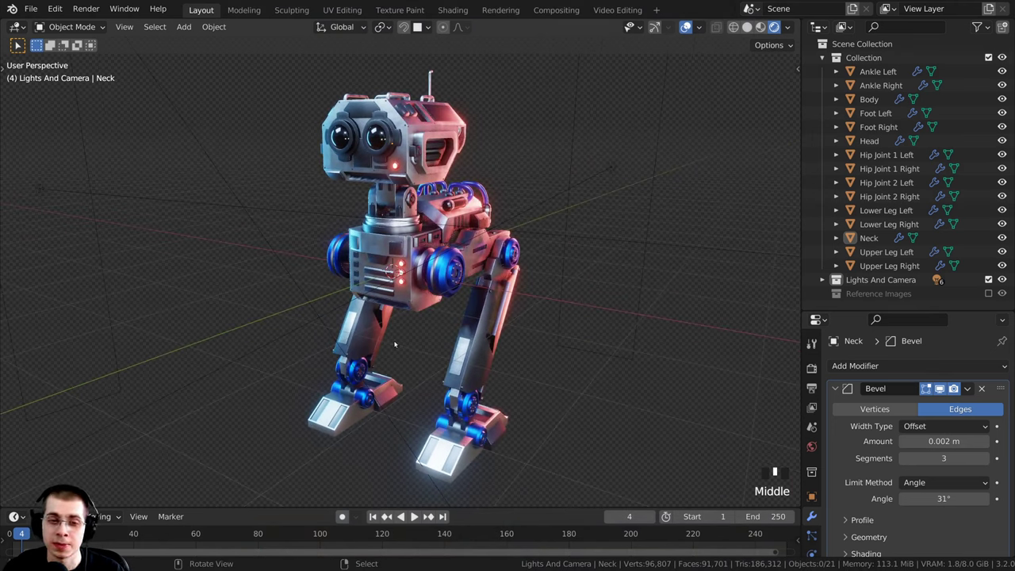
# Step: Switch the viewport shading to Solid
pyautogui.moveTo(379, 294)
pyautogui.mouseDown(button='middle')
pyautogui.moveTo(545, 258)
pyautogui.moveTo(347, 293)
pyautogui.moveTo(304, 290)
pyautogui.moveTo(365, 297)
pyautogui.mouseUp(button='middle')
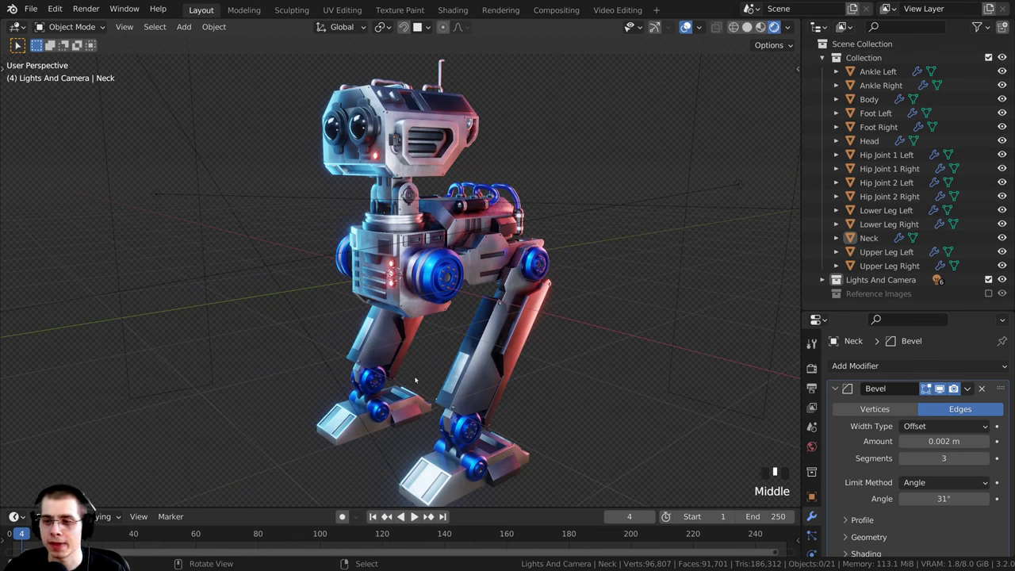
pyautogui.moveTo(414, 381); pyautogui.dragTo(401, 294, button='middle')
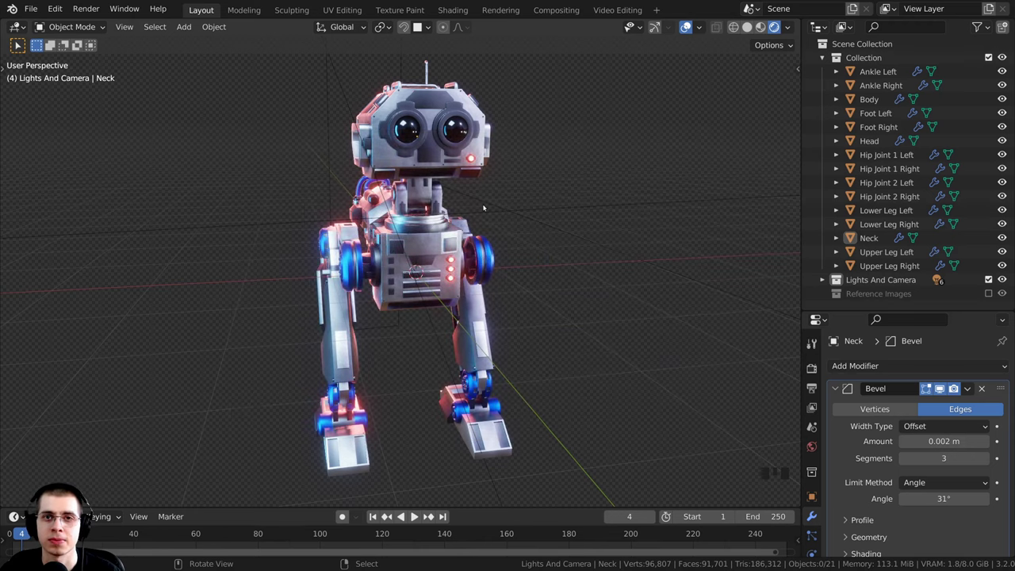
pyautogui.moveTo(445, 333); pyautogui.dragTo(416, 333, button='middle')
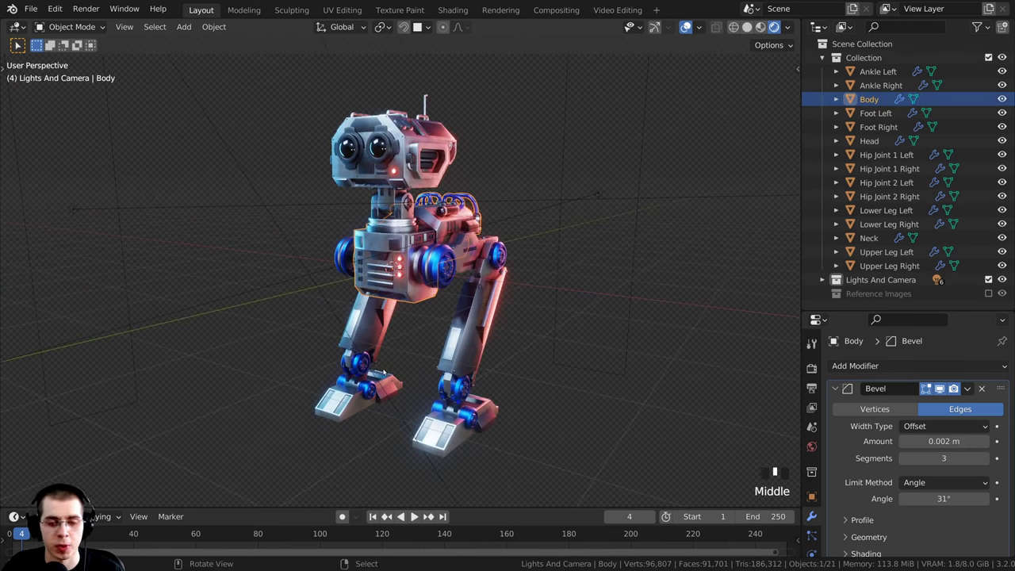
pyautogui.press('z')
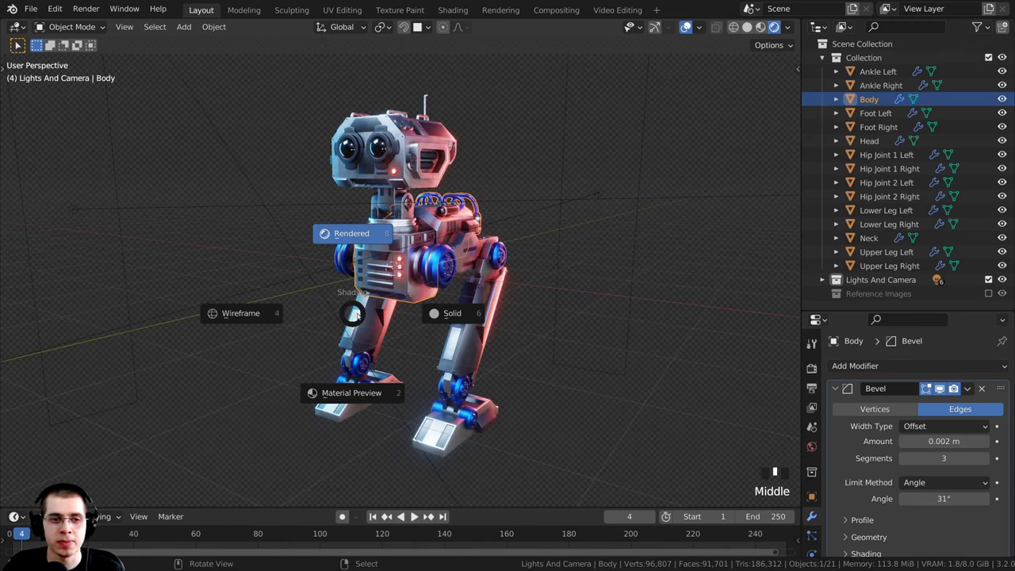
pyautogui.click(478, 324)
# Step: Exclude the Lights And Camera collection from the view layer
pyautogui.moveTo(476, 306); pyautogui.dragTo(492, 302, button='middle')
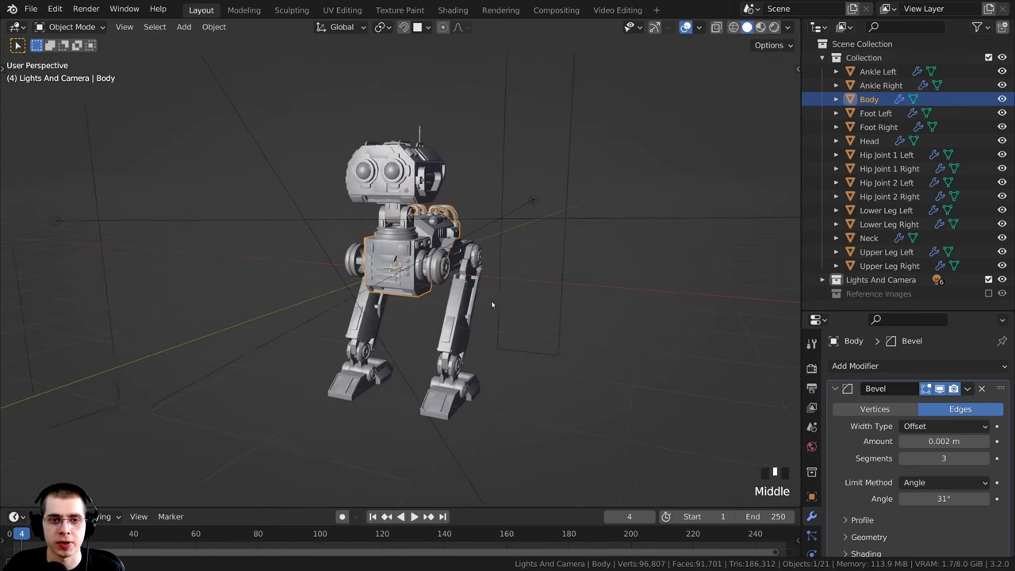
pyautogui.click(510, 214)
pyautogui.rightClick(510, 212)
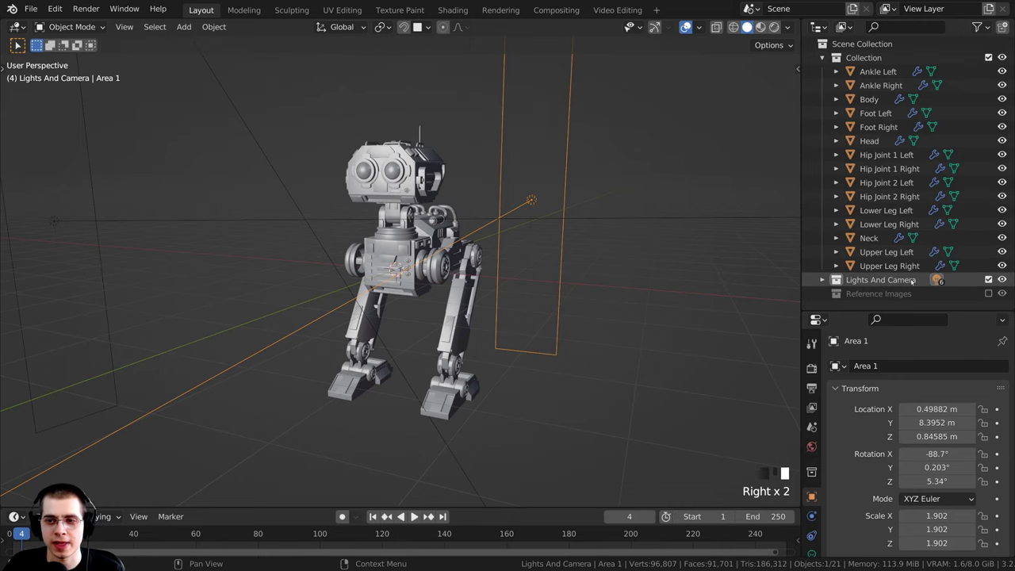
pyautogui.click(988, 280)
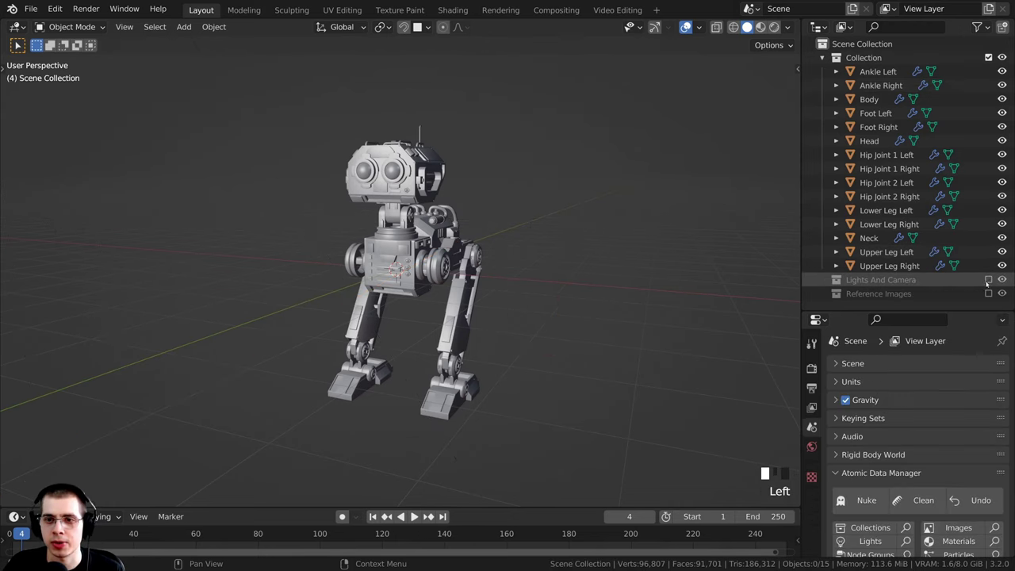
# Step: Collapse the robot's collection and shrink the outliner to give the properties editor more room
pyautogui.click(822, 58)
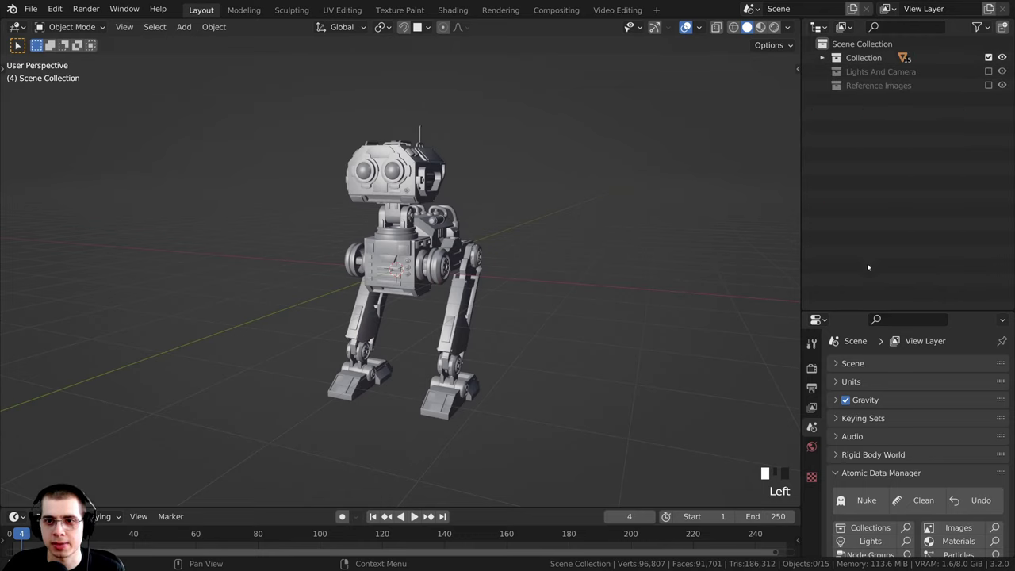
pyautogui.moveTo(863, 308); pyautogui.dragTo(848, 101)
pyautogui.moveTo(424, 198)
pyautogui.keyDown('shift'); pyautogui.mouseDown(button='middle')
pyautogui.moveTo(509, 215)
pyautogui.moveTo(434, 260)
pyautogui.moveTo(440, 210)
pyautogui.mouseUp(button='middle'); pyautogui.keyUp('shift')
# Step: Select all the robot parts and look the model over from the front and both sides
pyautogui.press('a')
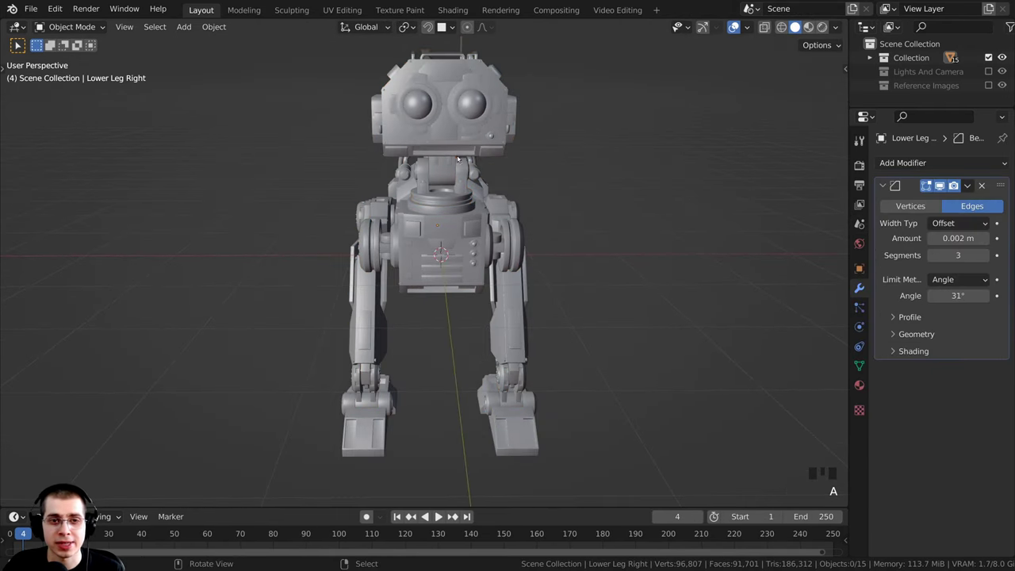
pyautogui.scroll(-1, 457, 158)
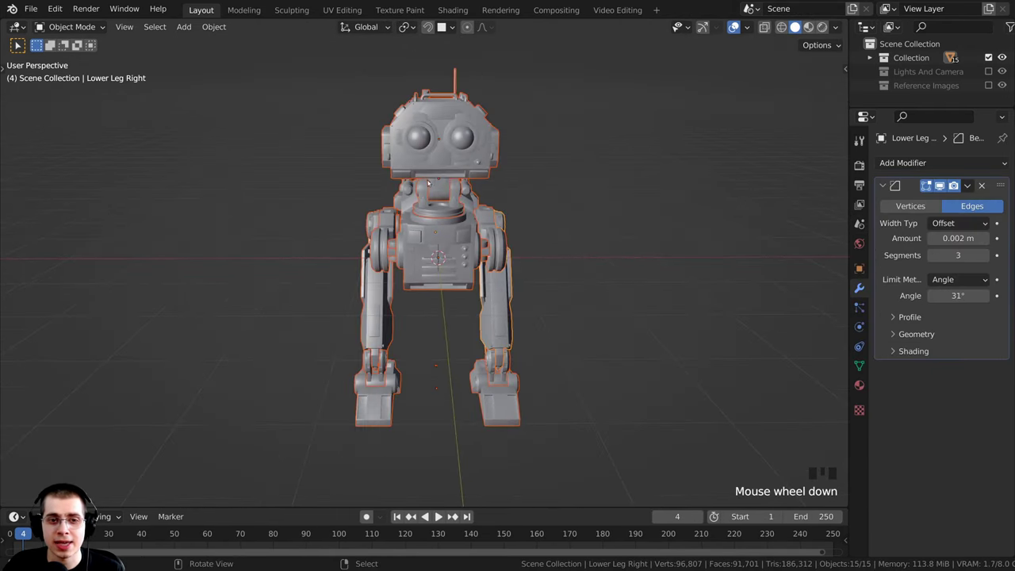
pyautogui.keyDown('shift'); pyautogui.moveTo(457, 157); pyautogui.dragTo(519, 195, button='middle'); pyautogui.keyUp('shift')
pyautogui.scroll(2, 444, 142)
pyautogui.scroll(1, 444, 142)
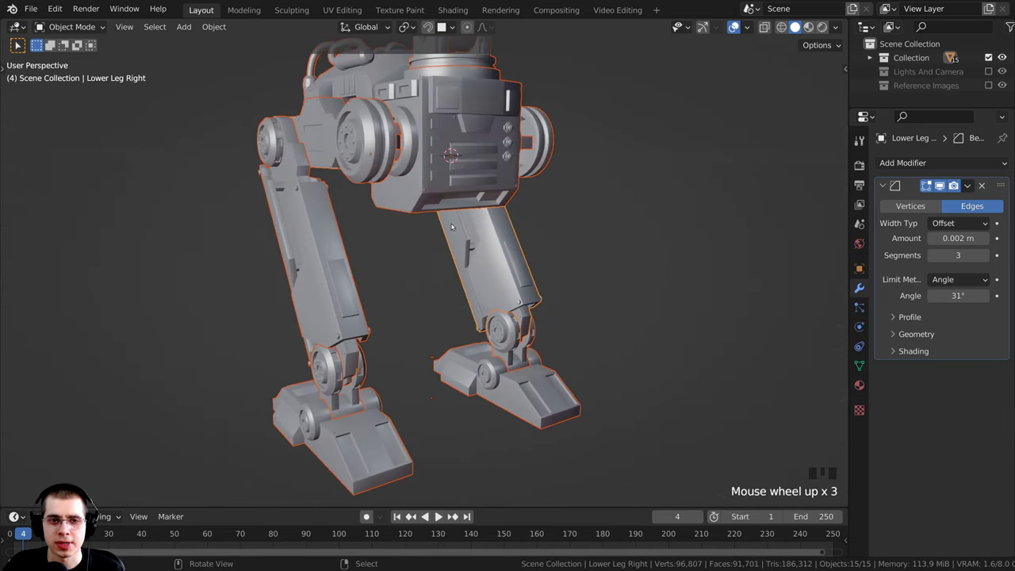
pyautogui.moveTo(452, 409); pyautogui.dragTo(391, 376, button='middle')
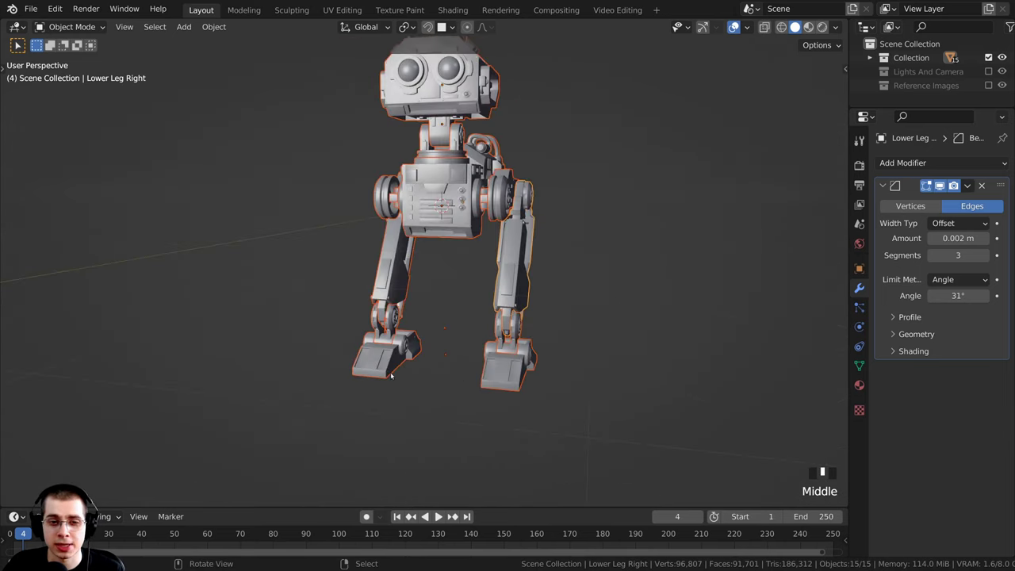
pyautogui.keyDown('shift'); pyautogui.moveTo(435, 170); pyautogui.dragTo(256, 240, button='middle'); pyautogui.keyUp('shift')
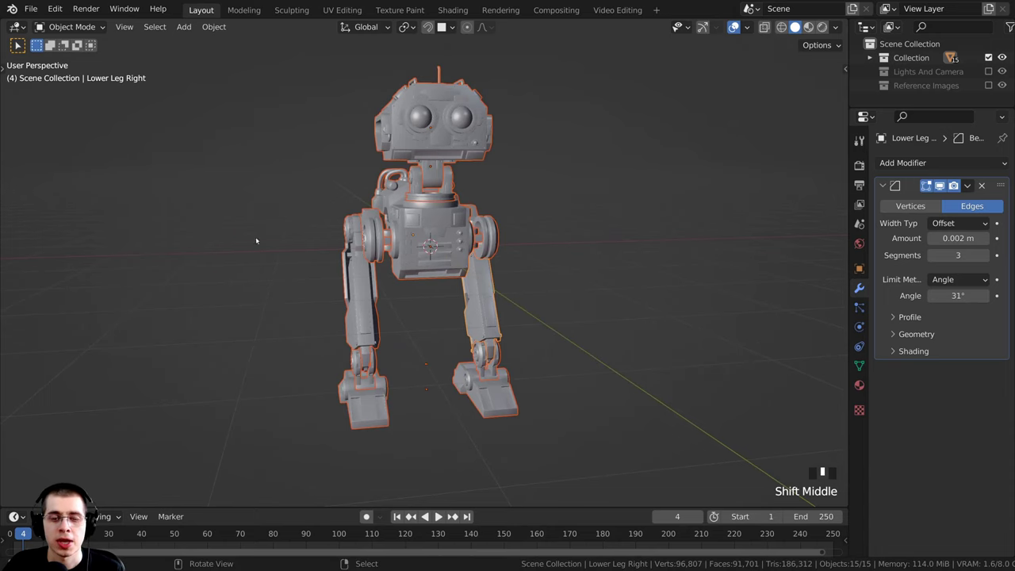
pyautogui.moveTo(524, 250); pyautogui.dragTo(448, 266, button='middle')
pyautogui.keyDown('shift'); pyautogui.moveTo(448, 266); pyautogui.dragTo(468, 213, button='middle'); pyautogui.keyUp('shift')
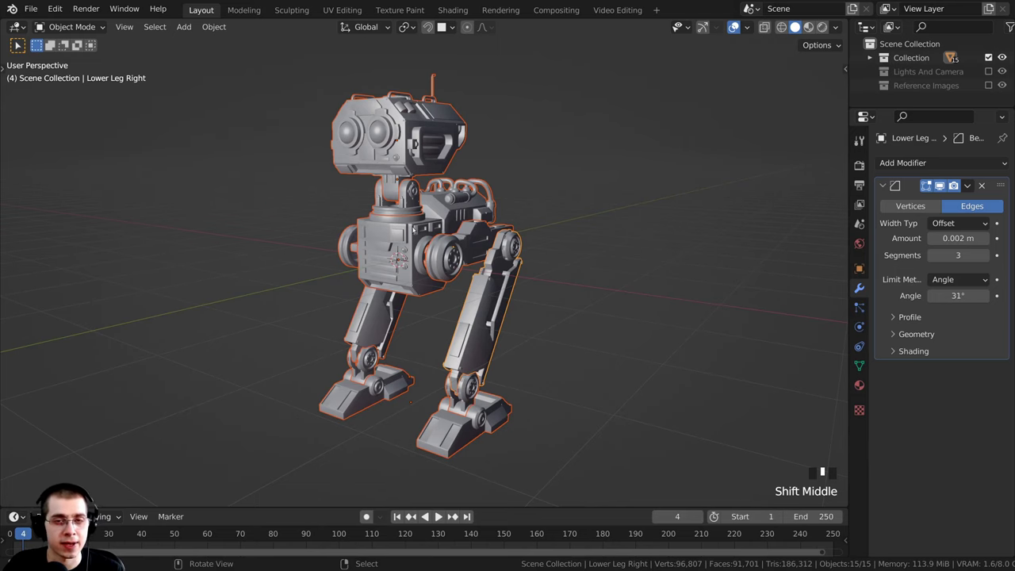
pyautogui.moveTo(475, 243); pyautogui.dragTo(534, 197, button='middle')
pyautogui.scroll(3, 389, 317)
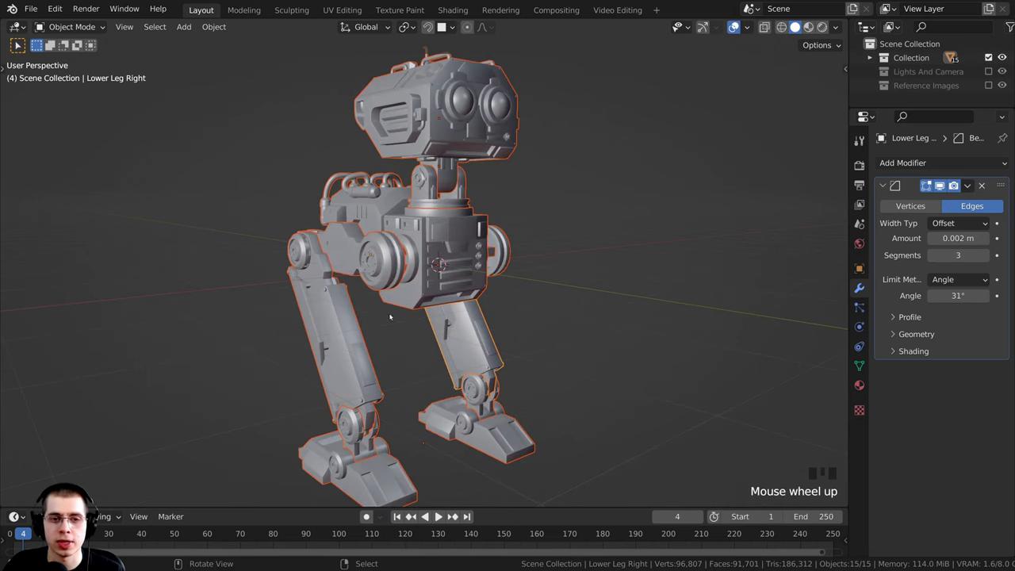
pyautogui.scroll(-2, 368, 181)
pyautogui.moveTo(368, 181); pyautogui.dragTo(454, 103, button='middle')
# Step: Apply All Transforms to every part of the robot
pyautogui.press('a')
pyautogui.press('a')
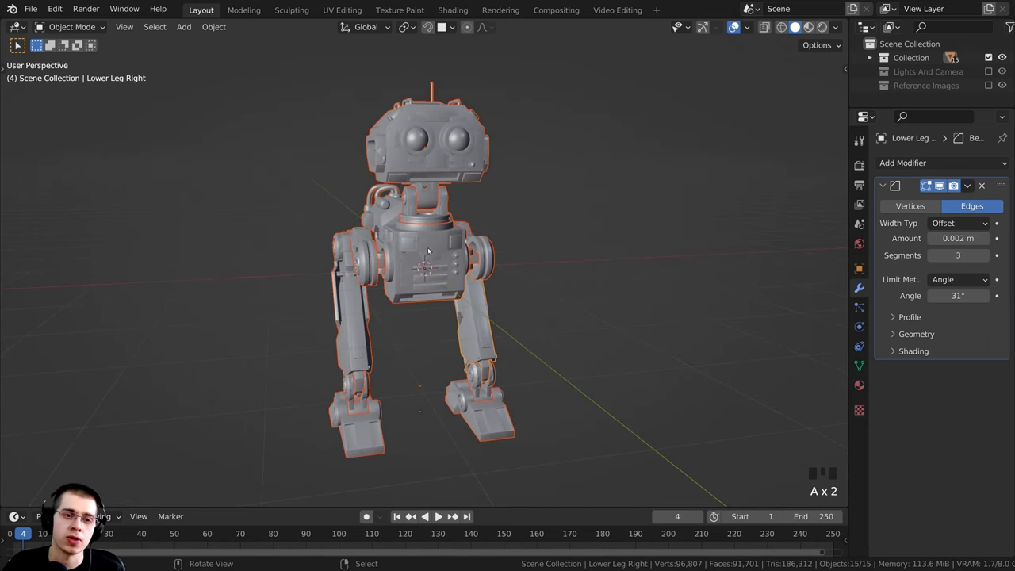
pyautogui.moveTo(428, 250); pyautogui.dragTo(431, 216, button='middle')
pyautogui.scroll(1, 435, 232)
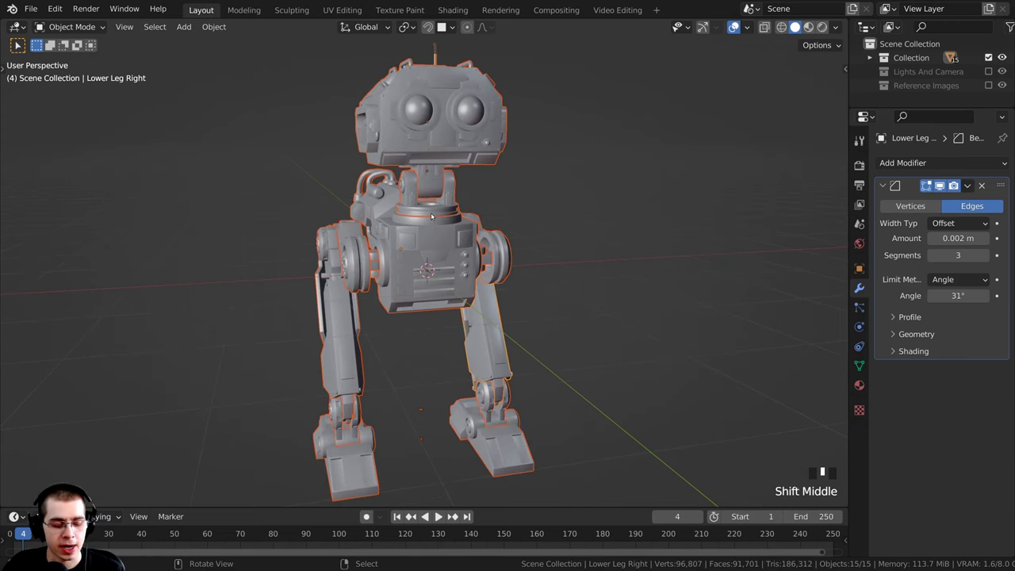
pyautogui.scroll(4, 426, 212)
pyautogui.hotkey('ctrl', 'a')
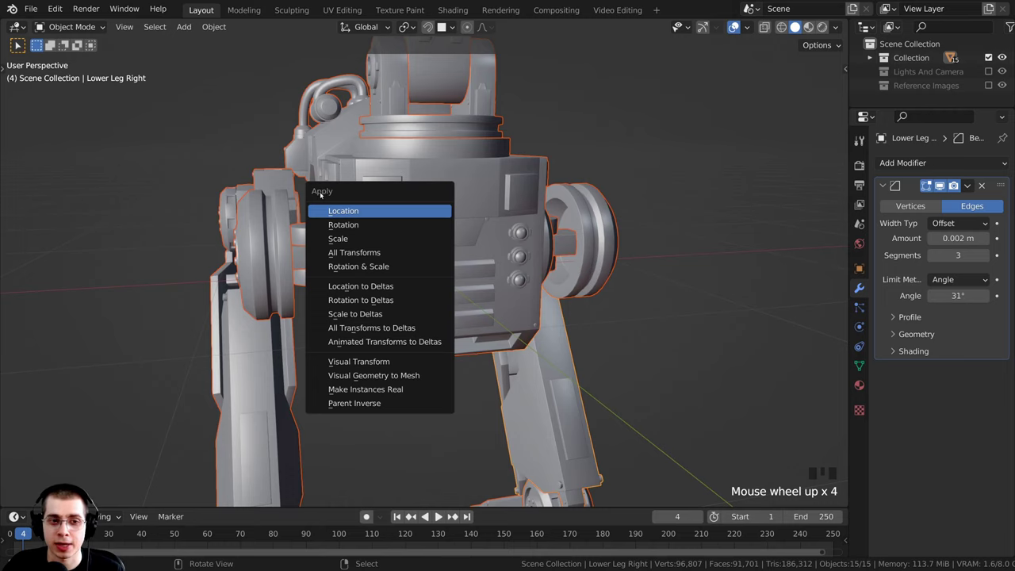
pyautogui.click(352, 252)
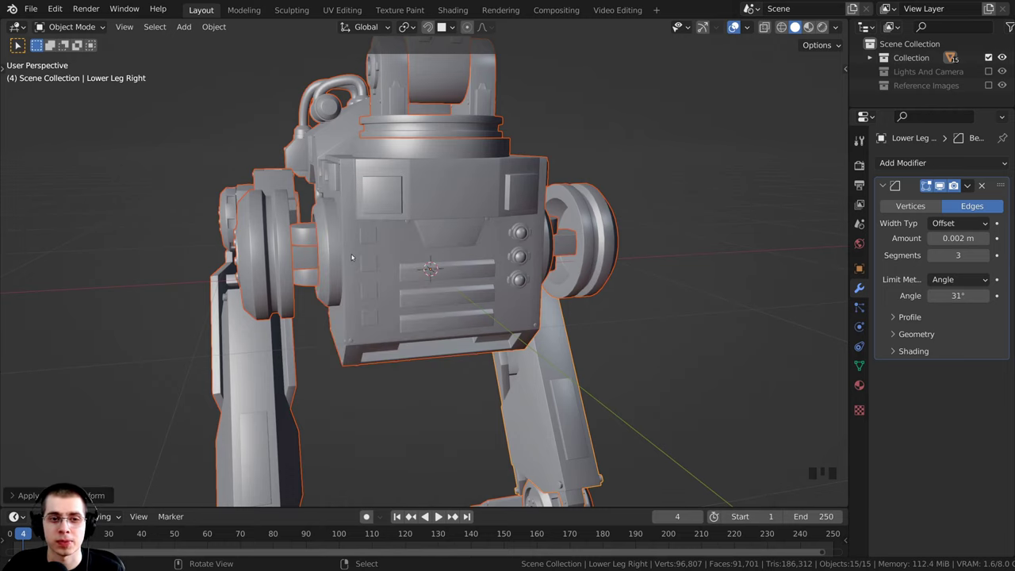
# Step: Apply the object transforms once more to the whole selected robot
pyautogui.keyDown('shift'); pyautogui.moveTo(351, 256); pyautogui.dragTo(372, 242, button='middle'); pyautogui.keyUp('shift')
pyautogui.scroll(-2, 449, 239)
pyautogui.moveTo(434, 236); pyautogui.dragTo(325, 336, button='middle')
pyautogui.scroll(-2, 363, 158)
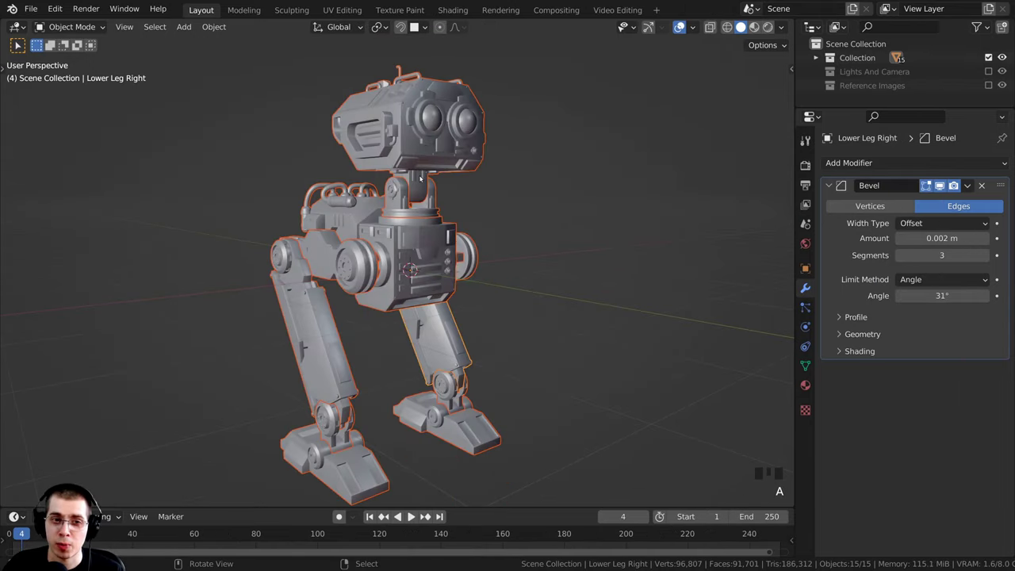
pyautogui.hotkey('ctrl', 'a')
pyautogui.click(394, 179)
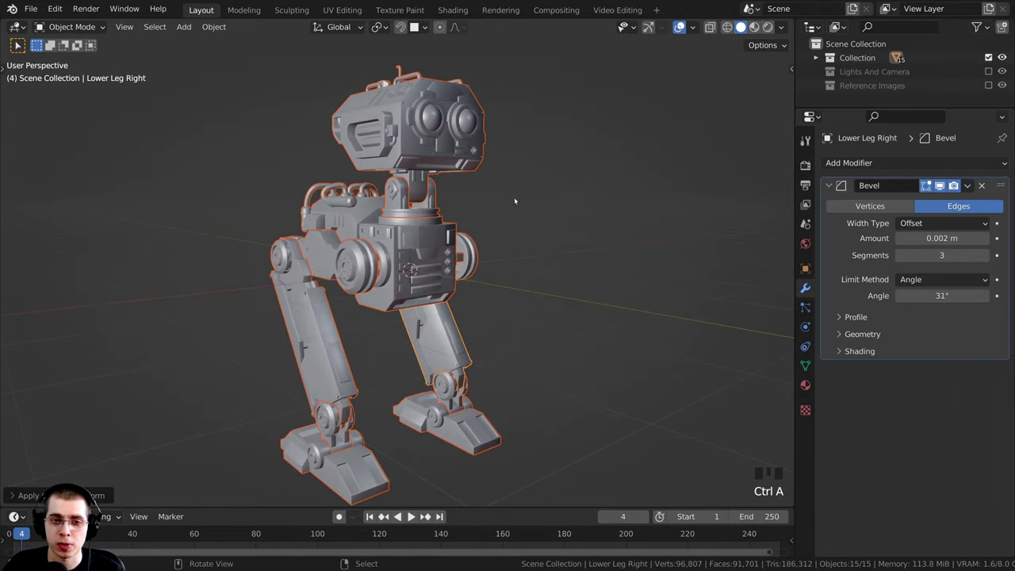
# Step: Switch the viewport shading to Rendered and deselect all the robot parts
pyautogui.moveTo(514, 200); pyautogui.dragTo(392, 300, button='middle')
pyautogui.scroll(2, 392, 224)
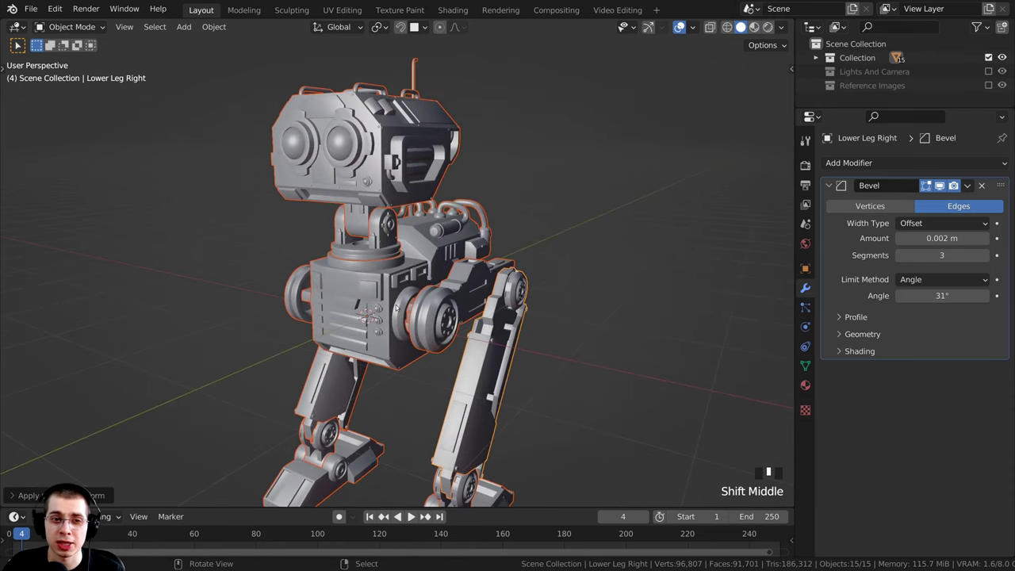
pyautogui.press('z')
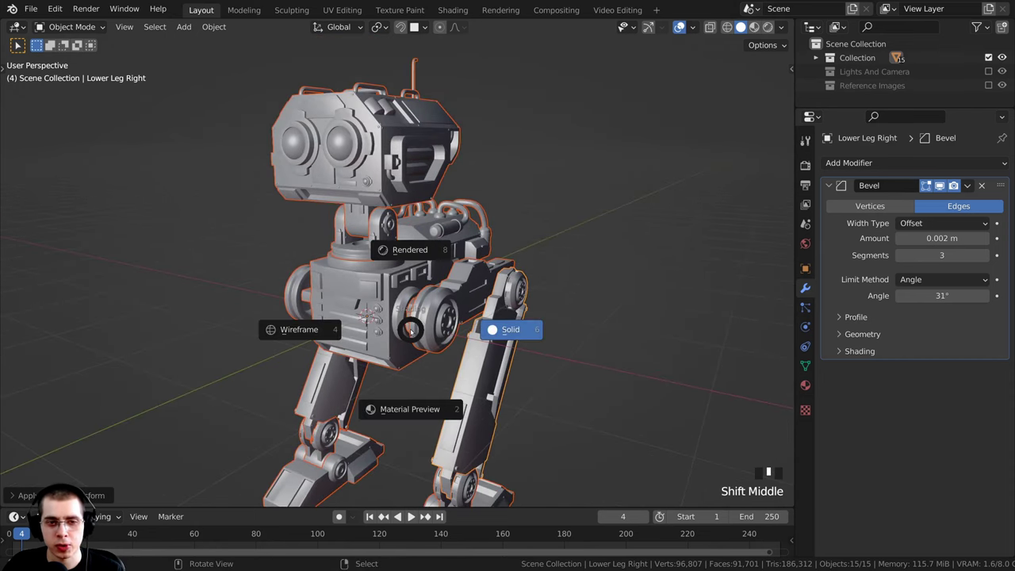
pyautogui.click(409, 258)
pyautogui.moveTo(409, 259)
pyautogui.mouseDown(button='middle')
pyautogui.moveTo(399, 281)
pyautogui.moveTo(406, 229)
pyautogui.mouseUp(button='middle')
pyautogui.hotkey('alt', 'a')
# Step: Examine the metal surface texture on the side and front of the robot's body up close
pyautogui.scroll(3, 399, 281)
pyautogui.moveTo(406, 228)
pyautogui.mouseDown(button='middle')
pyautogui.moveTo(419, 228)
pyautogui.moveTo(365, 211)
pyautogui.mouseUp(button='middle')
pyautogui.scroll(3, 400, 222)
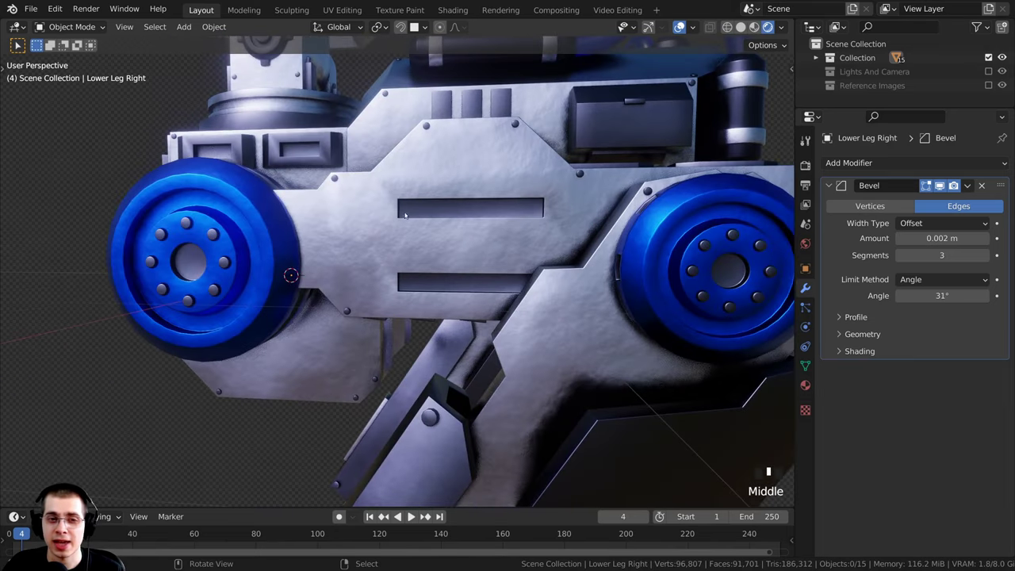
pyautogui.scroll(-3, 468, 271)
pyautogui.moveTo(468, 271); pyautogui.dragTo(444, 237, button='middle')
pyautogui.scroll(-2, 444, 237)
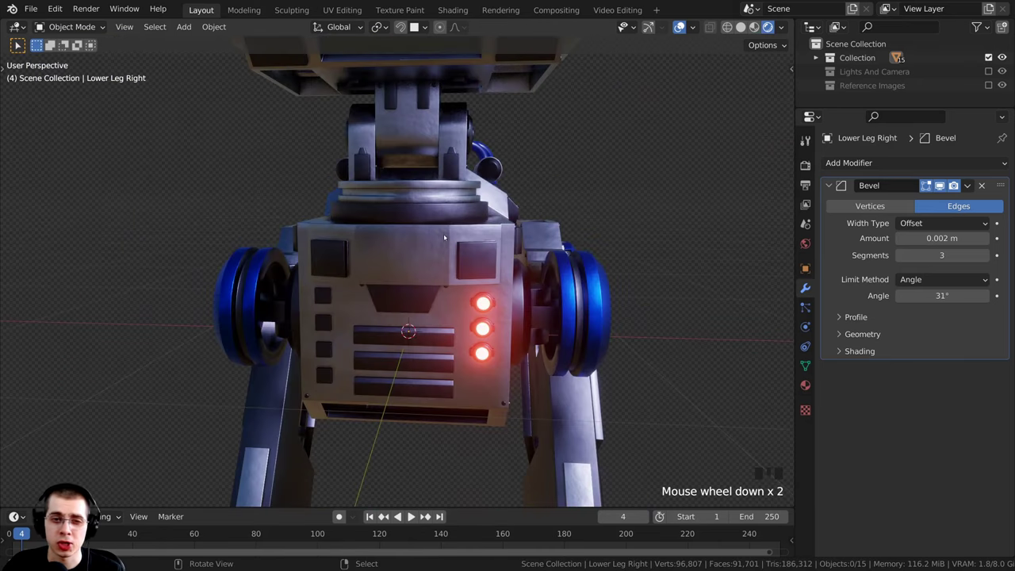
# Step: Scale the robot's body up to several times its size as a demonstration of texture distortion
pyautogui.click(426, 259)
pyautogui.scroll(-2, 406, 260)
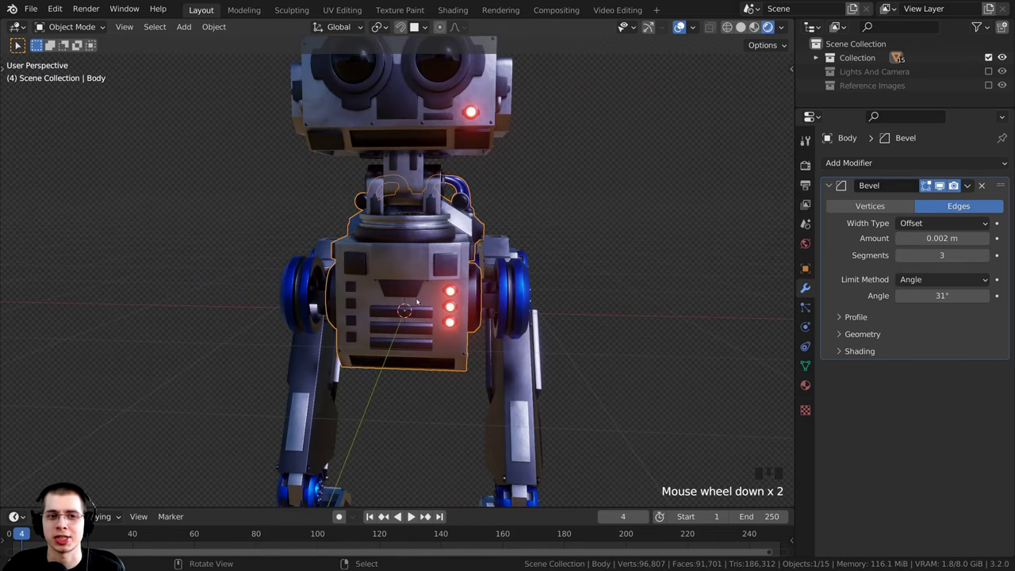
pyautogui.scroll(-2, 517, 254)
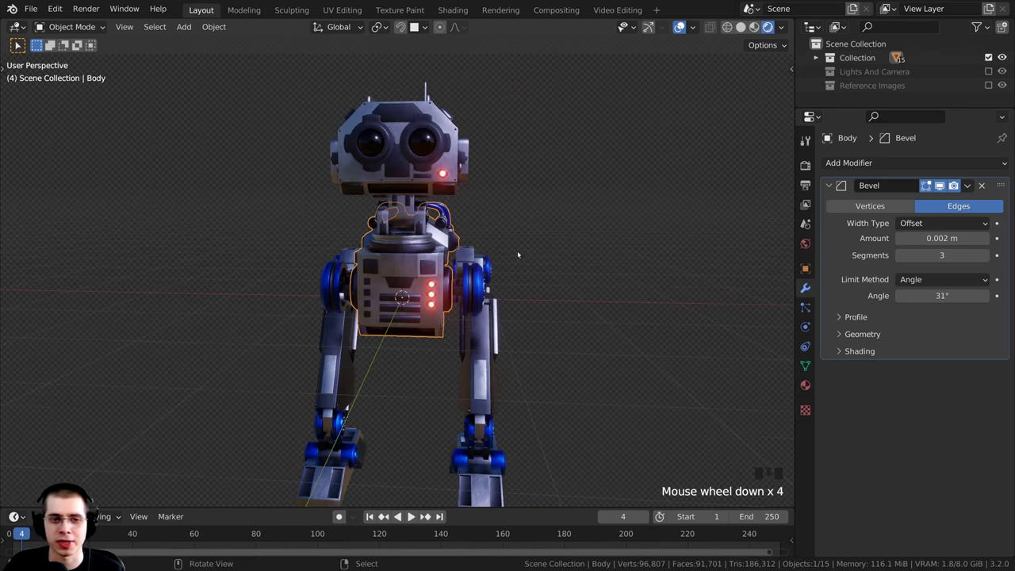
pyautogui.scroll(-2, 484, 270)
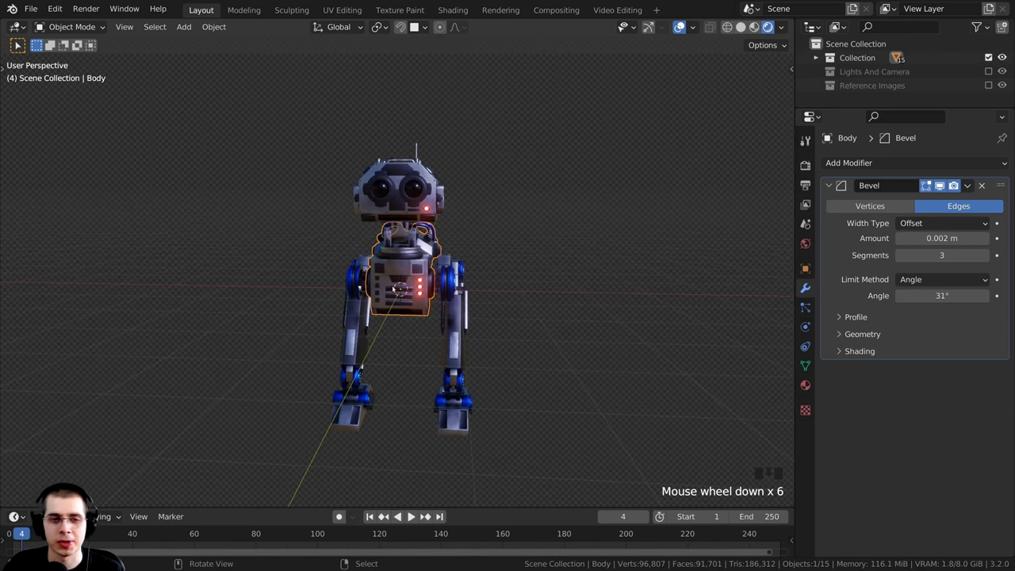
pyautogui.scroll(-3, 393, 289)
pyautogui.press('s')
pyautogui.click(634, 255)
# Step: Apply the scale of the enlarged body
pyautogui.keyDown('shift'); pyautogui.moveTo(539, 184); pyautogui.dragTo(540, 200, button='middle'); pyautogui.keyUp('shift')
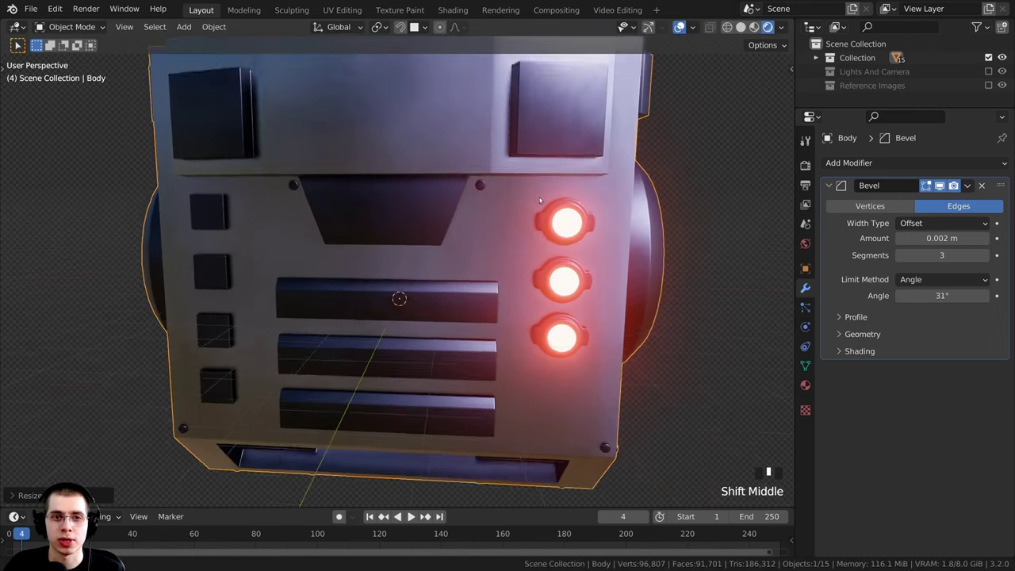
pyautogui.keyDown('shift'); pyautogui.scroll(1, 458, 193); pyautogui.keyUp('shift')
pyautogui.scroll(2, 457, 193)
pyautogui.hotkey('ctrl', 'a')
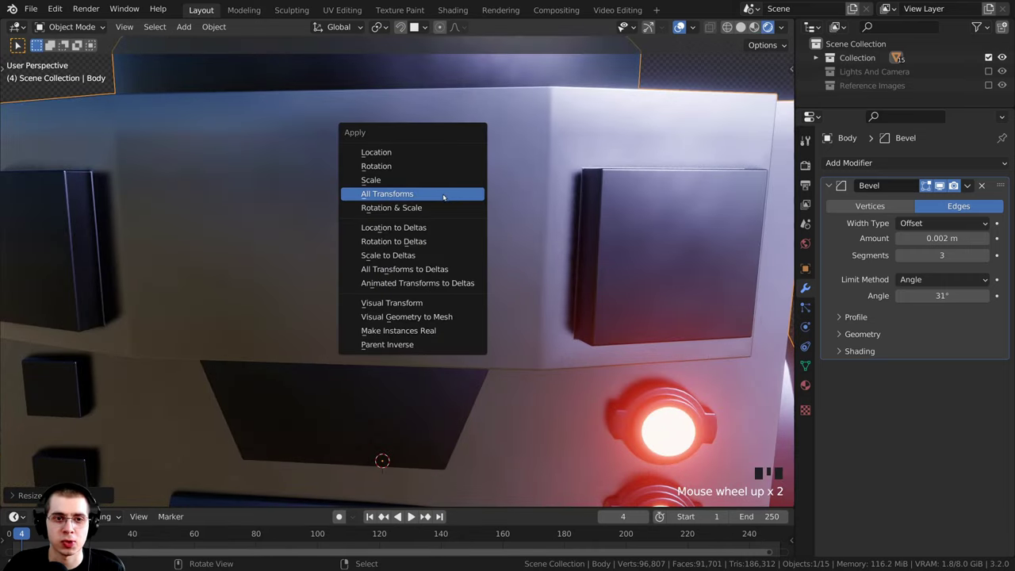
pyautogui.click(371, 180)
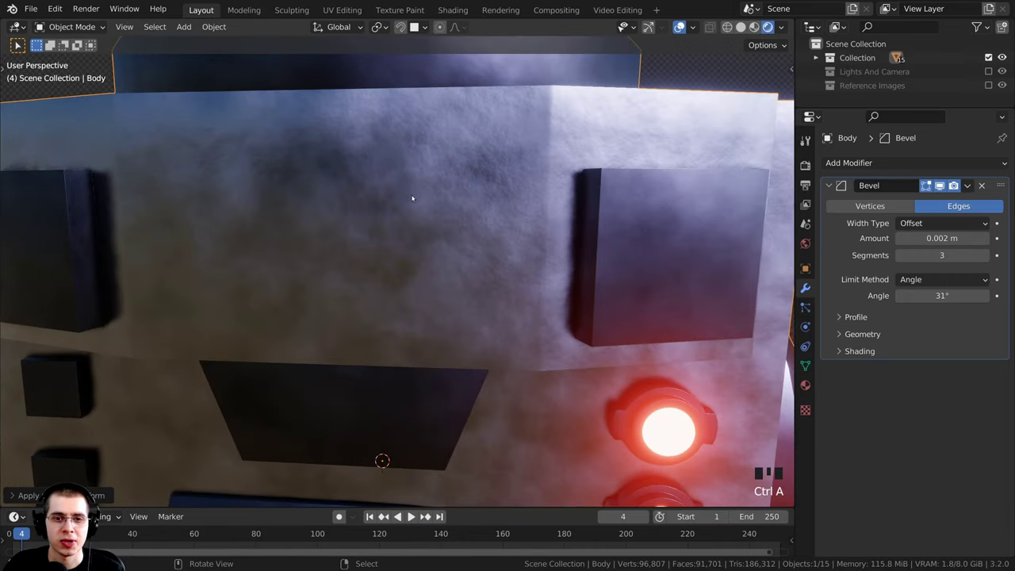
# Step: Examine how applying the scale affects the metal texture on the body's front, side and pipe
pyautogui.scroll(-3, 412, 198)
pyautogui.moveTo(502, 213)
pyautogui.mouseDown(button='middle')
pyautogui.moveTo(555, 212)
pyautogui.moveTo(490, 209)
pyautogui.mouseUp(button='middle')
pyautogui.scroll(-1, 508, 220)
pyautogui.moveTo(318, 353); pyautogui.dragTo(429, 359, button='middle')
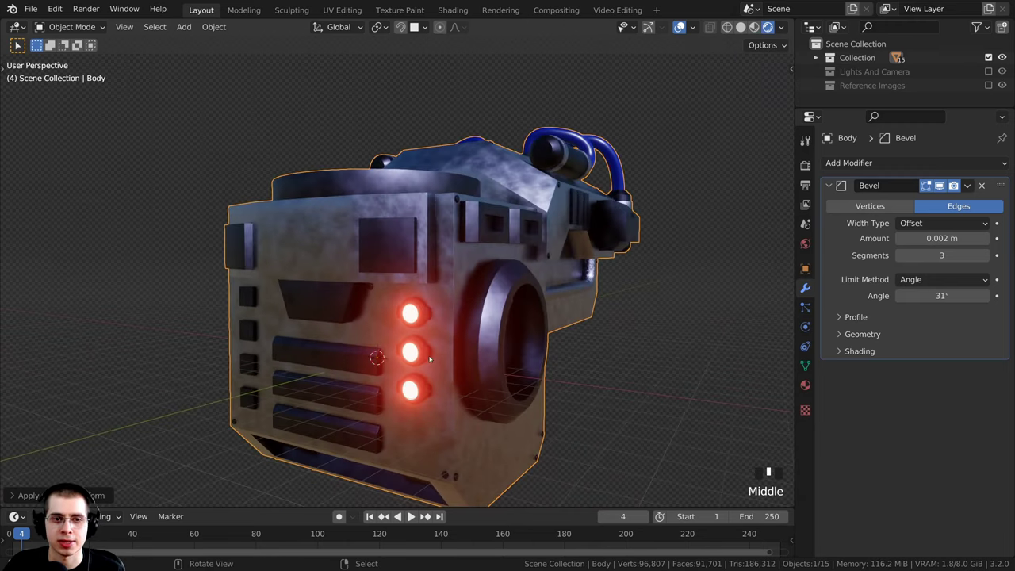
pyautogui.moveTo(487, 374); pyautogui.dragTo(444, 333, button='middle')
pyautogui.keyDown('shift'); pyautogui.moveTo(444, 333); pyautogui.dragTo(396, 243, button='middle'); pyautogui.keyUp('shift')
pyautogui.scroll(4, 407, 280)
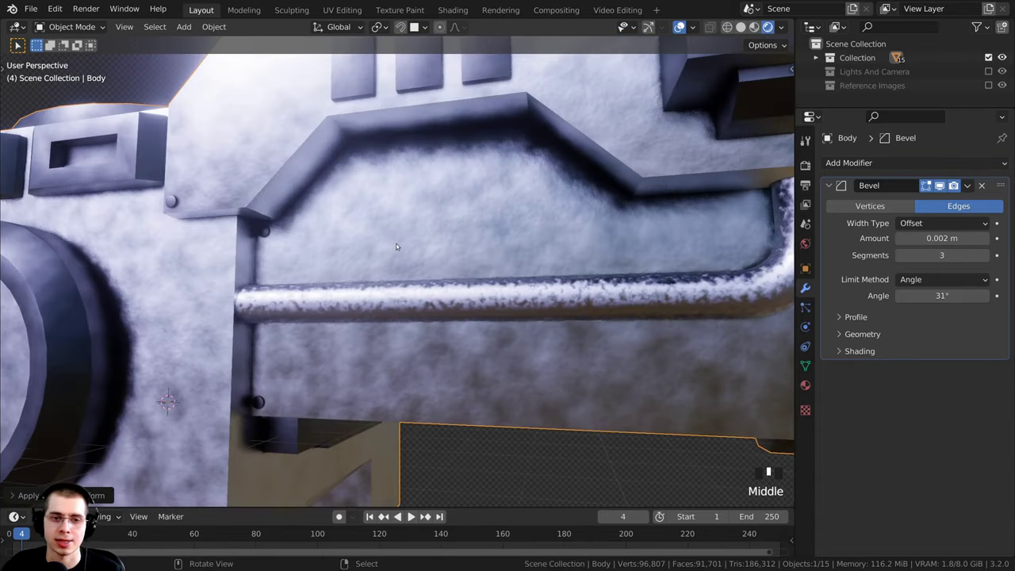
# Step: Undo the applied scale and the enlargement of the robot's body
pyautogui.scroll(-3, 395, 248)
pyautogui.hotkey('ctrl', 'z')
pyautogui.hotkey('ctrl', 'z')
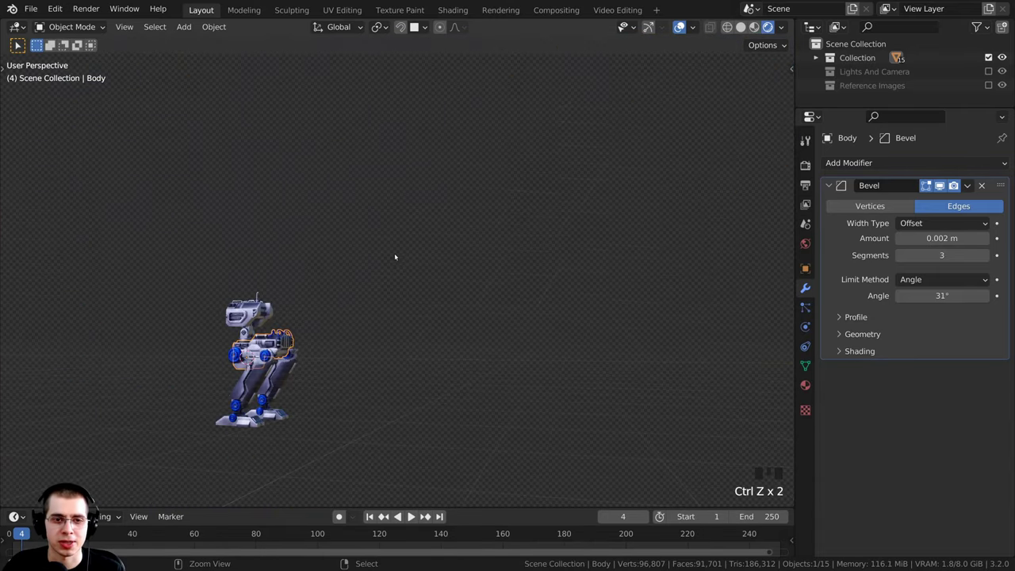
pyautogui.keyDown('shift'); pyautogui.moveTo(457, 288); pyautogui.dragTo(489, 273, button='middle'); pyautogui.keyUp('shift')
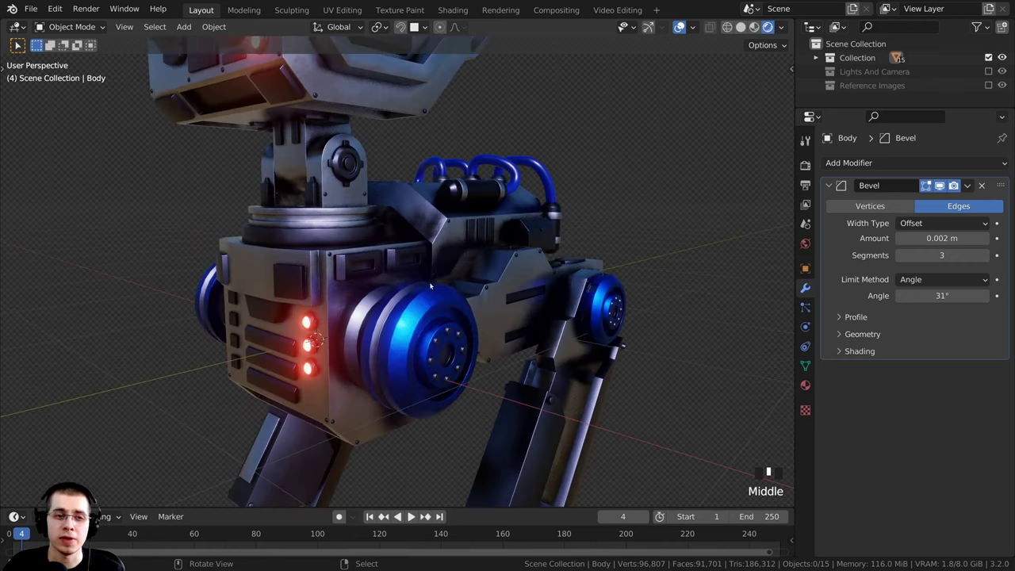
# Step: Examine the Texture Coordinate and Noise Texture nodes of the body's Pipes material in the Shading workspace
pyautogui.rightClick(341, 248)
pyautogui.click(452, 10)
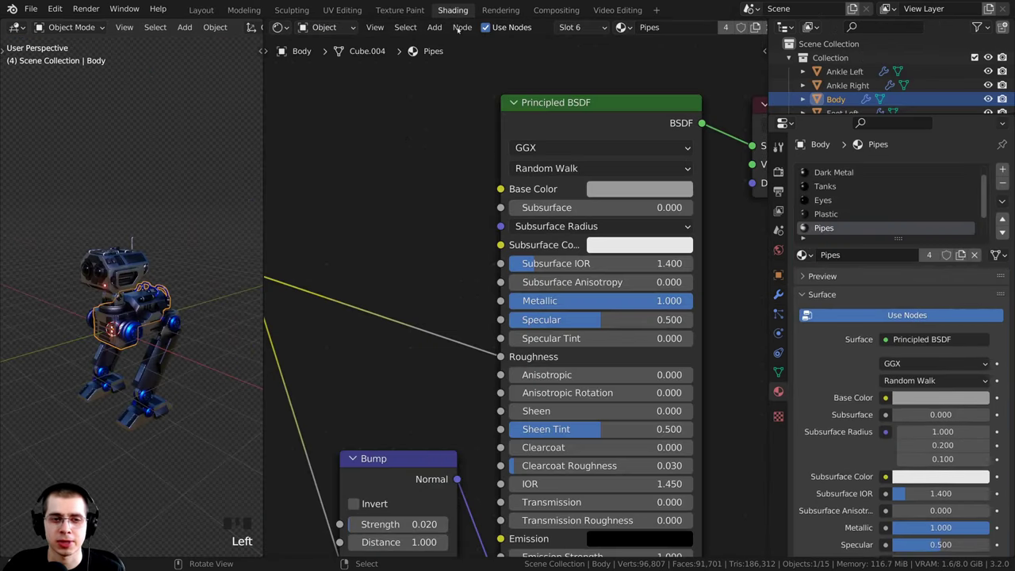
pyautogui.keyDown('shift'); pyautogui.moveTo(119, 380); pyautogui.dragTo(131, 373, button='middle'); pyautogui.keyUp('shift')
pyautogui.scroll(7, 131, 372)
pyautogui.moveTo(429, 302); pyautogui.dragTo(510, 290, button='middle')
pyautogui.scroll(-1, 509, 290)
pyautogui.moveTo(320, 305); pyautogui.dragTo(758, 256, button='middle')
pyautogui.scroll(1, 504, 297)
pyautogui.moveTo(143, 297); pyautogui.dragTo(180, 300, button='middle')
pyautogui.keyDown('shift'); pyautogui.moveTo(180, 300); pyautogui.dragTo(97, 349, button='middle'); pyautogui.keyUp('shift')
pyautogui.scroll(2, 518, 297)
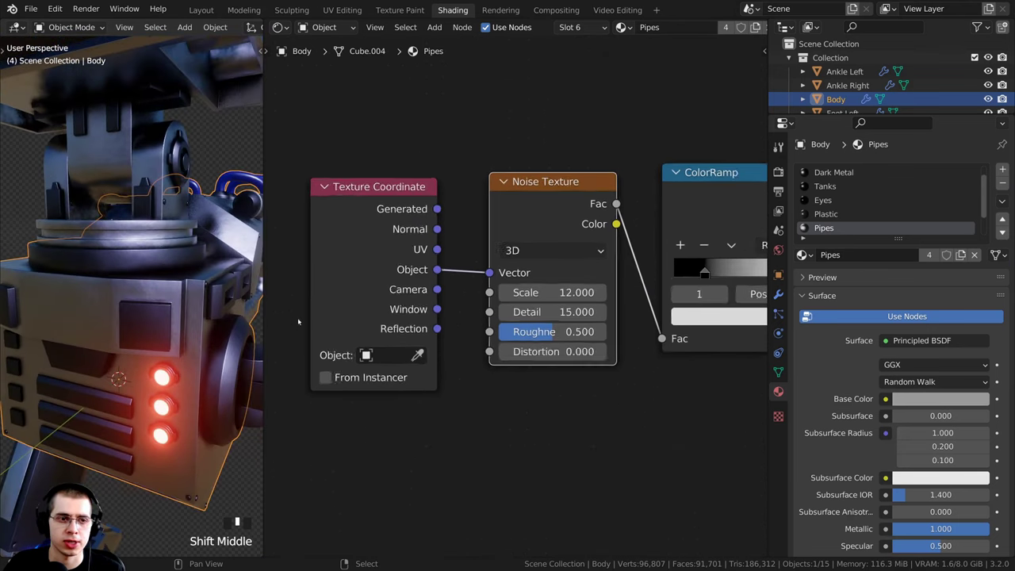
# Step: Try a different Noise Texture scale in the Pipes material while viewing the metal surfaces up close
pyautogui.keyDown('shift'); pyautogui.moveTo(533, 295); pyautogui.dragTo(565, 294); pyautogui.keyUp('shift')
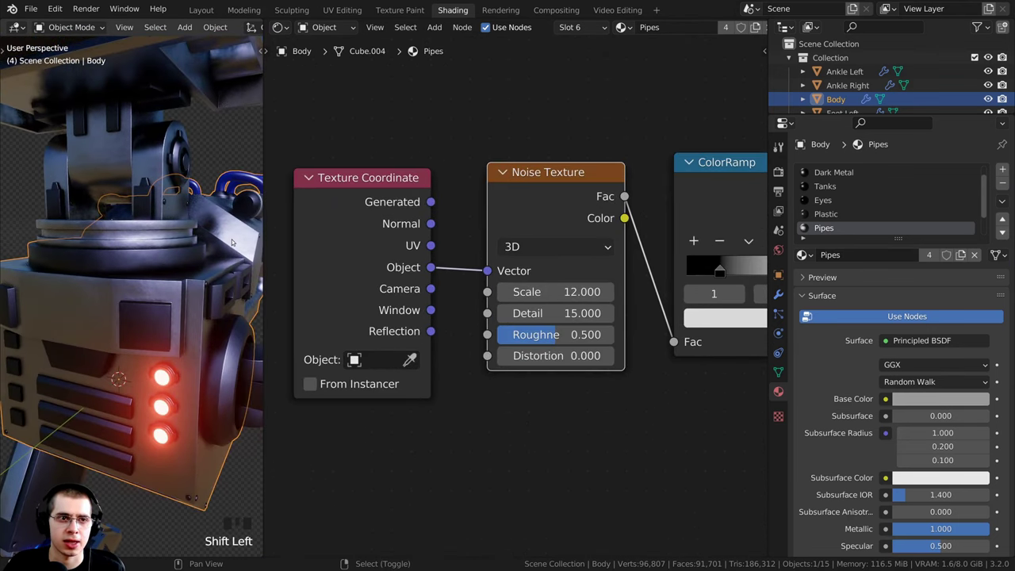
pyautogui.scroll(3, 131, 318)
pyautogui.keyDown('shift'); pyautogui.moveTo(171, 198); pyautogui.dragTo(167, 317, button='middle'); pyautogui.keyUp('shift')
pyautogui.moveTo(534, 295)
pyautogui.keyDown('shift'); pyautogui.mouseDown()
pyautogui.moveTo(574, 295)
pyautogui.moveTo(477, 295)
pyautogui.moveTo(534, 295)
pyautogui.mouseUp(); pyautogui.keyUp('shift')
pyautogui.rightClick(534, 295)
pyautogui.scroll(-5, 454, 298)
pyautogui.moveTo(238, 318); pyautogui.dragTo(212, 334, button='middle')
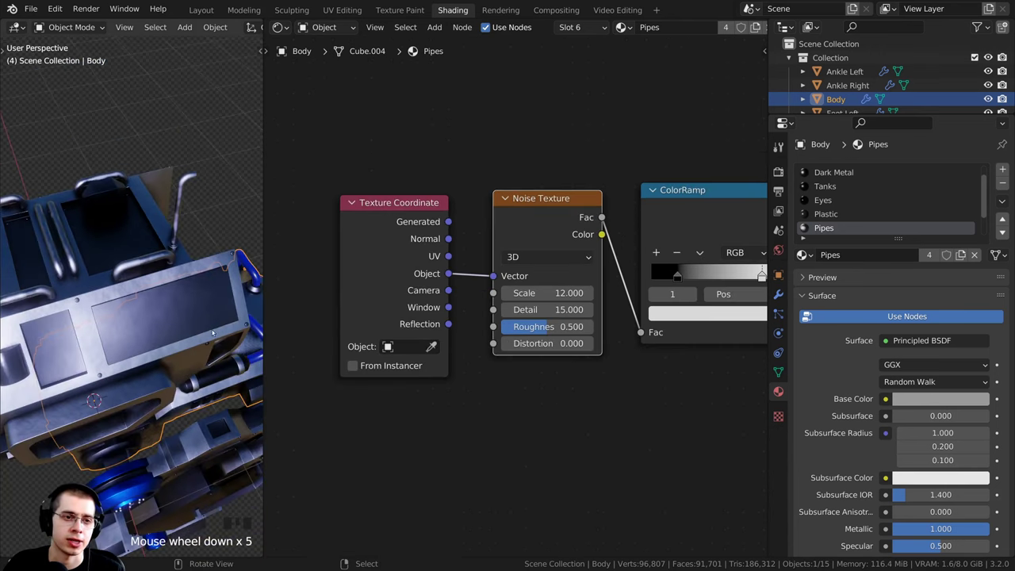
# Step: Return to the Layout workspace and display the robot in Solid viewport shading
pyautogui.click(201, 10)
pyautogui.scroll(-6, 418, 281)
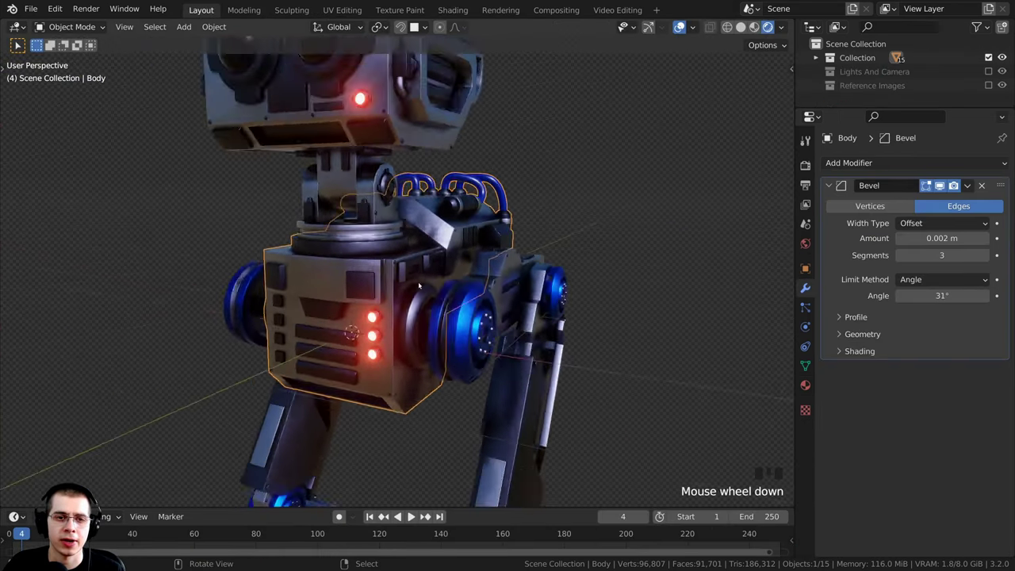
pyautogui.press('s')
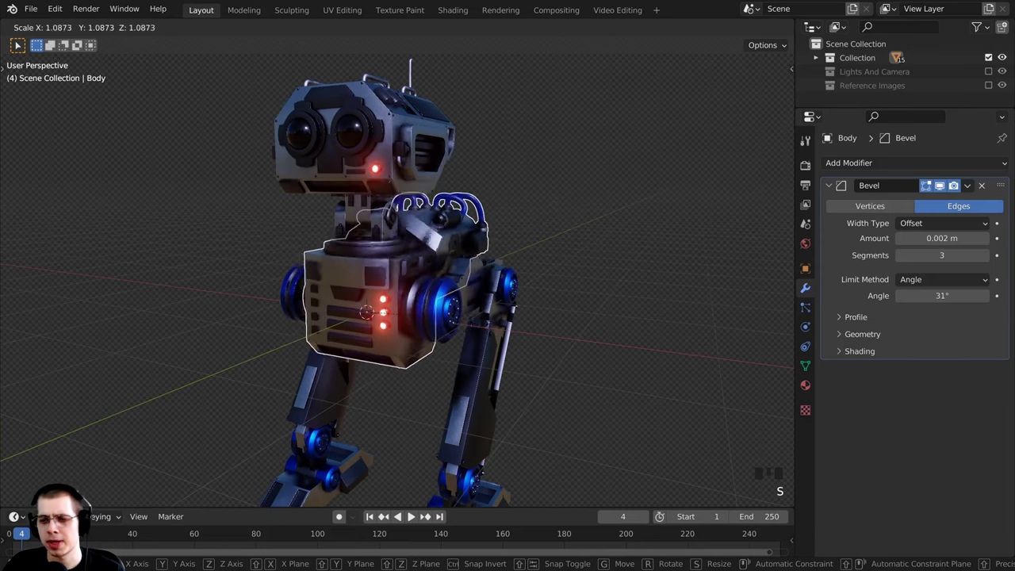
pyautogui.rightClick(487, 305)
pyautogui.scroll(-1, 400, 310)
pyautogui.moveTo(400, 309)
pyautogui.mouseDown(button='middle')
pyautogui.moveTo(479, 239)
pyautogui.moveTo(428, 253)
pyautogui.moveTo(396, 242)
pyautogui.mouseUp(button='middle')
pyautogui.keyDown('shift'); pyautogui.moveTo(396, 242); pyautogui.dragTo(370, 233, button='middle'); pyautogui.keyUp('shift')
pyautogui.press('z')
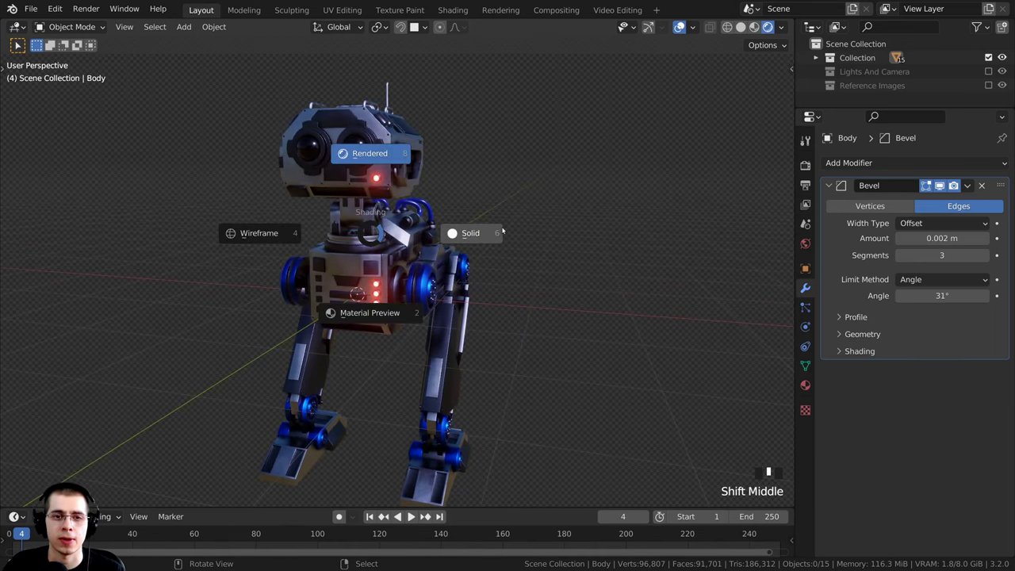
pyautogui.click(502, 231)
pyautogui.scroll(2, 404, 234)
pyautogui.scroll(-1, 419, 268)
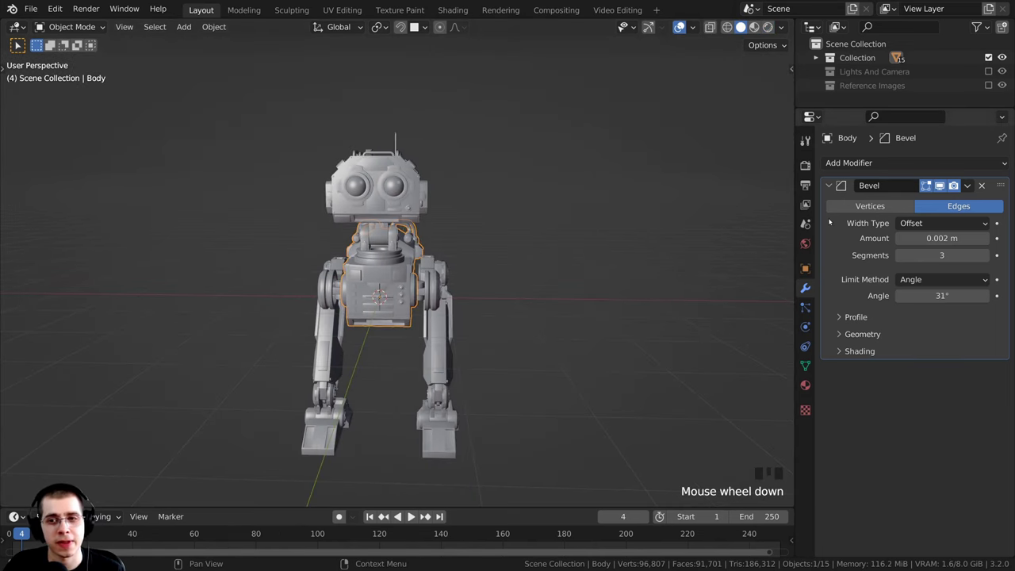
# Step: Try scaling the robot's body uniformly up to about twice its size
pyautogui.moveTo(420, 262); pyautogui.dragTo(413, 249, button='middle')
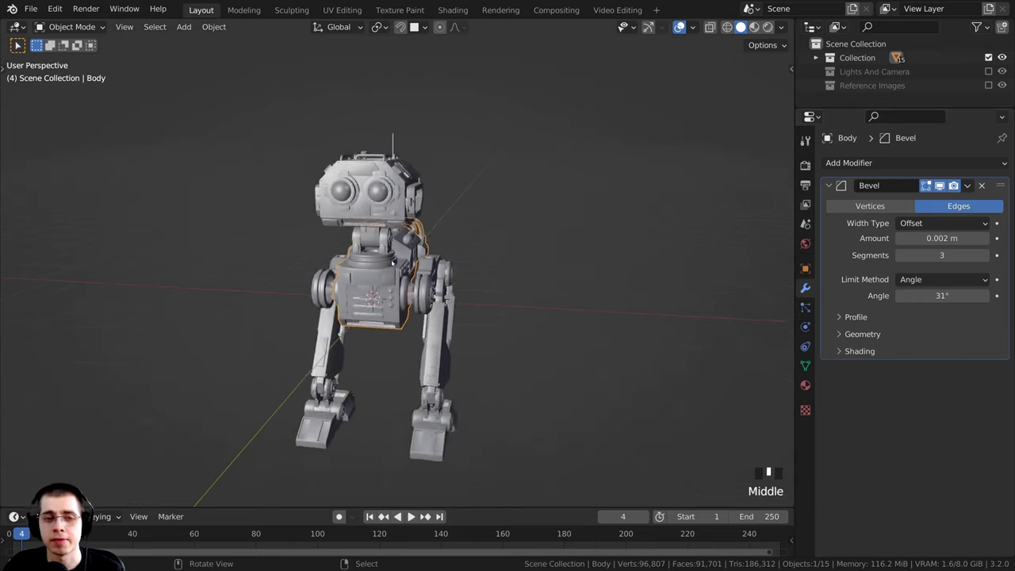
pyautogui.scroll(-1, 413, 249)
pyautogui.press('s')
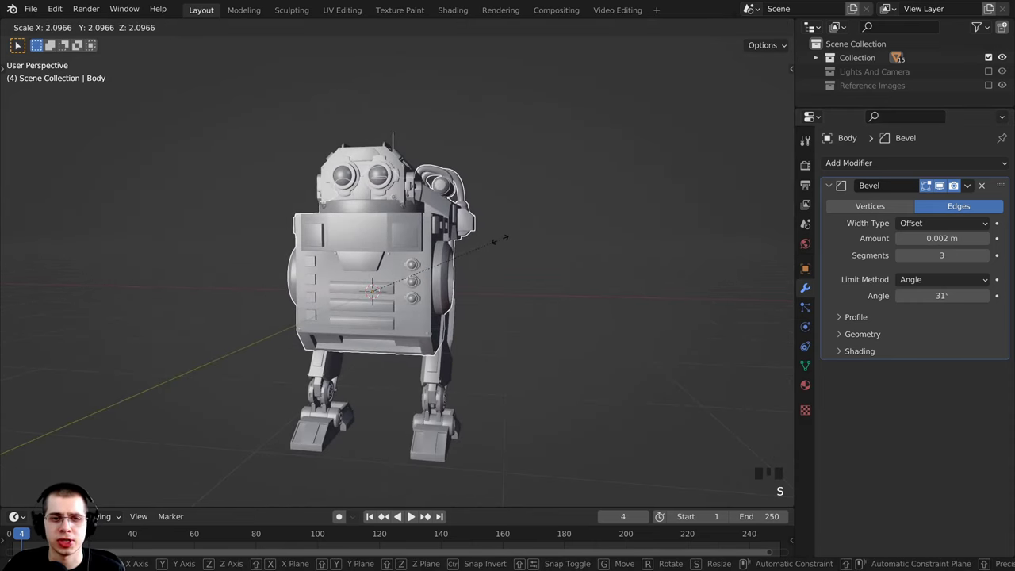
pyautogui.rightClick(495, 221)
pyautogui.press('s')
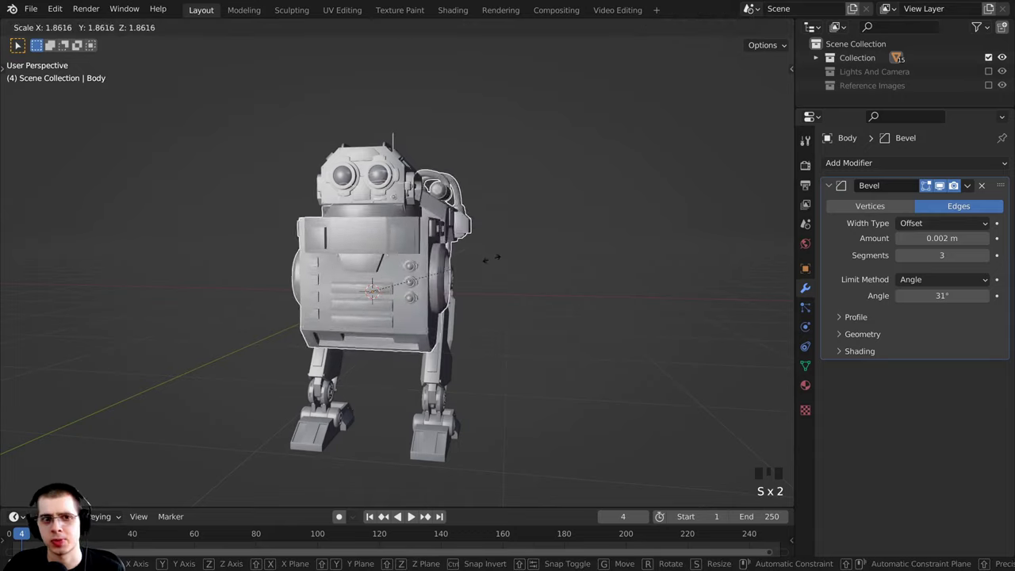
pyautogui.rightClick(475, 276)
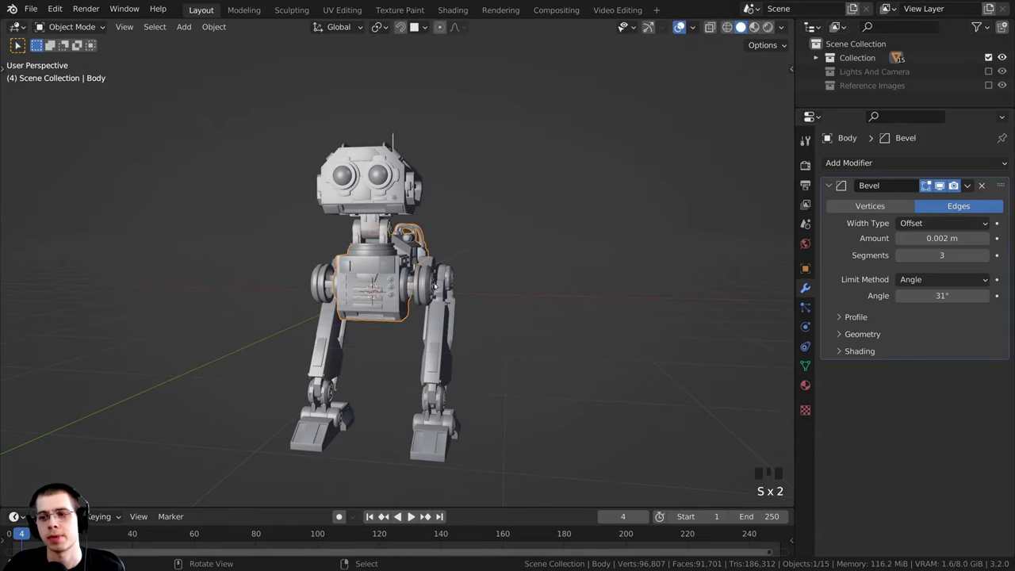
# Step: Try raising the body's Bevel amount to about 0.231 m while viewing its edges up close
pyautogui.scroll(-4, 402, 283)
pyautogui.moveTo(390, 252)
pyautogui.mouseDown(button='middle')
pyautogui.moveTo(377, 260)
pyautogui.moveTo(395, 250)
pyautogui.mouseUp(button='middle')
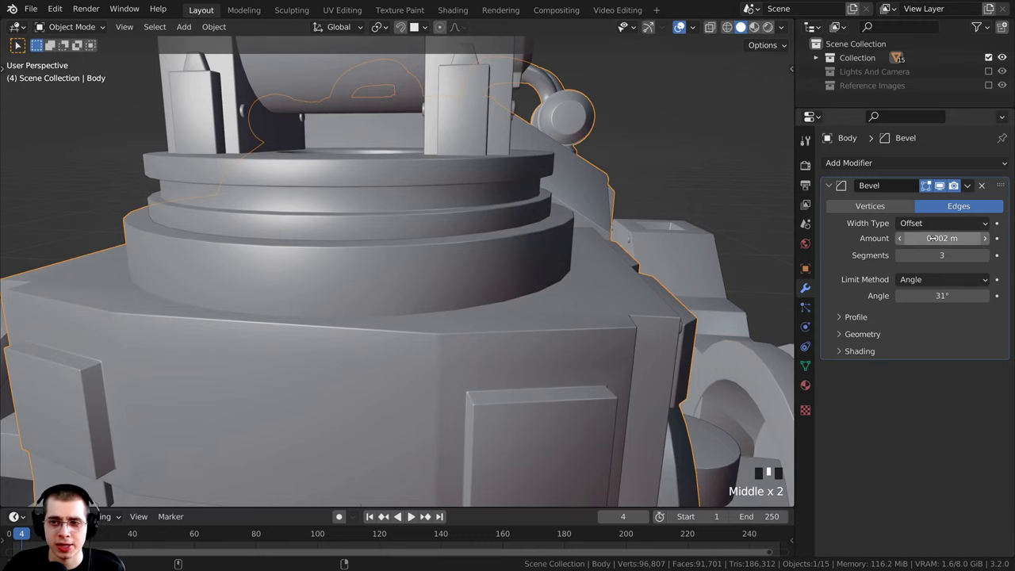
pyautogui.keyDown('shift'); pyautogui.moveTo(942, 238); pyautogui.dragTo(959, 237); pyautogui.keyUp('shift')
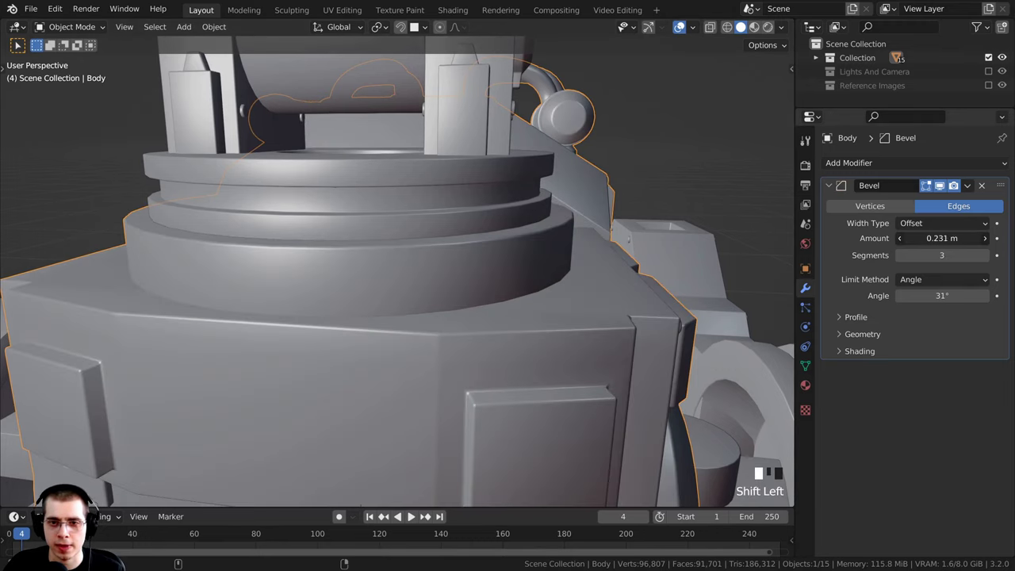
pyautogui.rightClick(965, 238)
pyautogui.scroll(-7, 524, 266)
pyautogui.keyDown('shift'); pyautogui.moveTo(523, 266); pyautogui.dragTo(528, 210, button='middle'); pyautogui.keyUp('shift')
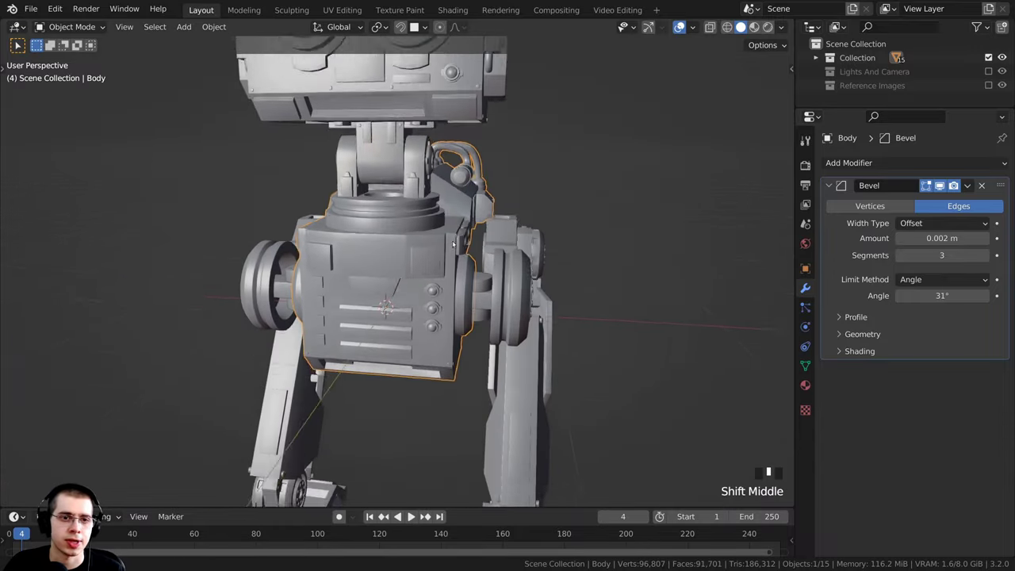
# Step: Select all of the robot's parts and clear the selection again
pyautogui.scroll(-2, 539, 238)
pyautogui.click(544, 249)
pyautogui.press('a')
pyautogui.moveTo(544, 249); pyautogui.dragTo(426, 344, button='middle')
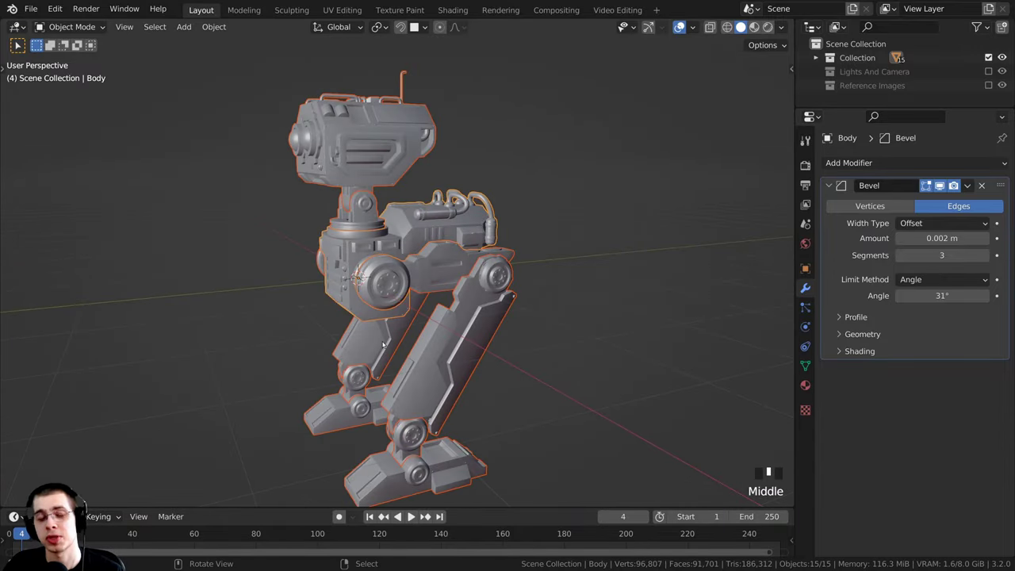
pyautogui.hotkey('alt', 'a')
pyautogui.moveTo(377, 343); pyautogui.dragTo(451, 319, button='middle')
pyautogui.scroll(-1, 451, 319)
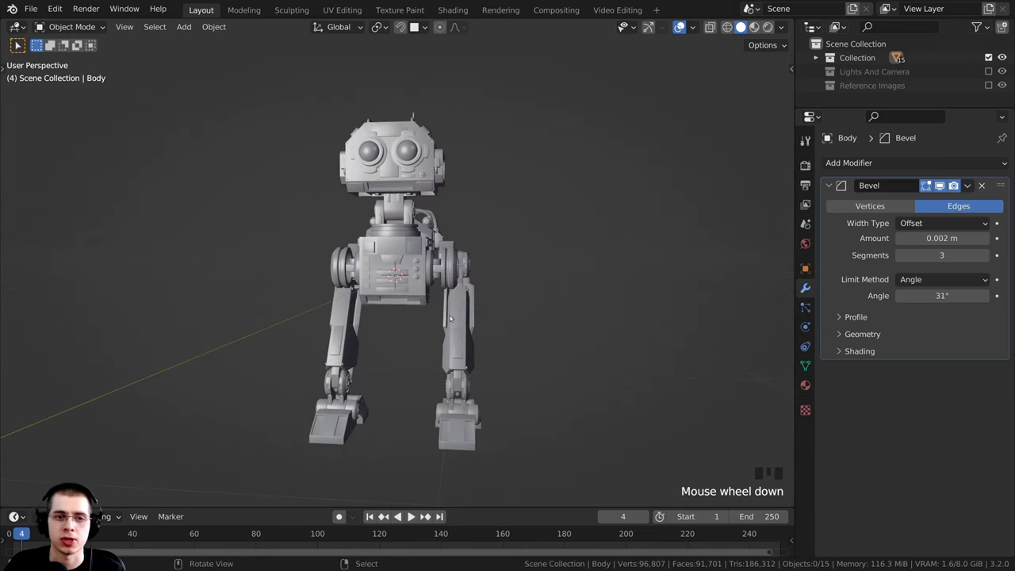
pyautogui.scroll(2, 442, 283)
# Step: Try moving the right upper leg away from the robot's body
pyautogui.rightClick(479, 264)
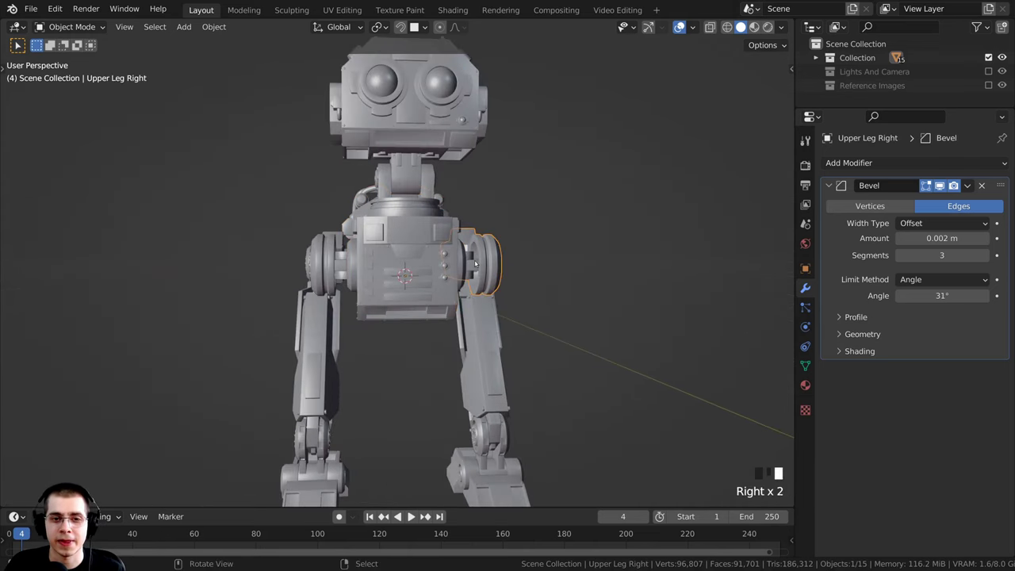
pyautogui.scroll(-2, 478, 264)
pyautogui.press('g')
pyautogui.rightClick(482, 210)
# Step: Check that the head, leg parts, foot and body are separate objects by selecting them one after another
pyautogui.rightClick(391, 168)
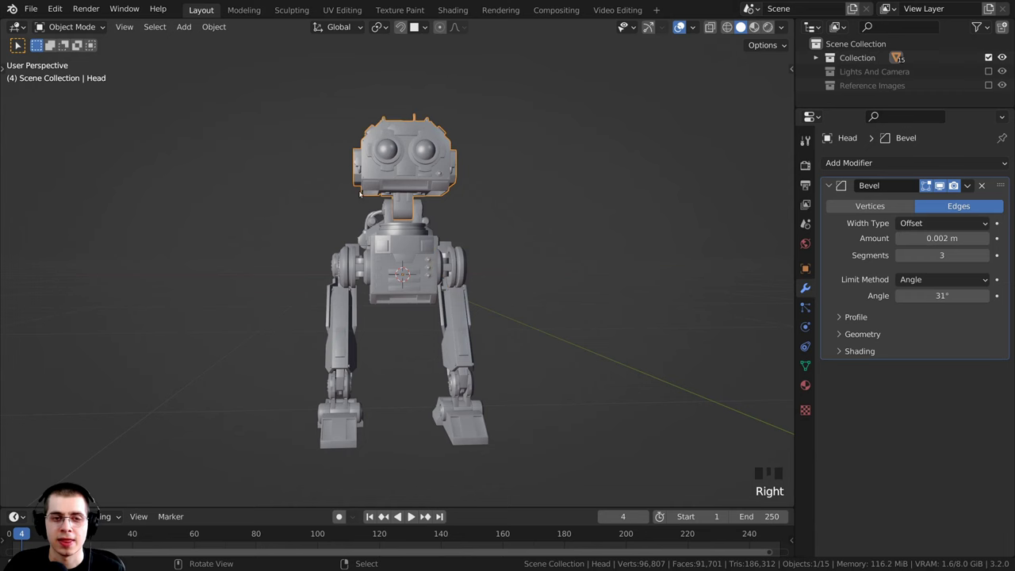
pyautogui.rightClick(336, 356)
pyautogui.rightClick(341, 425)
pyautogui.moveTo(362, 386); pyautogui.dragTo(421, 376, button='middle')
pyautogui.rightClick(453, 338)
pyautogui.moveTo(409, 295); pyautogui.dragTo(402, 290, button='middle')
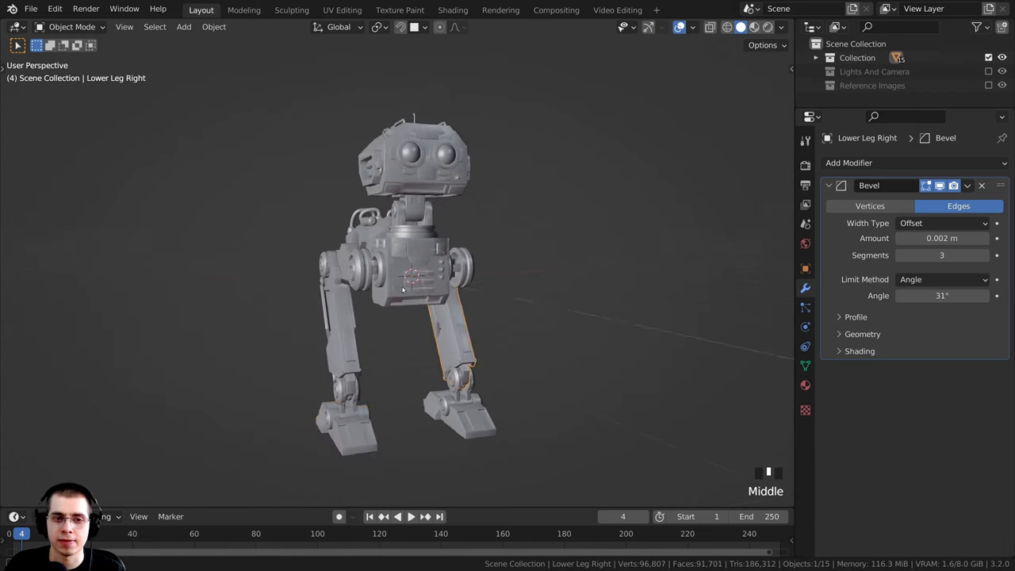
pyautogui.scroll(3, 403, 290)
pyautogui.rightClick(415, 297)
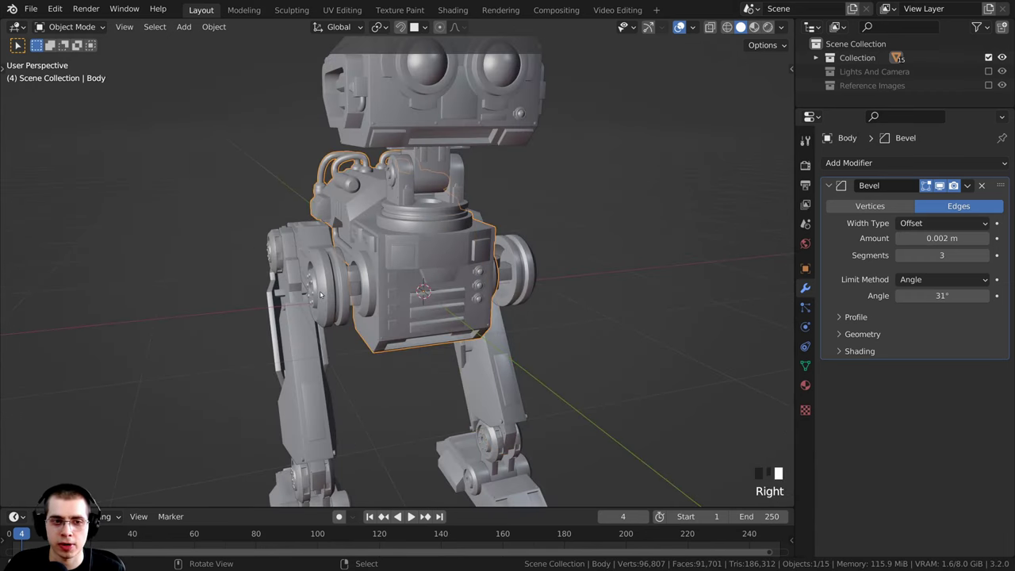
pyautogui.rightClick(321, 296)
pyautogui.rightClick(421, 241)
pyautogui.scroll(-2, 429, 341)
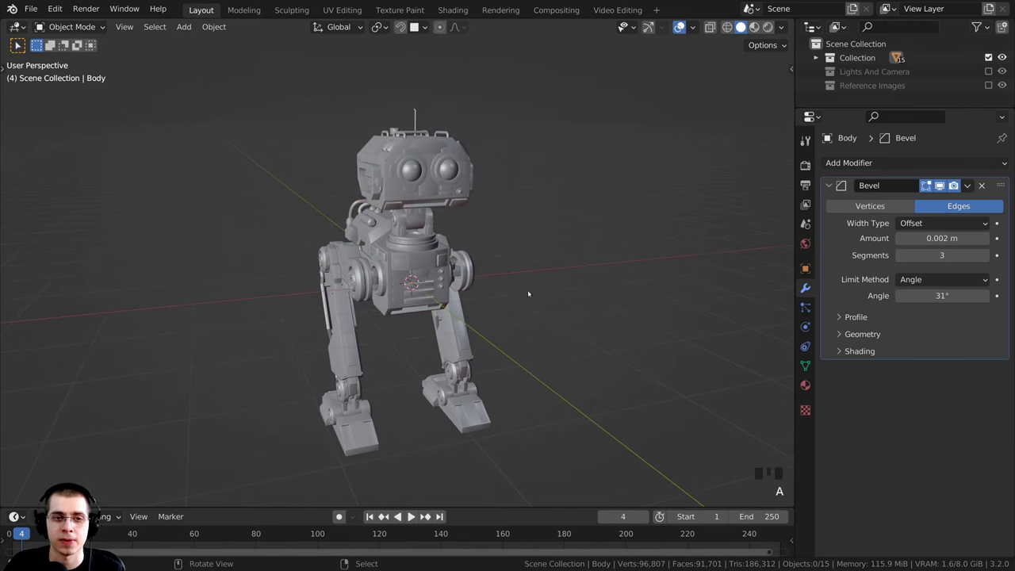
pyautogui.moveTo(528, 293); pyautogui.dragTo(422, 237, button='middle')
pyautogui.scroll(1, 422, 237)
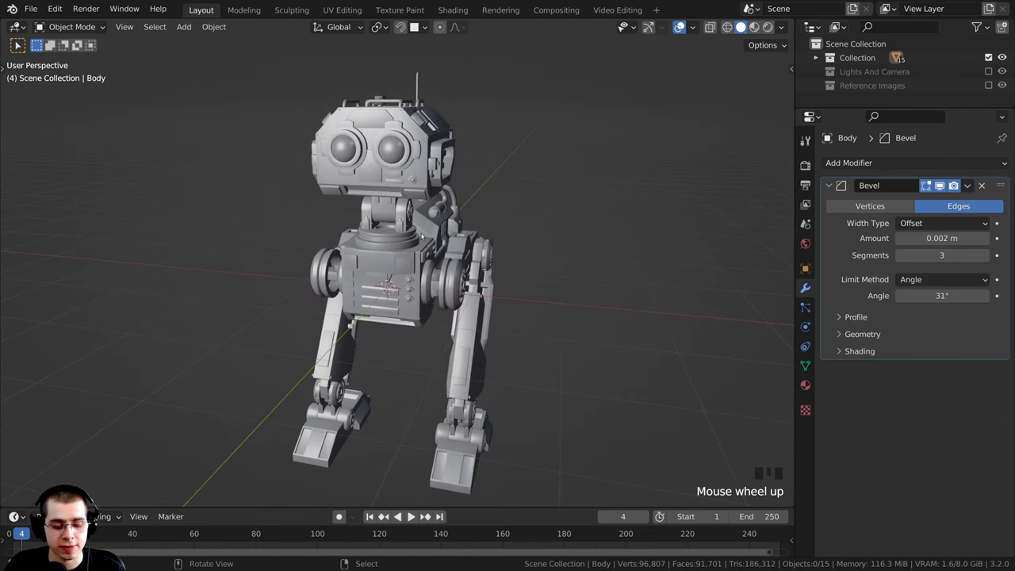
# Step: Select all robot parts and clear their rotation, location and scale
pyautogui.press('a')
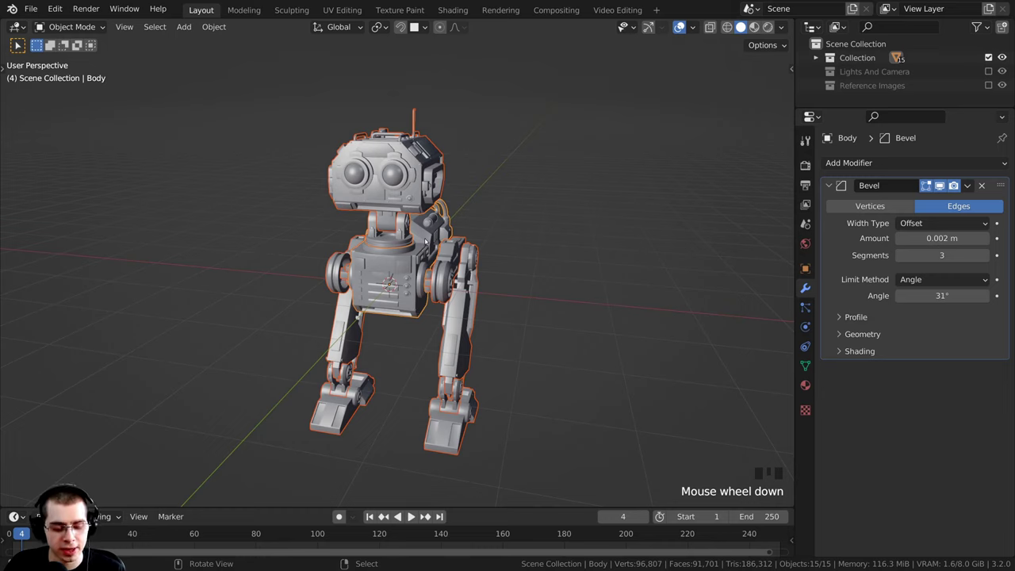
pyautogui.hotkey('alt', 'r')
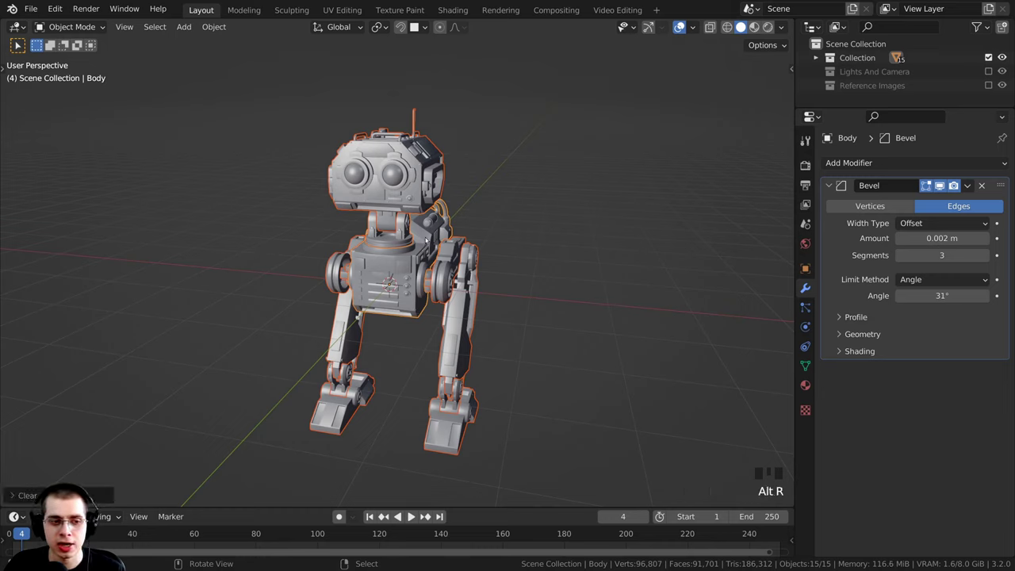
pyautogui.hotkey('alt', 'g')
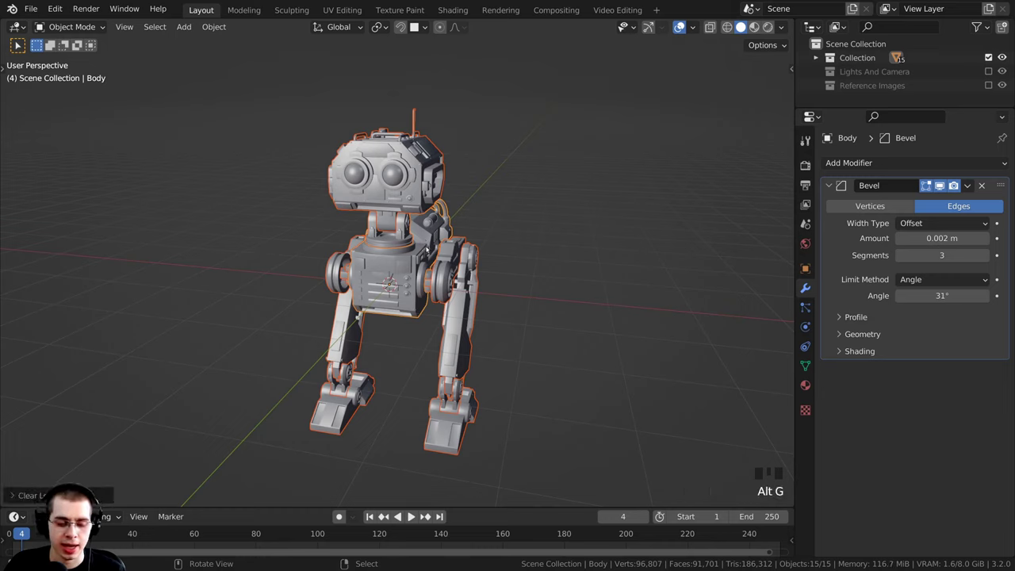
pyautogui.moveTo(427, 252); pyautogui.dragTo(376, 314, button='middle')
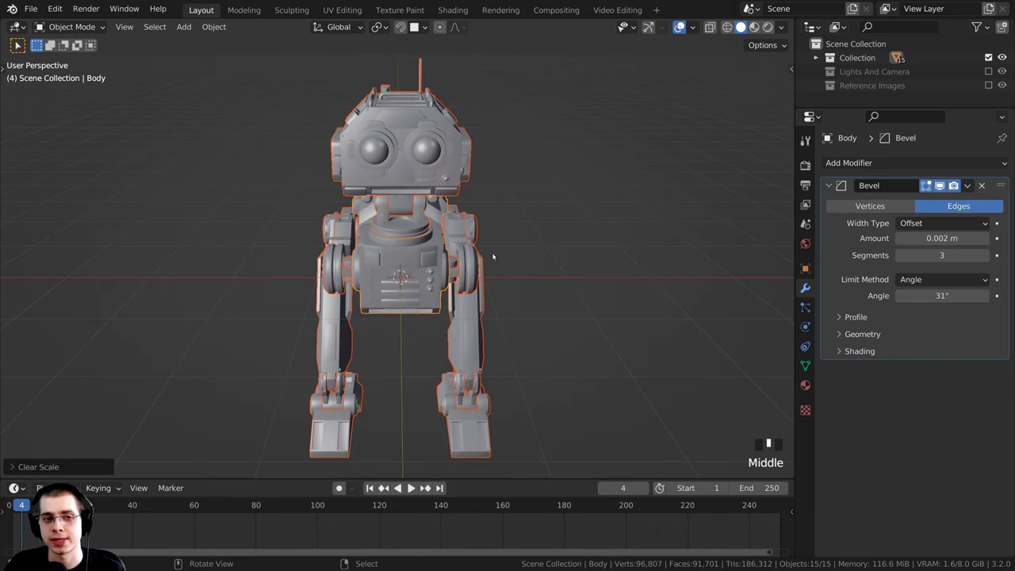
pyautogui.moveTo(490, 270); pyautogui.dragTo(418, 251, button='middle')
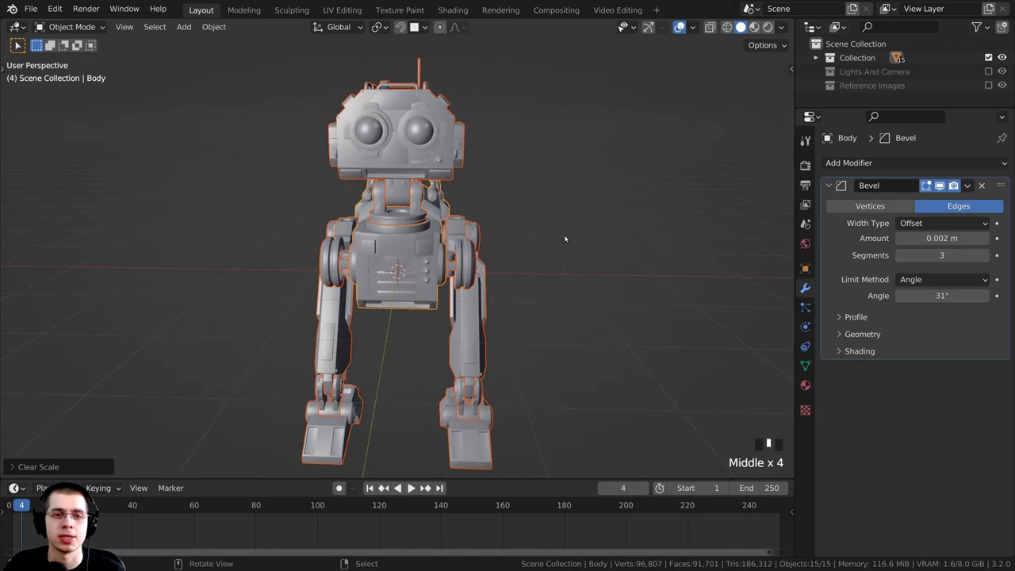
pyautogui.moveTo(566, 238); pyautogui.dragTo(616, 240, button='middle')
pyautogui.scroll(2, 507, 217)
pyautogui.rightClick(454, 257)
pyautogui.scroll(-2, 454, 258)
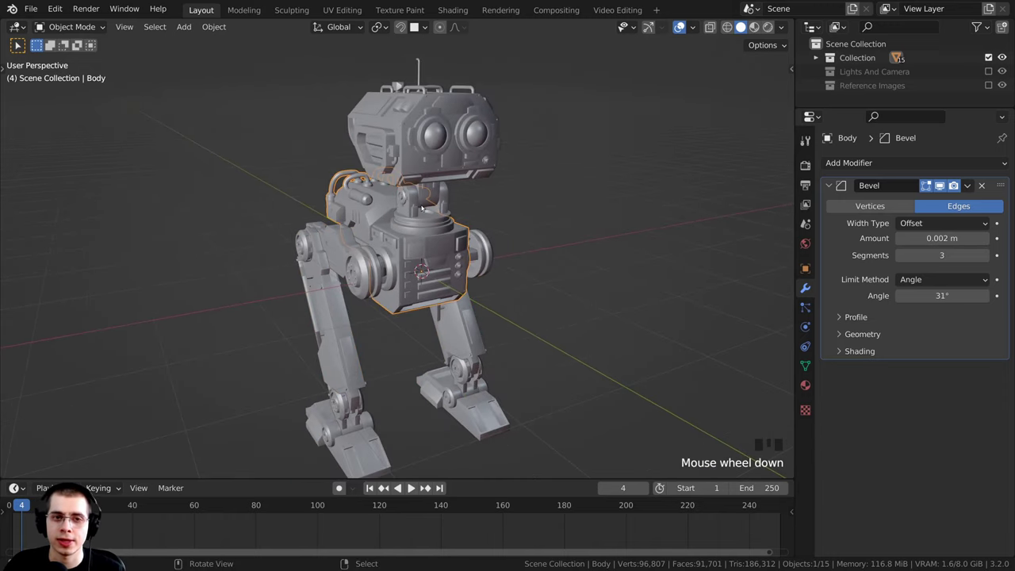
pyautogui.moveTo(420, 210)
pyautogui.mouseDown(button='middle')
pyautogui.moveTo(555, 238)
pyautogui.moveTo(238, 222)
pyautogui.moveTo(119, 285)
pyautogui.moveTo(359, 205)
pyautogui.moveTo(432, 205)
pyautogui.mouseUp(button='middle')
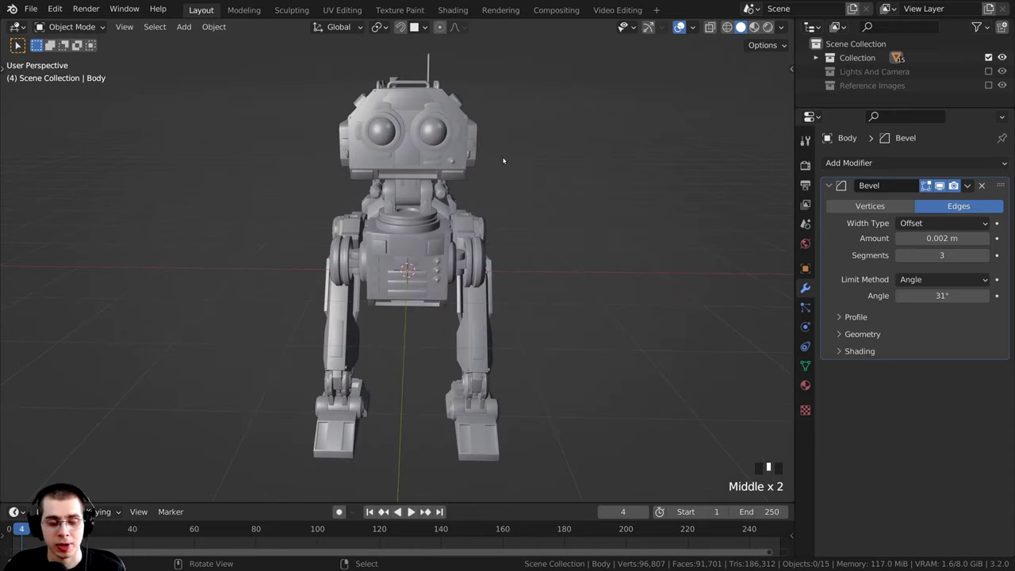
# Step: Place the 3D cursor in empty space beside the robot and reset it to the world origin
pyautogui.scroll(-1, 513, 153)
pyautogui.click(514, 151)
pyautogui.hotkey('shift', 'c')
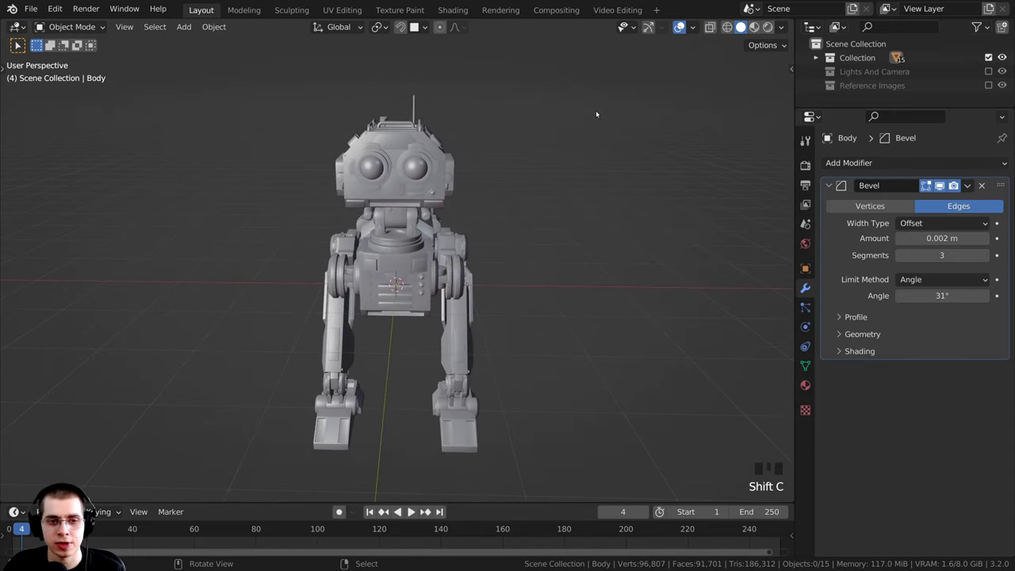
pyautogui.click(596, 113)
pyautogui.hotkey('shift', 'c')
pyautogui.moveTo(461, 240); pyautogui.dragTo(432, 176, button='middle')
pyautogui.scroll(2, 428, 247)
pyautogui.scroll(-2, 385, 255)
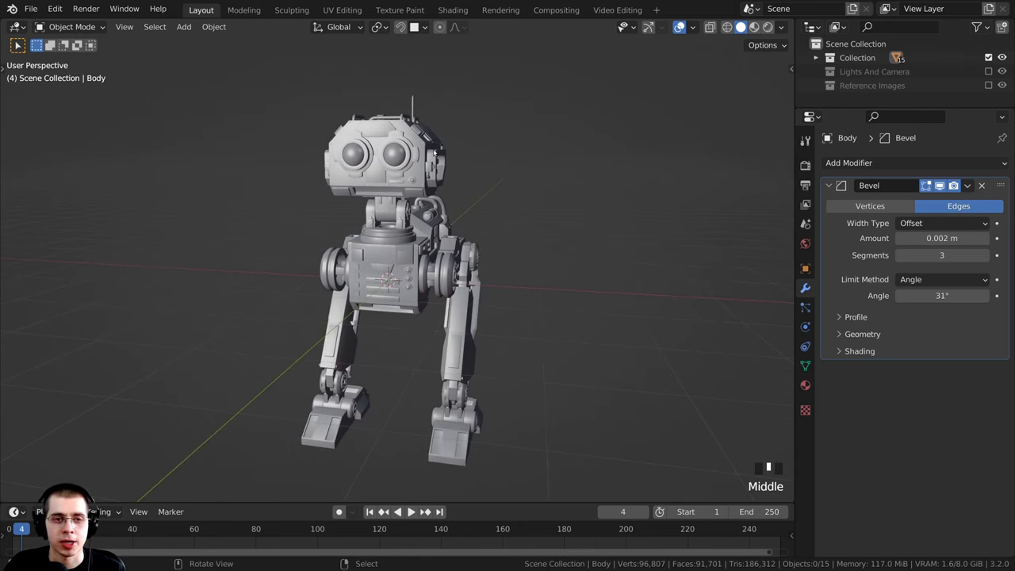
# Step: Add a single-bone armature at the world origin and enlarge the outliner area to show more entries
pyautogui.hotkey('shift', 'a')
pyautogui.moveTo(434, 152)
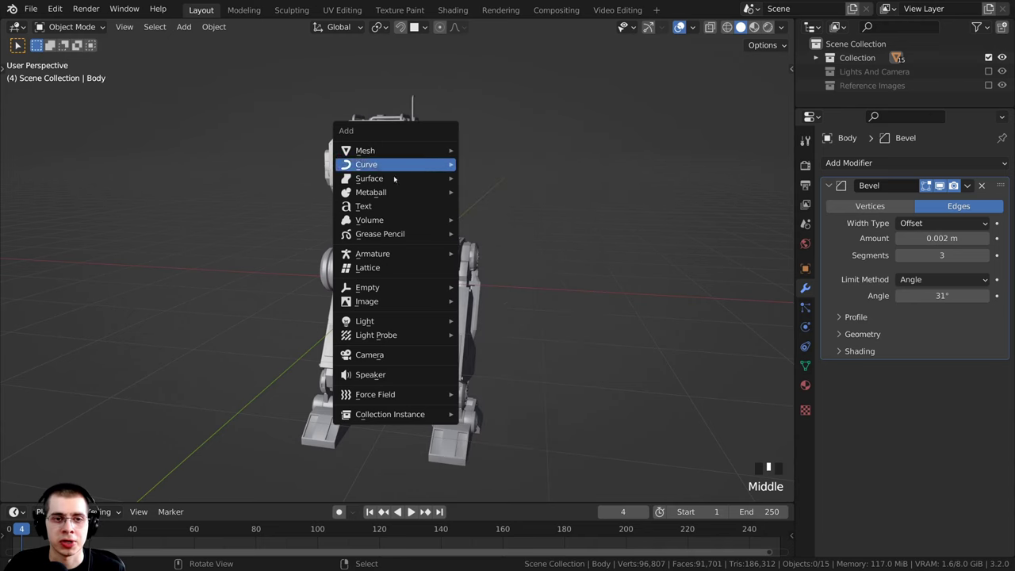
pyautogui.moveTo(370, 255)
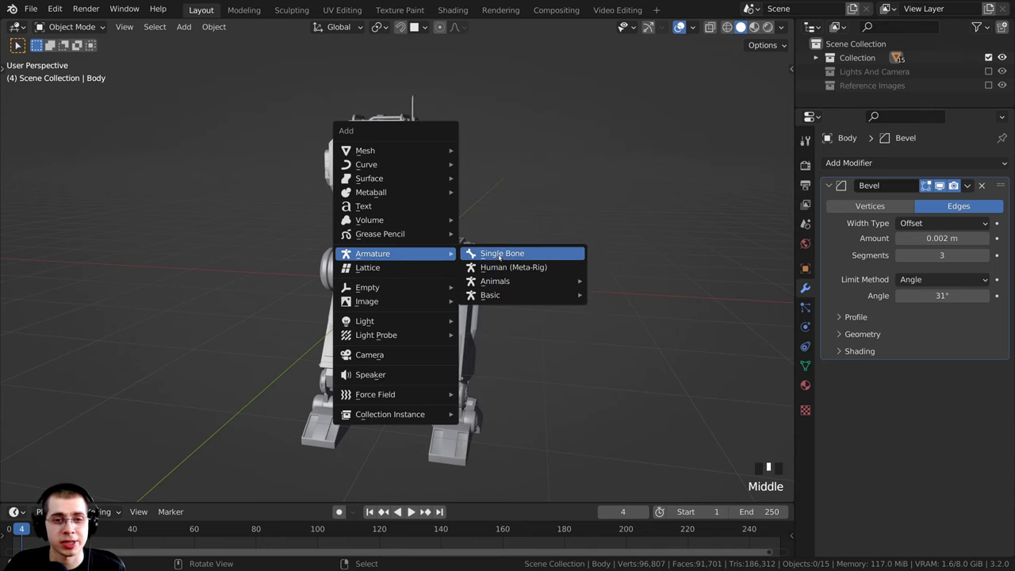
pyautogui.click(494, 254)
pyautogui.moveTo(494, 256); pyautogui.dragTo(539, 245, button='middle')
pyautogui.moveTo(852, 111); pyautogui.dragTo(851, 142)
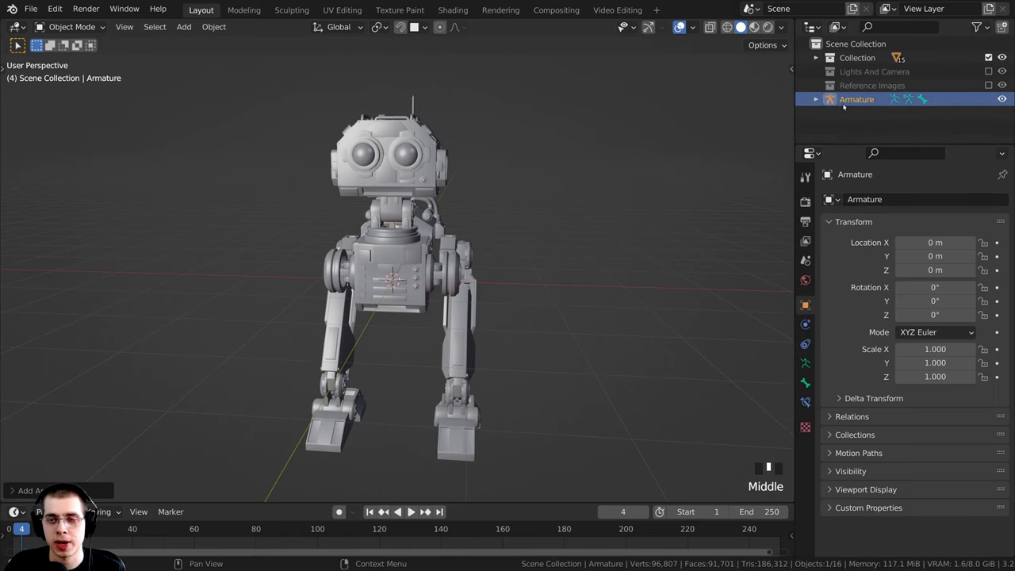
# Step: Put the armature into the Collection collection and try moving it out of the robot's body
pyautogui.moveTo(850, 102); pyautogui.dragTo(841, 58)
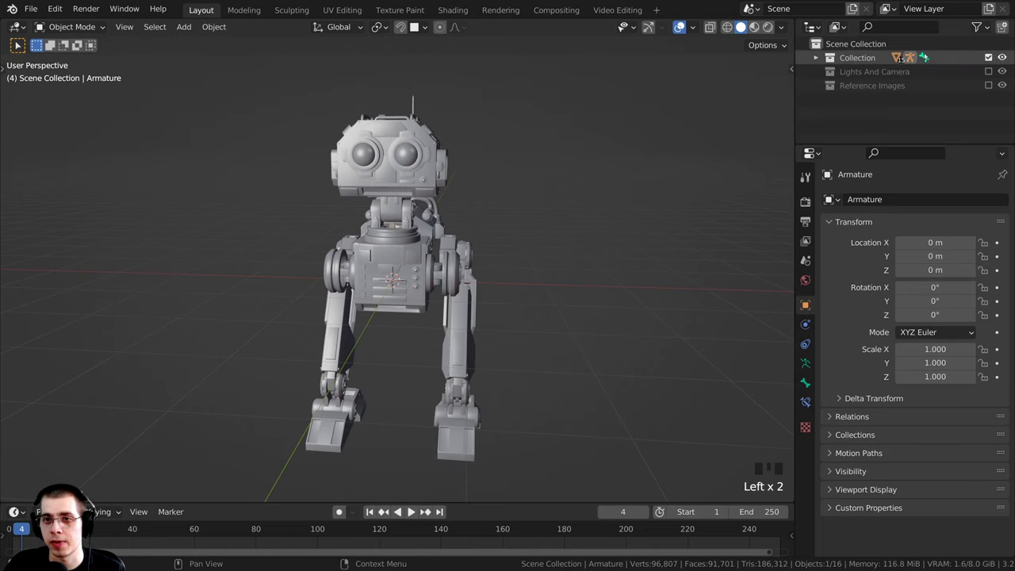
pyautogui.scroll(5, 519, 188)
pyautogui.keyDown('shift'); pyautogui.moveTo(519, 188); pyautogui.dragTo(375, 257, button='middle'); pyautogui.keyUp('shift')
pyautogui.scroll(2, 388, 238)
pyautogui.scroll(-2, 375, 258)
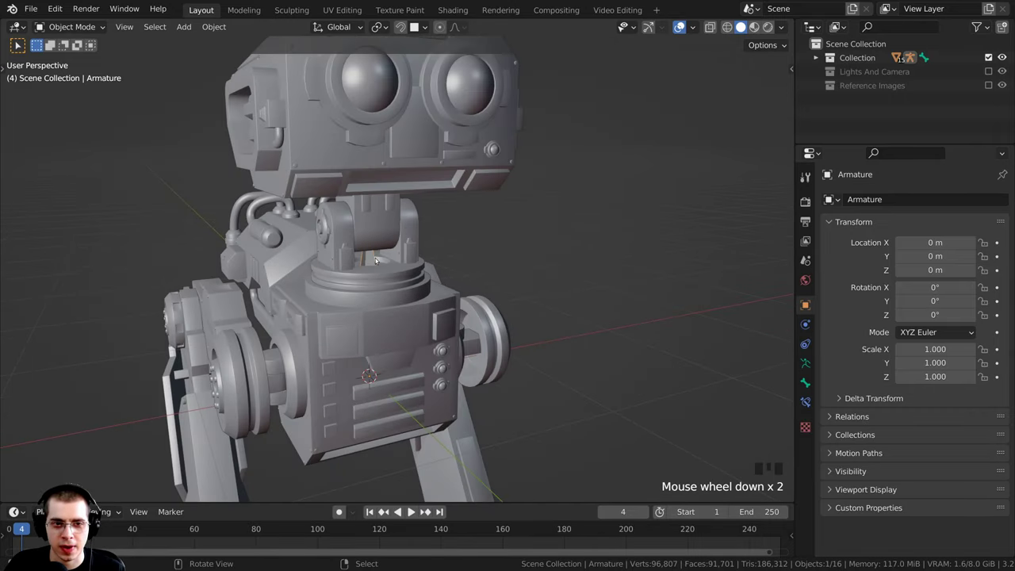
pyautogui.press('g')
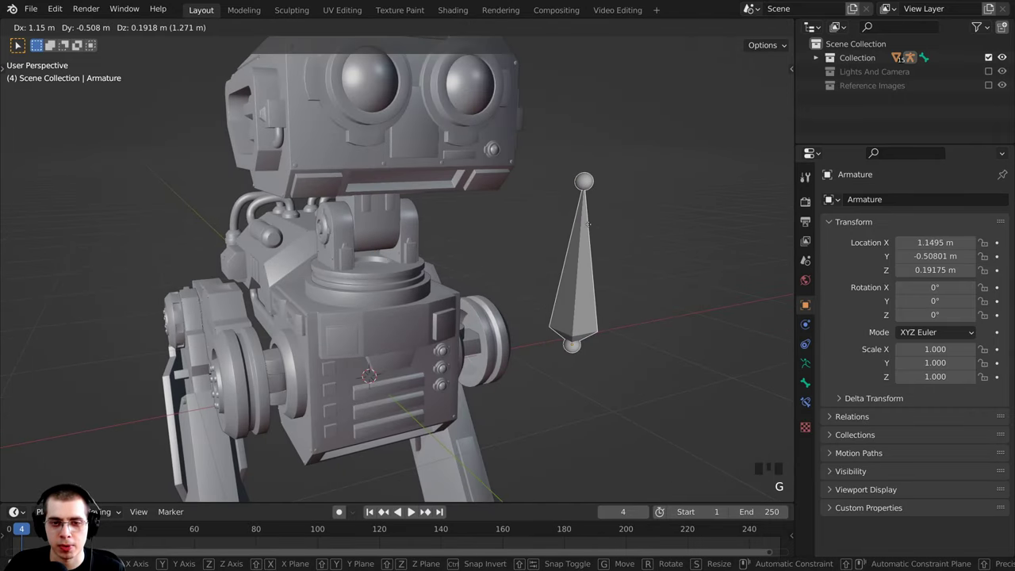
pyautogui.press('Escape')
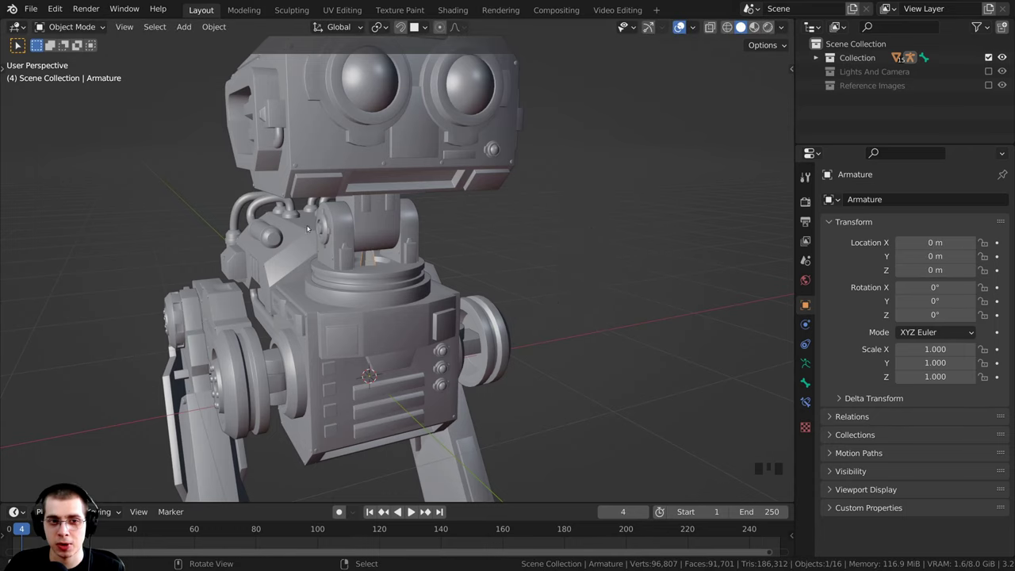
# Step: Enable In Front in the armature's viewport display settings so its bone is drawn over the robot meshes
pyautogui.moveTo(590, 230); pyautogui.dragTo(376, 178, button='middle')
pyautogui.scroll(3, 376, 178)
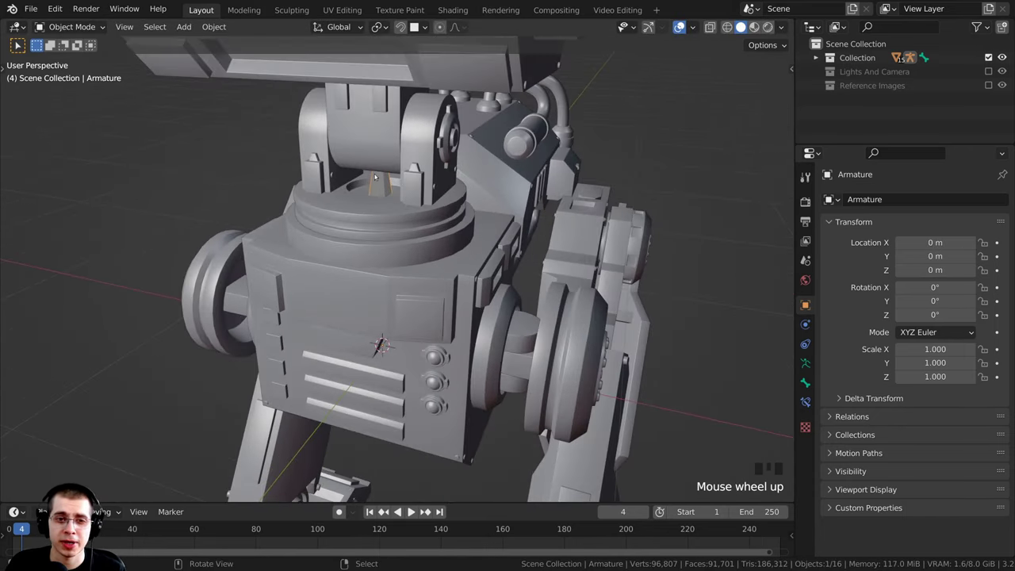
pyautogui.moveTo(383, 134); pyautogui.dragTo(429, 220, button='middle')
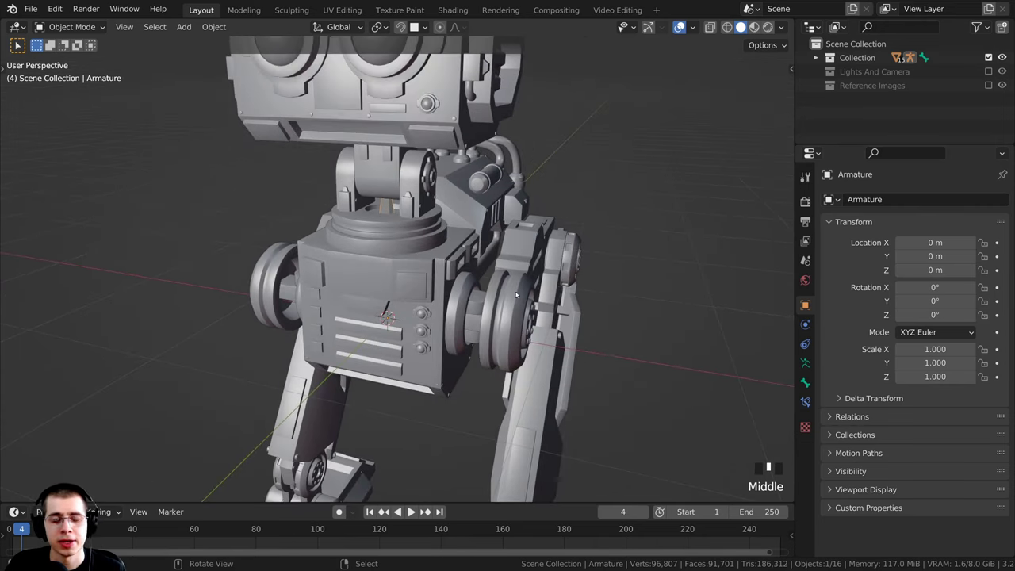
pyautogui.click(805, 364)
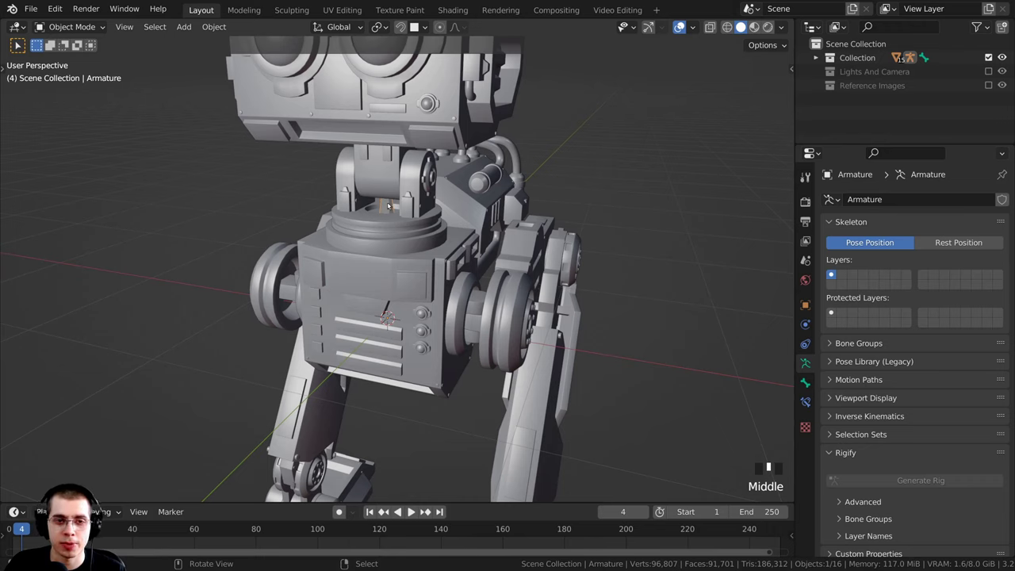
pyautogui.click(829, 398)
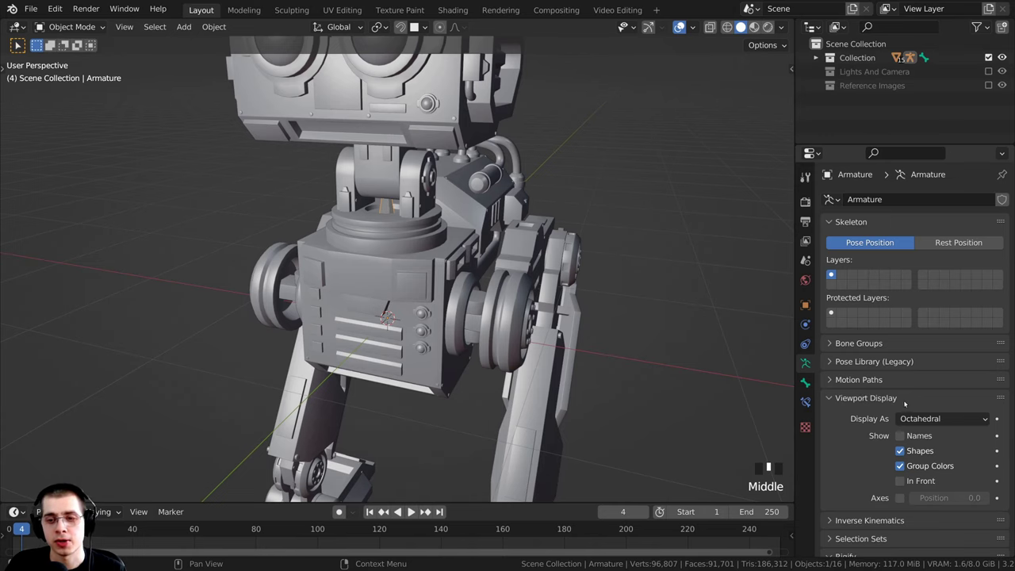
pyautogui.click(900, 481)
pyautogui.moveTo(380, 318); pyautogui.dragTo(441, 299, button='middle')
pyautogui.keyDown('shift'); pyautogui.moveTo(441, 300); pyautogui.dragTo(442, 300, button='middle'); pyautogui.keyUp('shift')
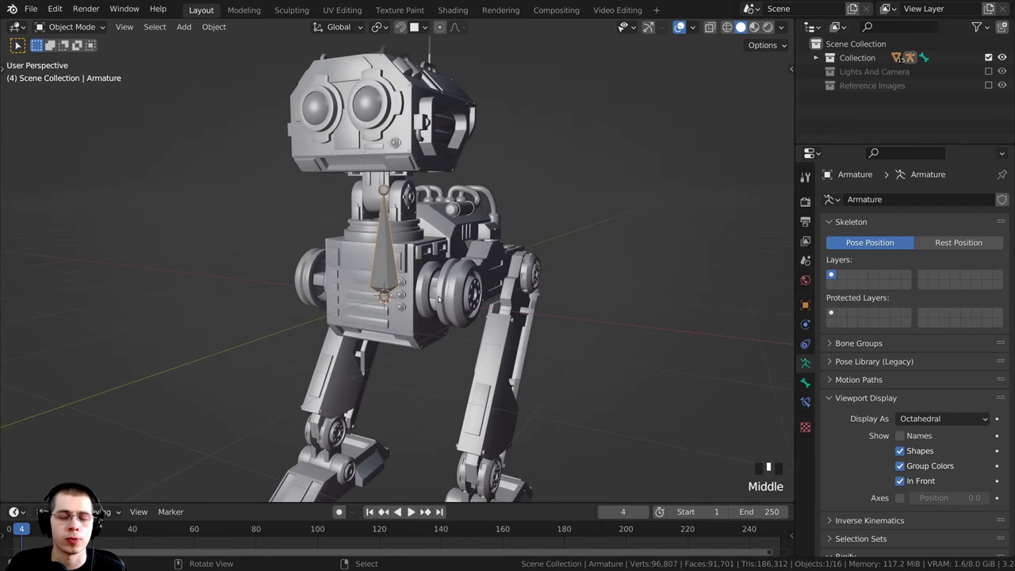
pyautogui.scroll(4, 452, 289)
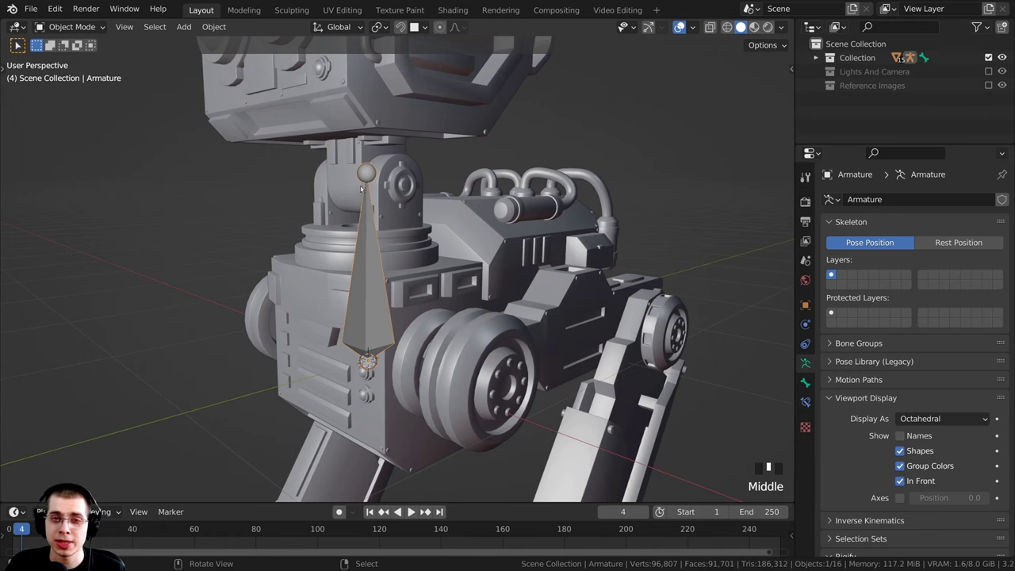
pyautogui.moveTo(275, 159); pyautogui.dragTo(254, 135, button='middle')
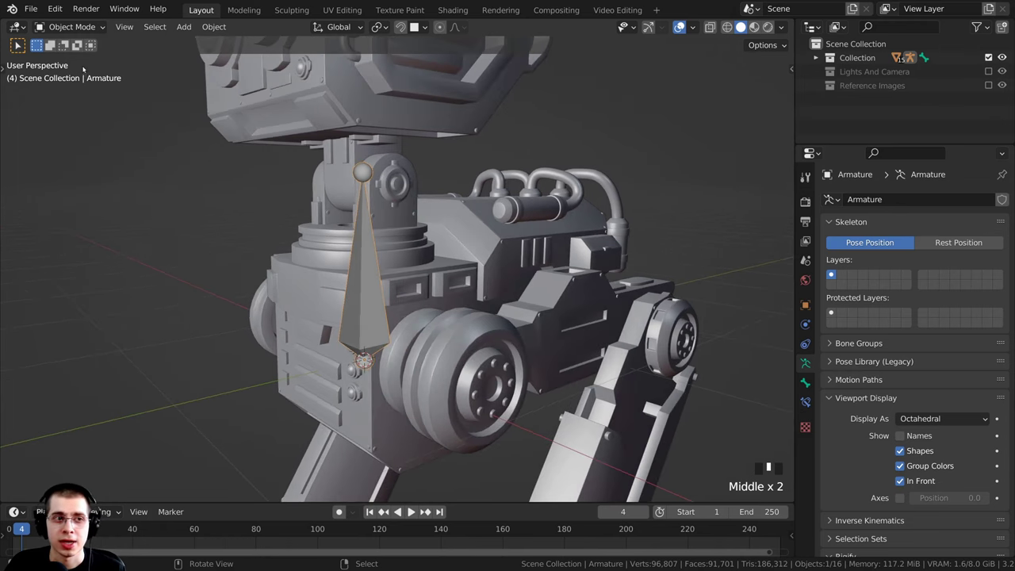
# Step: Check which modes the armature offers, and switch it into Edit Mode and back to Object Mode
pyautogui.click(84, 27)
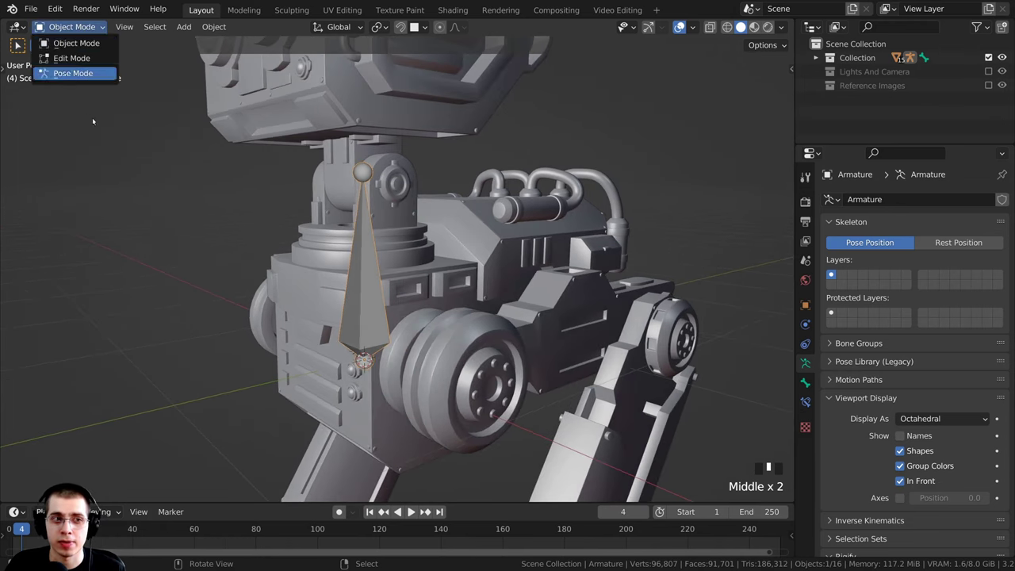
pyautogui.moveTo(393, 250); pyautogui.dragTo(396, 230, button='middle')
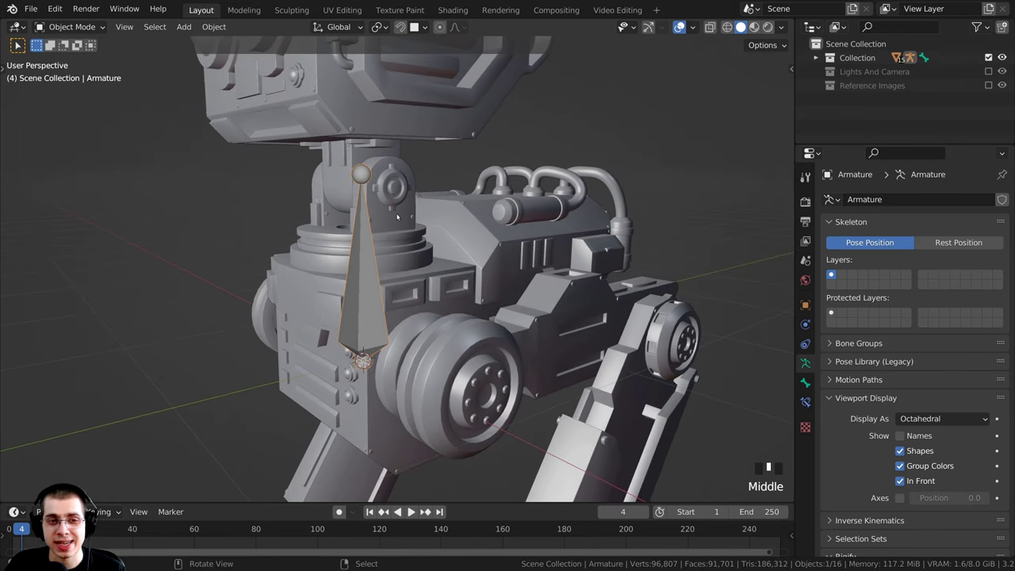
pyautogui.press('Tab')
pyautogui.rightClick(370, 228)
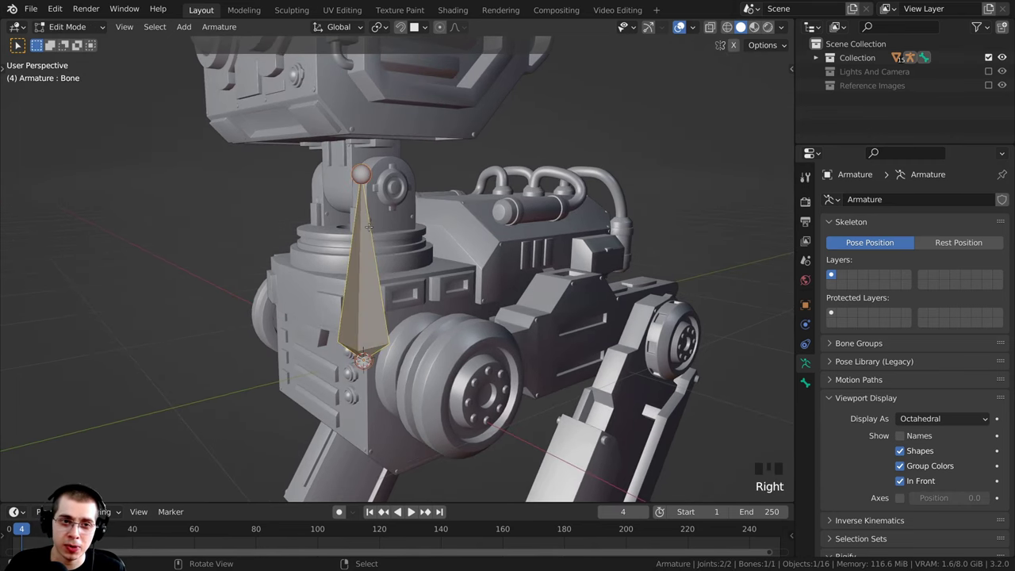
pyautogui.press('Tab')
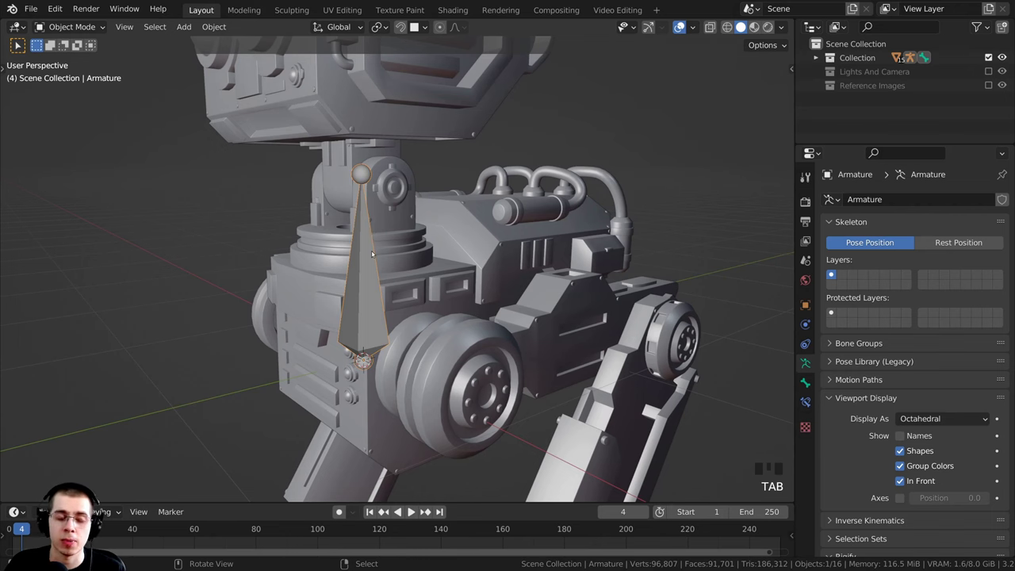
# Step: Select the neck mesh, switch it into Edit Mode and back, and reselect the armature
pyautogui.rightClick(384, 208)
pyautogui.moveTo(383, 209); pyautogui.dragTo(415, 187, button='middle')
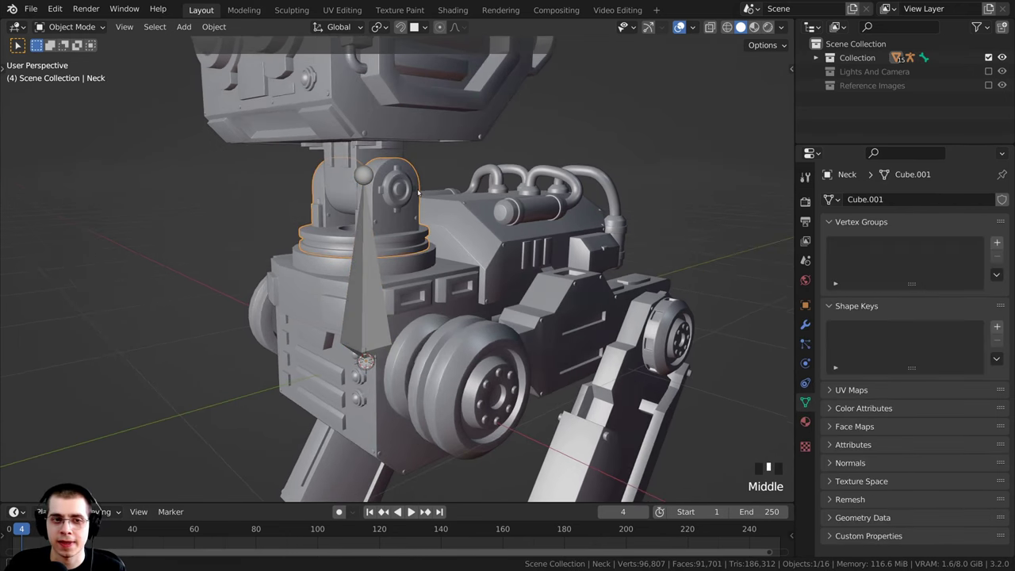
pyautogui.press('Tab')
pyautogui.press('Tab')
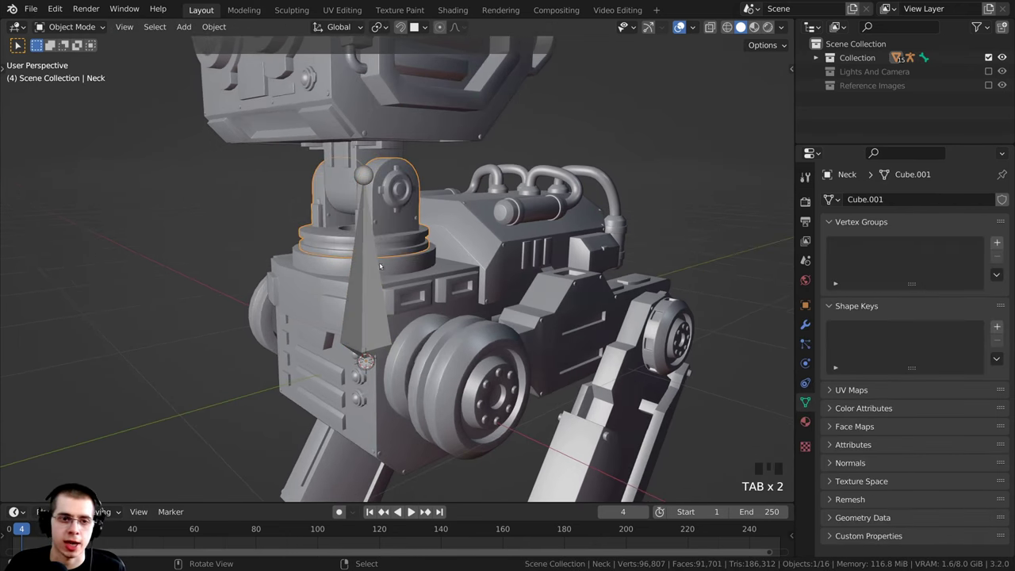
pyautogui.rightClick(378, 285)
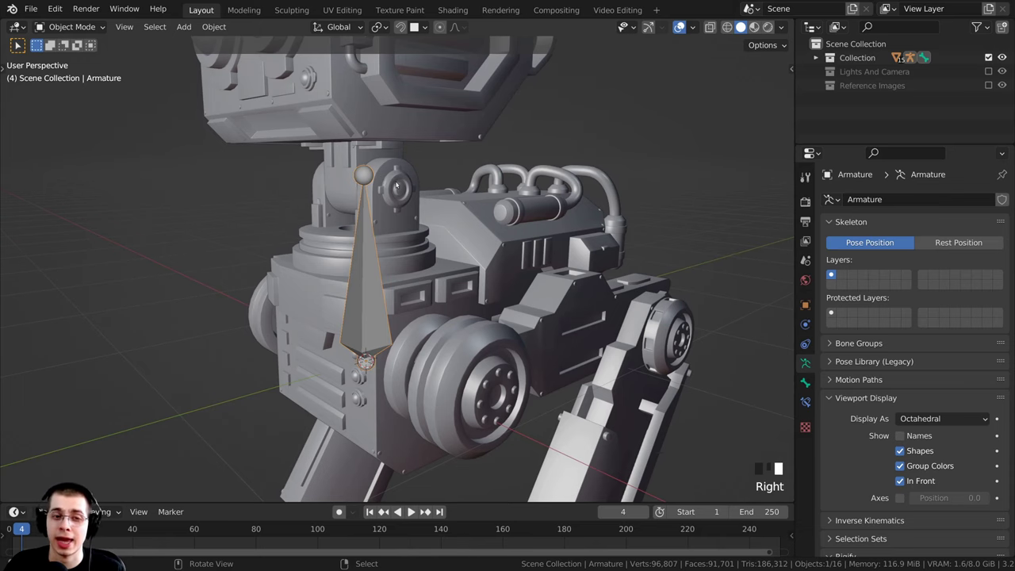
# Step: Switch the armature to Pose Mode, clear the selection and select its bone
pyautogui.moveTo(396, 173); pyautogui.dragTo(336, 142, button='middle')
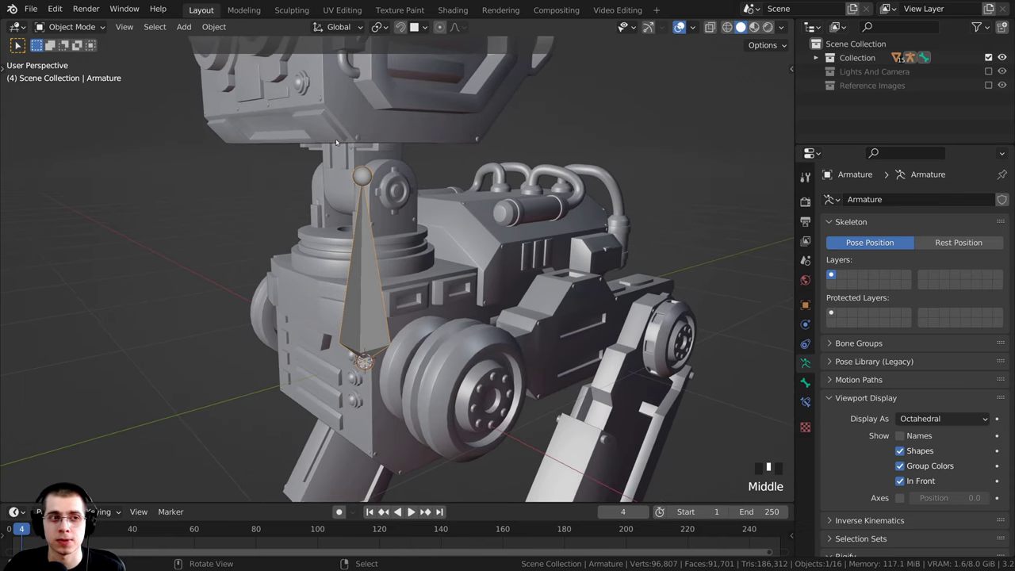
pyautogui.click(89, 30)
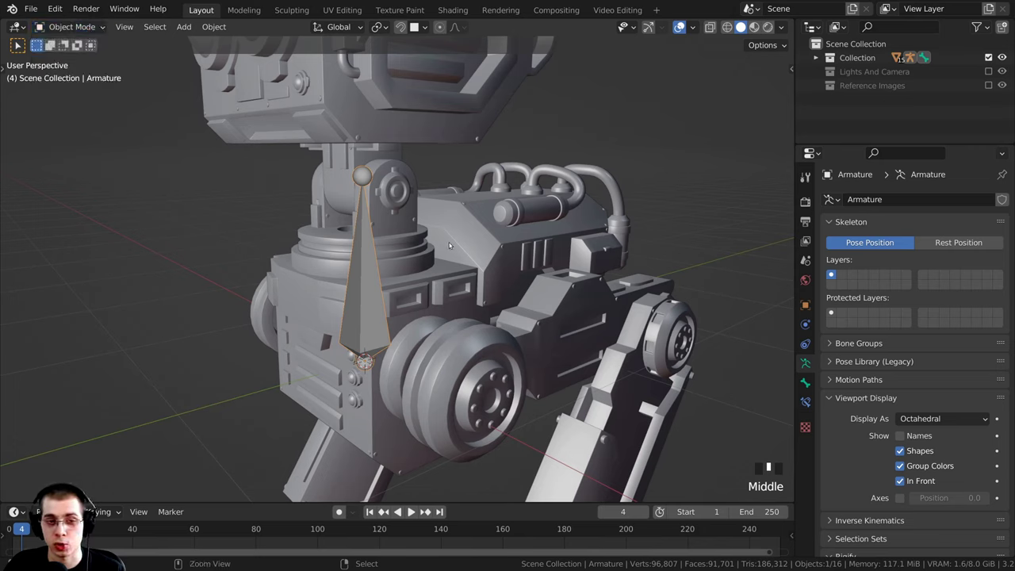
pyautogui.hotkey('ctrl', 'Tab')
pyautogui.moveTo(423, 302); pyautogui.dragTo(388, 209, button='middle')
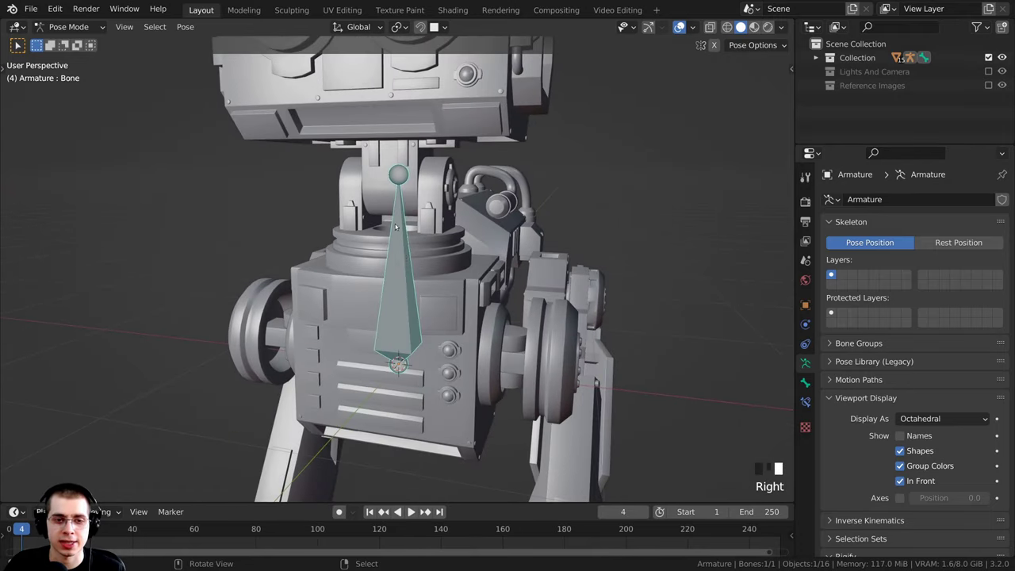
pyautogui.hotkey('alt', 'a')
pyautogui.click(395, 220)
# Step: Try rotating the selected bone around its base in Pose Mode
pyautogui.scroll(-2, 394, 422)
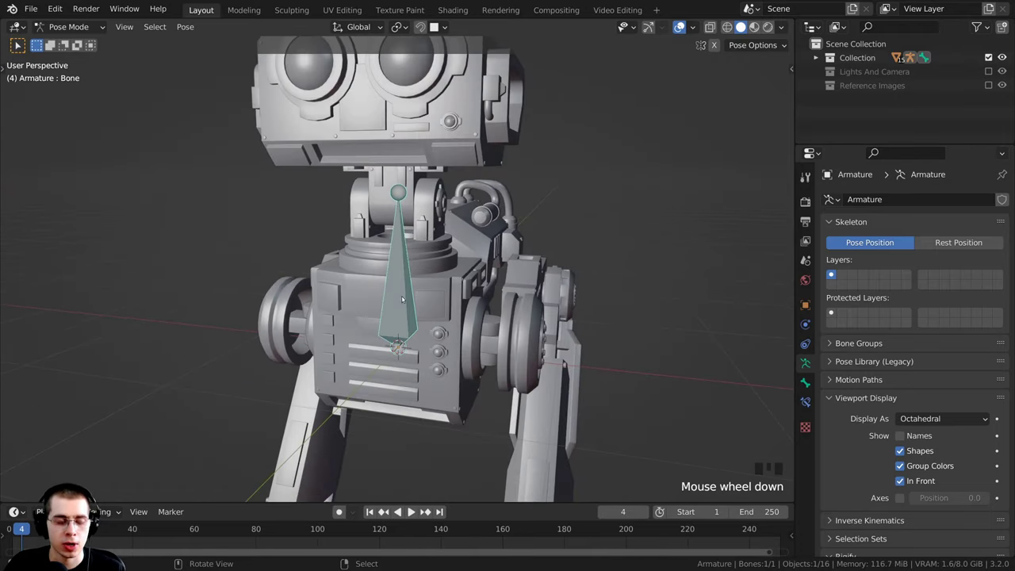
pyautogui.scroll(-1, 402, 300)
pyautogui.press('r')
pyautogui.rightClick(462, 191)
pyautogui.moveTo(463, 190); pyautogui.dragTo(412, 230, button='middle')
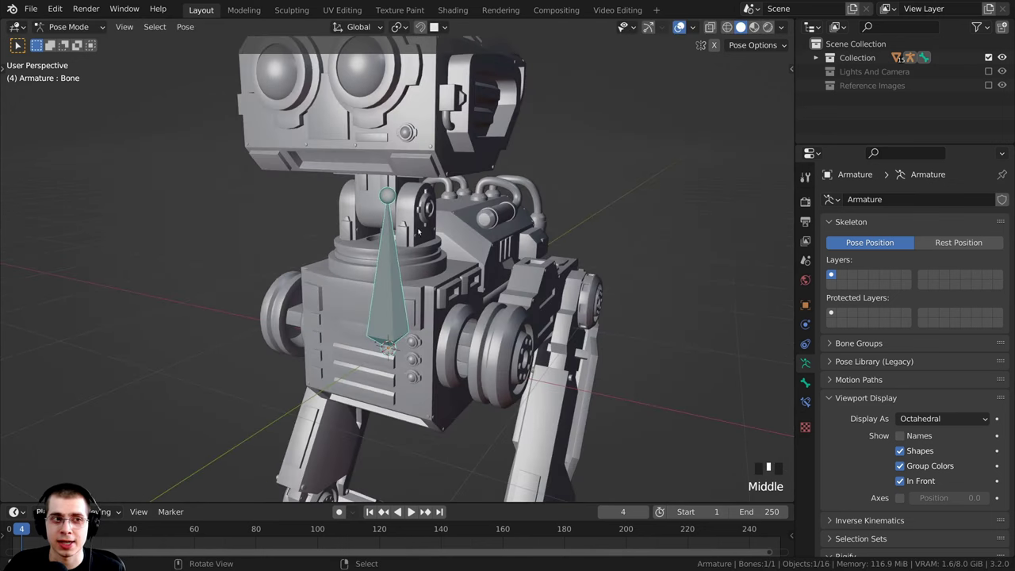
pyautogui.click(75, 26)
pyautogui.moveTo(397, 214); pyautogui.dragTo(432, 199, button='middle')
pyautogui.press('r')
pyautogui.rightClick(421, 184)
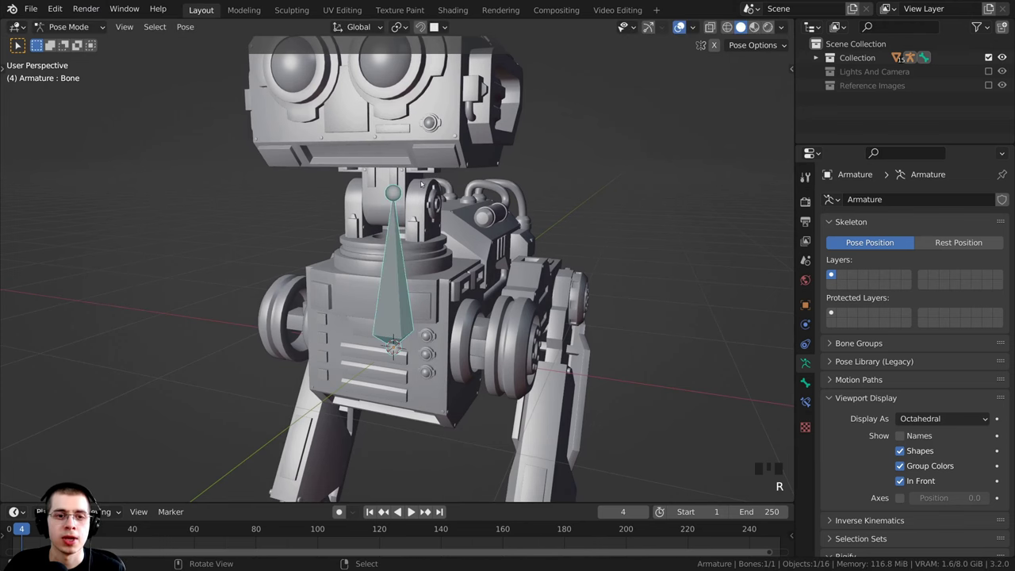
pyautogui.press('r')
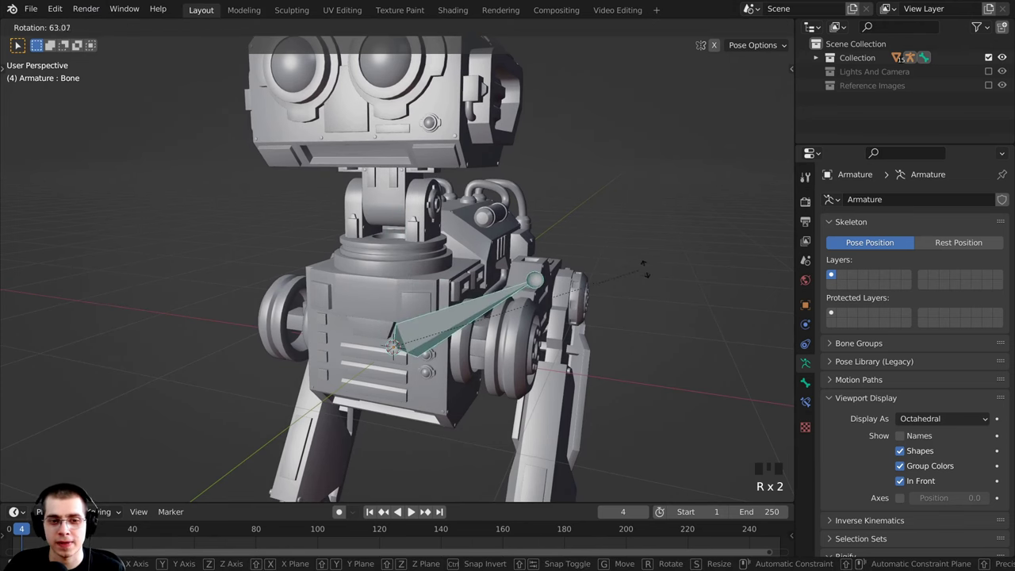
pyautogui.rightClick(462, 190)
# Step: Examine the bone's base and tip up close and try another rotation to see which end it pivots around
pyautogui.keyDown('shift'); pyautogui.moveTo(359, 353); pyautogui.dragTo(349, 314, button='middle'); pyautogui.keyUp('shift')
pyautogui.scroll(2, 349, 314)
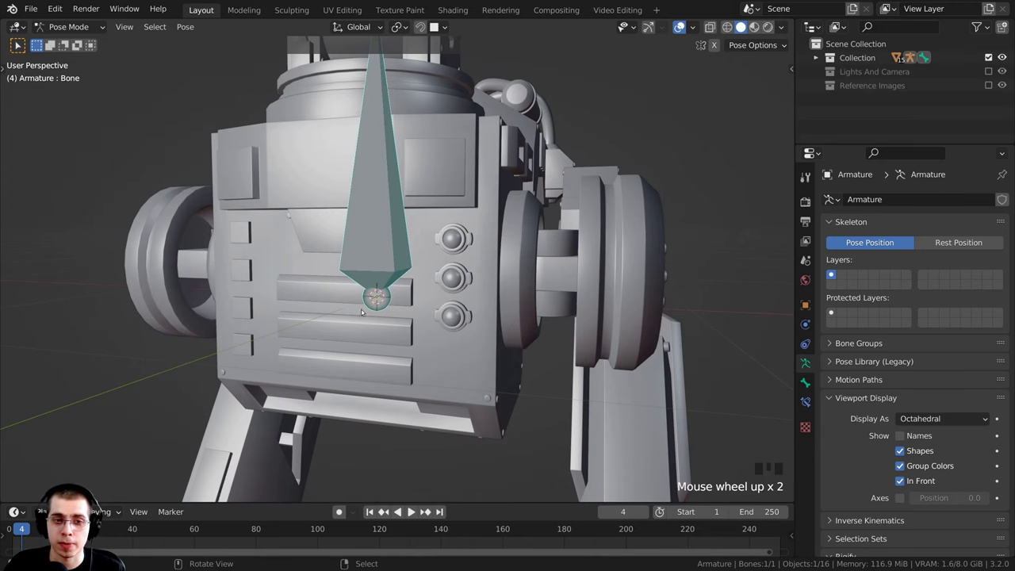
pyautogui.keyDown('shift'); pyautogui.moveTo(362, 312); pyautogui.dragTo(371, 332, button='middle'); pyautogui.keyUp('shift')
pyautogui.scroll(2, 374, 299)
pyautogui.scroll(-3, 374, 299)
pyautogui.scroll(-2, 370, 119)
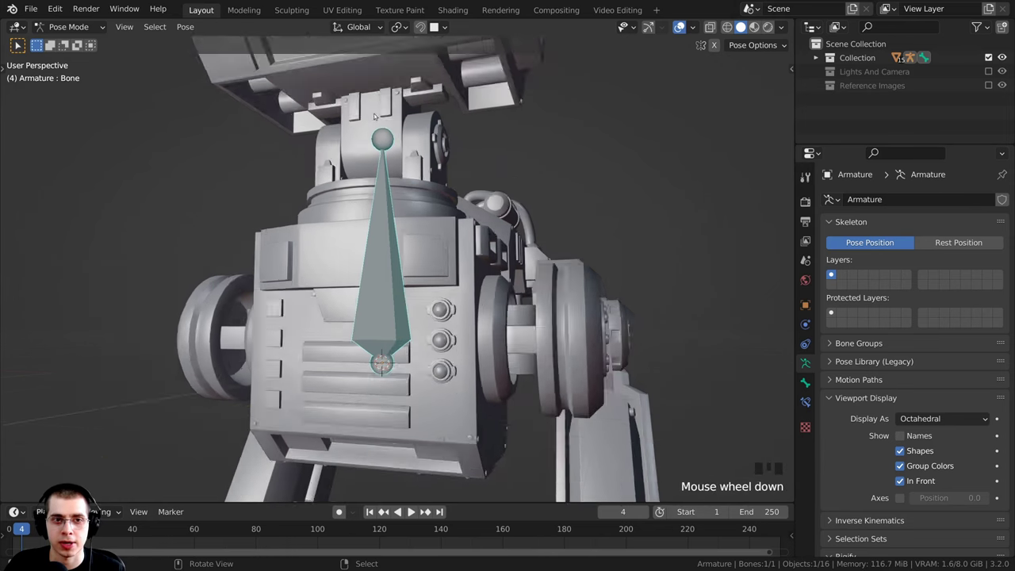
pyautogui.moveTo(374, 114); pyautogui.dragTo(467, 198, button='middle')
pyautogui.press('r')
pyautogui.rightClick(525, 270)
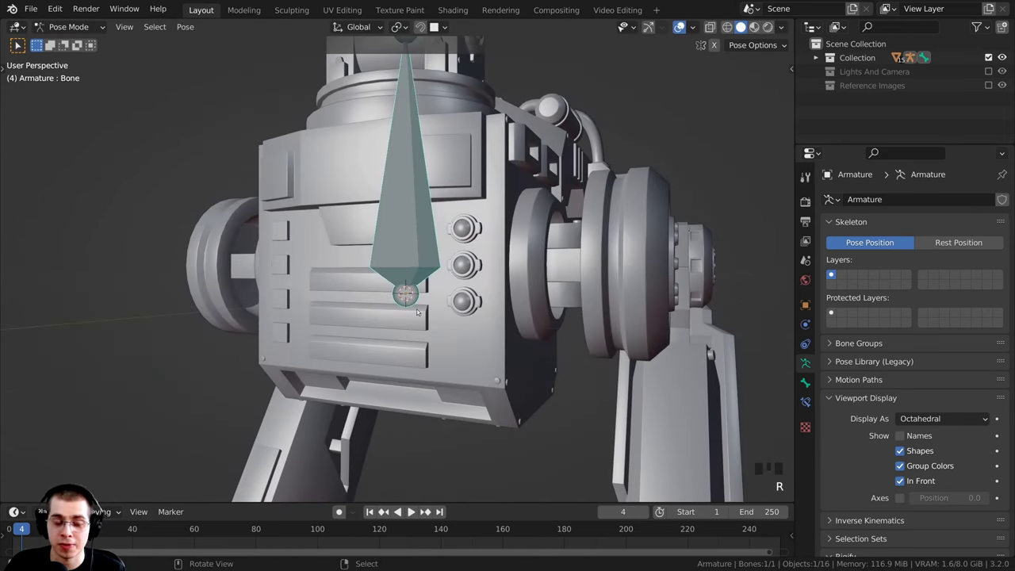
# Step: Examine how the bone sits against the body and neck joint, and try rotating it in a side view
pyautogui.moveTo(357, 297)
pyautogui.keyDown('shift'); pyautogui.mouseDown(button='middle')
pyautogui.moveTo(338, 309)
pyautogui.moveTo(373, 292)
pyautogui.mouseUp(button='middle'); pyautogui.keyUp('shift')
pyautogui.moveTo(372, 292); pyautogui.dragTo(390, 305, button='middle')
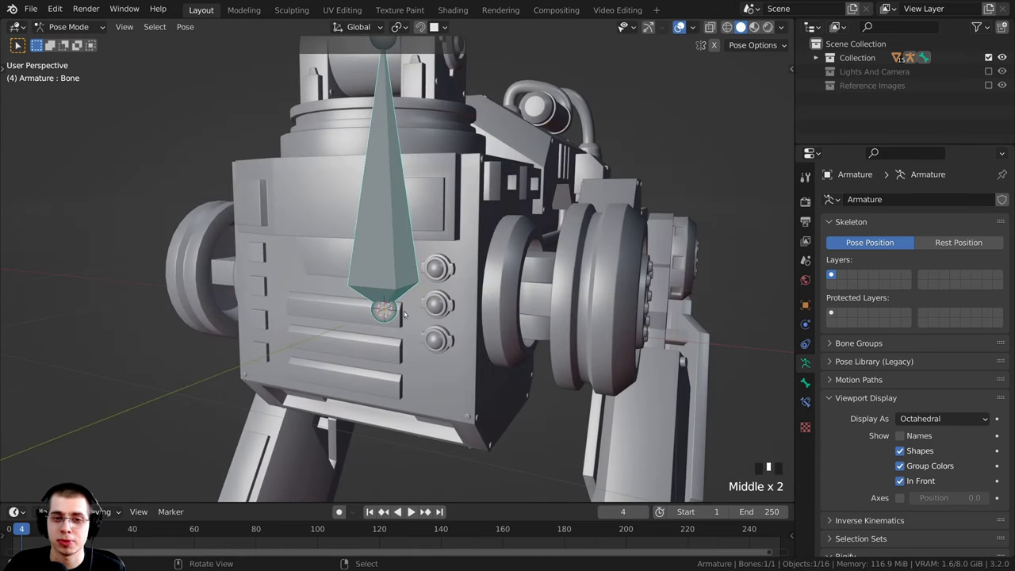
pyautogui.scroll(-2, 497, 217)
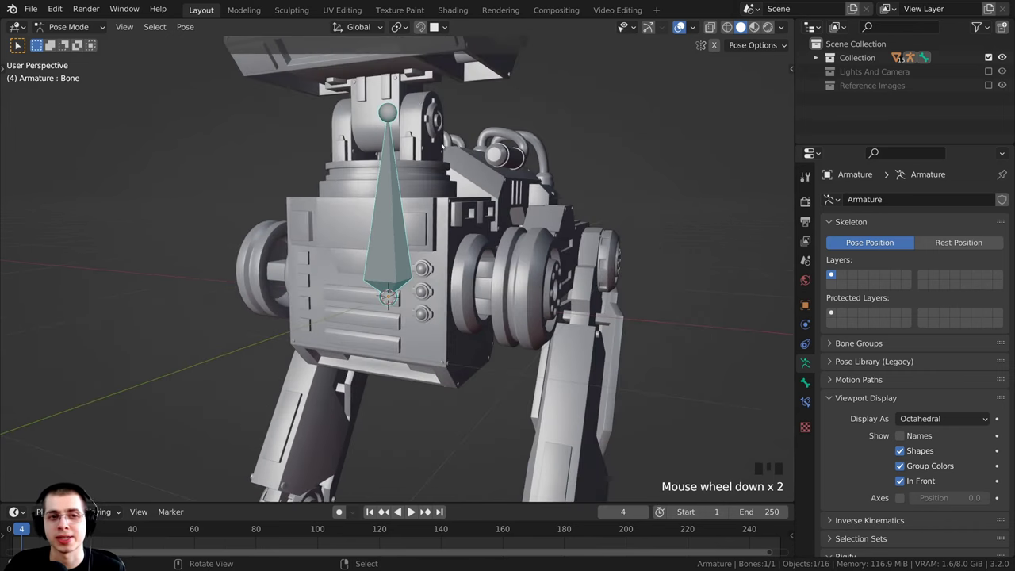
pyautogui.moveTo(365, 94); pyautogui.dragTo(384, 117, button='middle')
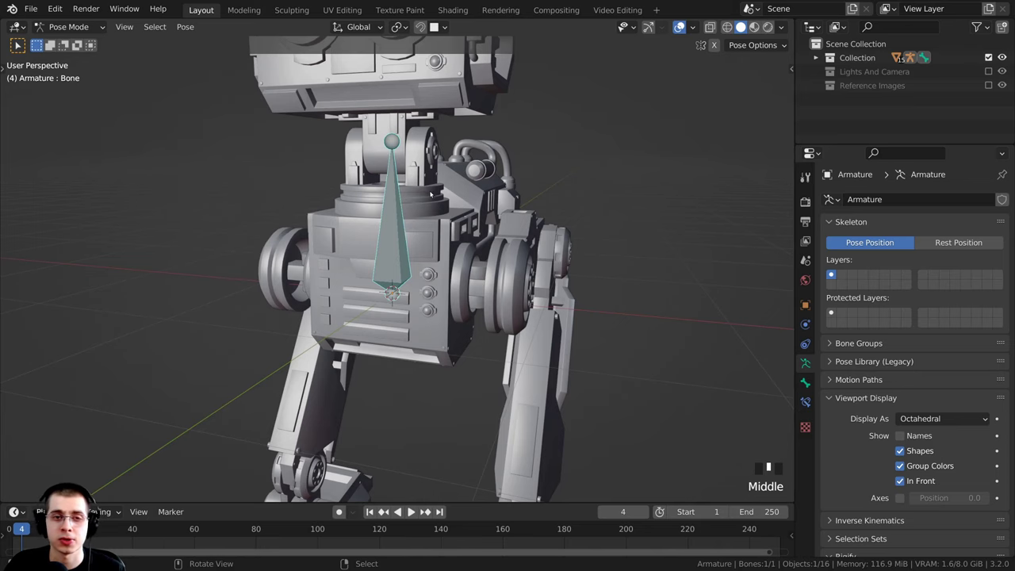
pyautogui.keyDown('shift'); pyautogui.moveTo(410, 180); pyautogui.dragTo(418, 192, button='middle'); pyautogui.keyUp('shift')
pyautogui.moveTo(462, 274); pyautogui.dragTo(430, 199, button='middle')
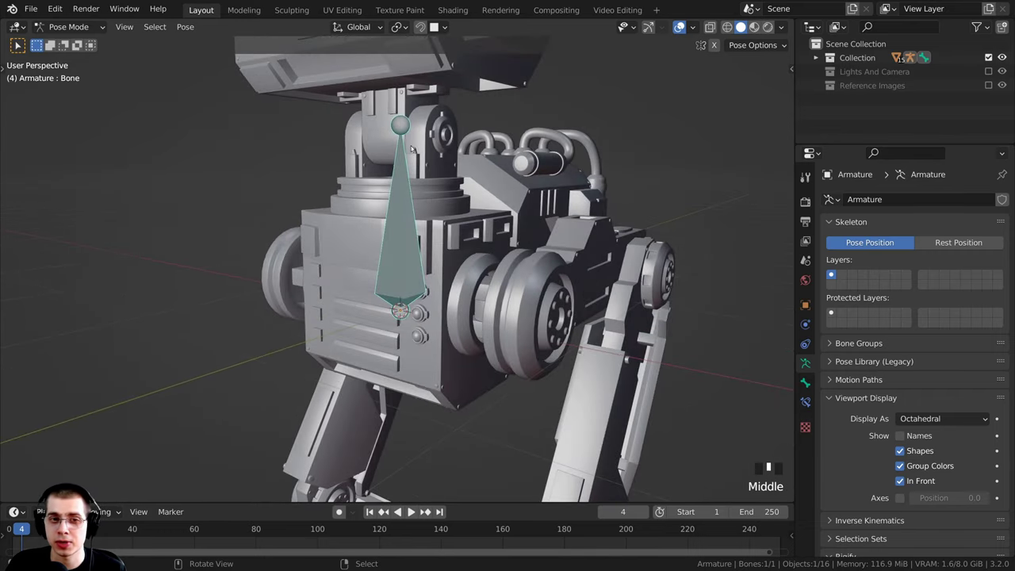
pyautogui.scroll(-2, 423, 248)
pyautogui.moveTo(423, 248); pyautogui.dragTo(432, 111, button='middle')
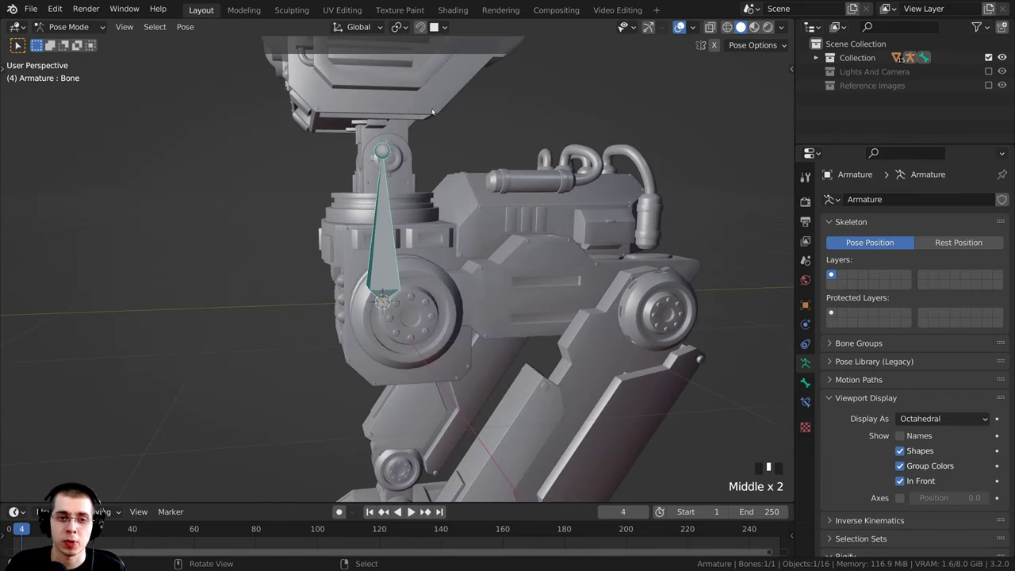
pyautogui.press('r')
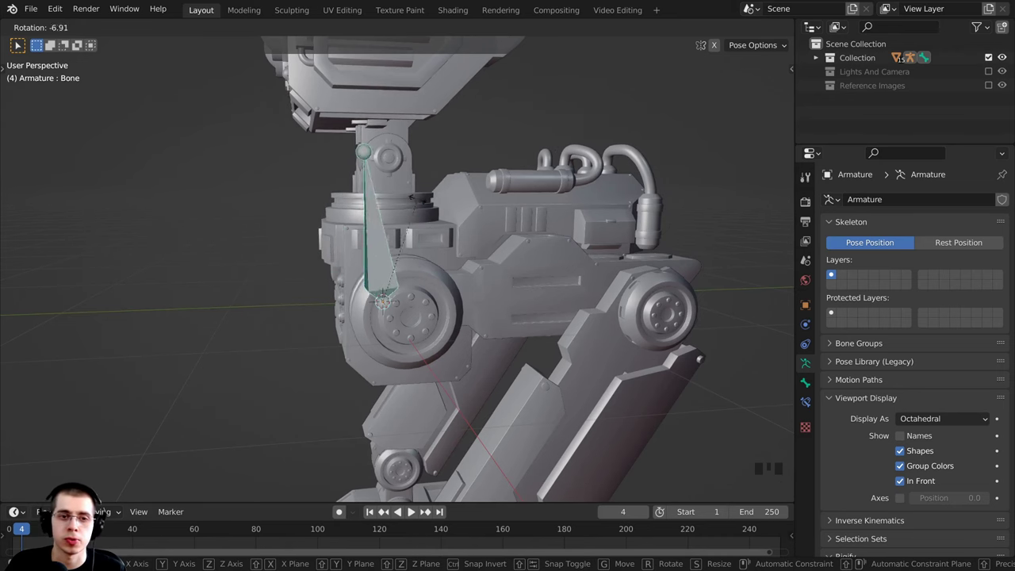
pyautogui.rightClick(383, 225)
pyautogui.keyDown('shift'); pyautogui.moveTo(380, 226); pyautogui.dragTo(382, 218, button='middle'); pyautogui.keyUp('shift')
pyautogui.scroll(2, 381, 218)
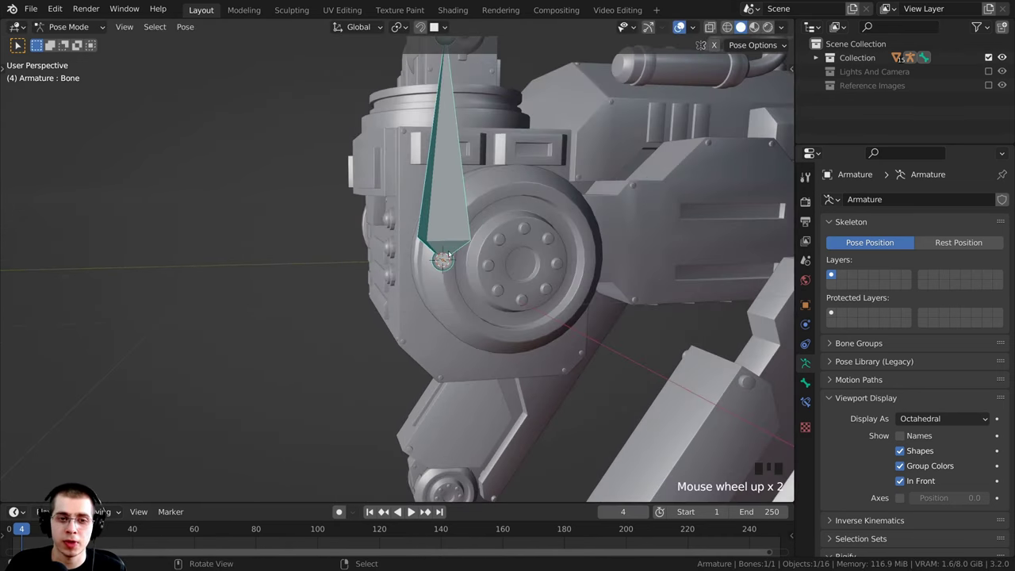
# Step: Take the armature out of Pose Mode and back into Object Mode
pyautogui.moveTo(448, 254); pyautogui.dragTo(382, 243, button='middle')
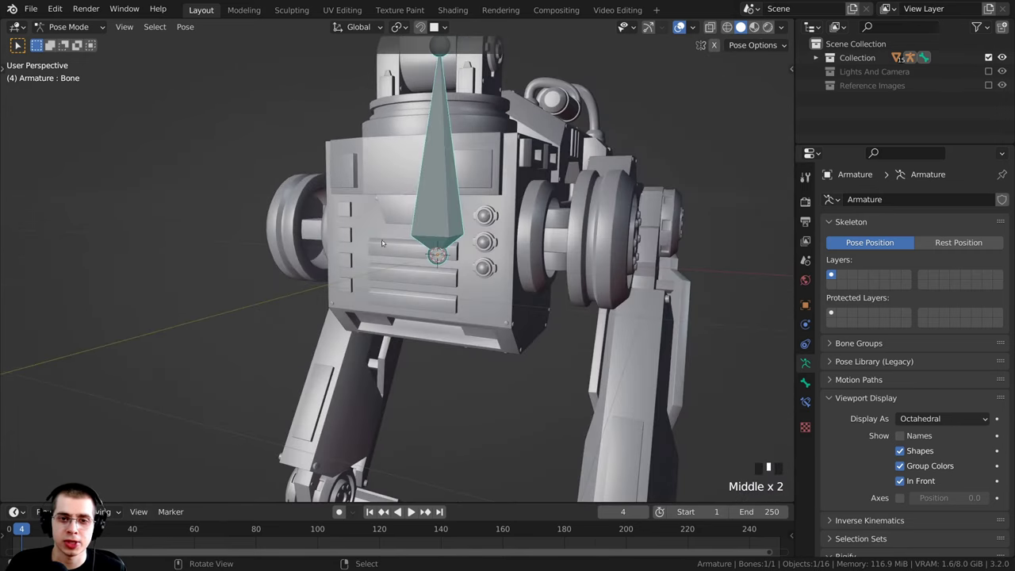
pyautogui.moveTo(467, 244); pyautogui.dragTo(432, 274, button='middle')
pyautogui.scroll(2, 423, 281)
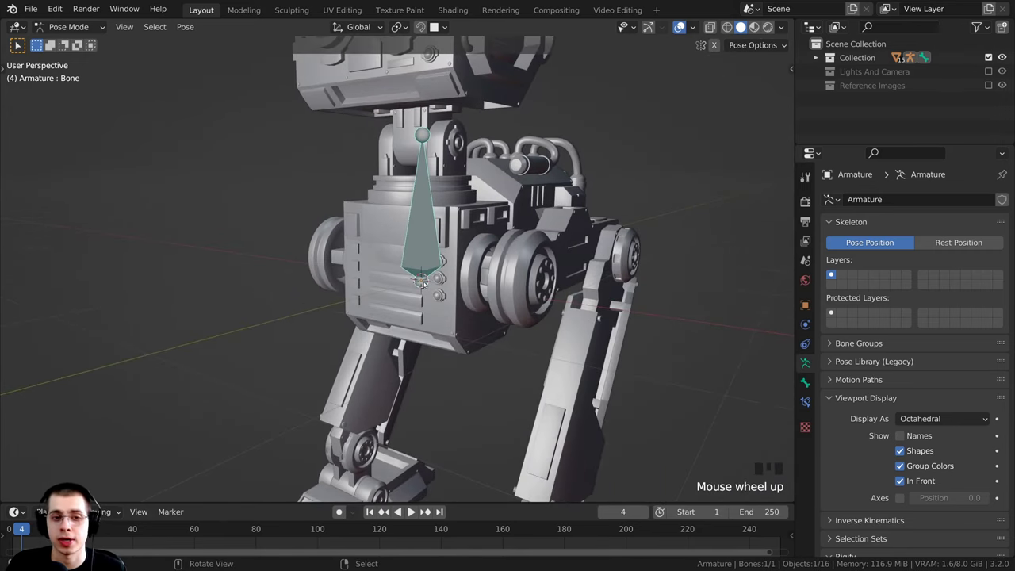
pyautogui.scroll(2, 422, 281)
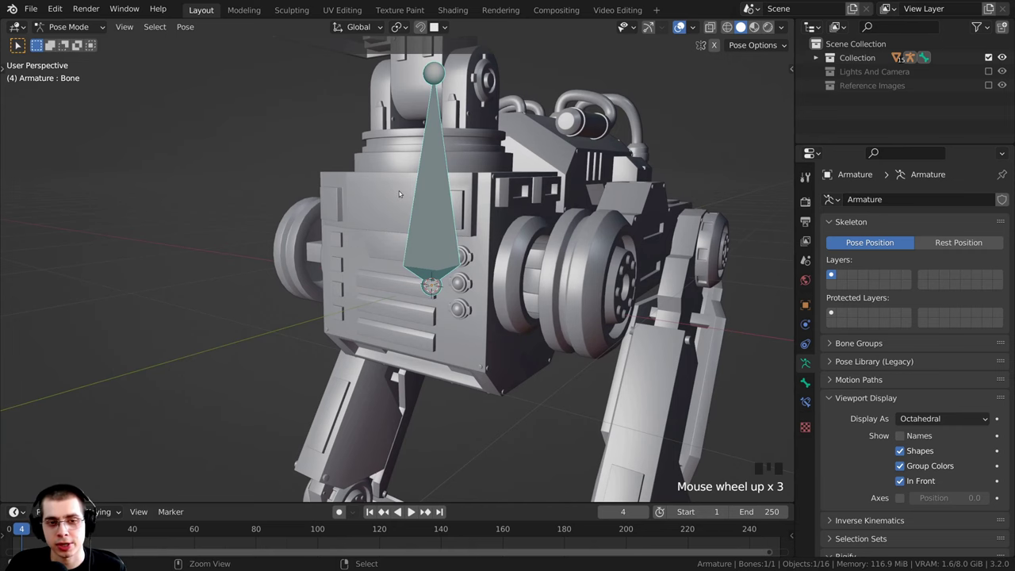
pyautogui.hotkey('ctrl', 'Tab')
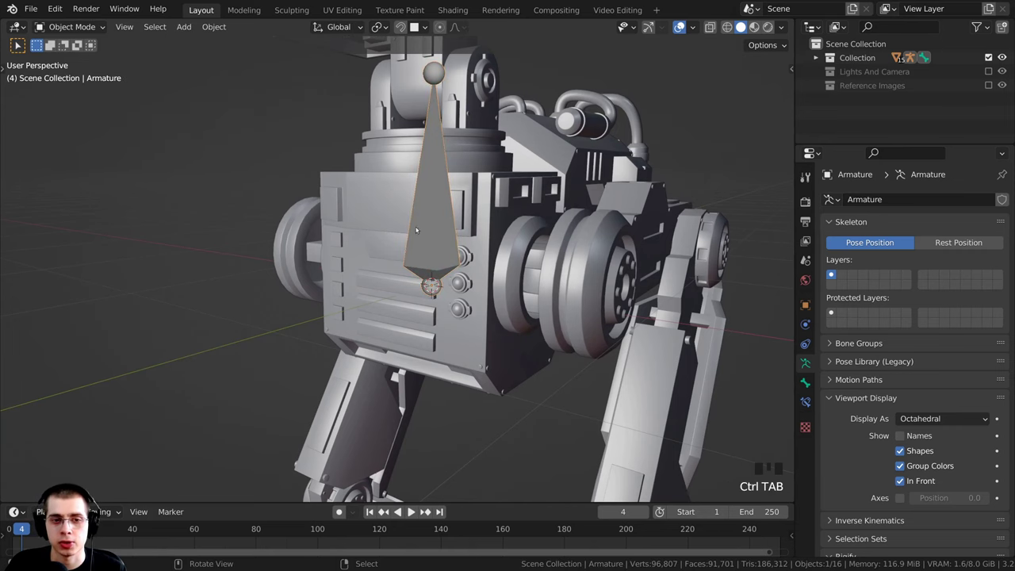
pyautogui.keyDown('shift'); pyautogui.moveTo(417, 230); pyautogui.dragTo(387, 245, button='middle'); pyautogui.keyUp('shift')
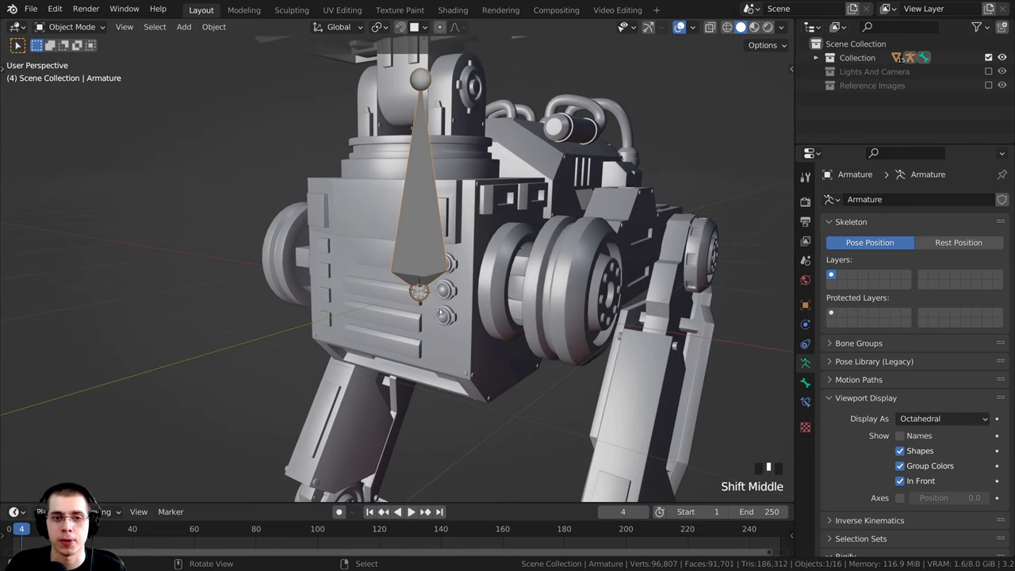
# Step: Select the robot's body mesh, enter Edit Mode on it and clear the existing face selection
pyautogui.rightClick(476, 209)
pyautogui.moveTo(476, 208); pyautogui.dragTo(536, 362, button='middle')
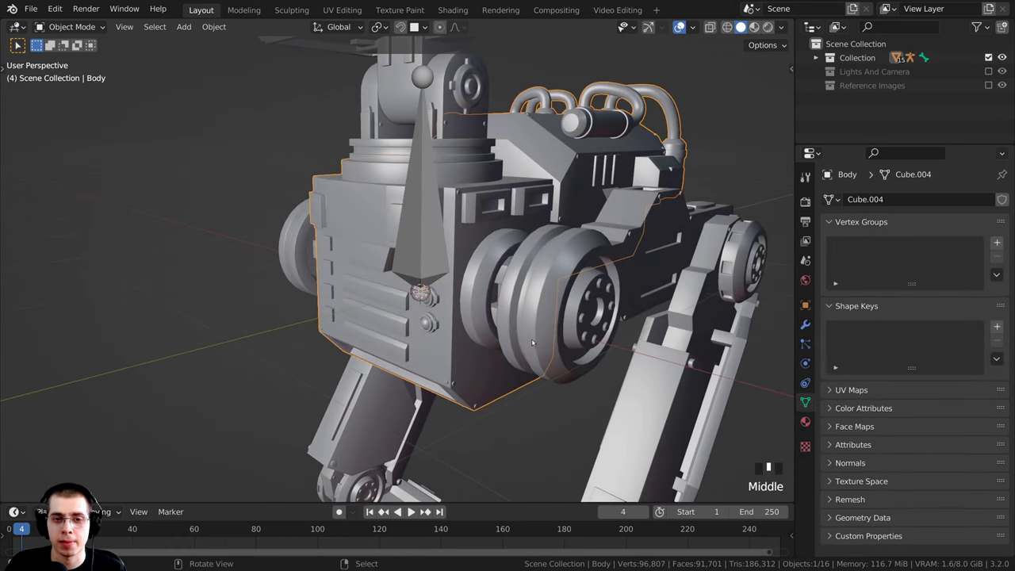
pyautogui.scroll(2, 536, 362)
pyautogui.press('Tab')
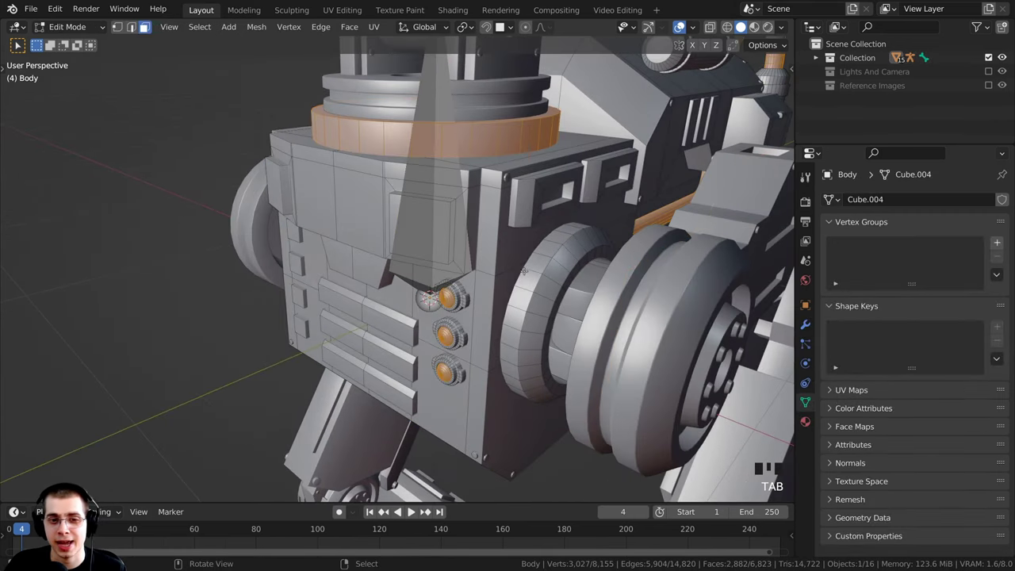
pyautogui.moveTo(539, 302); pyautogui.dragTo(512, 267, button='middle')
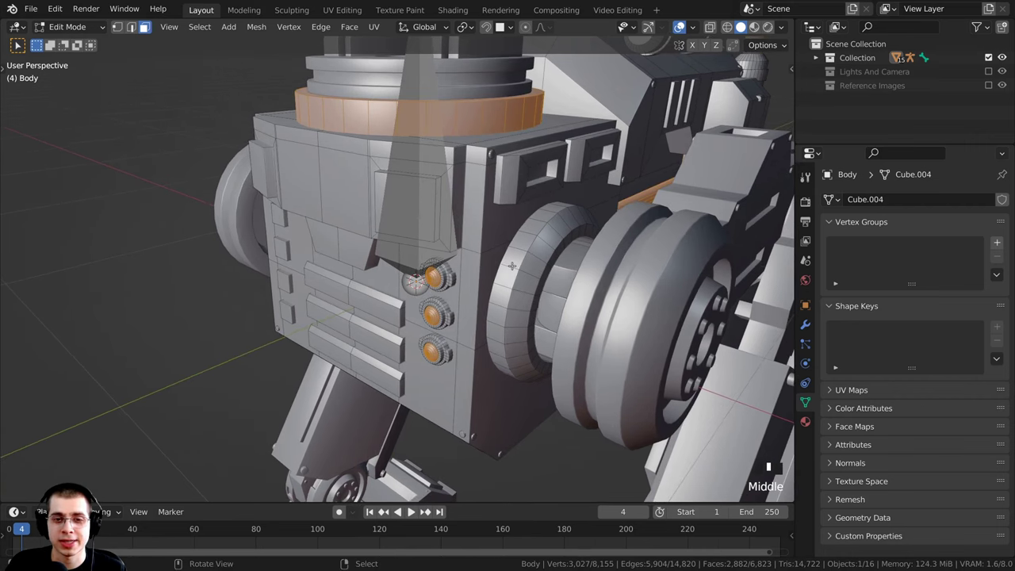
pyautogui.hotkey('alt', 'a')
# Step: Switch to vertex selection and select the outer edge loop of the round flange where one front leg joins the body
pyautogui.keyDown('shift'); pyautogui.moveTo(499, 349); pyautogui.dragTo(462, 212, button='middle'); pyautogui.keyUp('shift')
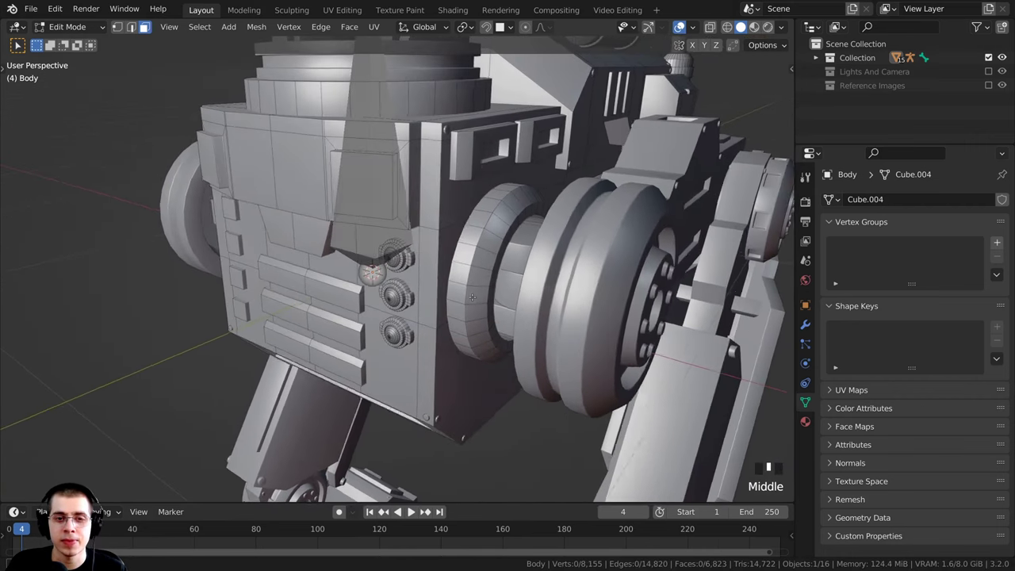
pyautogui.scroll(-1, 476, 230)
pyautogui.scroll(2, 527, 227)
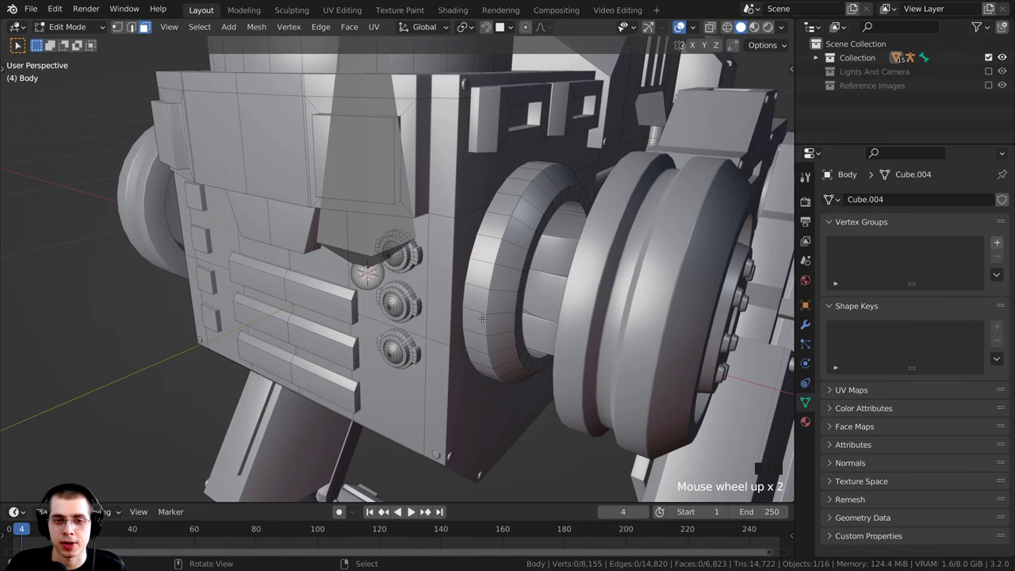
pyautogui.scroll(1, 482, 317)
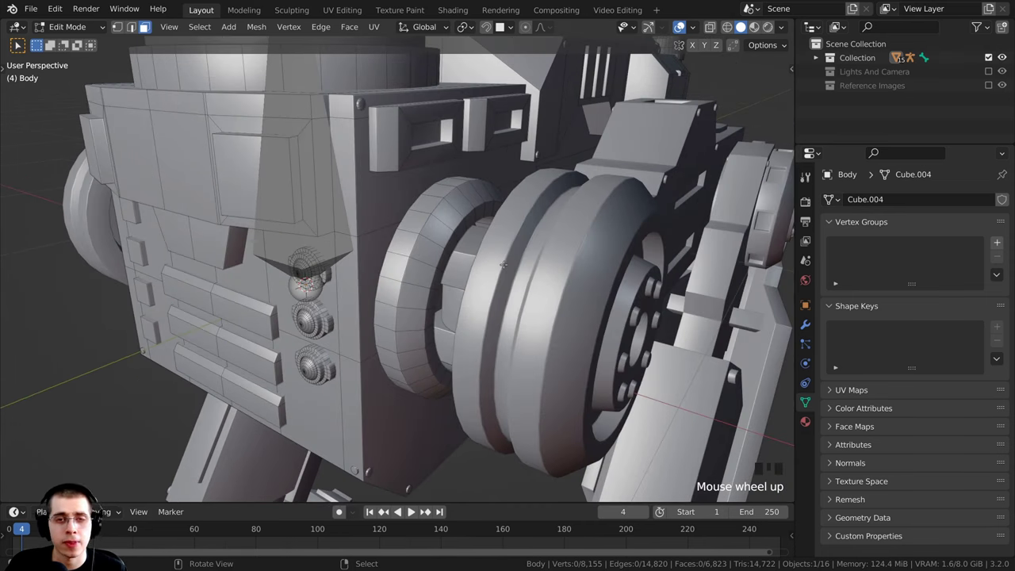
pyautogui.scroll(1, 503, 264)
pyautogui.moveTo(486, 276); pyautogui.dragTo(524, 276, button='middle')
pyautogui.scroll(3, 525, 276)
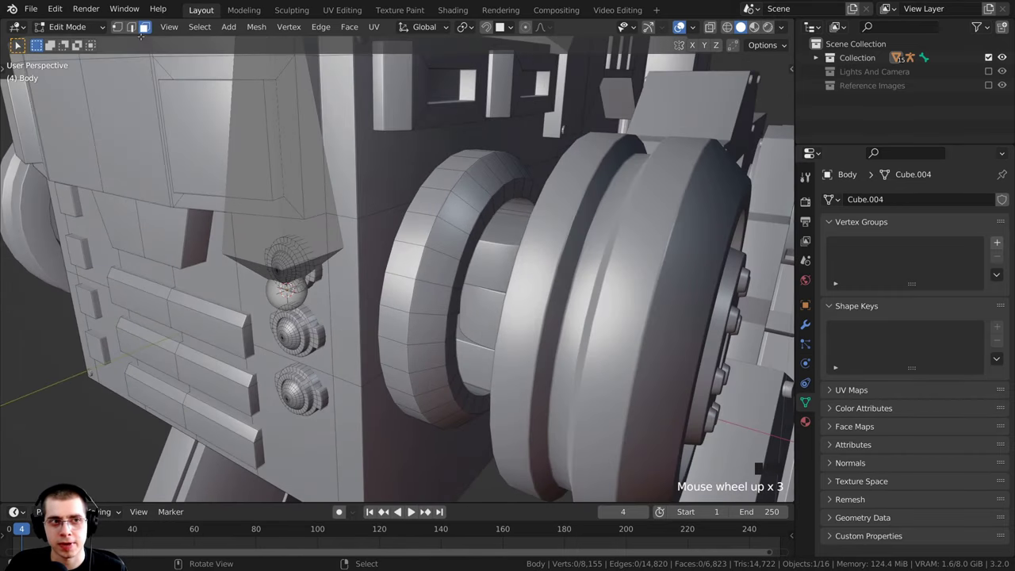
pyautogui.click(118, 28)
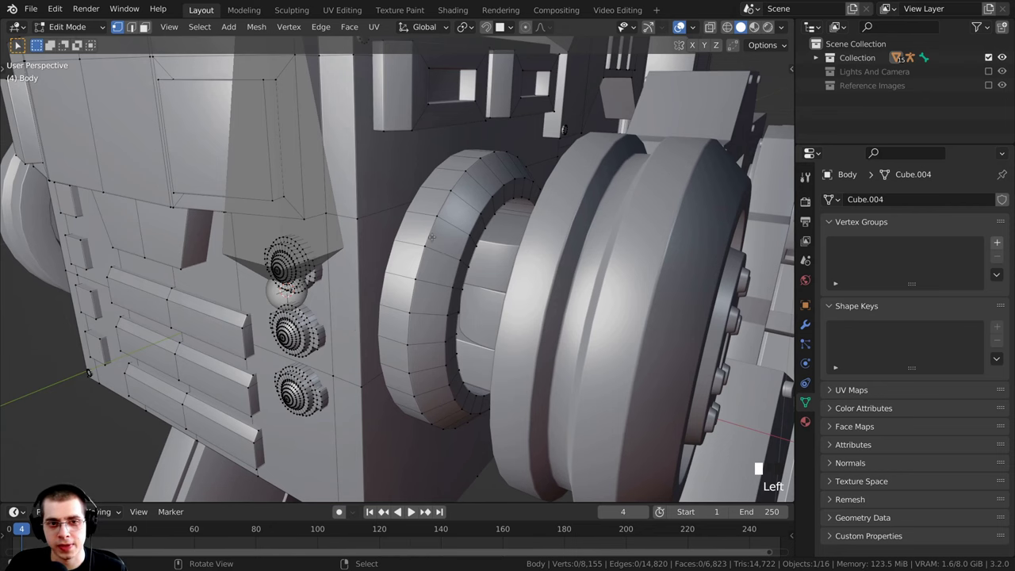
pyautogui.keyDown('alt'); pyautogui.click(429, 228); pyautogui.keyUp('alt')
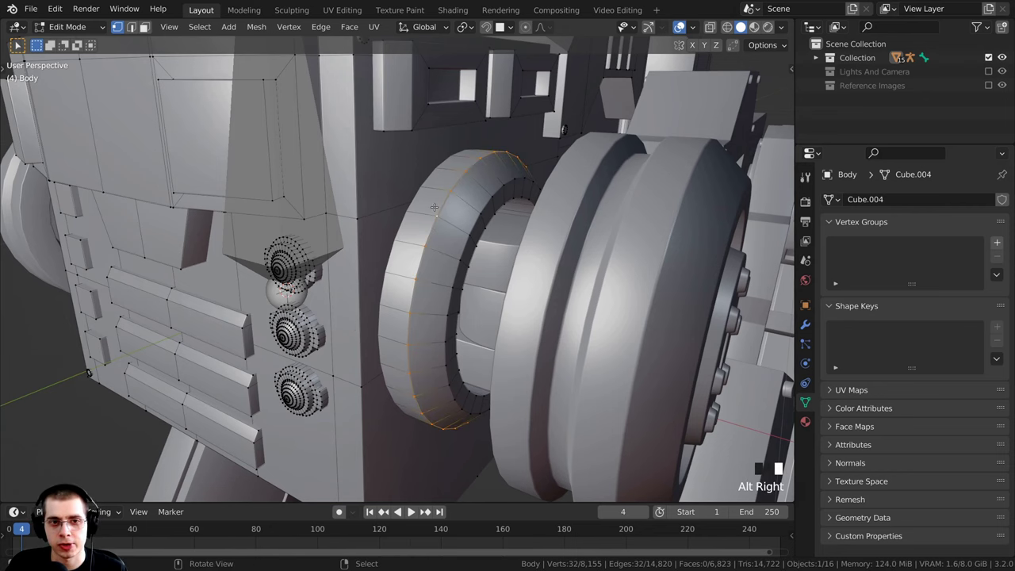
# Step: Add the matching edge loop of the round flange on the opposite side of the body to the selection
pyautogui.scroll(-2, 432, 228)
pyautogui.moveTo(432, 228); pyautogui.dragTo(462, 230, button='middle')
pyautogui.moveTo(176, 266); pyautogui.dragTo(277, 279, button='middle')
pyautogui.scroll(1, 277, 279)
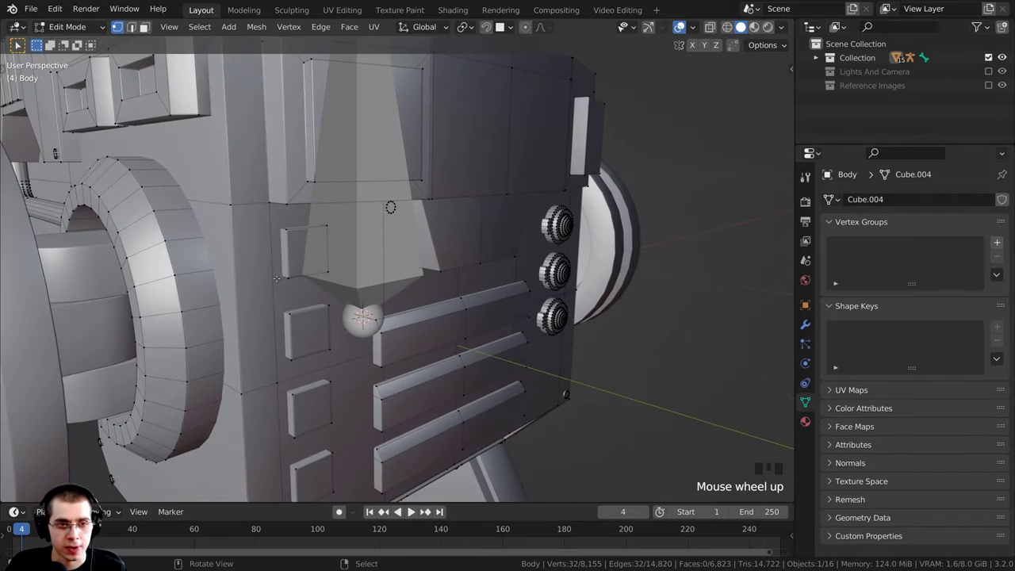
pyautogui.keyDown('alt'); pyautogui.keyDown('shift'); pyautogui.rightClick(157, 230); pyautogui.keyUp('shift'); pyautogui.keyUp('alt')
pyautogui.scroll(-2, 246, 335)
pyautogui.moveTo(246, 335); pyautogui.dragTo(324, 270, button='middle')
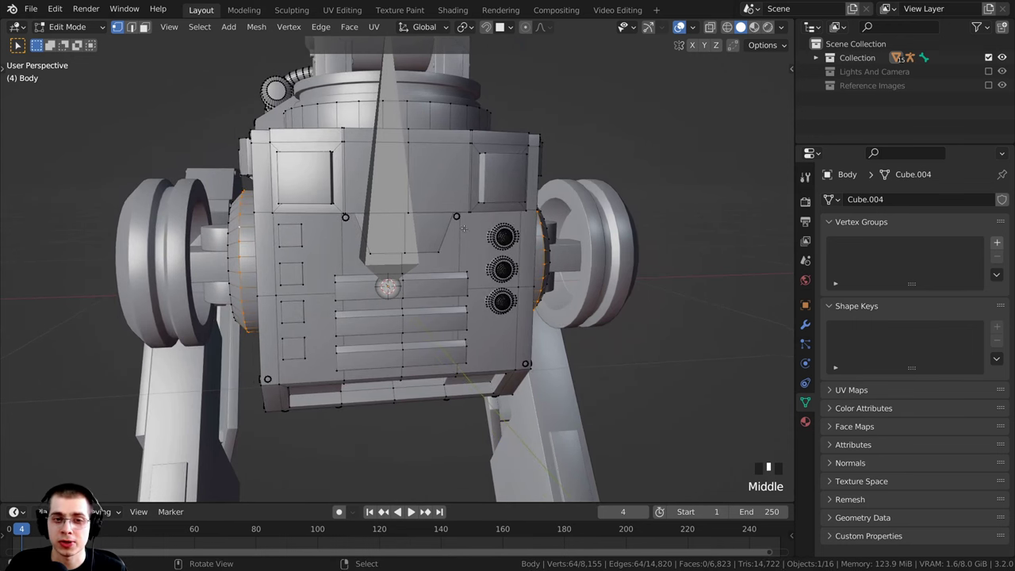
# Step: Snap the 3D cursor to the midpoint of the two selected flange loops
pyautogui.scroll(-2, 579, 264)
pyautogui.moveTo(507, 292); pyautogui.dragTo(434, 299, button='middle')
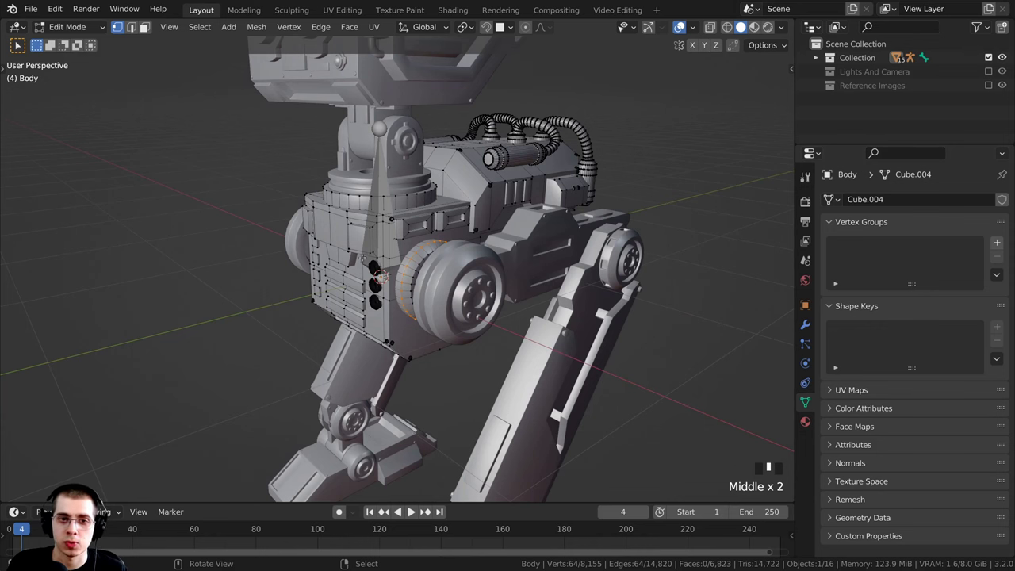
pyautogui.moveTo(297, 390); pyautogui.dragTo(397, 247, button='middle')
pyautogui.scroll(2, 396, 248)
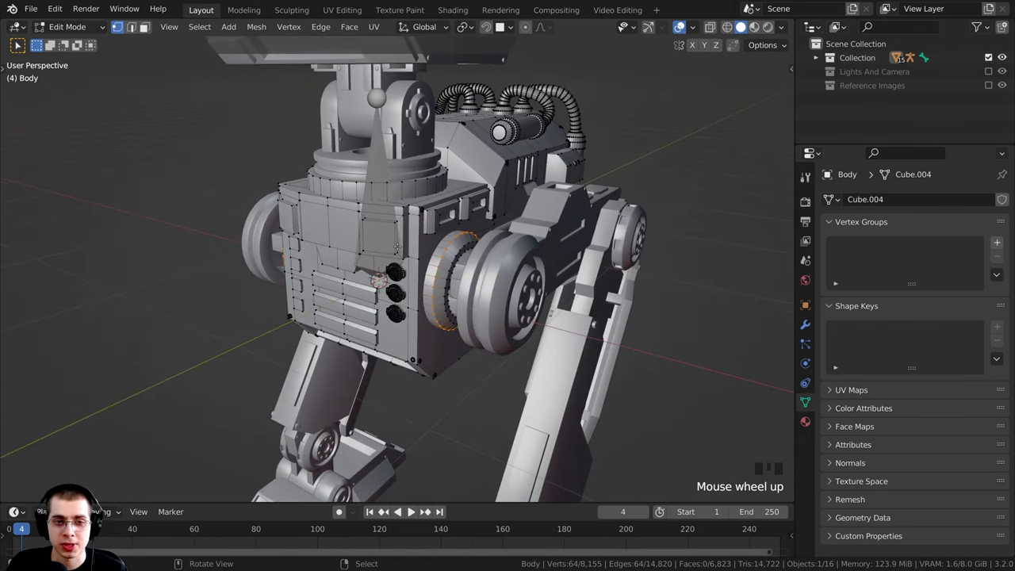
pyautogui.hotkey('shift', 's')
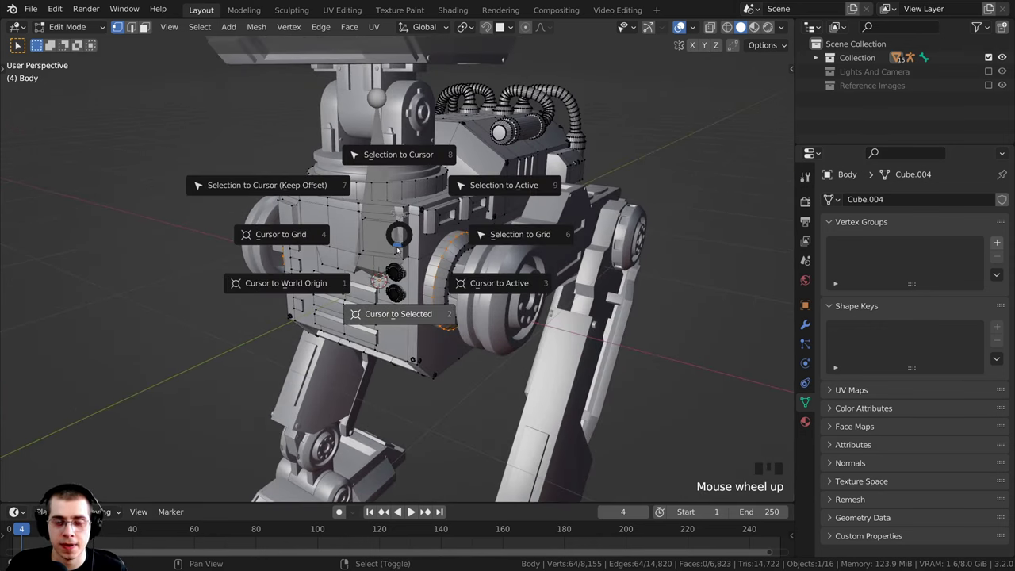
pyautogui.click(394, 314)
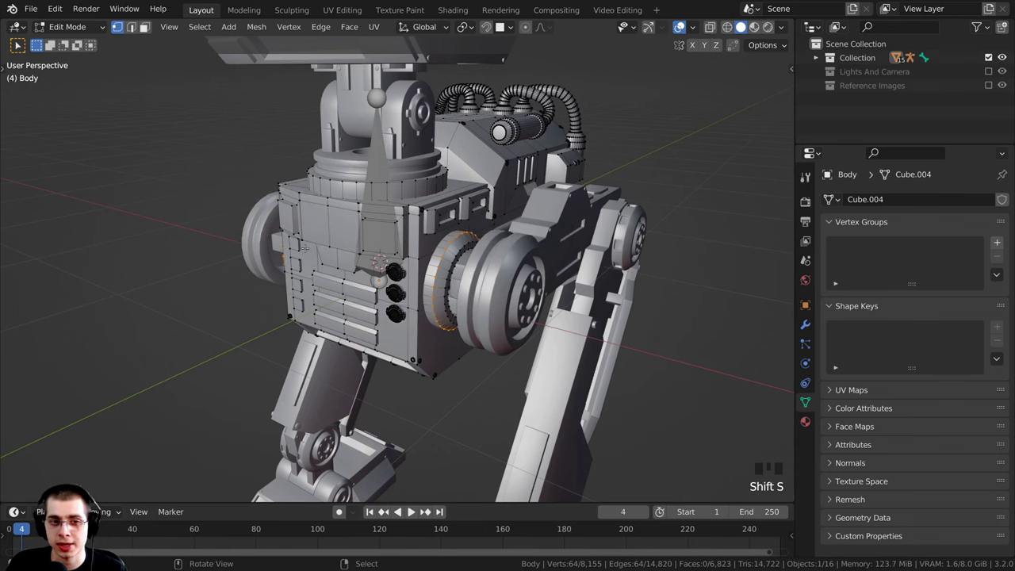
# Step: Check in the right orthographic view with wireframe shading how the 3D cursor lines up with the leg joint, and return to solid shading
pyautogui.moveTo(304, 248)
pyautogui.mouseDown(button='middle')
pyautogui.moveTo(410, 237)
pyautogui.moveTo(432, 252)
pyautogui.moveTo(482, 238)
pyautogui.mouseUp(button='middle')
pyautogui.press('KP_3')
pyautogui.scroll(3, 481, 238)
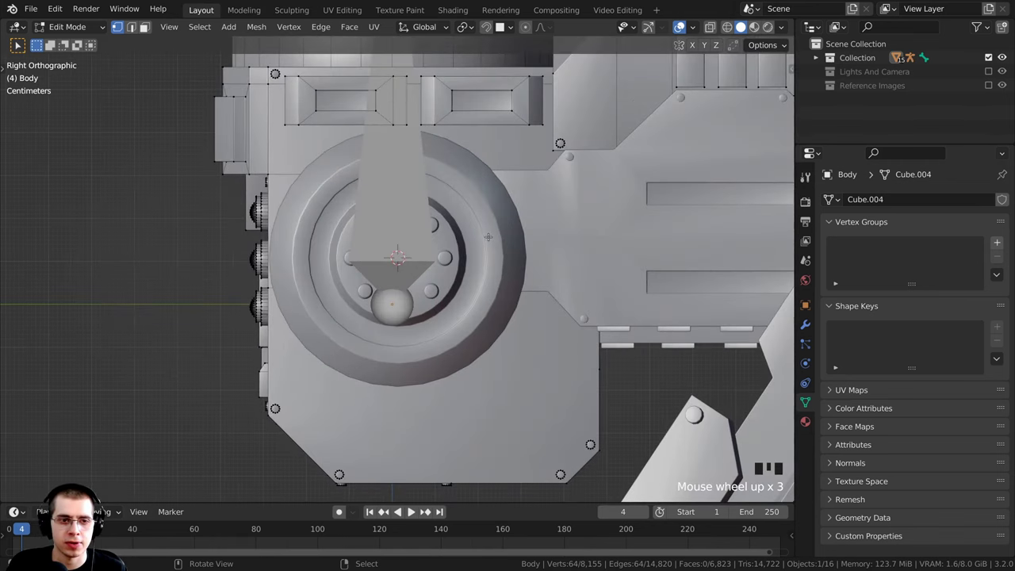
pyautogui.press('z')
pyautogui.click(334, 238)
pyautogui.scroll(2, 392, 256)
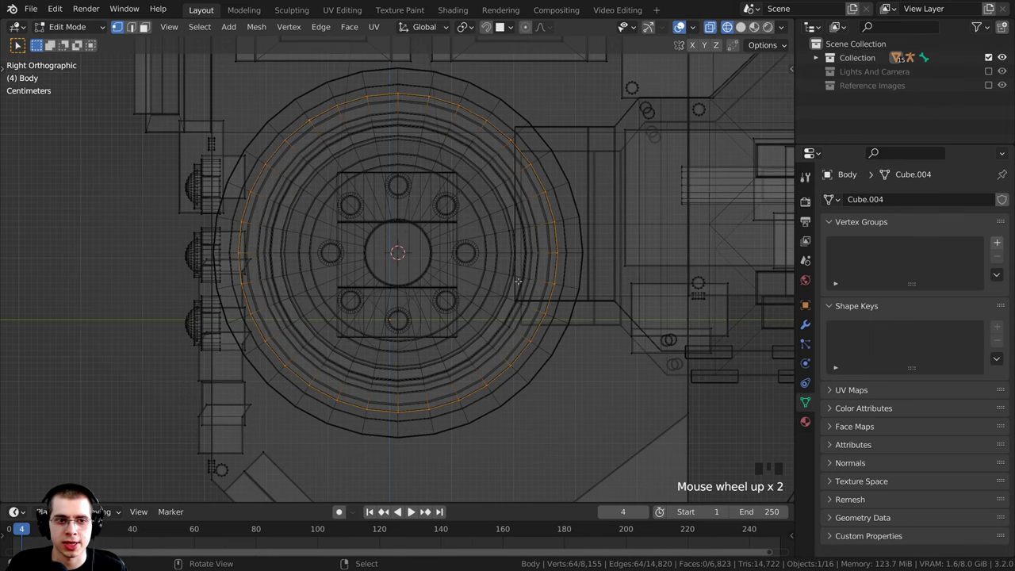
pyautogui.press('z')
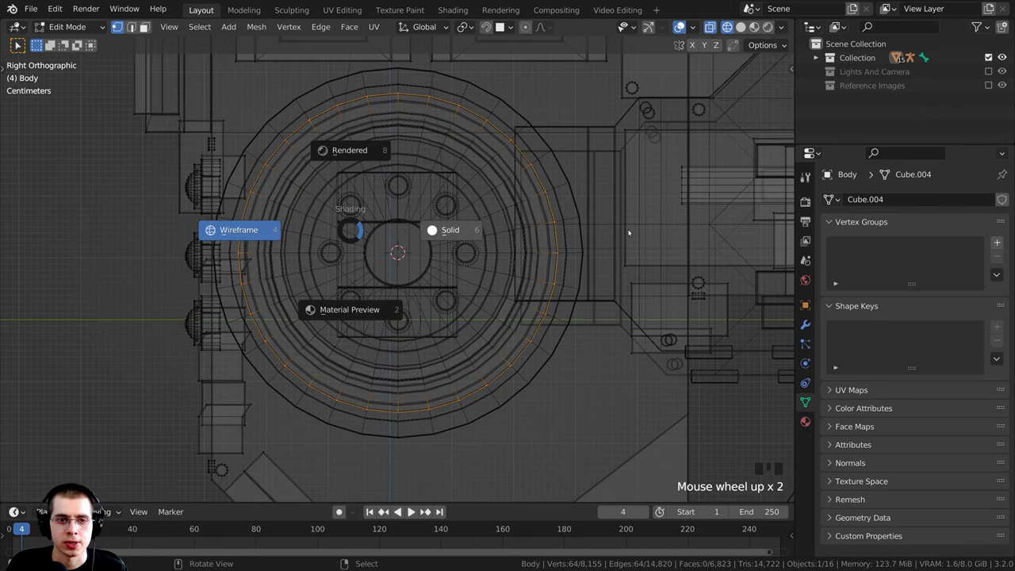
pyautogui.click(444, 229)
pyautogui.moveTo(444, 229); pyautogui.dragTo(539, 249, button='middle')
pyautogui.scroll(1, 395, 206)
# Step: Leave the body's Edit Mode, select the armature and enter Edit Mode on it
pyautogui.press('Tab')
pyautogui.press('Tab')
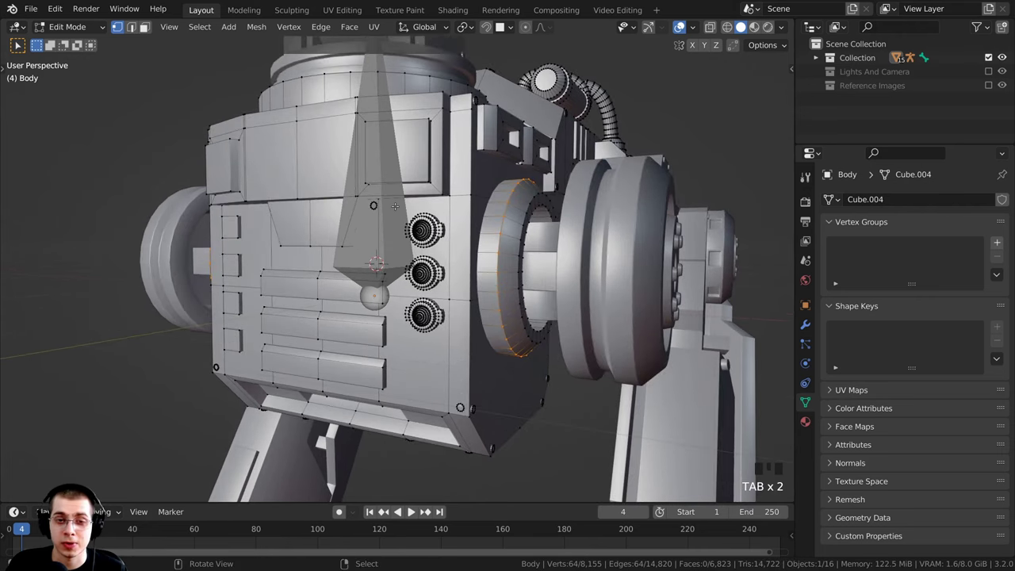
pyautogui.press('Tab')
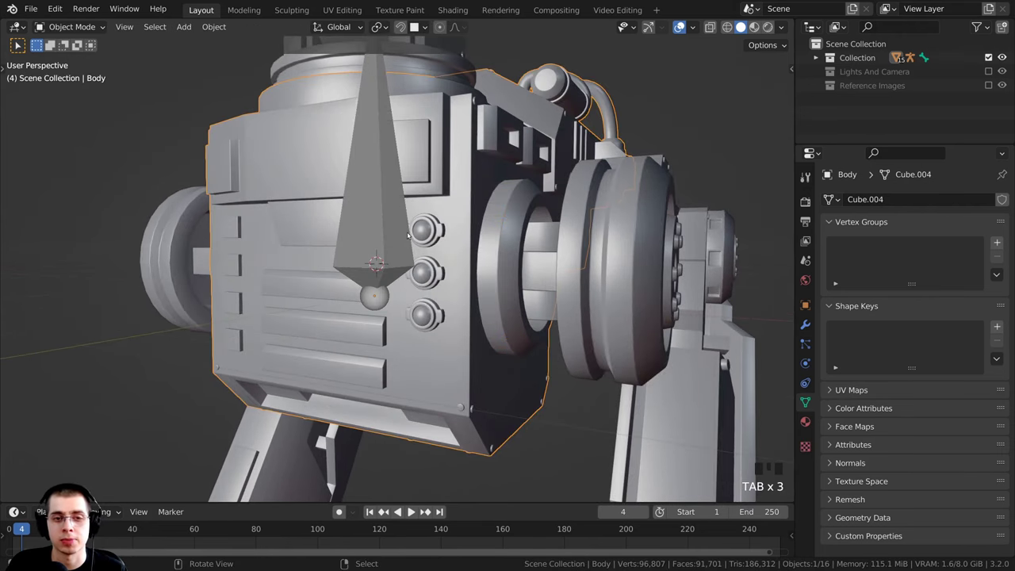
pyautogui.keyDown('shift'); pyautogui.moveTo(409, 235); pyautogui.dragTo(366, 190, button='middle'); pyautogui.keyUp('shift')
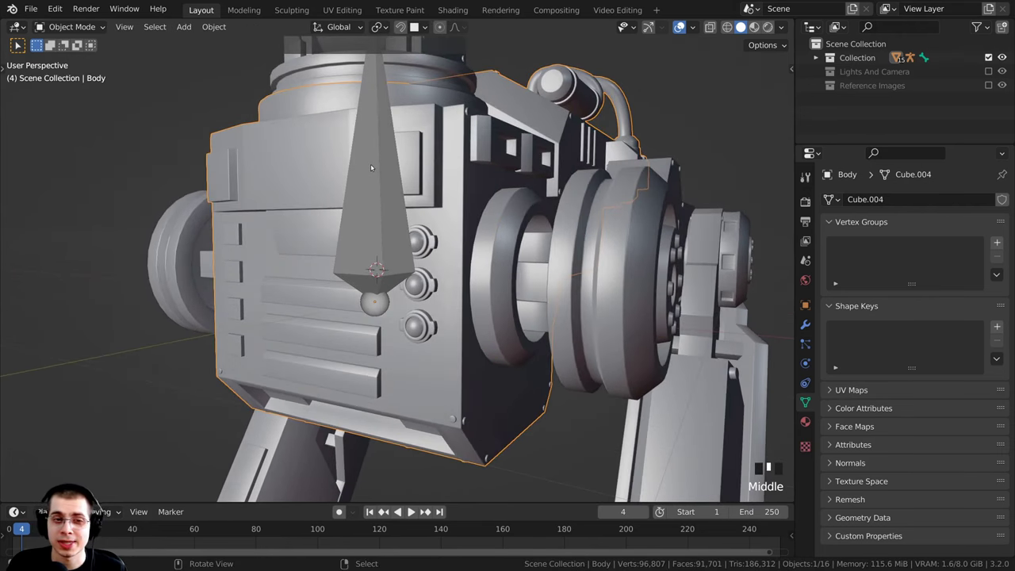
pyautogui.click(370, 167)
pyautogui.scroll(-2, 371, 168)
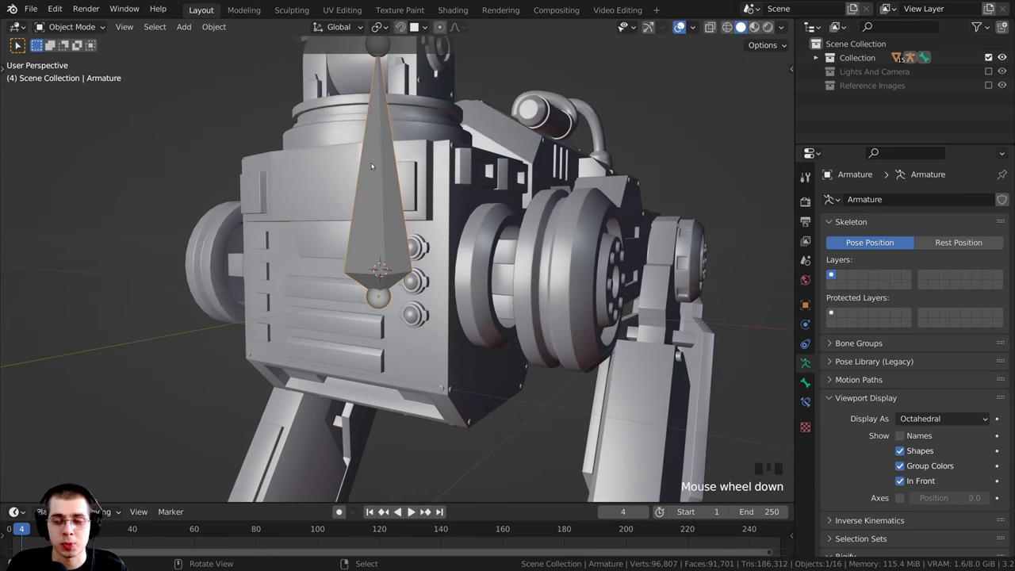
pyautogui.press('Tab')
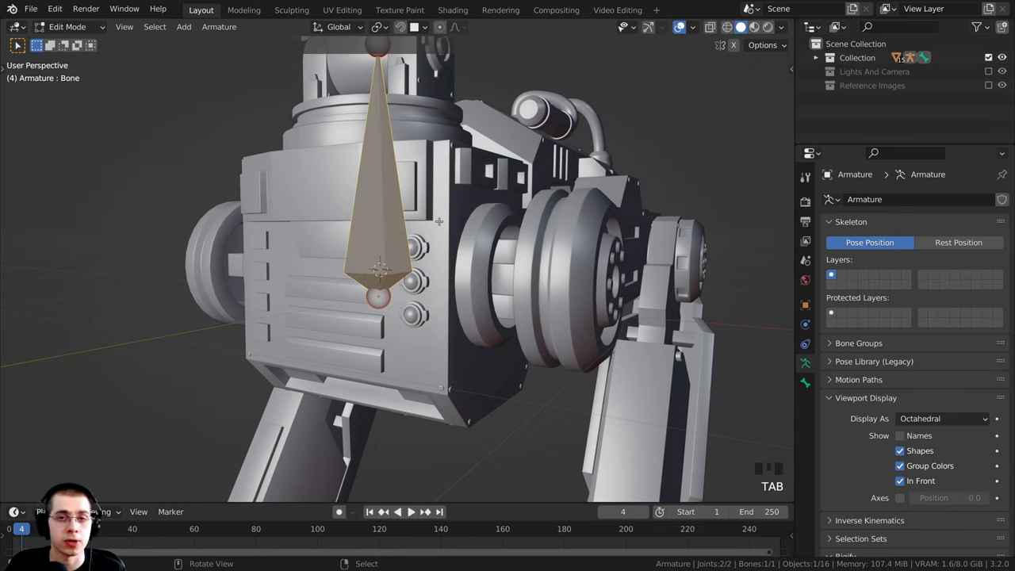
pyautogui.keyDown('shift'); pyautogui.moveTo(378, 255); pyautogui.dragTo(383, 270, button='middle'); pyautogui.keyUp('shift')
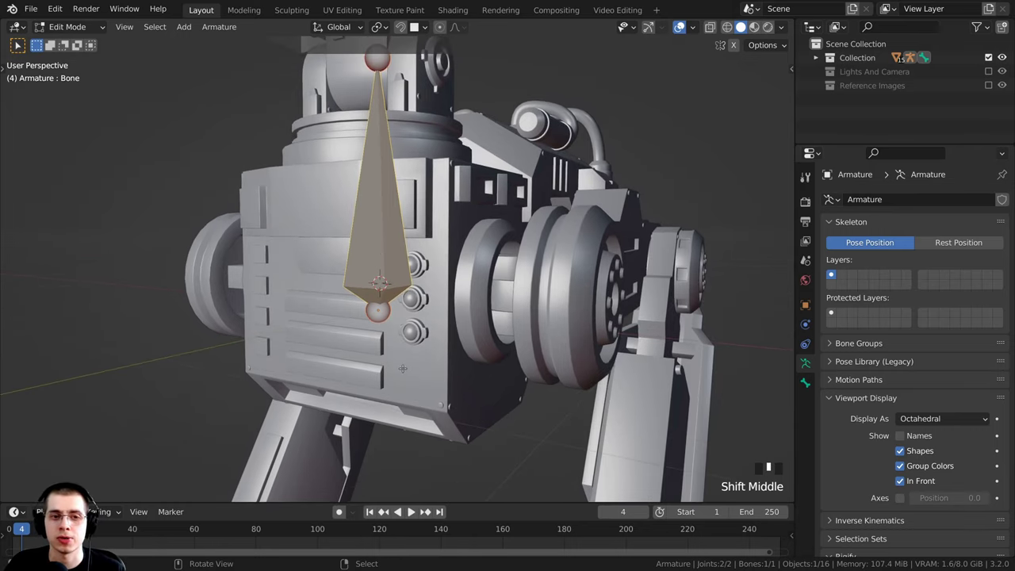
# Step: Select only the joint at the bone's base and try moving it freely
pyautogui.moveTo(394, 341); pyautogui.dragTo(397, 325, button='middle')
pyautogui.rightClick(379, 313)
pyautogui.press('g')
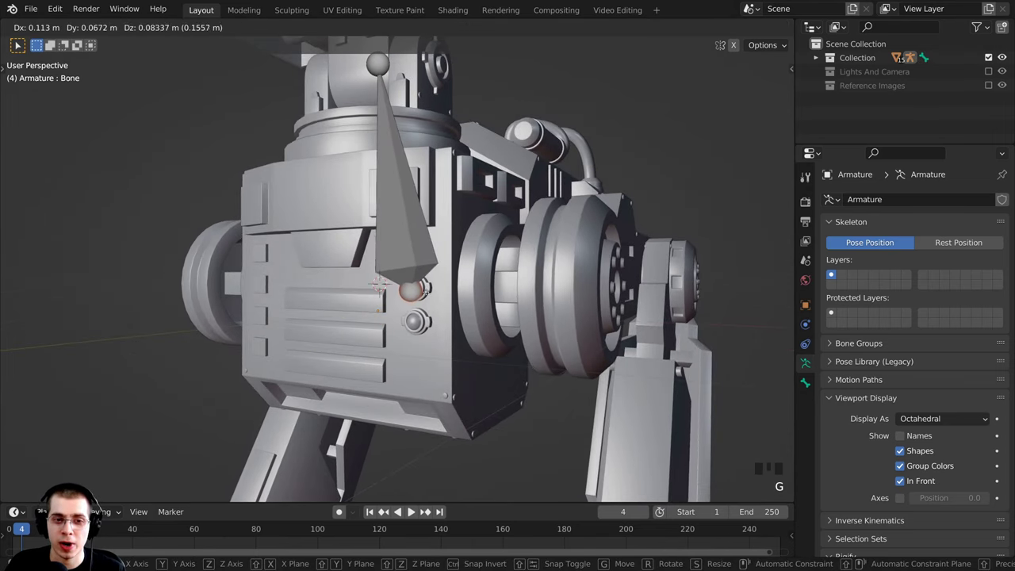
pyautogui.click(376, 334)
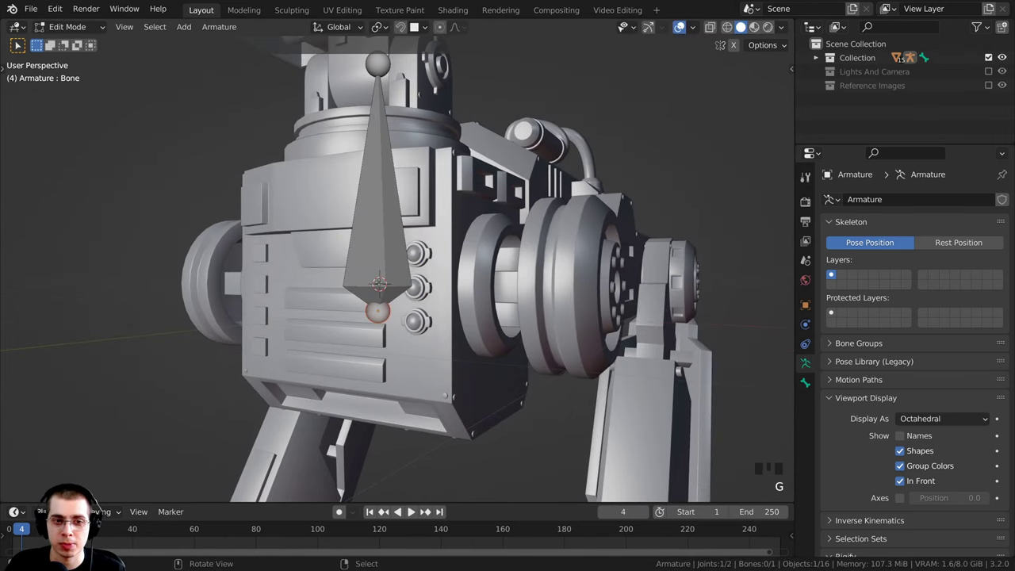
# Step: Snap the bone's selected base joint to the 3D cursor between the front leg joints
pyautogui.moveTo(390, 289); pyautogui.dragTo(380, 316, button='middle')
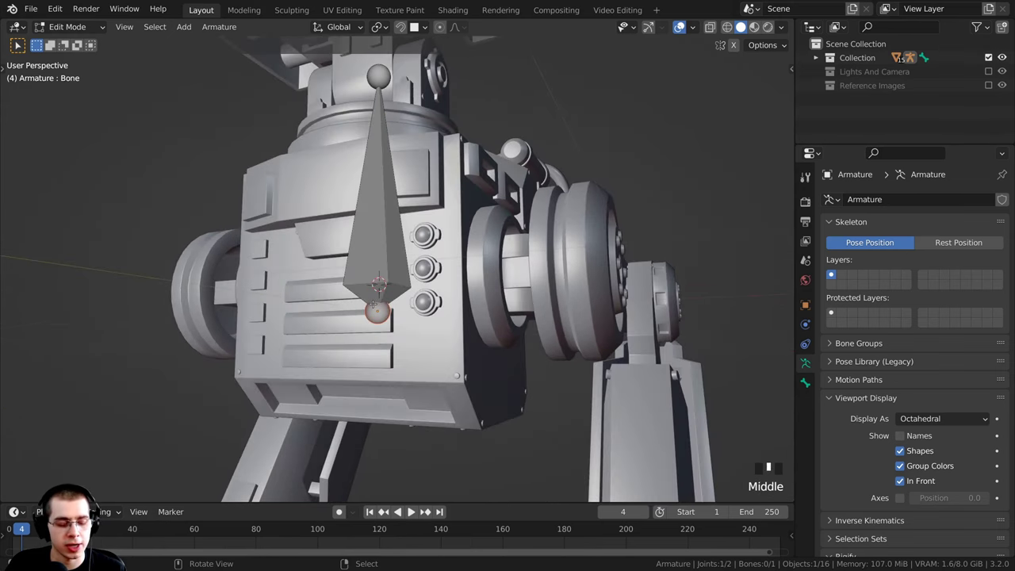
pyautogui.hotkey('shift', 's')
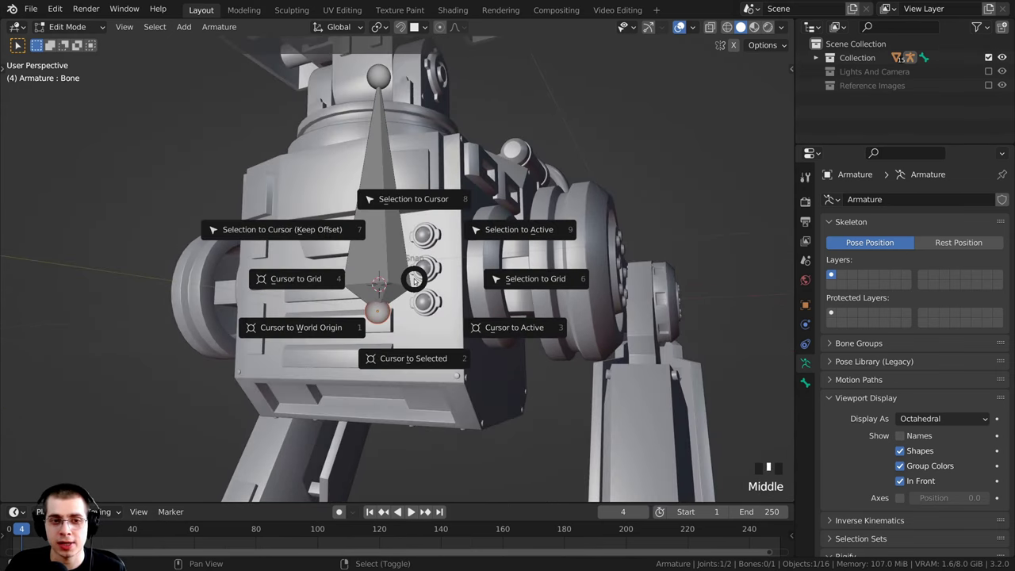
pyautogui.click(417, 200)
pyautogui.scroll(3, 402, 308)
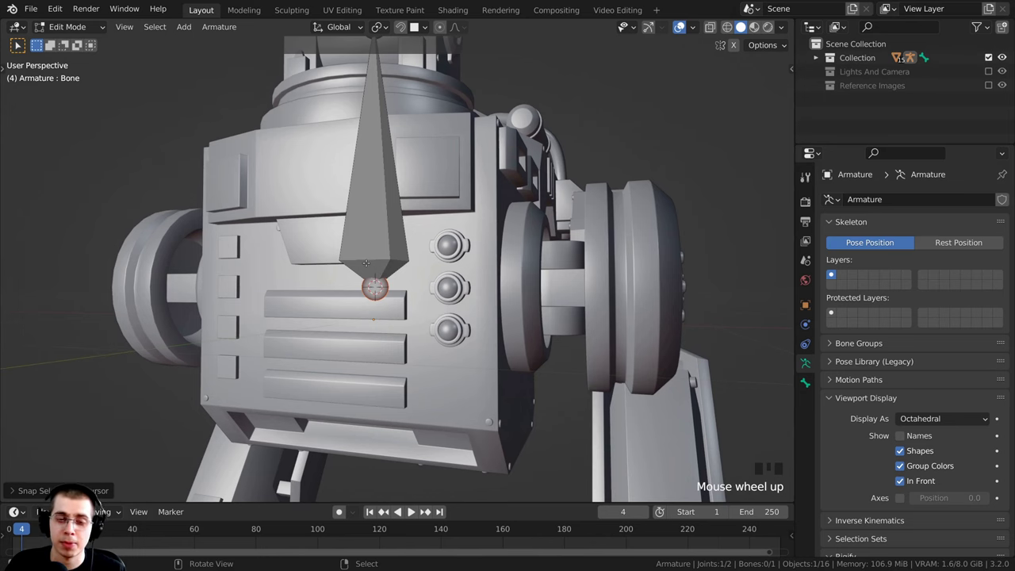
pyautogui.moveTo(382, 274); pyautogui.dragTo(367, 287, button='middle')
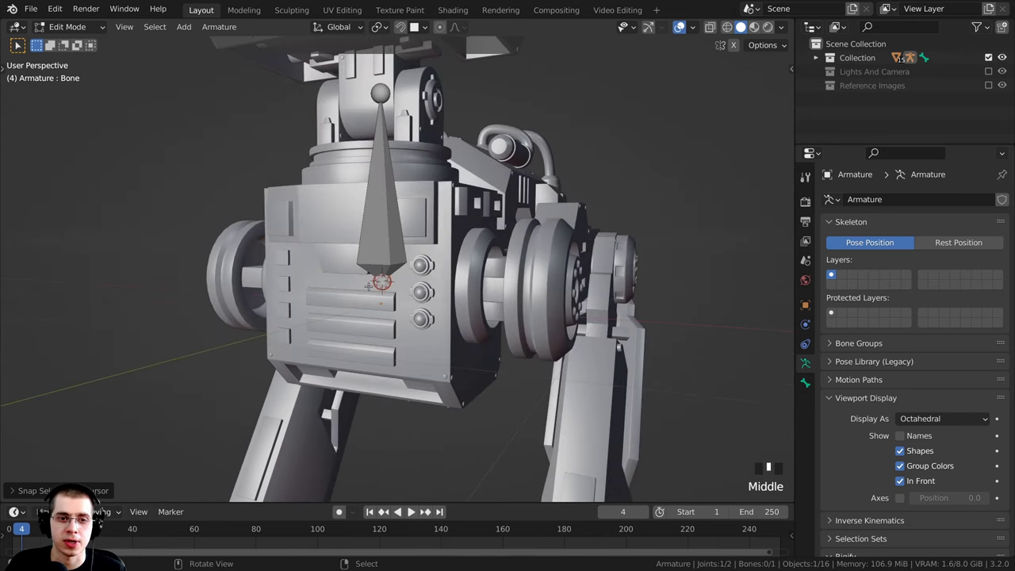
# Step: Switch the armature from Edit Mode to Pose Mode, select the bone and try rotating it freely
pyautogui.press('Tab')
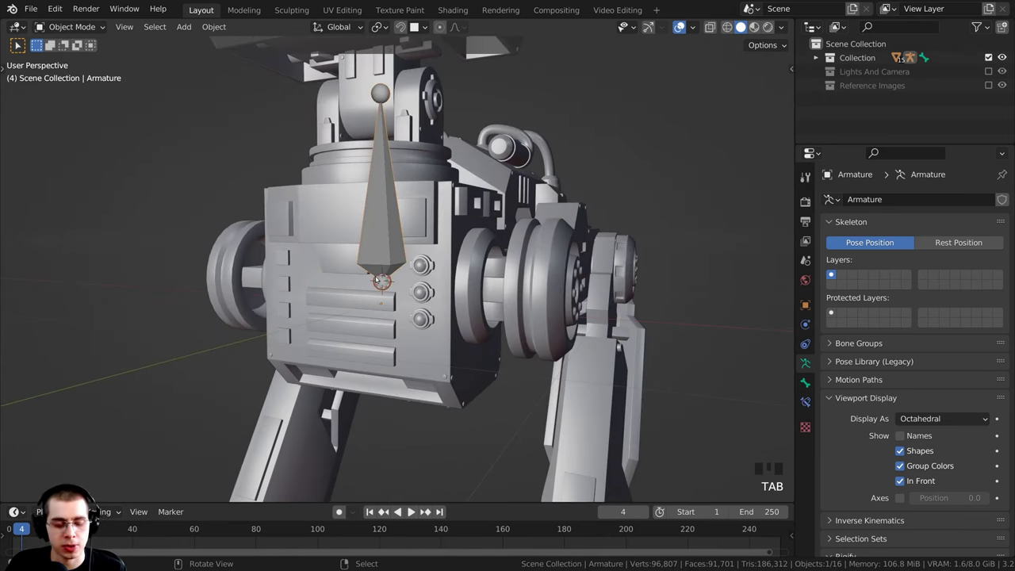
pyautogui.hotkey('ctrl', 'Tab')
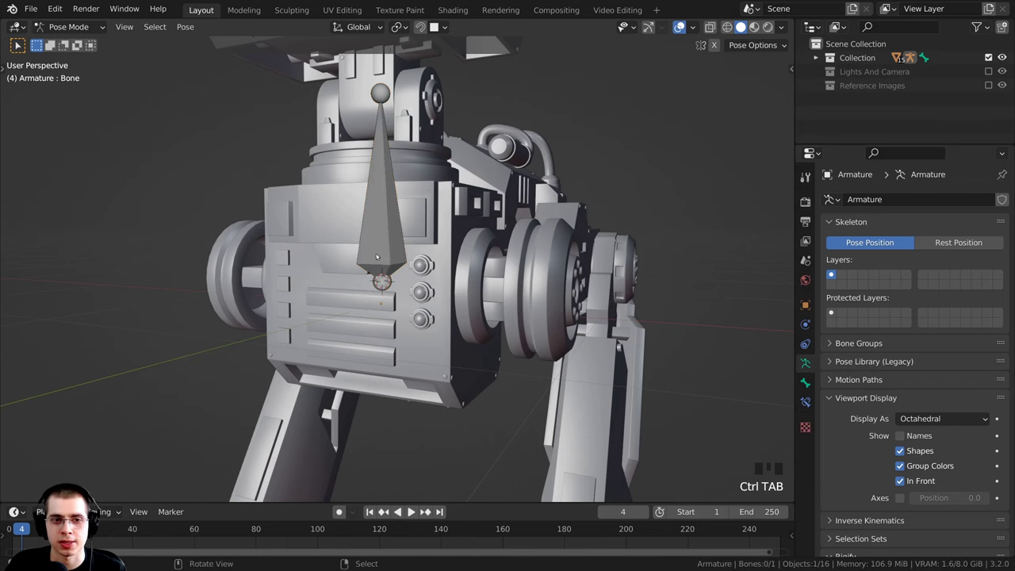
pyautogui.click(373, 214)
pyautogui.moveTo(374, 215); pyautogui.dragTo(385, 158, button='middle')
pyautogui.press('r')
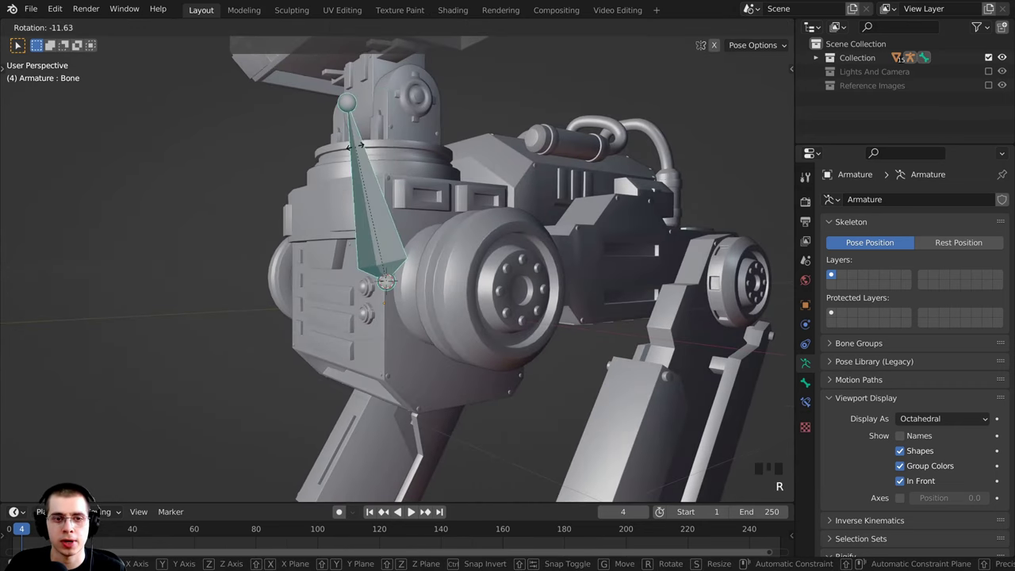
pyautogui.rightClick(382, 312)
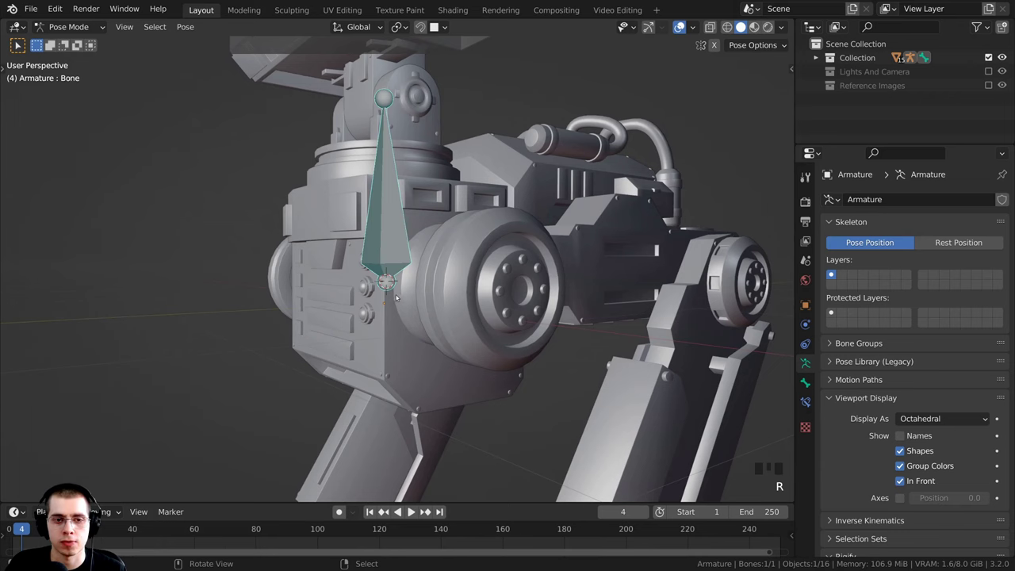
pyautogui.moveTo(374, 292); pyautogui.dragTo(376, 164, button='middle')
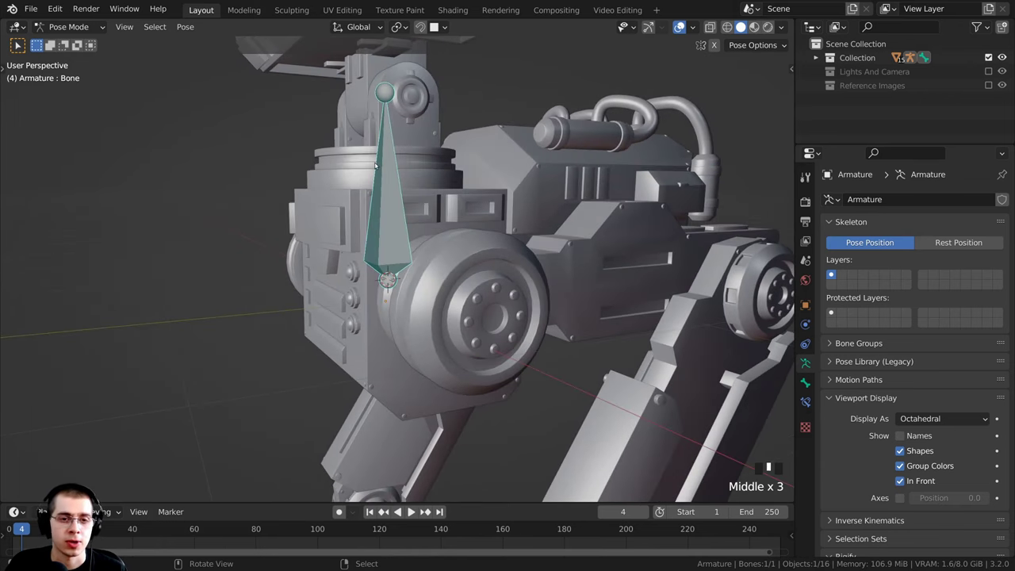
# Step: Return the armature to Edit Mode and try rotating the whole bone in the right orthographic view
pyautogui.press('Tab')
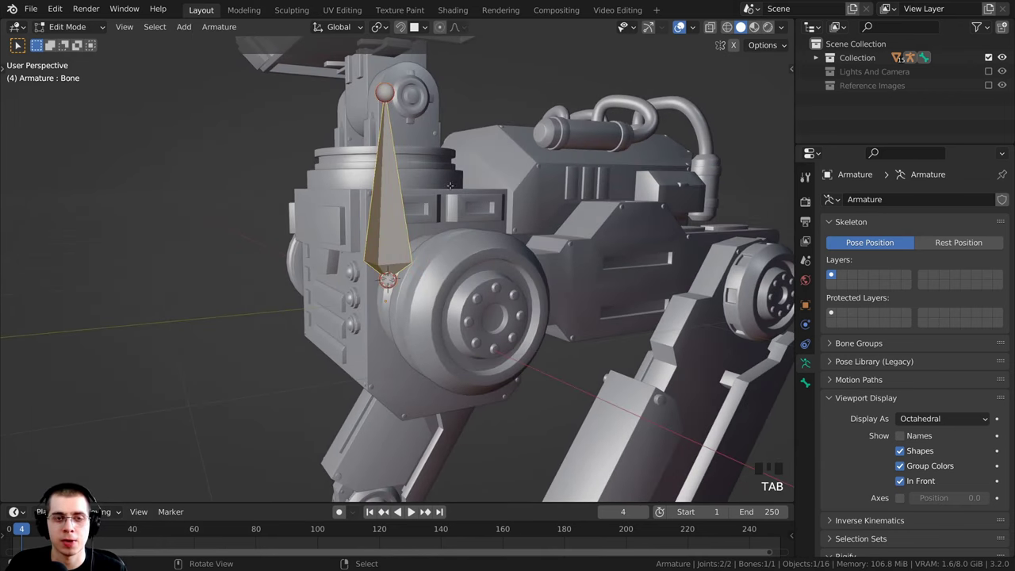
pyautogui.rightClick(379, 187)
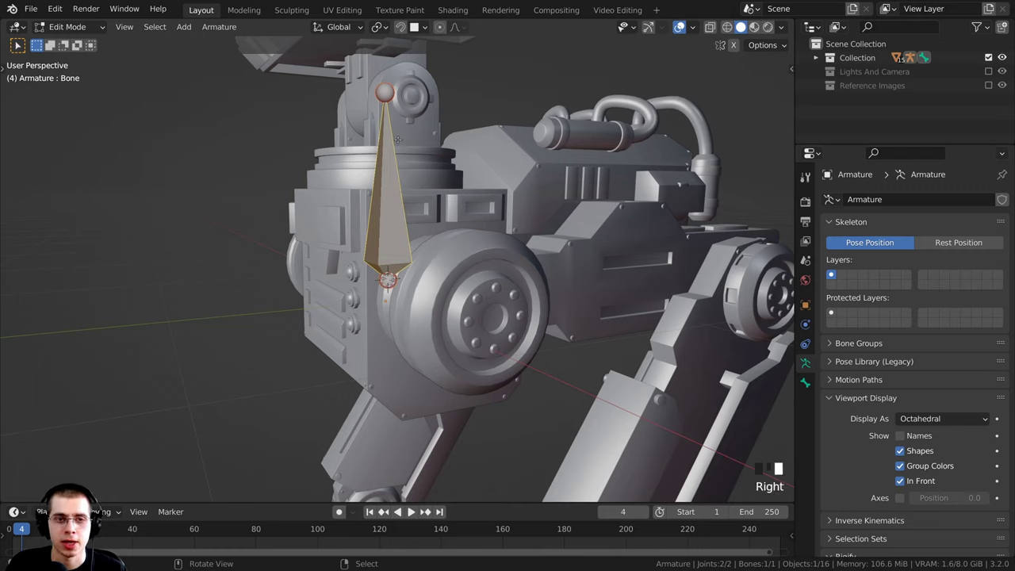
pyautogui.rightClick(382, 192)
pyautogui.rightClick(386, 209)
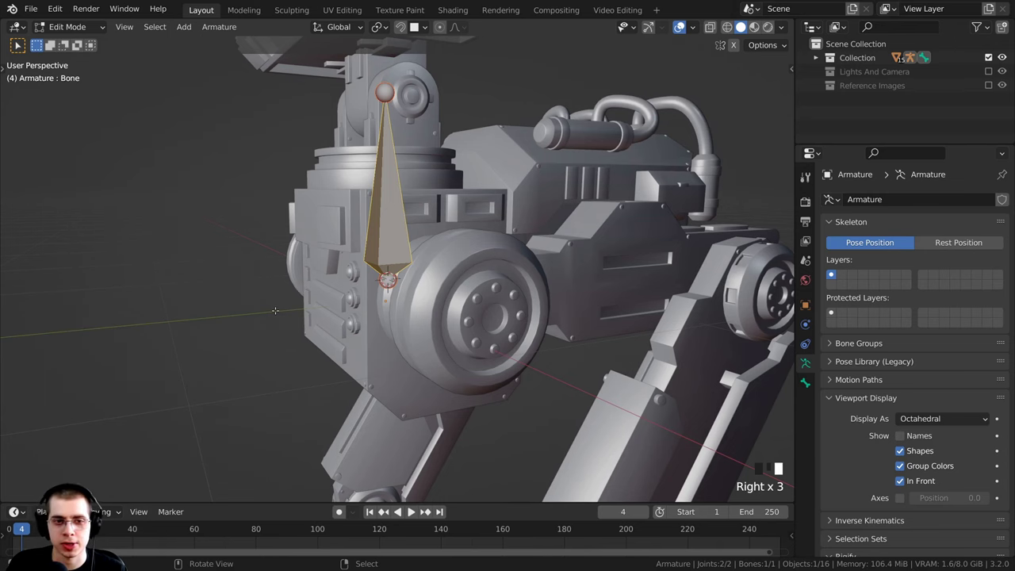
pyautogui.press('KP_3')
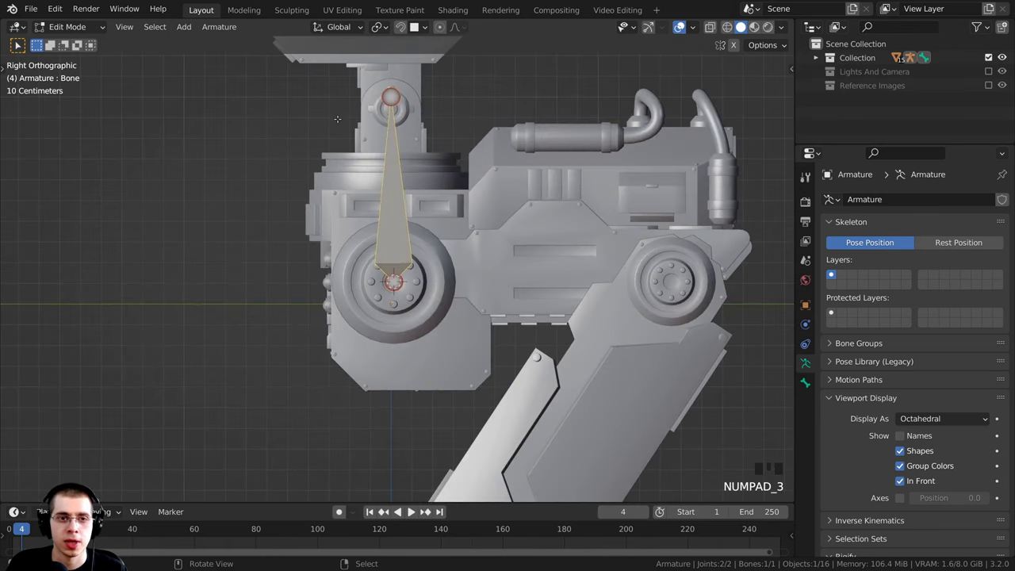
pyautogui.press('r')
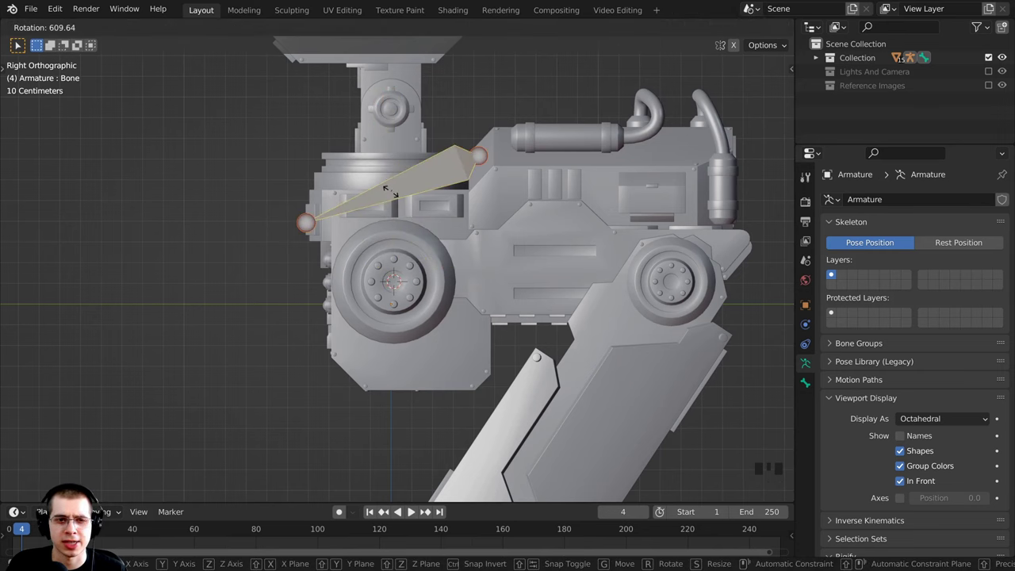
pyautogui.press('Escape')
# Step: Select the bone's base joint and set the transform pivot point to 3D Cursor
pyautogui.rightClick(388, 281)
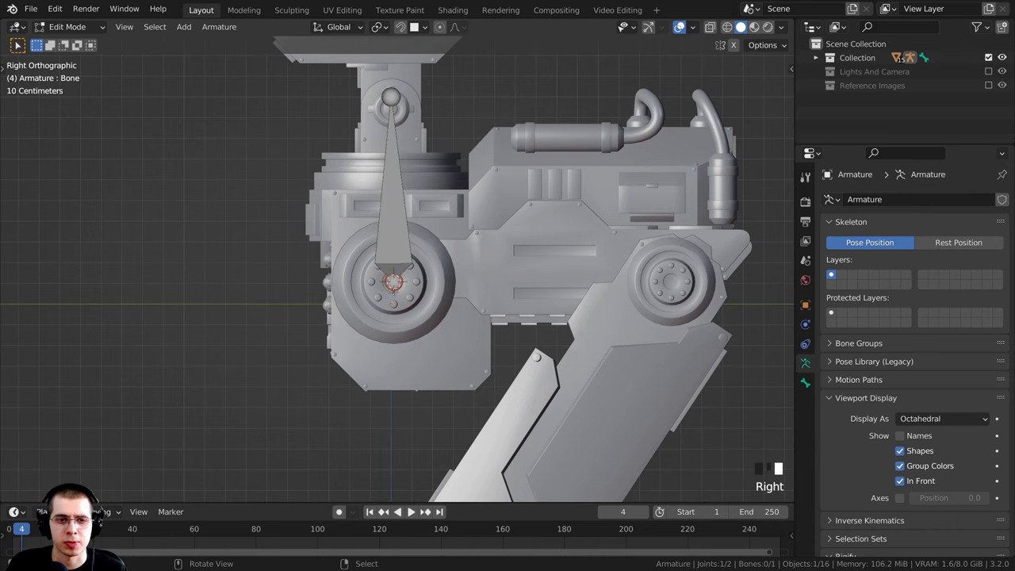
pyautogui.scroll(3, 388, 284)
pyautogui.scroll(-1, 403, 297)
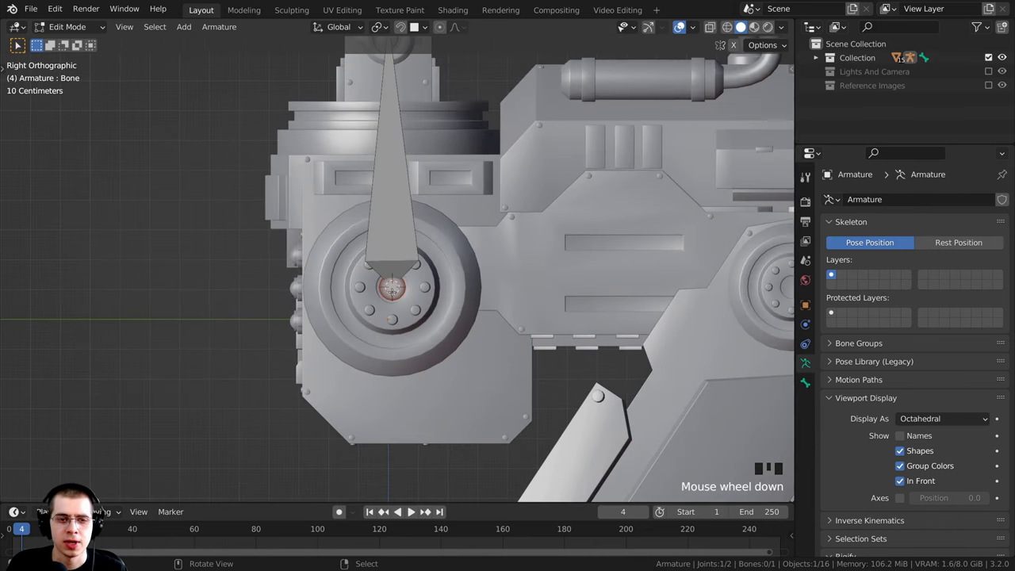
pyautogui.press('r')
pyautogui.click(377, 27)
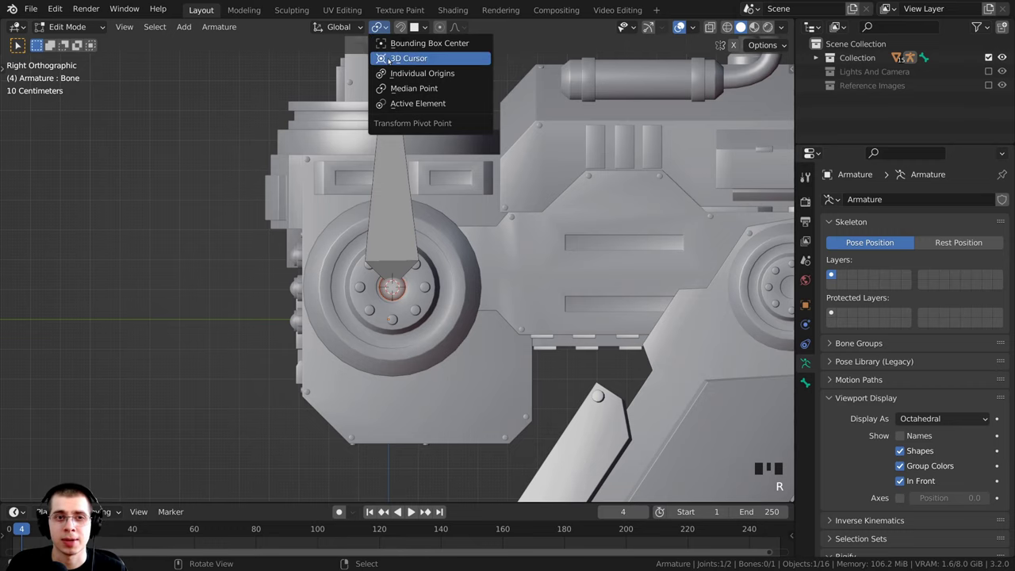
pyautogui.click(386, 59)
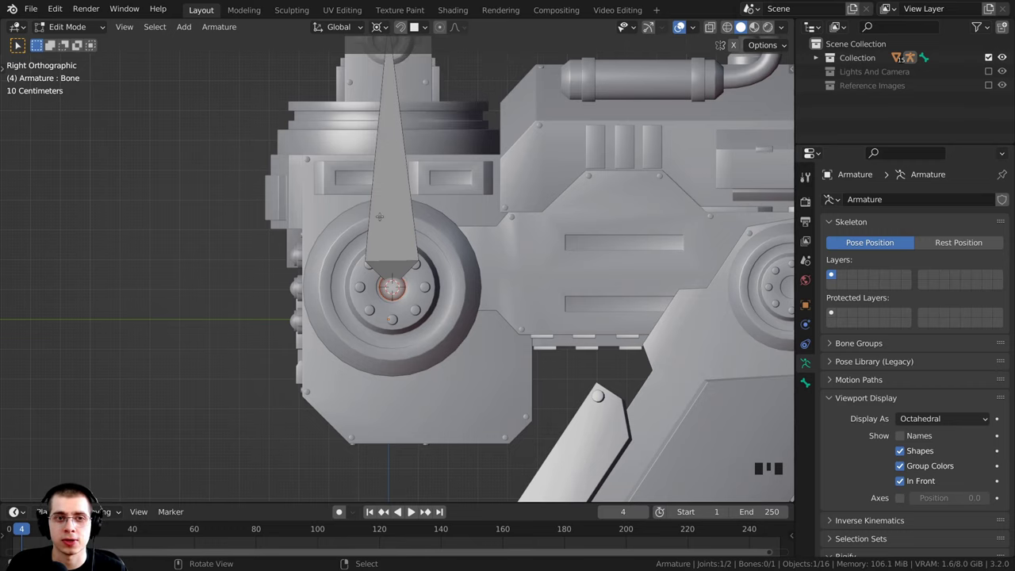
# Step: Select the whole bone and rotate it -90° around the 3D cursor in the right orthographic view
pyautogui.rightClick(387, 171)
pyautogui.scroll(-3, 460, 178)
pyautogui.scroll(1, 464, 173)
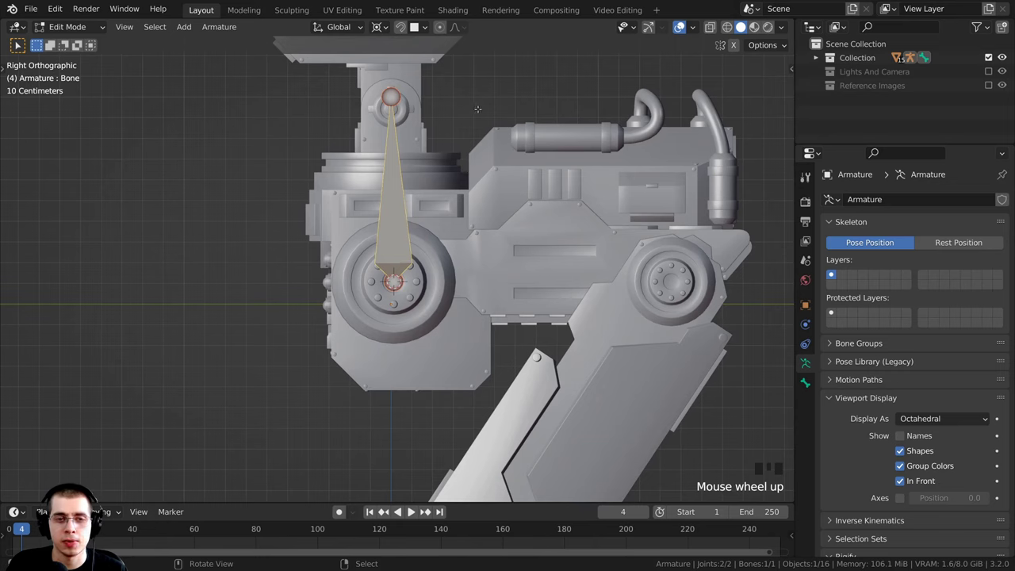
pyautogui.press('r')
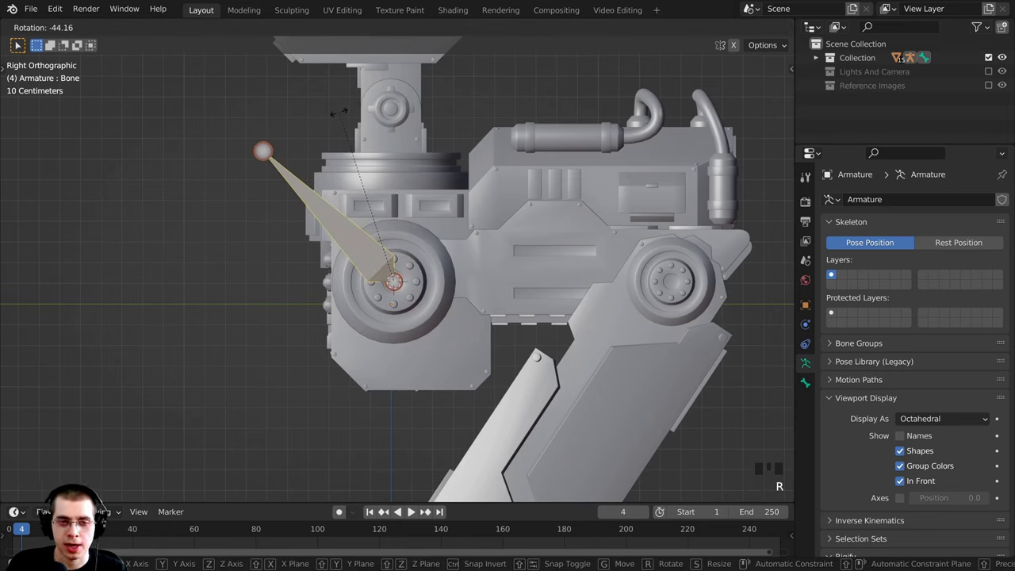
pyautogui.write('90')
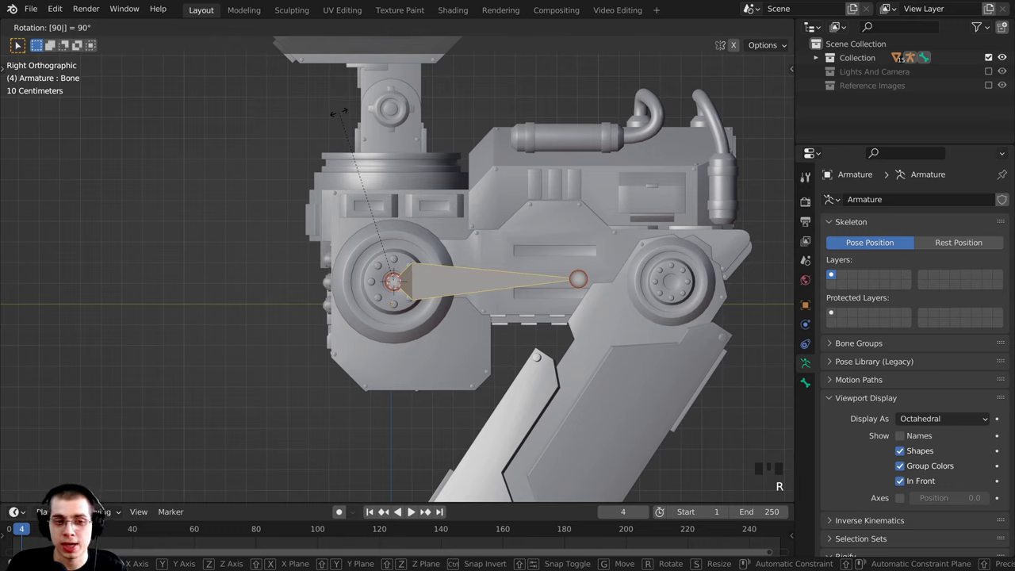
pyautogui.press('-')
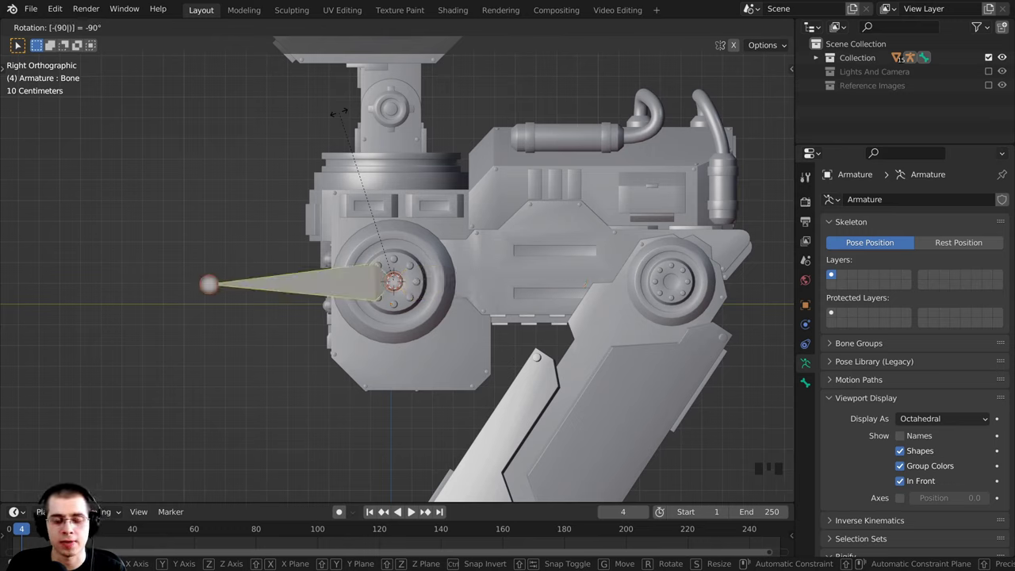
pyautogui.press('Return')
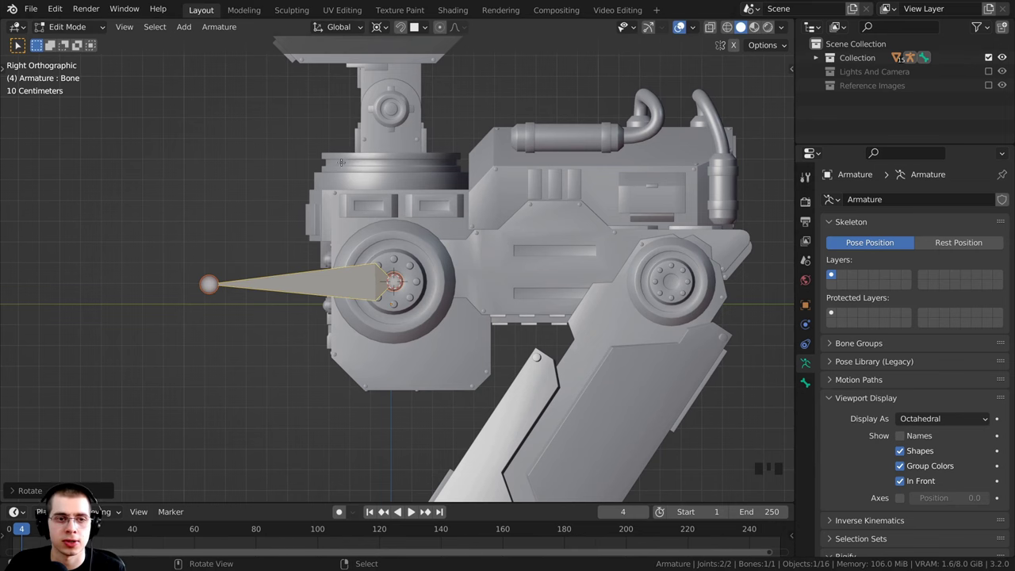
# Step: Shorten the bone by moving its tip joint about 0.2 m along the Y axis toward the body
pyautogui.scroll(1, 341, 162)
pyautogui.rightClick(185, 304)
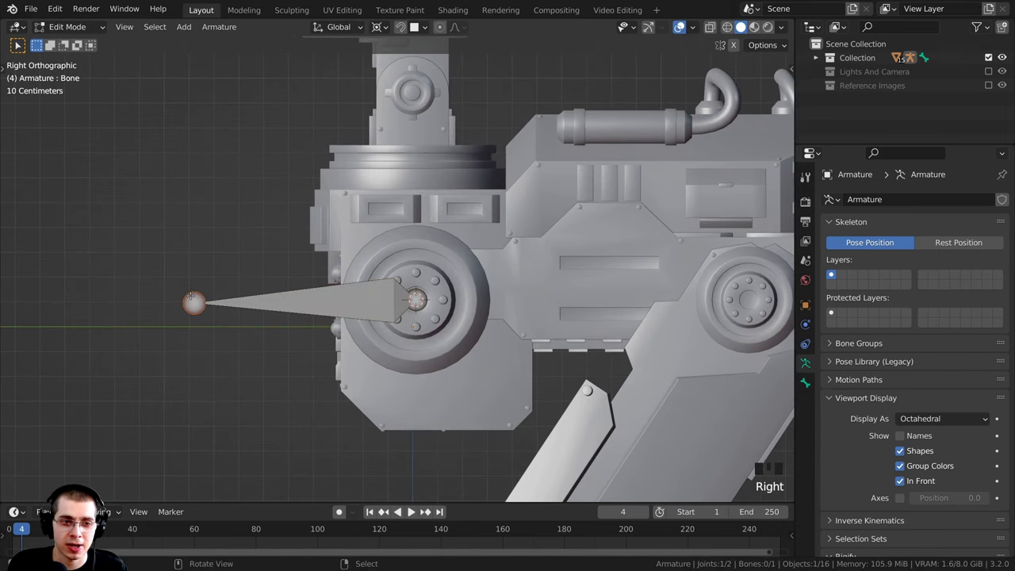
pyautogui.press('g')
pyautogui.press('y')
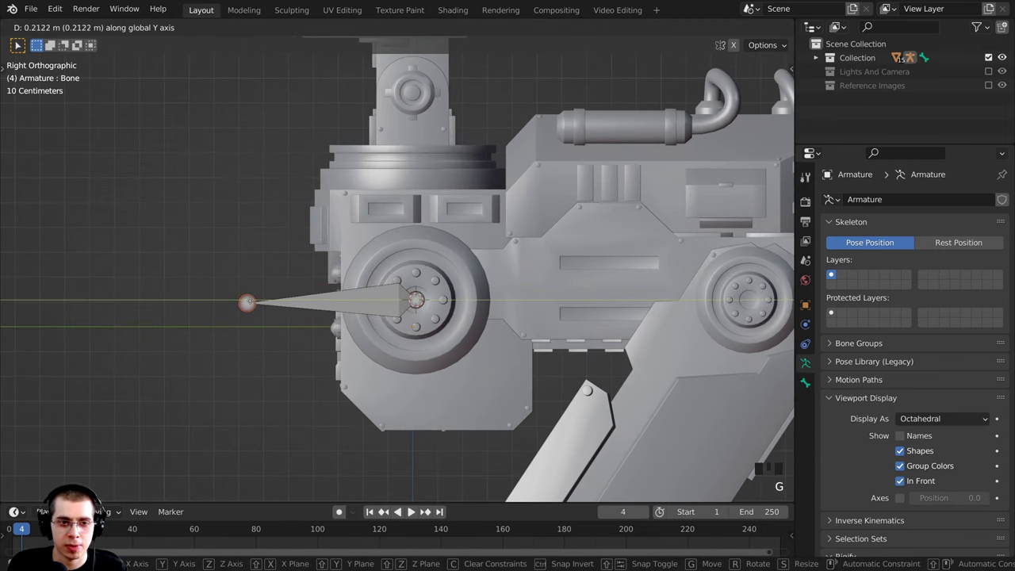
pyautogui.click(253, 302)
# Step: Switch the armature to Pose Mode and try rotating the bone freely, viewed from the robot's front
pyautogui.moveTo(420, 284); pyautogui.dragTo(527, 319, button='middle')
pyautogui.moveTo(347, 315); pyautogui.dragTo(297, 331, button='middle')
pyautogui.keyDown('shift'); pyautogui.moveTo(328, 301); pyautogui.dragTo(359, 279, button='middle'); pyautogui.keyUp('shift')
pyautogui.hotkey('ctrl', 'Tab')
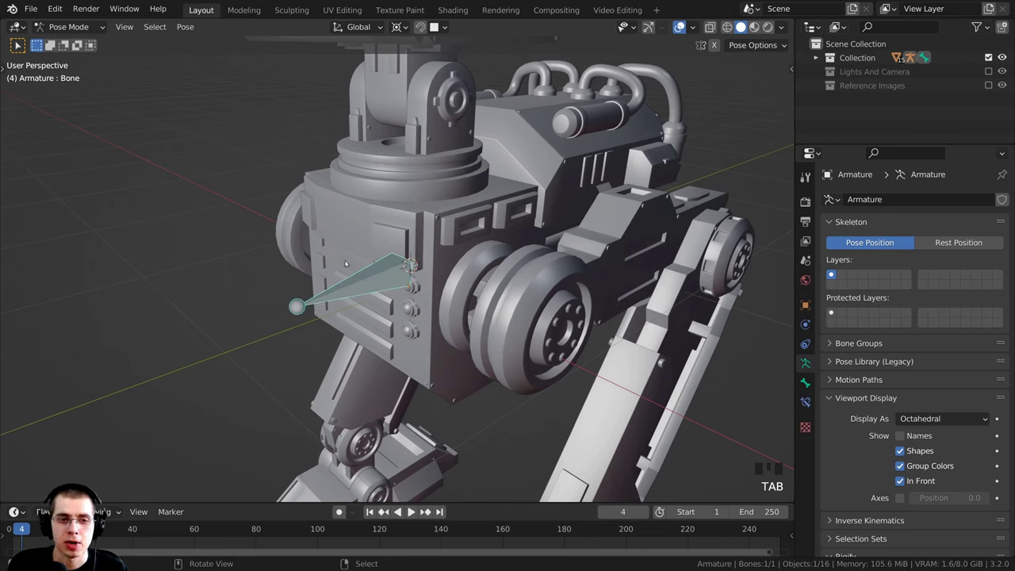
pyautogui.click(70, 27)
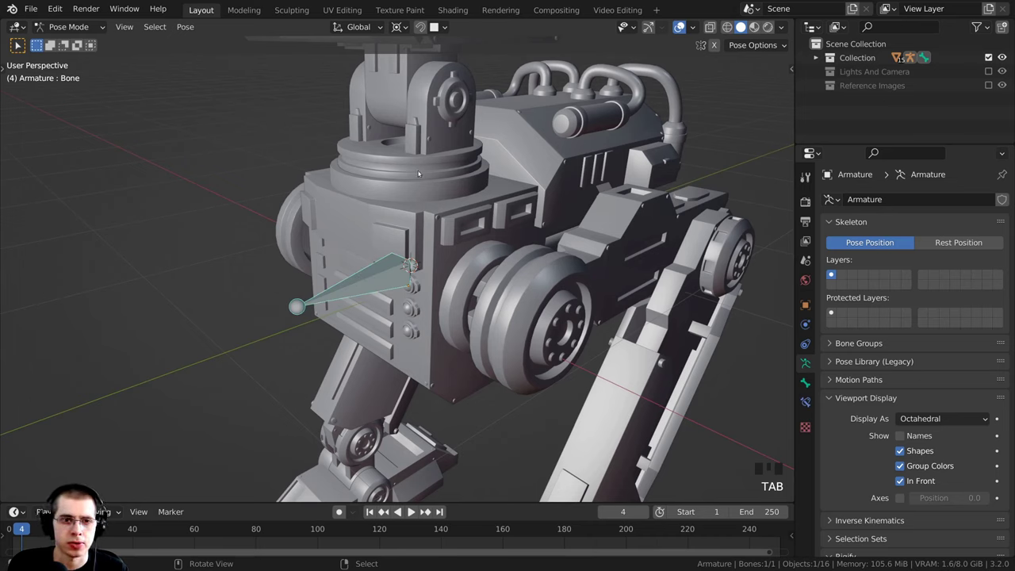
pyautogui.moveTo(413, 244); pyautogui.dragTo(475, 270, button='middle')
pyautogui.press('r')
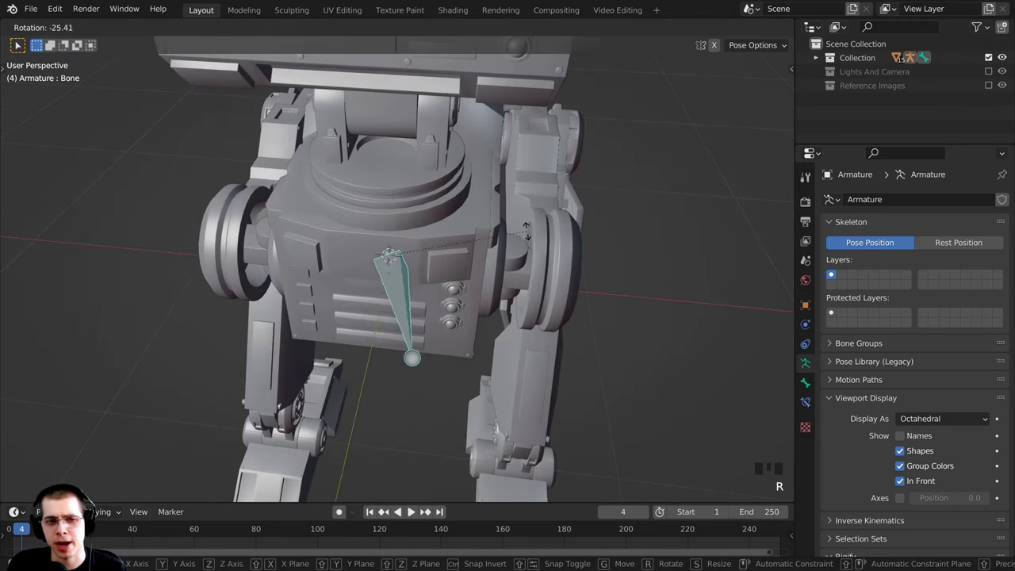
pyautogui.rightClick(485, 264)
# Step: Try rotating the posed bone around the global X axis, viewed from the robot's side
pyautogui.moveTo(485, 264); pyautogui.dragTo(357, 226, button='middle')
pyautogui.scroll(-2, 555, 242)
pyautogui.press('r')
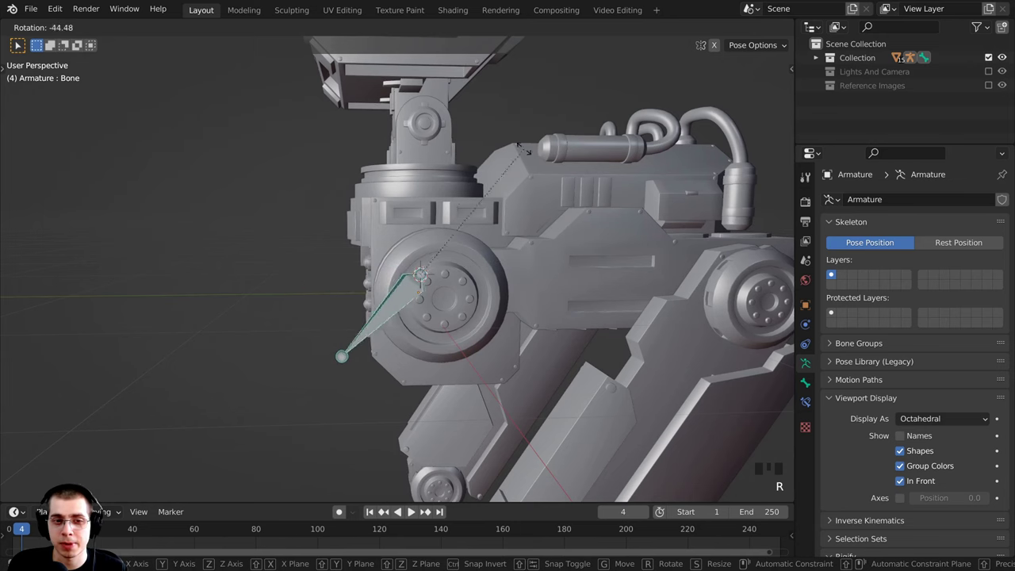
pyautogui.press('x')
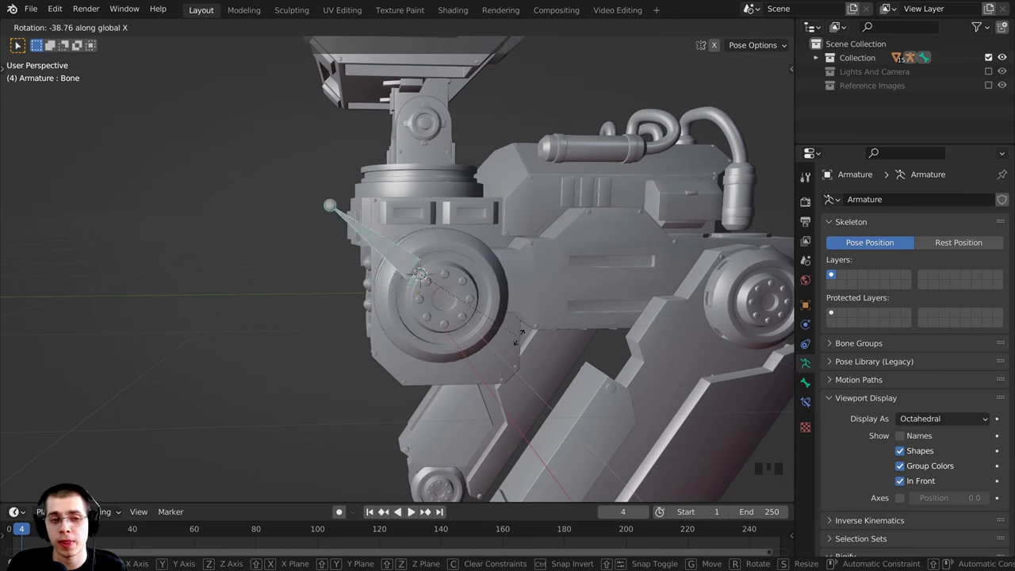
pyautogui.click(547, 230)
pyautogui.moveTo(547, 230); pyautogui.dragTo(543, 315, button='middle')
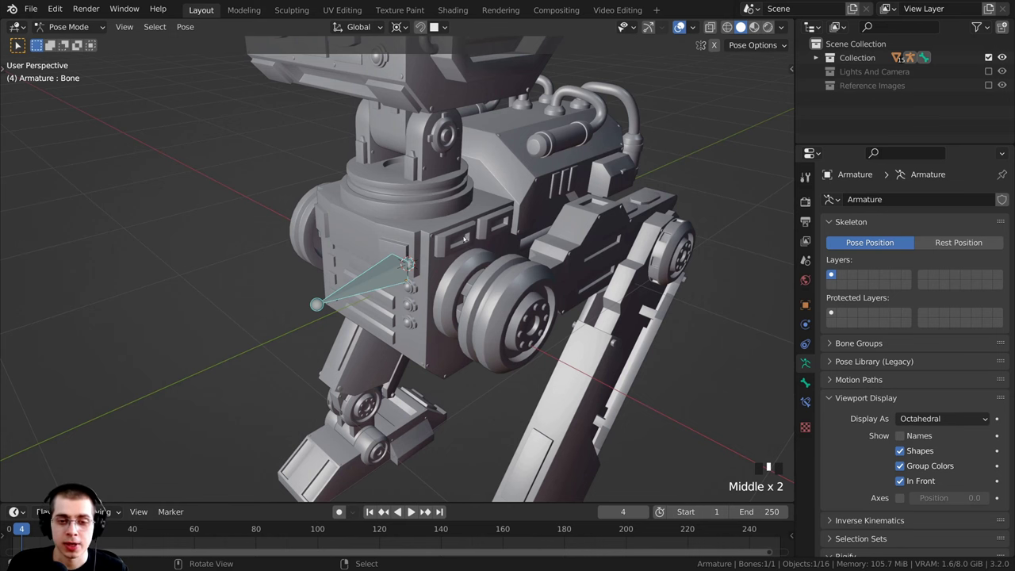
# Step: Show the bone's transform values and try moving the bone freely in Pose Mode
pyautogui.moveTo(465, 238); pyautogui.dragTo(476, 254, button='middle')
pyautogui.scroll(-2, 469, 238)
pyautogui.press('n')
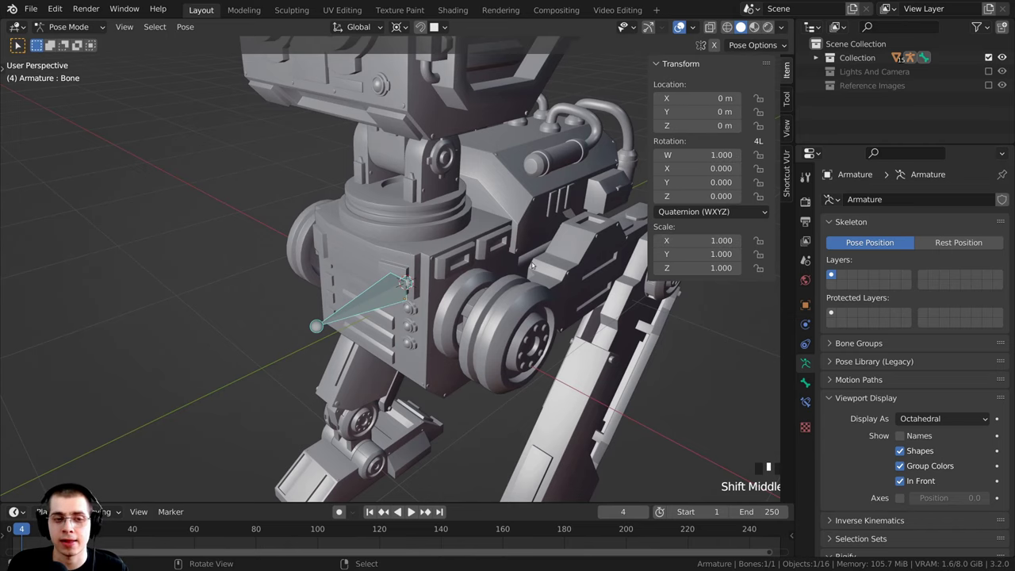
pyautogui.moveTo(419, 281); pyautogui.dragTo(444, 281, button='middle')
pyautogui.press('g')
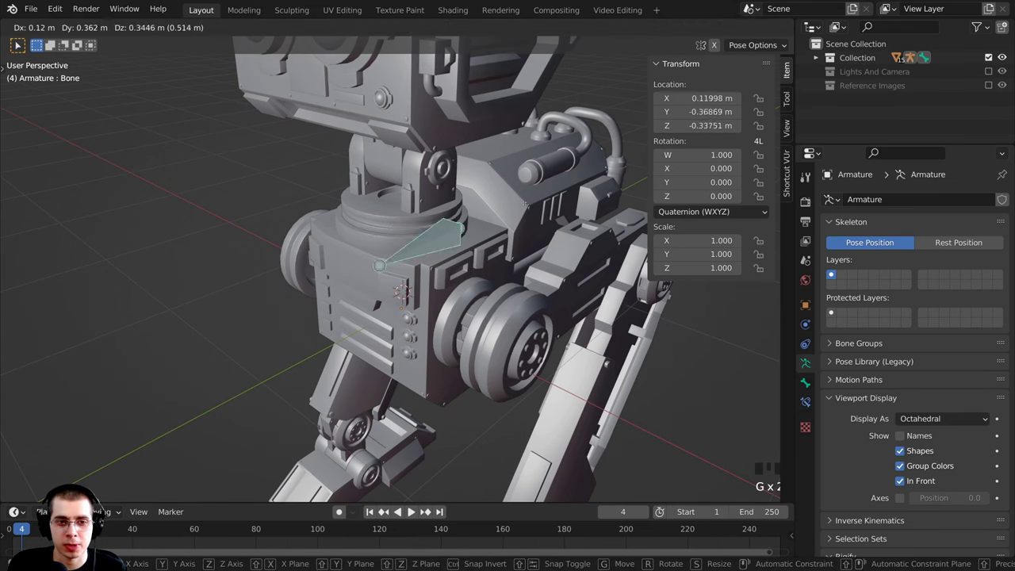
pyautogui.rightClick(539, 238)
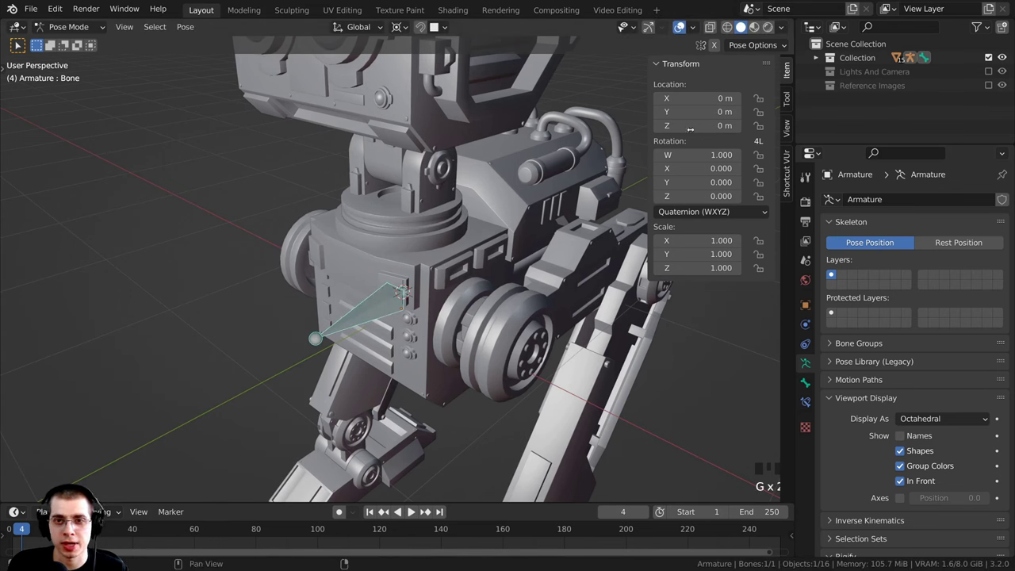
# Step: Lock the bone's location on the X, Y and Z axes
pyautogui.click(759, 98)
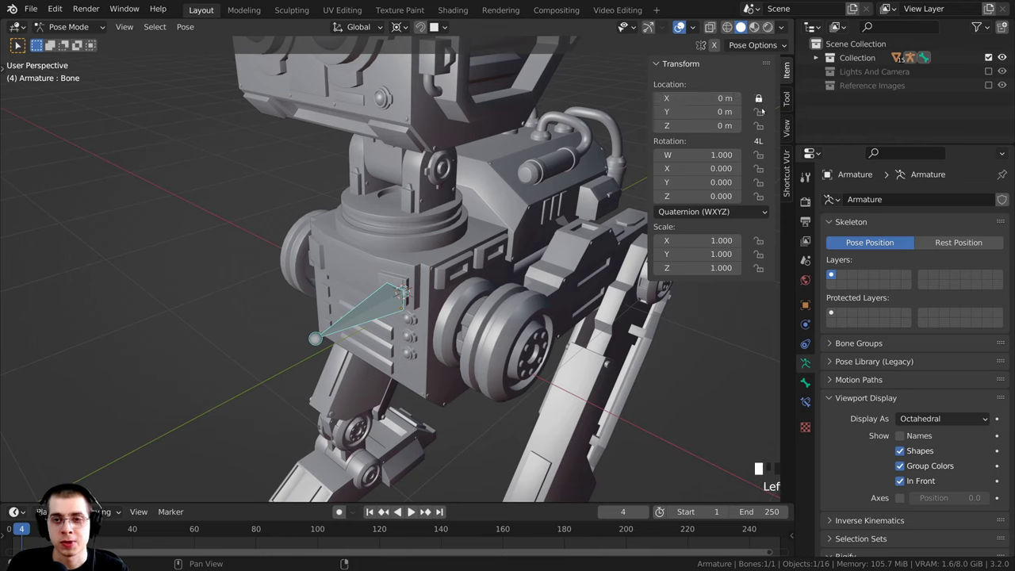
pyautogui.click(759, 112)
pyautogui.click(759, 125)
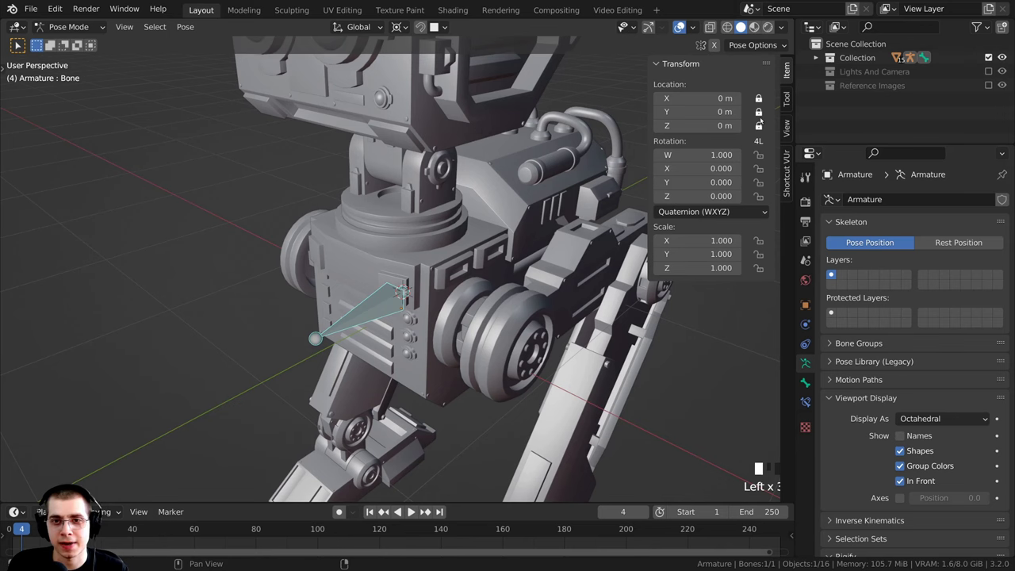
# Step: Try moving the bone freely in Pose Mode with its location locked
pyautogui.moveTo(365, 318); pyautogui.dragTo(383, 321, button='middle')
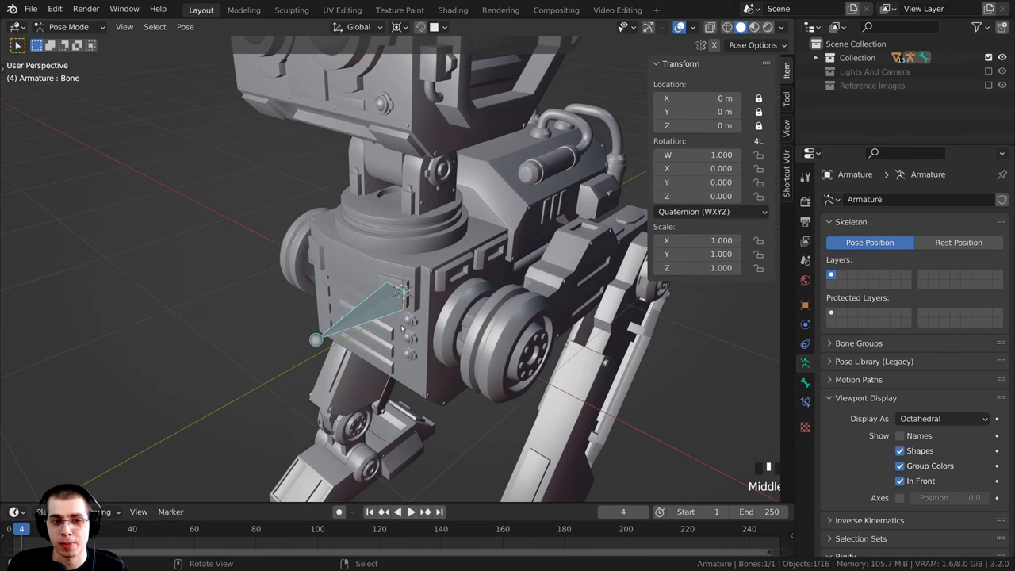
pyautogui.press('g')
pyautogui.press('g')
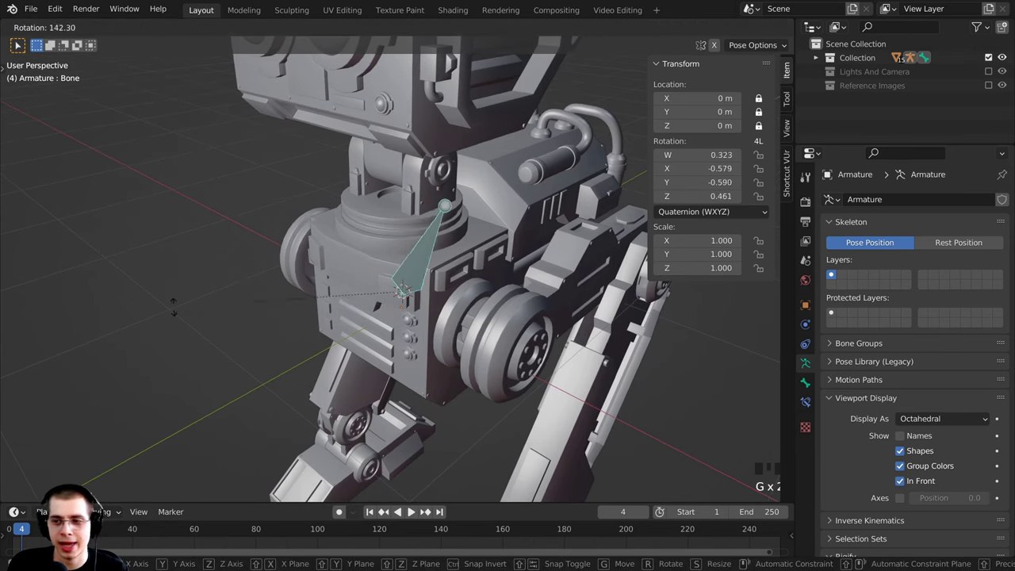
pyautogui.rightClick(349, 317)
pyautogui.press('g')
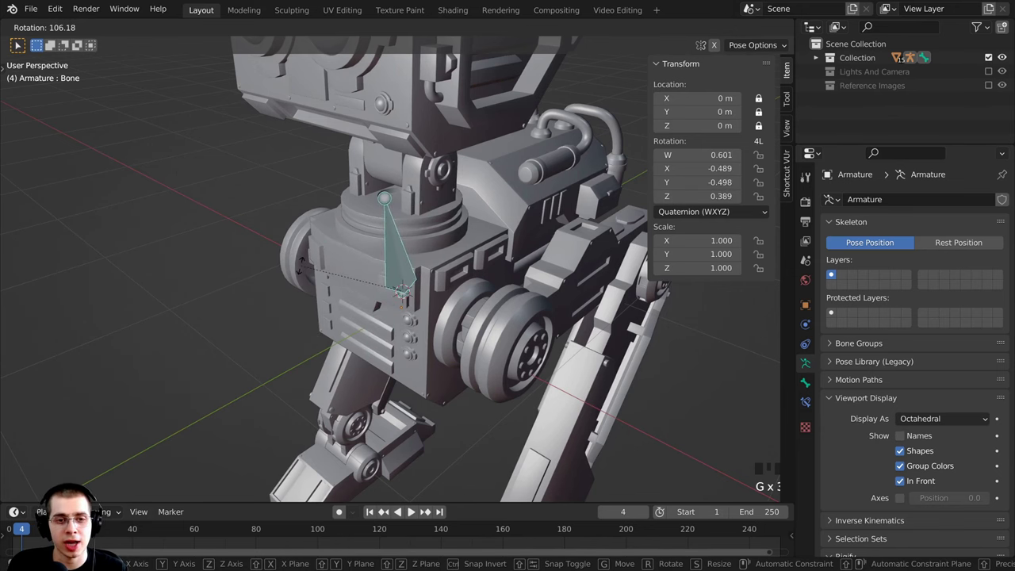
pyautogui.press('Escape')
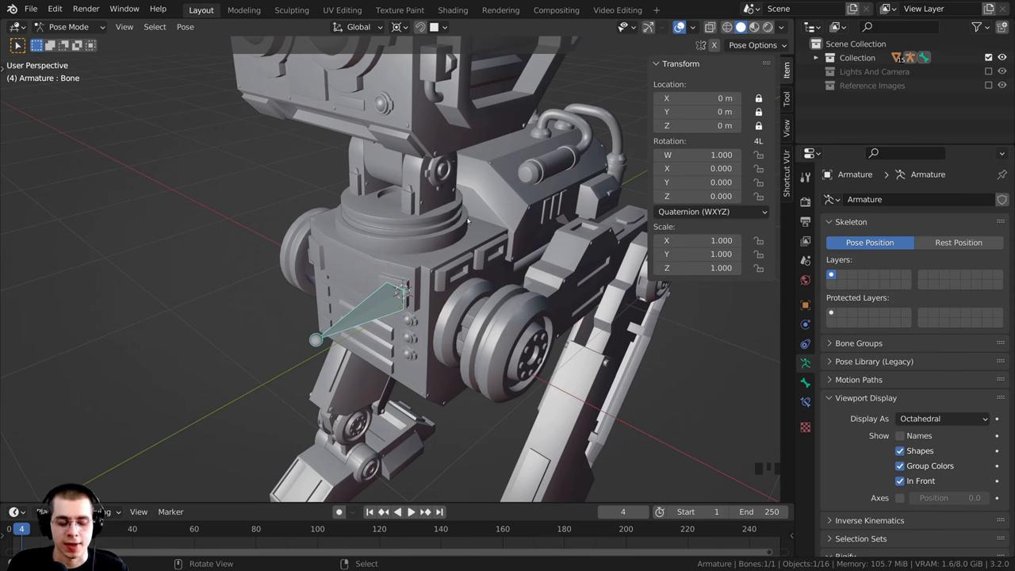
# Step: Try rotating the bone around the global X axis in Pose Mode
pyautogui.press('r')
pyautogui.press('x')
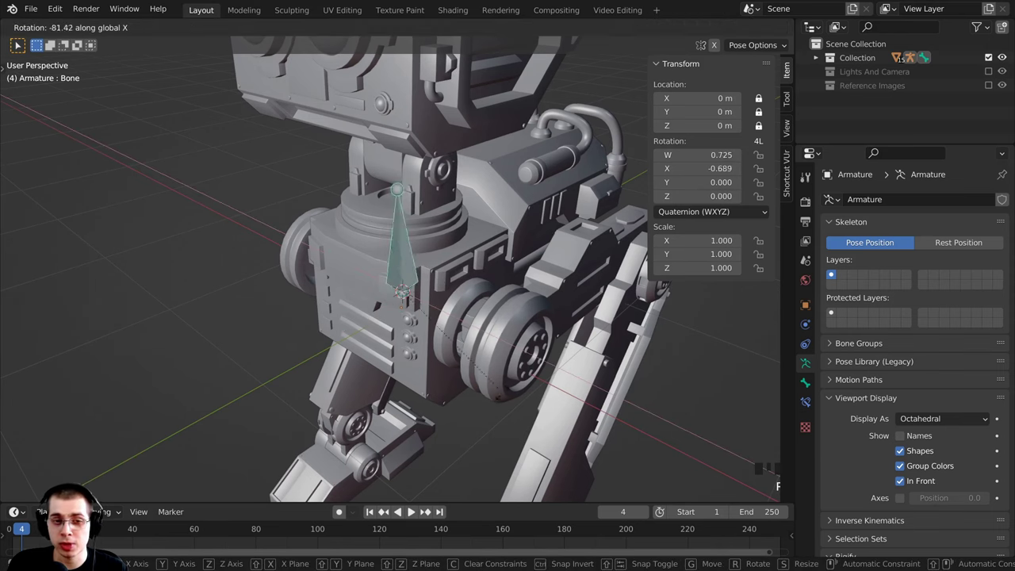
pyautogui.press('Escape')
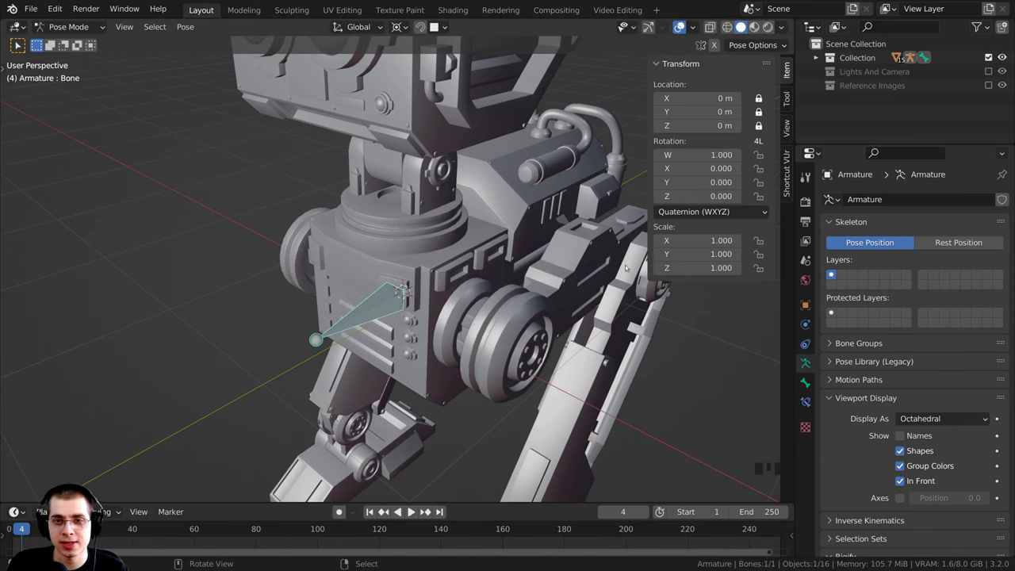
# Step: Lock the bone's W, Y and Z rotation, leaving only the X rotation unlocked
pyautogui.click(758, 156)
pyautogui.click(759, 183)
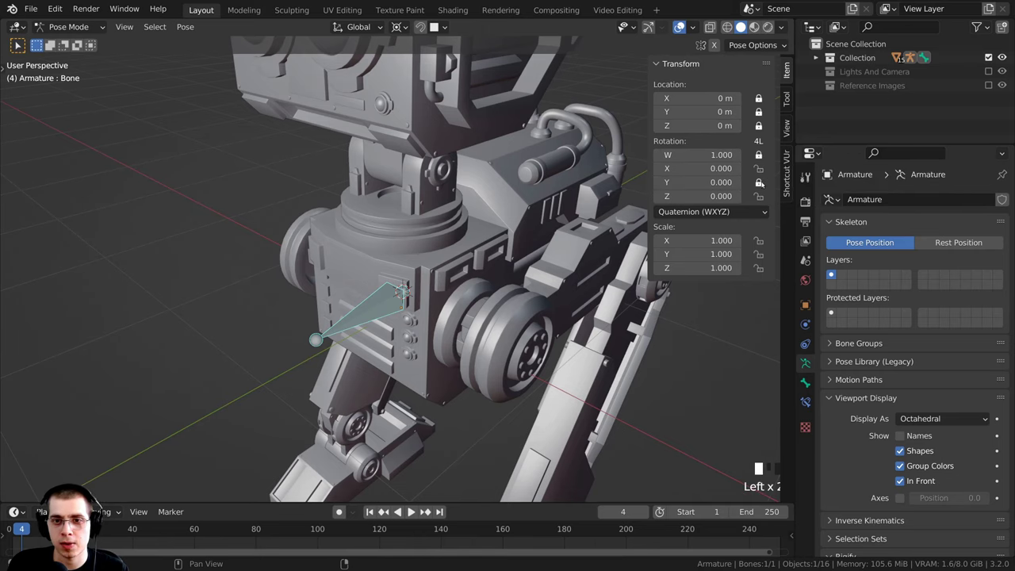
pyautogui.click(759, 196)
# Step: Try rotating the bone freely from the robot's side, a front angle and the front to test the rotation locks
pyautogui.scroll(-2, 492, 208)
pyautogui.moveTo(490, 208); pyautogui.dragTo(504, 164, button='middle')
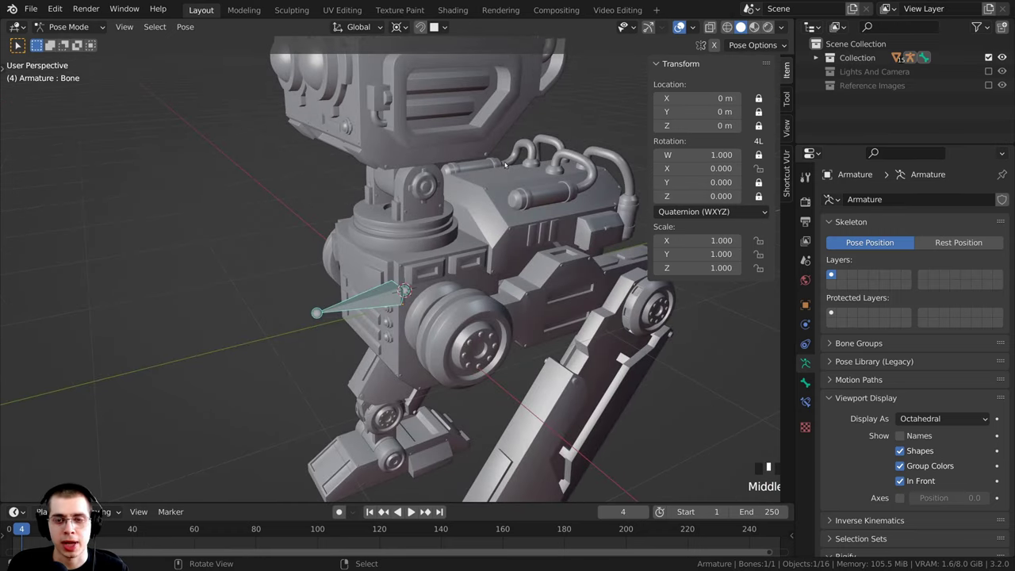
pyautogui.press('r')
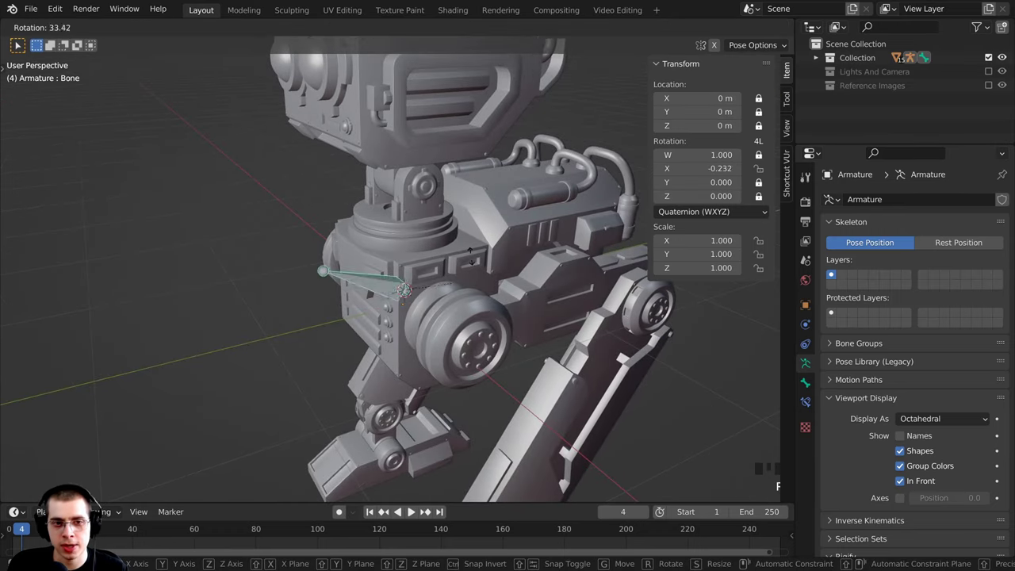
pyautogui.rightClick(473, 241)
pyautogui.moveTo(472, 242); pyautogui.dragTo(505, 274, button='middle')
pyautogui.press('r')
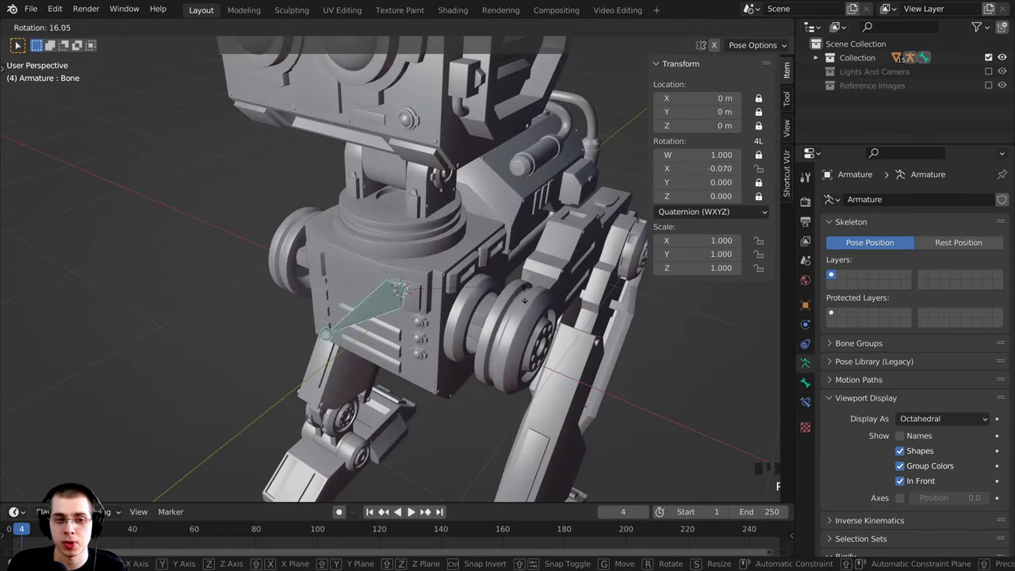
pyautogui.rightClick(498, 345)
pyautogui.moveTo(498, 361); pyautogui.dragTo(541, 394, button='middle')
pyautogui.press('r')
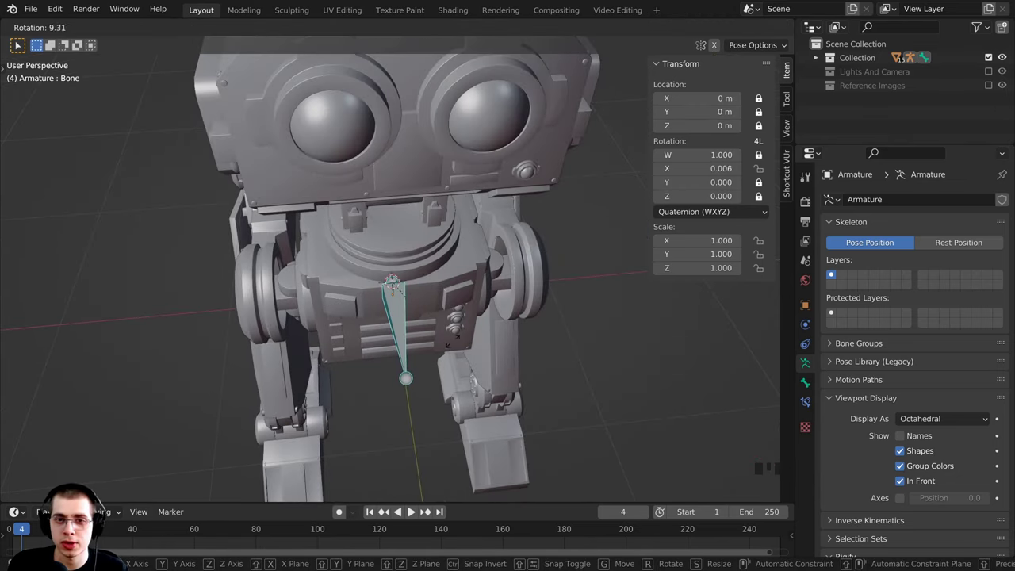
pyautogui.rightClick(386, 352)
# Step: Try scaling the bone in Pose Mode
pyautogui.moveTo(386, 352); pyautogui.dragTo(302, 321, button='middle')
pyautogui.press('s')
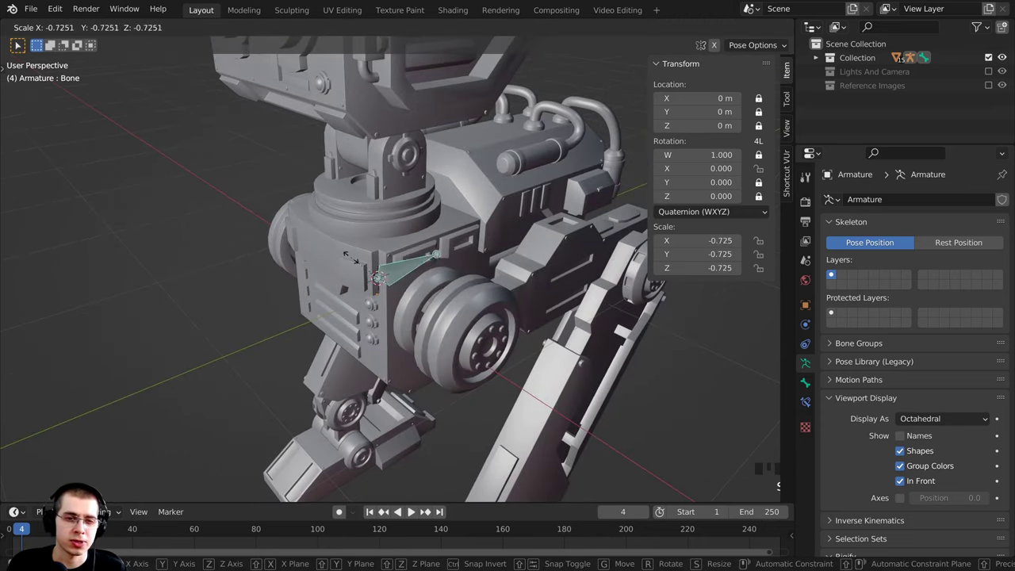
pyautogui.rightClick(404, 266)
# Step: Lock the bone's scale on the X, Y and Z axes and test the locks by trying to scale it
pyautogui.click(758, 241)
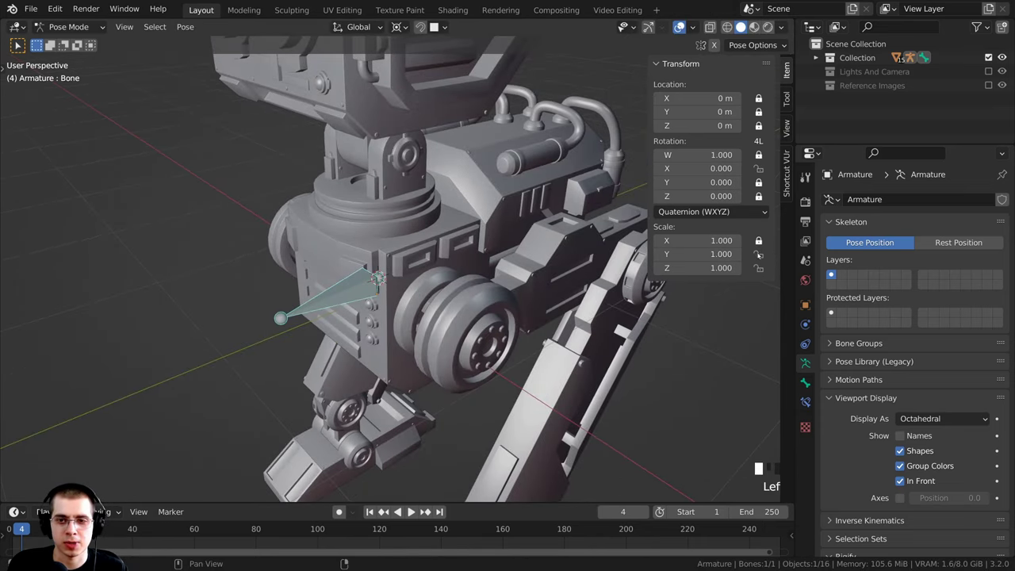
pyautogui.click(759, 254)
pyautogui.click(759, 268)
pyautogui.press('s')
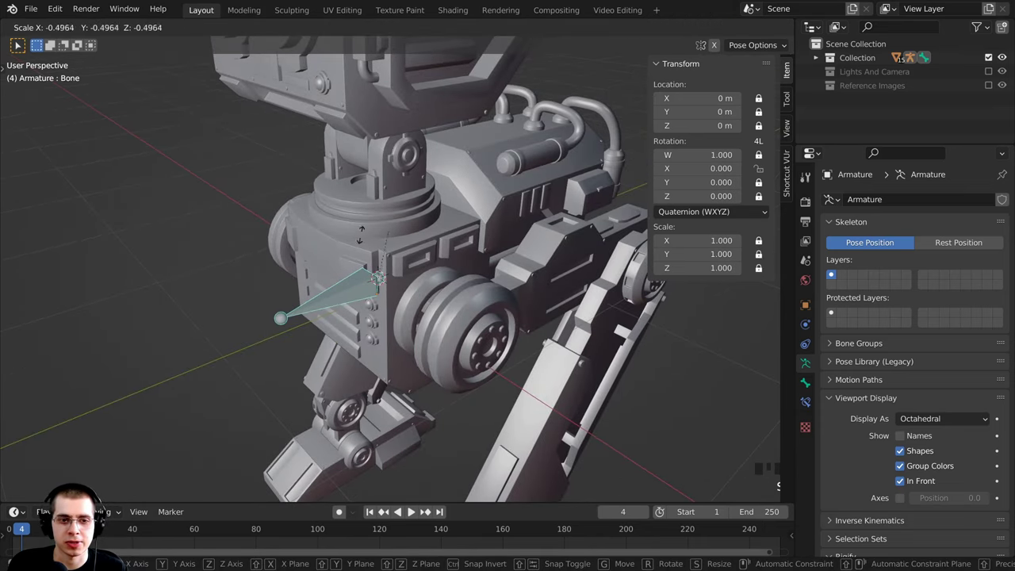
pyautogui.press('Escape')
# Step: Return to Object Mode and select the robot's body mesh, adding the armature to the selection as the active object
pyautogui.keyDown('shift'); pyautogui.moveTo(381, 240); pyautogui.dragTo(387, 231, button='middle'); pyautogui.keyUp('shift')
pyautogui.moveTo(257, 110)
pyautogui.mouseDown(button='middle')
pyautogui.moveTo(243, 111)
pyautogui.moveTo(255, 124)
pyautogui.mouseUp(button='middle')
pyautogui.scroll(1, 255, 125)
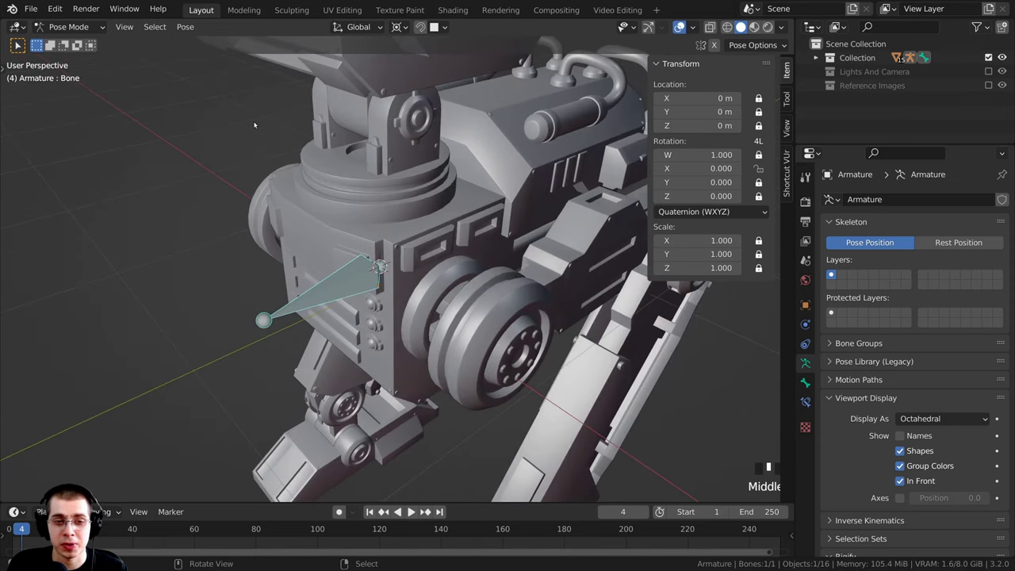
pyautogui.press('ctrl')
pyautogui.hotkey('ctrl', 'Tab')
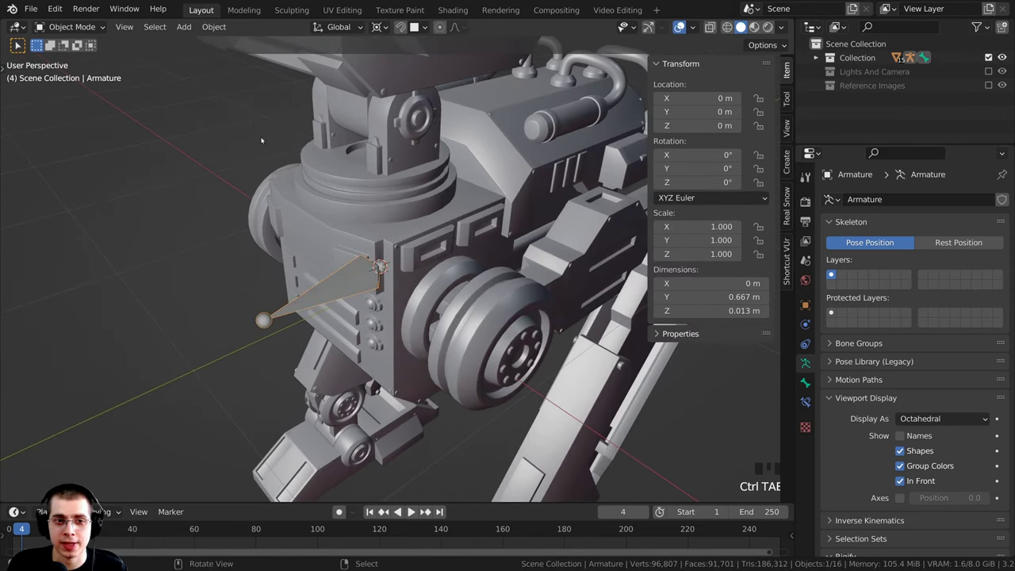
pyautogui.moveTo(398, 285); pyautogui.dragTo(404, 273, button='middle')
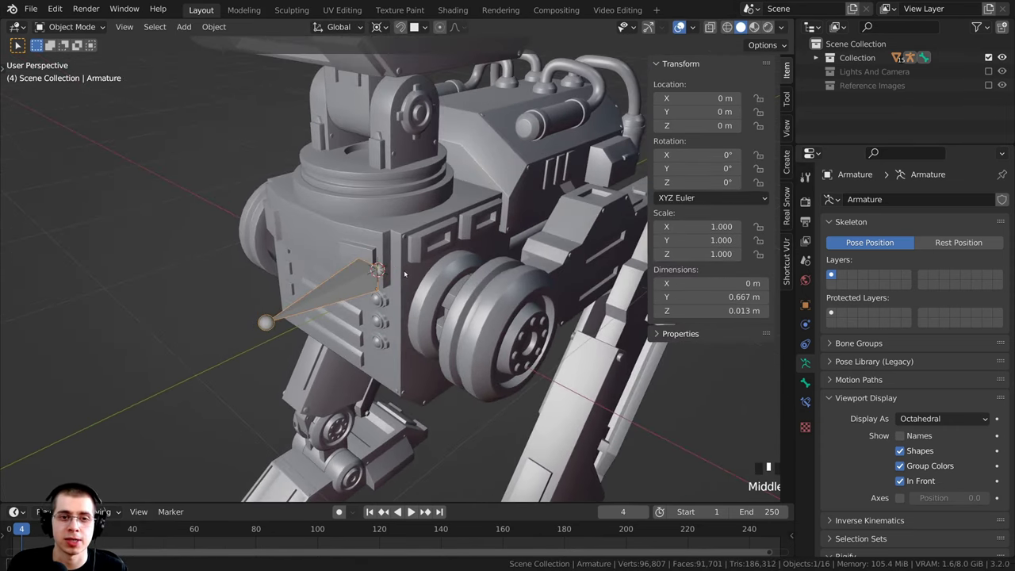
pyautogui.rightClick(498, 167)
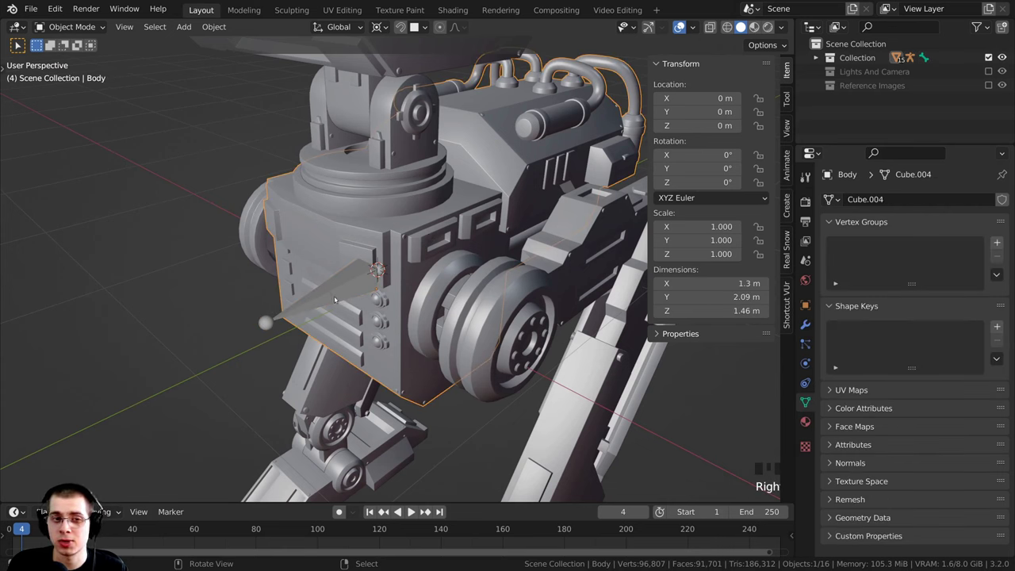
pyautogui.rightClick(485, 186)
pyautogui.rightClick(472, 203)
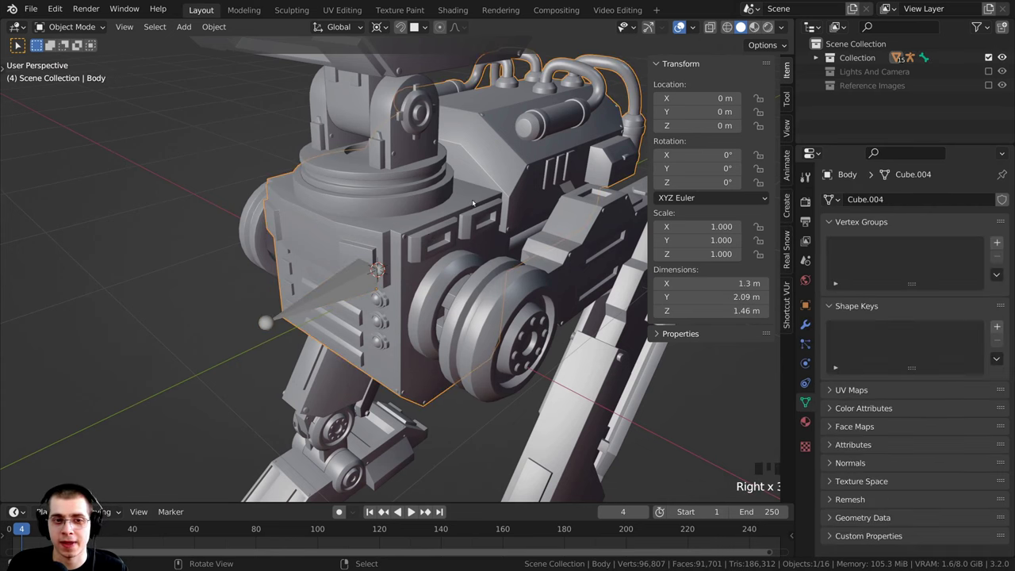
pyautogui.keyDown('shift'); pyautogui.rightClick(353, 279); pyautogui.keyUp('shift')
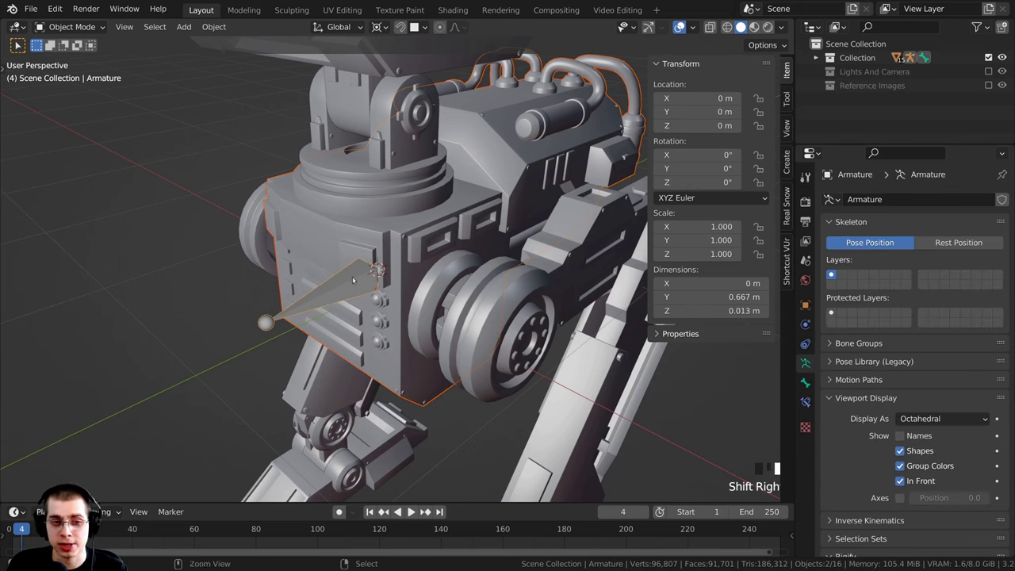
# Step: Switch the armature to Pose Mode with the body still selected and select the bone
pyautogui.hotkey('ctrl', 'Tab')
pyautogui.rightClick(354, 269)
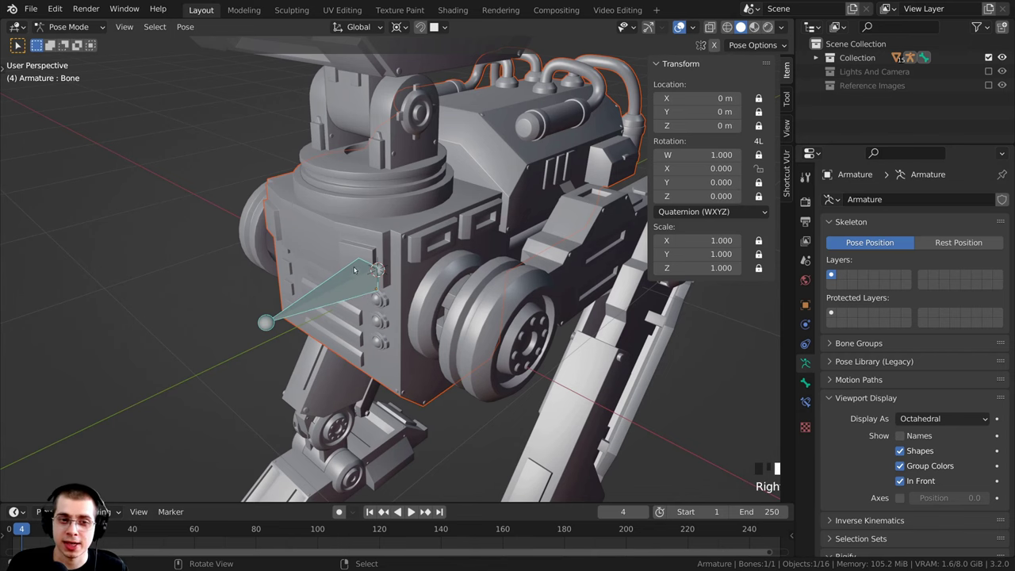
pyautogui.rightClick(350, 284)
pyautogui.rightClick(354, 286)
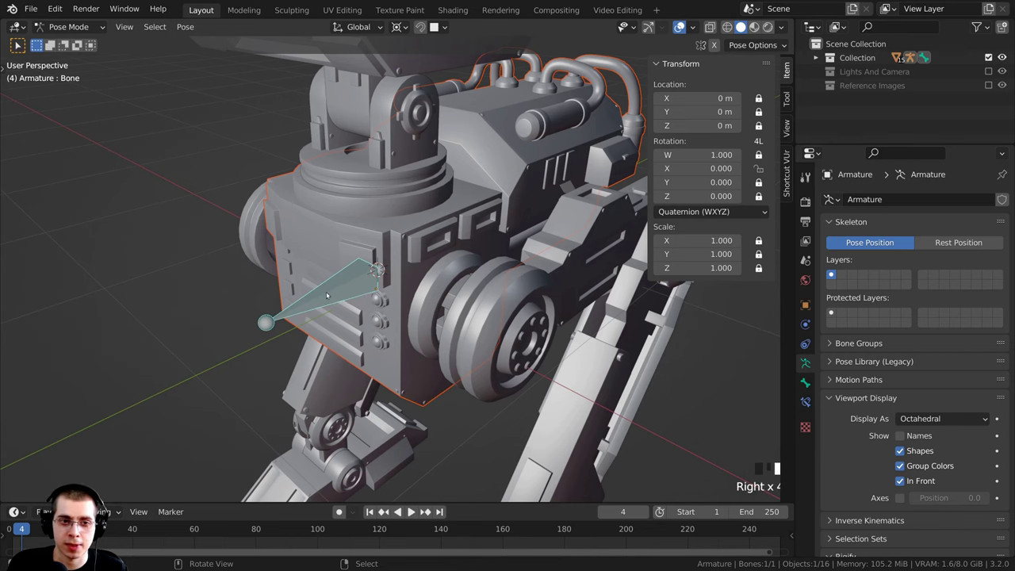
# Step: Parent the robot's body to the selected bone with the Bone parenting option
pyautogui.scroll(2, 286, 293)
pyautogui.scroll(-2, 410, 291)
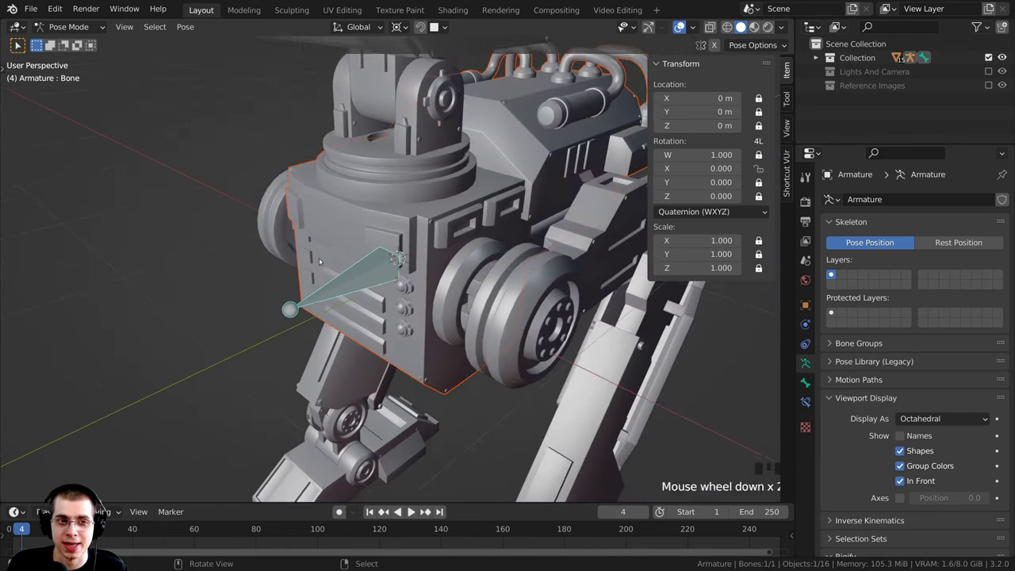
pyautogui.keyDown('shift'); pyautogui.moveTo(374, 218); pyautogui.dragTo(372, 251, button='middle'); pyautogui.keyUp('shift')
pyautogui.keyDown('shift'); pyautogui.moveTo(445, 165); pyautogui.dragTo(386, 181, button='middle'); pyautogui.keyUp('shift')
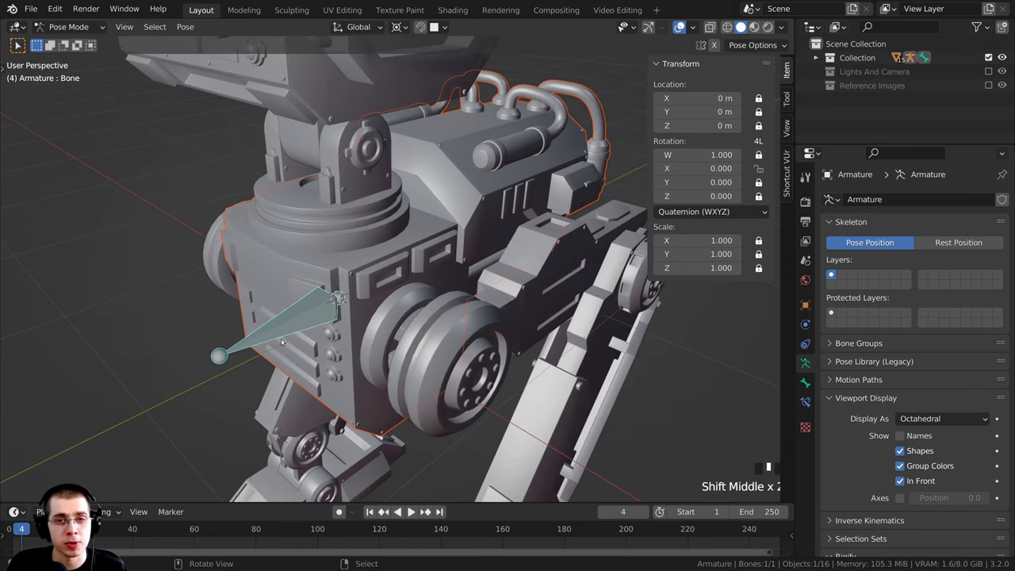
pyautogui.keyDown('shift'); pyautogui.moveTo(457, 85); pyautogui.dragTo(508, 162, button='middle'); pyautogui.keyUp('shift')
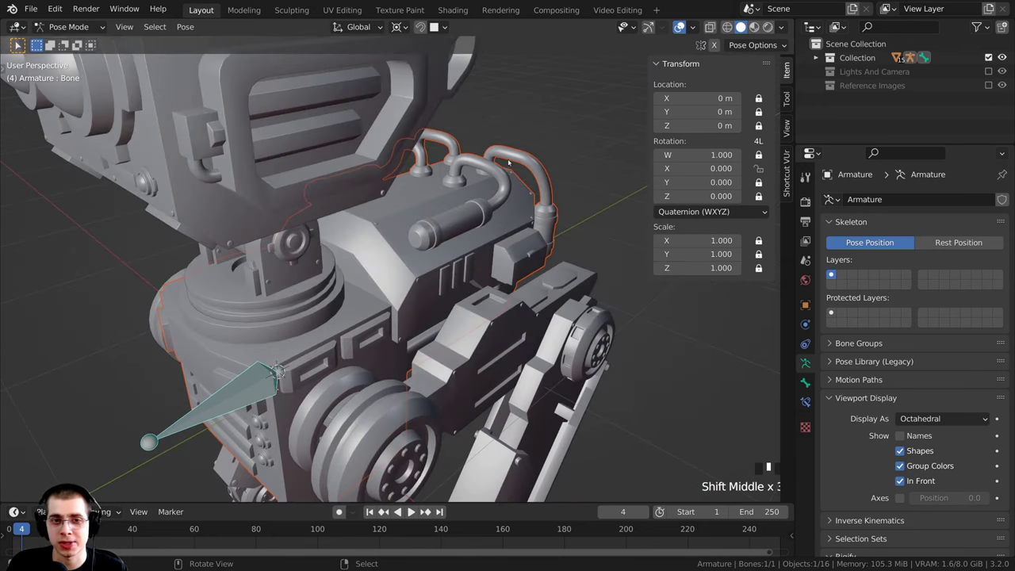
pyautogui.moveTo(346, 278); pyautogui.dragTo(333, 270, button='middle')
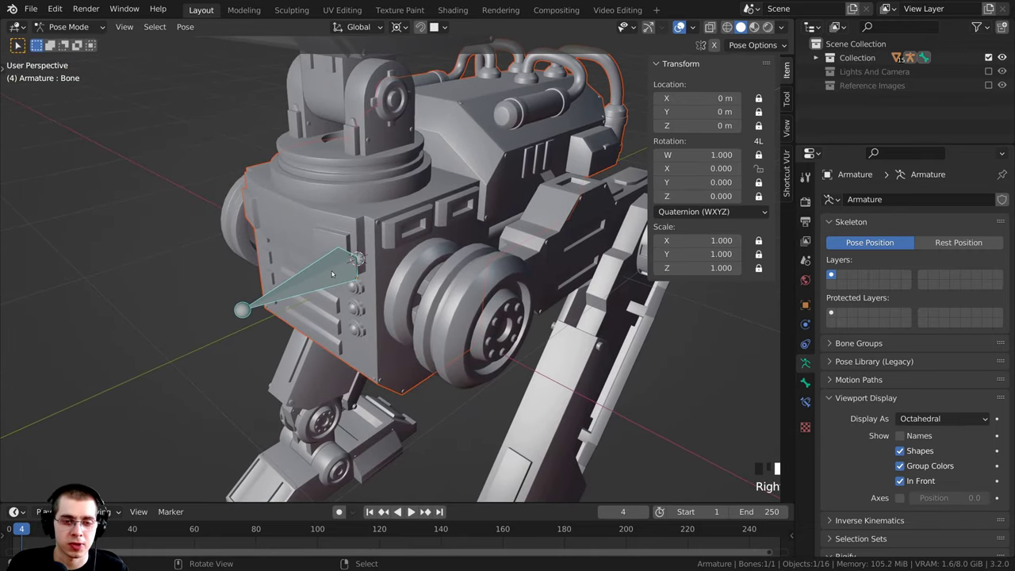
pyautogui.rightClick(332, 273)
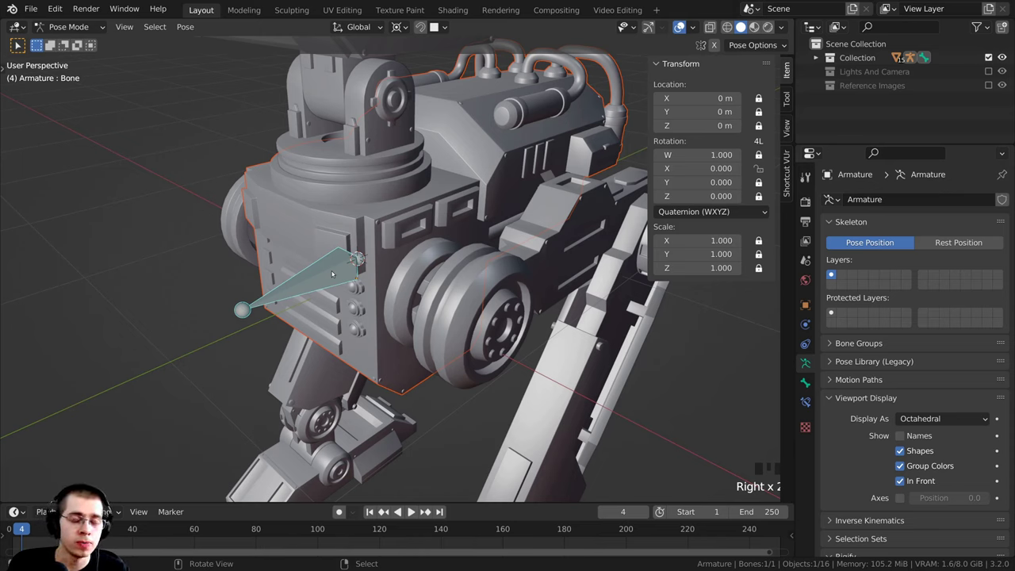
pyautogui.hotkey('ctrl', 'p')
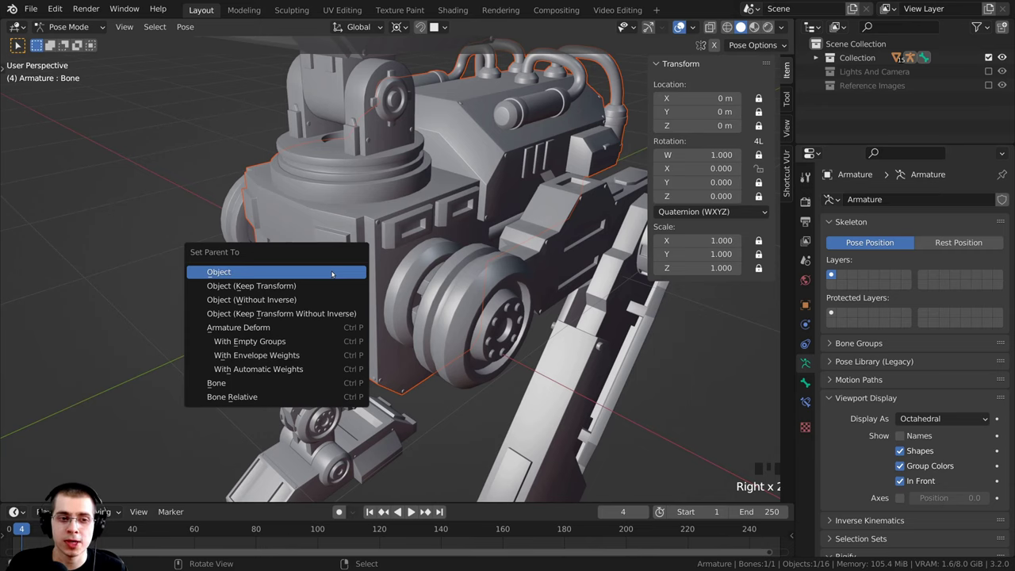
pyautogui.click(227, 386)
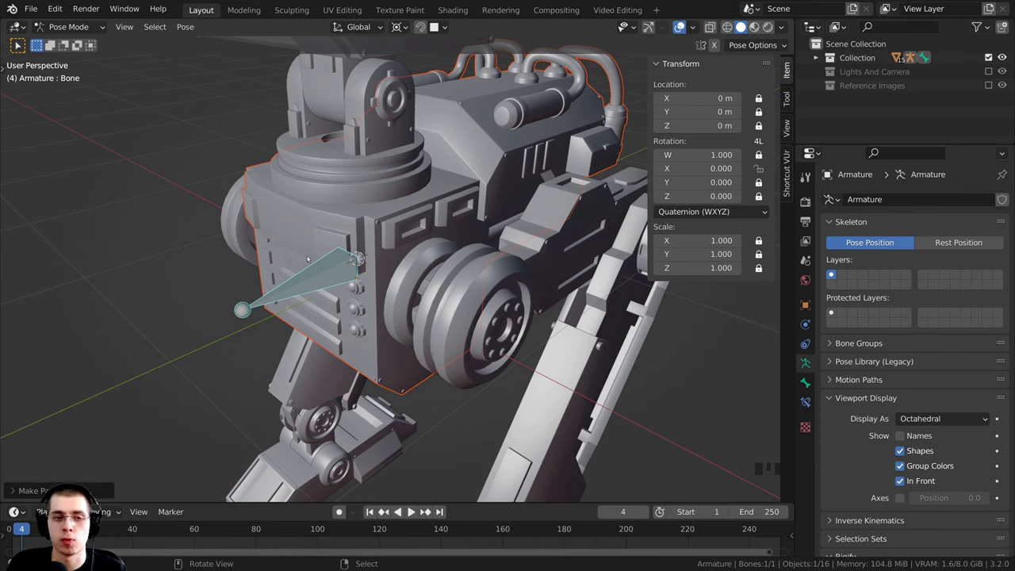
# Step: Test the body's parenting by rotating the bone freely twice, cancelling each rotation
pyautogui.press('r')
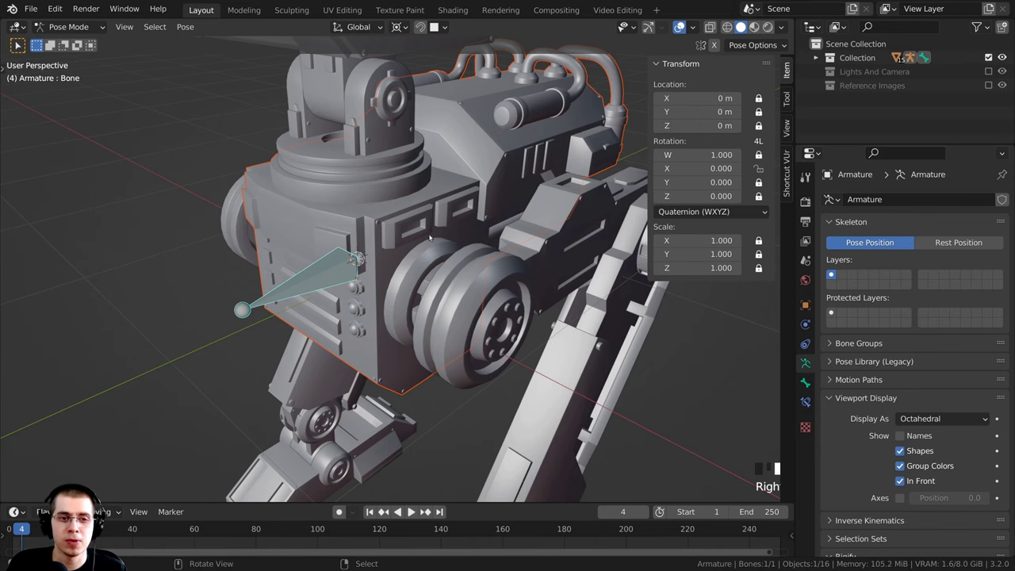
pyautogui.middleClick(439, 224)
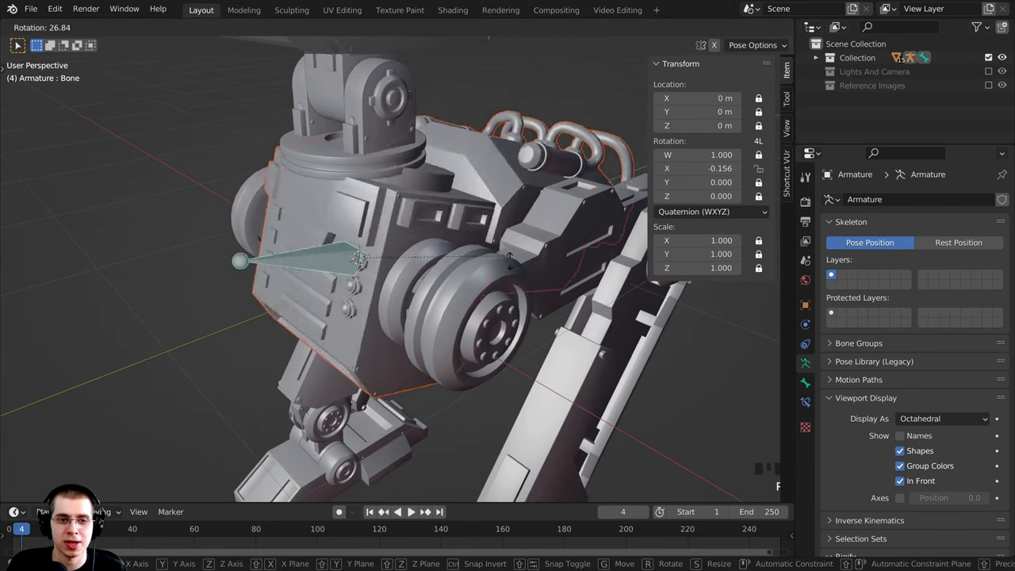
pyautogui.rightClick(505, 235)
pyautogui.scroll(-3, 496, 278)
pyautogui.press('r')
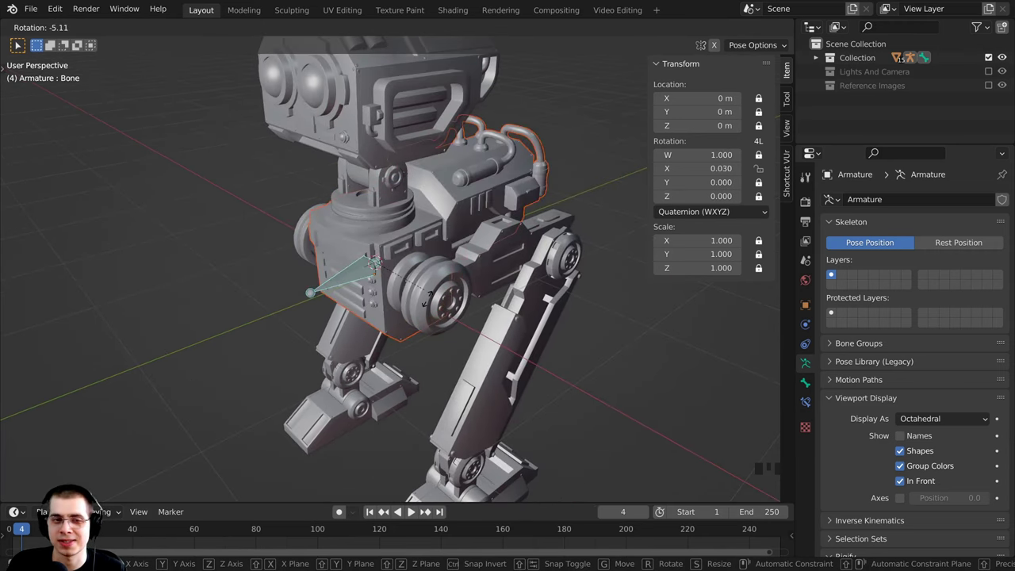
pyautogui.press('Escape')
# Step: Return to Object Mode, clear the selection and select only the armature
pyautogui.click(69, 27)
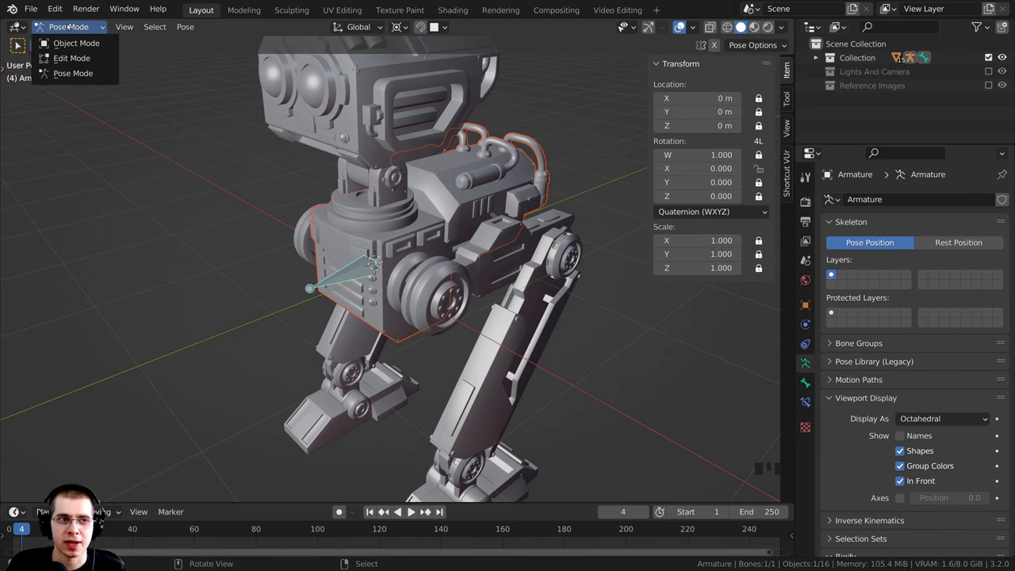
pyautogui.click(76, 43)
pyautogui.hotkey('alt', 'a')
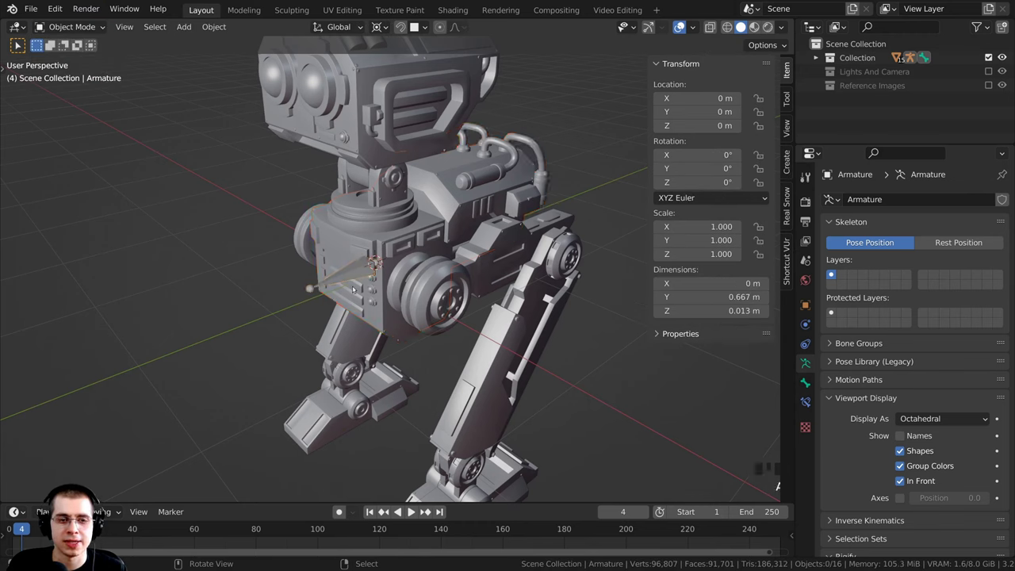
pyautogui.rightClick(310, 290)
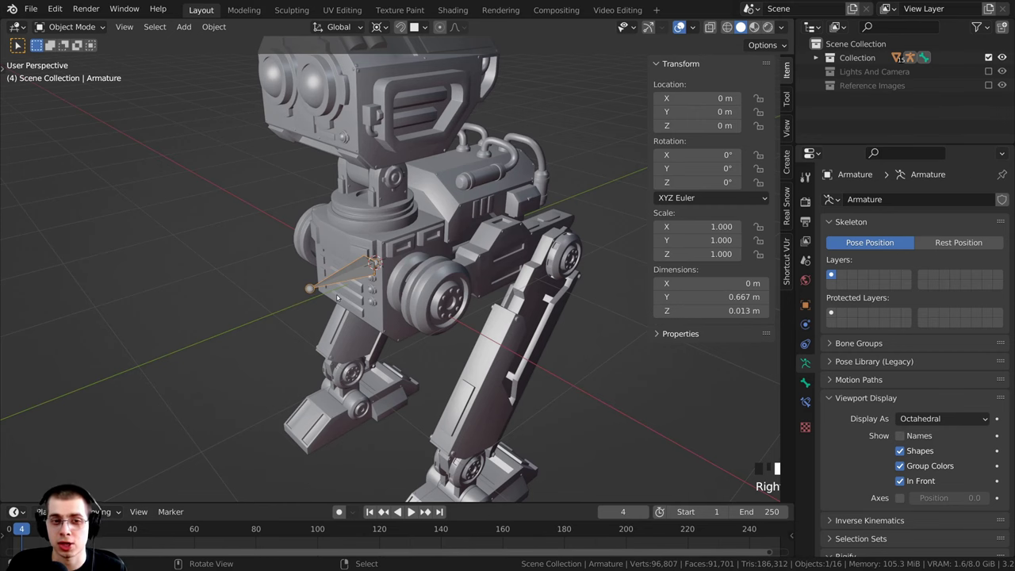
# Step: Test the armature's bone in Pose Mode by rotating it several times, checking from different angles that the body follows
pyautogui.hotkey('ctrl', 'Tab')
pyautogui.press('r')
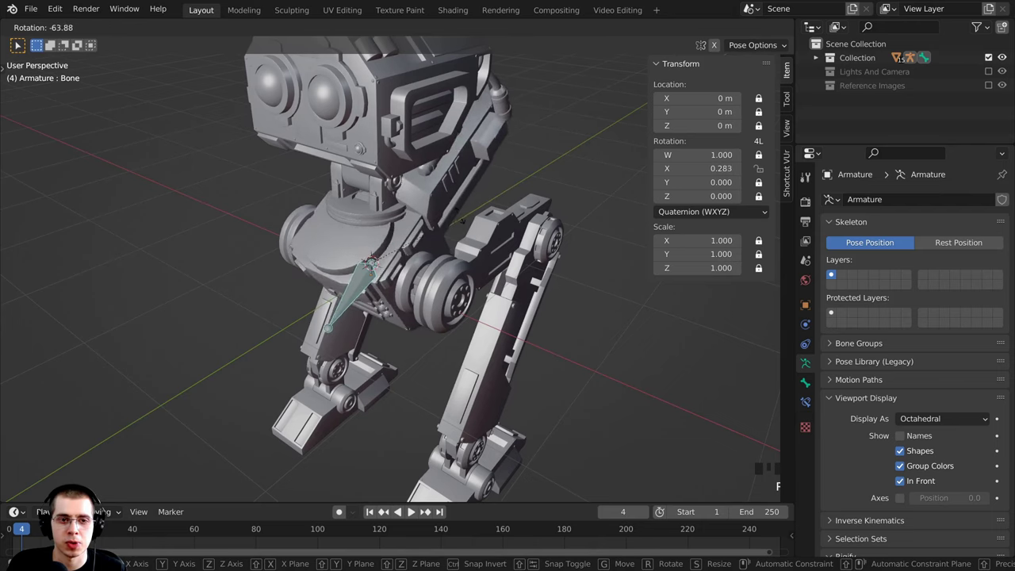
pyautogui.rightClick(490, 242)
pyautogui.moveTo(533, 205); pyautogui.dragTo(508, 203, button='middle')
pyautogui.press('r')
pyautogui.rightClick(490, 245)
pyautogui.press('r')
pyautogui.moveTo(483, 238); pyautogui.dragTo(441, 139, button='middle')
pyautogui.rightClick(533, 226)
pyautogui.press('r')
pyautogui.click(445, 194)
pyautogui.press('r')
pyautogui.rightClick(474, 196)
pyautogui.moveTo(475, 196); pyautogui.dragTo(500, 136, button='middle')
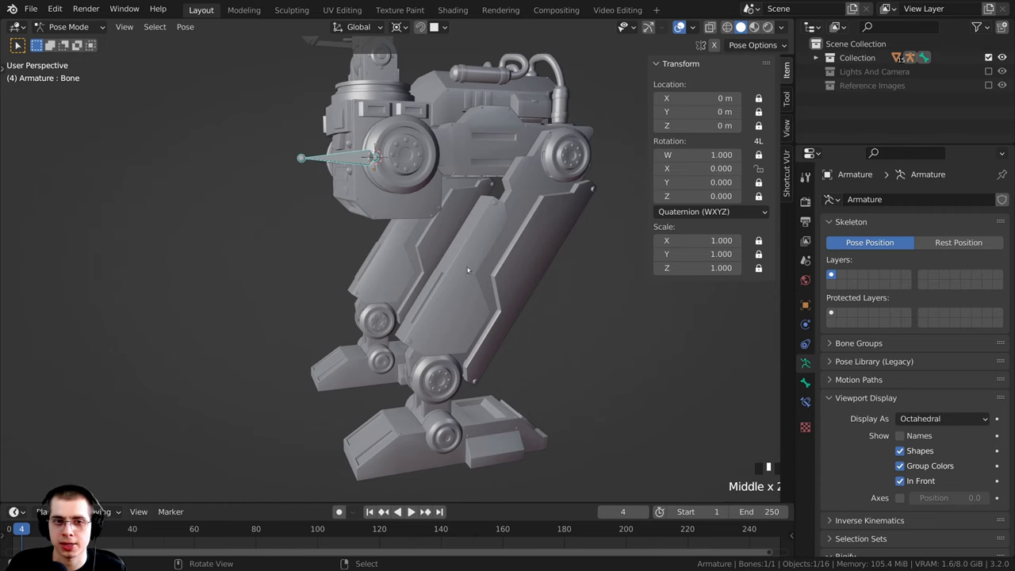
# Step: In the armature's Edit Mode, reset the 3D cursor to the world origin and add a new bone there
pyautogui.moveTo(475, 314); pyautogui.dragTo(354, 122, button='middle')
pyautogui.scroll(2, 353, 122)
pyautogui.scroll(-2, 354, 121)
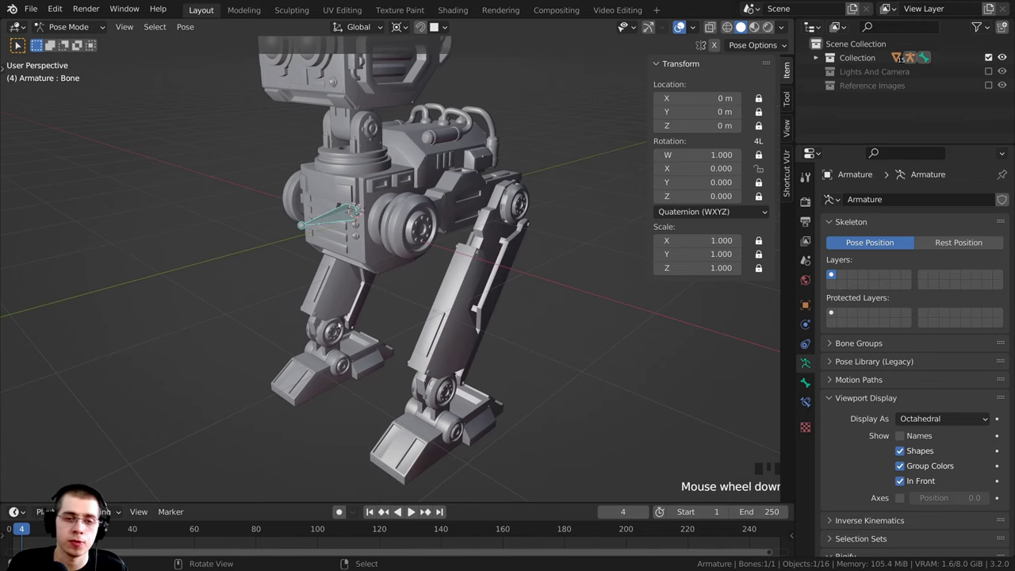
pyautogui.keyDown('shift'); pyautogui.moveTo(397, 309); pyautogui.dragTo(384, 287, button='middle'); pyautogui.keyUp('shift')
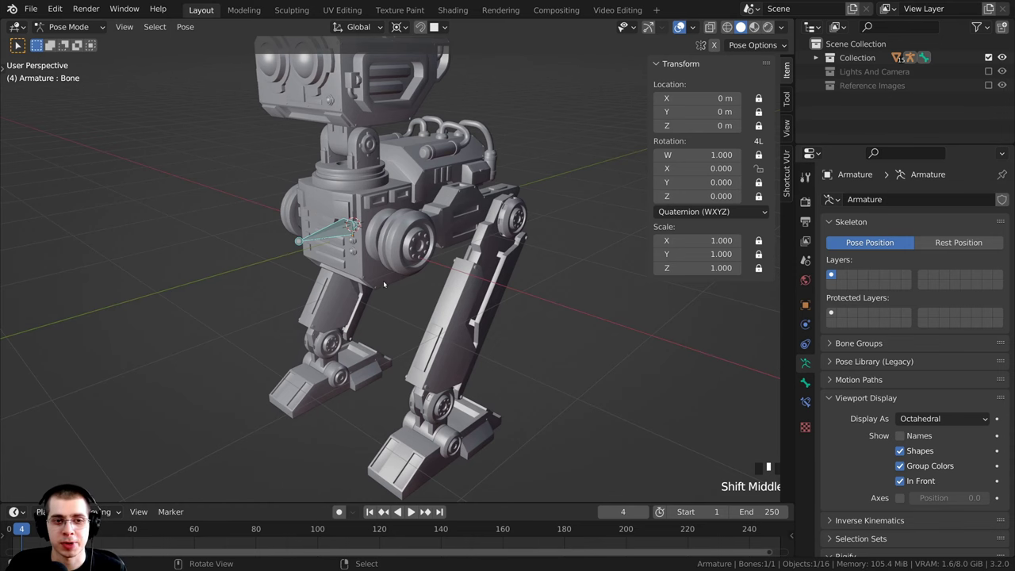
pyautogui.press('Tab')
pyautogui.moveTo(379, 262); pyautogui.dragTo(407, 241, button='middle')
pyautogui.hotkey('shift', 'c')
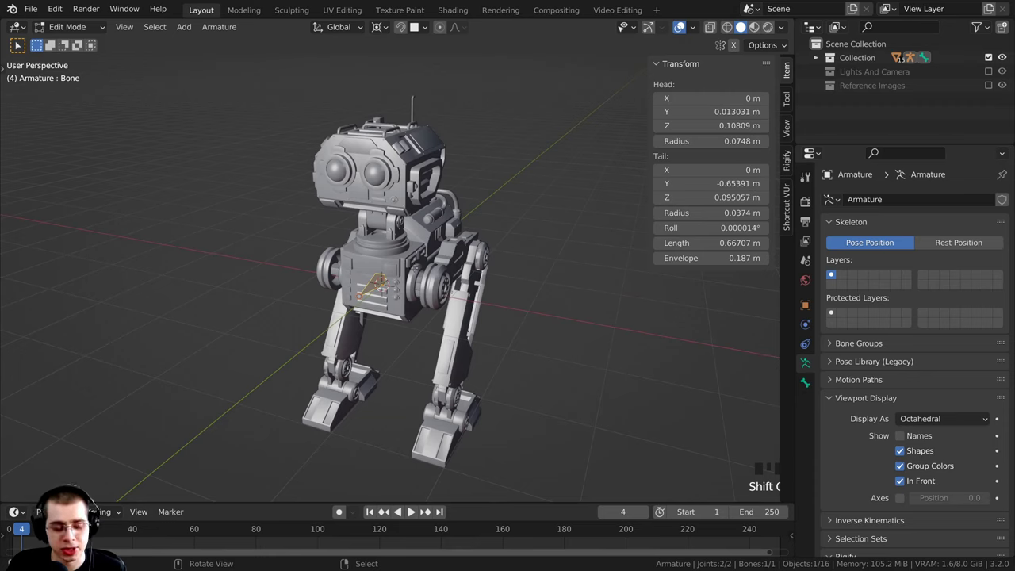
pyautogui.hotkey('shift', 'a')
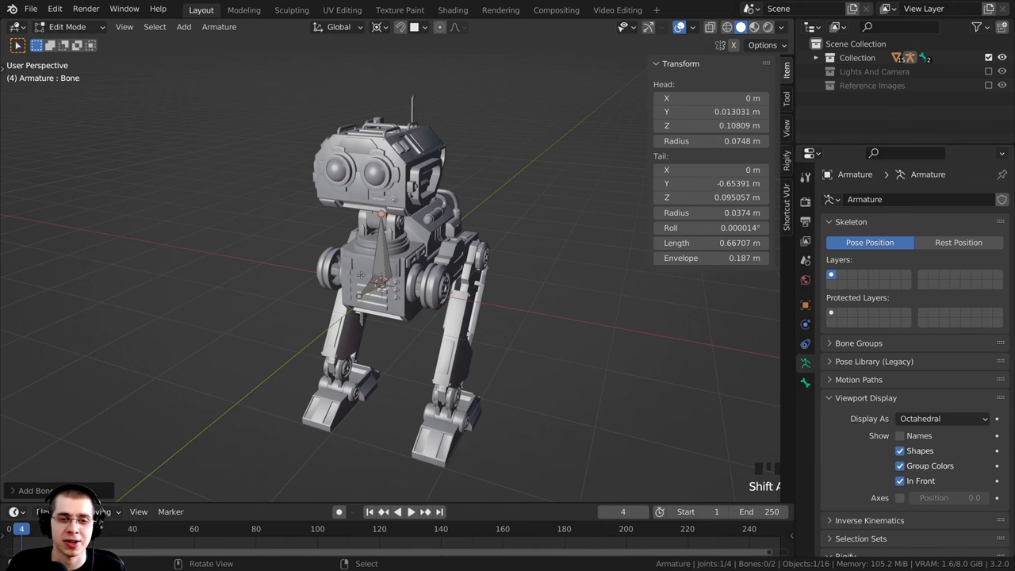
pyautogui.scroll(3, 374, 253)
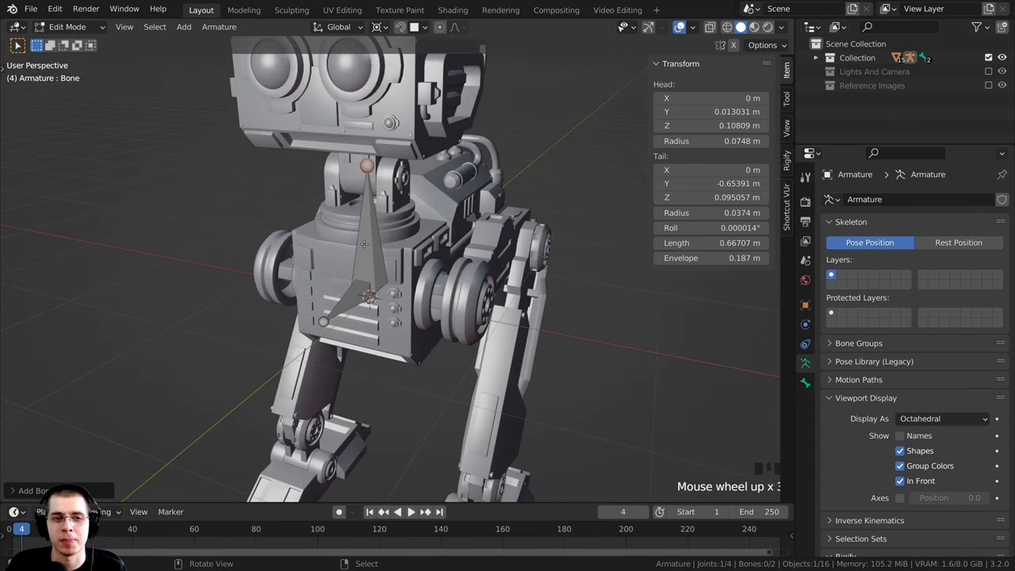
pyautogui.hotkey('shift', 'a')
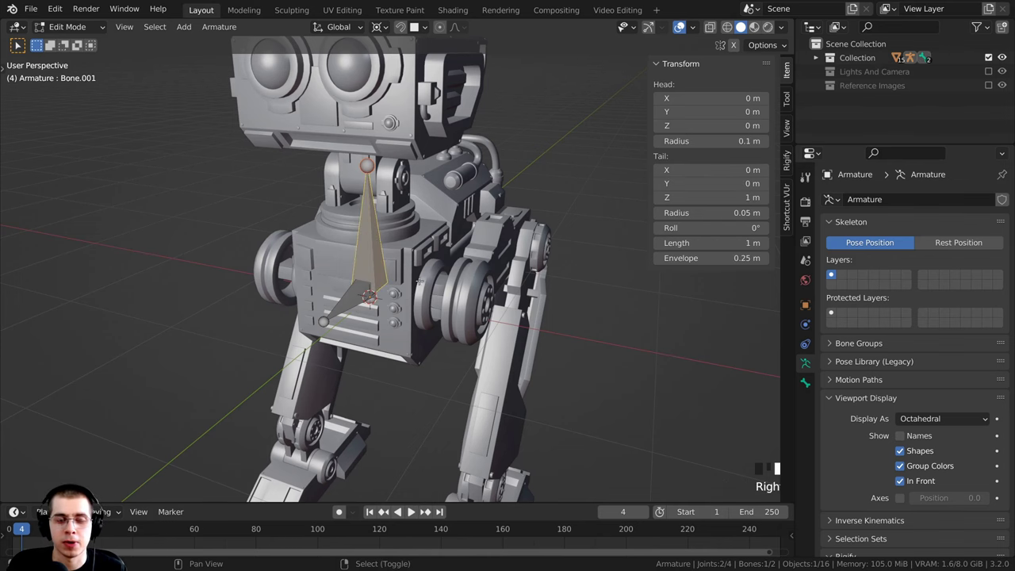
# Step: Move the new bone down along Z by about 2.15 m so it stands between the robot's feet
pyautogui.scroll(-2, 419, 281)
pyautogui.press('g')
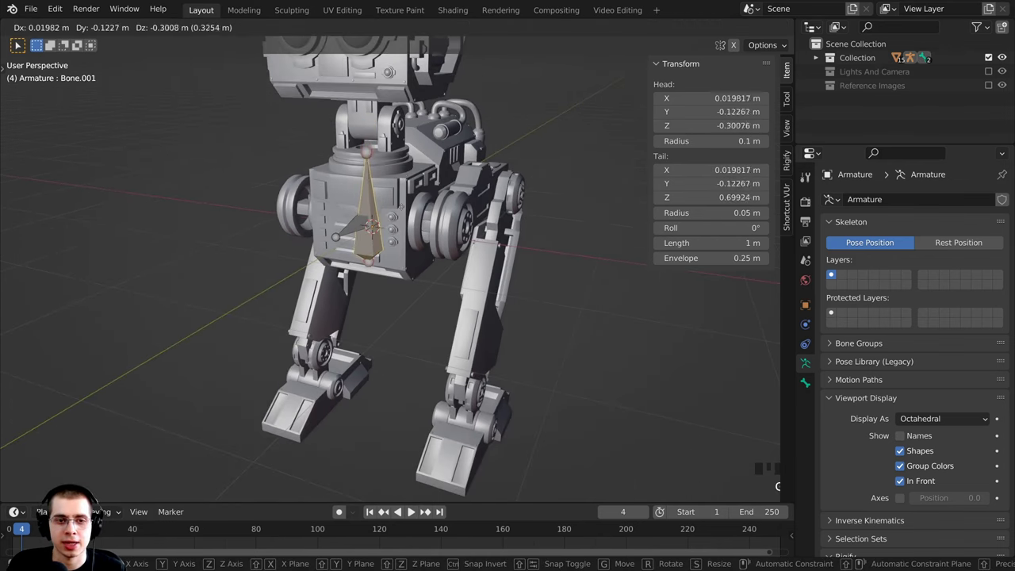
pyautogui.press('z')
pyautogui.click(404, 357)
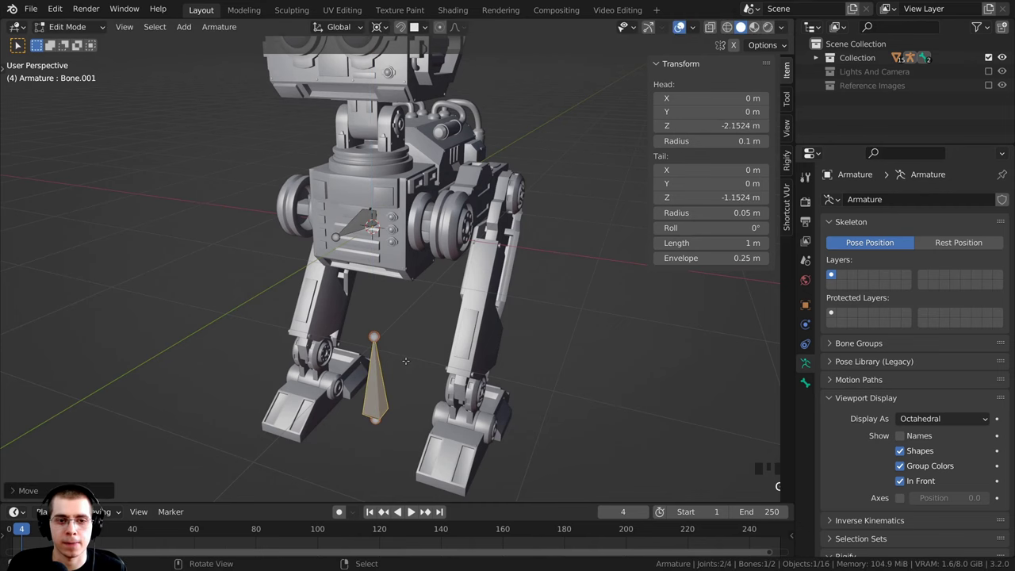
pyautogui.press('g')
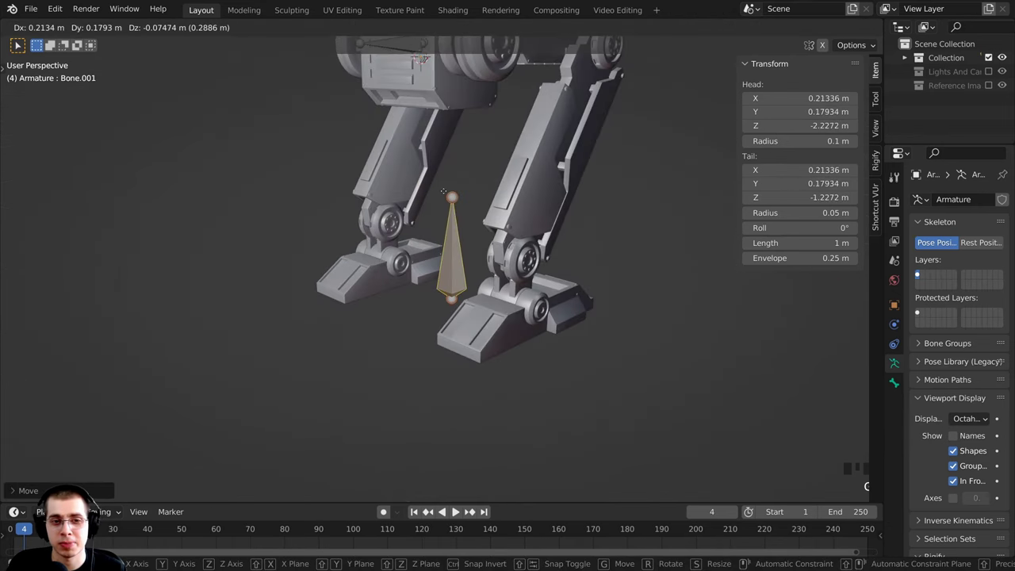
pyautogui.rightClick(443, 197)
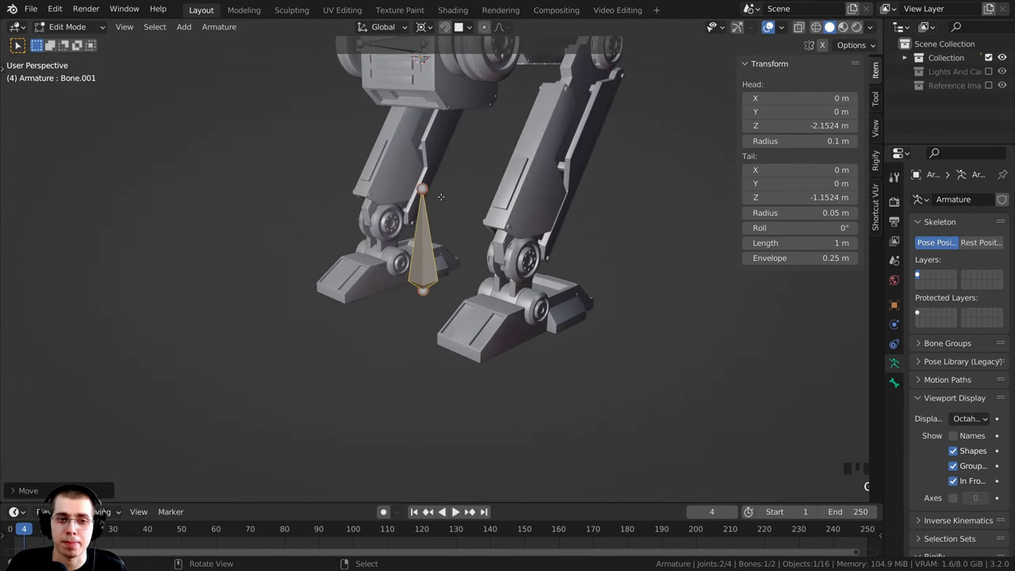
pyautogui.scroll(-1, 379, 280)
pyautogui.keyDown('shift'); pyautogui.moveTo(382, 297); pyautogui.dragTo(384, 321, button='middle'); pyautogui.keyUp('shift')
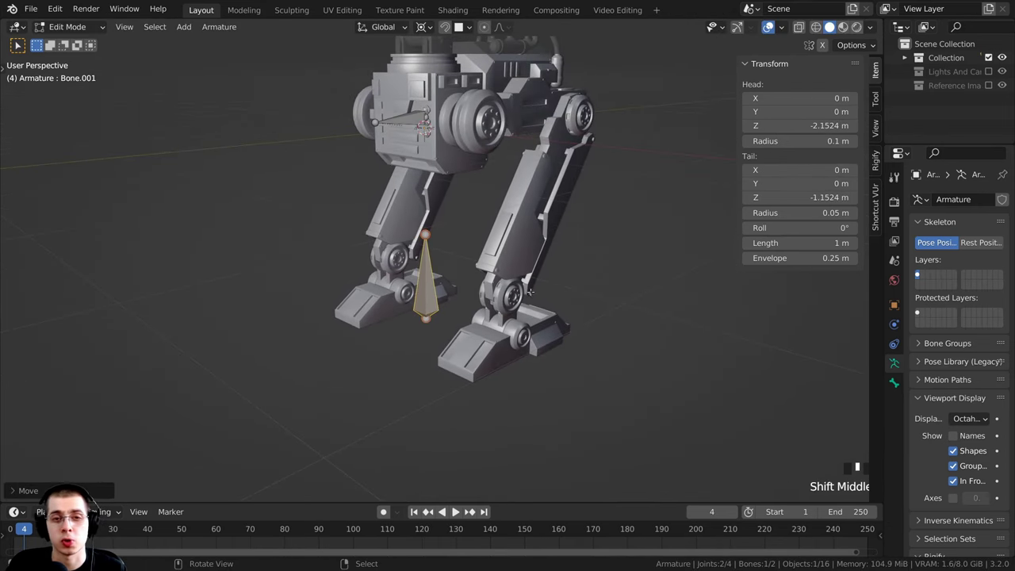
pyautogui.scroll(2, 441, 249)
pyautogui.press('g')
pyautogui.rightClick(438, 285)
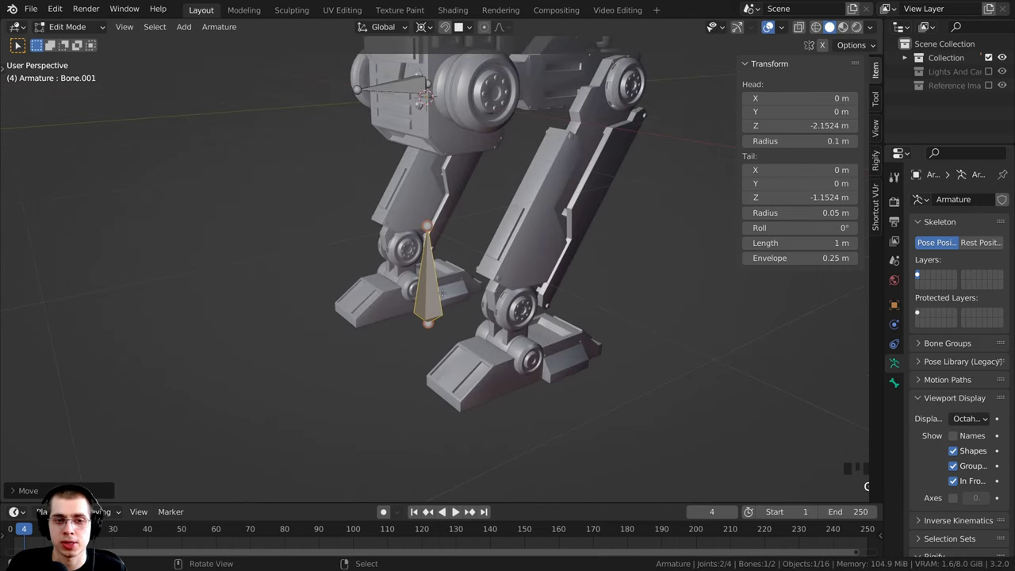
pyautogui.keyDown('shift'); pyautogui.moveTo(391, 253); pyautogui.dragTo(386, 276, button='middle'); pyautogui.keyUp('shift')
pyautogui.scroll(1, 476, 234)
pyautogui.moveTo(444, 254); pyautogui.dragTo(510, 213, button='middle')
# Step: Switch to the right orthographic view and set the transform pivot point to Median Point
pyautogui.press('KP_3')
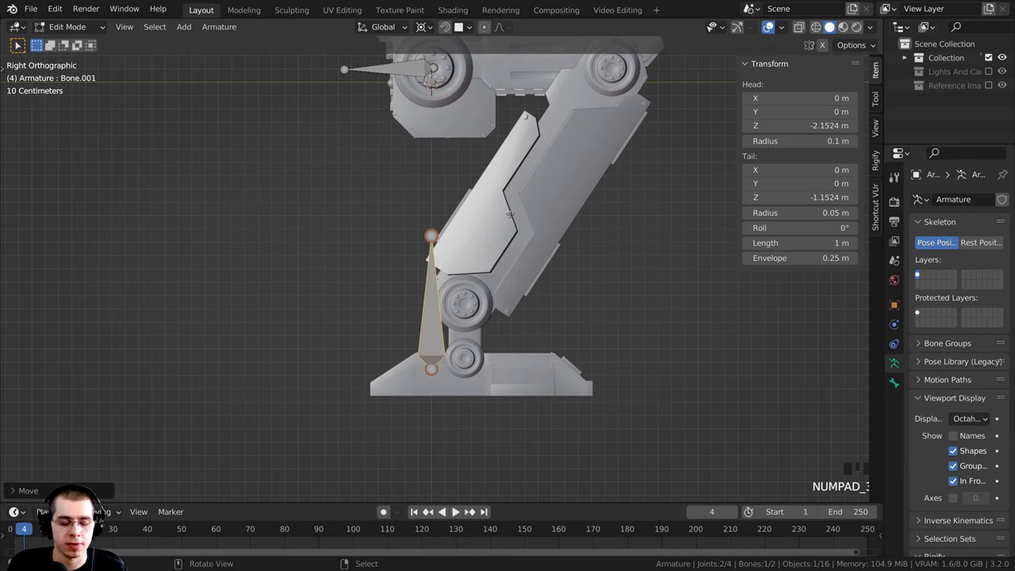
pyautogui.press('r')
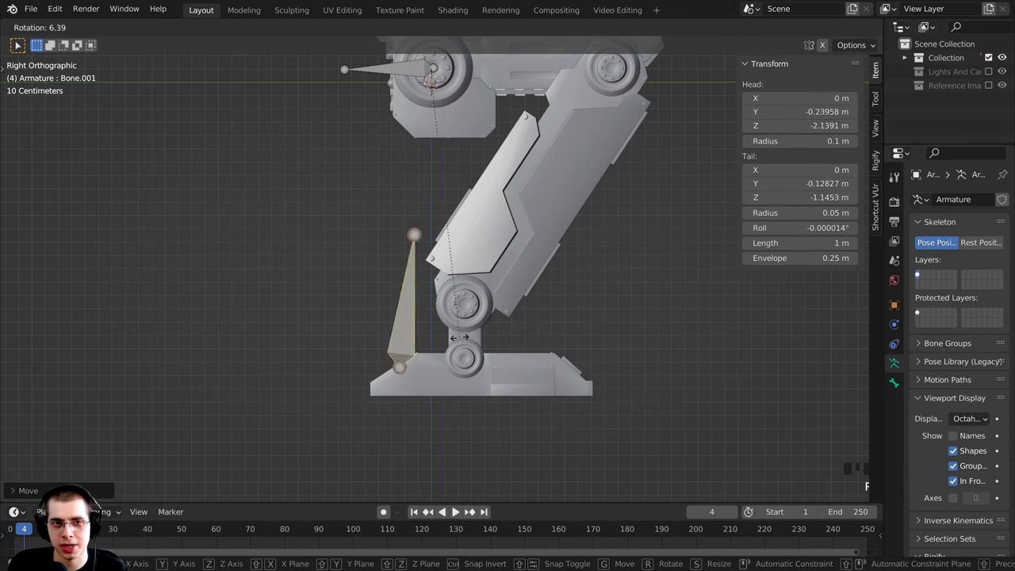
pyautogui.press('Escape')
pyautogui.press('r')
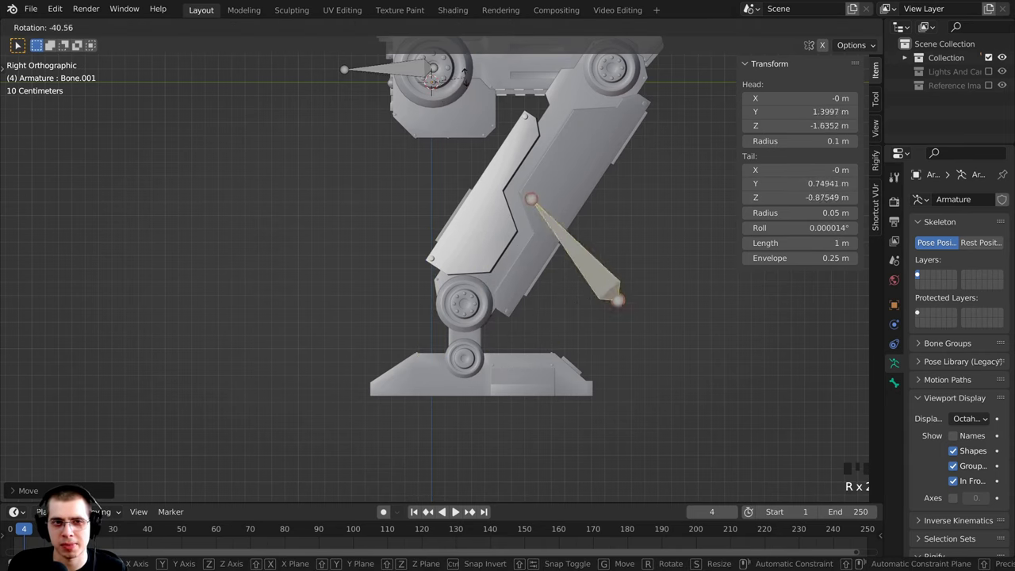
pyautogui.rightClick(404, 40)
pyautogui.click(424, 28)
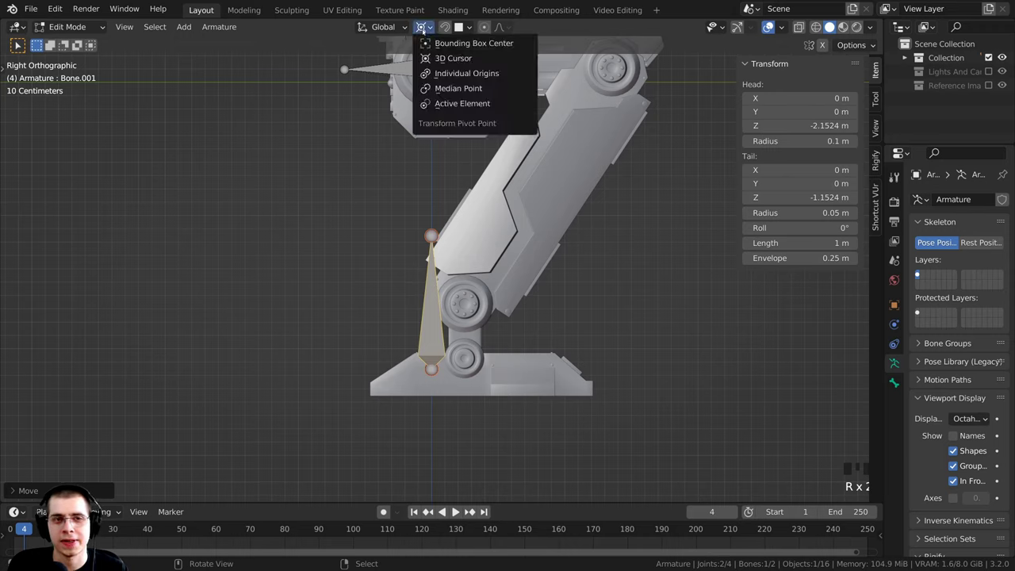
pyautogui.click(437, 92)
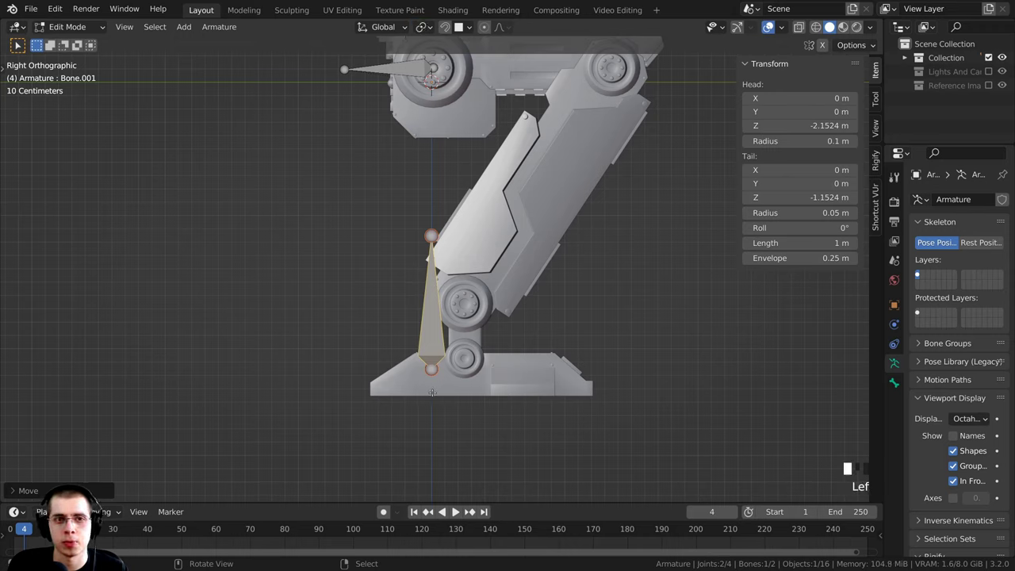
# Step: Rotate the new bone by -90° so it lies horizontally with its tail towards the robot's front
pyautogui.press('r')
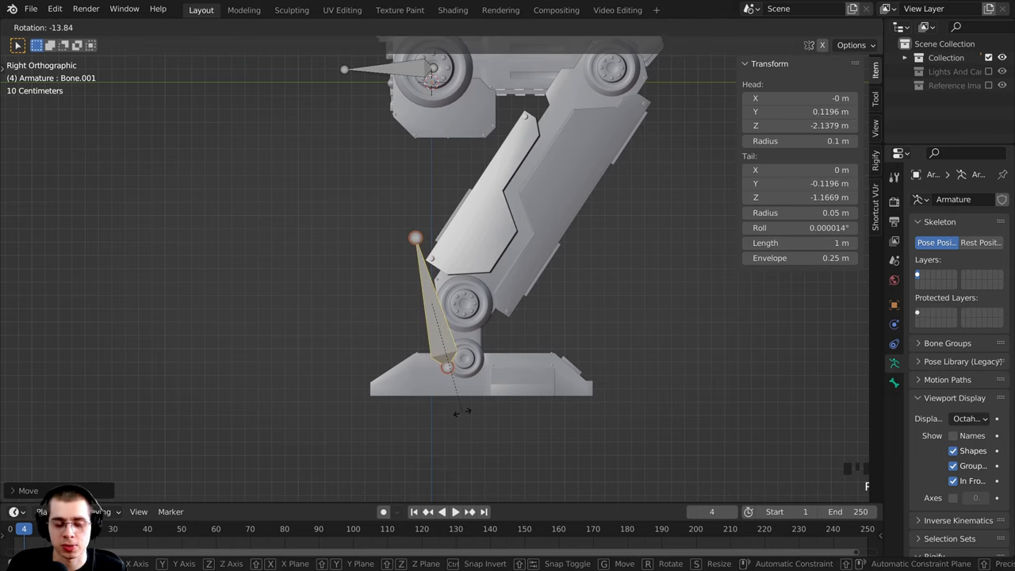
pyautogui.write('90')
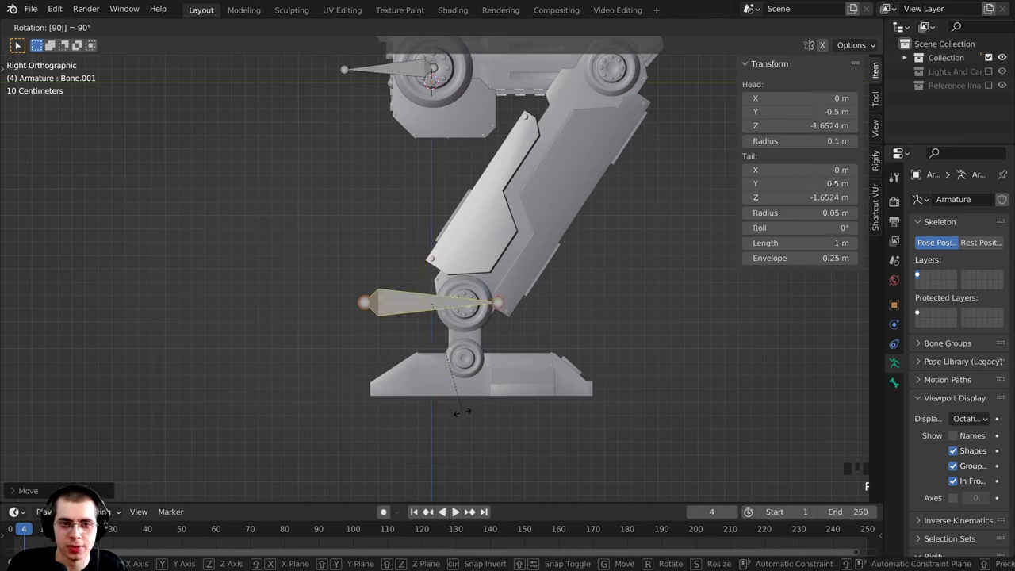
pyautogui.press('-')
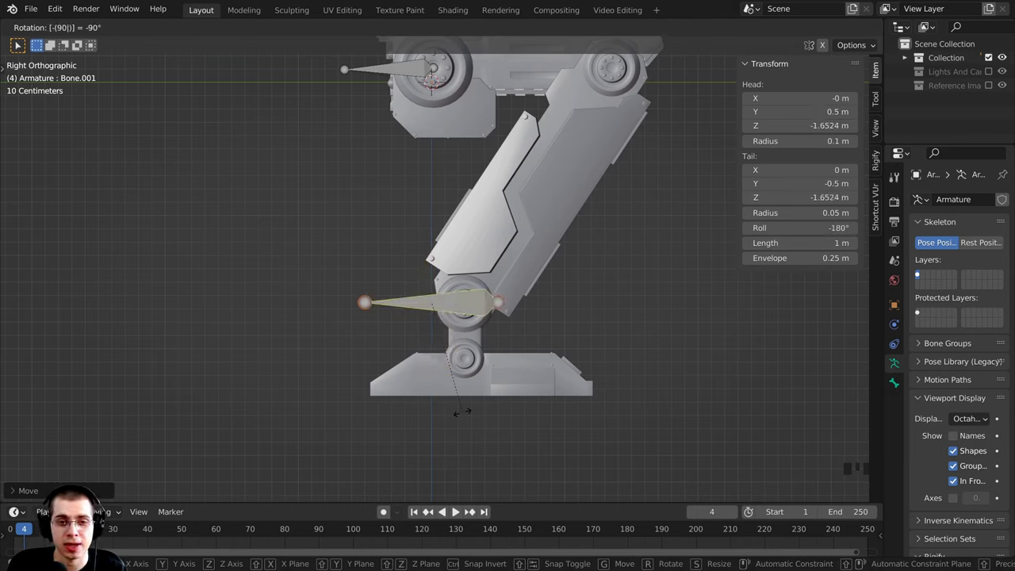
pyautogui.press('Return')
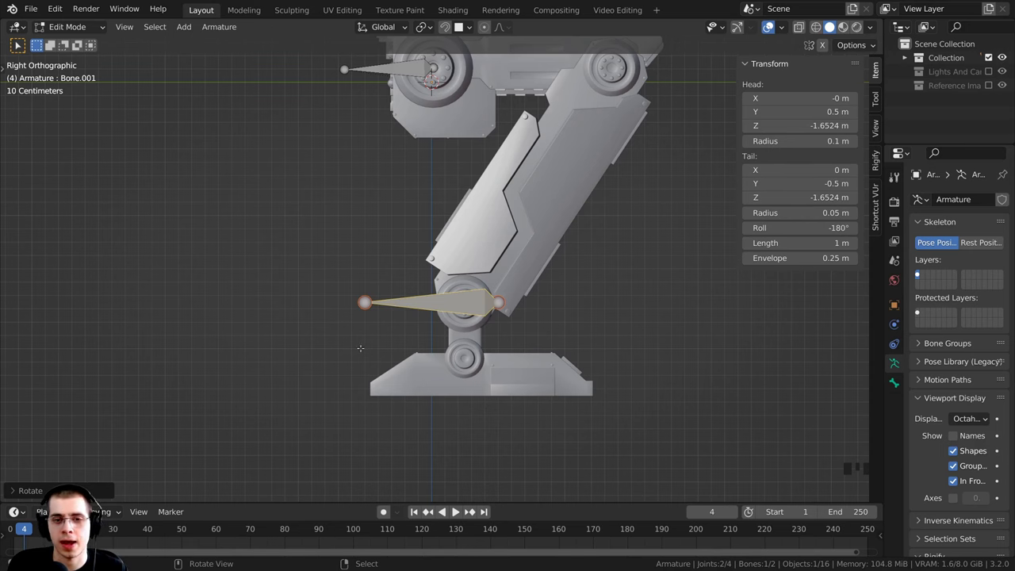
# Step: Scale the horizontal bone up to about 2.39 m long and move it down to foot level, at about Z -2.32 m
pyautogui.scroll(-1, 360, 348)
pyautogui.press('s')
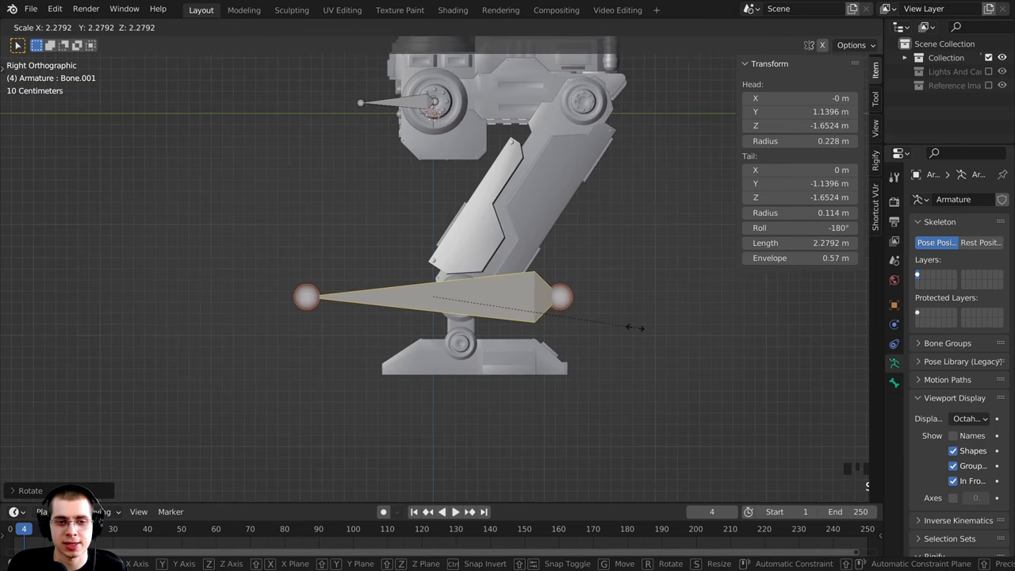
pyautogui.click(634, 326)
pyautogui.press('g')
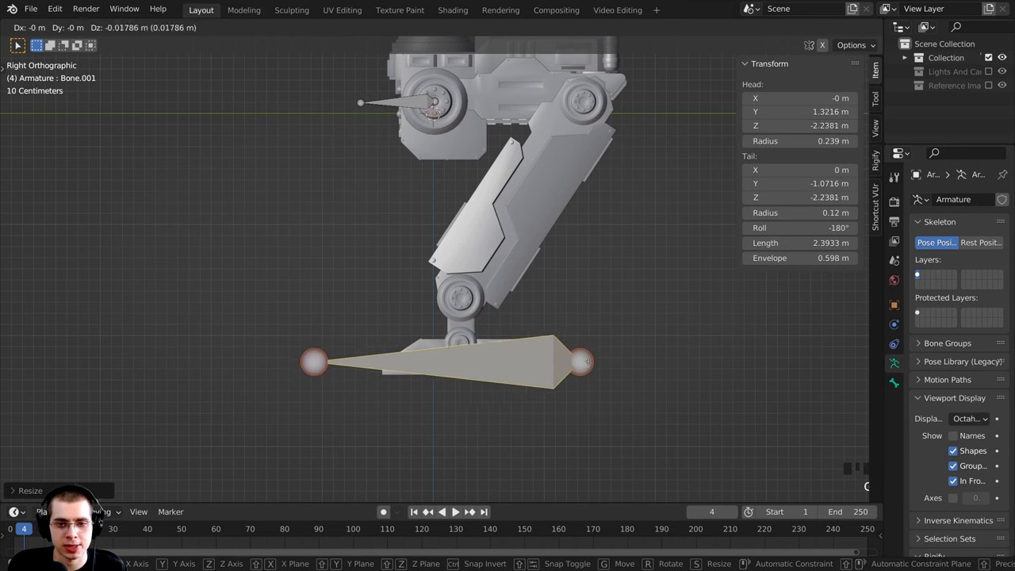
pyautogui.click(588, 372)
pyautogui.moveTo(468, 349); pyautogui.dragTo(363, 284, button='middle')
pyautogui.press('g')
pyautogui.press('z')
pyautogui.click(394, 256)
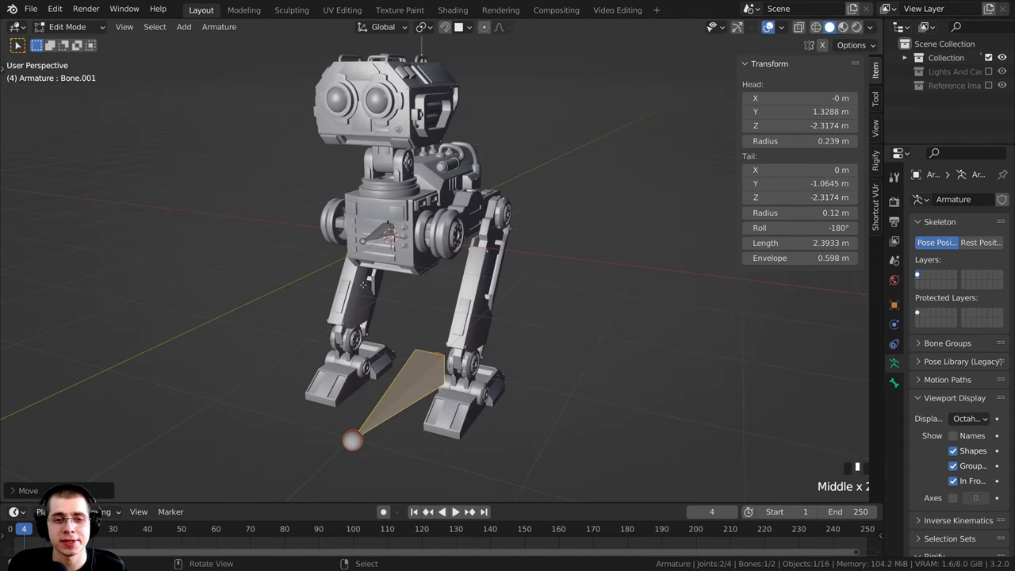
# Step: Rename the large bone between the feet as Main Controller
pyautogui.rightClick(423, 360)
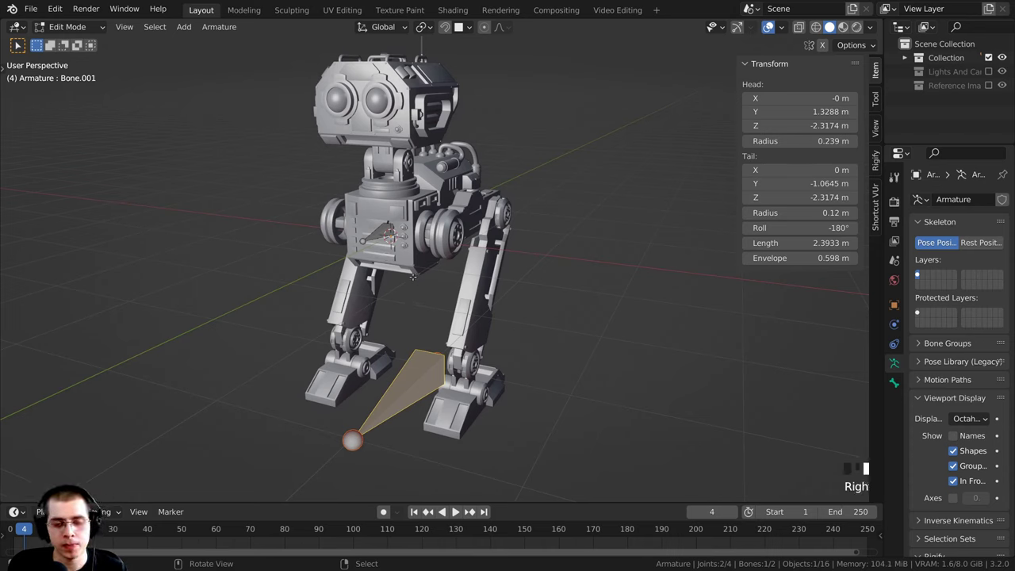
pyautogui.press('F2')
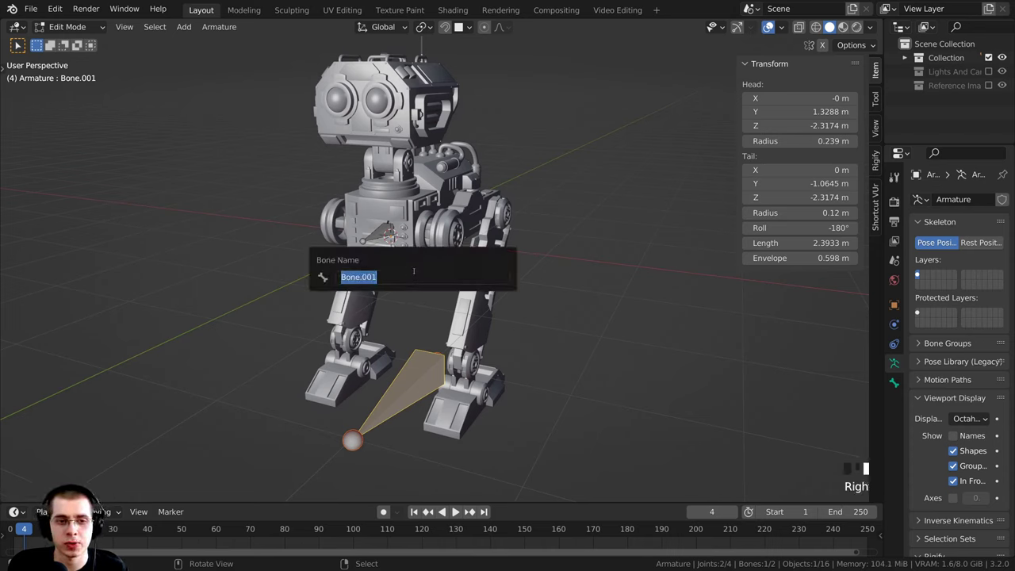
pyautogui.click(407, 279)
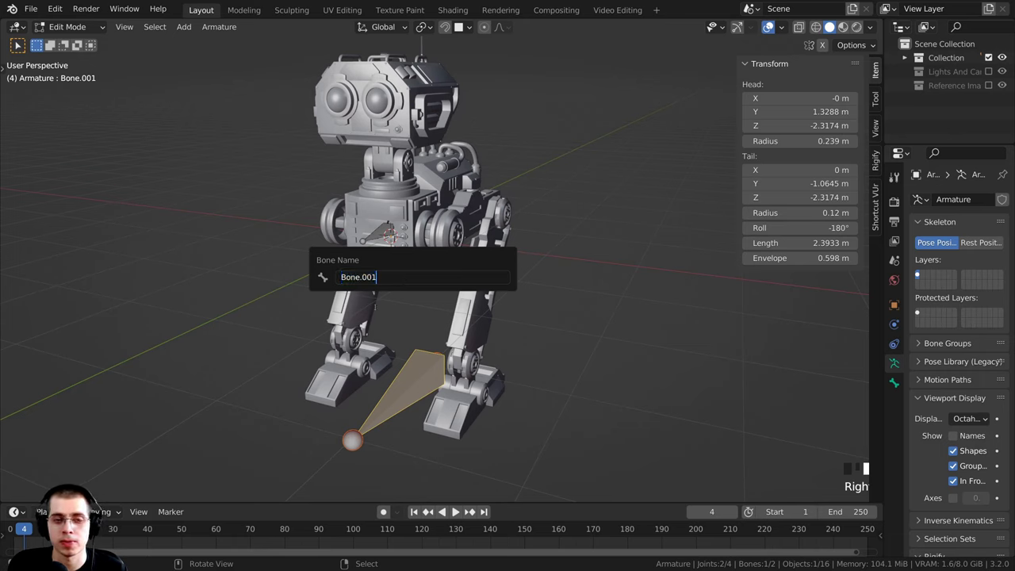
pyautogui.hotkey('ctrl', 'a')
pyautogui.press('BackSpace')
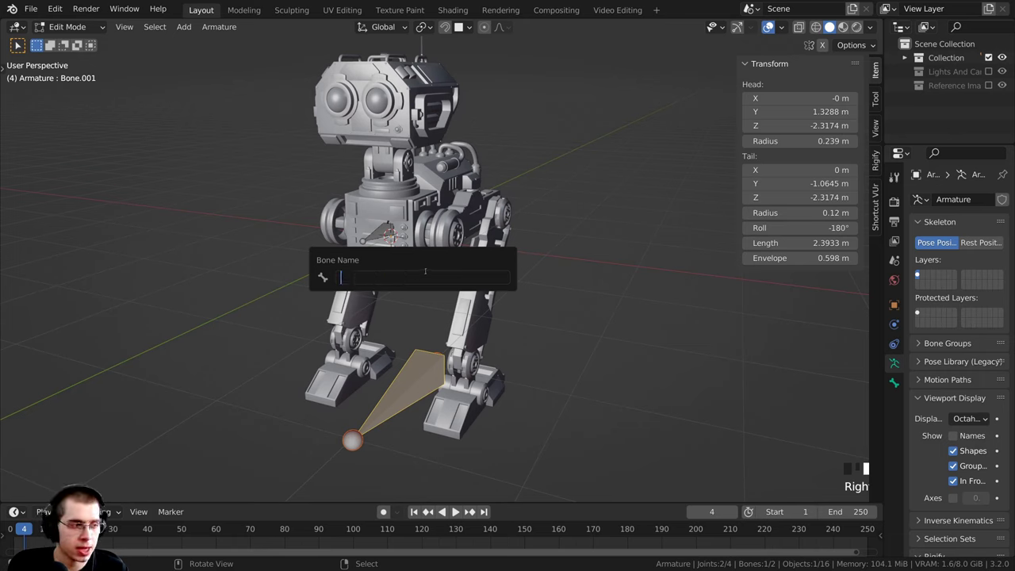
pyautogui.write('Main Controller')
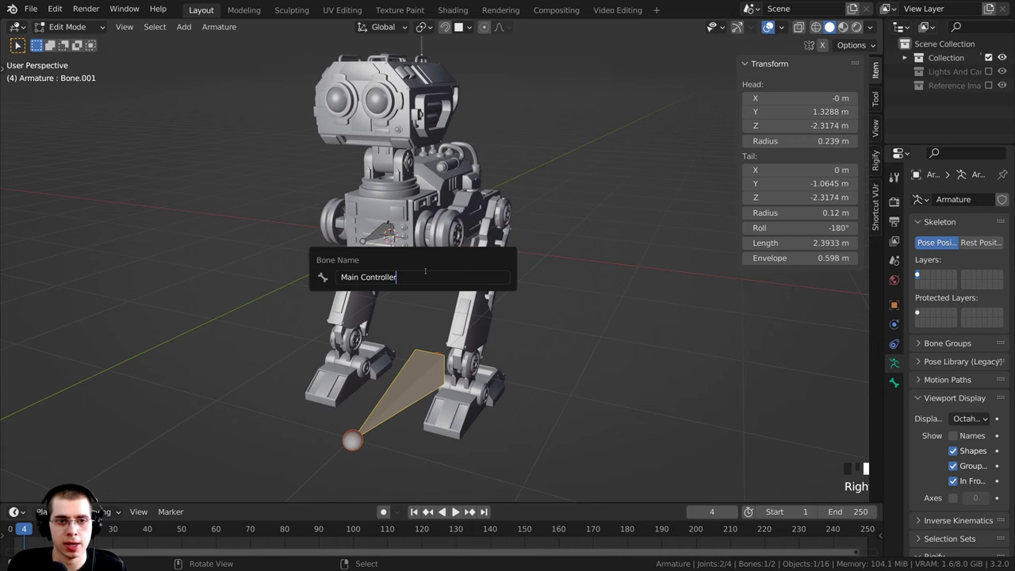
pyautogui.press('Return')
# Step: Select the small bone inside the robot's torso and show its bone properties
pyautogui.scroll(2, 424, 270)
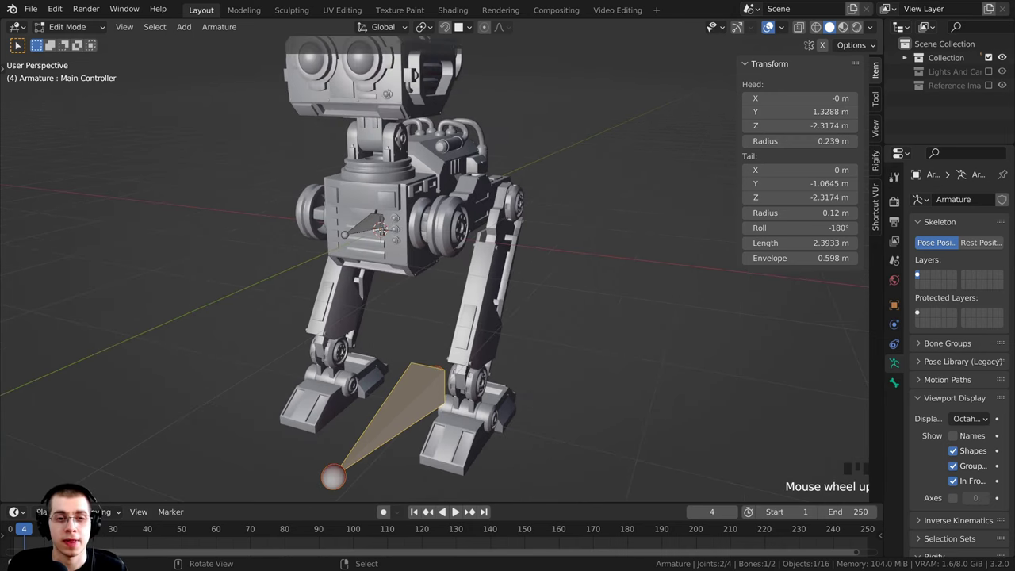
pyautogui.rightClick(379, 226)
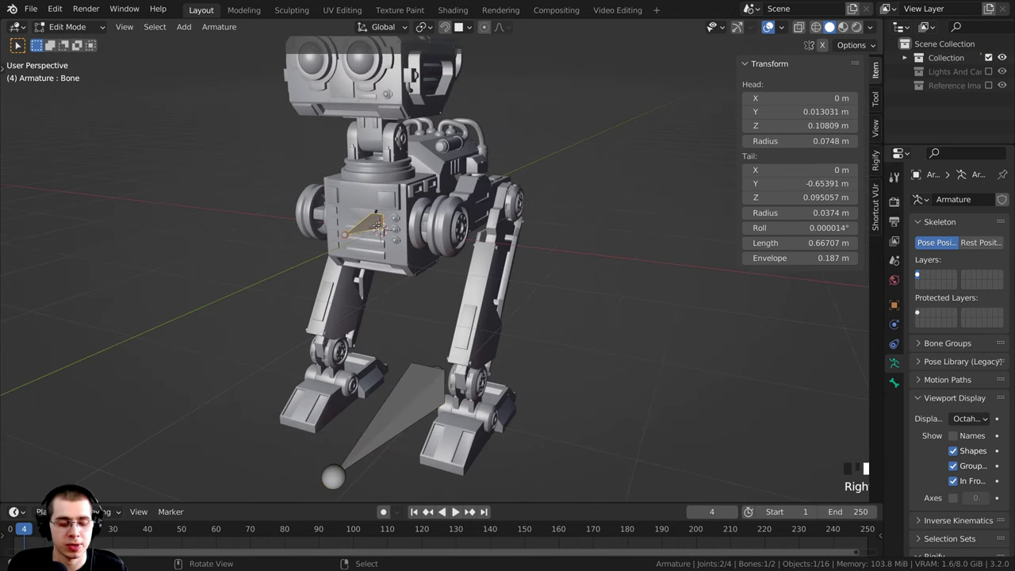
pyautogui.moveTo(377, 226); pyautogui.dragTo(378, 230, button='middle')
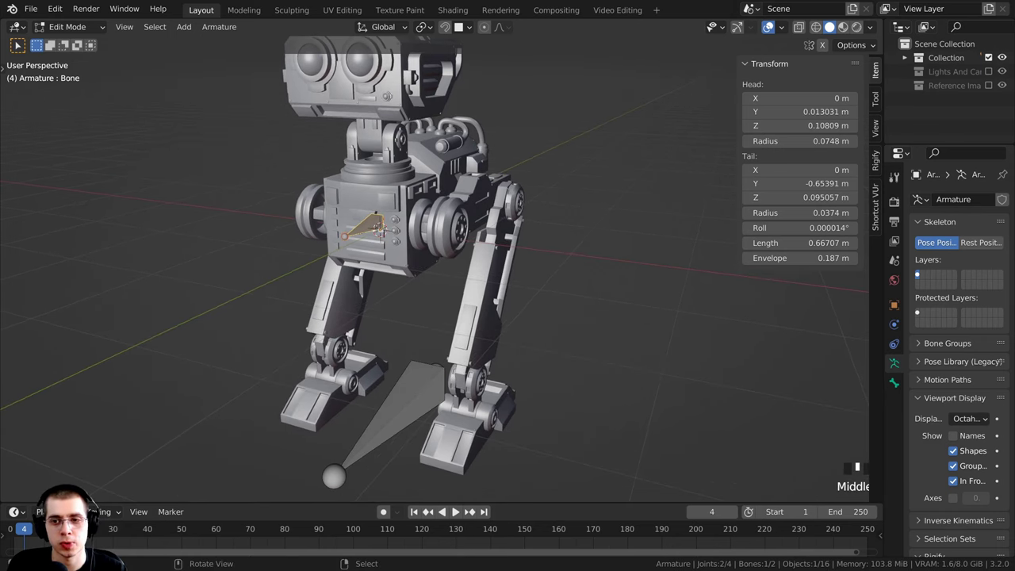
pyautogui.click(894, 383)
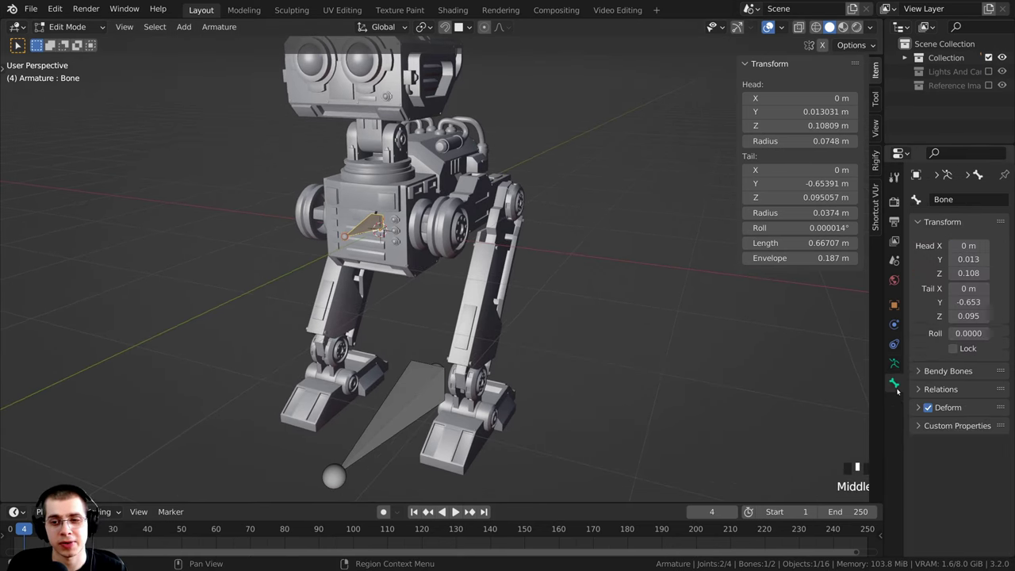
pyautogui.moveTo(882, 371); pyautogui.dragTo(727, 372)
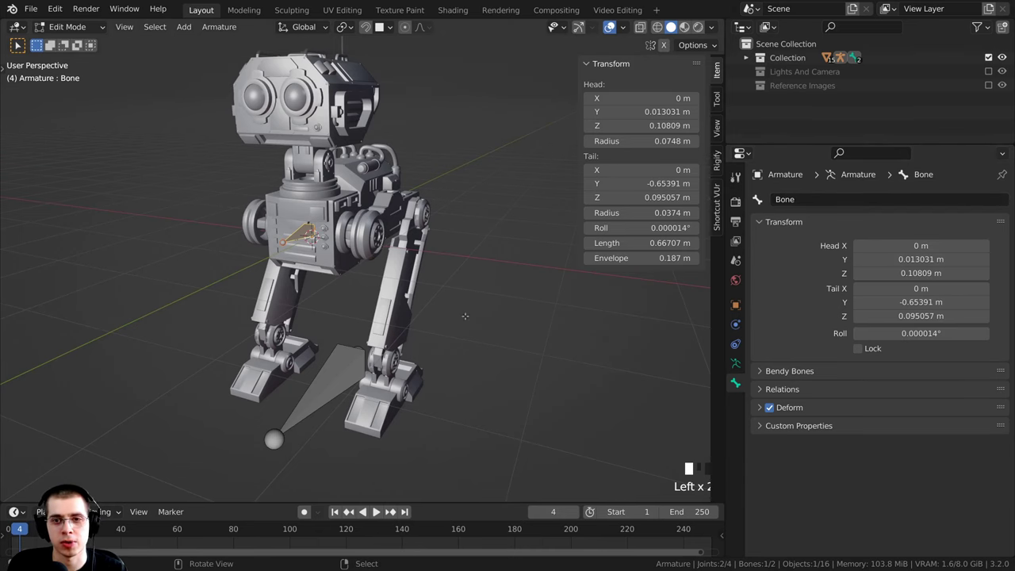
pyautogui.keyDown('shift'); pyautogui.moveTo(349, 348); pyautogui.dragTo(353, 361, button='middle'); pyautogui.keyUp('shift')
pyautogui.moveTo(726, 199); pyautogui.dragTo(869, 198)
pyautogui.moveTo(420, 216); pyautogui.dragTo(406, 210, button='middle')
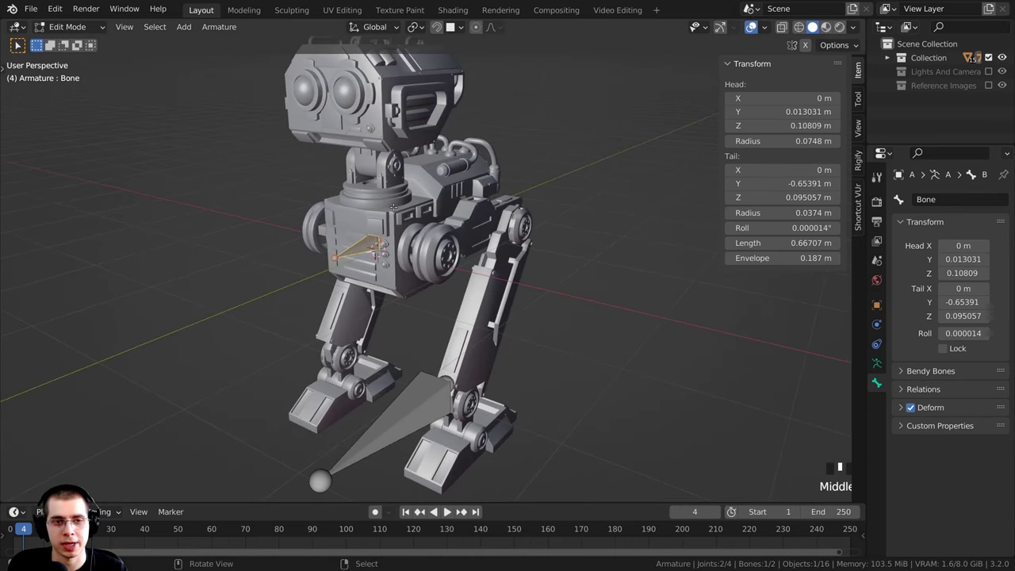
# Step: Rename the small torso bone as Body
pyautogui.press('F2')
pyautogui.press('BackSpace')
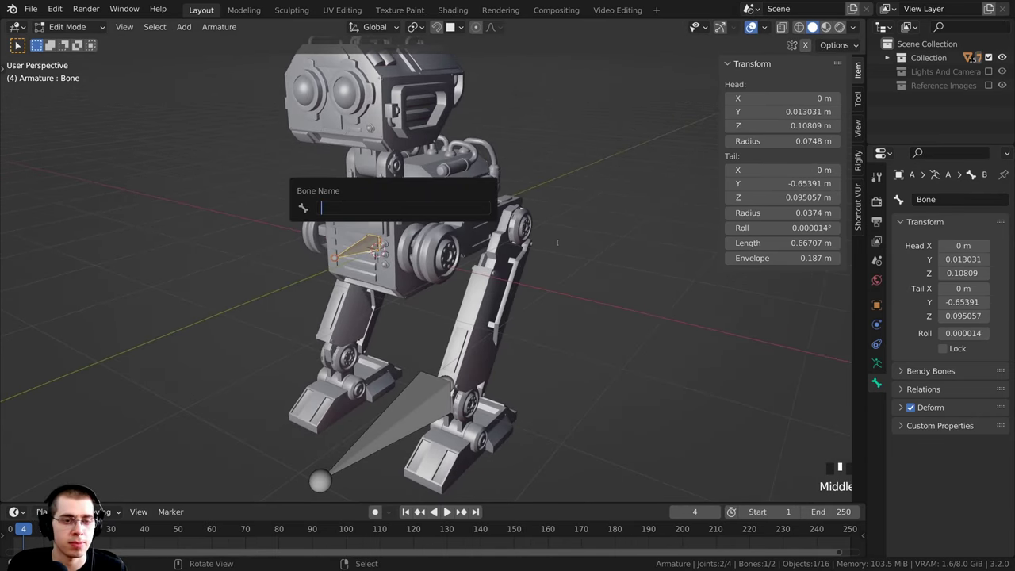
pyautogui.write('Body')
pyautogui.press('Return')
pyautogui.keyDown('shift'); pyautogui.moveTo(417, 405); pyautogui.dragTo(399, 356, button='middle'); pyautogui.keyUp('shift')
pyautogui.rightClick(400, 356)
pyautogui.press('g')
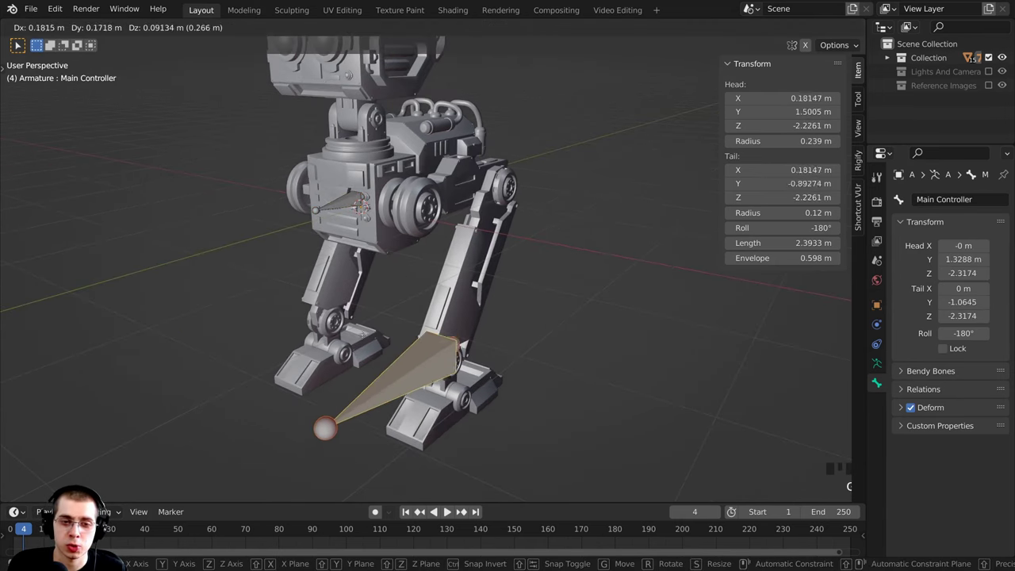
pyautogui.press('Escape')
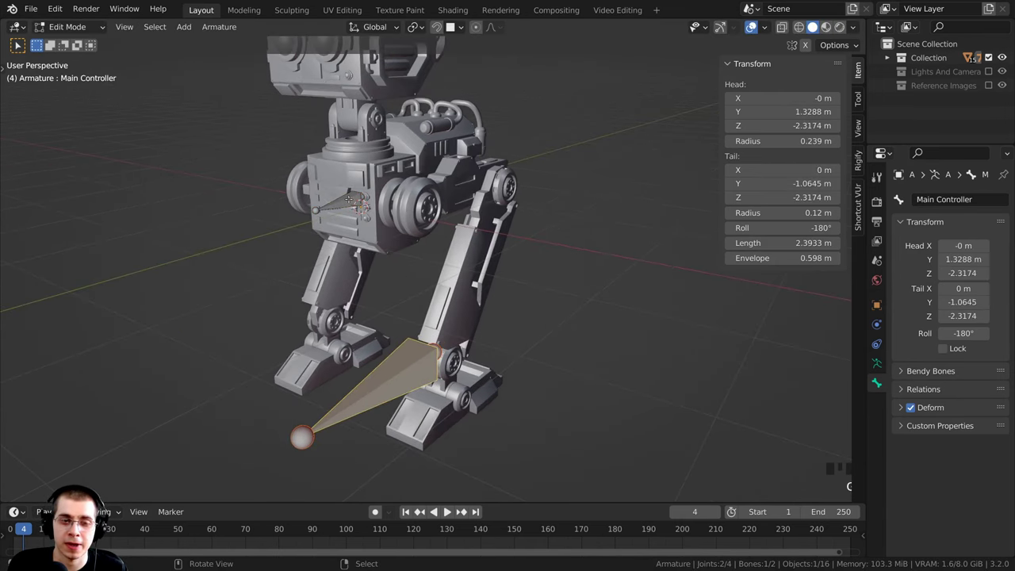
pyautogui.rightClick(353, 202)
pyautogui.rightClick(352, 201)
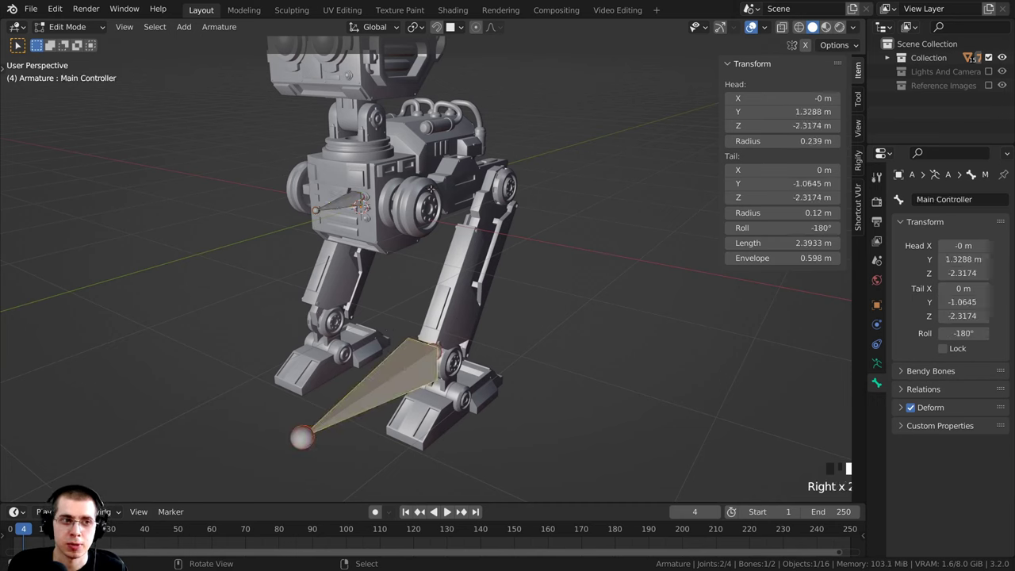
pyautogui.click(79, 30)
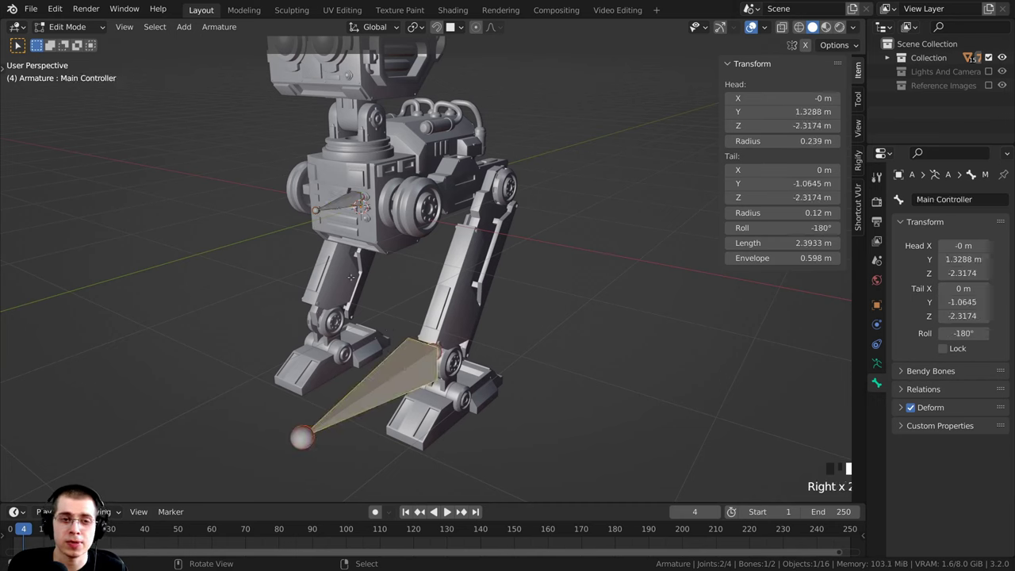
# Step: Parent the Body bone to the Main Controller bone with Keep Offset and check the relationship line between them
pyautogui.rightClick(351, 203)
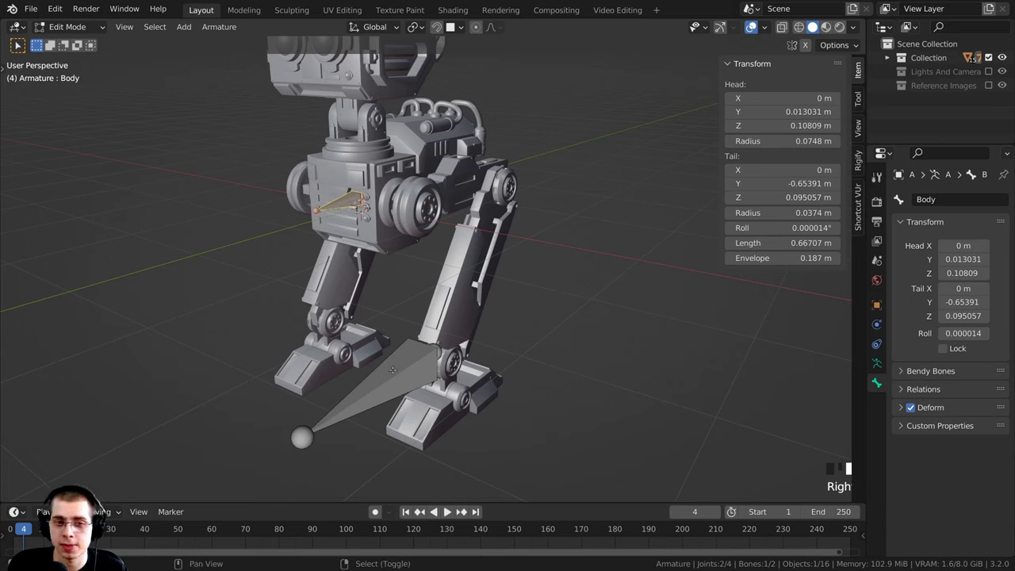
pyautogui.keyDown('shift'); pyautogui.rightClick(392, 370); pyautogui.keyUp('shift')
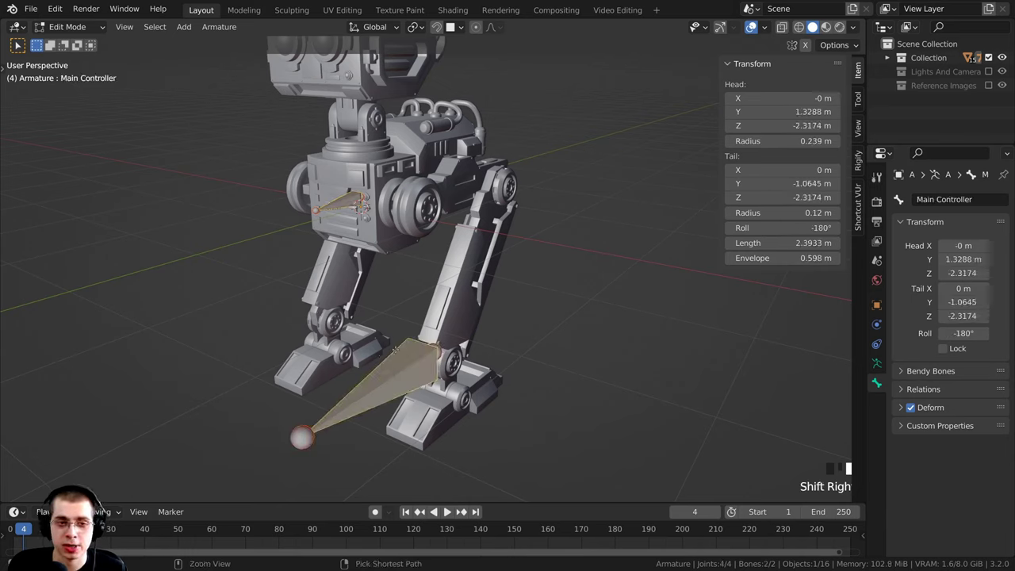
pyautogui.hotkey('ctrl', 'p')
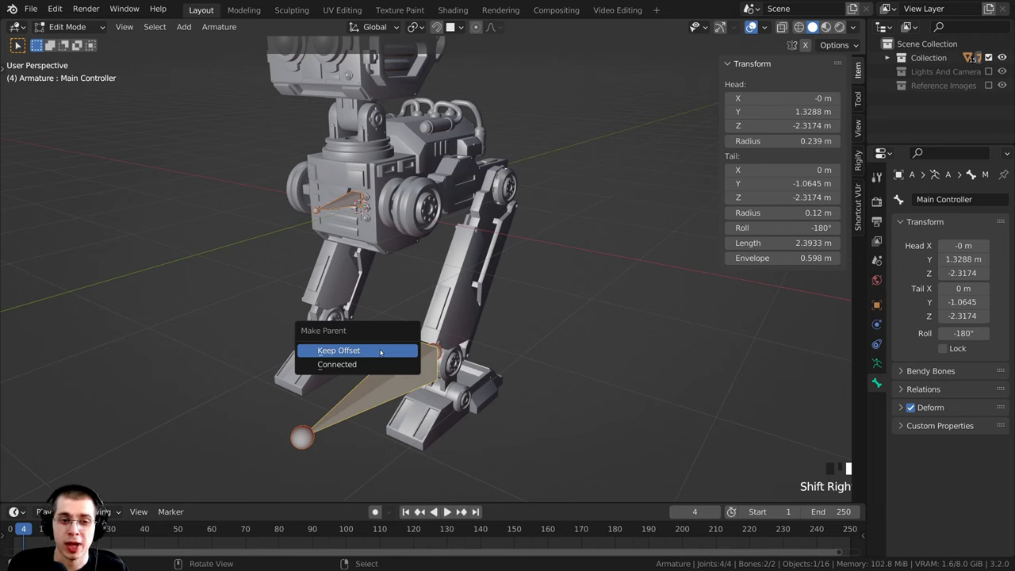
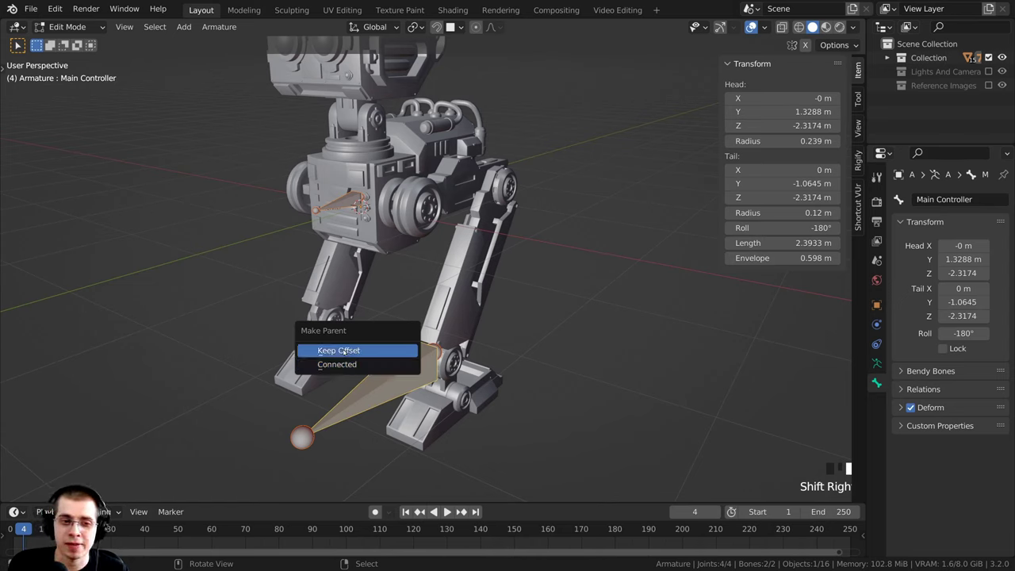
pyautogui.click(343, 350)
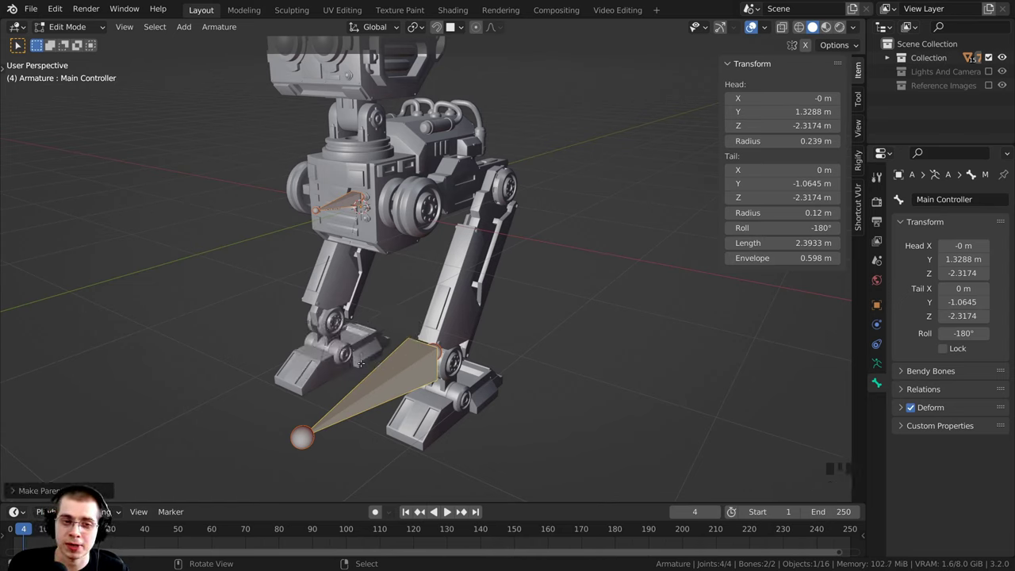
pyautogui.moveTo(343, 336); pyautogui.dragTo(373, 214, button='middle')
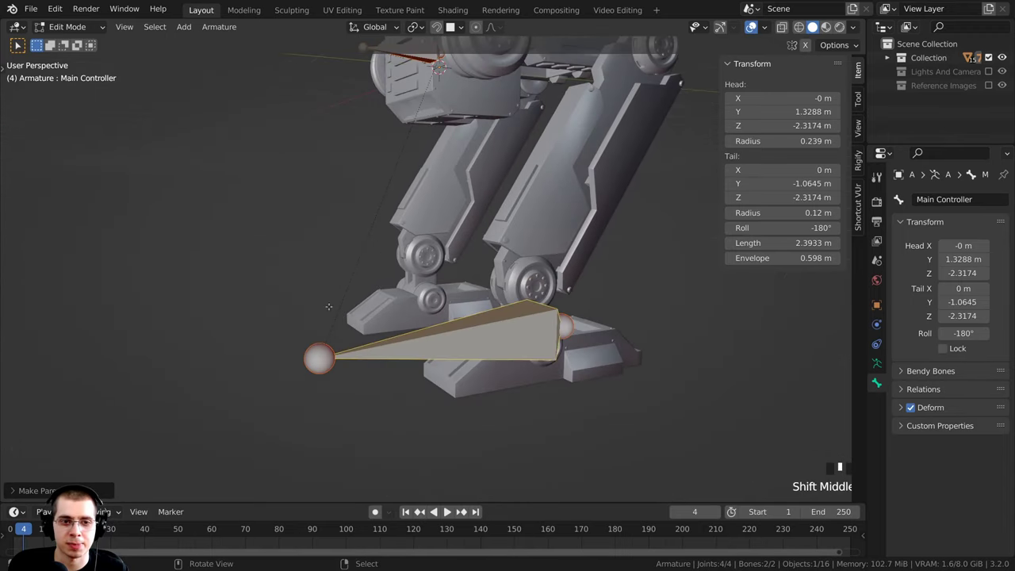
pyautogui.scroll(2, 349, 339)
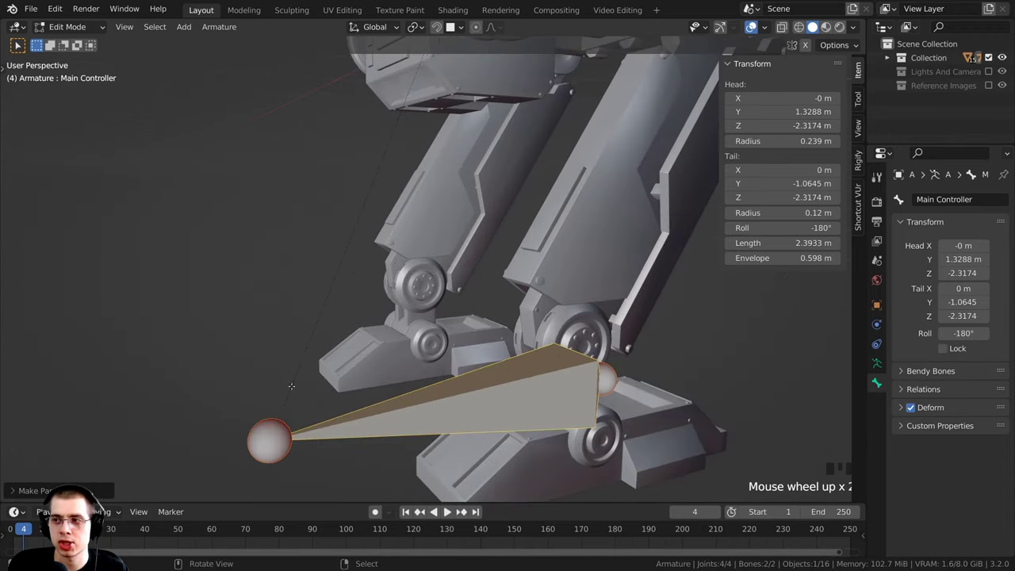
pyautogui.scroll(-5, 388, 314)
pyautogui.moveTo(440, 326); pyautogui.dragTo(456, 321, button='middle')
# Step: Switch the armature from Edit Mode to Pose Mode
pyautogui.press('Tab')
pyautogui.press('Tab')
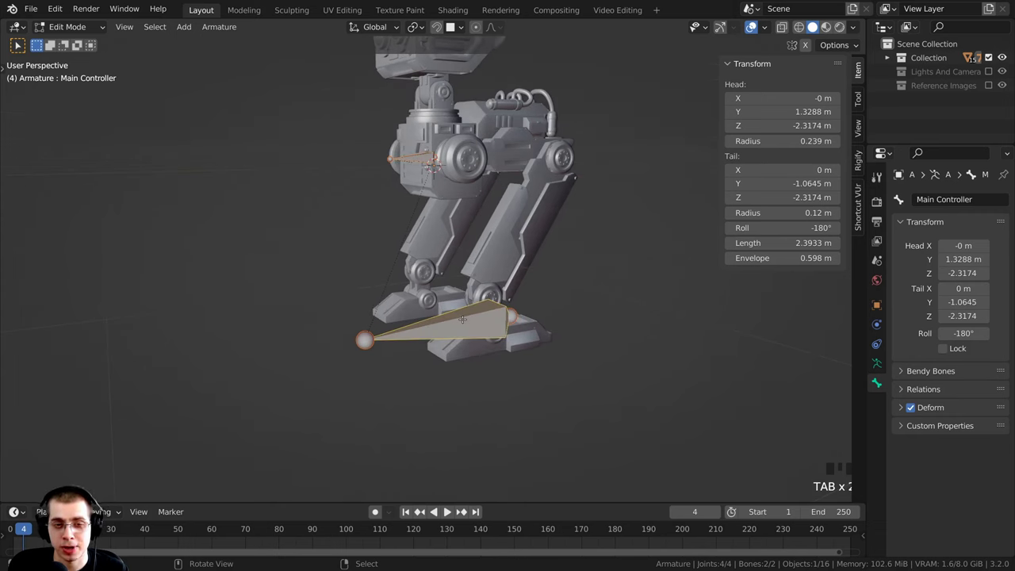
pyautogui.press('Tab')
pyautogui.click(68, 26)
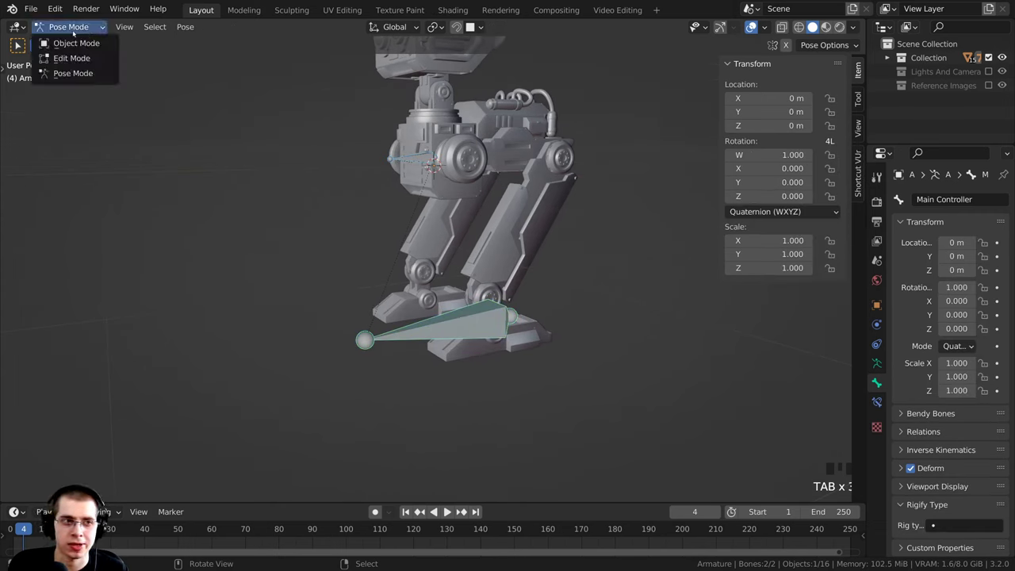
pyautogui.click(67, 73)
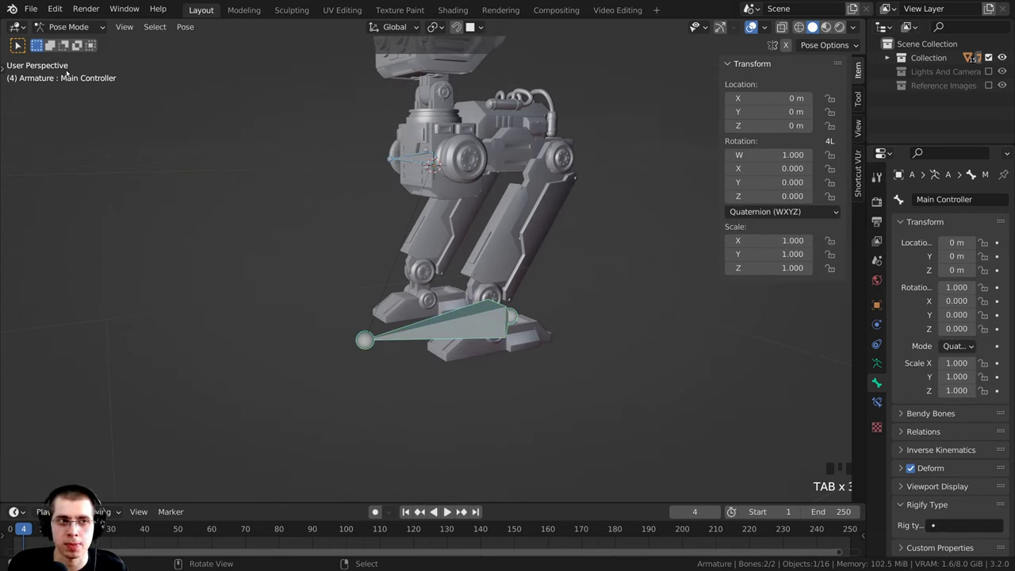
# Step: Test the parenting by trying to move the Main Controller bone and transform the Body bone, cancelling each transform
pyautogui.rightClick(491, 334)
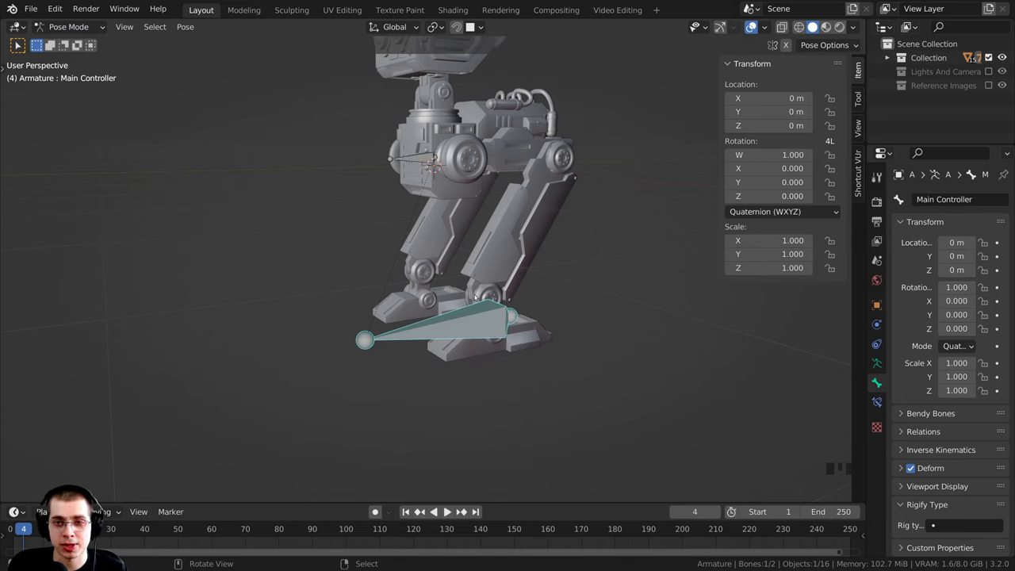
pyautogui.press('g')
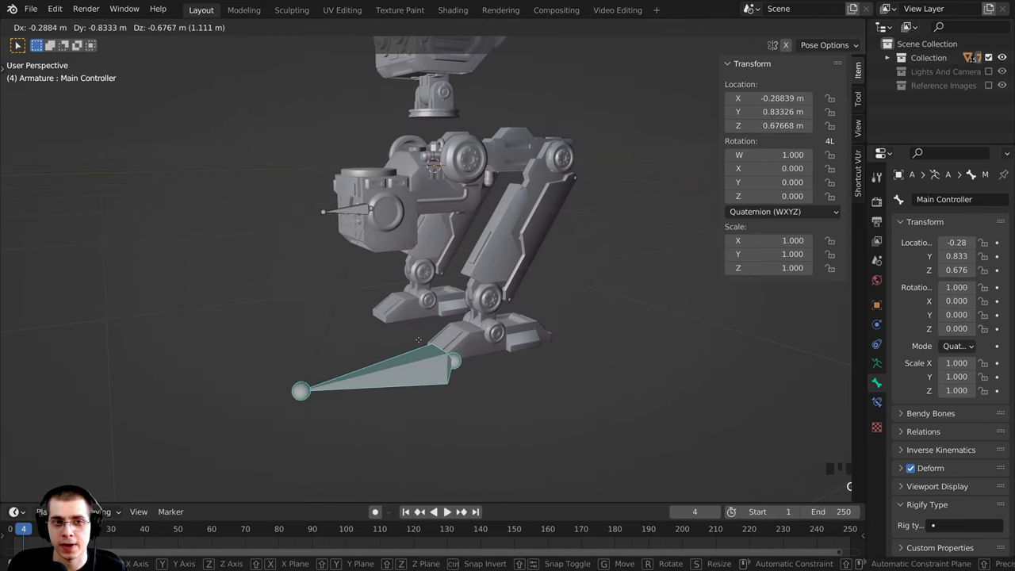
pyautogui.rightClick(419, 340)
pyautogui.rightClick(473, 127)
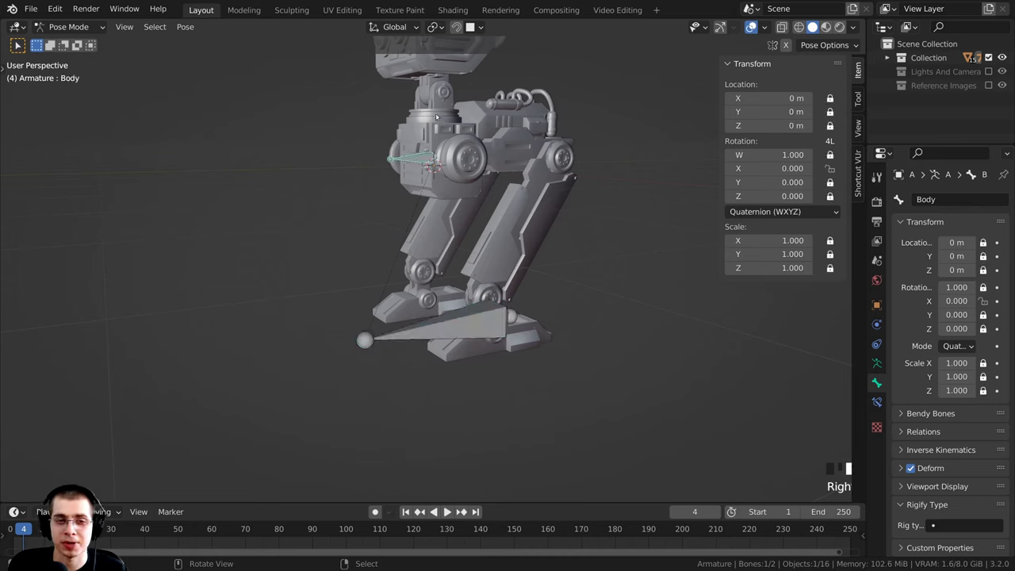
pyautogui.press('r')
pyautogui.rightClick(412, 210)
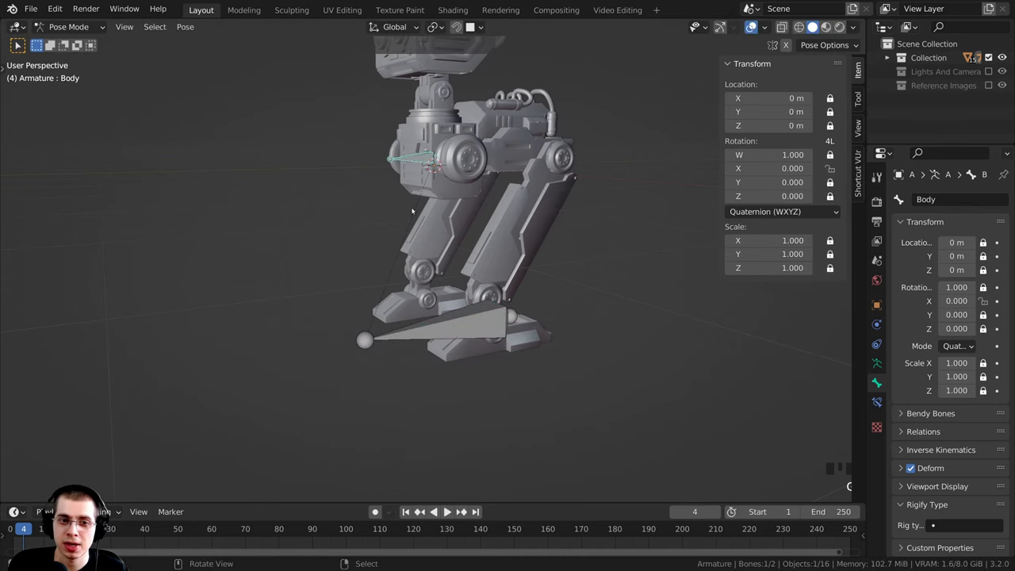
pyautogui.click(481, 302)
pyautogui.press('g')
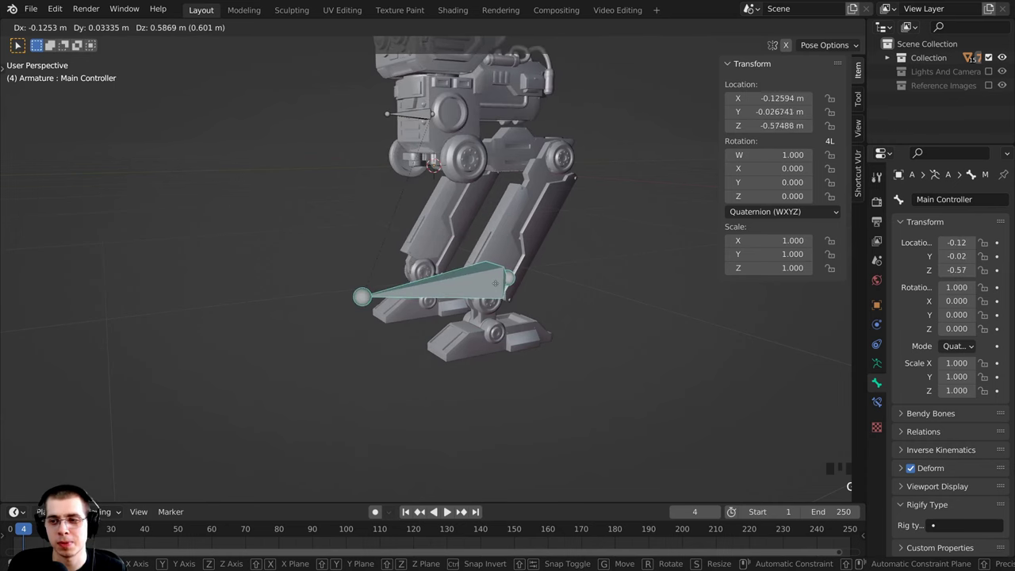
pyautogui.rightClick(544, 271)
pyautogui.press('g')
pyautogui.rightClick(512, 254)
# Step: Pose the Main Controller bone by tilting it, moving it to about X -0.72, Y 0.68, Z -0.48 m and scaling it to 1.17
pyautogui.keyDown('shift'); pyautogui.moveTo(512, 254); pyautogui.dragTo(540, 319, button='middle'); pyautogui.keyUp('shift')
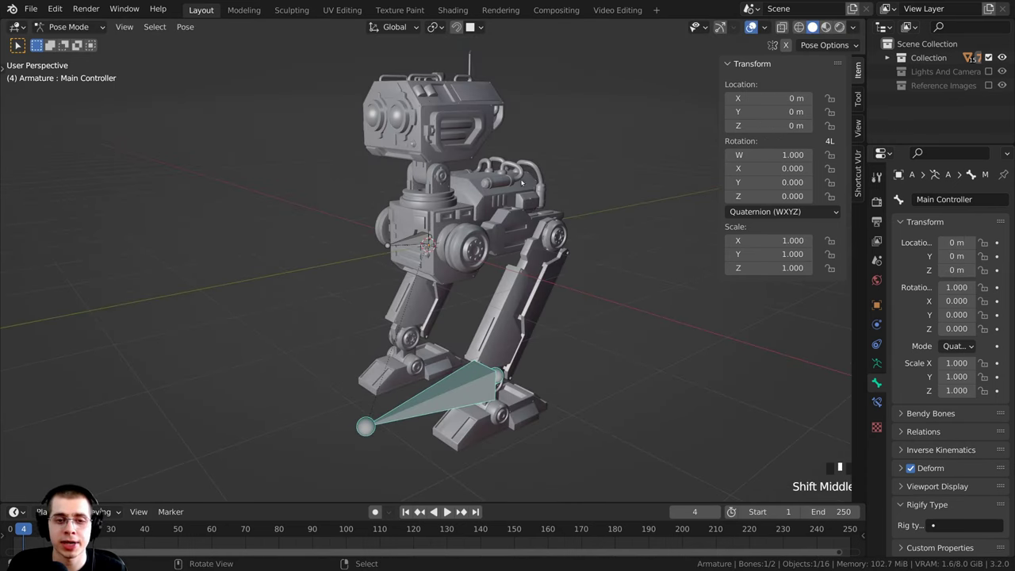
pyautogui.press('r')
pyautogui.click(435, 322)
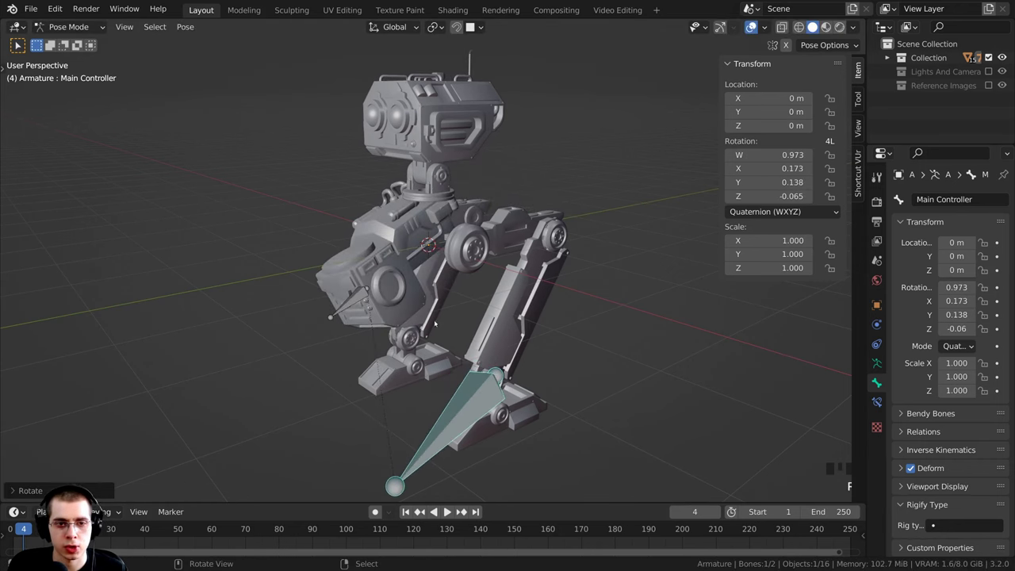
pyautogui.press('g')
pyautogui.click(373, 287)
pyautogui.press('s')
pyautogui.click(449, 281)
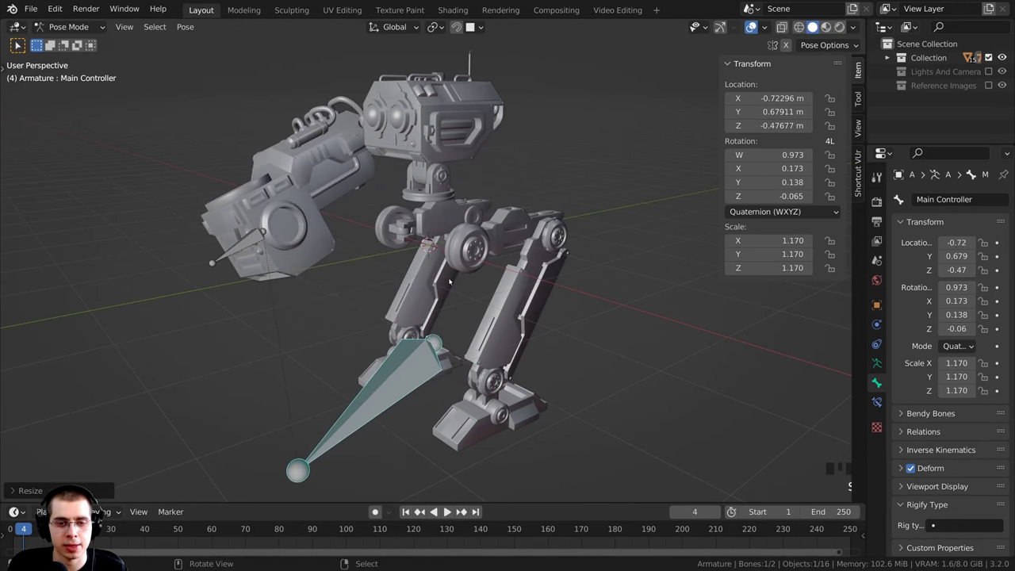
# Step: Rotate the Main Controller bone slightly, move it to about X -1.23, Y 1.17, Z -0.79 m and enlarge it further
pyautogui.press('r')
pyautogui.click(496, 298)
pyautogui.press('g')
pyautogui.click(439, 270)
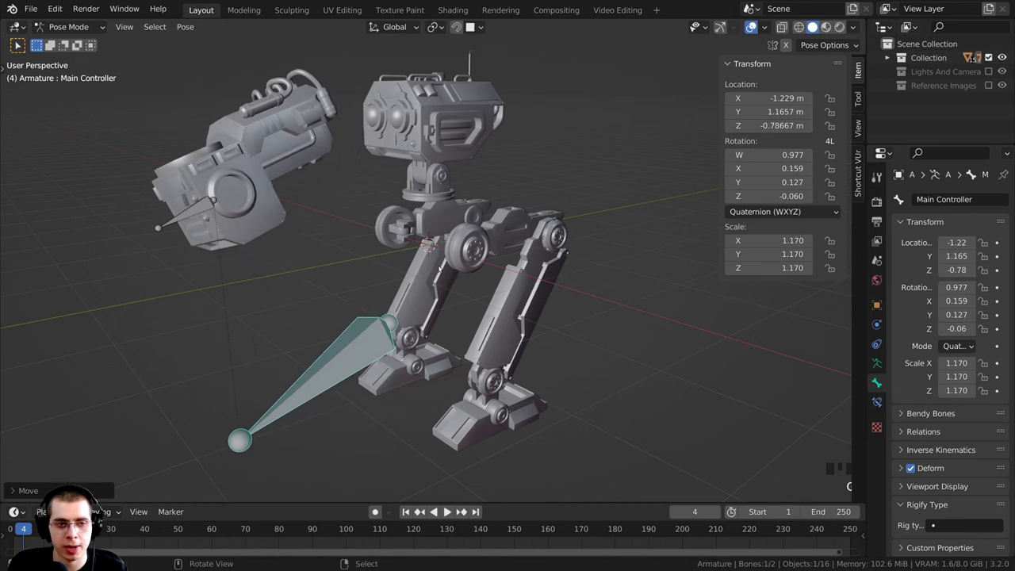
pyautogui.press('s')
pyautogui.click(337, 238)
# Step: Rotate the Body bone about its unlocked X axis to a quaternion X value of about 0.315
pyautogui.rightClick(171, 219)
pyautogui.rightClick(169, 205)
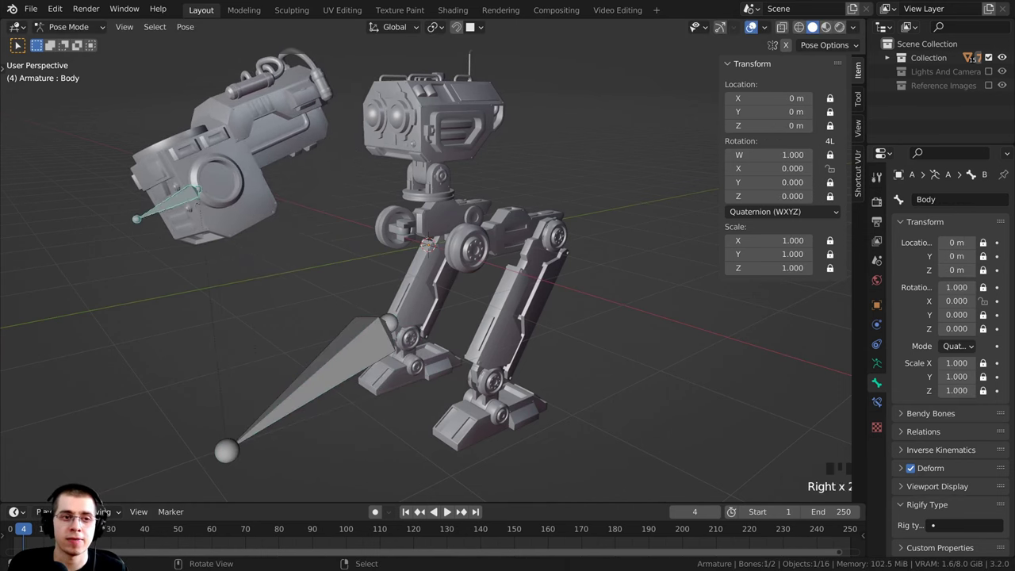
pyautogui.press('r')
pyautogui.click(270, 115)
# Step: Look over the posed armature and deselect all of its bones
pyautogui.scroll(-2, 459, 284)
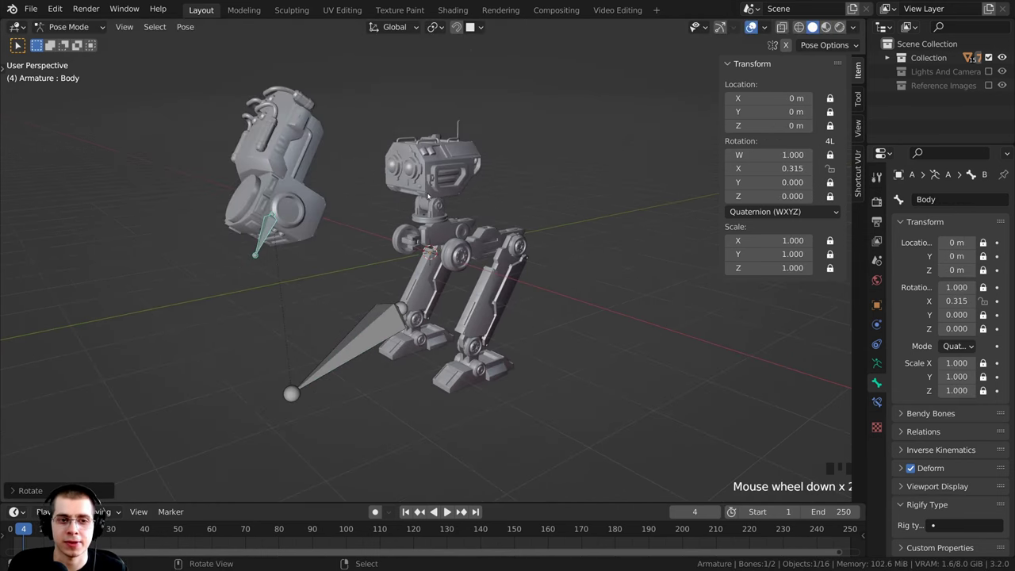
pyautogui.moveTo(428, 196); pyautogui.dragTo(240, 180, button='middle')
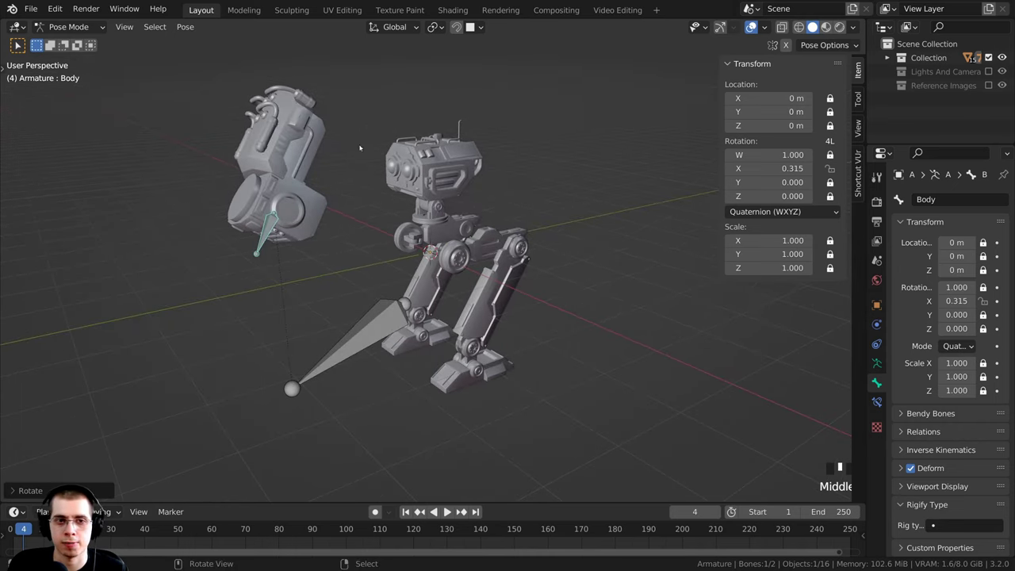
pyautogui.scroll(1, 359, 148)
pyautogui.moveTo(359, 148); pyautogui.dragTo(386, 143, button='middle')
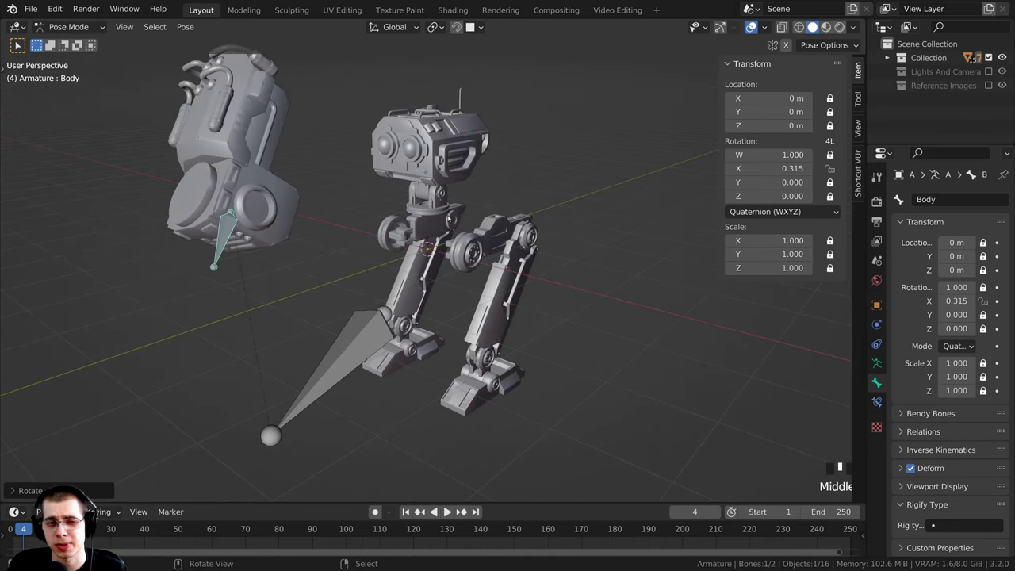
pyautogui.moveTo(449, 218)
pyautogui.keyDown('shift'); pyautogui.mouseDown(button='middle')
pyautogui.moveTo(466, 233)
pyautogui.moveTo(444, 225)
pyautogui.mouseUp(button='middle'); pyautogui.keyUp('shift')
pyautogui.press('a')
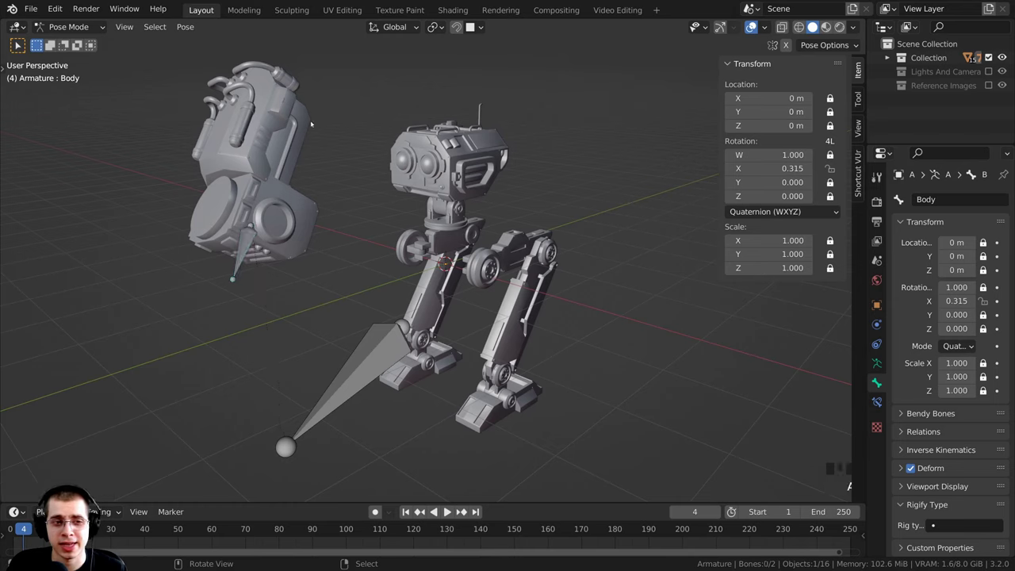
# Step: Clear both bones' rotation and try rotating the Main Controller bone to a quaternion of about W 0.767, X 0.422, Y 0.436, Z -0.206
pyautogui.press('a')
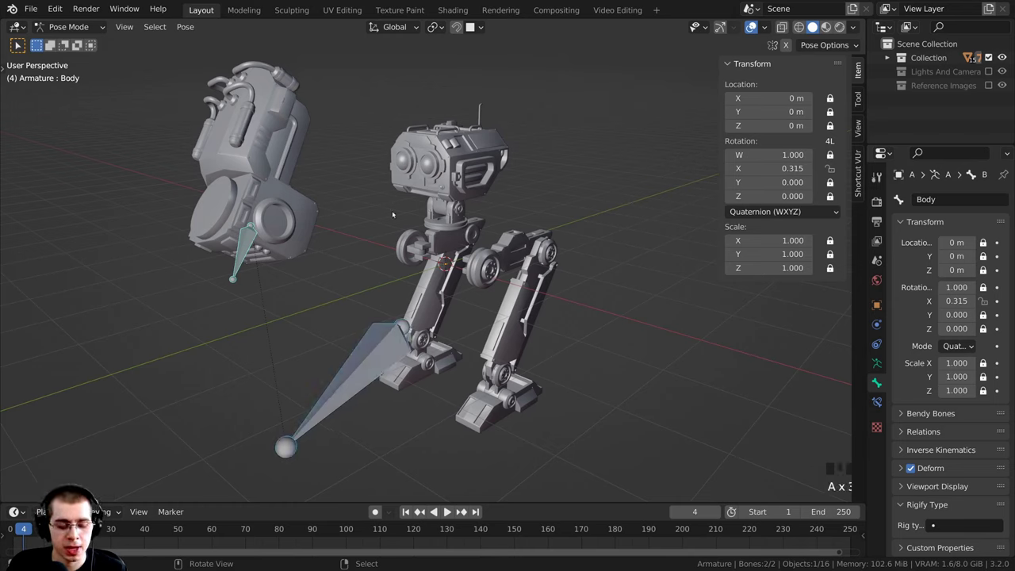
pyautogui.hotkey('alt', 'r')
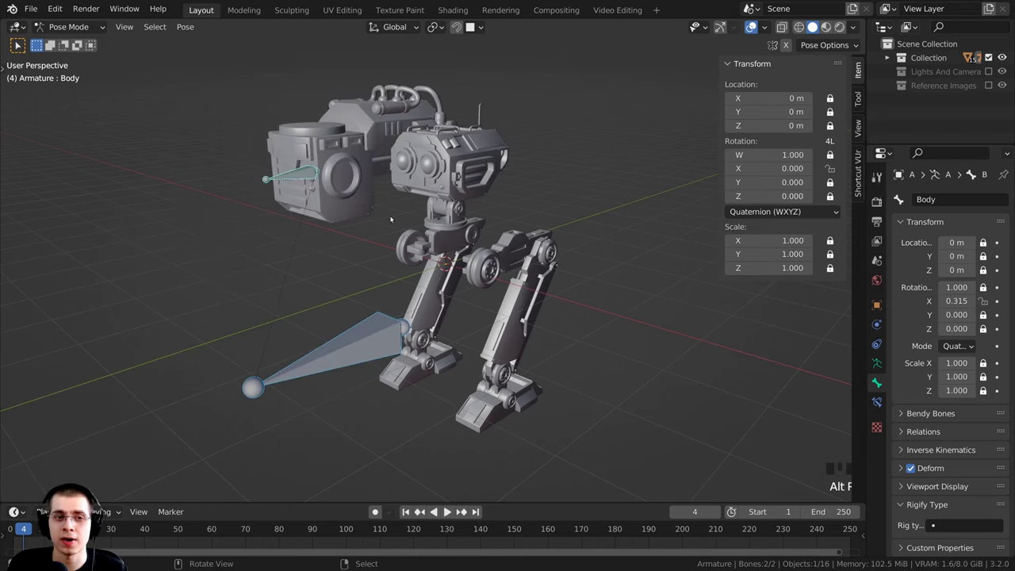
pyautogui.press('r')
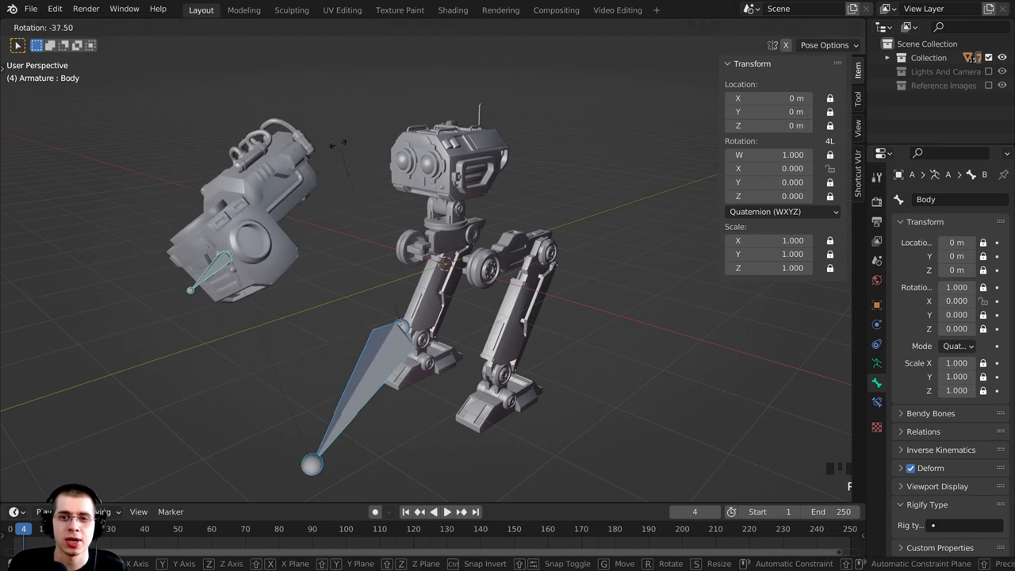
pyautogui.click(598, 185)
pyautogui.rightClick(365, 374)
pyautogui.press('r')
pyautogui.click(412, 384)
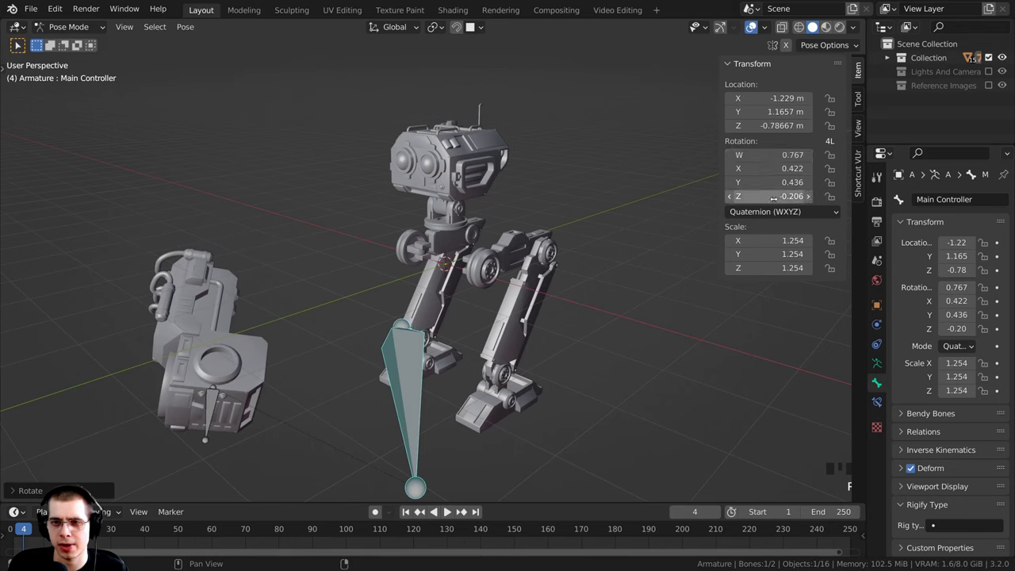
# Step: Reset the rotation, location and scale of all armature bones to their rest pose
pyautogui.press('a')
pyautogui.press('a')
pyautogui.press('a')
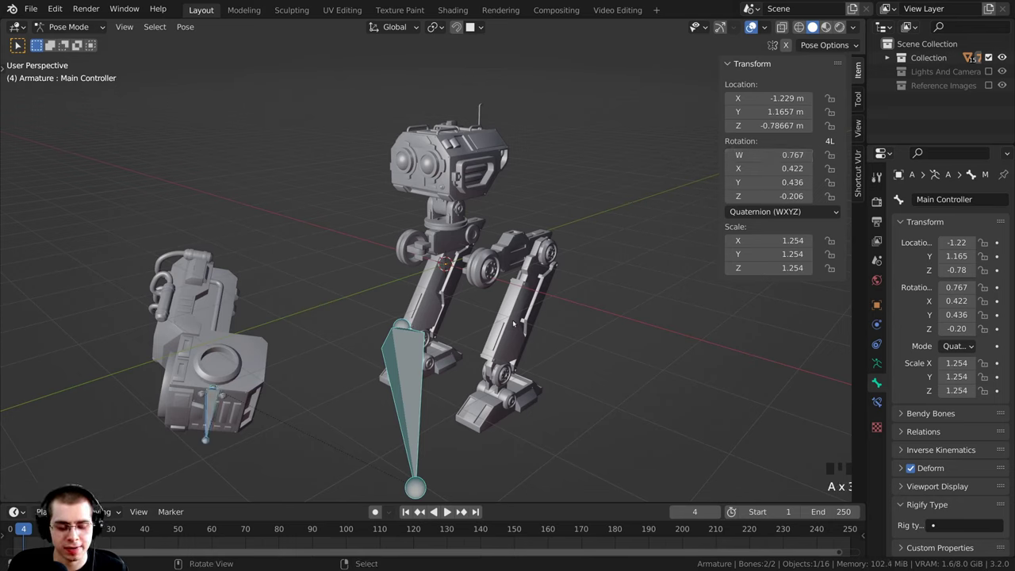
pyautogui.hotkey('alt', 'r')
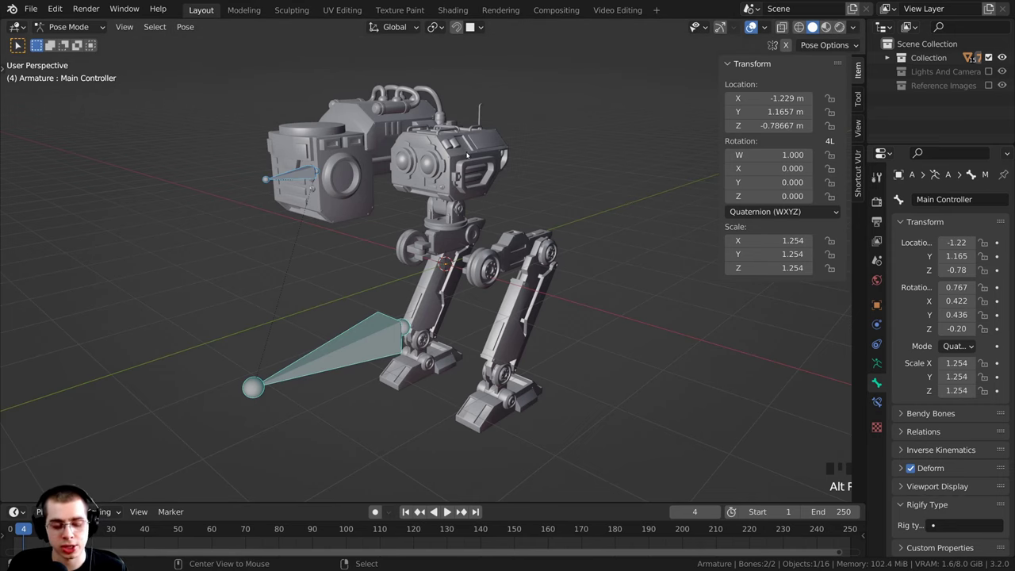
pyautogui.hotkey('alt', 'g')
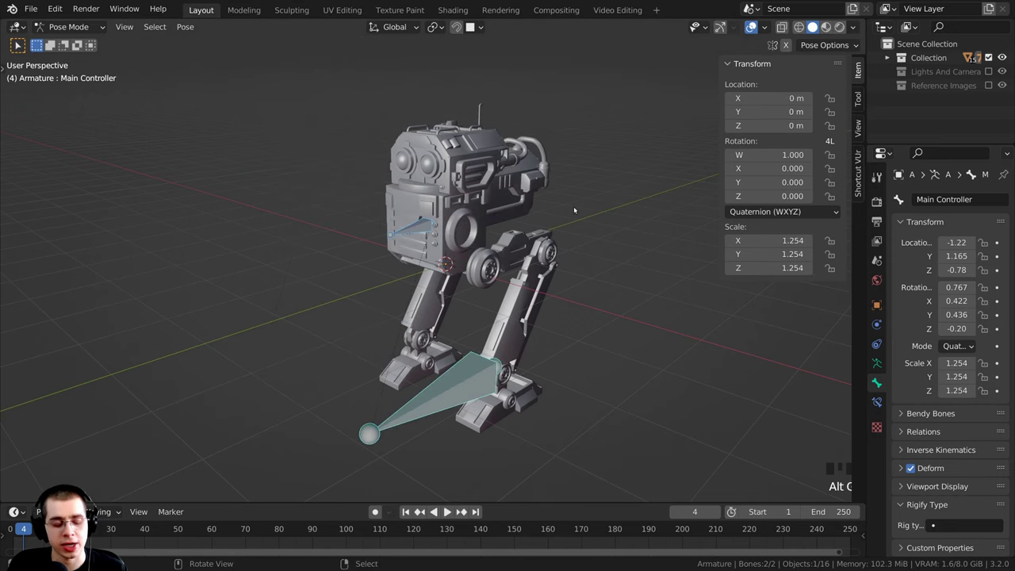
pyautogui.moveTo(532, 216); pyautogui.dragTo(559, 252, button='middle')
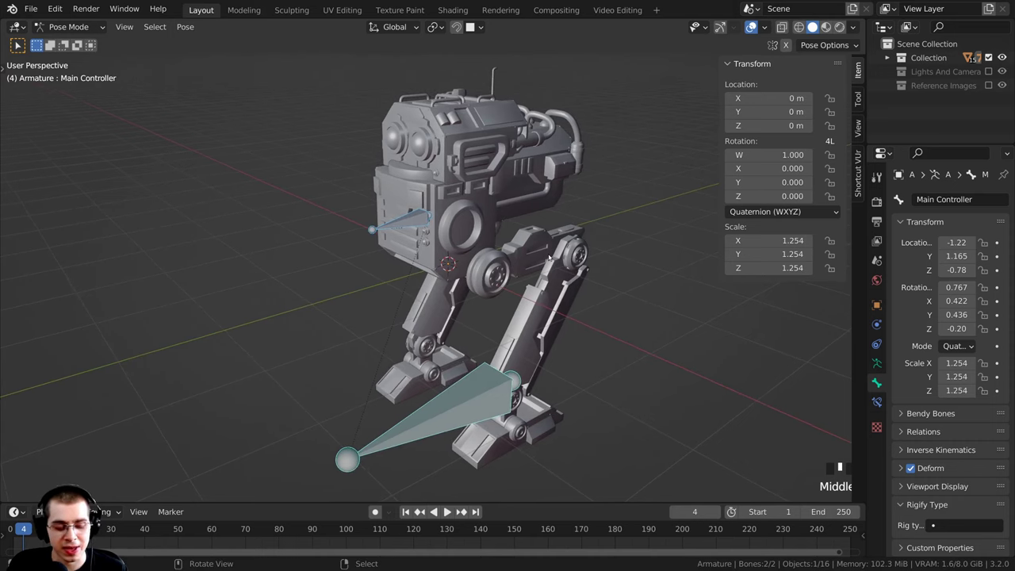
pyautogui.hotkey('alt', 's')
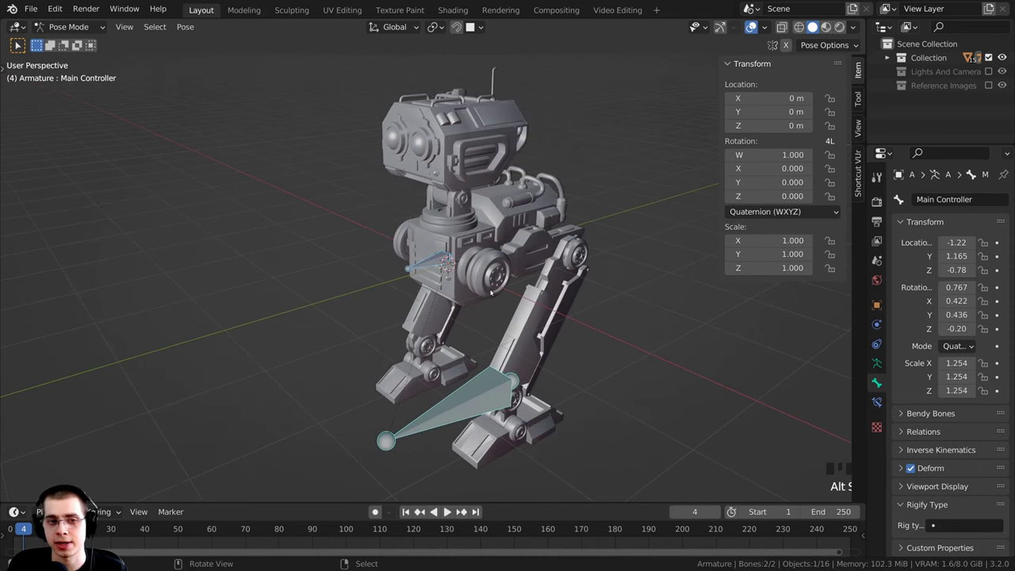
# Step: Enter Edit Mode on the armature, reset the 3D cursor to the world origin and add a new bone there
pyautogui.moveTo(529, 289); pyautogui.dragTo(479, 180, button='middle')
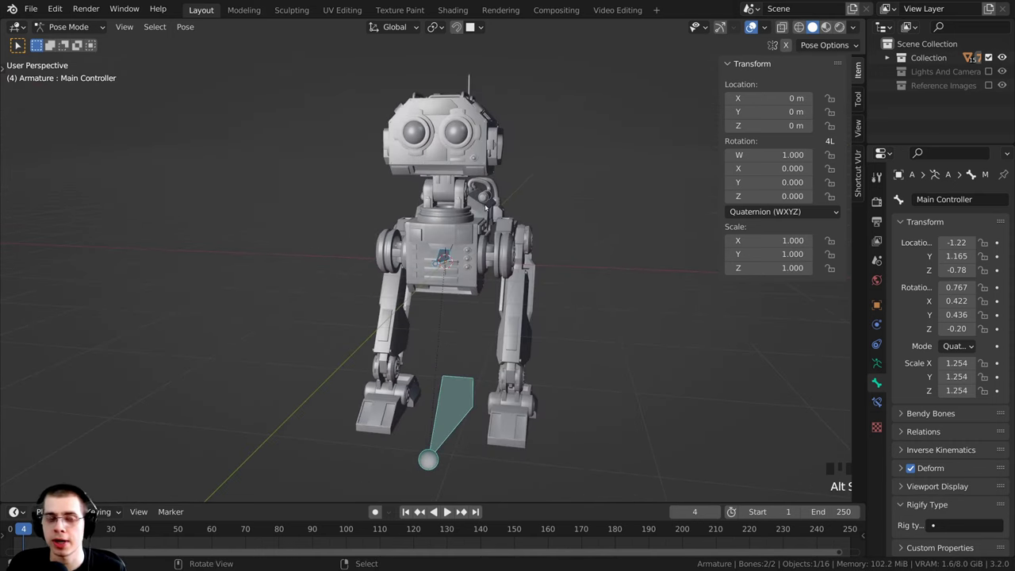
pyautogui.moveTo(493, 227); pyautogui.dragTo(450, 311, button='middle')
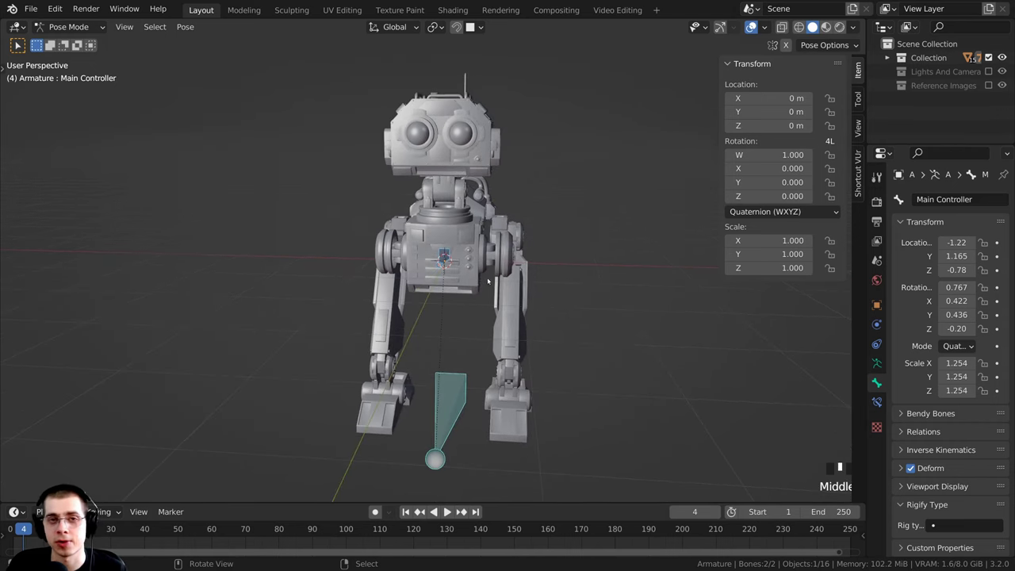
pyautogui.keyDown('shift'); pyautogui.moveTo(487, 279); pyautogui.dragTo(450, 254, button='middle'); pyautogui.keyUp('shift')
pyautogui.scroll(2, 485, 289)
pyautogui.scroll(2, 449, 253)
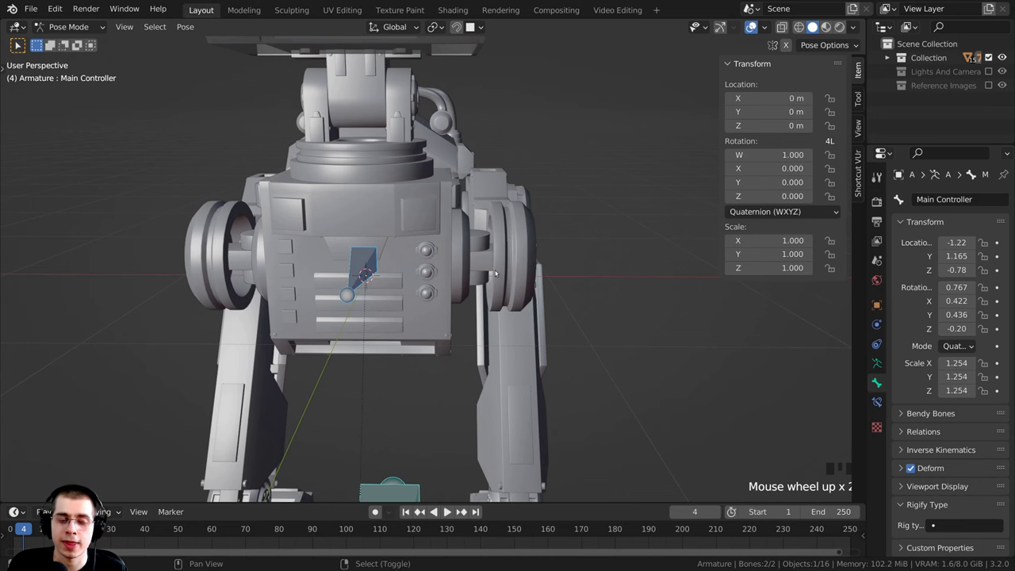
pyautogui.keyDown('shift'); pyautogui.moveTo(506, 240); pyautogui.dragTo(398, 249, button='middle'); pyautogui.keyUp('shift')
pyautogui.scroll(-2, 444, 246)
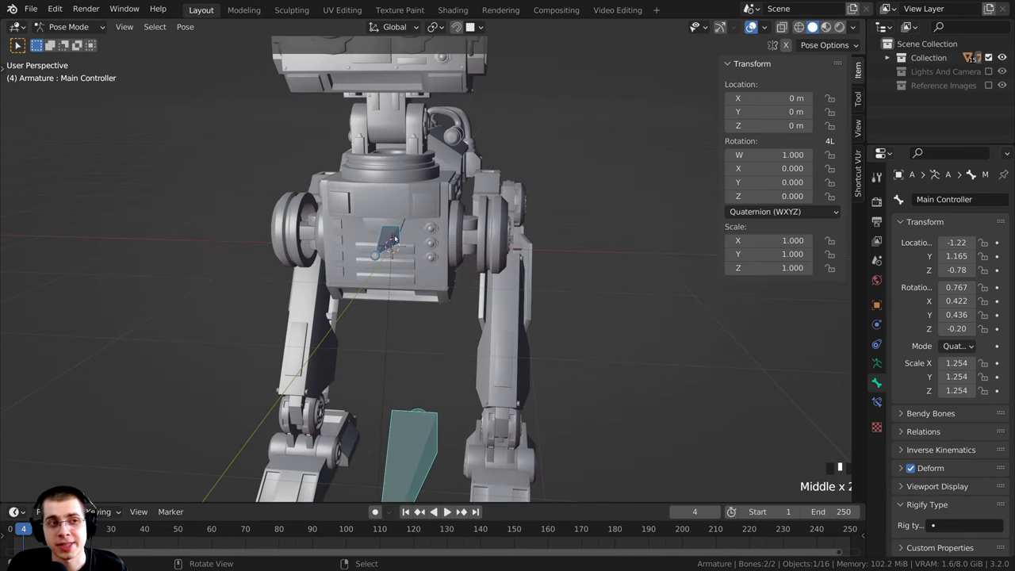
pyautogui.press('Tab')
pyautogui.scroll(1, 398, 204)
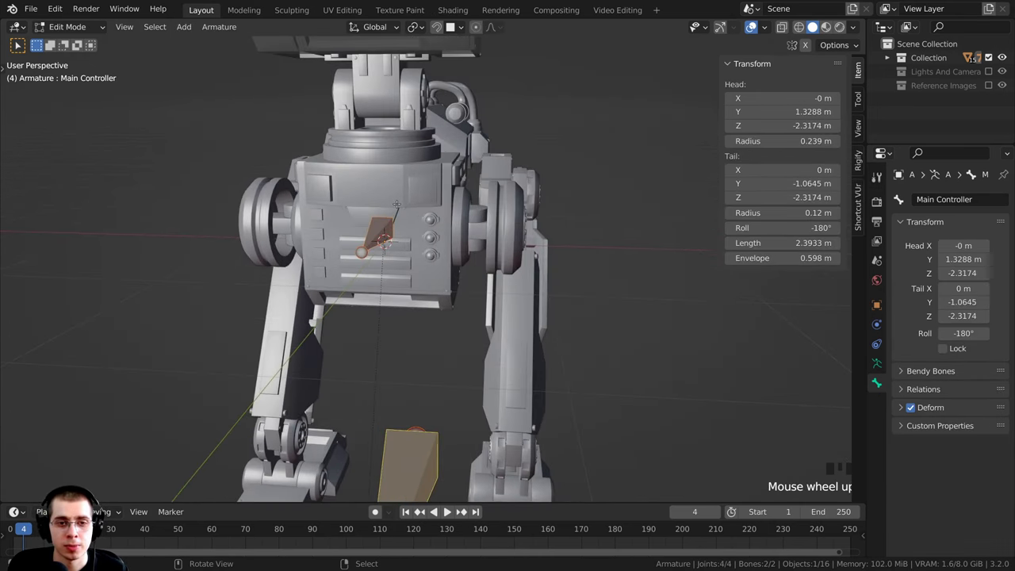
pyautogui.hotkey('shift', 'c')
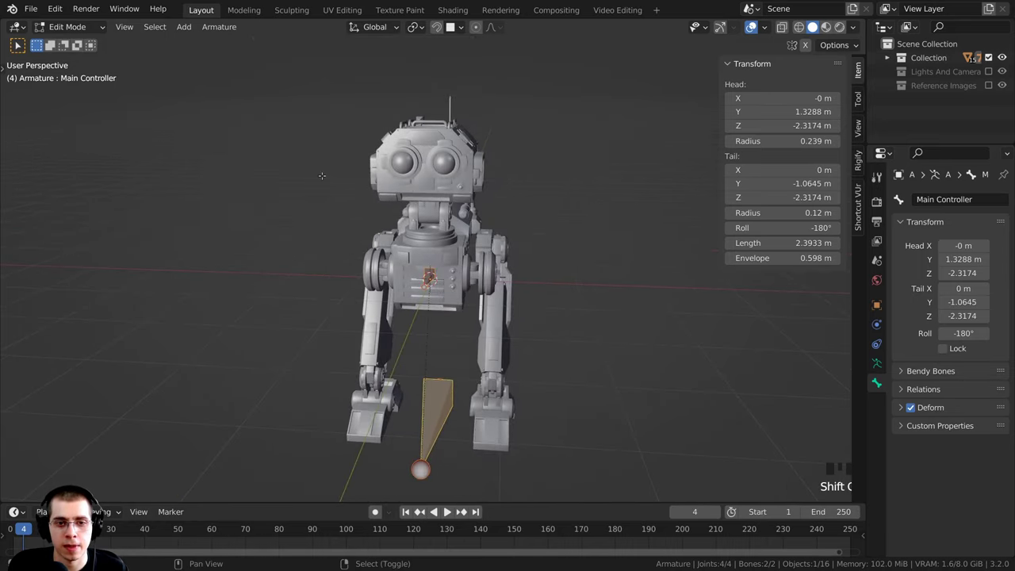
pyautogui.keyDown('shift'); pyautogui.moveTo(470, 244); pyautogui.dragTo(438, 238, button='middle'); pyautogui.keyUp('shift')
pyautogui.hotkey('shift', 'a')
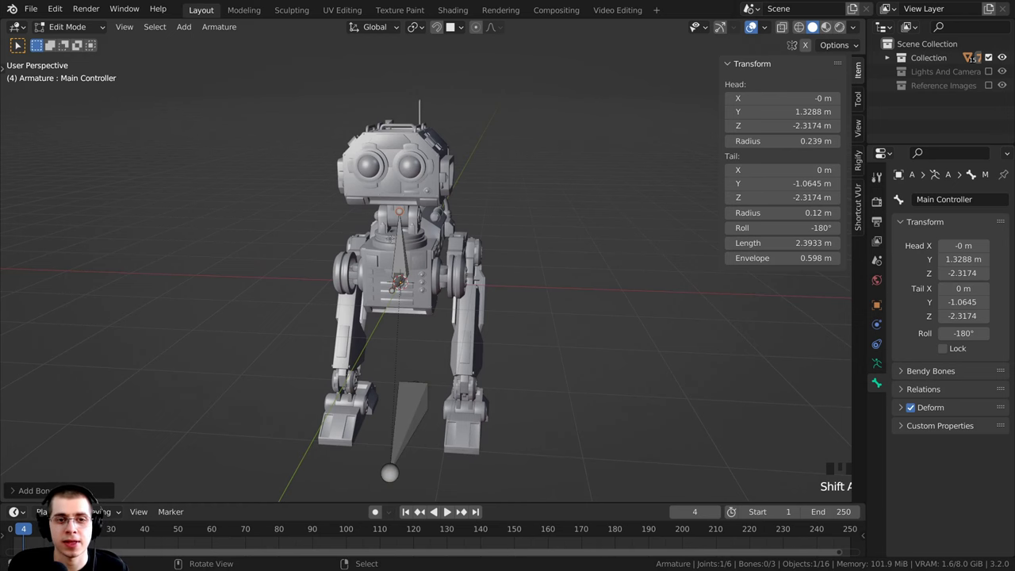
# Step: Select the whole new bone and move it along the X axis to about 1.078 m, beside the robot's hip
pyautogui.scroll(2, 437, 238)
pyautogui.moveTo(436, 248); pyautogui.dragTo(431, 242, button='middle')
pyautogui.rightClick(432, 242)
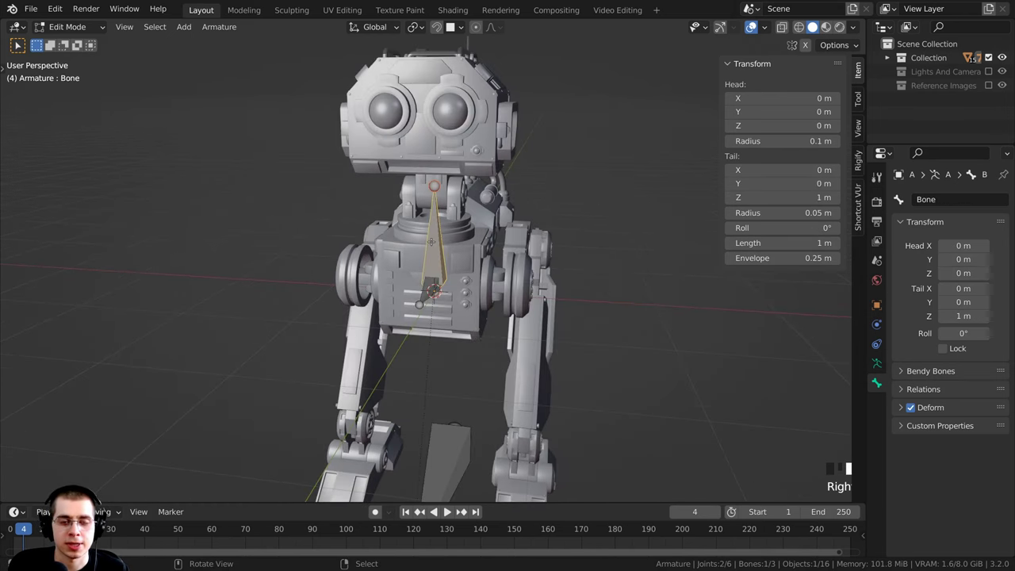
pyautogui.press('g')
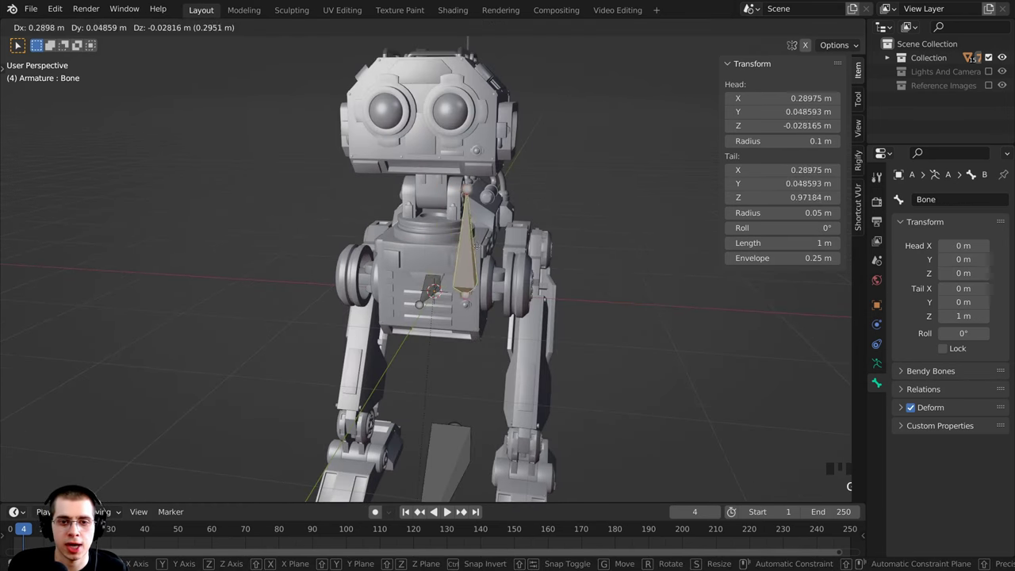
pyautogui.press('x')
pyautogui.click(560, 255)
# Step: Select the Body bone and examine its placement relative to the new bone and the hip joint
pyautogui.keyDown('shift'); pyautogui.moveTo(560, 254); pyautogui.dragTo(513, 240, button='middle'); pyautogui.keyUp('shift')
pyautogui.scroll(2, 476, 246)
pyautogui.moveTo(444, 245); pyautogui.dragTo(480, 237, button='middle')
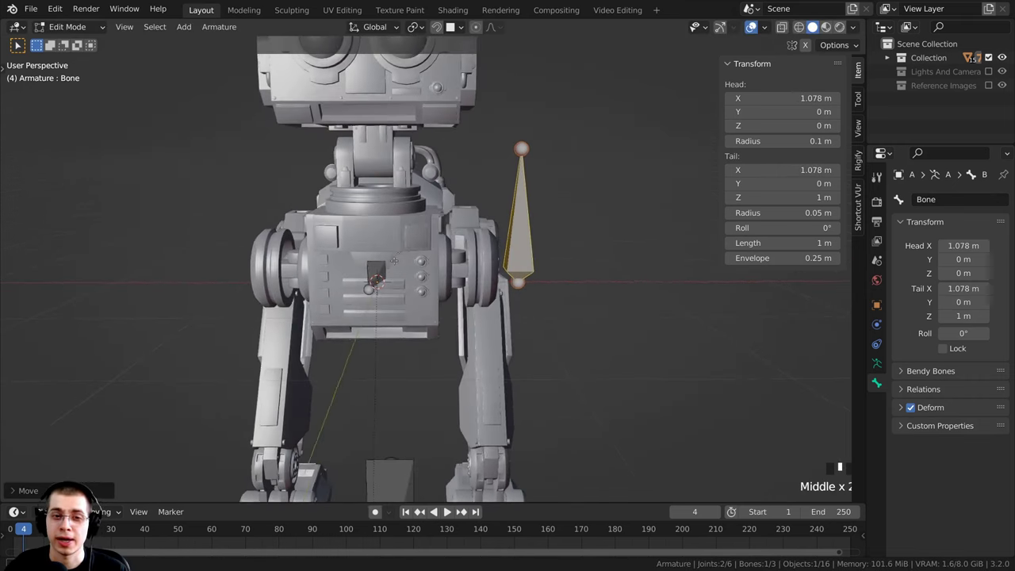
pyautogui.scroll(2, 412, 254)
pyautogui.moveTo(396, 254); pyautogui.dragTo(360, 255, button='middle')
pyautogui.rightClick(363, 257)
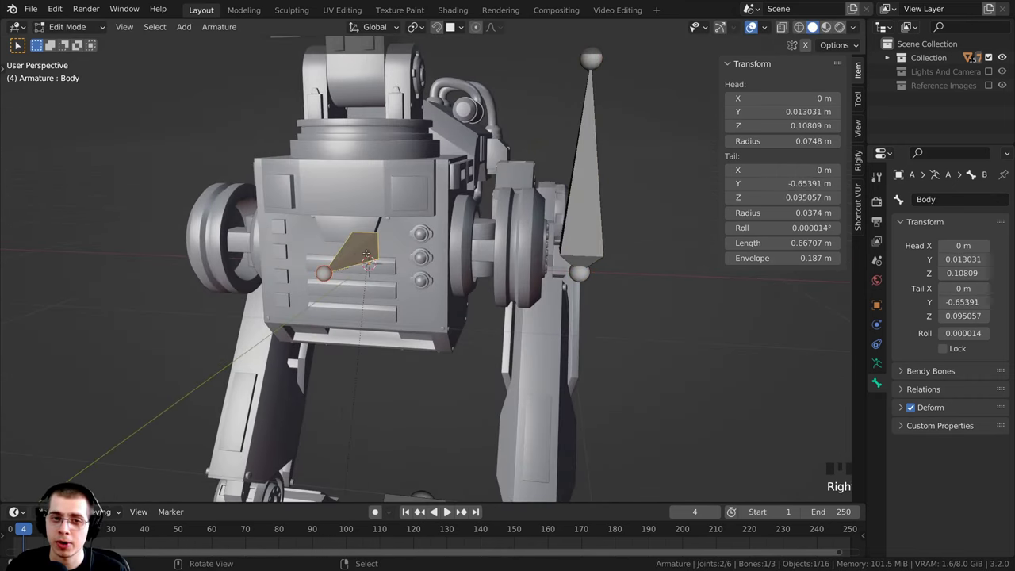
pyautogui.scroll(2, 460, 227)
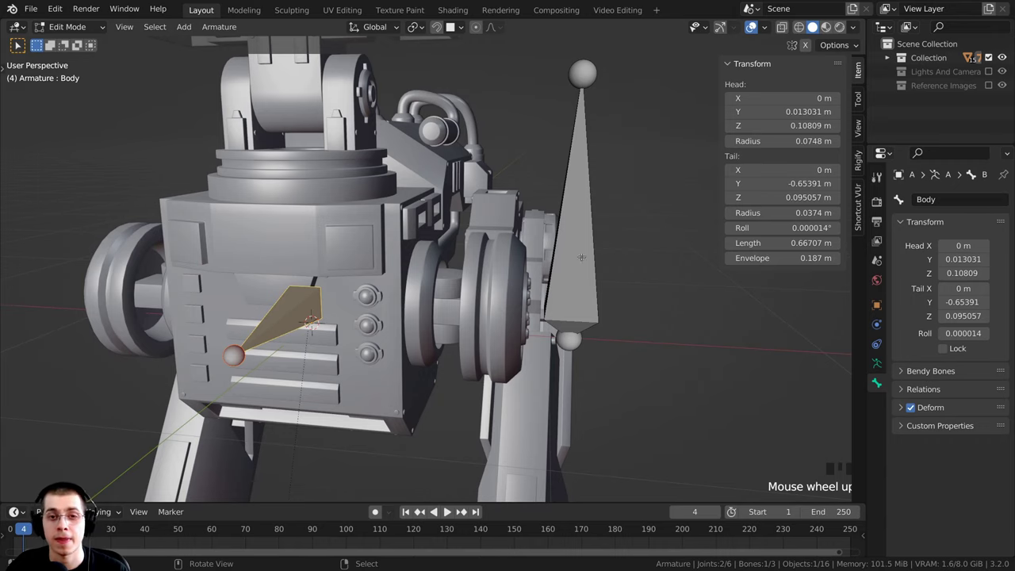
pyautogui.keyDown('shift'); pyautogui.moveTo(473, 282); pyautogui.dragTo(474, 246, button='middle'); pyautogui.keyUp('shift')
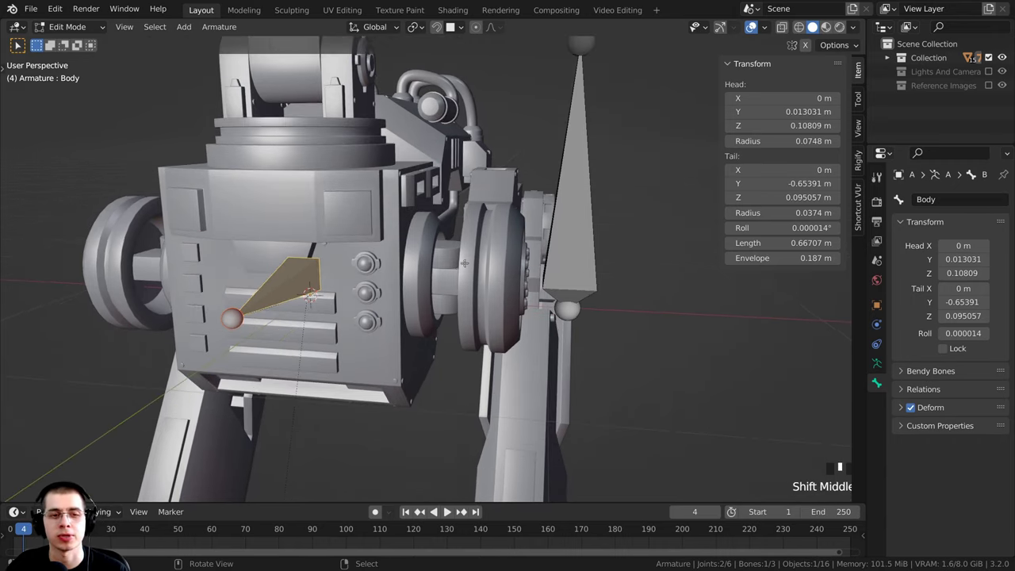
# Step: Switch the armature to Object Mode and deselect everything
pyautogui.hotkey('ctrl', 'Tab')
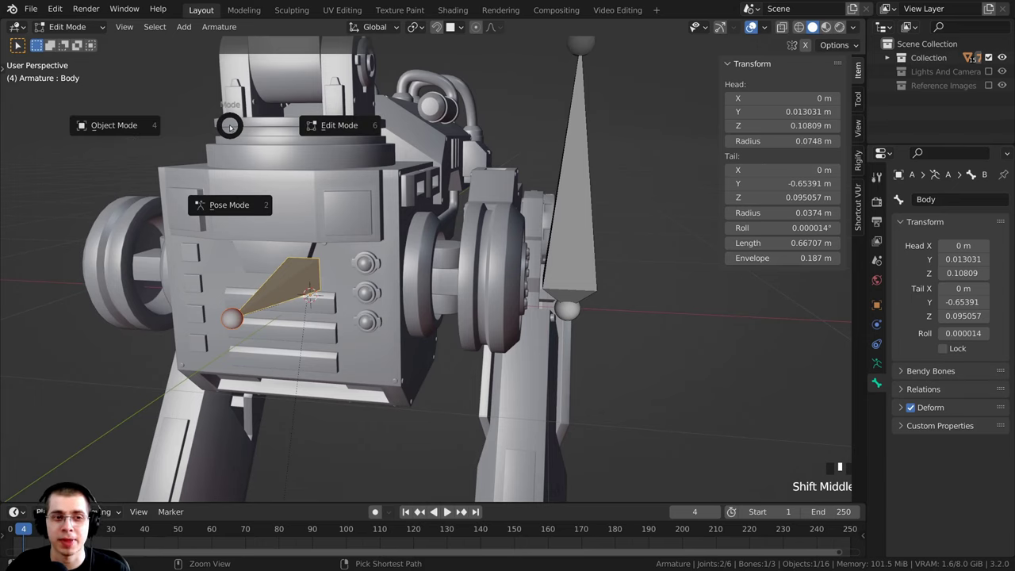
pyautogui.click(115, 125)
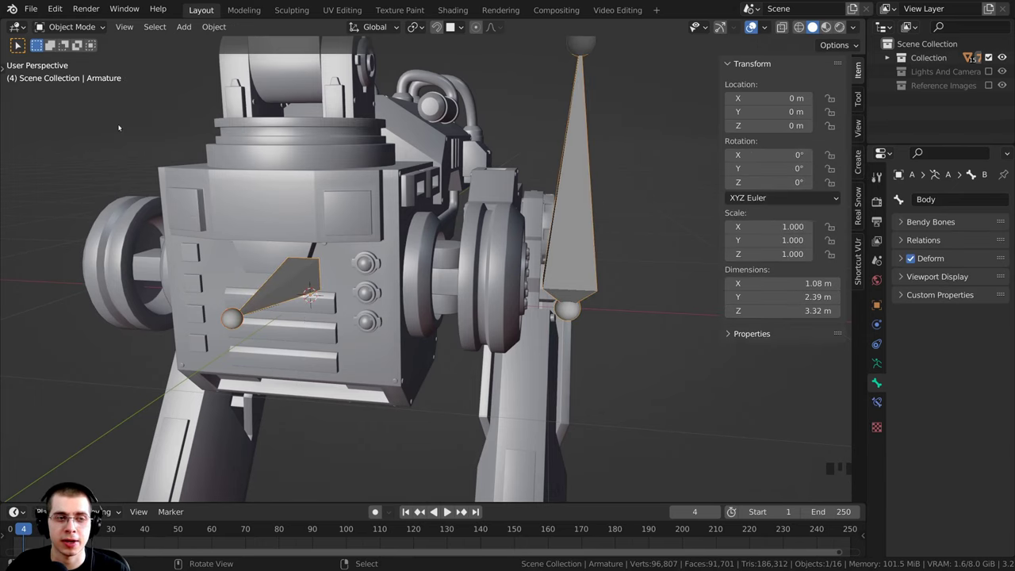
pyautogui.click(58, 28)
pyautogui.click(63, 44)
pyautogui.keyDown('shift'); pyautogui.moveTo(415, 287); pyautogui.dragTo(389, 281, button='middle'); pyautogui.keyUp('shift')
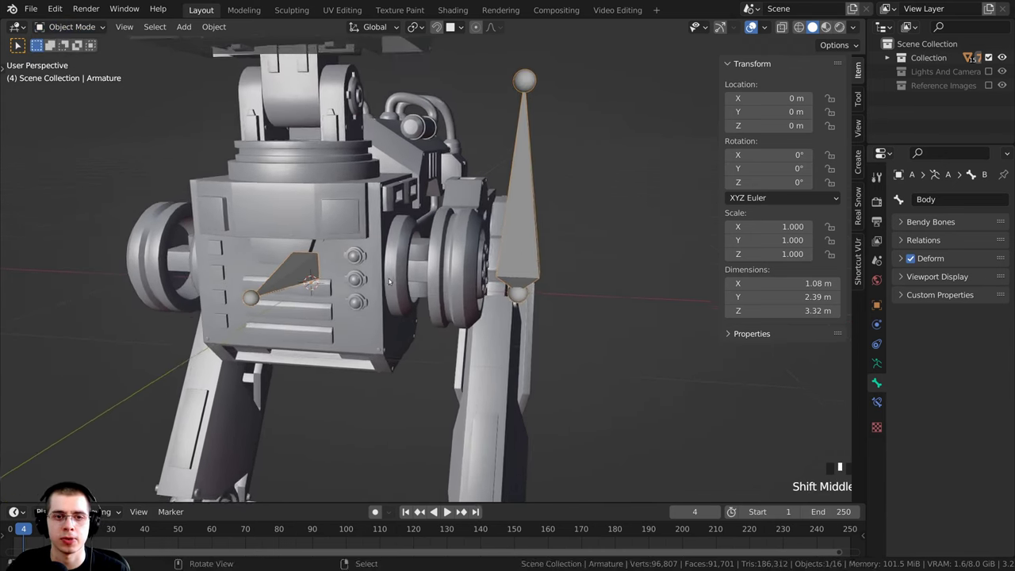
pyautogui.click(450, 276)
pyautogui.hotkey('alt', 'a')
# Step: Check which parts make up the right hip joint and hide the Upper Leg Right object covering it
pyautogui.scroll(4, 445, 253)
pyautogui.moveTo(435, 209); pyautogui.dragTo(403, 218, button='middle')
pyautogui.rightClick(427, 210)
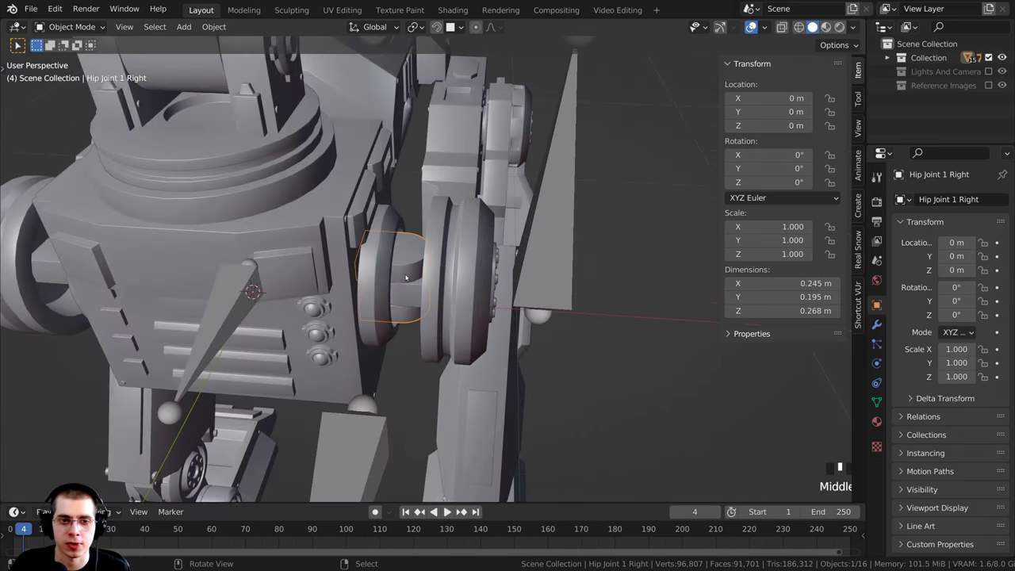
pyautogui.rightClick(403, 218)
pyautogui.moveTo(448, 305); pyautogui.dragTo(430, 200, button='middle')
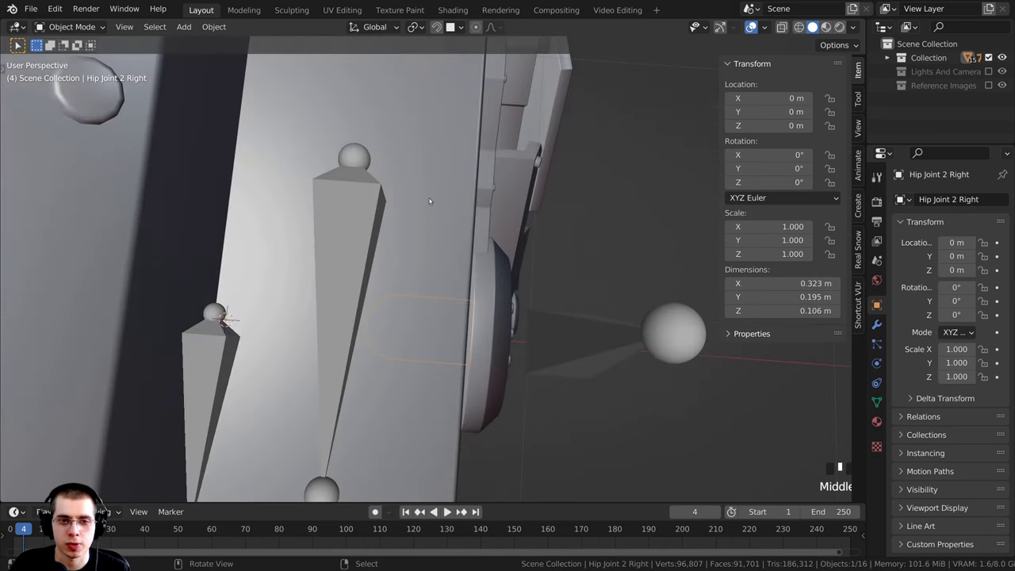
pyautogui.moveTo(528, 295); pyautogui.dragTo(454, 246, button='middle')
pyautogui.rightClick(472, 242)
pyautogui.press('h')
# Step: Hide the Hip Joint 2 Right object to expose the inside of the first hip joint part
pyautogui.scroll(3, 466, 243)
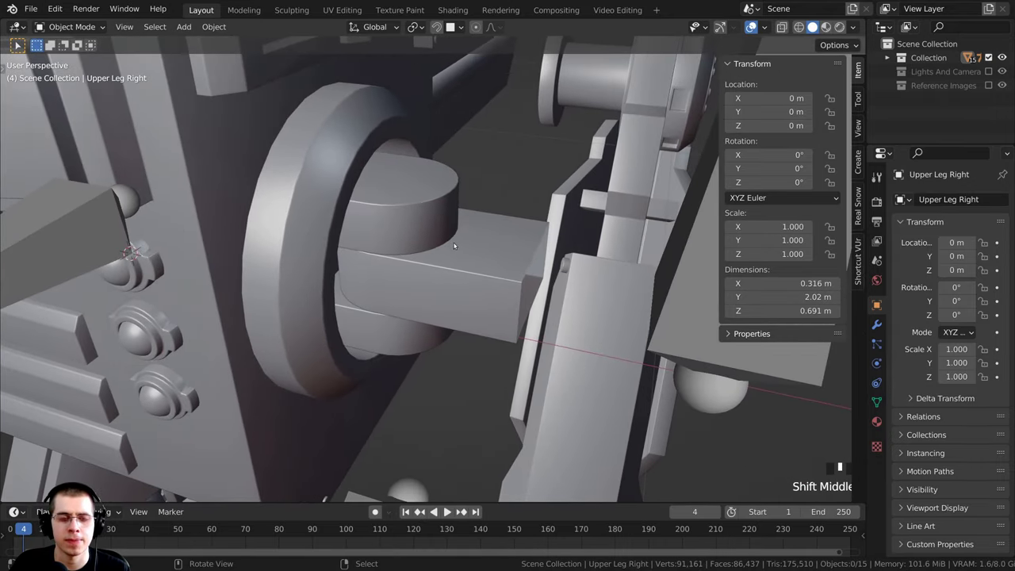
pyautogui.scroll(2, 454, 246)
pyautogui.rightClick(472, 251)
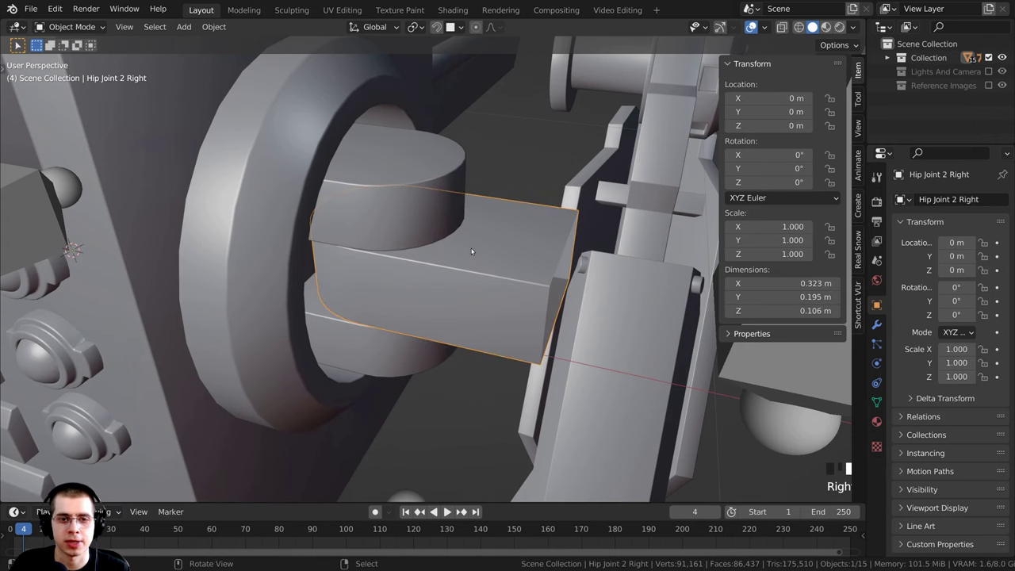
pyautogui.press('h')
# Step: Open the Hip Joint 1 Right mesh in Edit Mode with edge selection active
pyautogui.moveTo(471, 248); pyautogui.dragTo(408, 152, button='middle')
pyautogui.rightClick(407, 153)
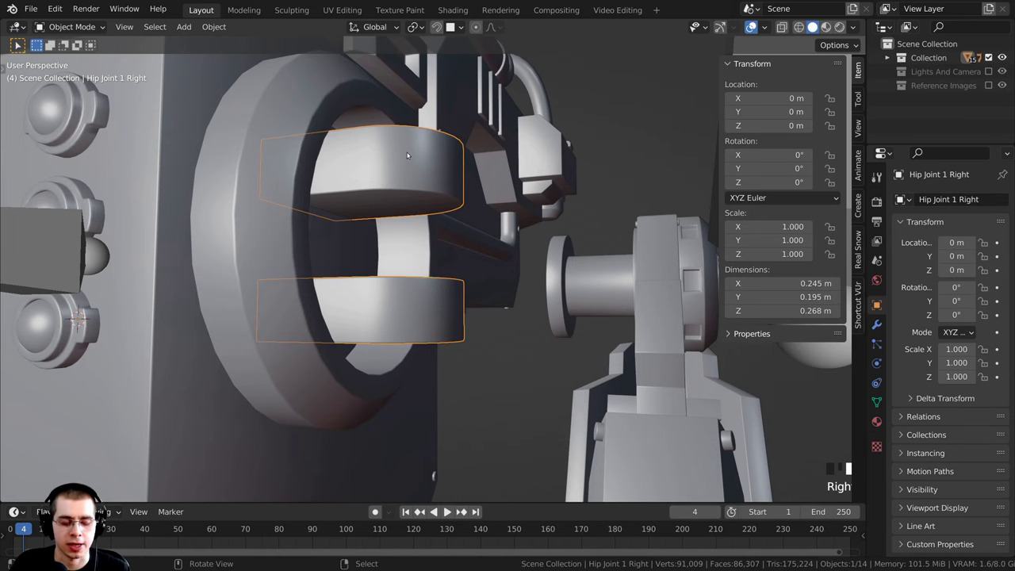
pyautogui.scroll(2, 406, 156)
pyautogui.press('Tab')
pyautogui.scroll(2, 400, 182)
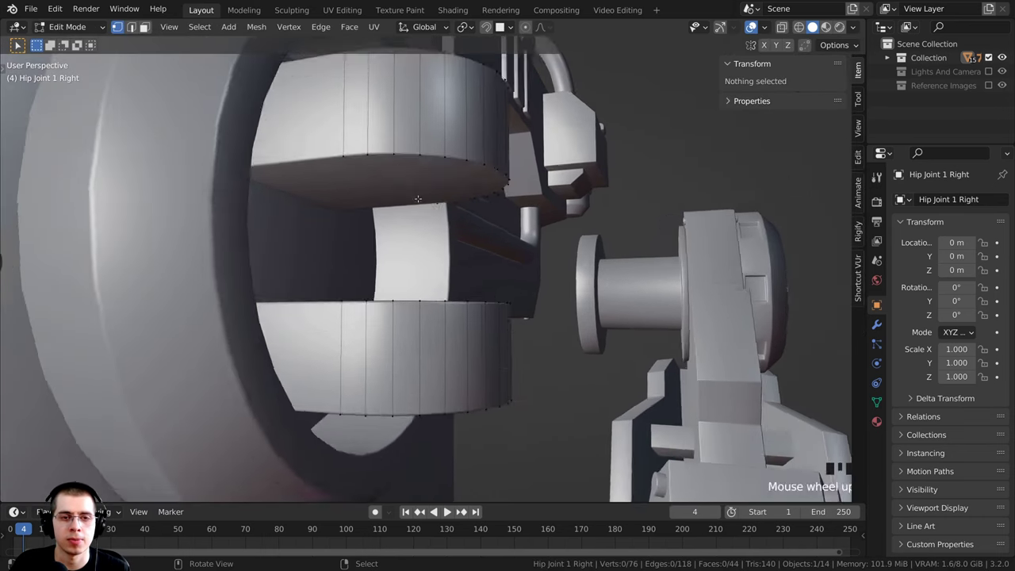
pyautogui.moveTo(400, 183); pyautogui.dragTo(409, 215, button='middle')
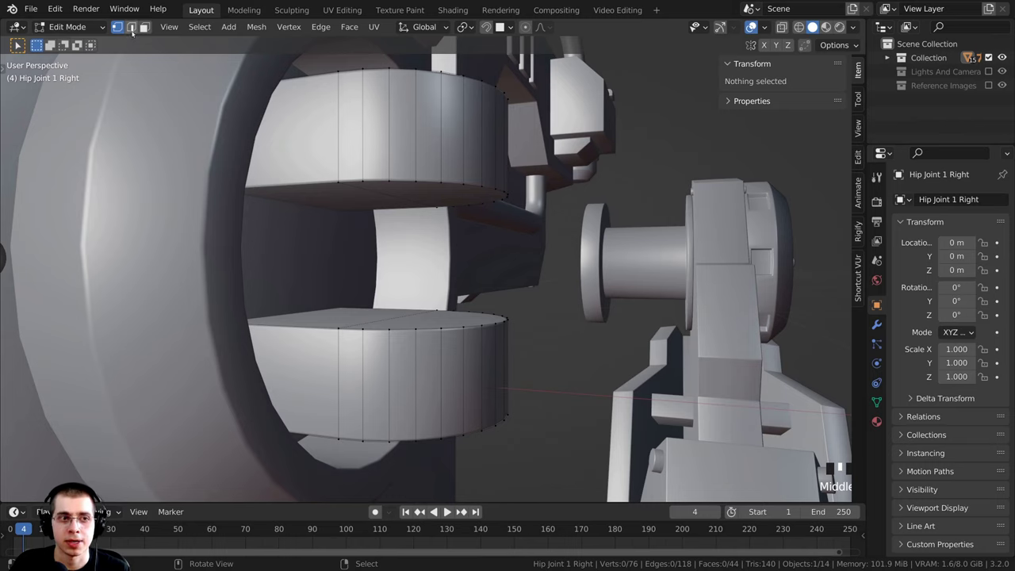
pyautogui.click(131, 28)
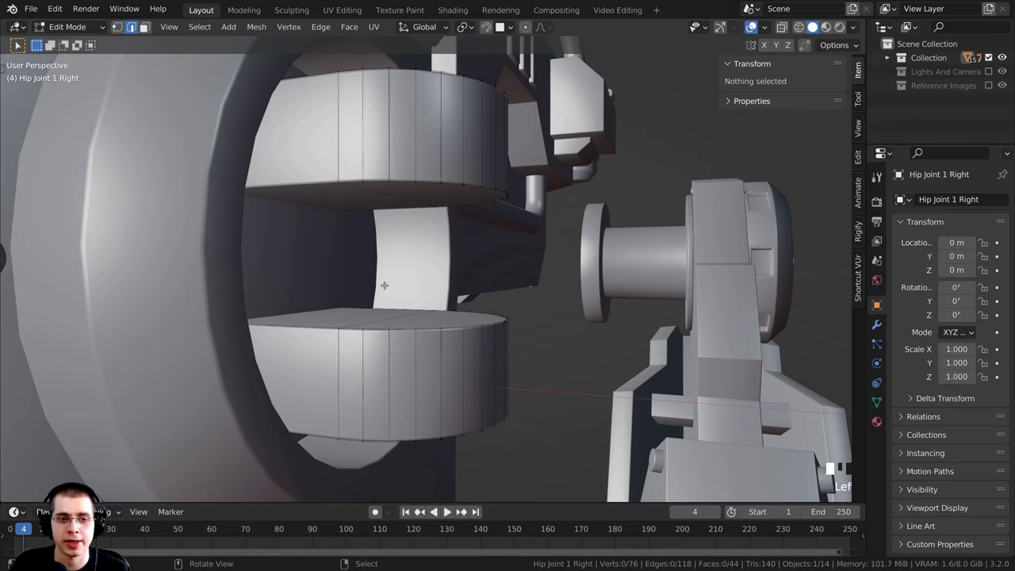
# Step: Select the middle edges on the two facing inner surfaces of Hip Joint 1 Right and snap the 3D cursor to the selection
pyautogui.rightClick(397, 318)
pyautogui.moveTo(391, 300); pyautogui.dragTo(385, 203, button='middle')
pyautogui.keyDown('shift'); pyautogui.rightClick(385, 171); pyautogui.keyUp('shift')
pyautogui.hotkey('shift', 's')
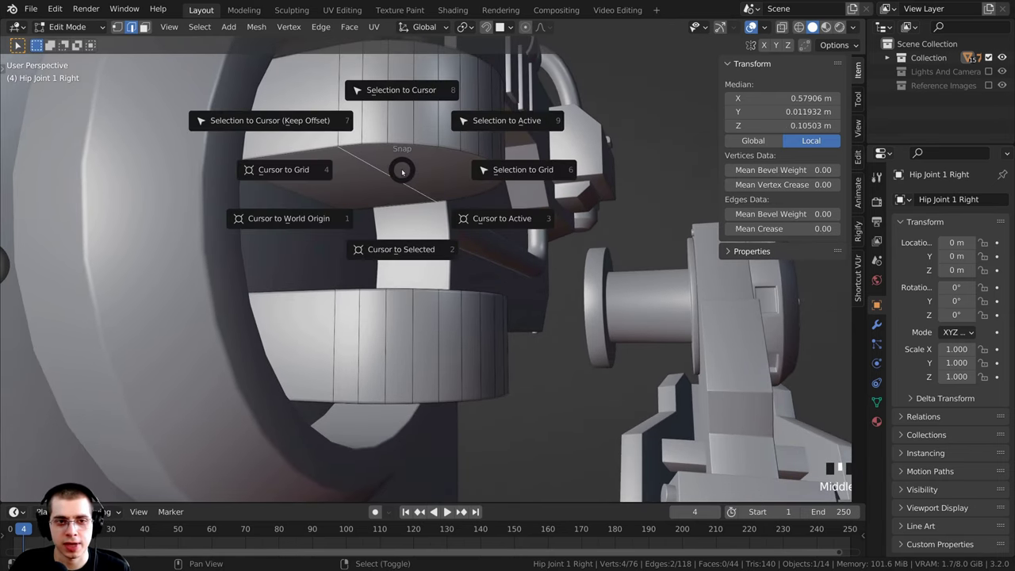
pyautogui.click(404, 256)
pyautogui.moveTo(404, 255)
pyautogui.mouseDown(button='middle')
pyautogui.moveTo(424, 252)
pyautogui.moveTo(415, 251)
pyautogui.mouseUp(button='middle')
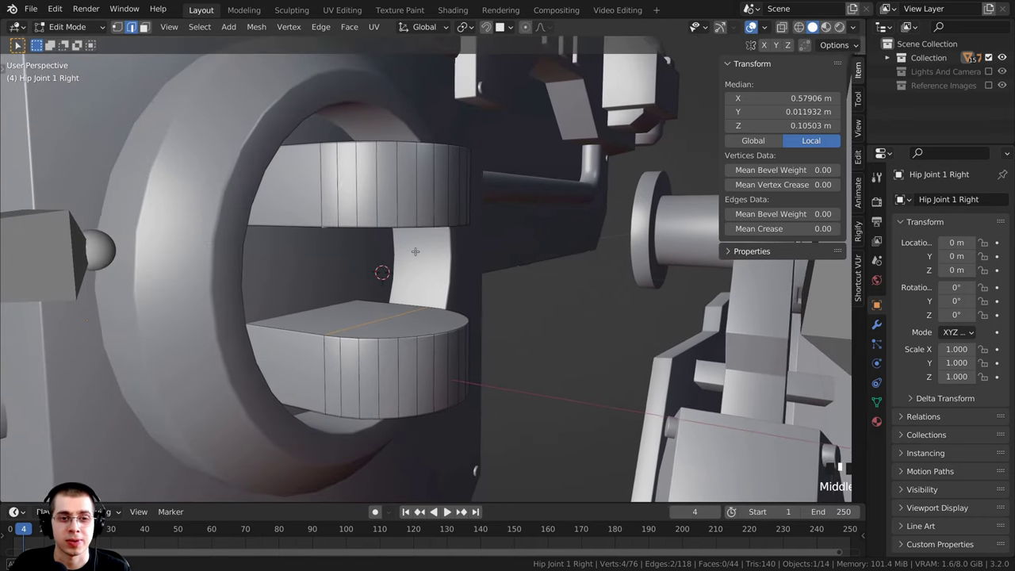
# Step: Leave mesh editing on Hip Joint 1 Right and open the armature in Edit Mode
pyautogui.press('Tab')
pyautogui.scroll(-5, 415, 252)
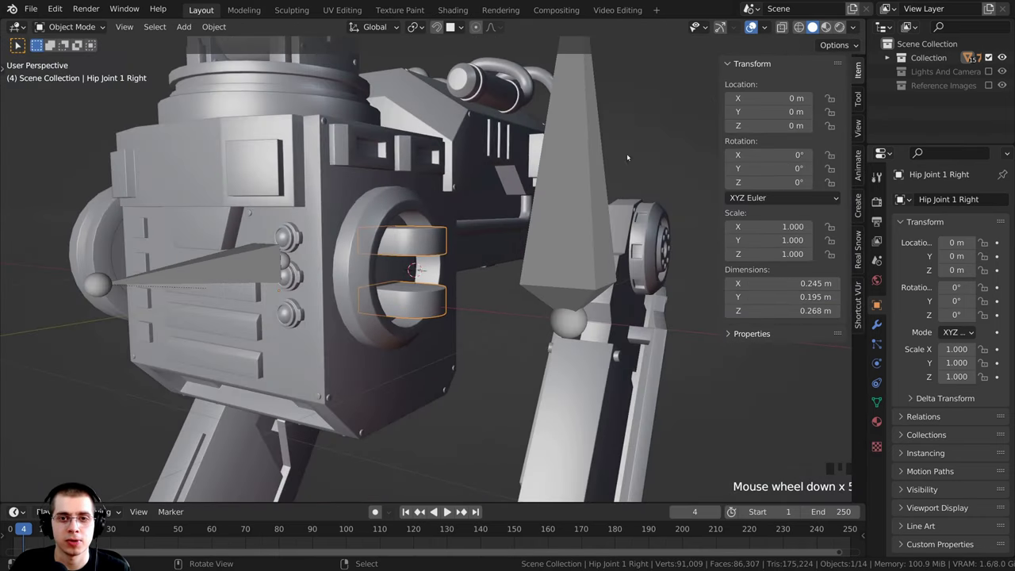
pyautogui.rightClick(577, 96)
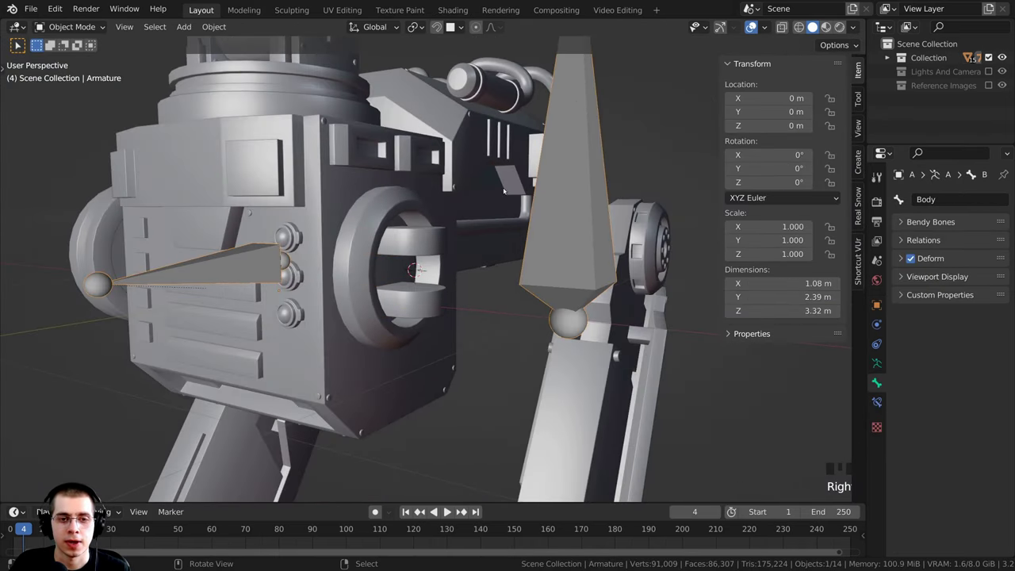
pyautogui.press('Tab')
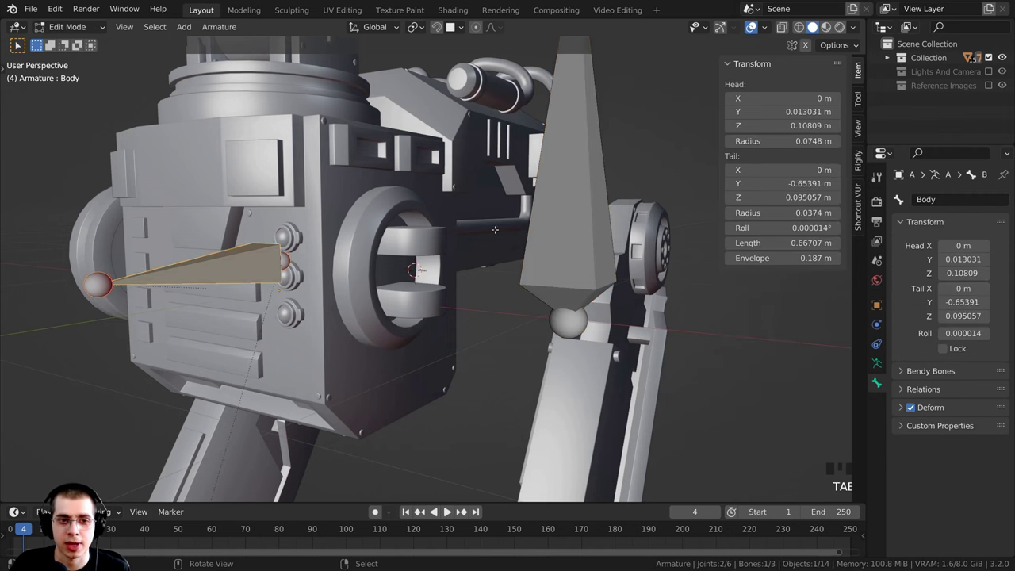
# Step: Snap the base joint of the unplaced upright bone to the 3D cursor inside the right hip joint
pyautogui.scroll(-2, 519, 321)
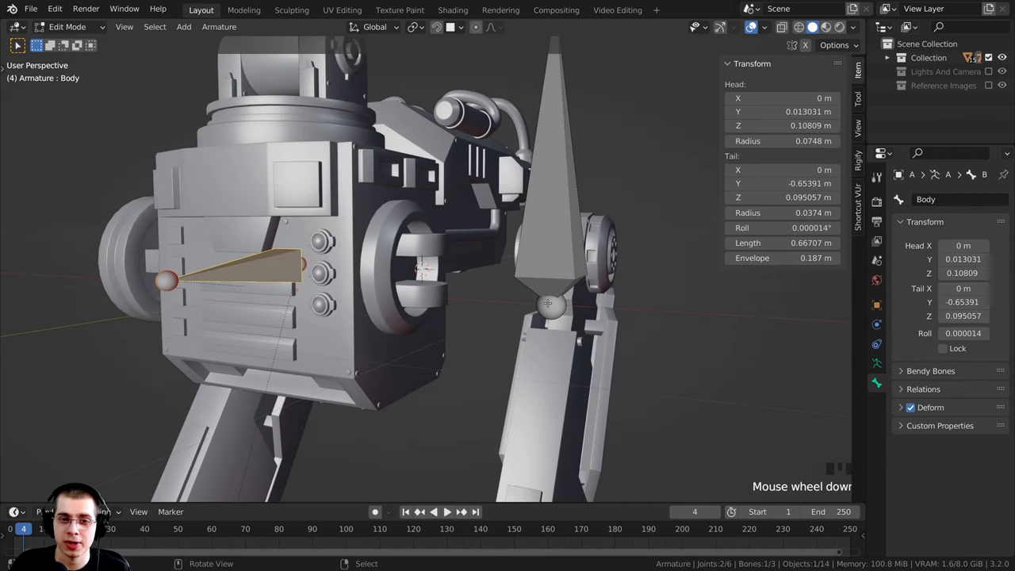
pyautogui.rightClick(529, 297)
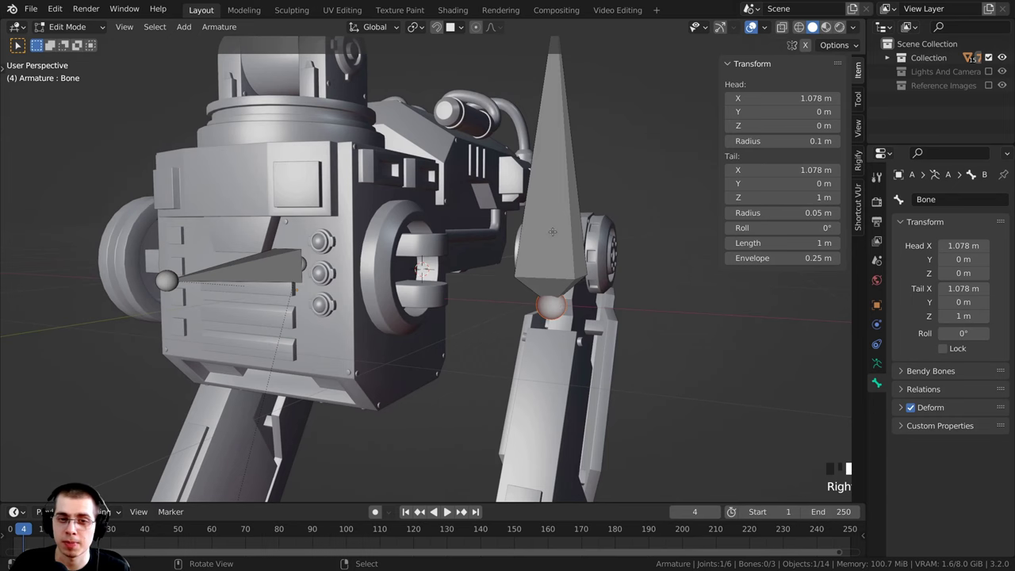
pyautogui.scroll(3, 583, 309)
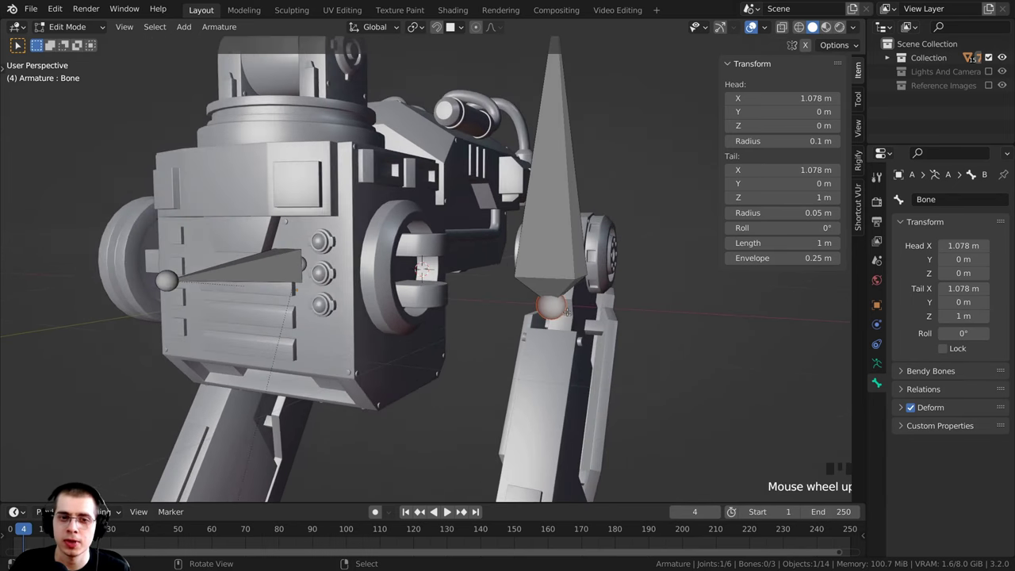
pyautogui.scroll(-3, 589, 336)
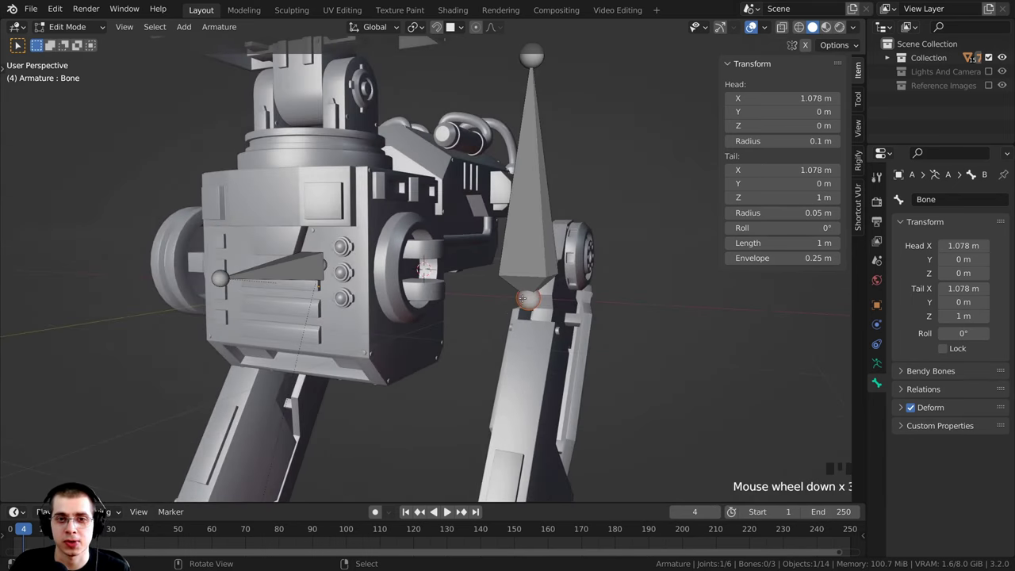
pyautogui.moveTo(517, 308); pyautogui.dragTo(539, 310, button='middle')
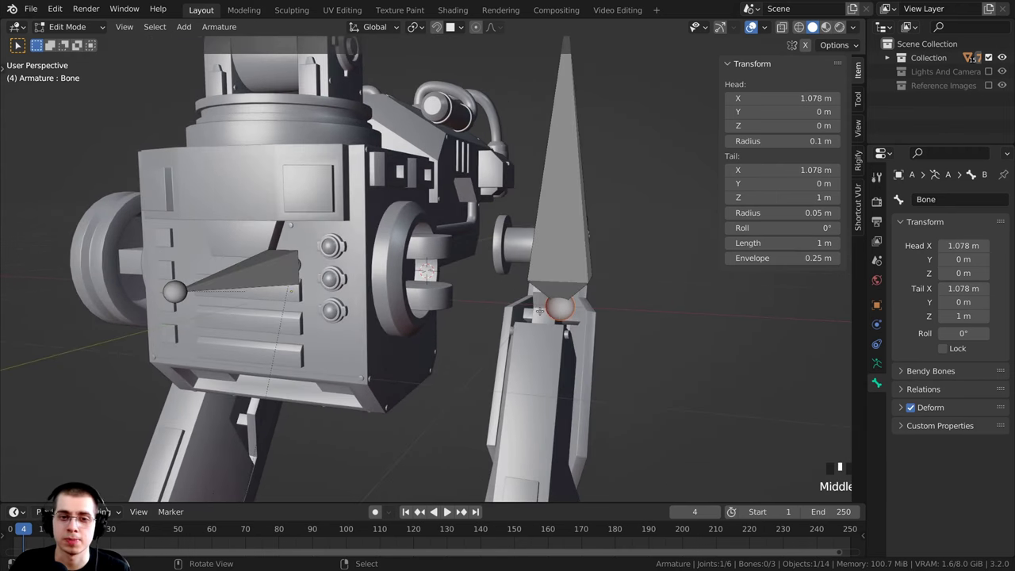
pyautogui.hotkey('shift', 's')
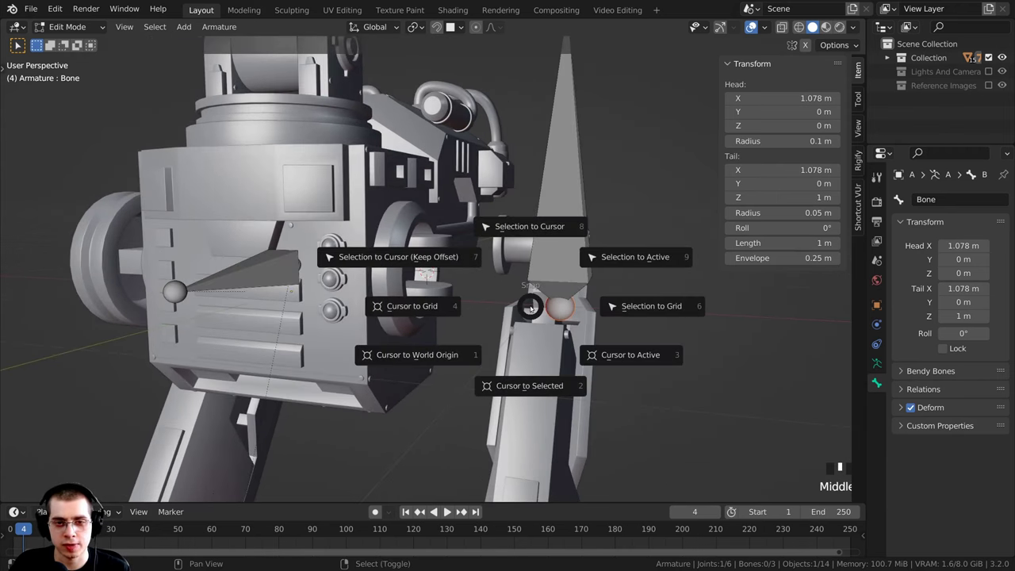
pyautogui.click(526, 237)
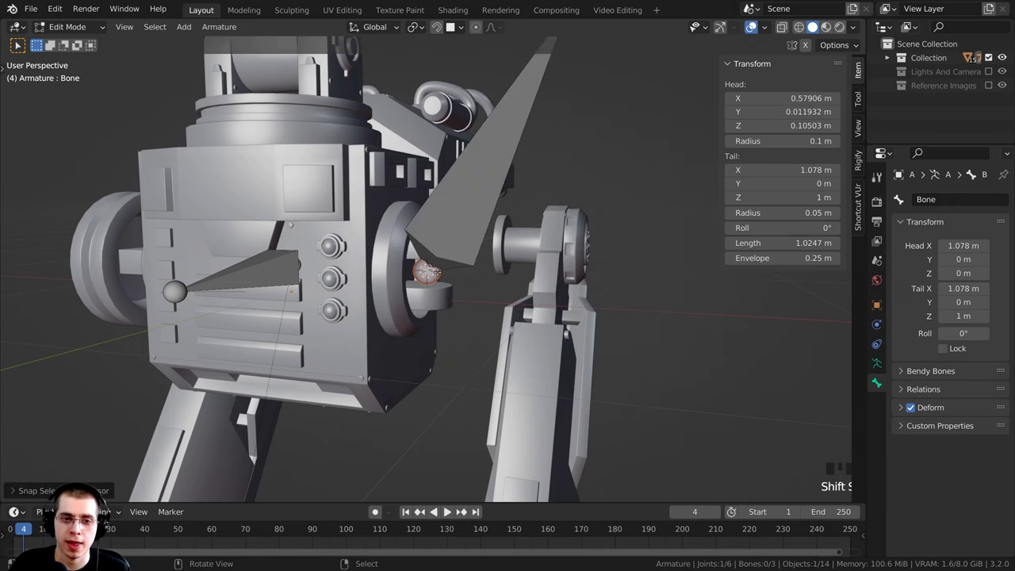
pyautogui.scroll(3, 429, 273)
pyautogui.keyDown('shift'); pyautogui.moveTo(428, 273); pyautogui.dragTo(466, 255, button='middle'); pyautogui.keyUp('shift')
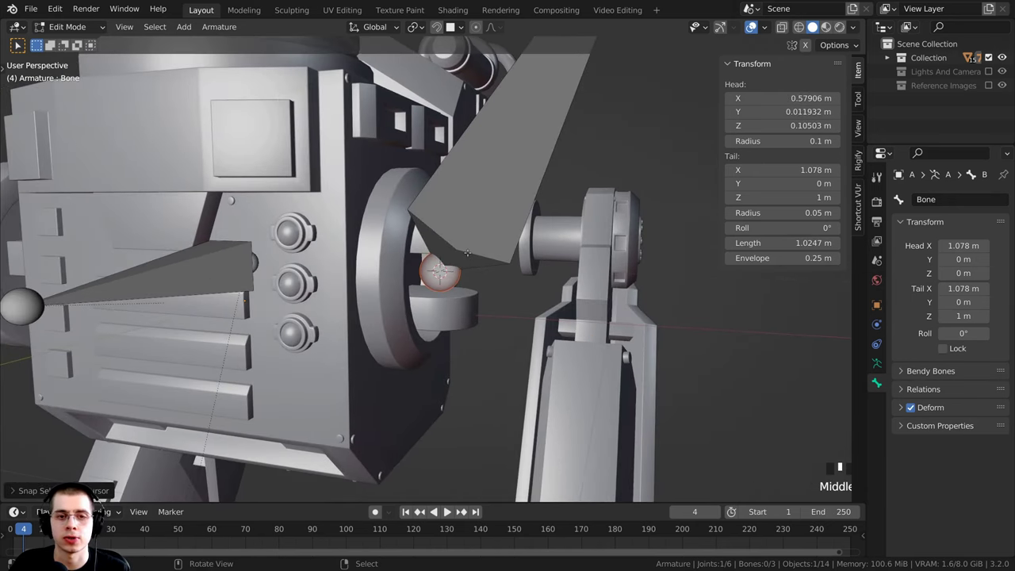
# Step: Snap the same bone's tip to the 3D cursor so that both ends share the hip pivot
pyautogui.scroll(-4, 467, 253)
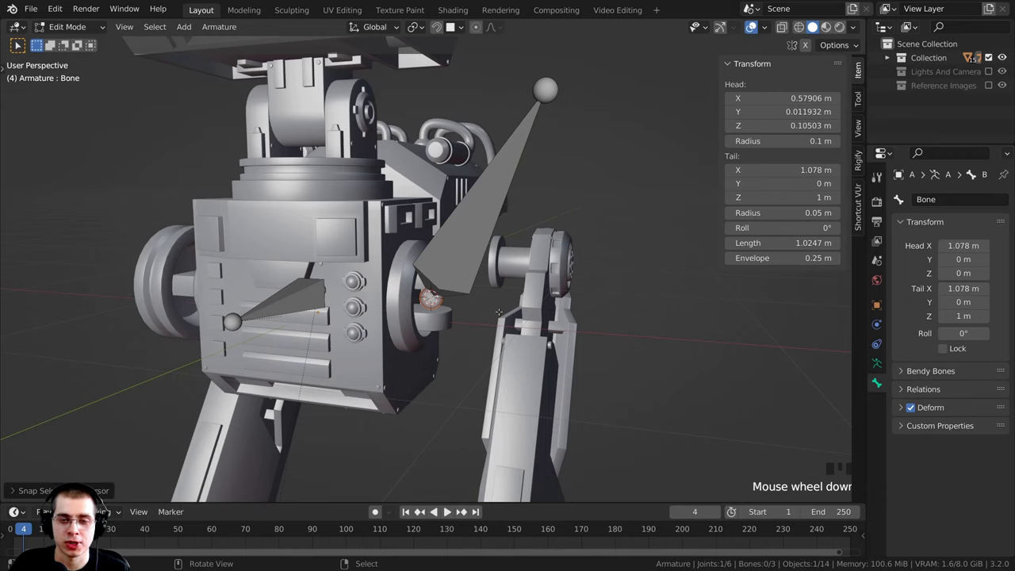
pyautogui.rightClick(552, 87)
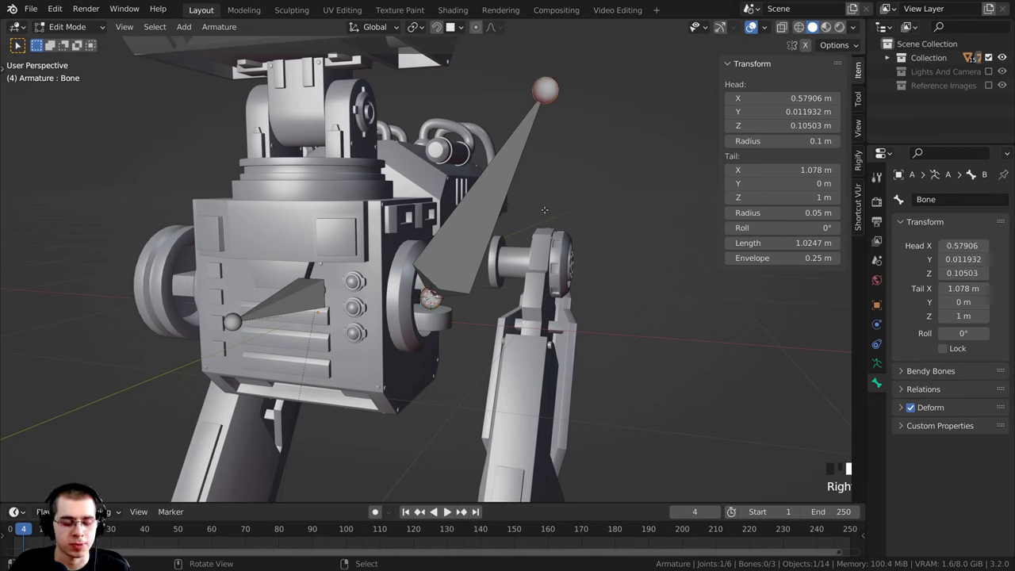
pyautogui.hotkey('shift', 's')
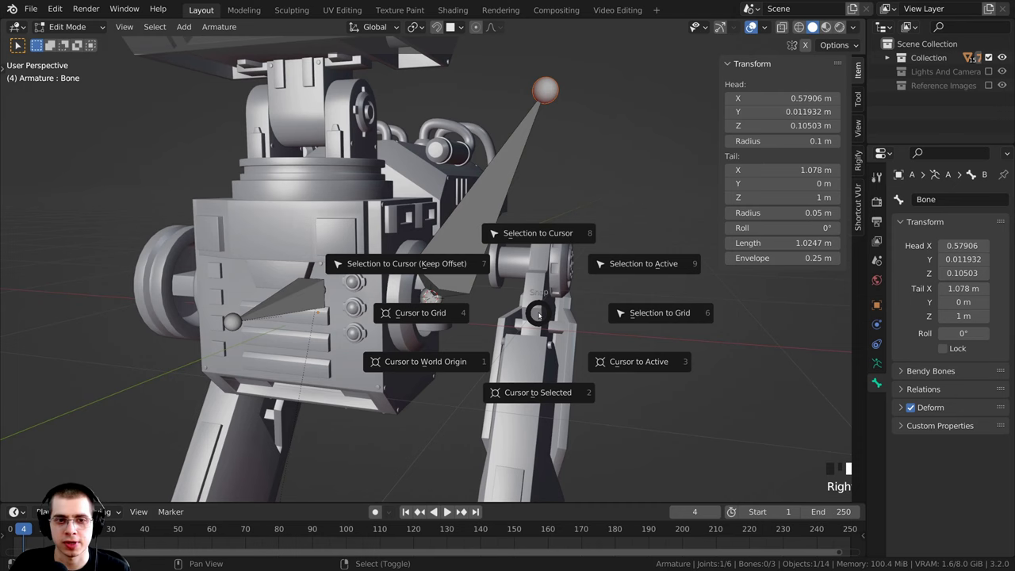
pyautogui.click(535, 232)
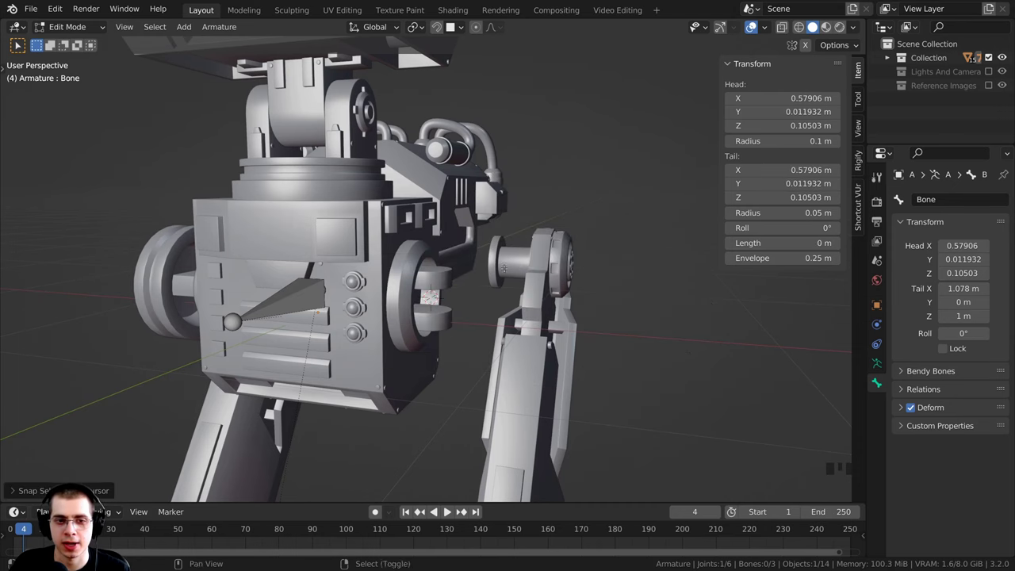
# Step: Move the bone's tip outward along the global X axis to make a straight hip bone about 0.74 m long
pyautogui.scroll(2, 535, 232)
pyautogui.moveTo(431, 267); pyautogui.dragTo(466, 263, button='middle')
pyautogui.press('e')
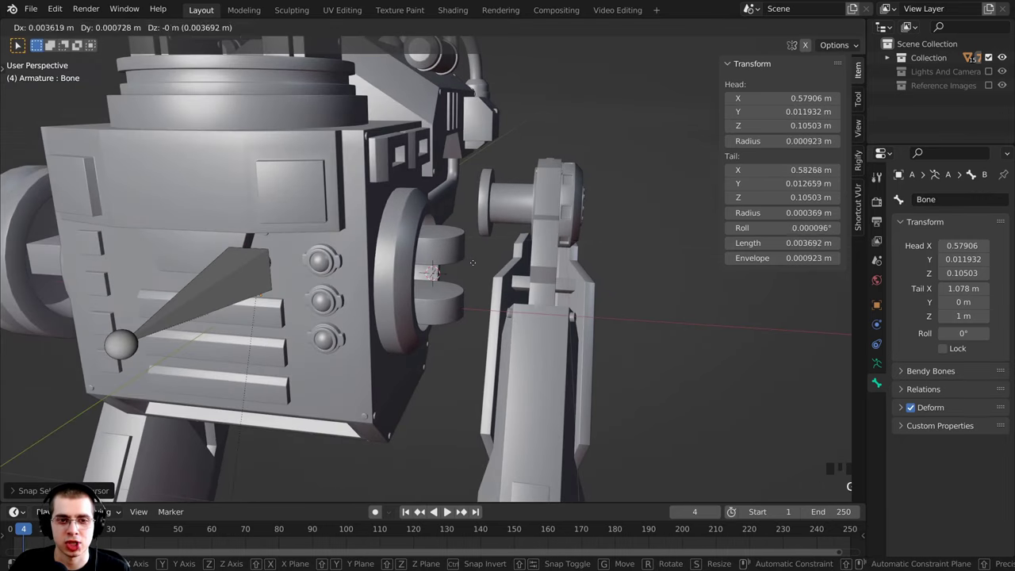
pyautogui.press('x')
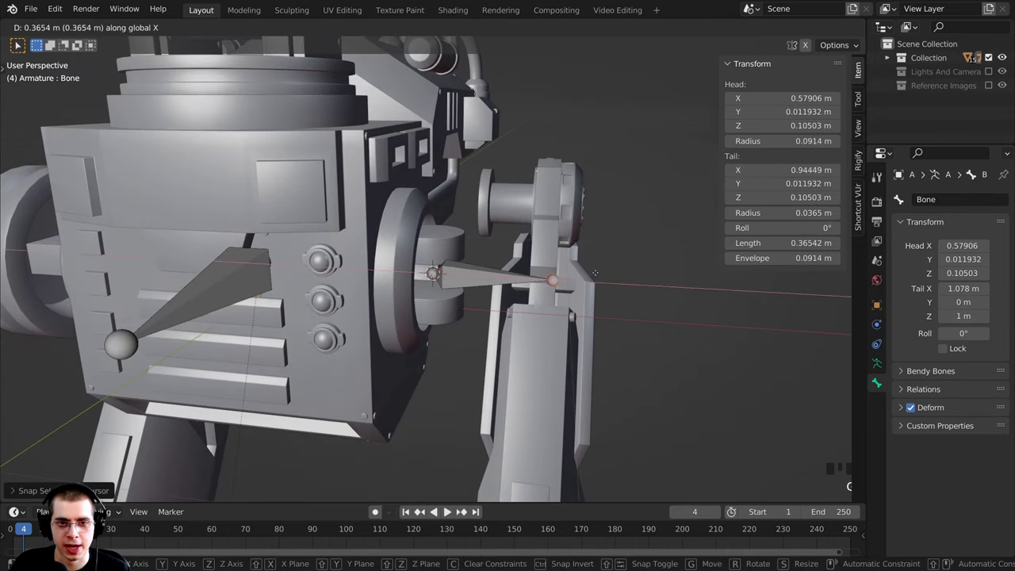
pyautogui.click(716, 289)
pyautogui.moveTo(490, 280)
pyautogui.keyDown('shift'); pyautogui.mouseDown(button='middle')
pyautogui.moveTo(501, 257)
pyautogui.moveTo(477, 269)
pyautogui.mouseUp(button='middle'); pyautogui.keyUp('shift')
pyautogui.press('g')
pyautogui.press('x')
pyautogui.click(561, 263)
pyautogui.scroll(-1, 493, 283)
# Step: Switch the armature from Edit Mode to Pose Mode
pyautogui.press('Tab')
pyautogui.press('Tab')
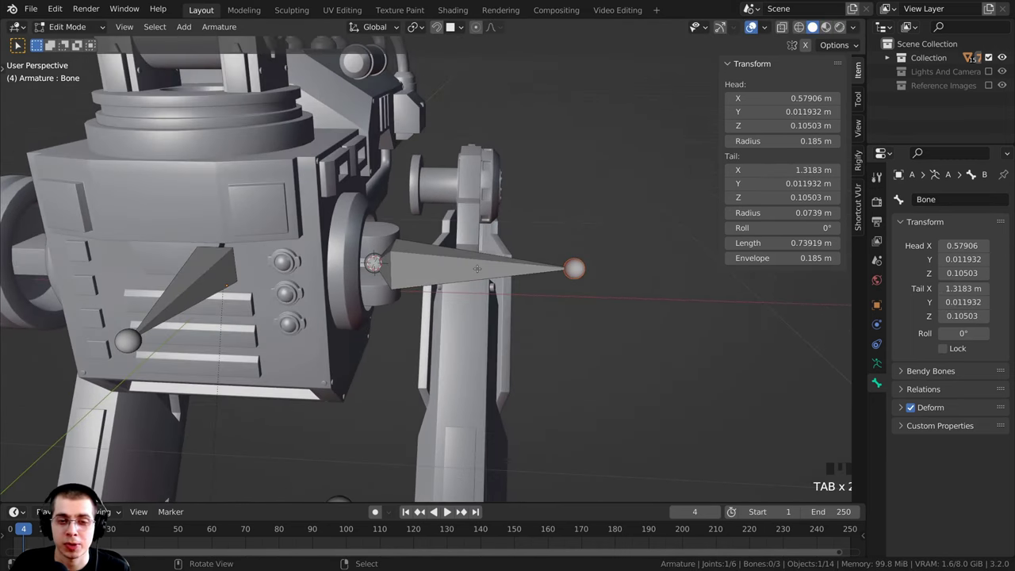
pyautogui.hotkey('ctrl', 'Tab')
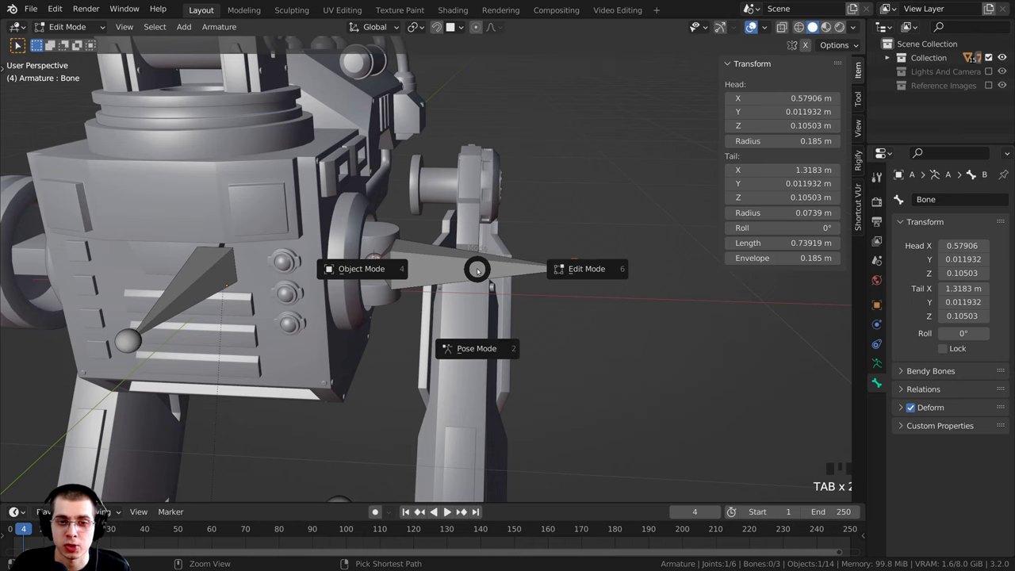
pyautogui.click(487, 353)
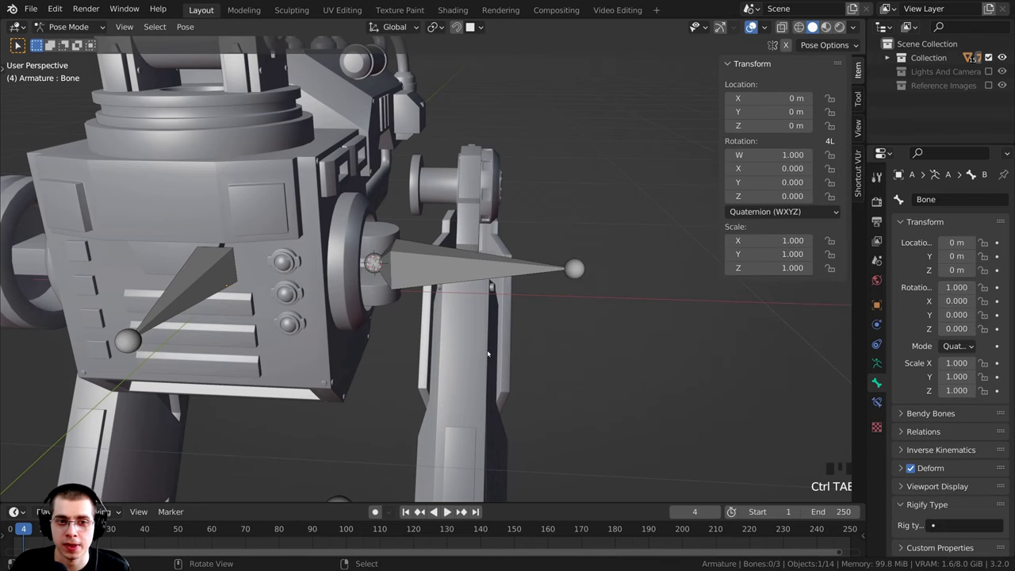
pyautogui.click(68, 27)
pyautogui.keyDown('shift'); pyautogui.moveTo(473, 303); pyautogui.dragTo(243, 288, button='middle'); pyautogui.keyUp('shift')
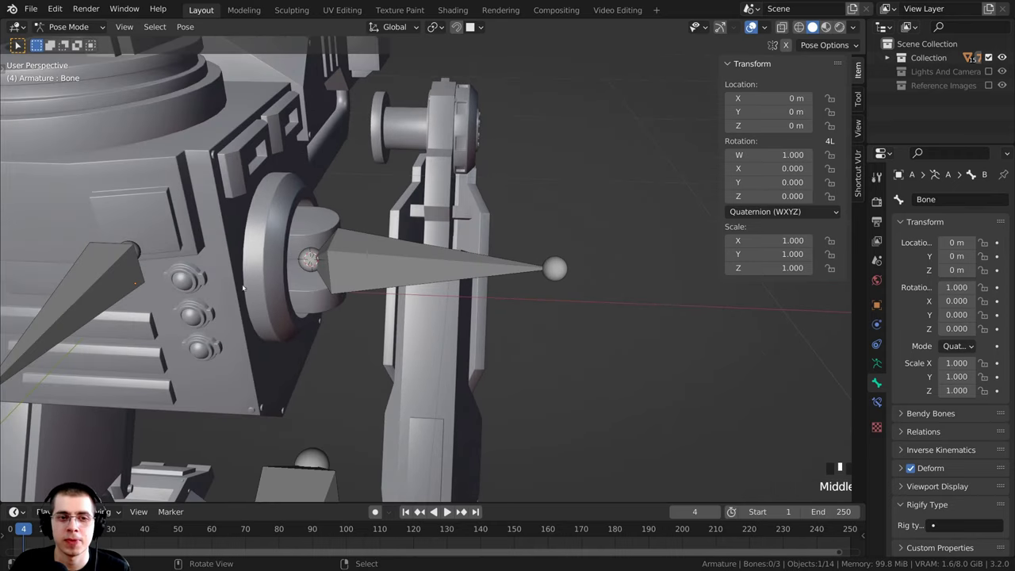
# Step: Check the Body bone's transform locks for reference, and select the new hip bone and test moving it
pyautogui.rightClick(96, 265)
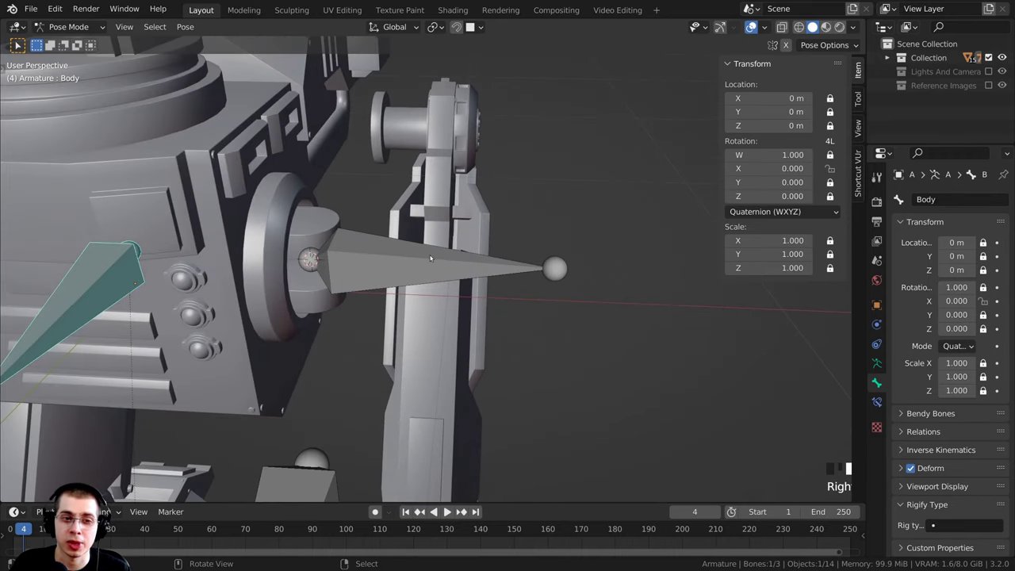
pyautogui.rightClick(430, 258)
pyautogui.keyDown('shift'); pyautogui.moveTo(385, 241); pyautogui.dragTo(421, 244, button='middle'); pyautogui.keyUp('shift')
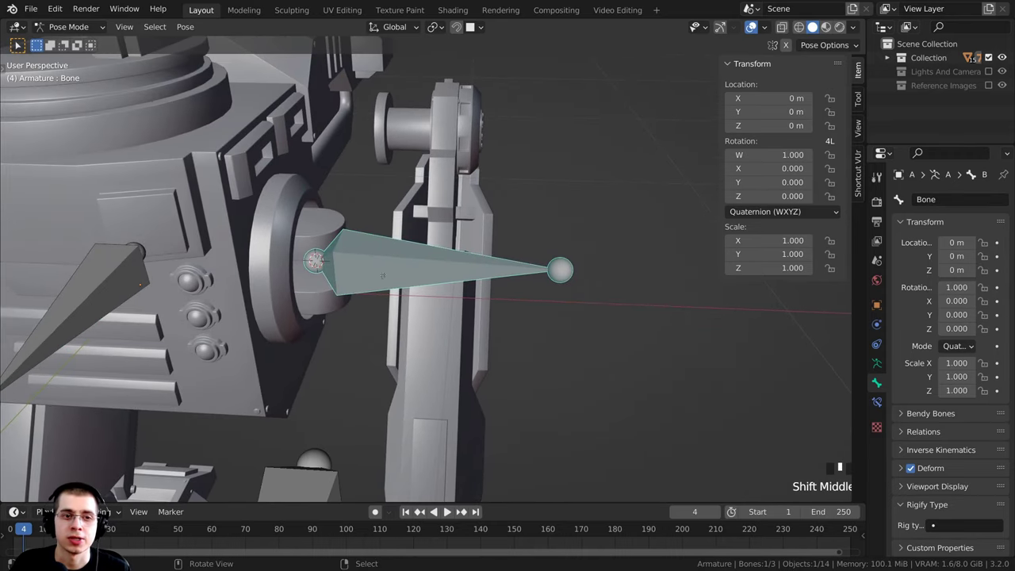
pyautogui.press('g')
pyautogui.rightClick(400, 213)
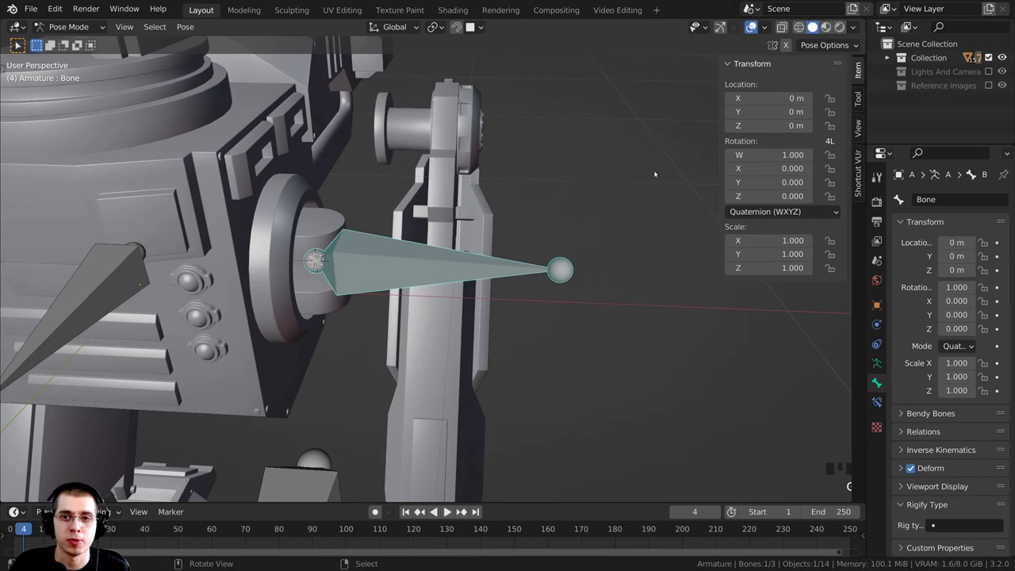
# Step: Lock the hip bone's location and scale on the X, Y and Z axes
pyautogui.click(830, 98)
pyautogui.click(829, 112)
pyautogui.click(830, 125)
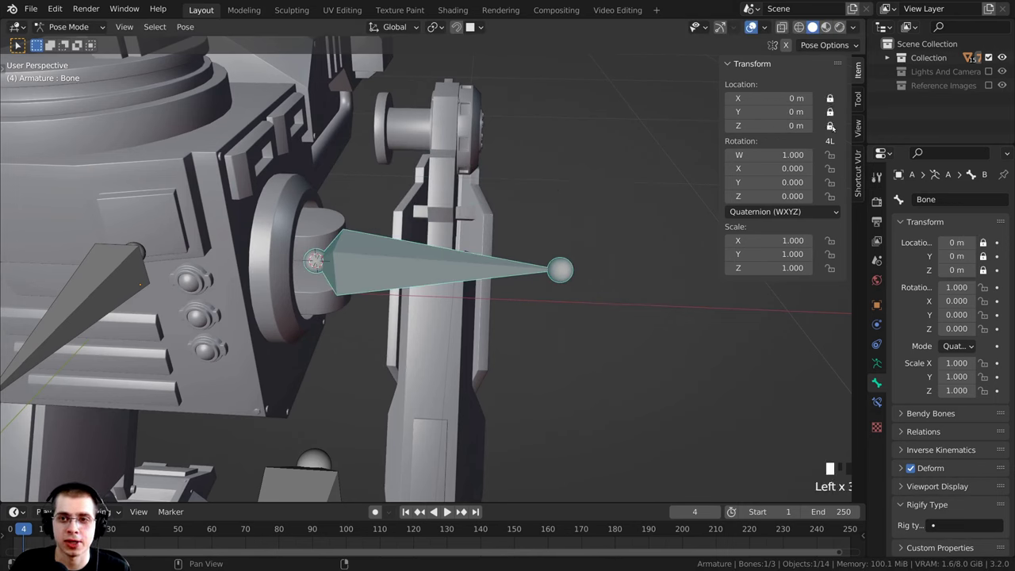
pyautogui.click(830, 240)
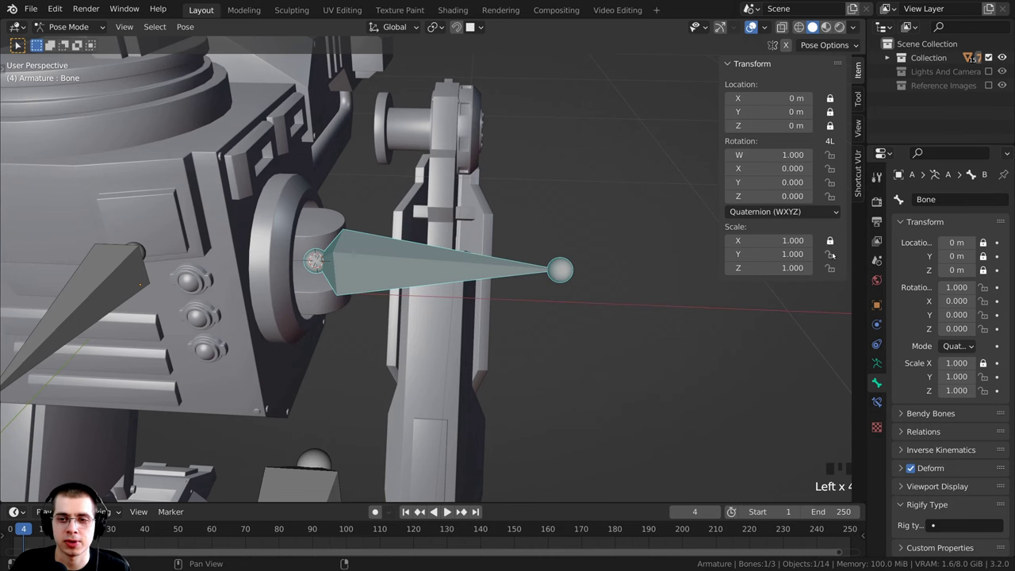
pyautogui.click(830, 254)
pyautogui.click(830, 268)
# Step: Test rotating the hip bone freely and around the global Z axis, cancelling the rotation
pyautogui.moveTo(488, 312); pyautogui.dragTo(493, 315, button='middle')
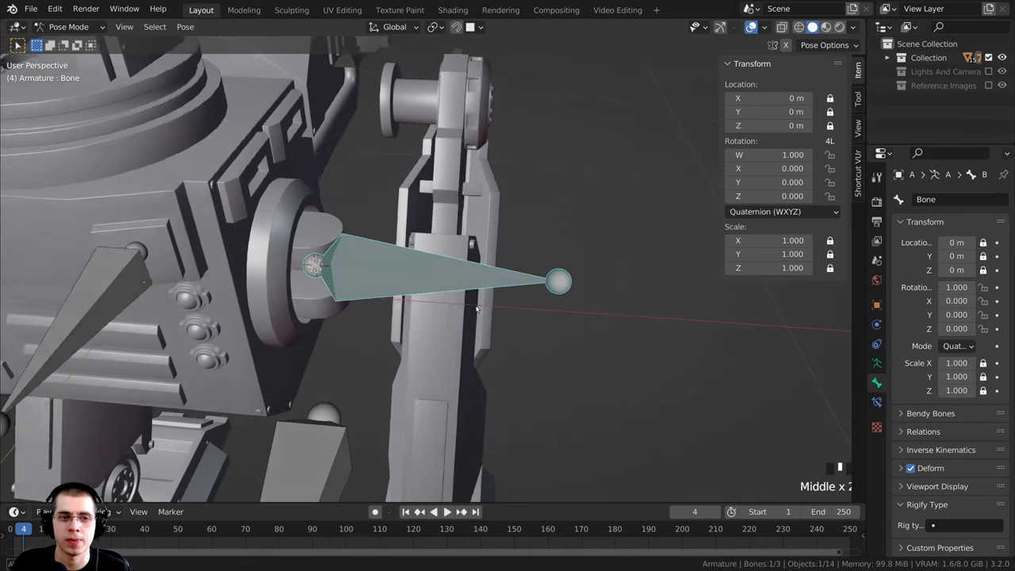
pyautogui.scroll(-2, 497, 318)
pyautogui.press('r')
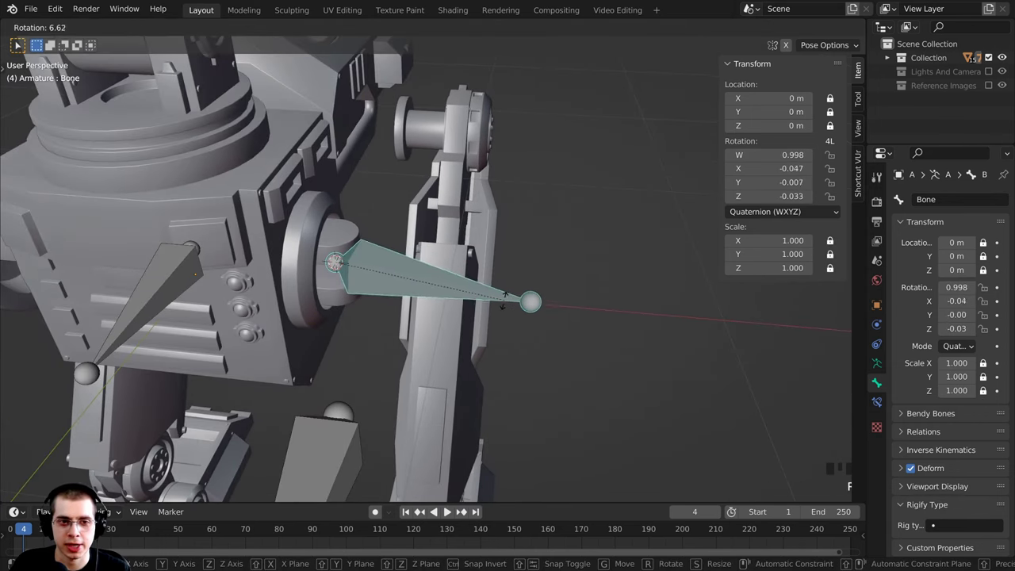
pyautogui.press('z')
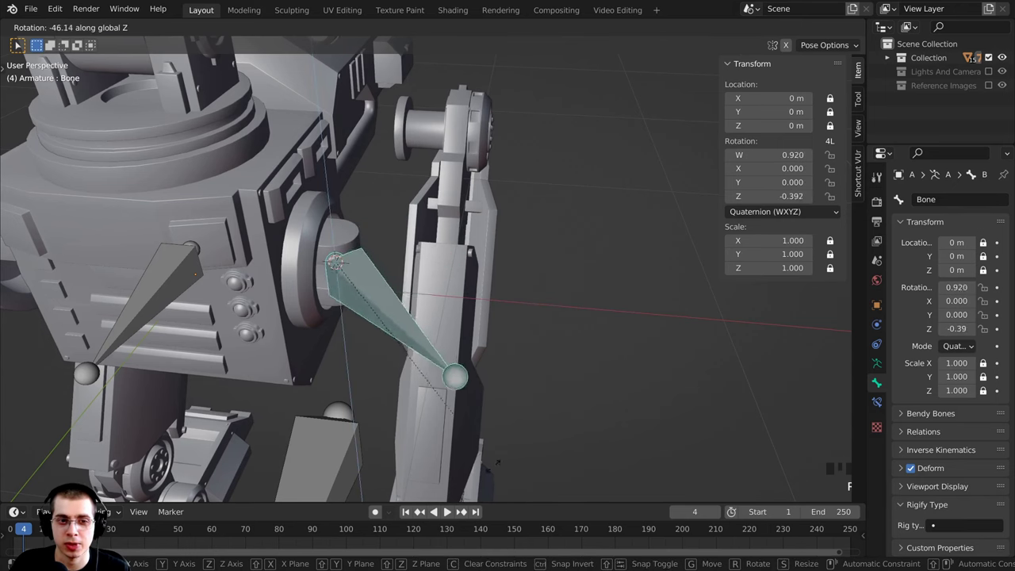
pyautogui.press('Escape')
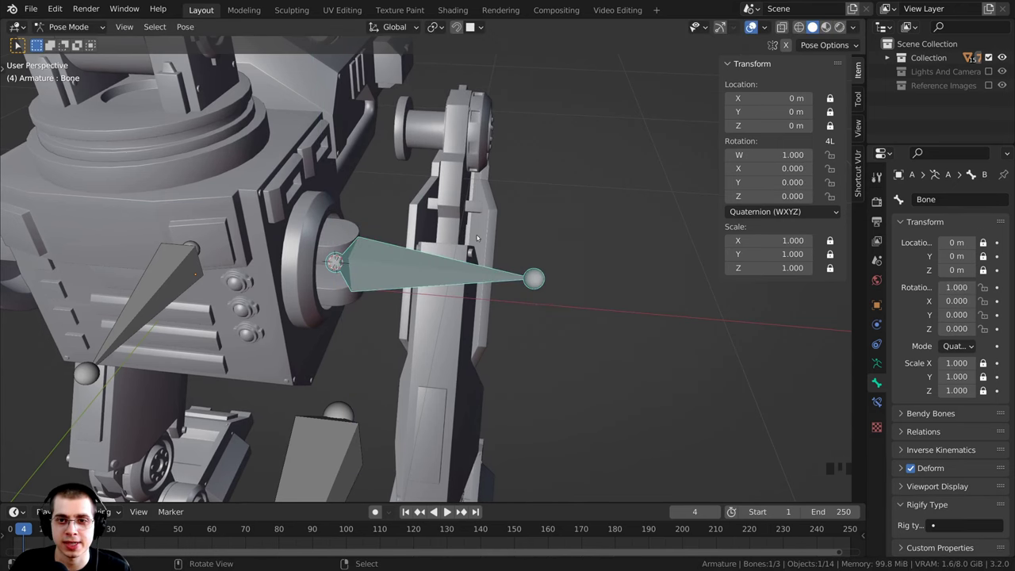
# Step: Lock the hip bone's W, X and Y rotation, leaving only Z rotation unlocked
pyautogui.click(830, 155)
pyautogui.click(830, 168)
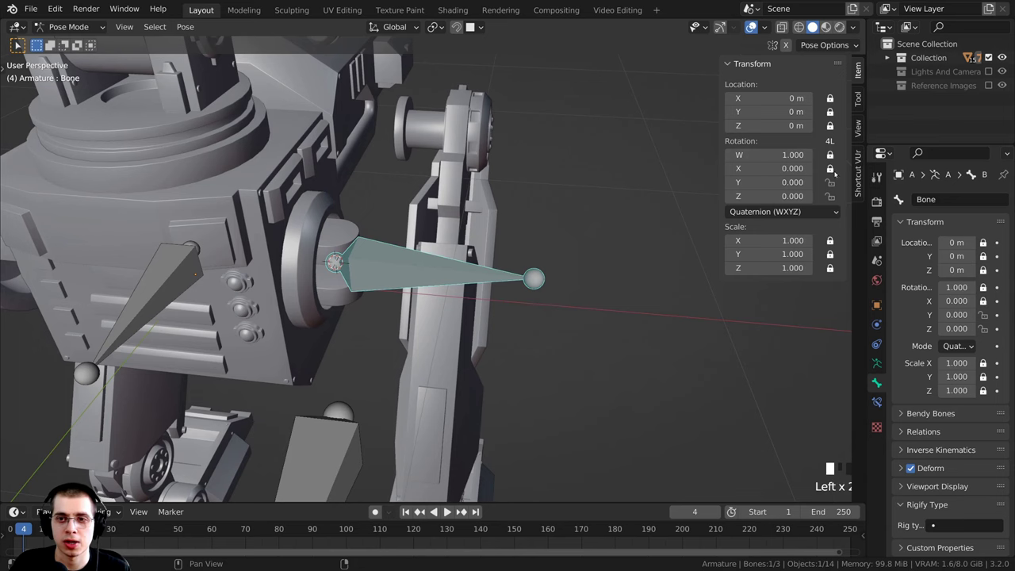
pyautogui.click(829, 182)
# Step: Test the hip bone's restricted rotation from several view angles, cancelling each attempt
pyautogui.moveTo(404, 379); pyautogui.dragTo(412, 335, button='middle')
pyautogui.press('r')
pyautogui.rightClick(486, 341)
pyautogui.moveTo(487, 341); pyautogui.dragTo(342, 123, button='middle')
pyautogui.press('r')
pyautogui.press('Escape')
pyautogui.press('r')
pyautogui.press('Escape')
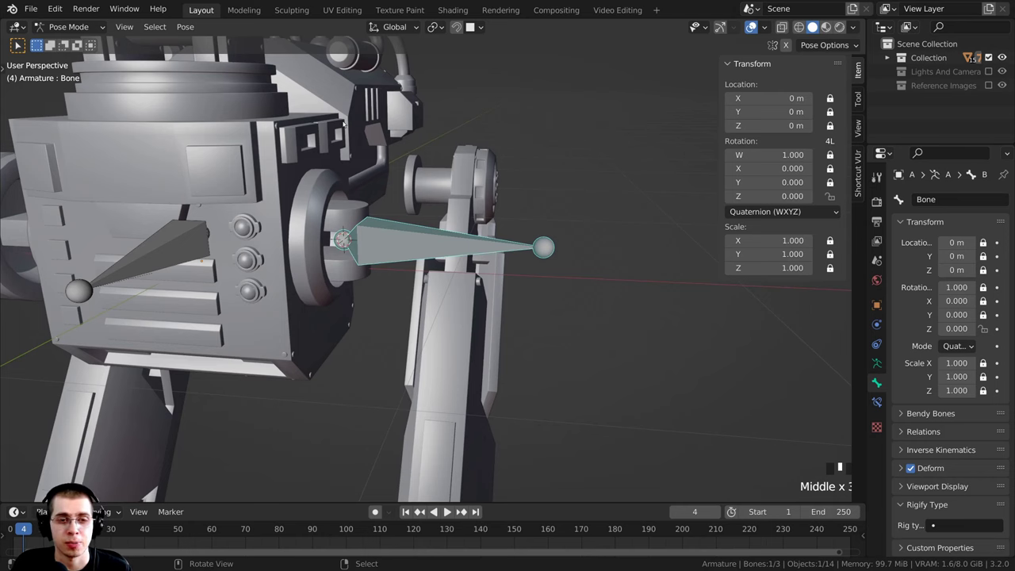
# Step: Return the armature to Object Mode and unhide the hidden right leg and hip joint objects
pyautogui.hotkey('ctrl', 'Tab')
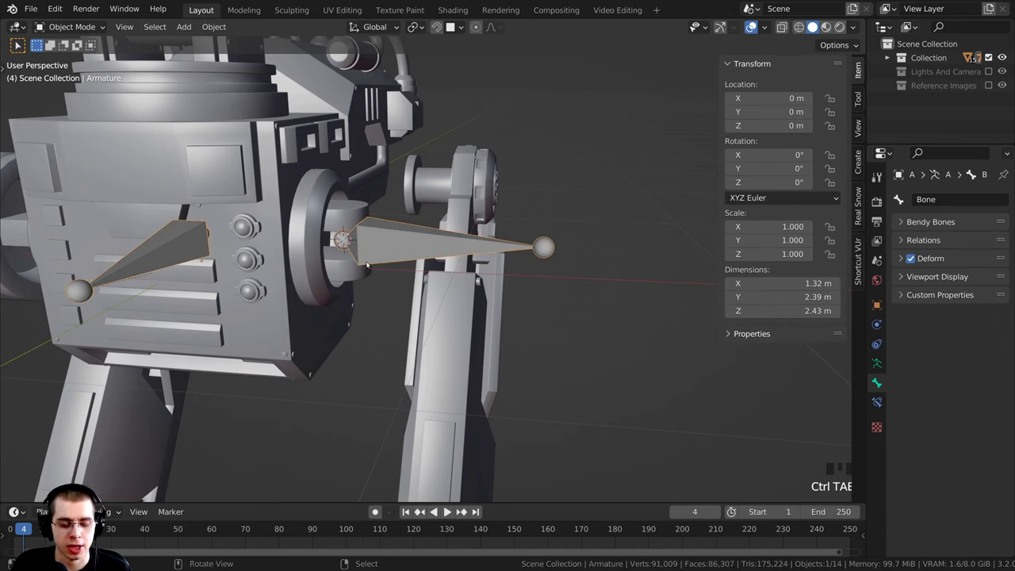
pyautogui.press('alt')
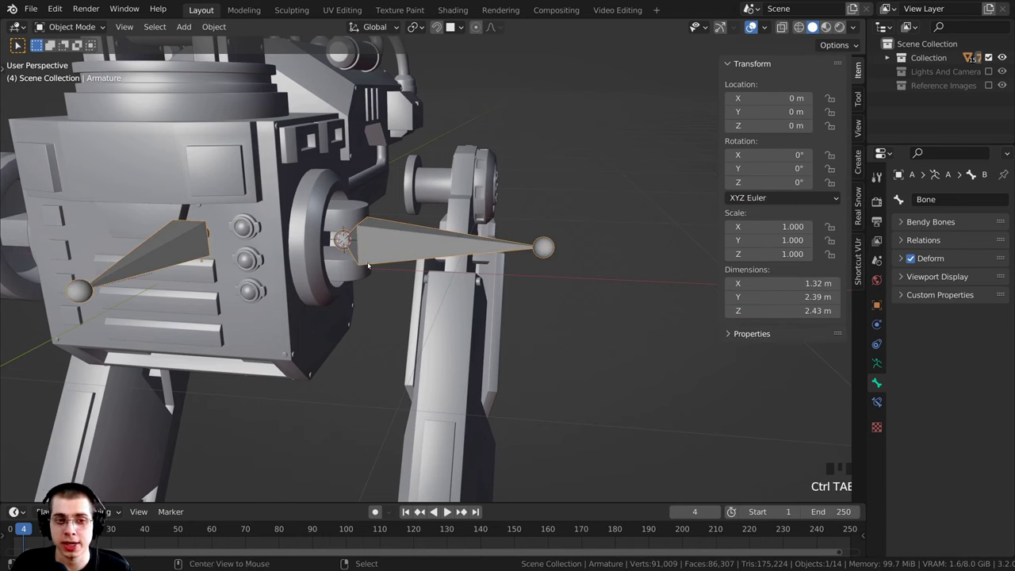
pyautogui.hotkey('alt', 'h')
# Step: Clear the current selection and select the right upper leg together with the Hip Joint 2 Right object
pyautogui.scroll(1, 379, 262)
pyautogui.moveTo(379, 262); pyautogui.dragTo(414, 257, button='middle')
pyautogui.hotkey('alt', 'a')
pyautogui.scroll(1, 430, 260)
pyautogui.rightClick(423, 250)
pyautogui.rightClick(436, 218)
pyautogui.keyDown('shift'); pyautogui.rightClick(434, 264); pyautogui.keyUp('shift')
# Step: Test rotating the selected leg and hip joint objects freely and around the global Z axis, cancelling each attempt
pyautogui.press('r')
pyautogui.press('z')
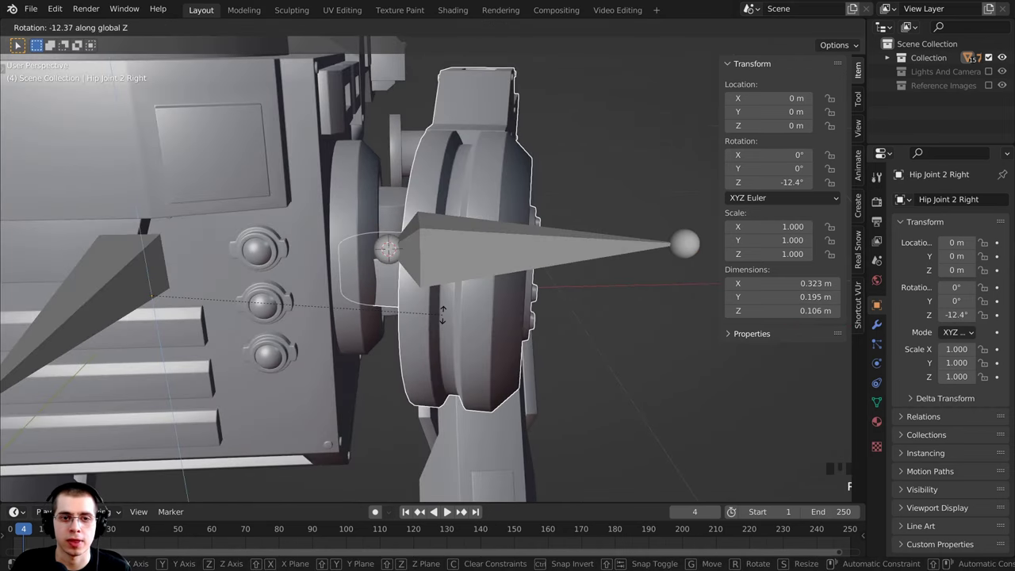
pyautogui.rightClick(443, 295)
pyautogui.scroll(-2, 444, 298)
pyautogui.moveTo(445, 302); pyautogui.dragTo(458, 338, button='middle')
pyautogui.press('r')
pyautogui.press('z')
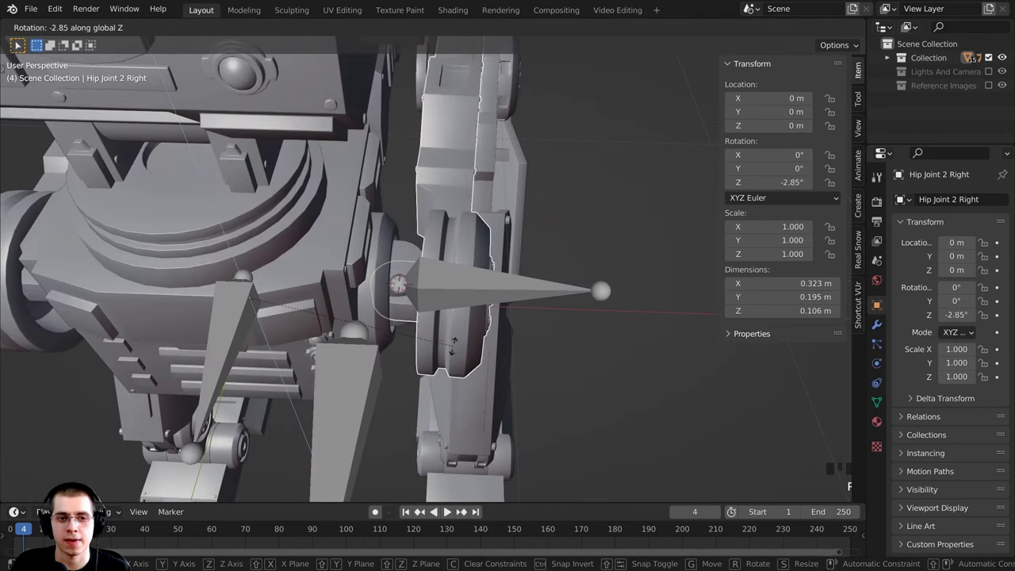
pyautogui.press('Escape')
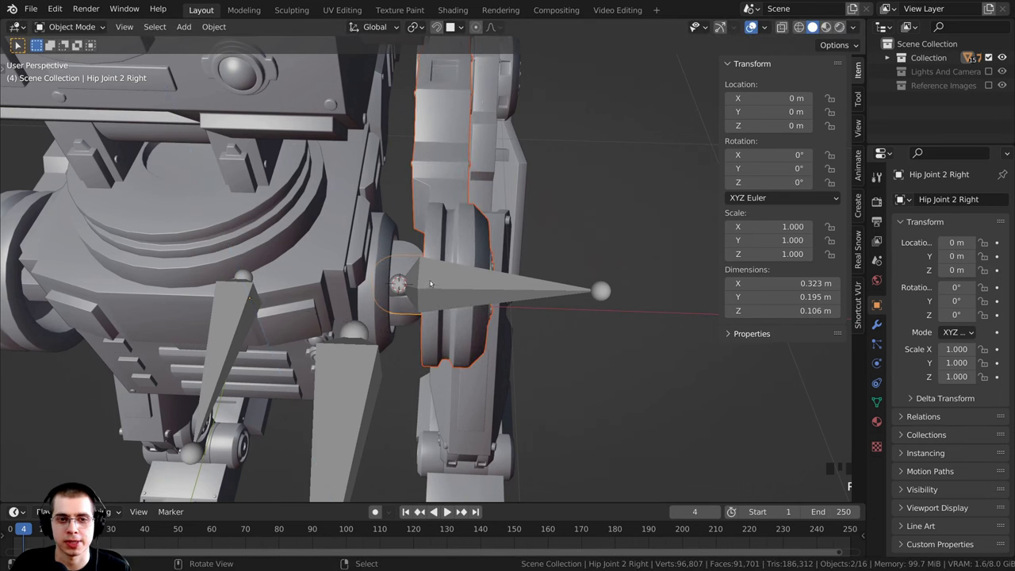
pyautogui.scroll(3, 428, 286)
pyautogui.press('r')
pyautogui.press('Escape')
# Step: Add the armature to the leg and hip joint selection as the active object and switch to Pose Mode
pyautogui.keyDown('shift'); pyautogui.moveTo(451, 294); pyautogui.dragTo(398, 138, button='middle'); pyautogui.keyUp('shift')
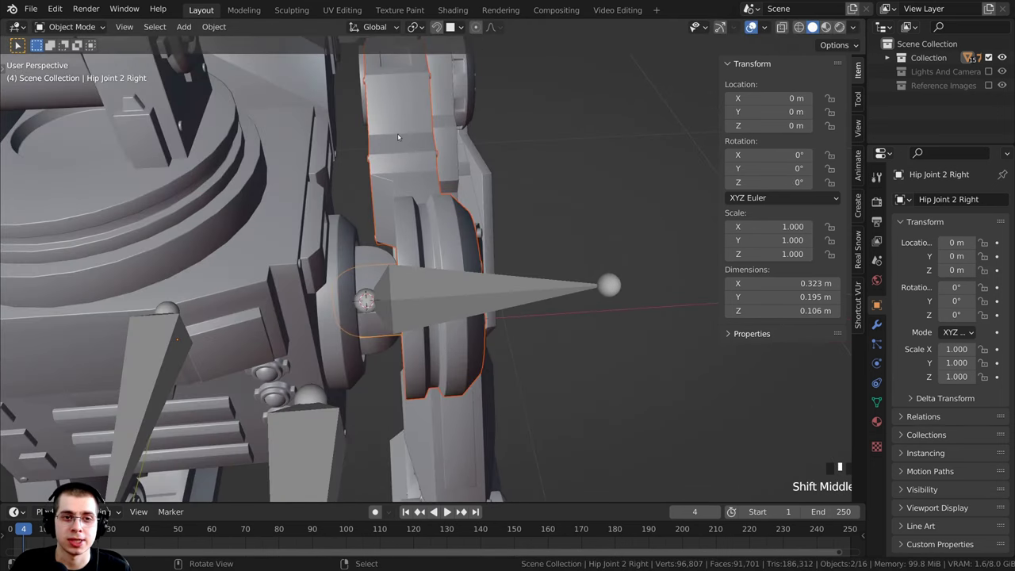
pyautogui.click(399, 137)
pyautogui.moveTo(353, 359); pyautogui.dragTo(589, 255, button='middle')
pyautogui.scroll(2, 338, 311)
pyautogui.click(337, 316)
pyautogui.keyDown('shift'); pyautogui.rightClick(608, 228); pyautogui.keyUp('shift')
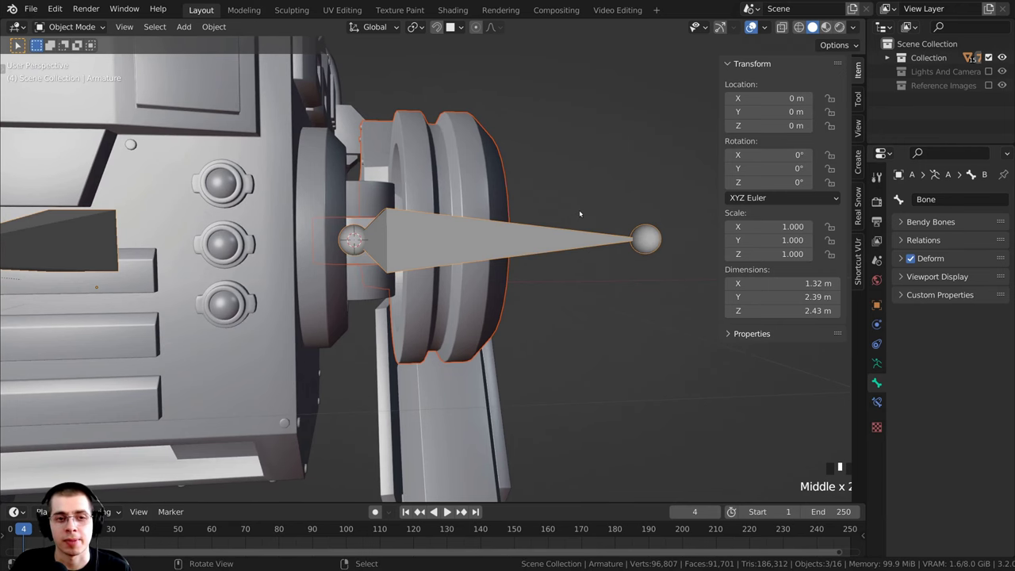
pyautogui.hotkey('ctrl', 'Tab')
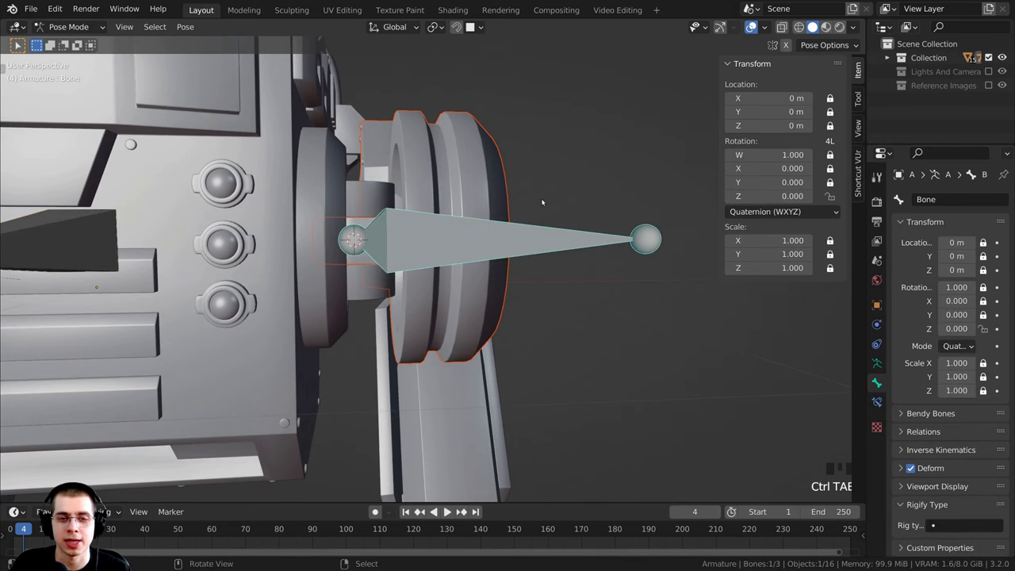
# Step: Select the right hip bone and parent the selected leg and hip joint objects to it using the Bone option
pyautogui.moveTo(545, 201); pyautogui.dragTo(356, 194, button='middle')
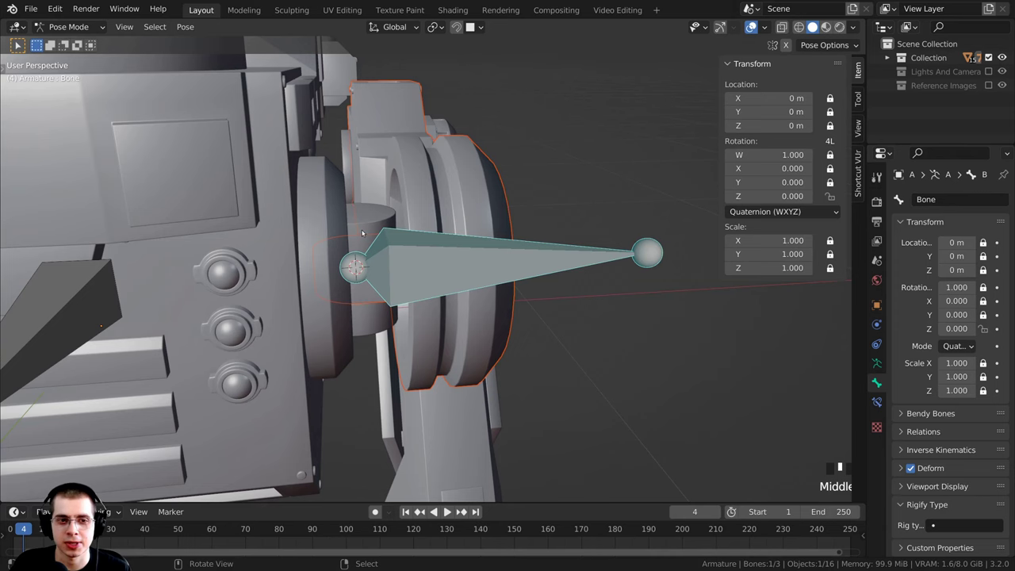
pyautogui.rightClick(545, 260)
pyautogui.moveTo(526, 253); pyautogui.dragTo(507, 256, button='middle')
pyautogui.hotkey('alt', 'a')
pyautogui.scroll(-2, 510, 251)
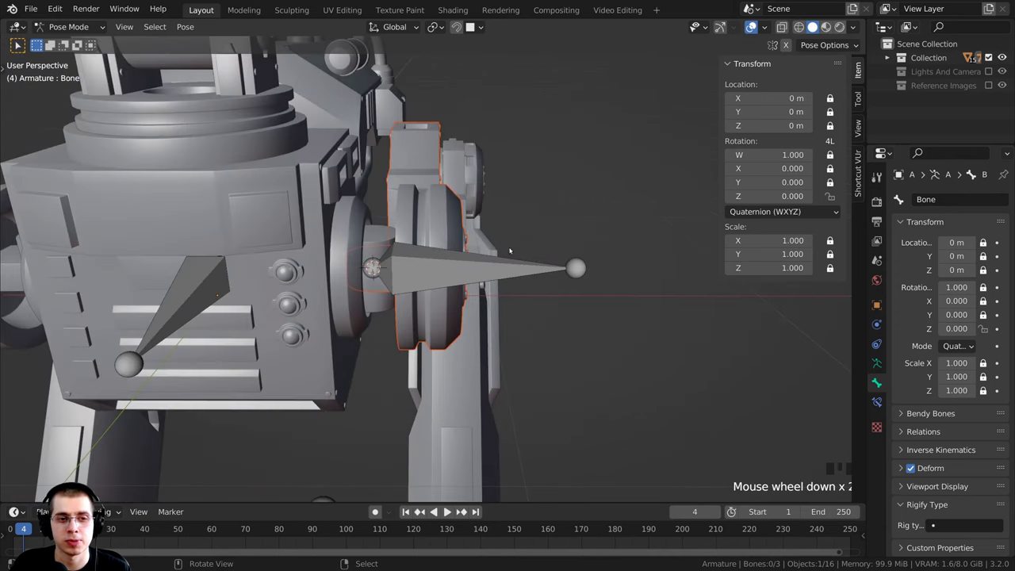
pyautogui.rightClick(426, 242)
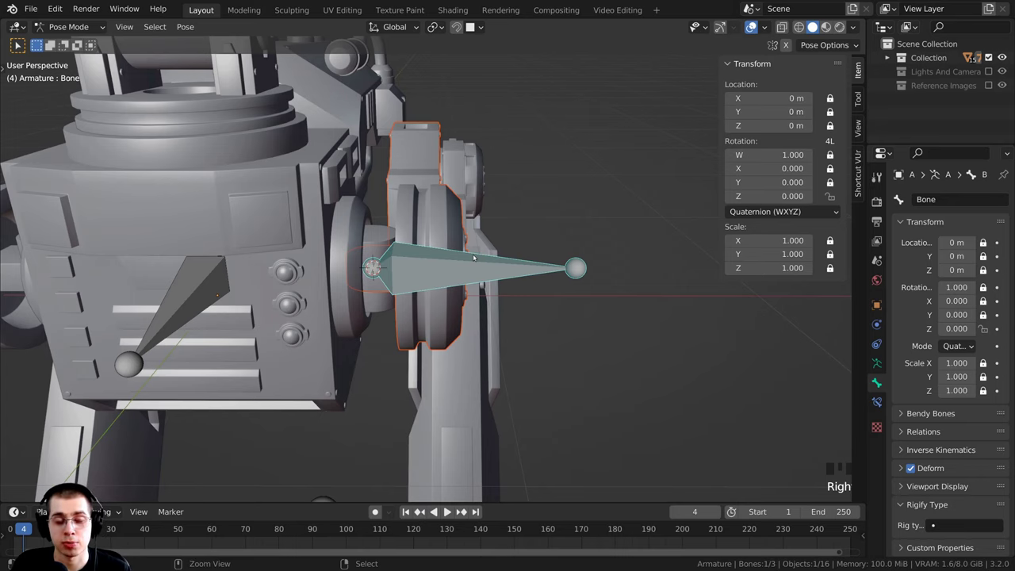
pyautogui.hotkey('ctrl', 'p')
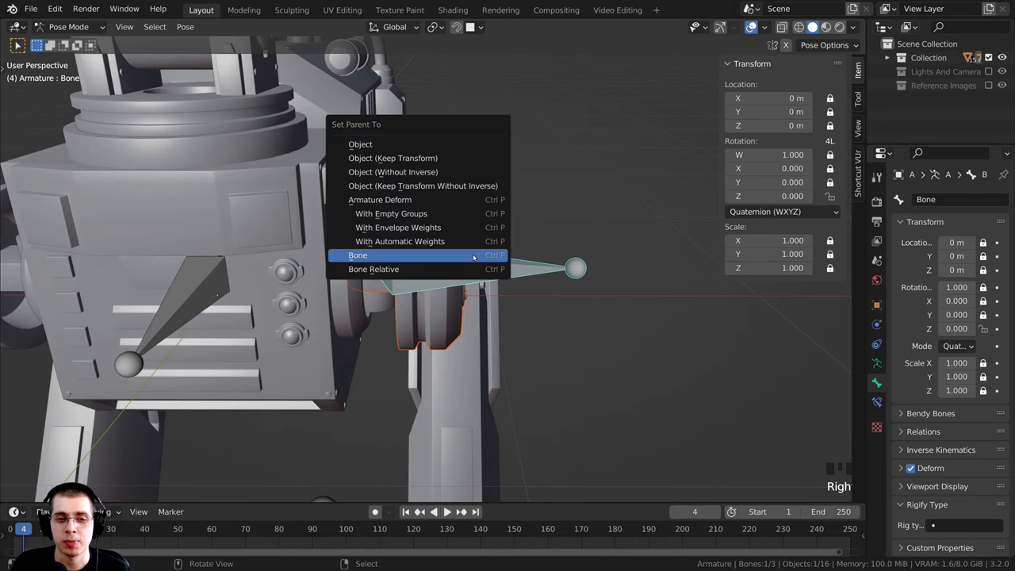
pyautogui.click(473, 256)
# Step: Test rotating the hip bone with its attached leg parts from the front and the robot's side
pyautogui.moveTo(474, 256); pyautogui.dragTo(624, 178, button='middle')
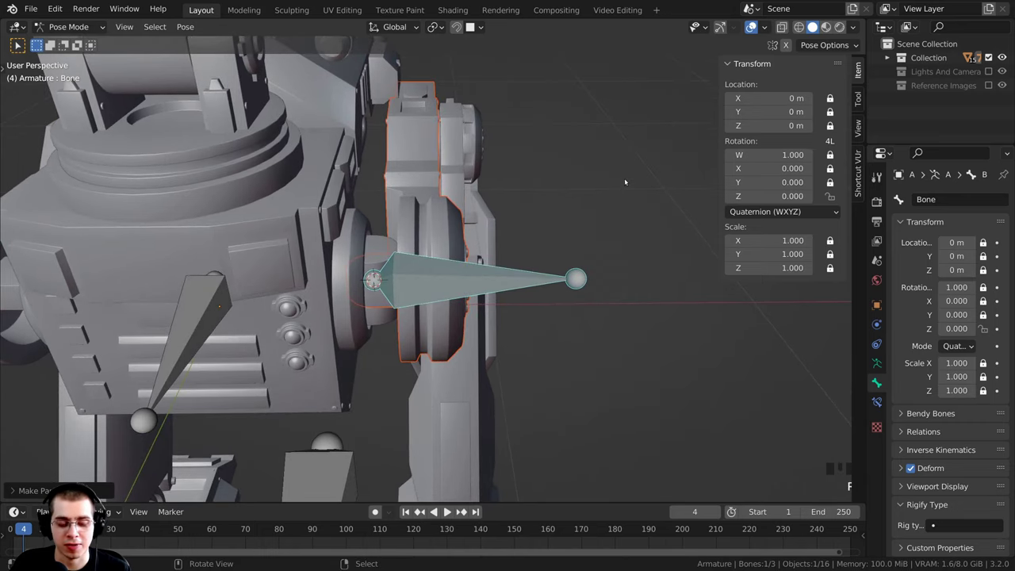
pyautogui.press('r')
pyautogui.click(594, 387)
pyautogui.moveTo(575, 278); pyautogui.dragTo(509, 392, button='middle')
pyautogui.press('r')
pyautogui.click(611, 364)
pyautogui.press('r')
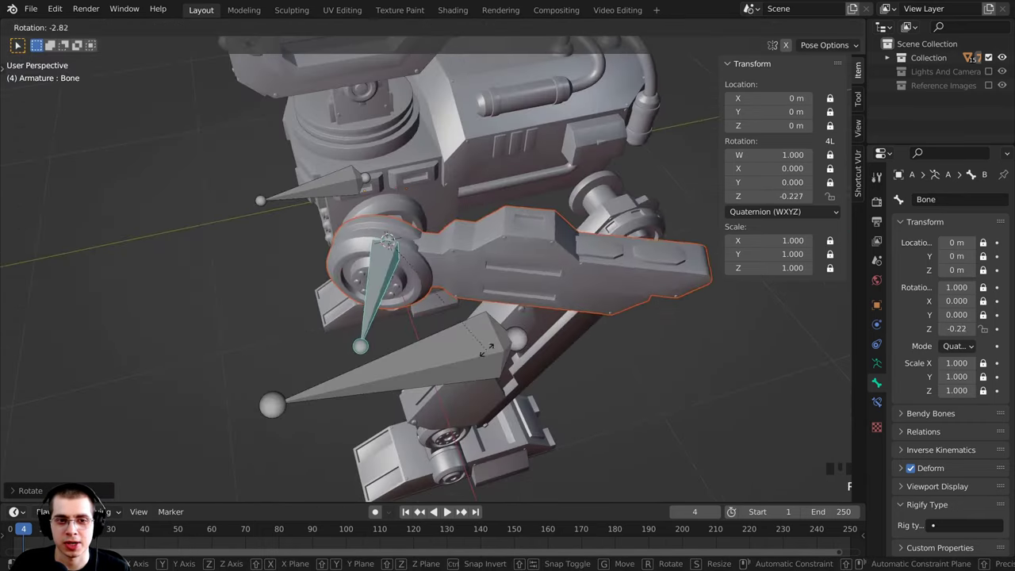
pyautogui.click(547, 260)
# Step: Swing the hip bone back and forth from further view angles and clear its rotation
pyautogui.moveTo(535, 266); pyautogui.dragTo(616, 304, button='middle')
pyautogui.press('r')
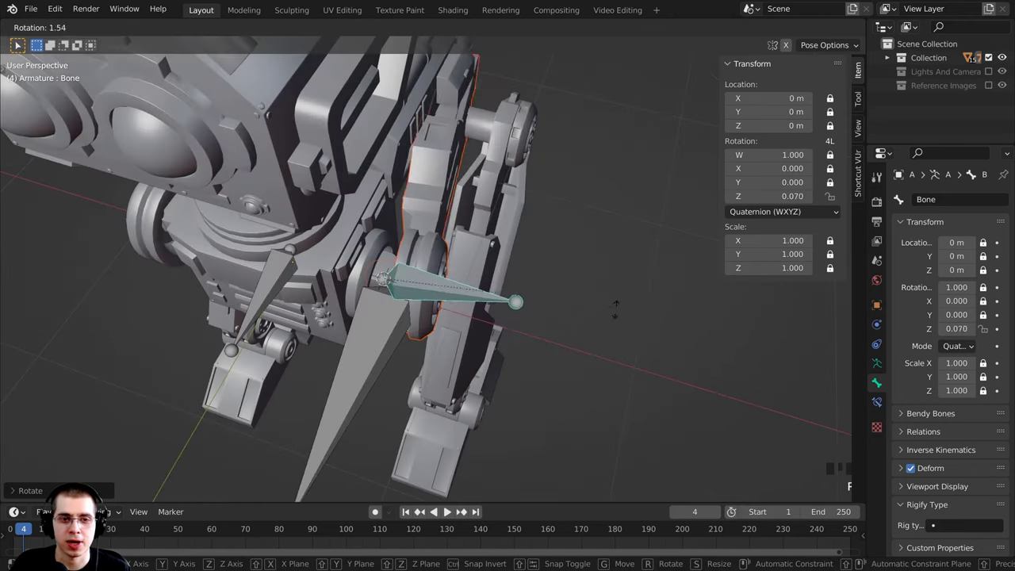
pyautogui.click(591, 421)
pyautogui.keyDown('shift'); pyautogui.moveTo(590, 420); pyautogui.dragTo(521, 316, button='middle'); pyautogui.keyUp('shift')
pyautogui.press('r')
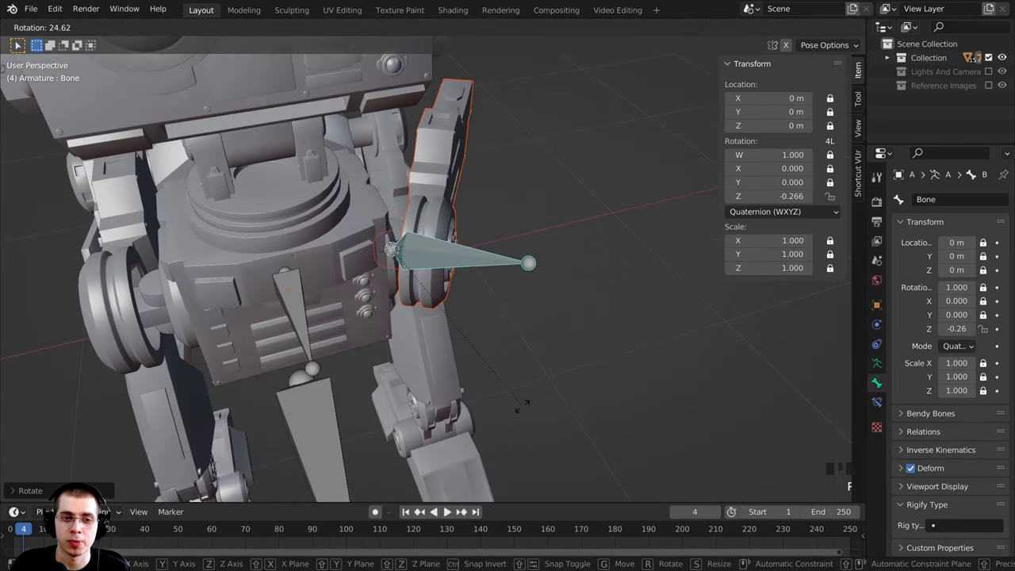
pyautogui.click(514, 363)
pyautogui.moveTo(513, 363); pyautogui.dragTo(515, 360, button='middle')
pyautogui.scroll(-3, 514, 359)
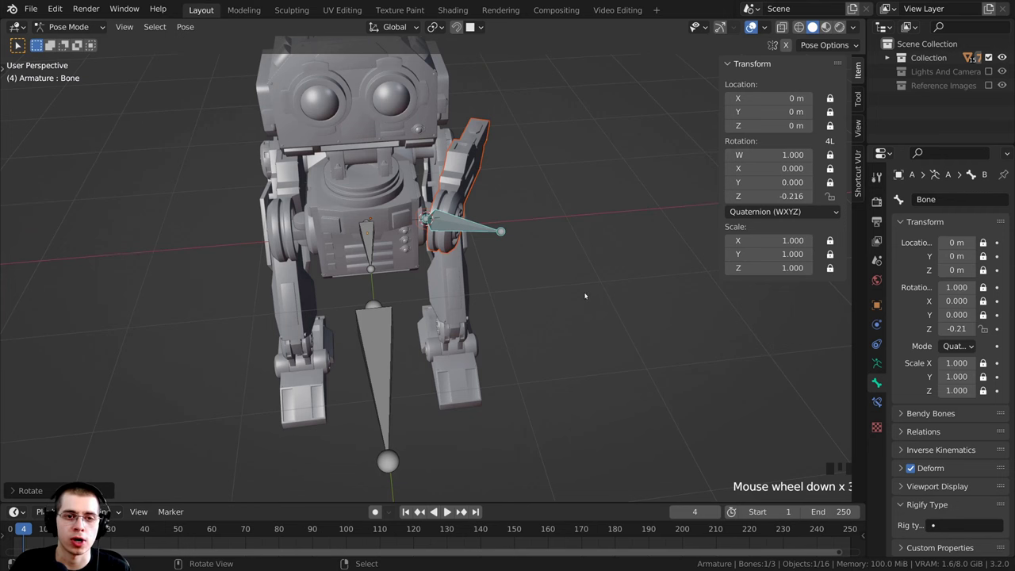
pyautogui.moveTo(585, 296); pyautogui.dragTo(519, 321, button='middle')
pyautogui.press('r')
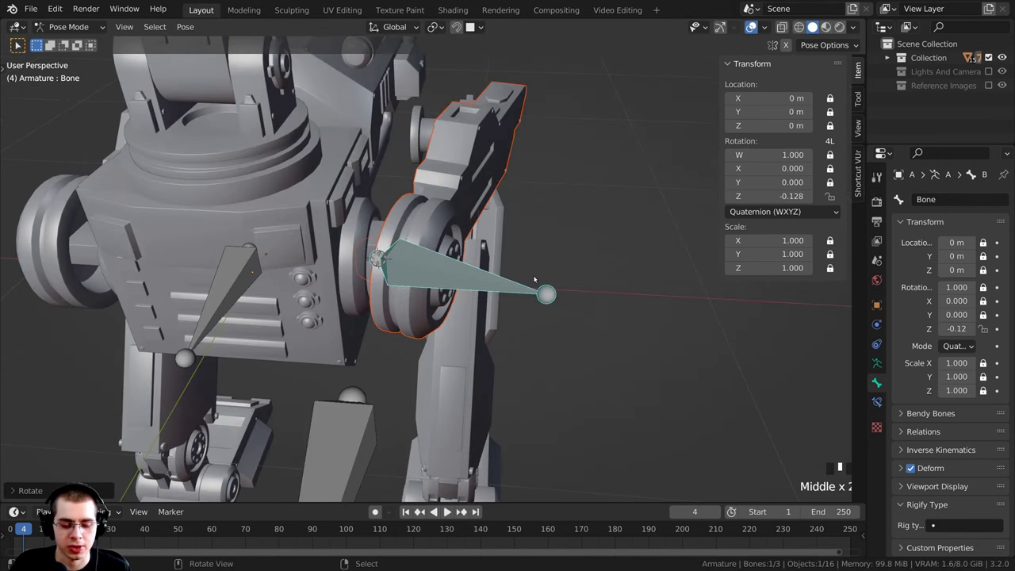
pyautogui.press('alt')
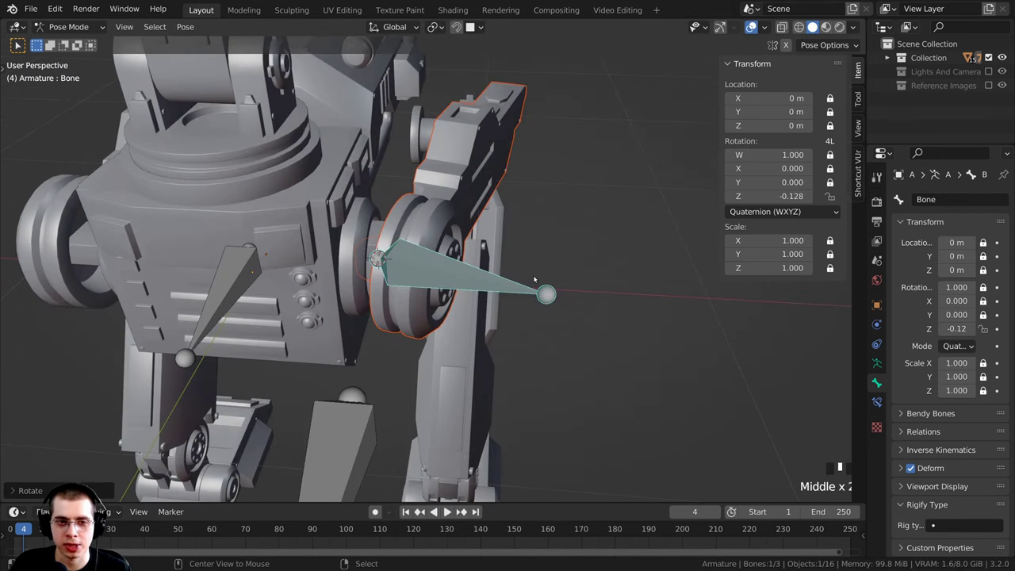
pyautogui.hotkey('alt', 'r')
# Step: Rename the right hip bone as Hip Rotation
pyautogui.moveTo(534, 279); pyautogui.dragTo(398, 236, button='middle')
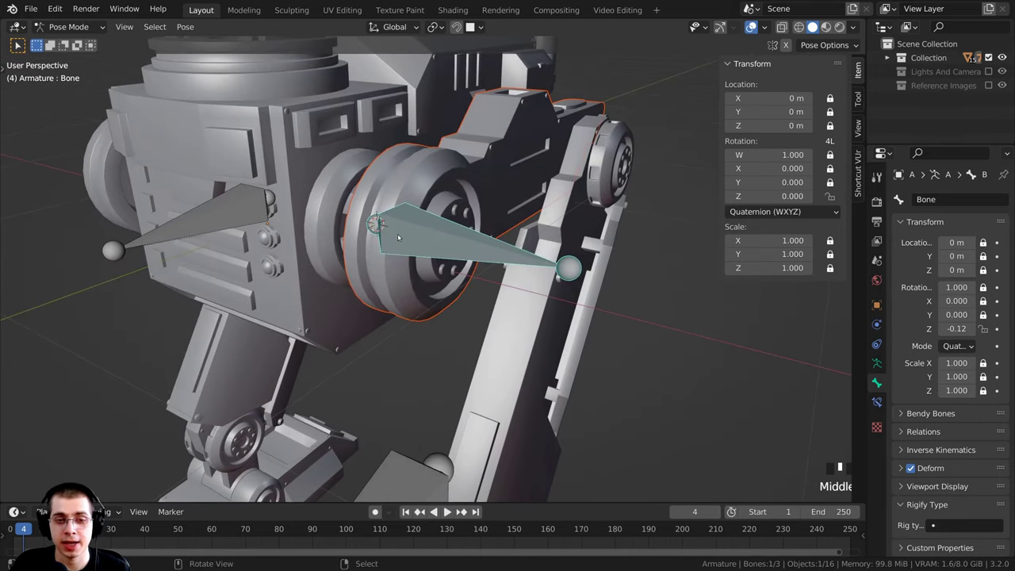
pyautogui.press('F2')
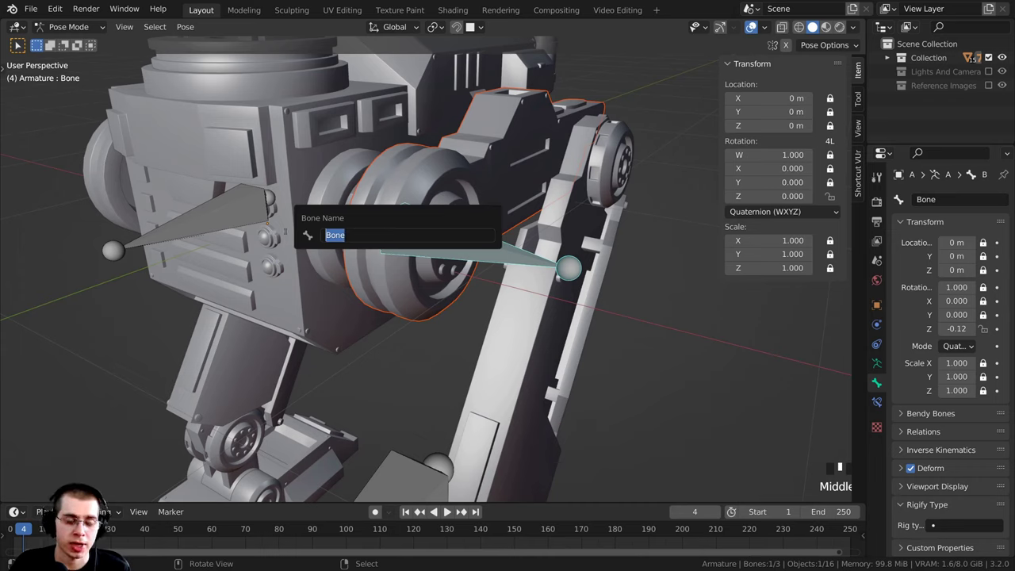
pyautogui.write('Hip R')
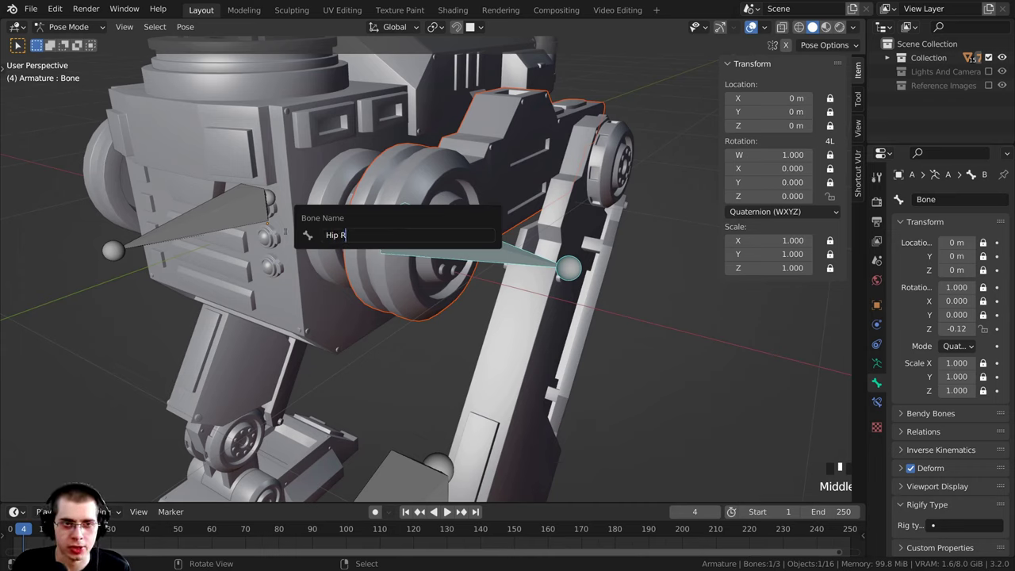
pyautogui.write('otation')
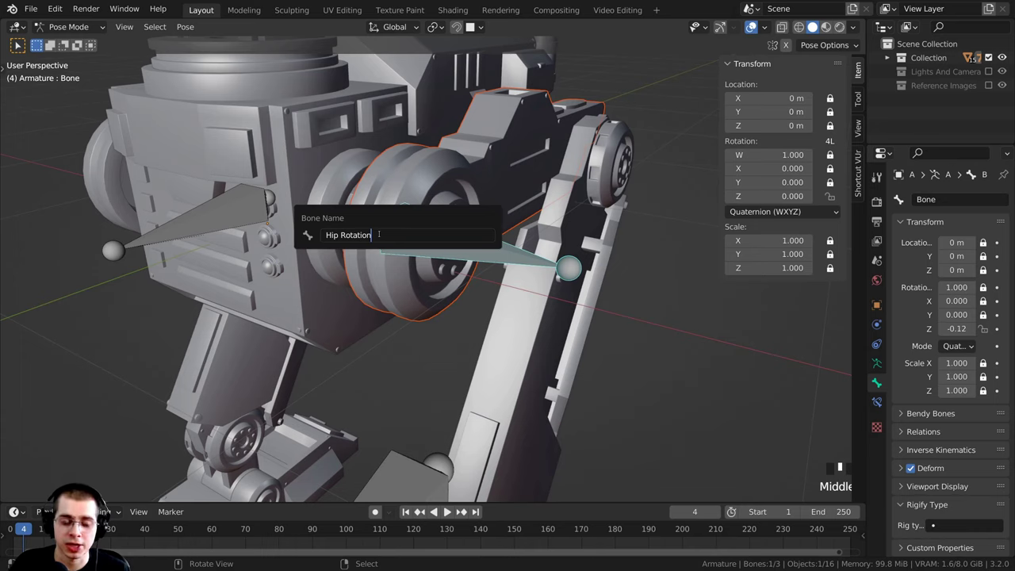
# Step: Rename the hip bone "Hip Rotation.R" and widen the properties editor so its full name fits
pyautogui.write('.')
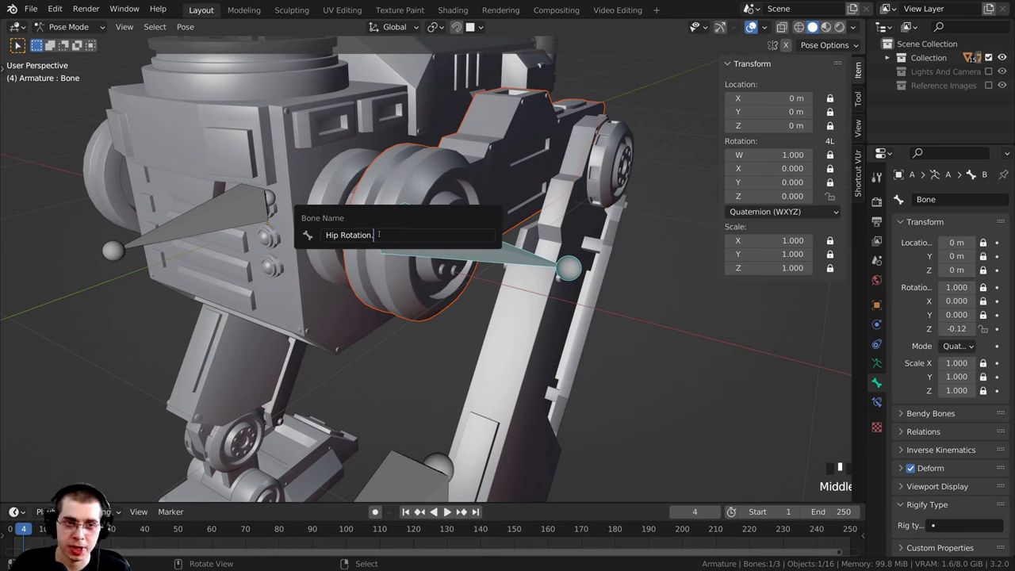
pyautogui.write('R')
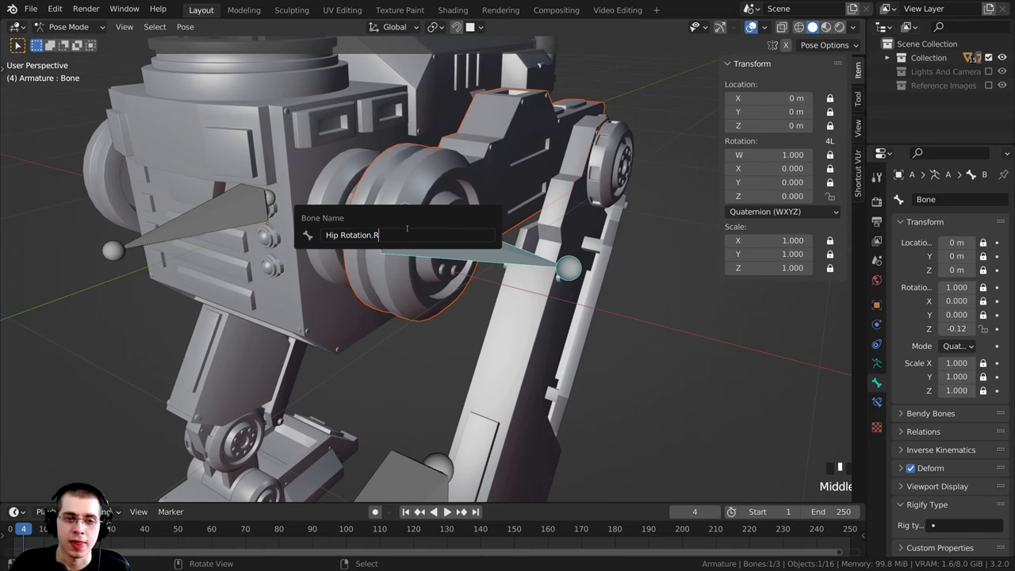
pyautogui.moveTo(382, 239); pyautogui.dragTo(371, 237)
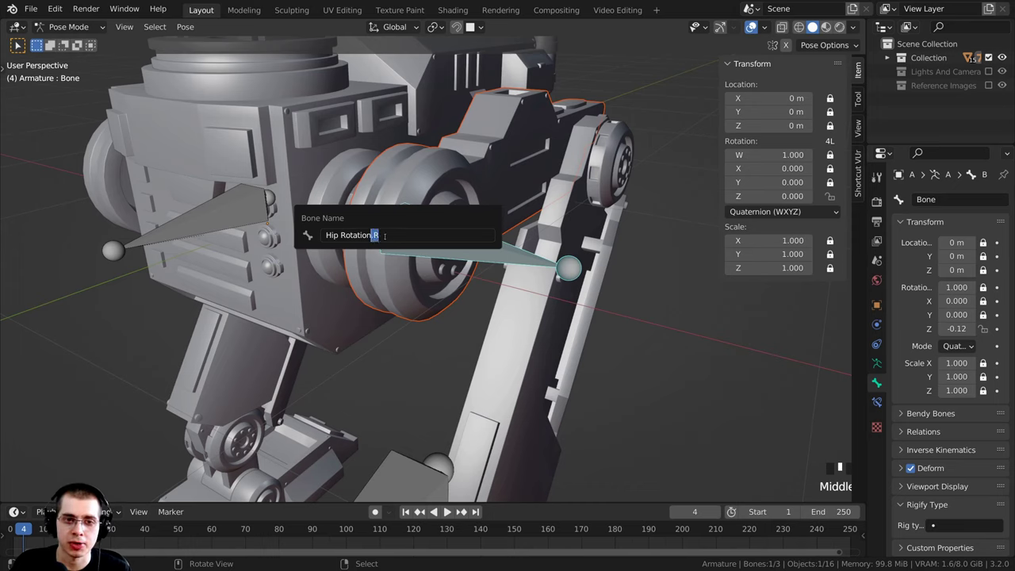
pyautogui.click(383, 235)
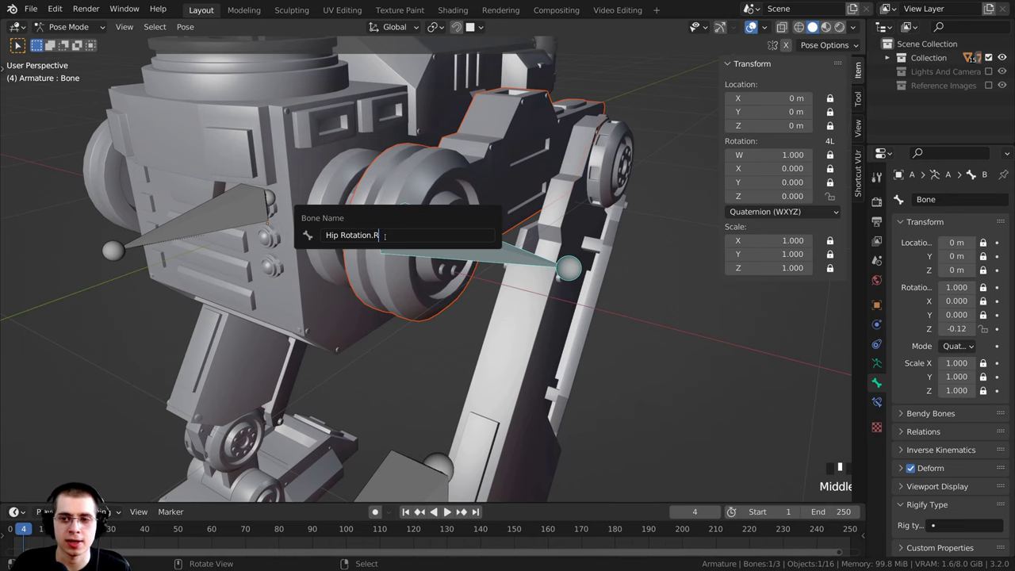
pyautogui.press('Return')
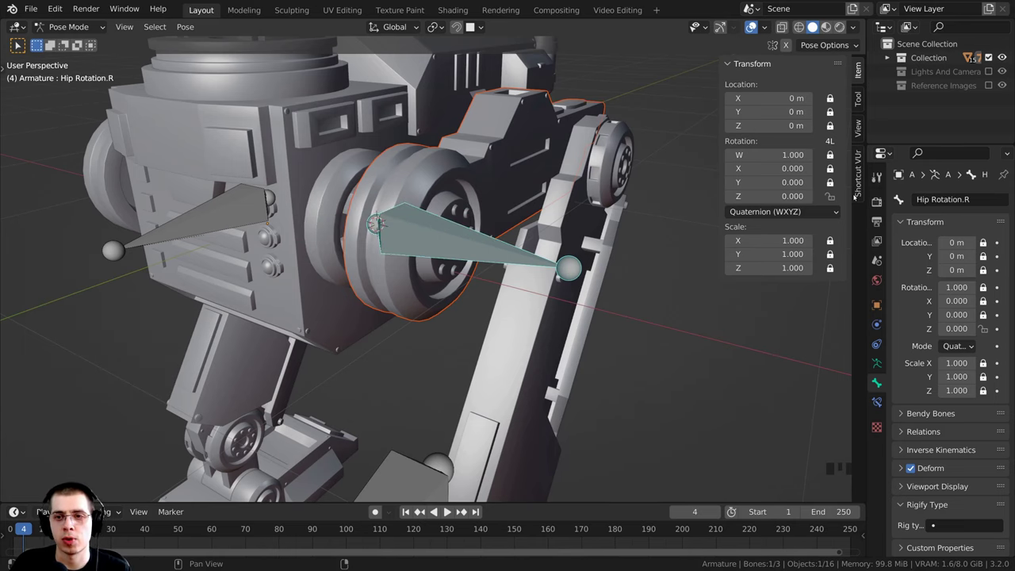
pyautogui.moveTo(865, 195); pyautogui.dragTo(817, 199)
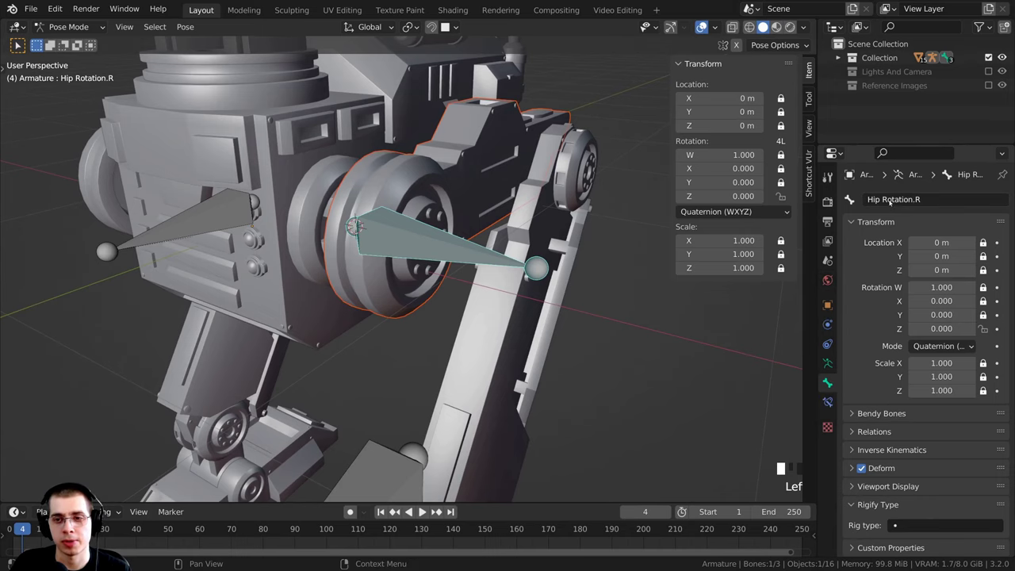
# Step: Put the armature in Edit Mode and select the Hip Rotation.R bone plus Main Controller as the active bone
pyautogui.moveTo(595, 259); pyautogui.dragTo(599, 252, button='middle')
pyautogui.press('F2')
pyautogui.moveTo(518, 197); pyautogui.dragTo(511, 207, button='middle')
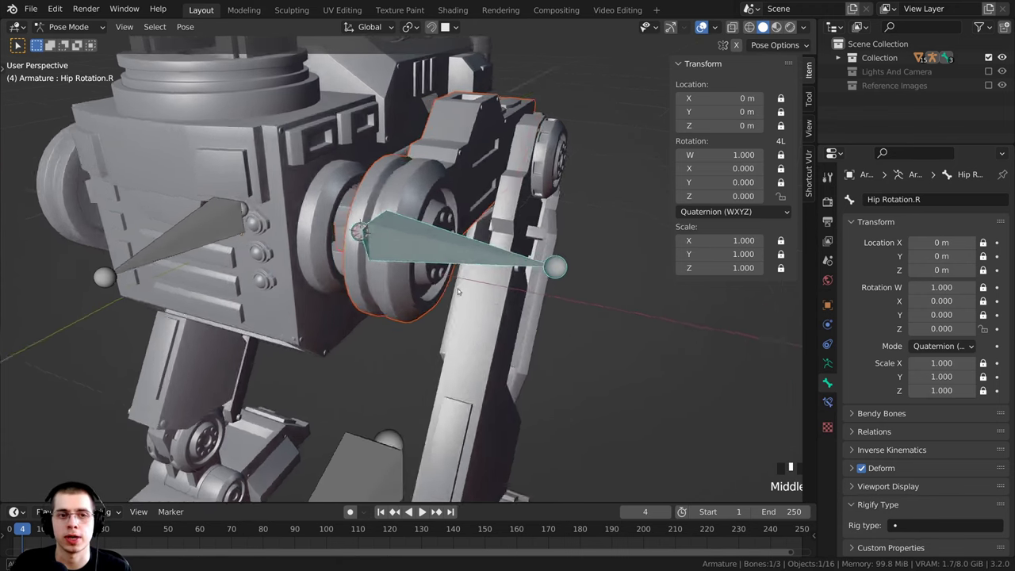
pyautogui.scroll(-2, 512, 207)
pyautogui.press('Tab')
pyautogui.press('Tab')
pyautogui.hotkey('ctrl', 'Tab')
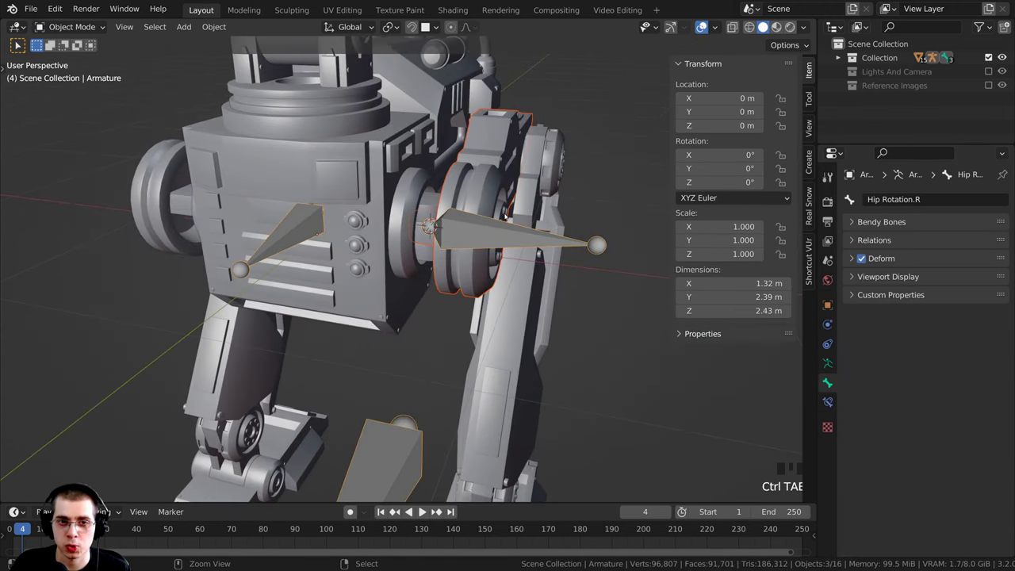
pyautogui.keyDown('shift'); pyautogui.moveTo(499, 234); pyautogui.dragTo(456, 264, button='middle'); pyautogui.keyUp('shift')
pyautogui.rightClick(383, 386)
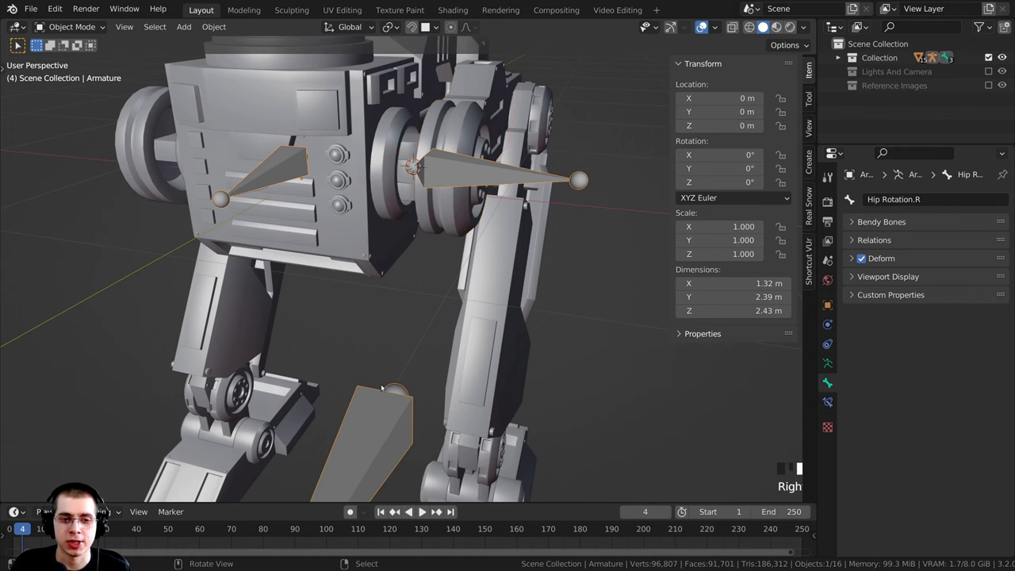
pyautogui.scroll(-2, 369, 375)
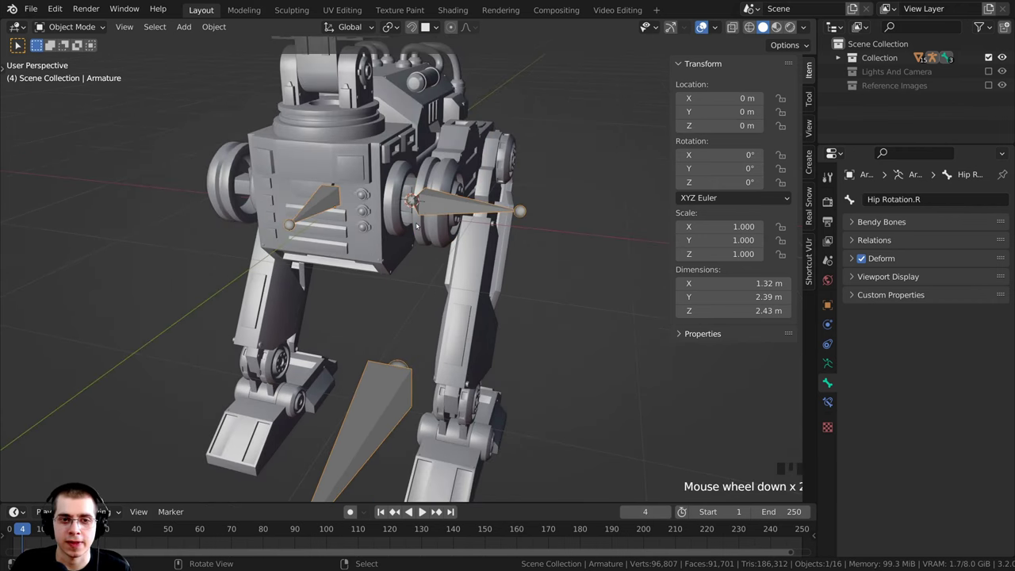
pyautogui.press('Tab')
pyautogui.keyDown('shift'); pyautogui.moveTo(420, 234); pyautogui.dragTo(461, 159, button='middle'); pyautogui.keyUp('shift')
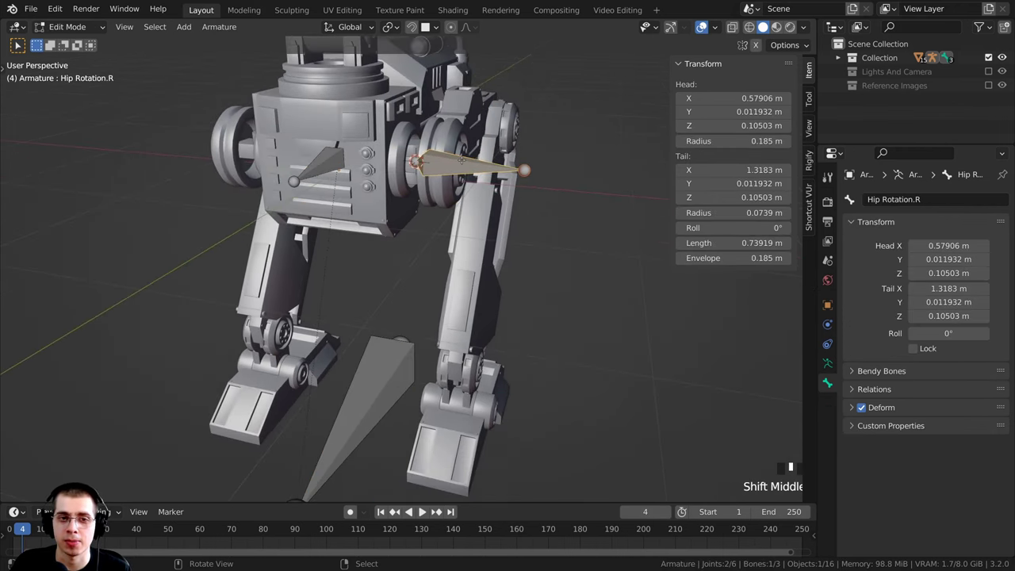
pyautogui.rightClick(454, 164)
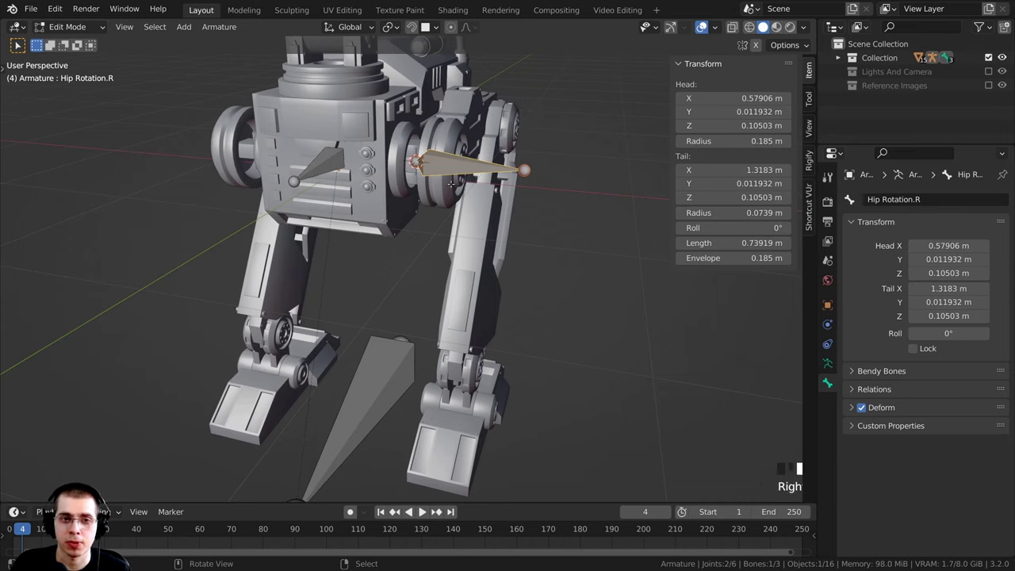
pyautogui.keyDown('shift'); pyautogui.rightClick(376, 364); pyautogui.keyUp('shift')
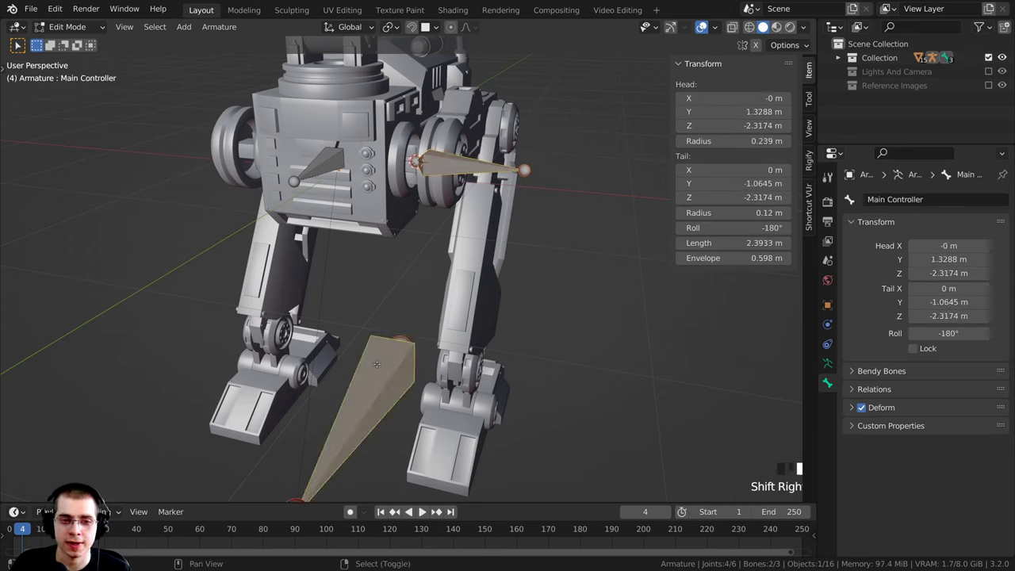
# Step: Try to parent Hip Rotation.R to the Main Controller bone with the Connected option
pyautogui.hotkey('ctrl', 'p')
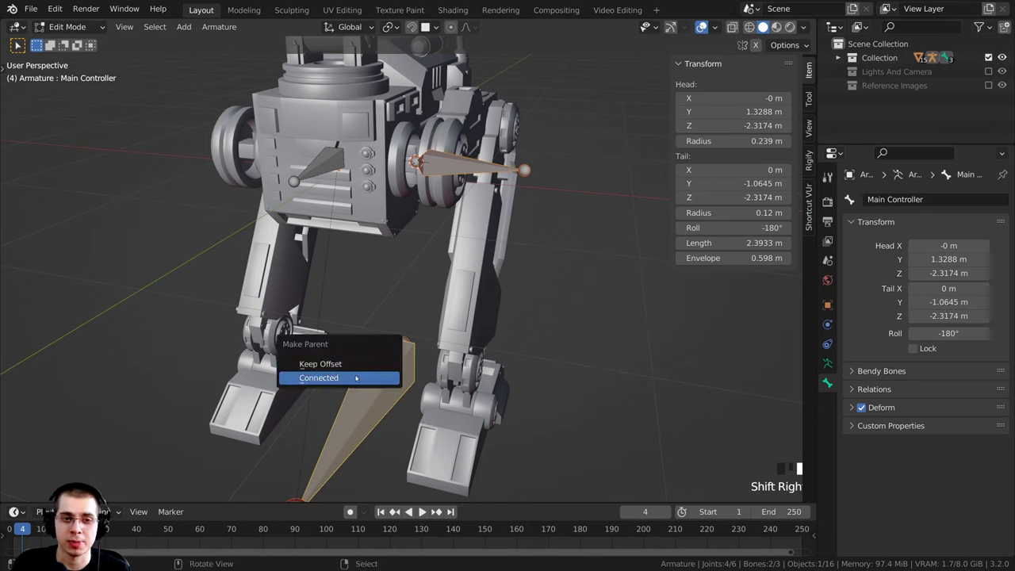
pyautogui.click(393, 378)
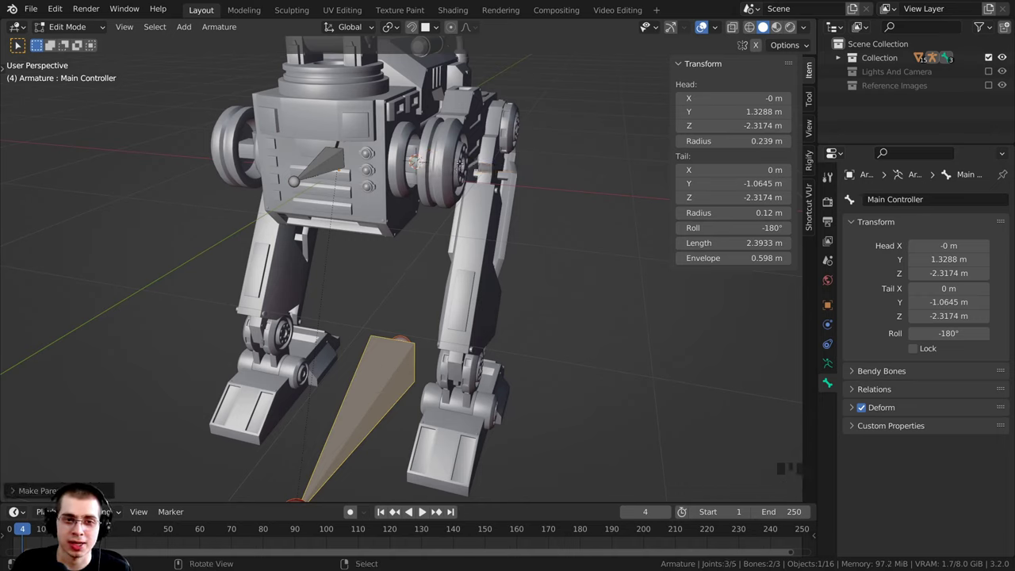
pyautogui.scroll(-3, 359, 383)
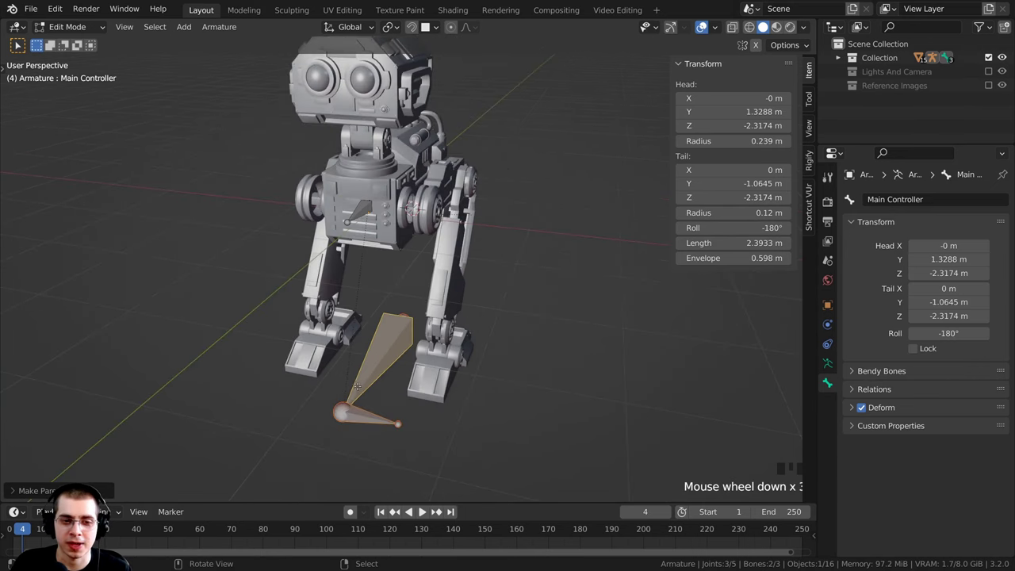
pyautogui.hotkey('ctrl', 'z')
pyautogui.scroll(2, 366, 388)
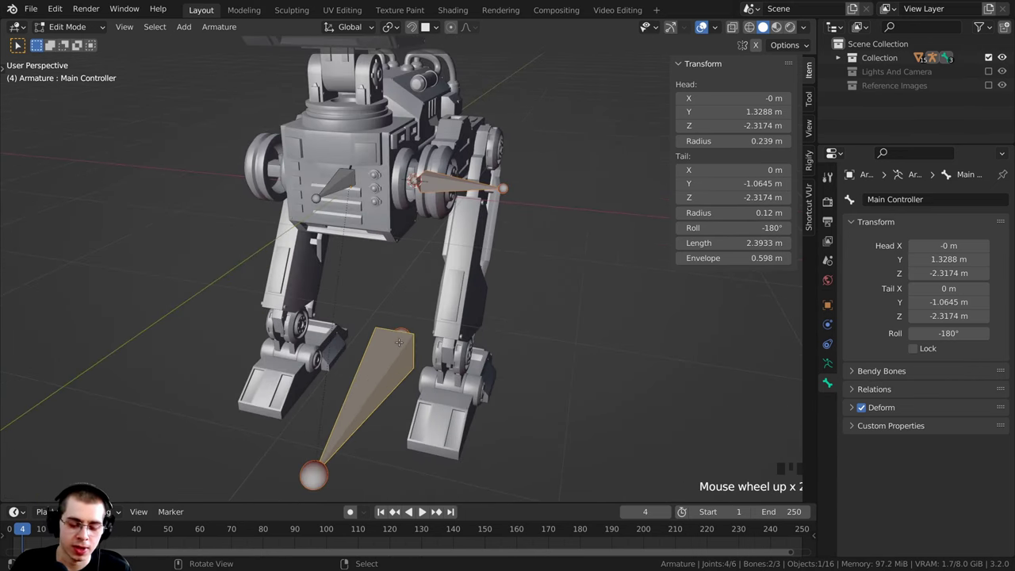
# Step: Parent Hip Rotation.R to the Main Controller bone with the Keep Offset option
pyautogui.hotkey('ctrl', 'p')
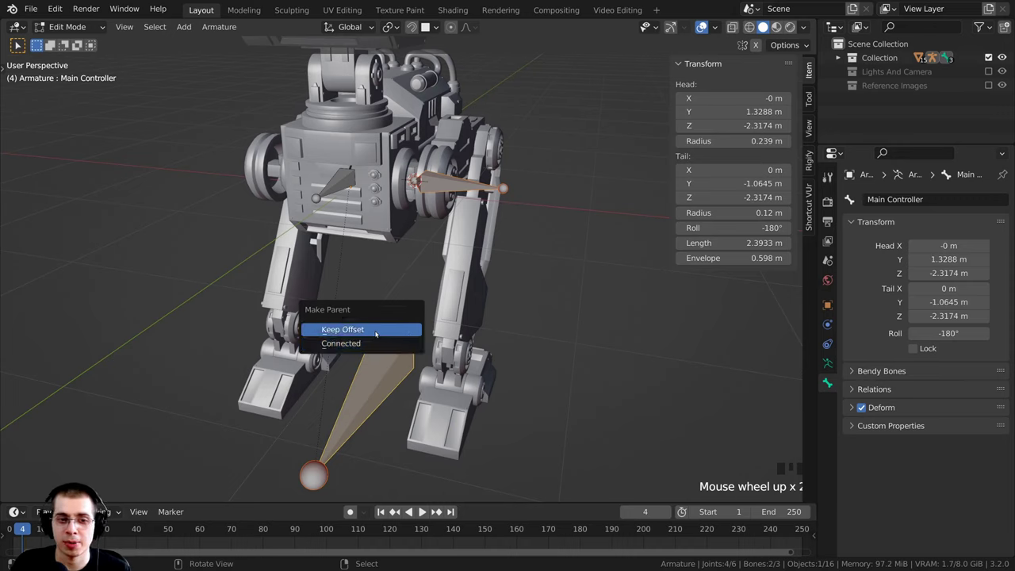
pyautogui.click(377, 331)
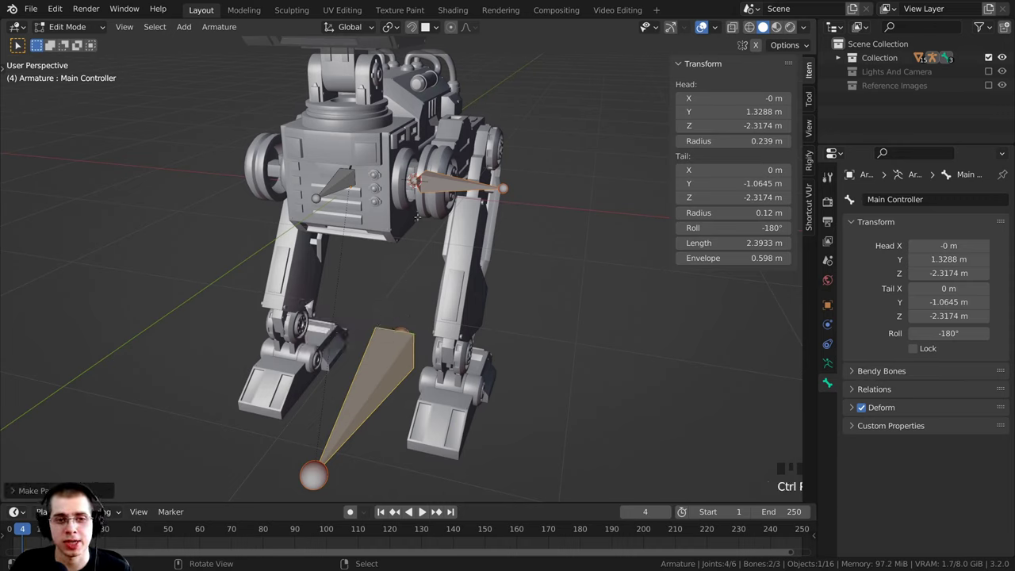
pyautogui.moveTo(401, 277); pyautogui.dragTo(402, 276, button='middle')
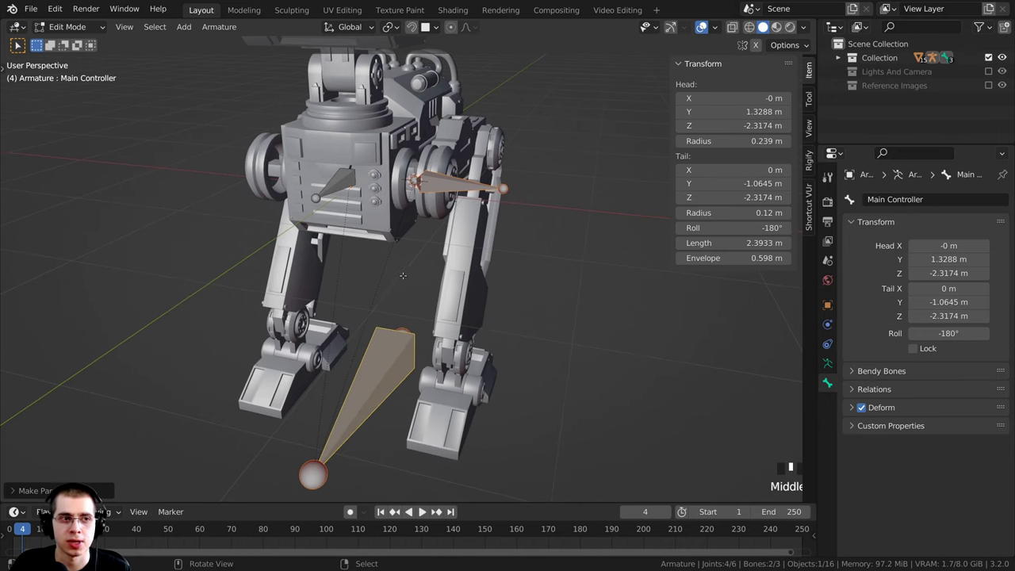
# Step: Test the bone parenting in Pose Mode by moving Main Controller, cancel the move and return to Object Mode
pyautogui.hotkey('ctrl', 'Tab')
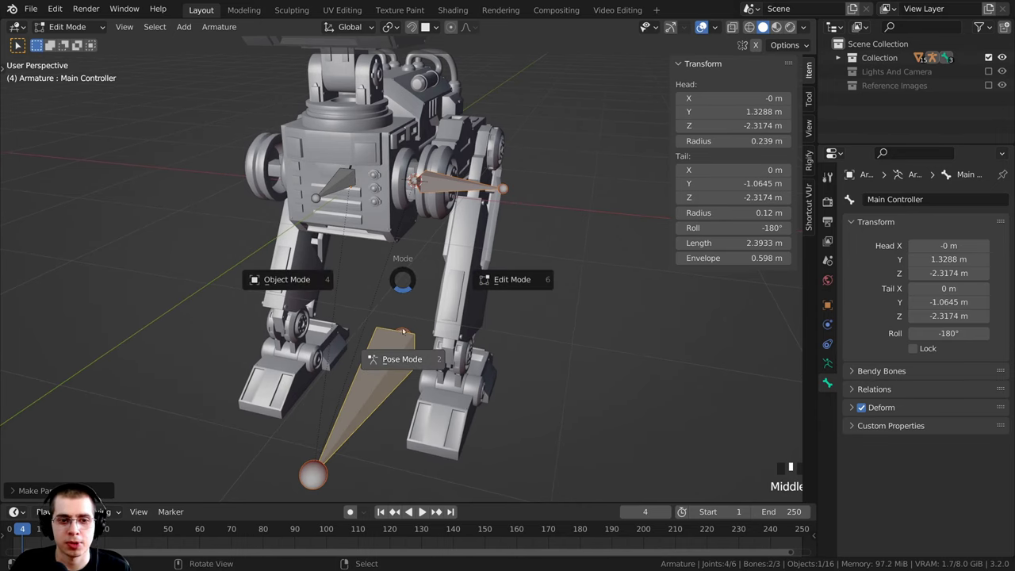
pyautogui.click(387, 359)
pyautogui.scroll(-3, 381, 381)
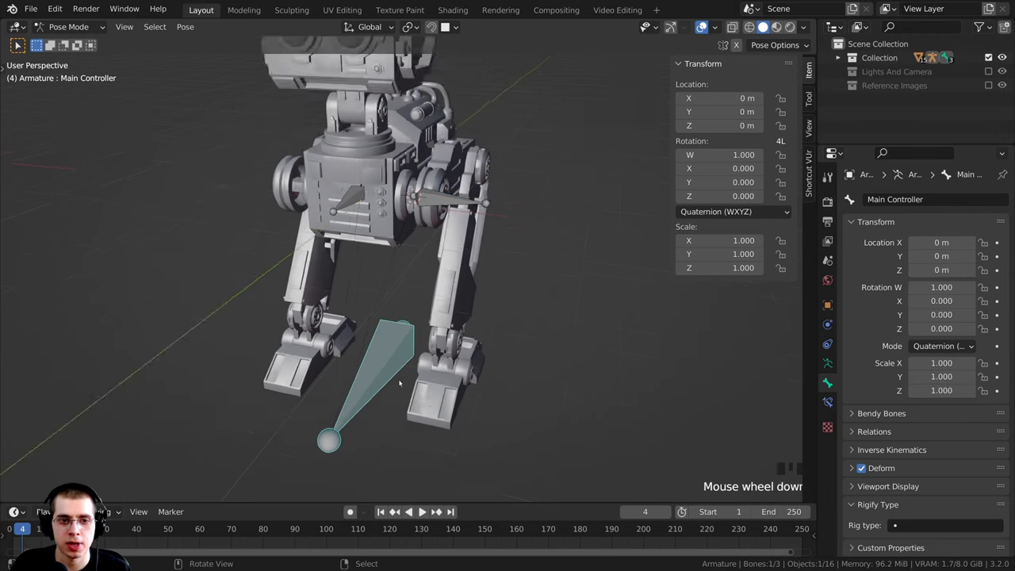
pyautogui.press('g')
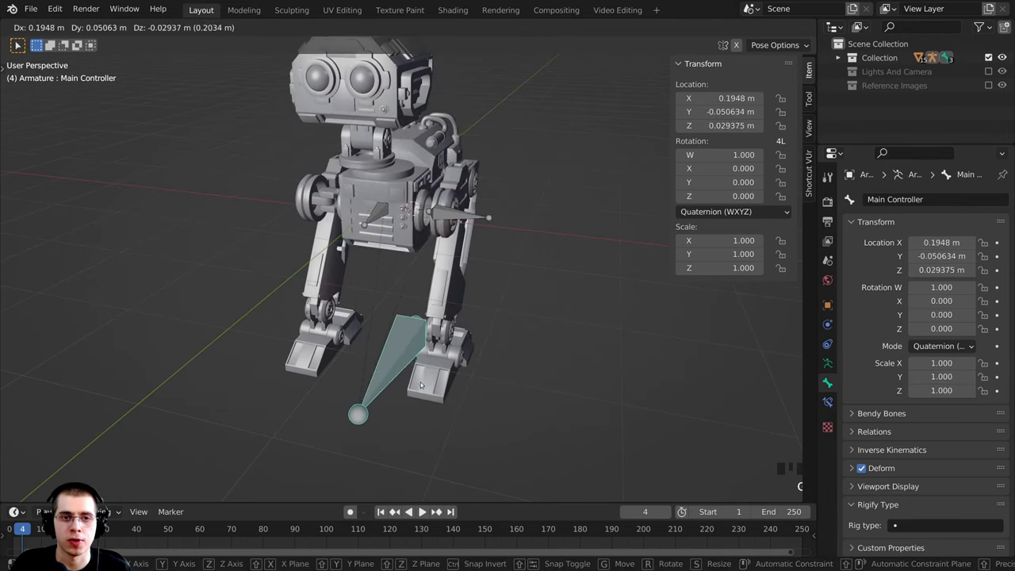
pyautogui.rightClick(391, 406)
pyautogui.moveTo(387, 384); pyautogui.dragTo(360, 360, button='middle')
pyautogui.scroll(2, 396, 276)
pyautogui.hotkey('ctrl', 'Tab')
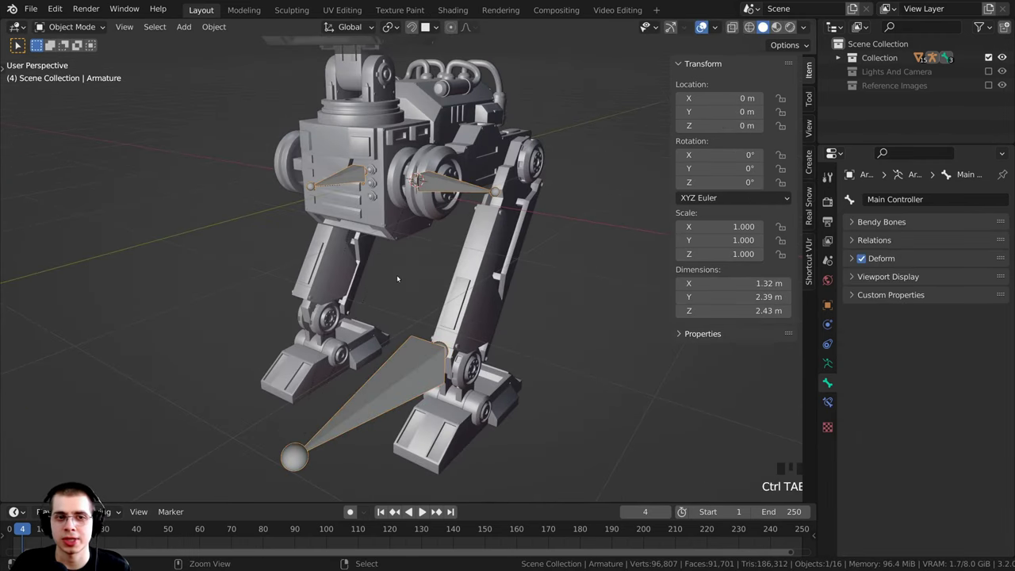
# Step: Open the Upper Leg Right object in Edit Mode with none of its geometry selected
pyautogui.hotkey('alt', 'a')
pyautogui.scroll(-1, 412, 294)
pyautogui.moveTo(397, 277); pyautogui.dragTo(353, 286, button='middle')
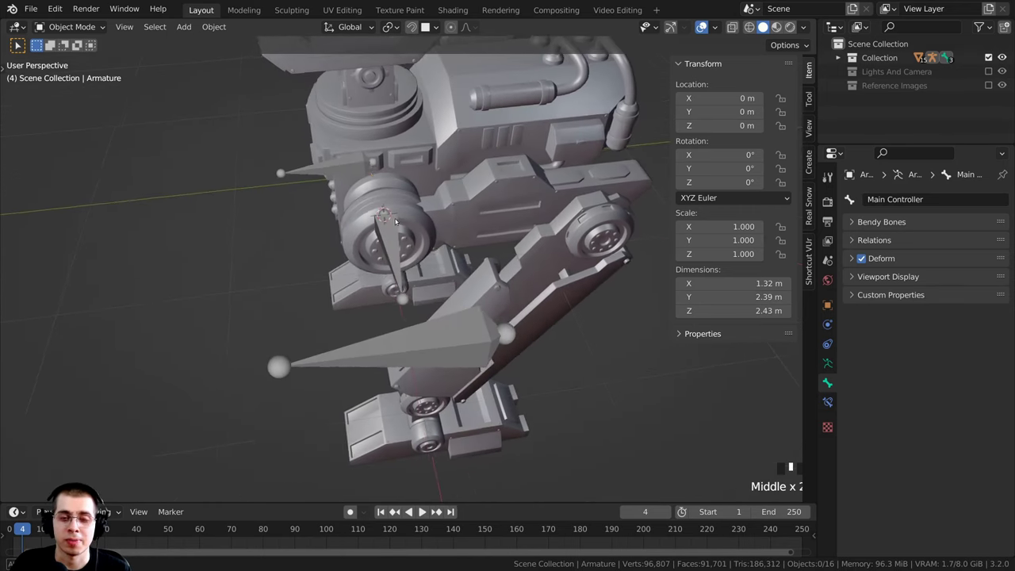
pyautogui.keyDown('shift'); pyautogui.moveTo(392, 224); pyautogui.dragTo(283, 219, button='middle'); pyautogui.keyUp('shift')
pyautogui.scroll(2, 386, 232)
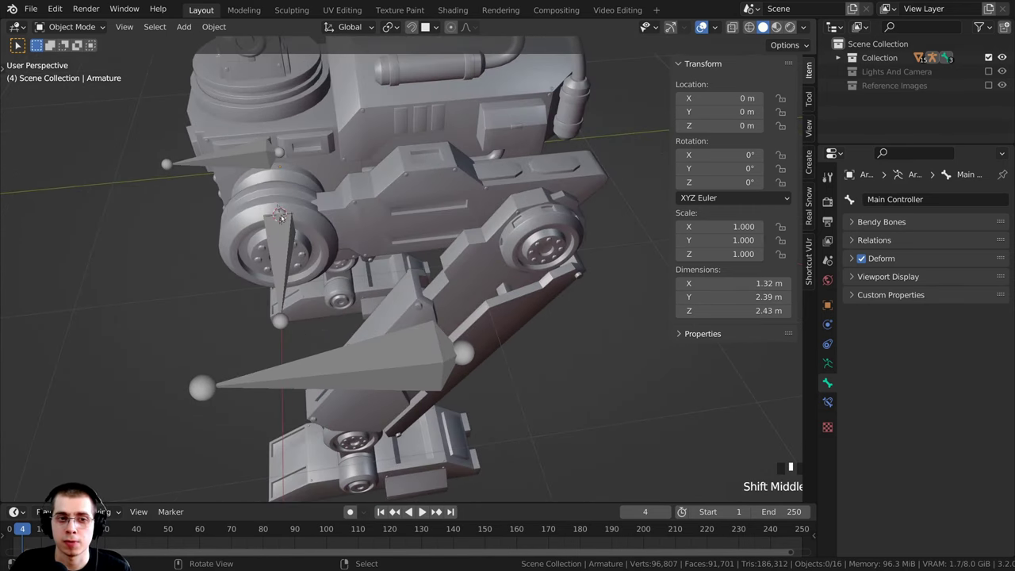
pyautogui.moveTo(356, 381); pyautogui.dragTo(432, 388, button='middle')
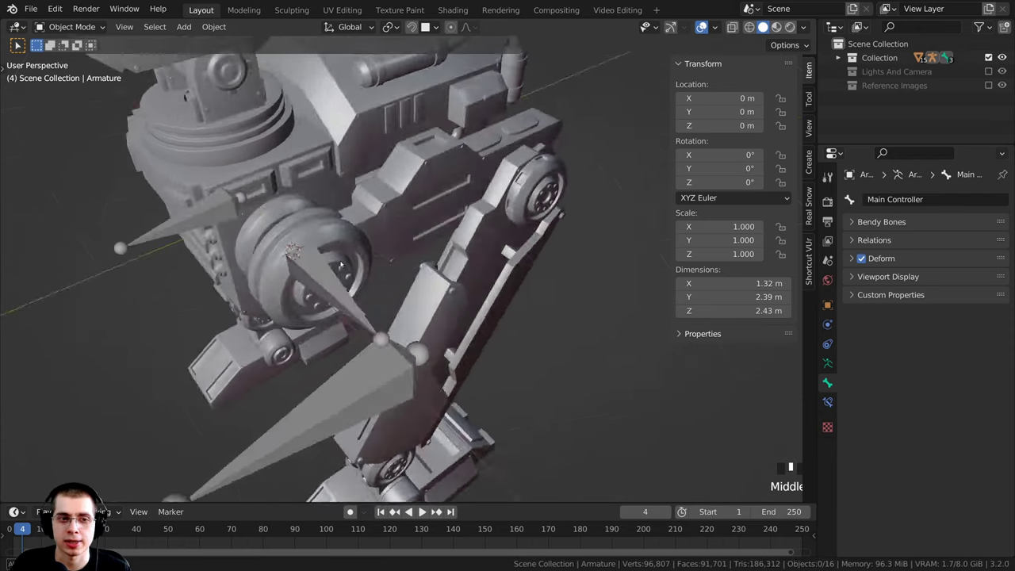
pyautogui.moveTo(401, 273); pyautogui.dragTo(441, 263, button='middle')
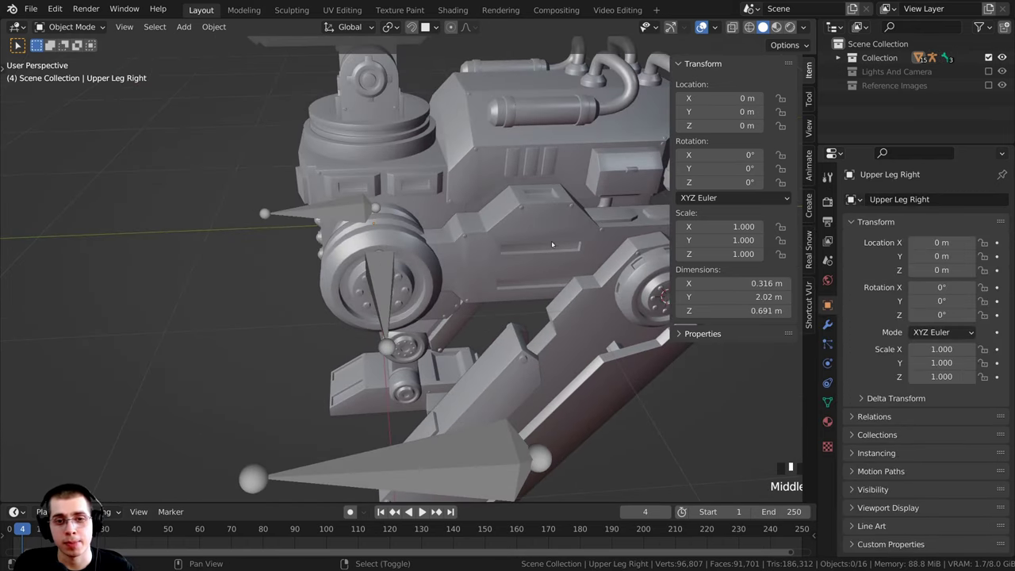
pyautogui.keyDown('shift'); pyautogui.moveTo(552, 244); pyautogui.dragTo(425, 208, button='middle'); pyautogui.keyUp('shift')
pyautogui.keyDown('shift'); pyautogui.moveTo(425, 209); pyautogui.dragTo(407, 214, button='middle'); pyautogui.keyUp('shift')
pyautogui.rightClick(406, 214)
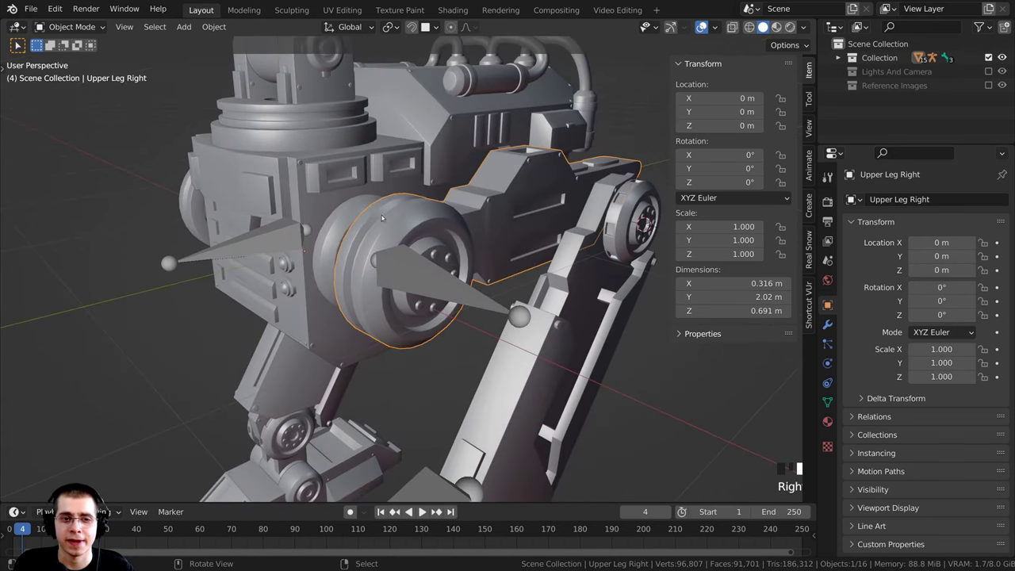
pyautogui.moveTo(411, 255); pyautogui.dragTo(424, 247, button='middle')
pyautogui.moveTo(591, 172); pyautogui.dragTo(440, 242, button='middle')
pyautogui.scroll(2, 486, 232)
pyautogui.press('Tab')
pyautogui.hotkey('alt', 'a')
# Step: Select the two edge loops bordering the groove of the right hip wheel and snap the 3D cursor to the selection
pyautogui.scroll(2, 440, 242)
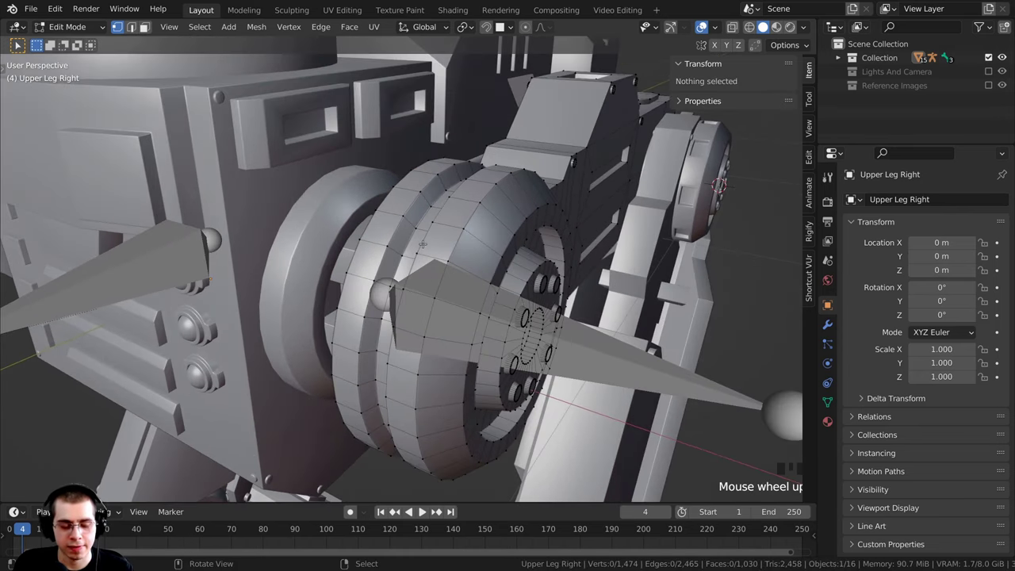
pyautogui.scroll(2, 423, 241)
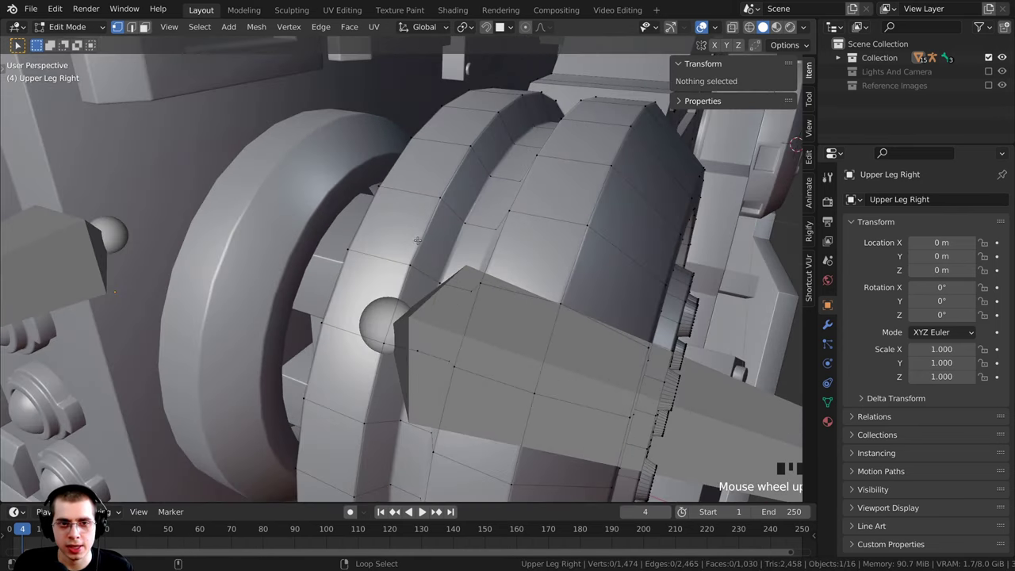
pyautogui.keyDown('alt'); pyautogui.click(425, 232); pyautogui.keyUp('alt')
pyautogui.moveTo(424, 232); pyautogui.dragTo(488, 243, button='middle')
pyautogui.keyDown('alt'); pyautogui.keyDown('shift'); pyautogui.rightClick(522, 247); pyautogui.keyUp('shift'); pyautogui.keyUp('alt')
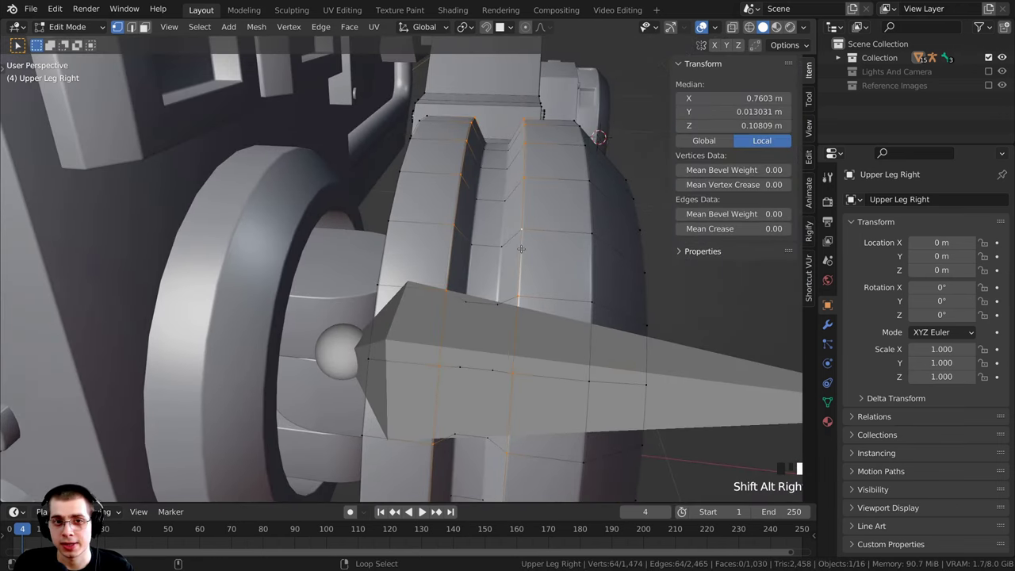
pyautogui.scroll(-2, 474, 225)
pyautogui.moveTo(470, 237); pyautogui.dragTo(452, 177, button='middle')
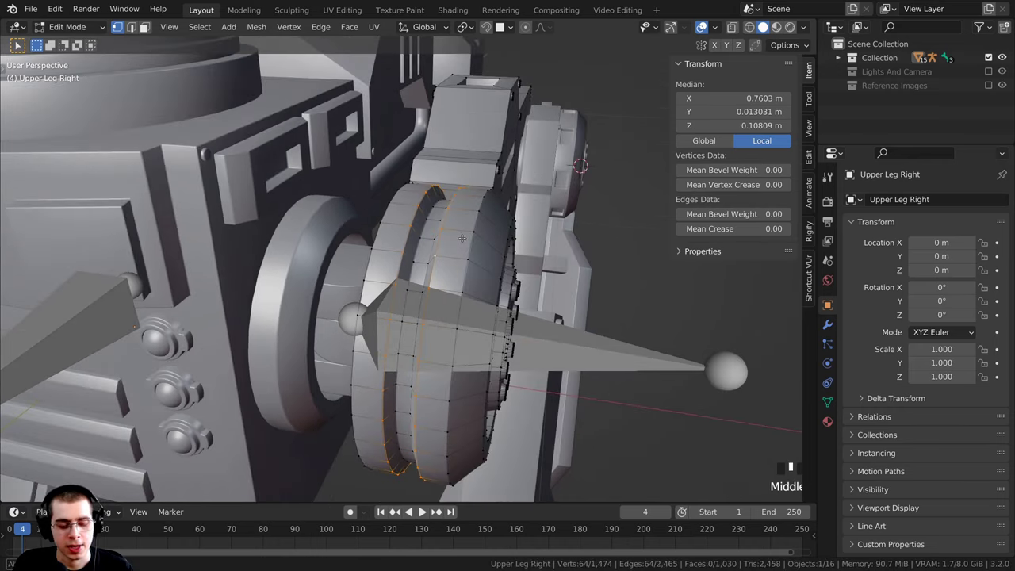
pyautogui.hotkey('shift', 's')
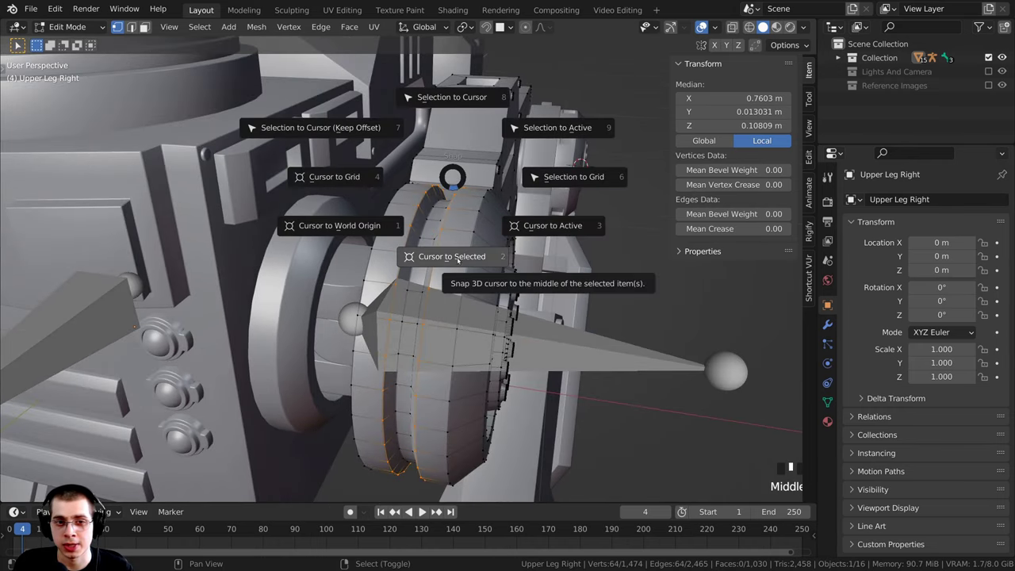
pyautogui.click(452, 258)
pyautogui.moveTo(452, 258); pyautogui.dragTo(335, 192, button='middle')
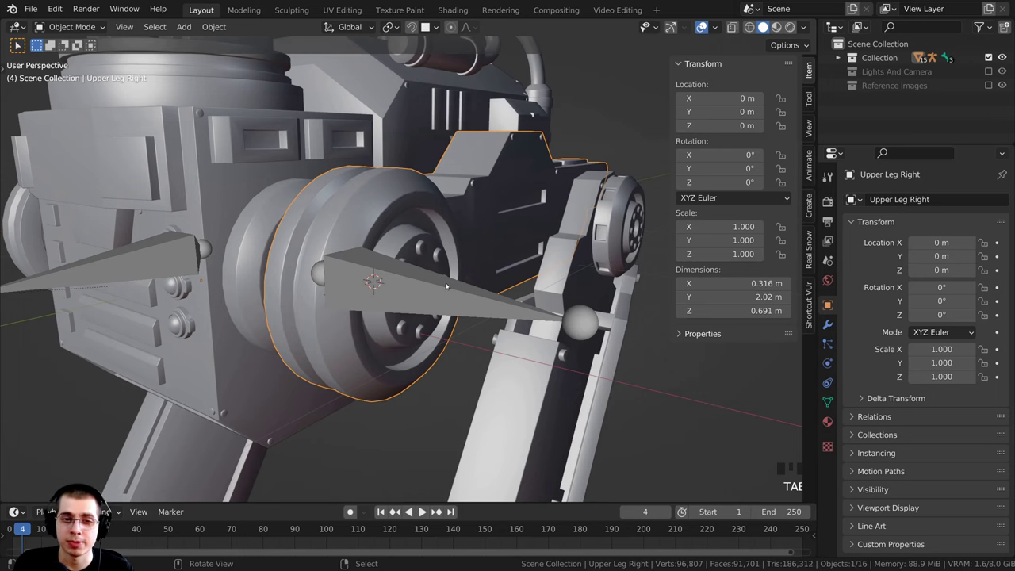
# Step: Add a new bone to the armature in Edit Mode at the 3D cursor on the right hip wheel
pyautogui.rightClick(435, 295)
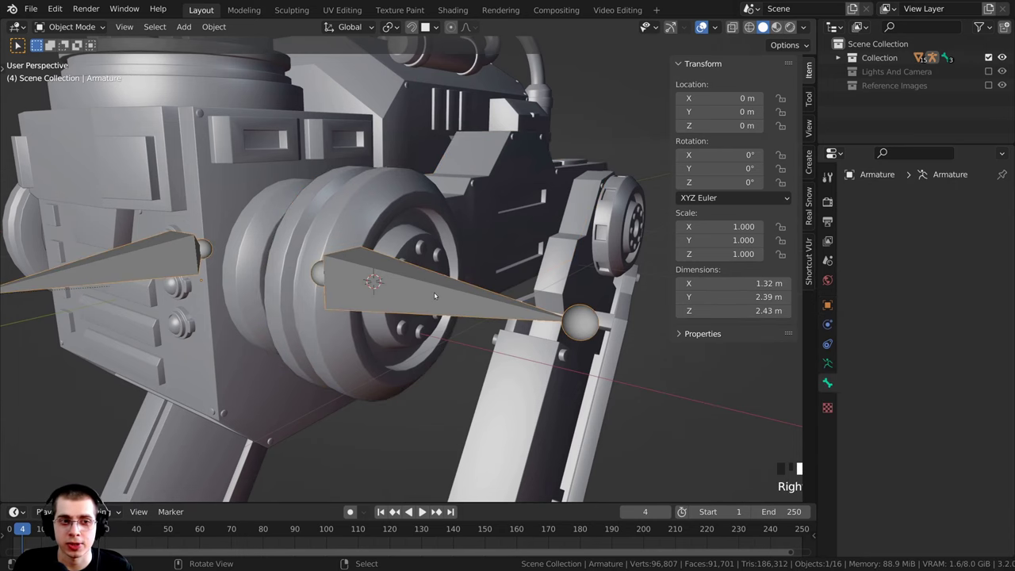
pyautogui.moveTo(435, 296); pyautogui.dragTo(432, 303, button='middle')
pyautogui.press('Tab')
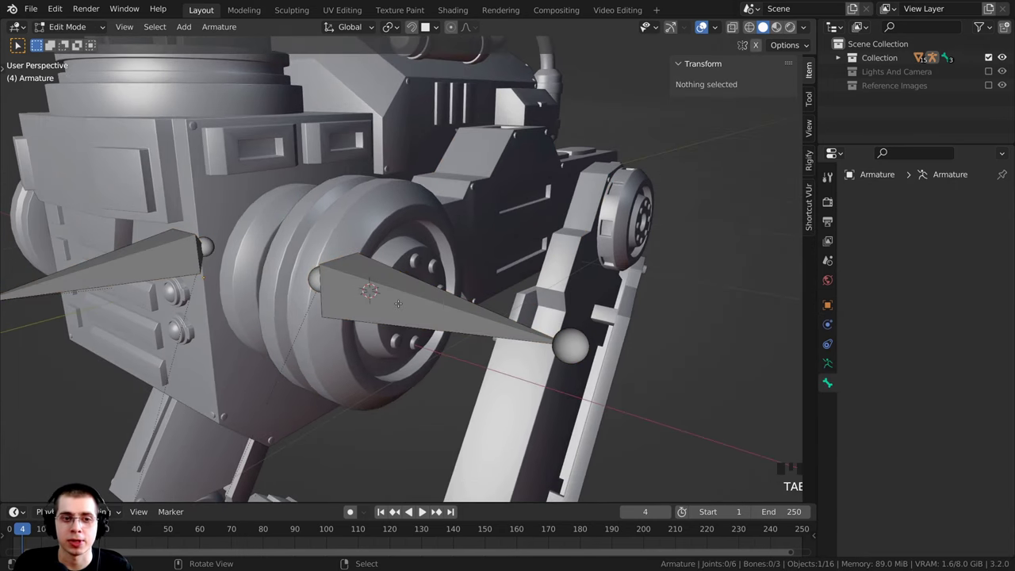
pyautogui.scroll(-1, 394, 304)
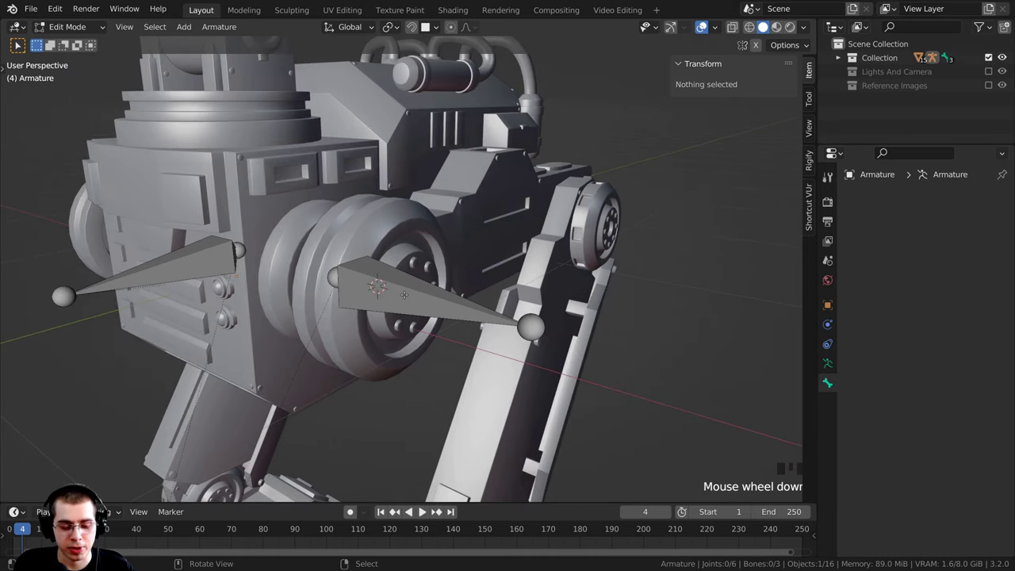
pyautogui.hotkey('shift', 'a')
pyautogui.scroll(-3, 404, 295)
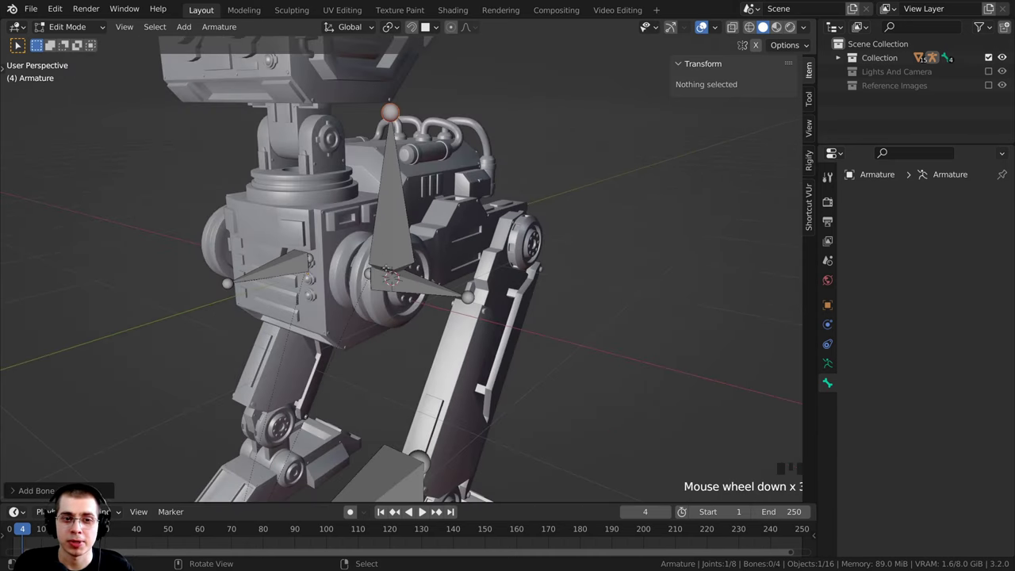
pyautogui.scroll(2, 389, 277)
pyautogui.keyDown('shift'); pyautogui.moveTo(386, 273); pyautogui.dragTo(392, 101, button='middle'); pyautogui.keyUp('shift')
pyautogui.moveTo(400, 140); pyautogui.dragTo(395, 300, button='middle')
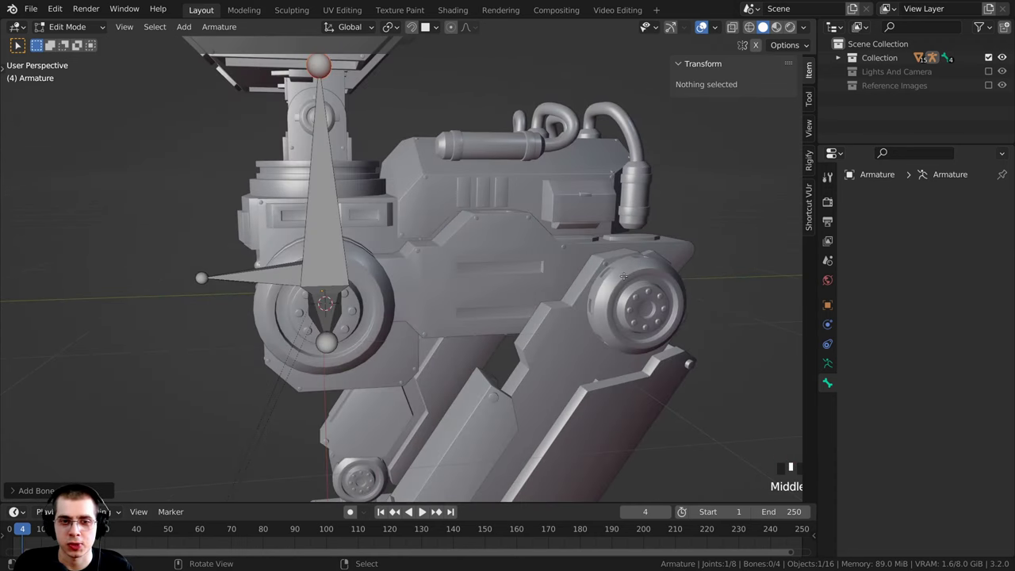
pyautogui.keyDown('shift'); pyautogui.moveTo(620, 275); pyautogui.dragTo(642, 289, button='middle'); pyautogui.keyUp('shift')
# Step: Set the transform pivot point to 3D Cursor and rotate the new bone -90° about the global X axis
pyautogui.rightClick(348, 202)
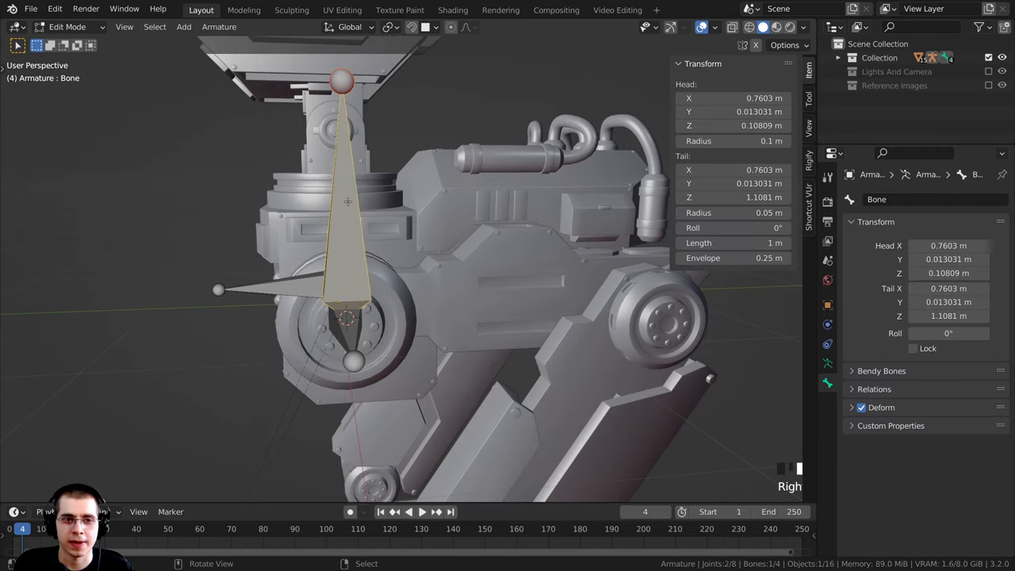
pyautogui.click(389, 28)
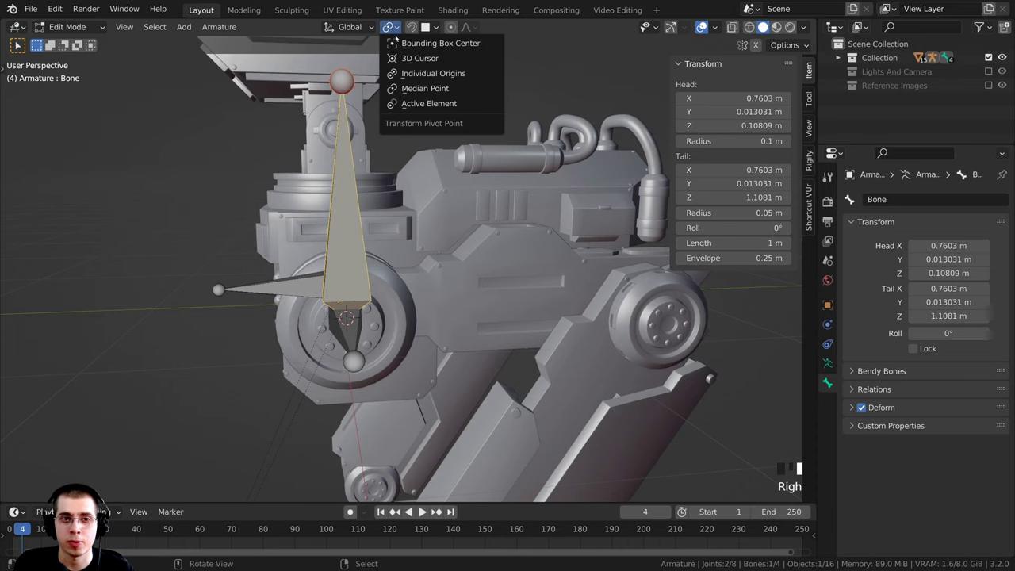
pyautogui.click(404, 57)
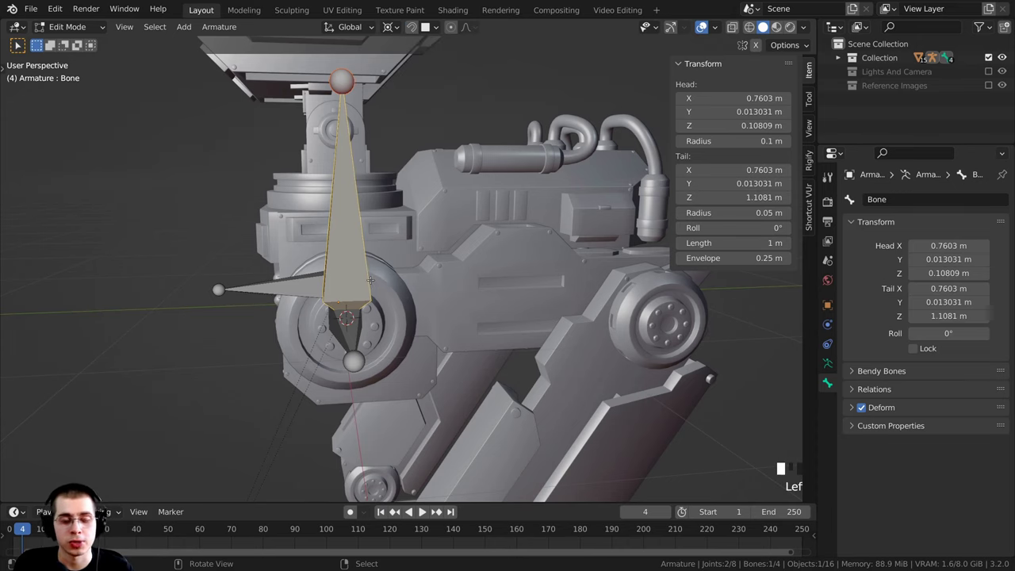
pyautogui.moveTo(394, 228); pyautogui.dragTo(386, 157, button='middle')
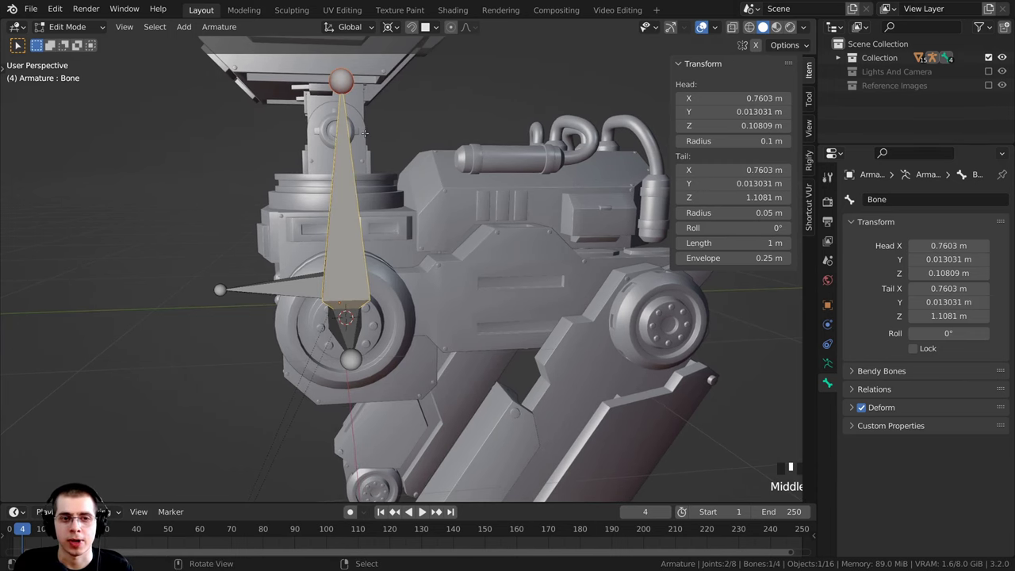
pyautogui.press('r')
pyautogui.press('x')
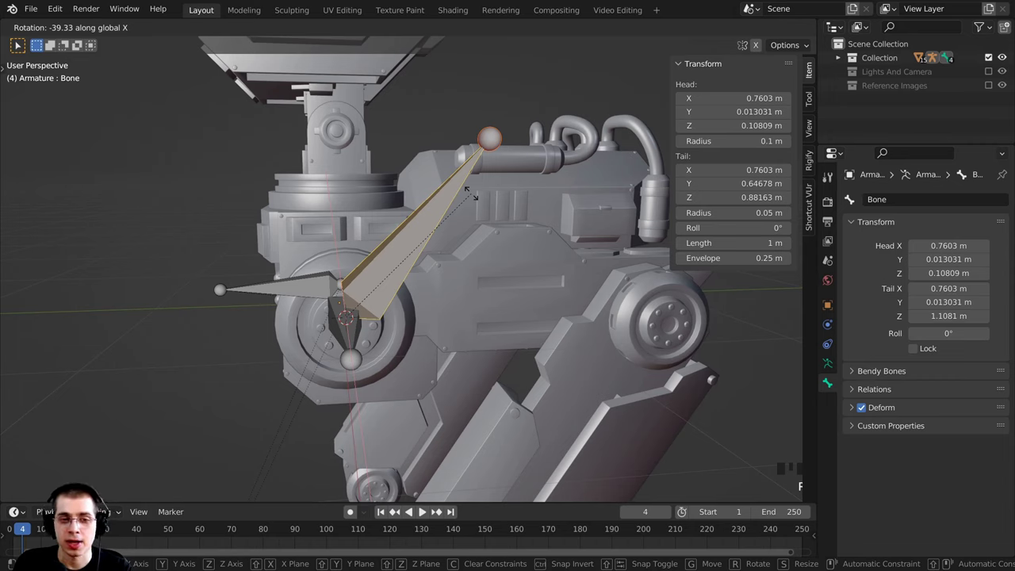
pyautogui.write('90')
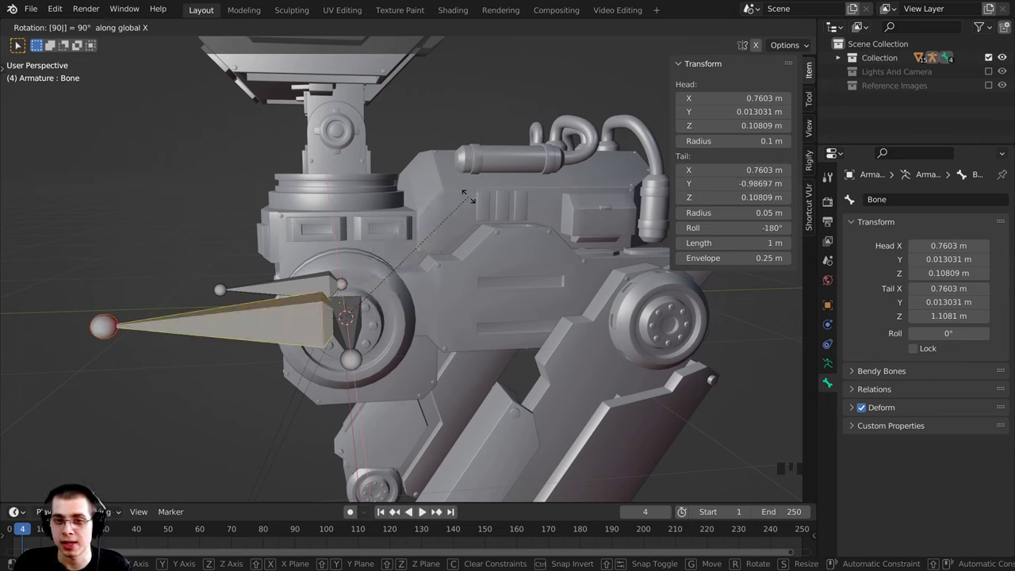
pyautogui.press('-')
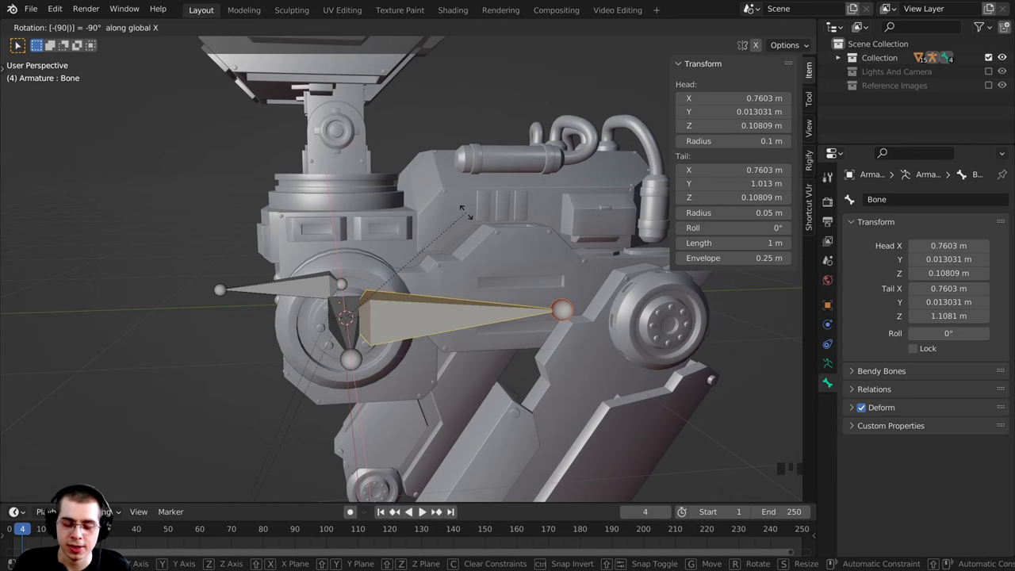
pyautogui.press('Return')
pyautogui.moveTo(464, 210); pyautogui.dragTo(505, 327, button='middle')
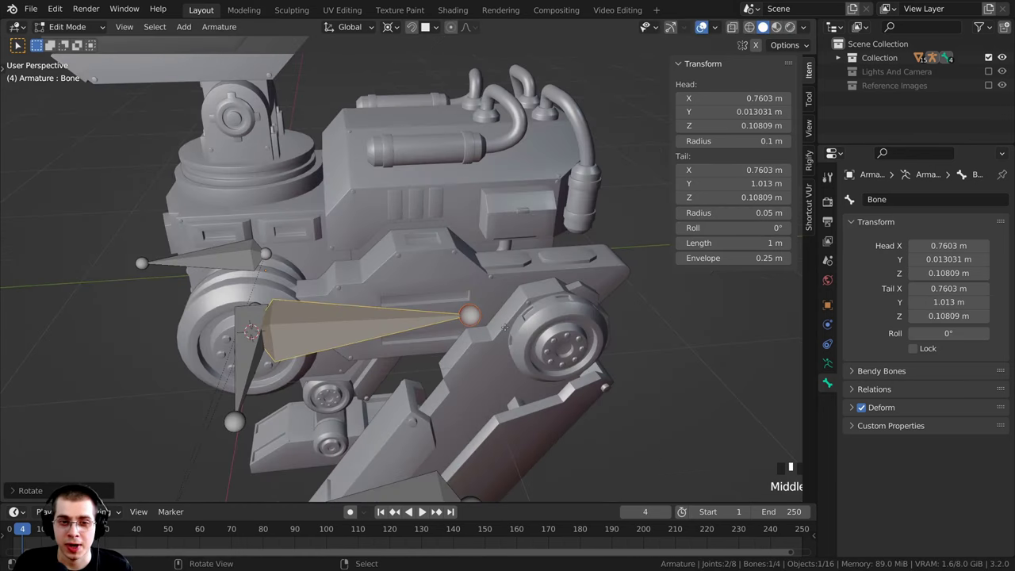
# Step: Move the new bone's tail about 0.4 m along the global Y axis, up to the right knee wheel
pyautogui.keyDown('shift'); pyautogui.moveTo(425, 306); pyautogui.dragTo(437, 308, button='middle'); pyautogui.keyUp('shift')
pyautogui.rightClick(432, 307)
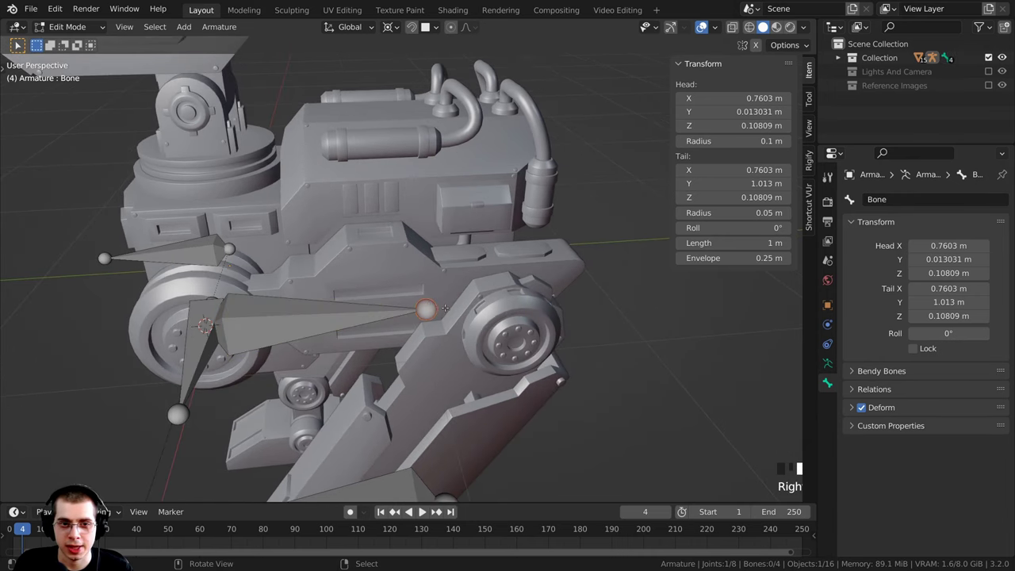
pyautogui.scroll(2, 402, 306)
pyautogui.moveTo(413, 315); pyautogui.dragTo(381, 329, button='middle')
pyautogui.press('g')
pyautogui.press('y')
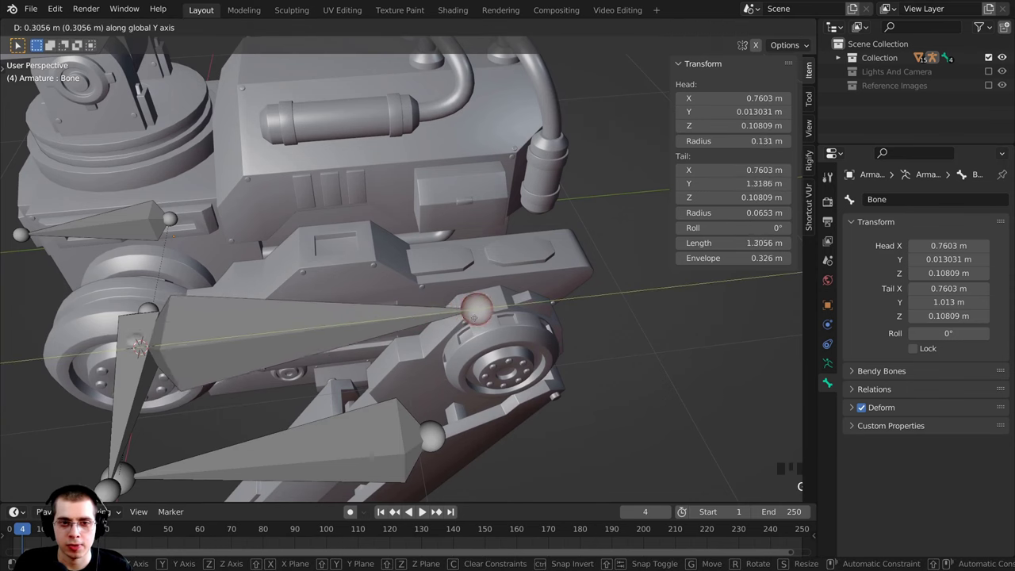
pyautogui.click(488, 316)
pyautogui.keyDown('shift'); pyautogui.moveTo(489, 317); pyautogui.dragTo(465, 294, button='middle'); pyautogui.keyUp('shift')
pyautogui.moveTo(464, 294); pyautogui.dragTo(434, 300, button='middle')
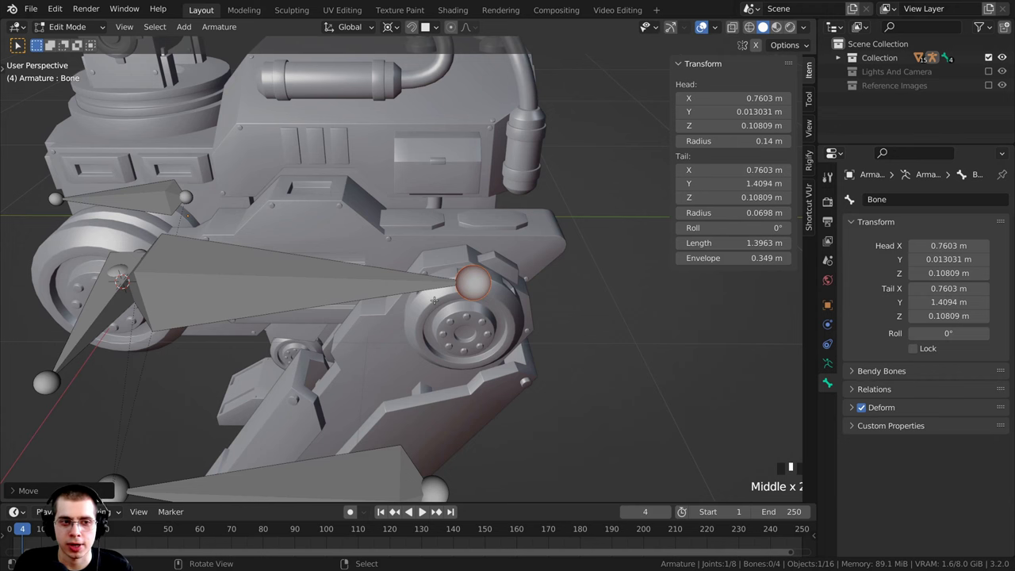
# Step: Leave armature editing and open the Lower Leg Right object in Edit Mode with none of its geometry selected
pyautogui.press('Tab')
pyautogui.scroll(3, 434, 299)
pyautogui.keyDown('shift'); pyautogui.moveTo(434, 300); pyautogui.dragTo(357, 294, button='middle'); pyautogui.keyUp('shift')
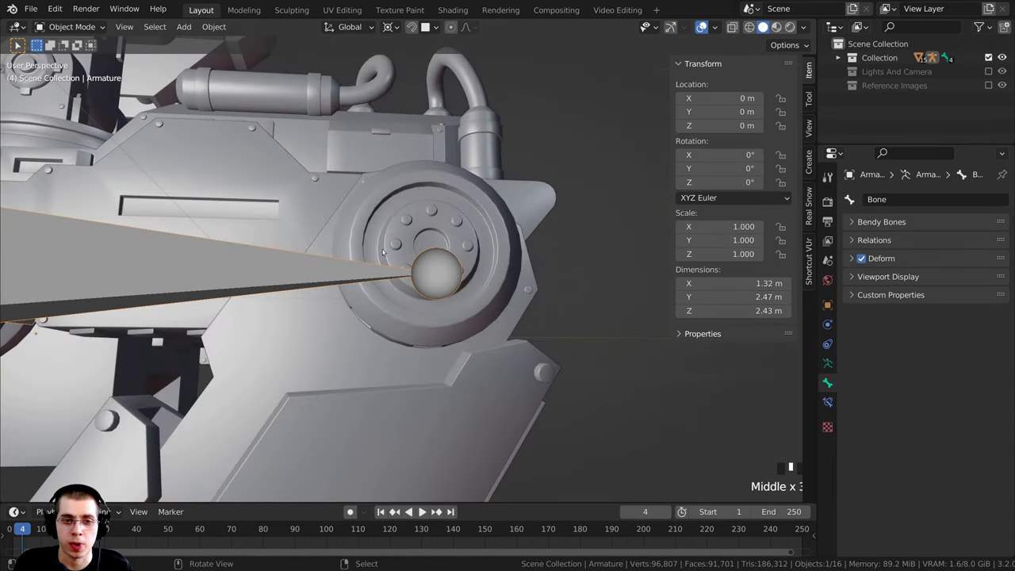
pyautogui.moveTo(383, 252); pyautogui.dragTo(360, 235, button='middle')
pyautogui.rightClick(360, 223)
pyautogui.scroll(1, 360, 242)
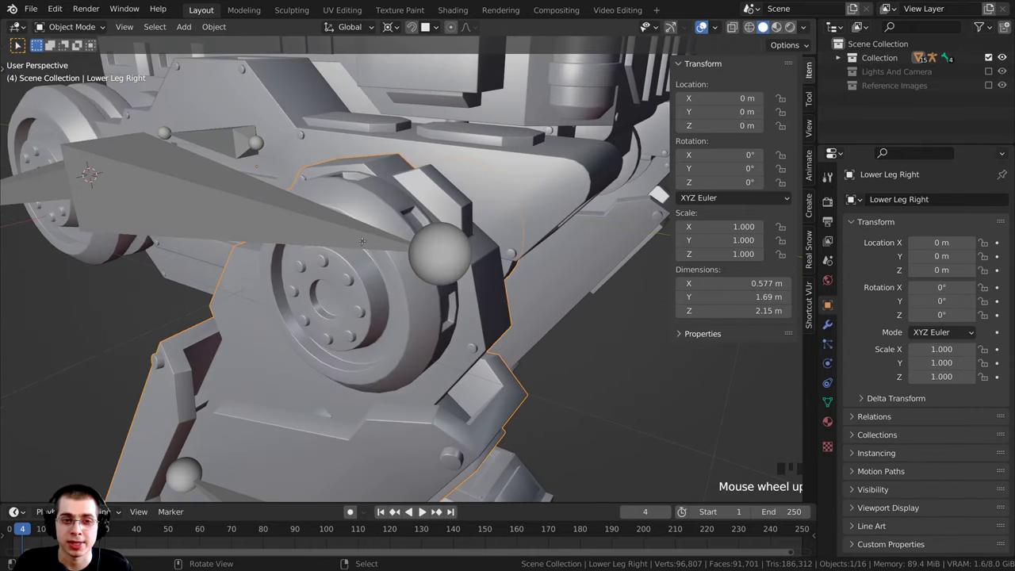
pyautogui.press('Tab')
pyautogui.scroll(1, 368, 236)
pyautogui.hotkey('alt', 'a')
pyautogui.scroll(1, 365, 214)
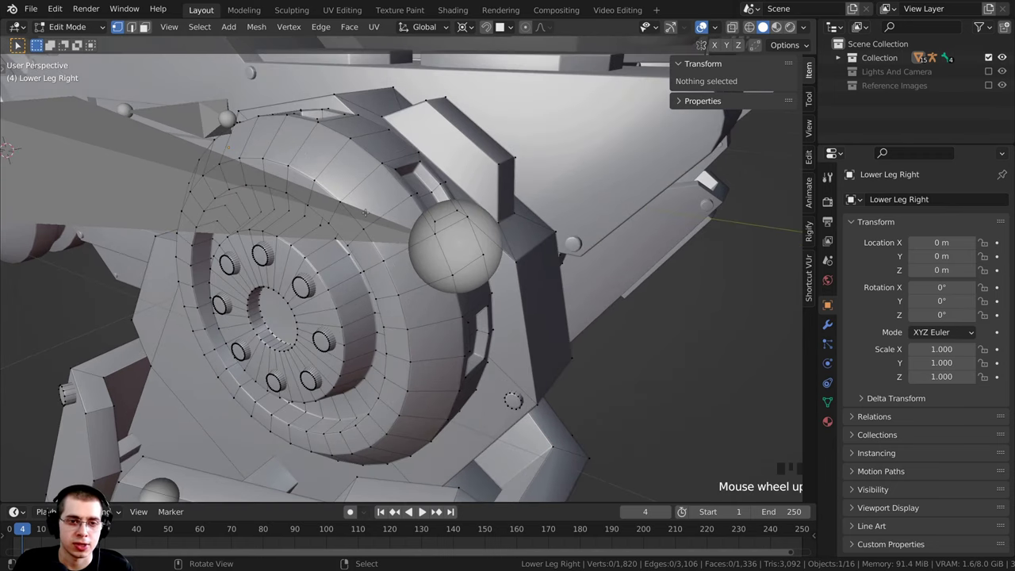
pyautogui.keyDown('shift'); pyautogui.moveTo(366, 212); pyautogui.dragTo(369, 238, button='middle'); pyautogui.keyUp('shift')
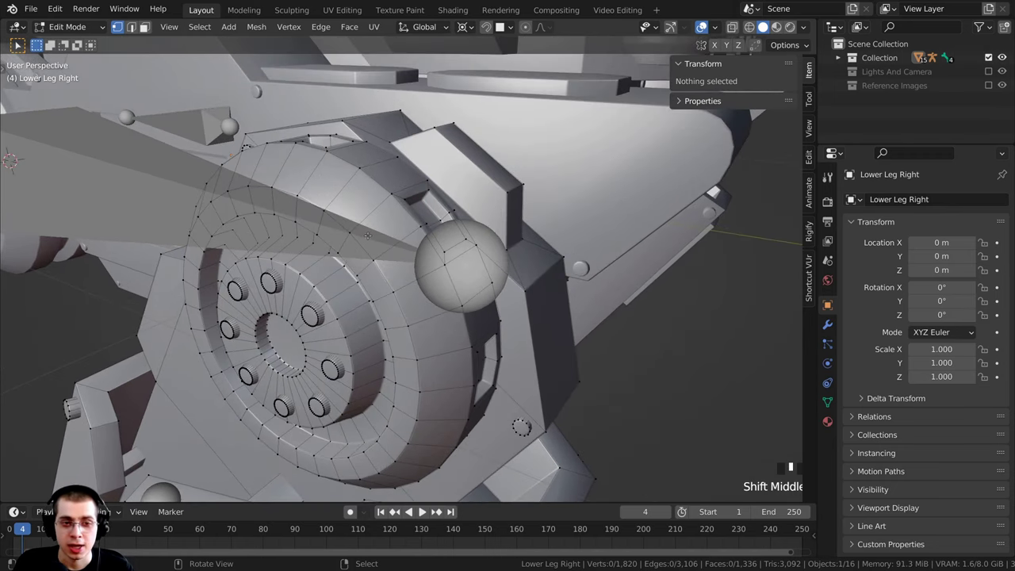
# Step: Select the edge loop around the outer side of the right knee wheel and snap the 3D cursor to the selection
pyautogui.keyDown('alt'); pyautogui.rightClick(360, 246); pyautogui.keyUp('alt')
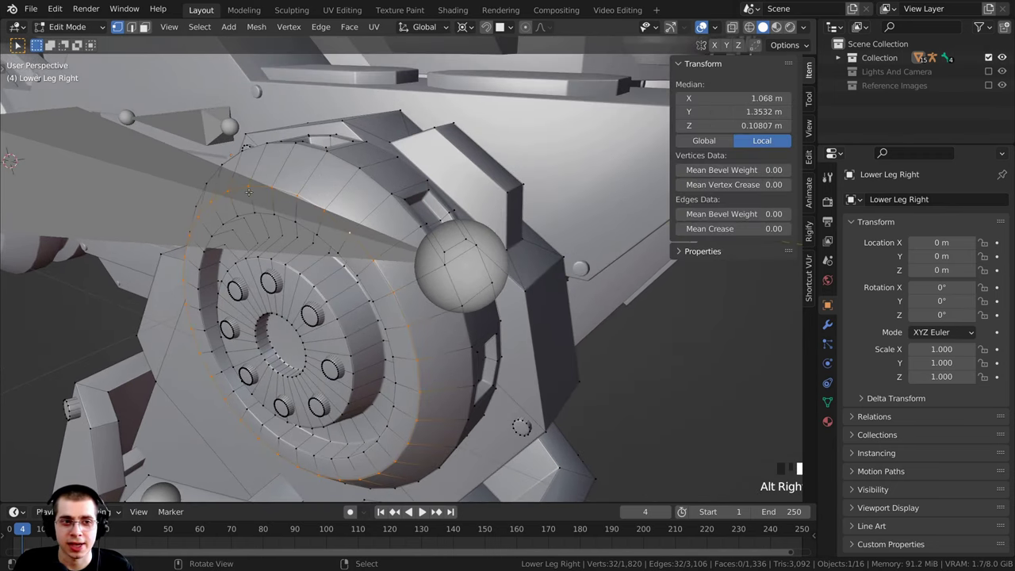
pyautogui.moveTo(370, 292); pyautogui.dragTo(426, 213, button='middle')
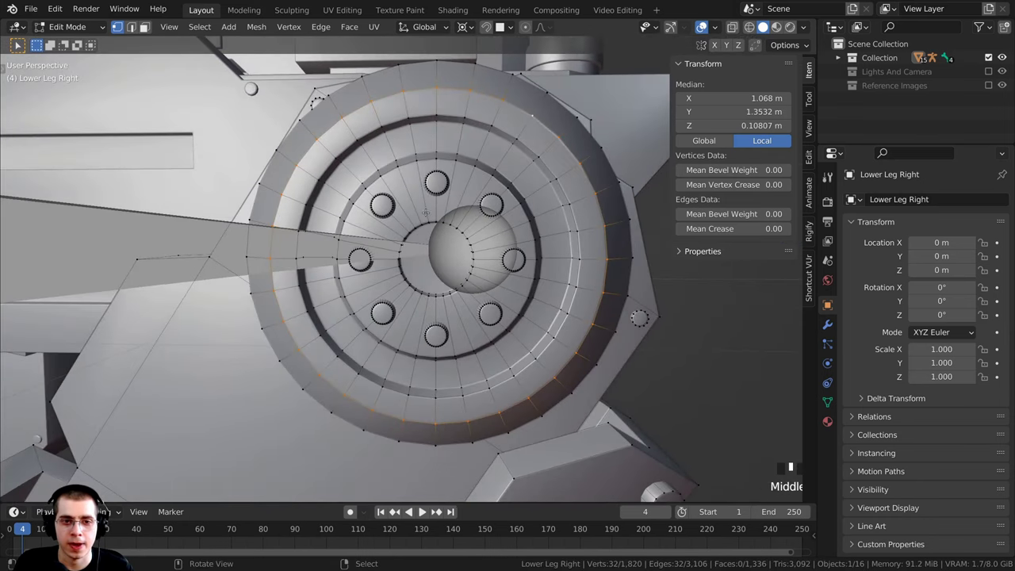
pyautogui.moveTo(510, 222); pyautogui.dragTo(336, 319, button='middle')
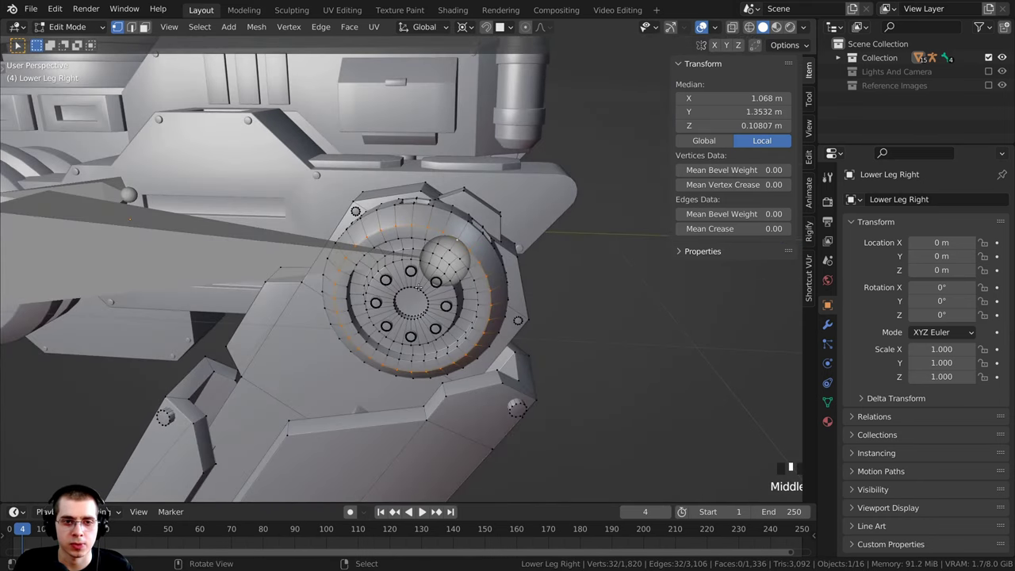
pyautogui.scroll(1, 432, 238)
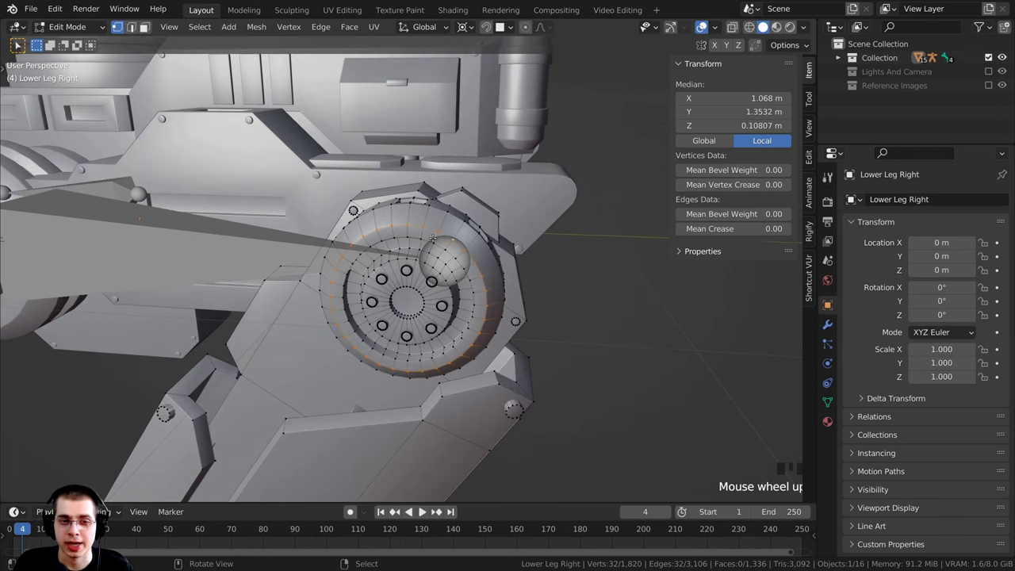
pyautogui.hotkey('shift', 's')
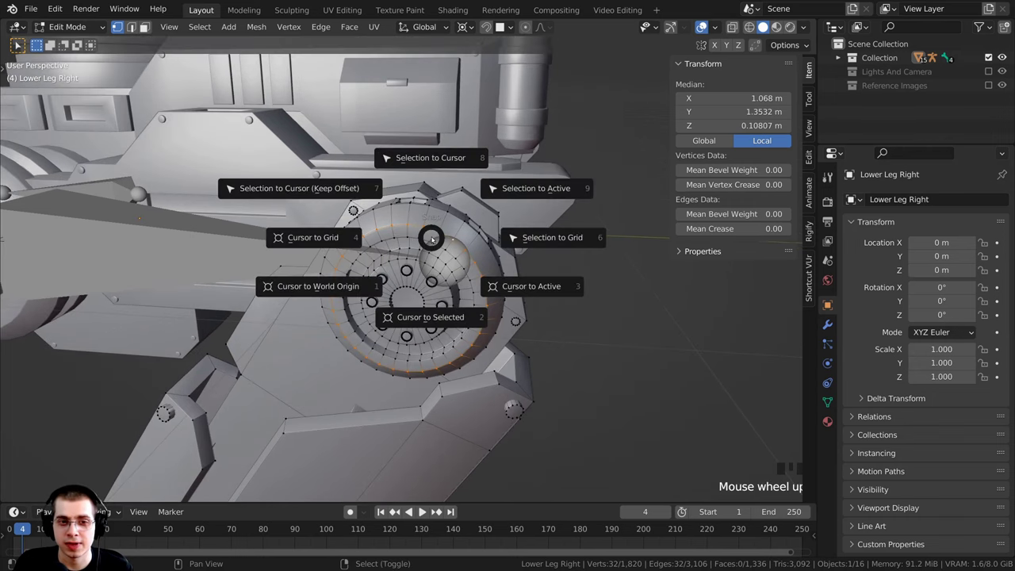
pyautogui.click(427, 324)
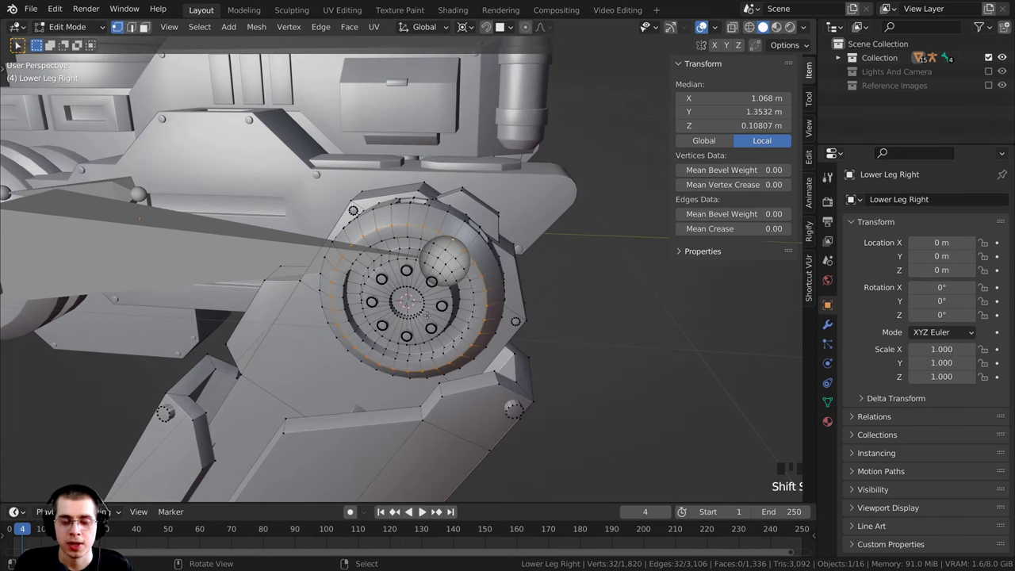
# Step: Exit Edit Mode on Lower Leg Right and reopen the armature in Edit Mode
pyautogui.press('Tab')
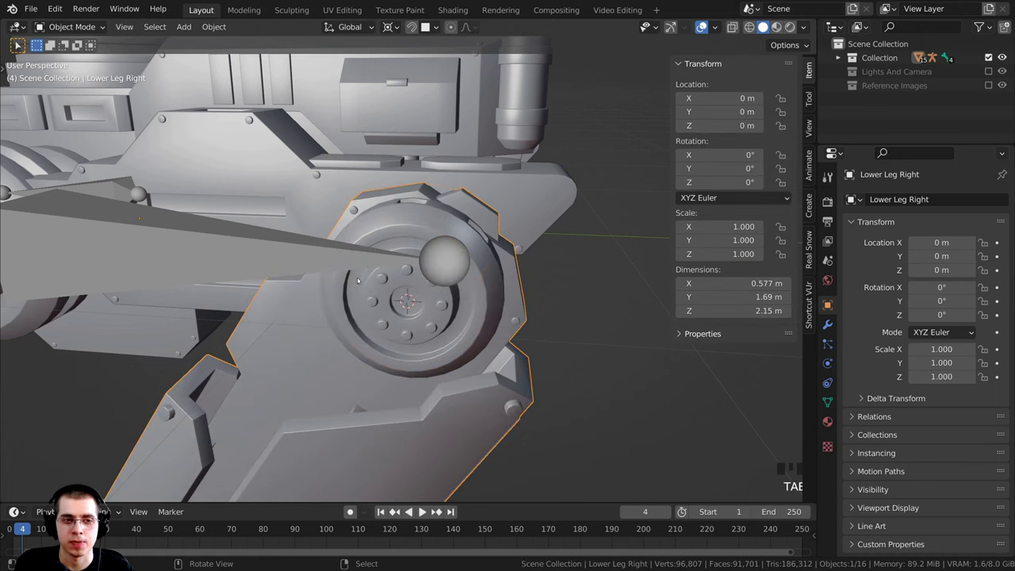
pyautogui.rightClick(177, 244)
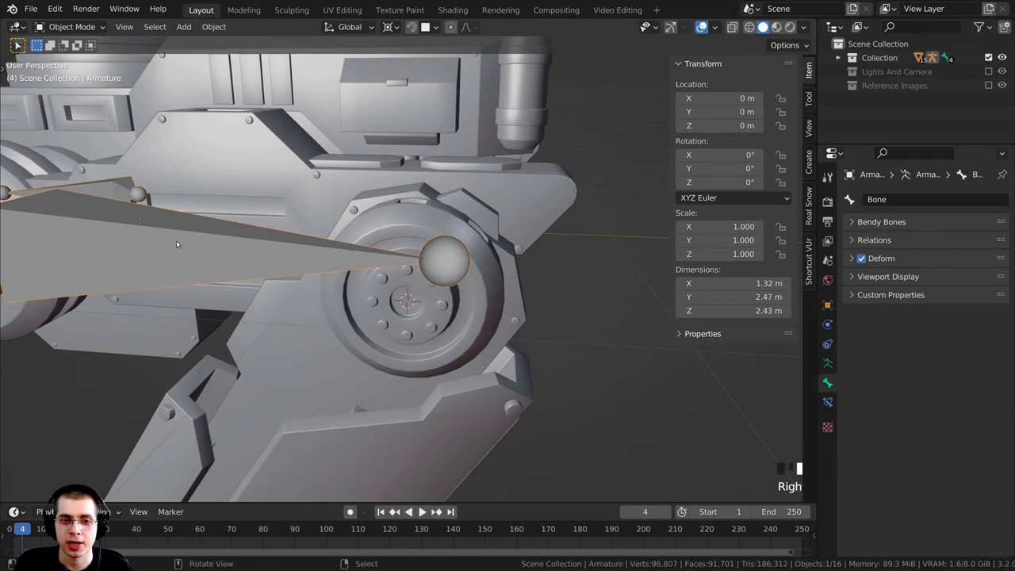
pyautogui.press('Tab')
# Step: Try snapping the new bone's tail to the 3D cursor at the knee wheel, then undo the snap
pyautogui.keyDown('shift'); pyautogui.moveTo(177, 241); pyautogui.dragTo(503, 269, button='middle'); pyautogui.keyUp('shift')
pyautogui.hotkey('shift', 's')
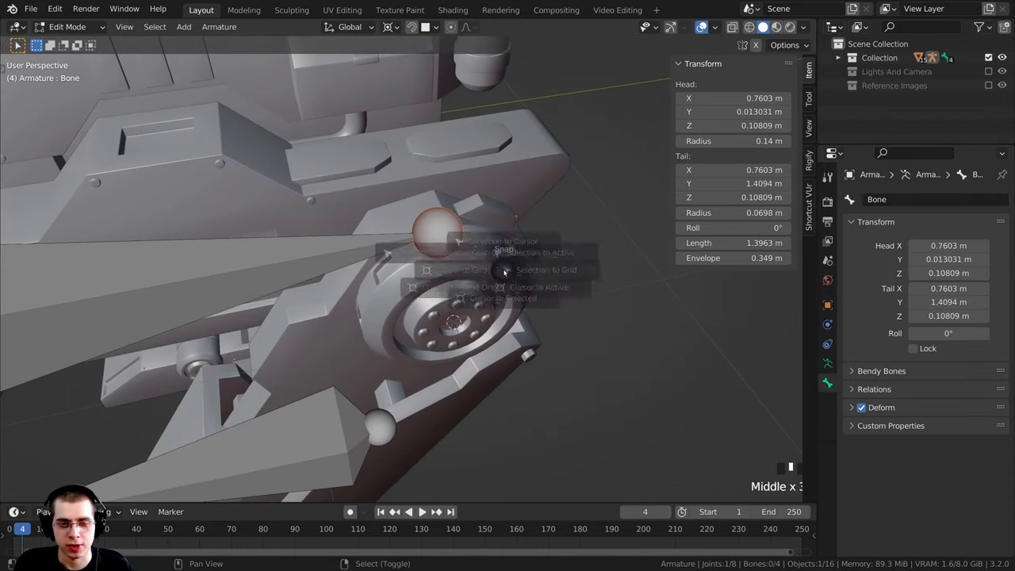
pyautogui.click(498, 192)
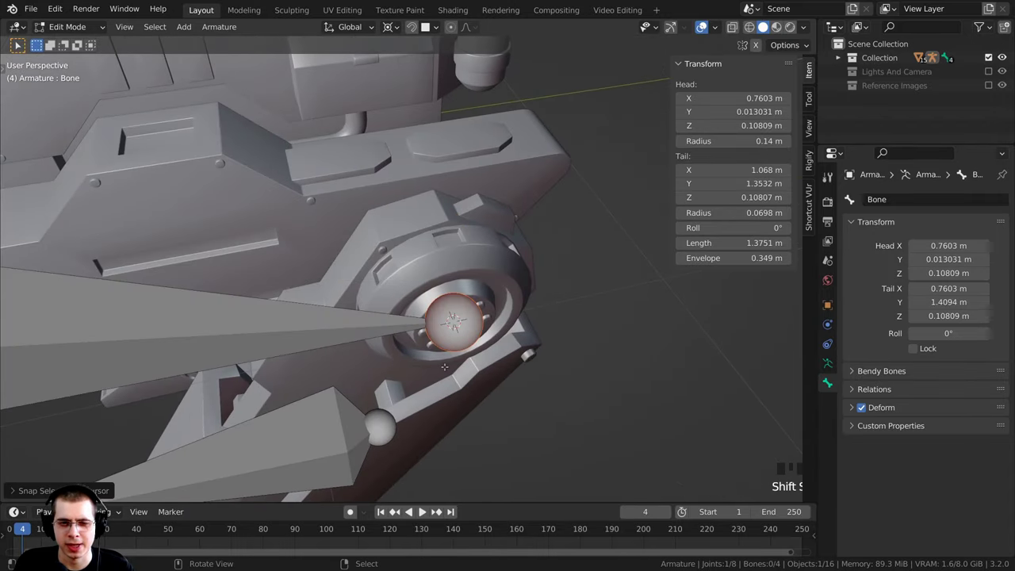
pyautogui.moveTo(444, 366); pyautogui.dragTo(448, 248, button='middle')
pyautogui.moveTo(431, 325); pyautogui.dragTo(438, 360, button='middle')
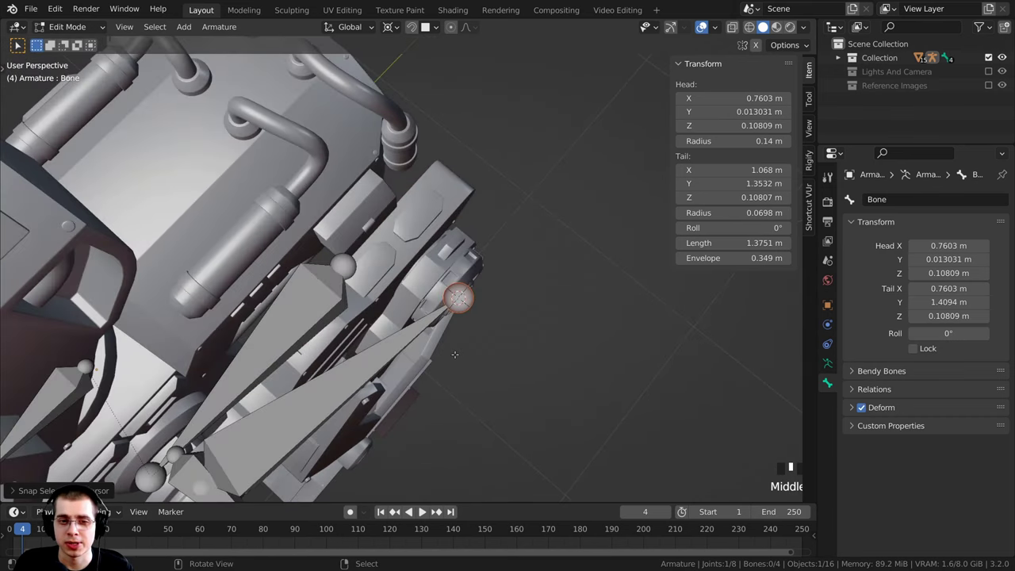
pyautogui.keyDown('shift'); pyautogui.moveTo(455, 354); pyautogui.dragTo(487, 214, button='middle'); pyautogui.keyUp('shift')
pyautogui.scroll(3, 492, 207)
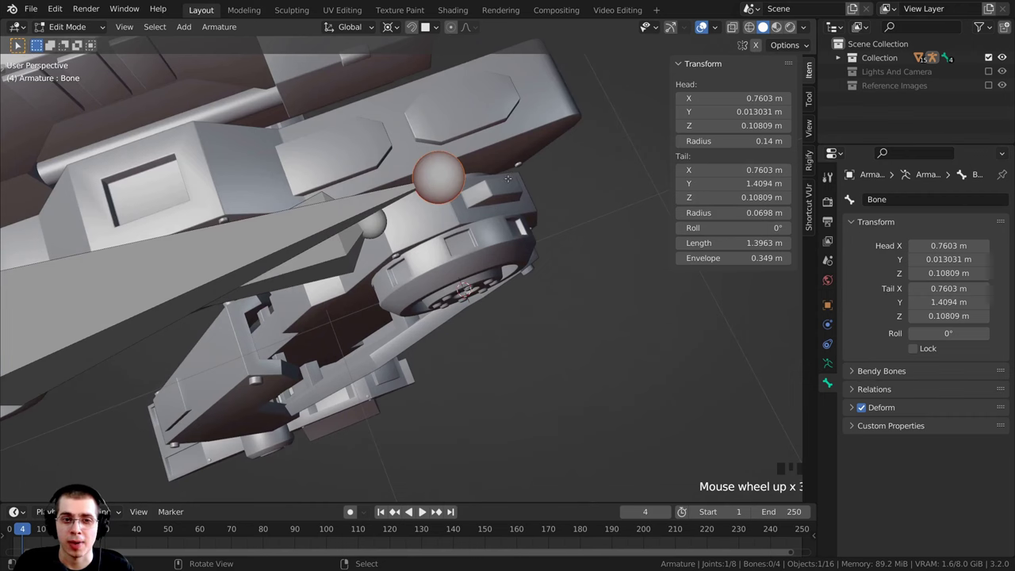
# Step: View the knee joint from above and set the transform pivot point to the 3D Cursor
pyautogui.moveTo(431, 188); pyautogui.dragTo(346, 279, button='middle')
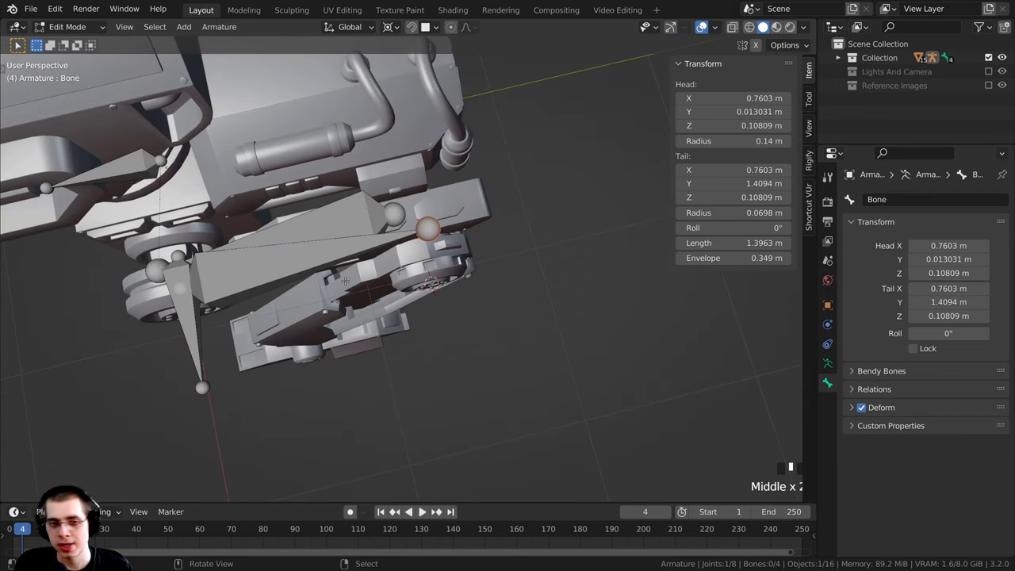
pyautogui.press('KP_7')
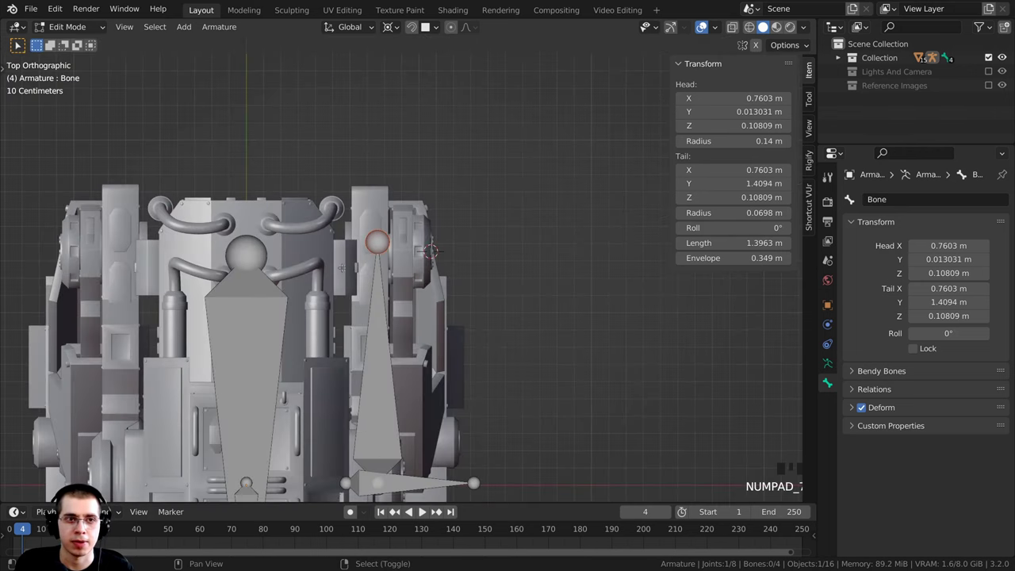
pyautogui.scroll(2, 341, 270)
pyautogui.keyDown('shift'); pyautogui.moveTo(323, 230); pyautogui.dragTo(355, 251, button='middle'); pyautogui.keyUp('shift')
pyautogui.scroll(2, 358, 170)
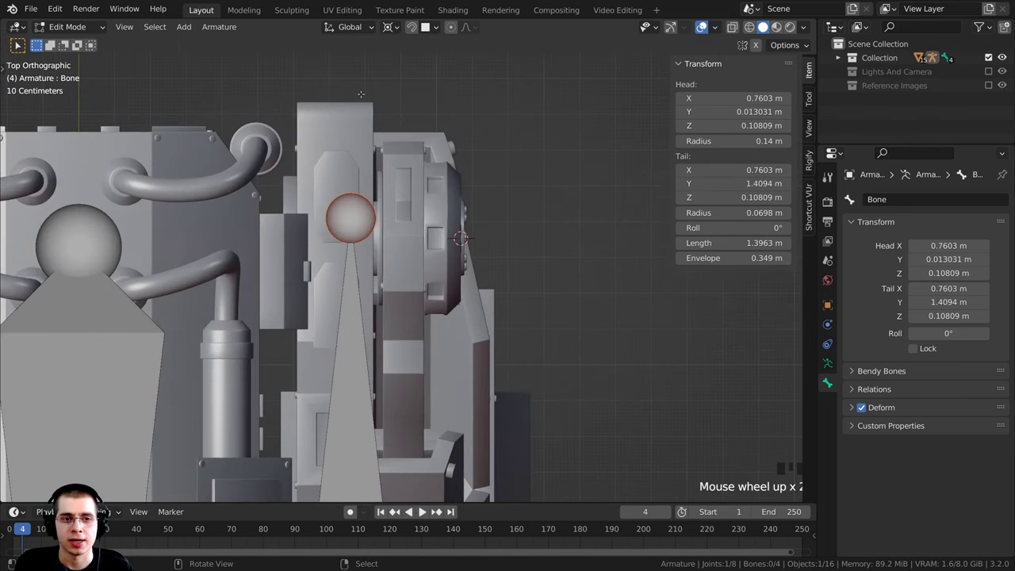
pyautogui.click(390, 27)
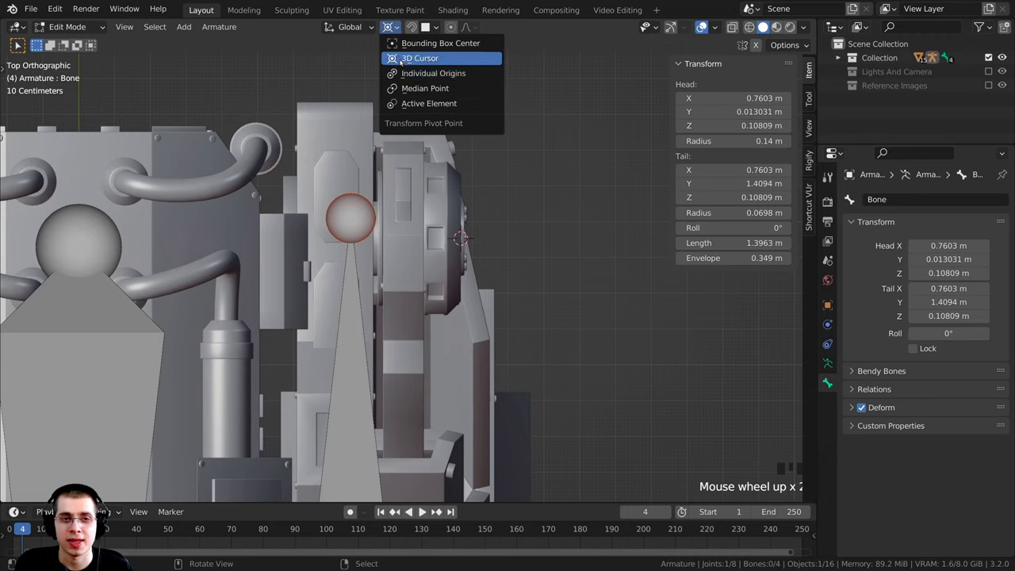
pyautogui.click(406, 59)
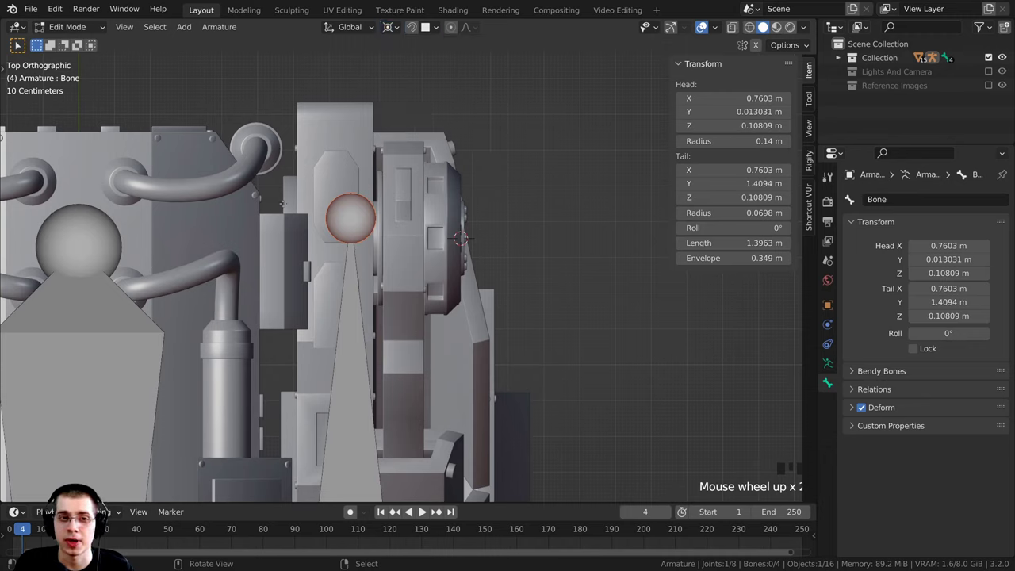
pyautogui.press('s')
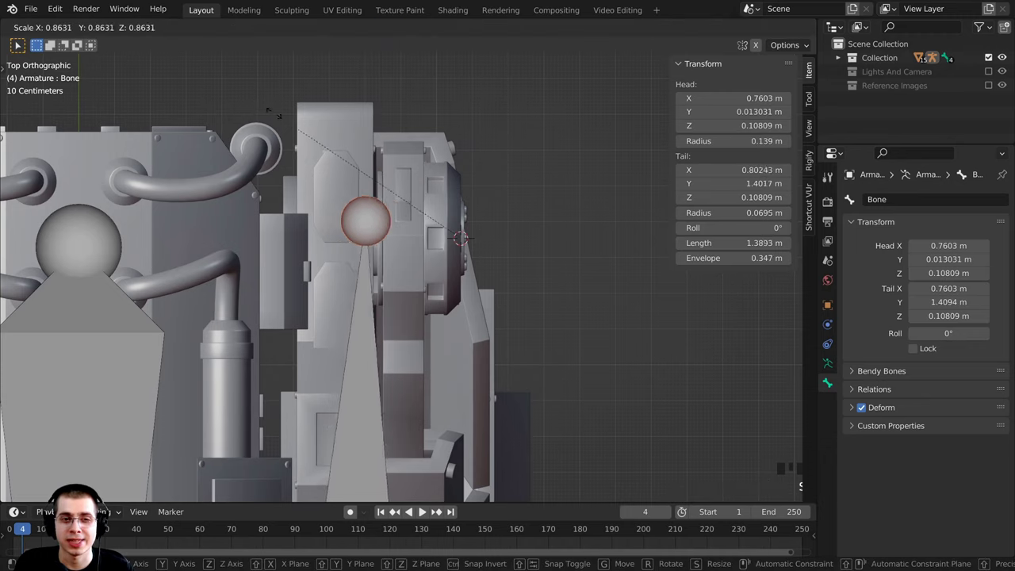
pyautogui.press('y')
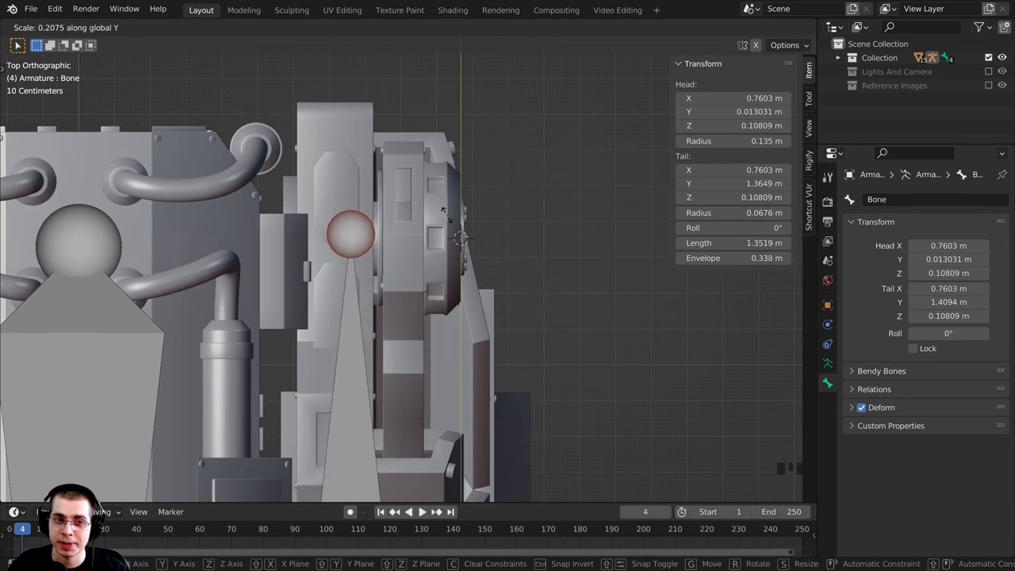
pyautogui.press('Escape')
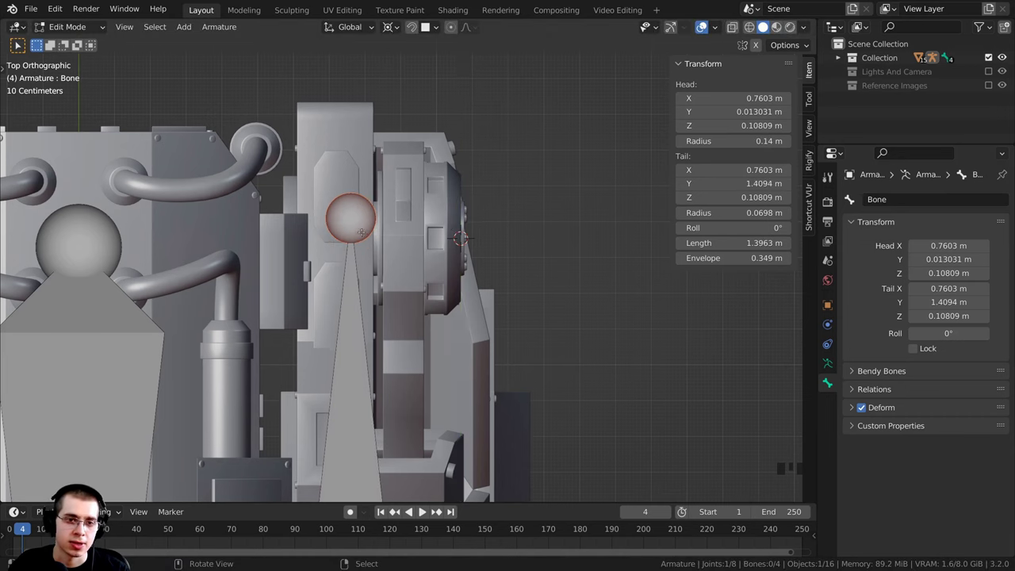
# Step: Scale the upper leg bone's tail to 0 along the Y axis, using the 3D cursor as the pivot
pyautogui.press('s')
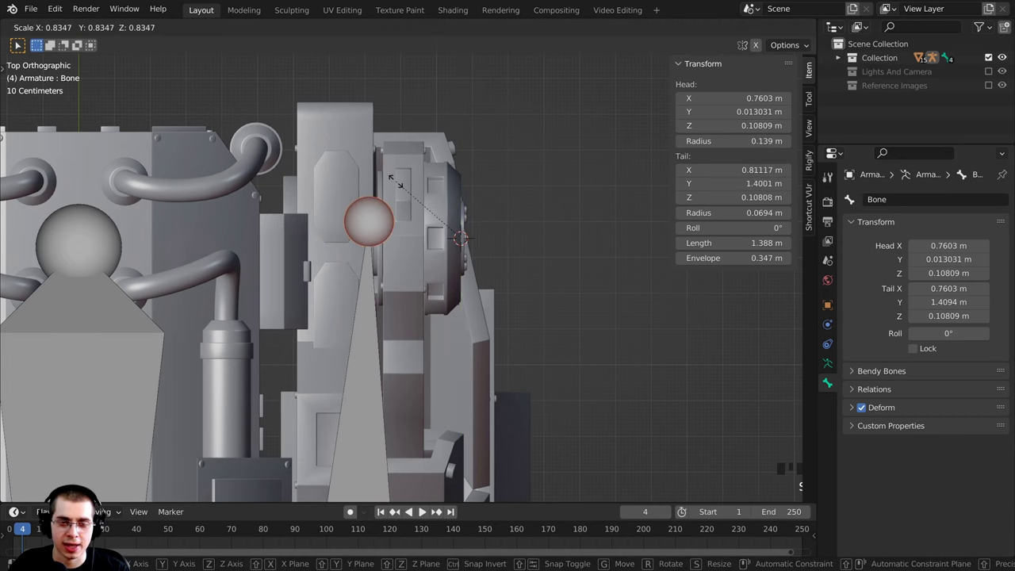
pyautogui.press('y')
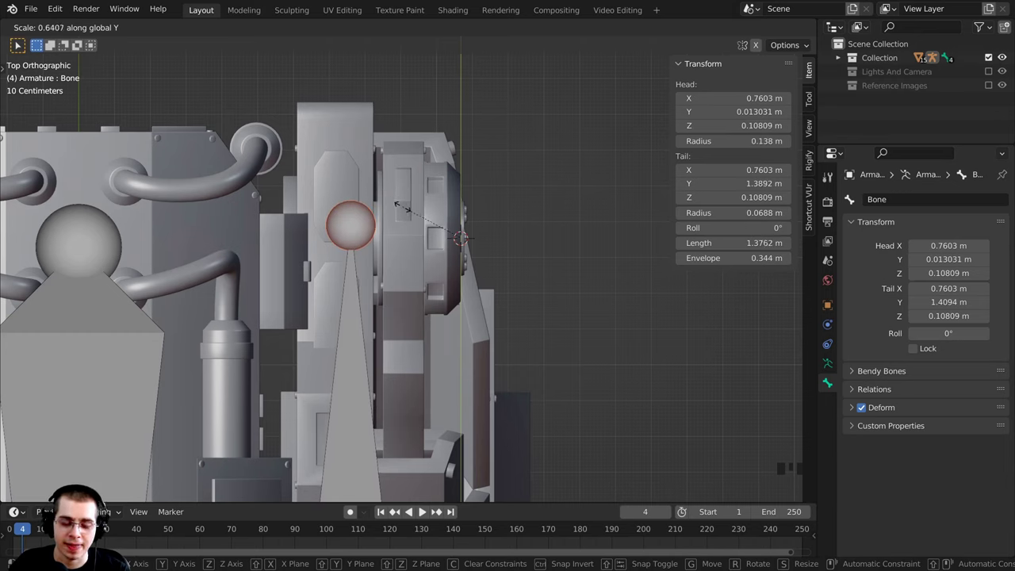
pyautogui.write('0')
pyautogui.press('Return')
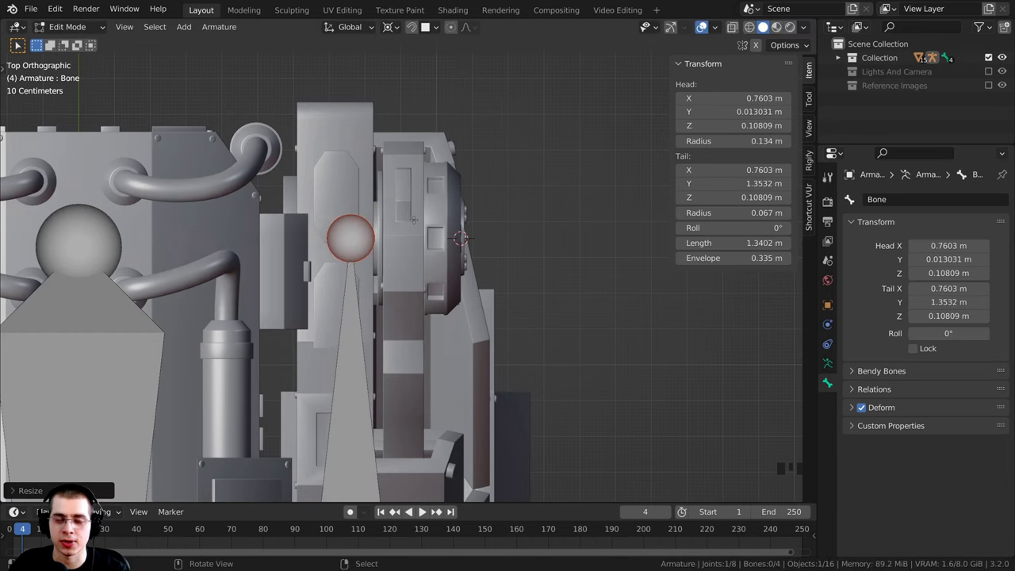
# Step: Switch to a right-side wireframe view and examine how the upper leg bone's ends align with the hip and knee wheels
pyautogui.press('KP_3')
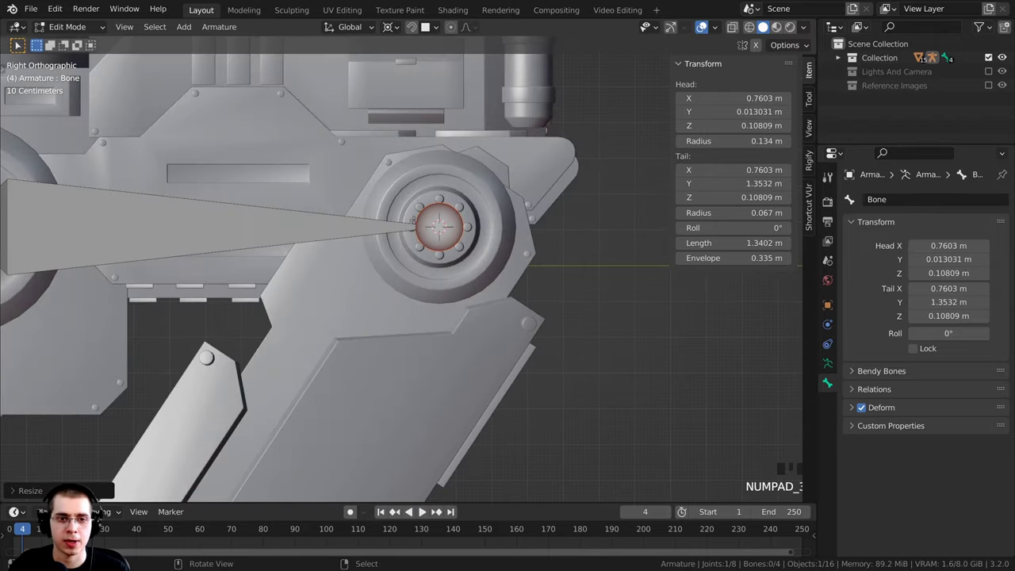
pyautogui.press('z')
pyautogui.click(413, 256)
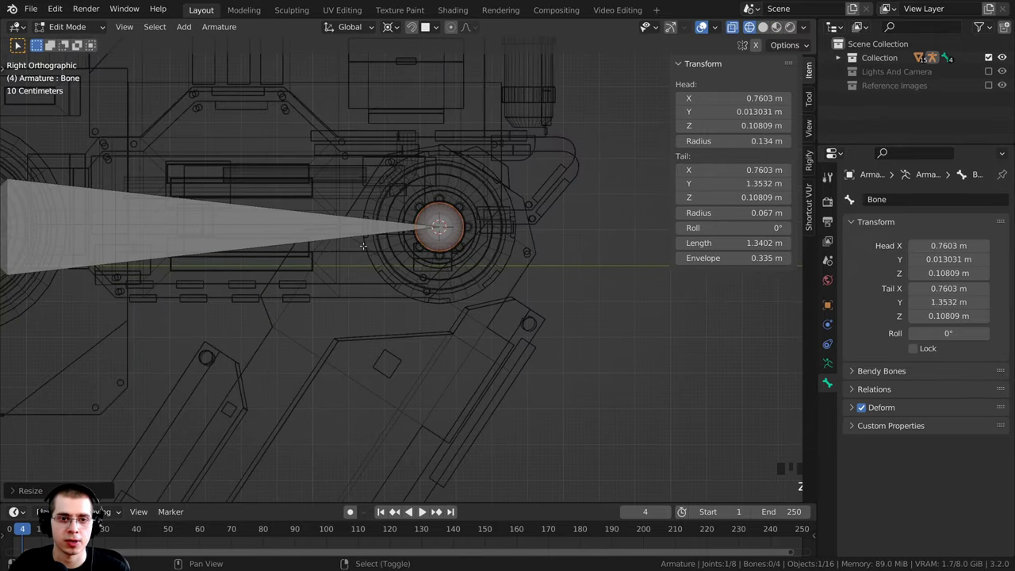
pyautogui.scroll(4, 355, 270)
pyautogui.scroll(-3, 317, 223)
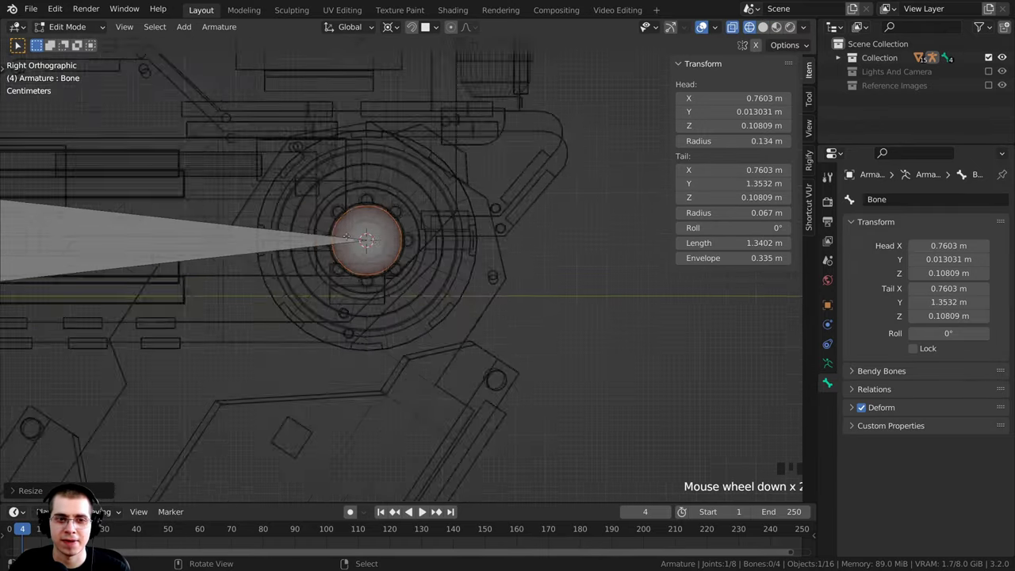
pyautogui.keyDown('shift'); pyautogui.moveTo(204, 246); pyautogui.dragTo(295, 246, button='middle'); pyautogui.keyUp('shift')
pyautogui.keyDown('shift'); pyautogui.moveTo(105, 242); pyautogui.dragTo(238, 242, button='middle'); pyautogui.keyUp('shift')
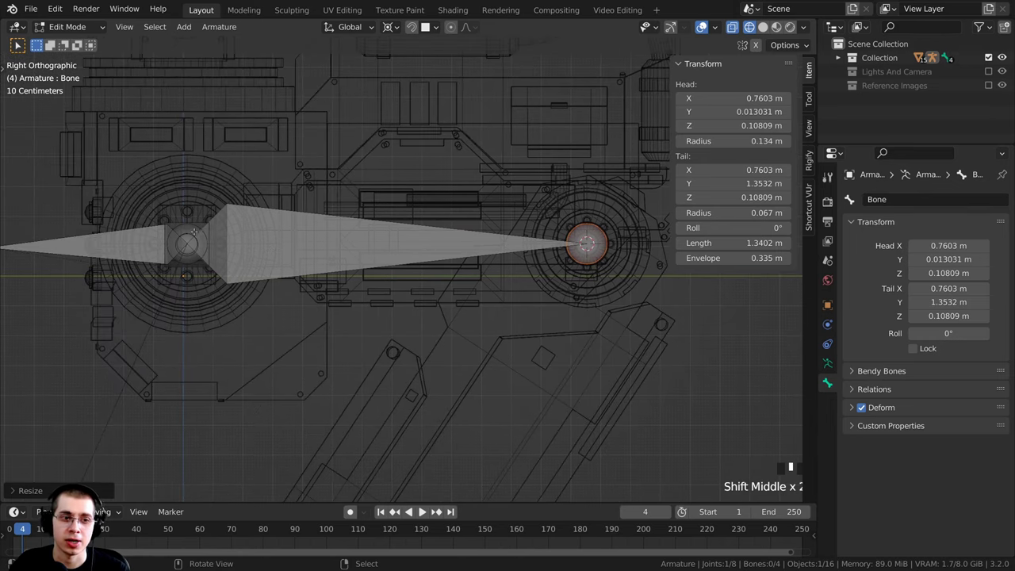
pyautogui.rightClick(192, 229)
pyautogui.rightClick(569, 226)
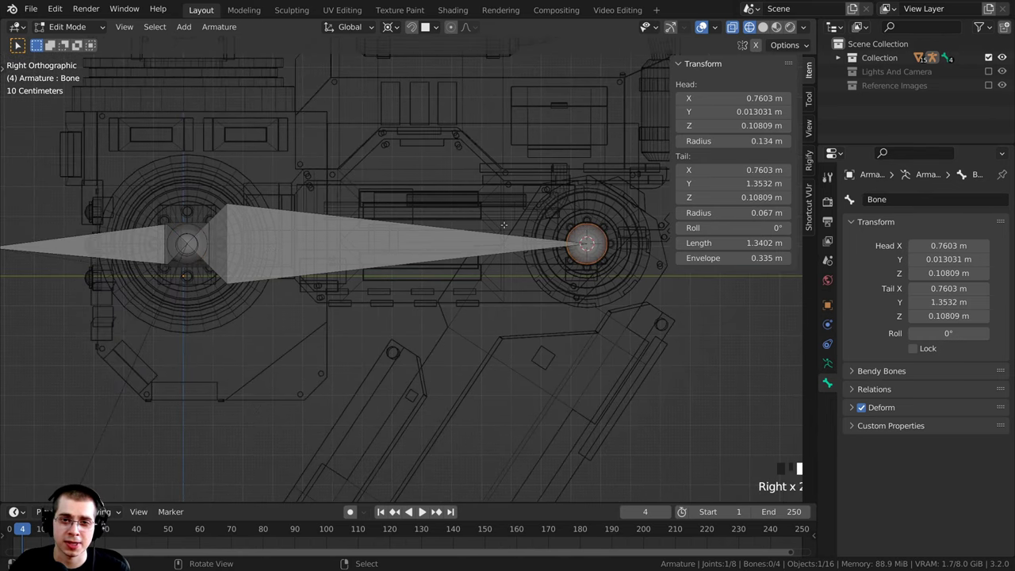
# Step: Extrude a lower leg bone about 1.8 m long from the upper leg bone's knee tail down toward the ankle
pyautogui.scroll(-1, 489, 303)
pyautogui.keyDown('shift'); pyautogui.moveTo(476, 320); pyautogui.dragTo(468, 243, button='middle'); pyautogui.keyUp('shift')
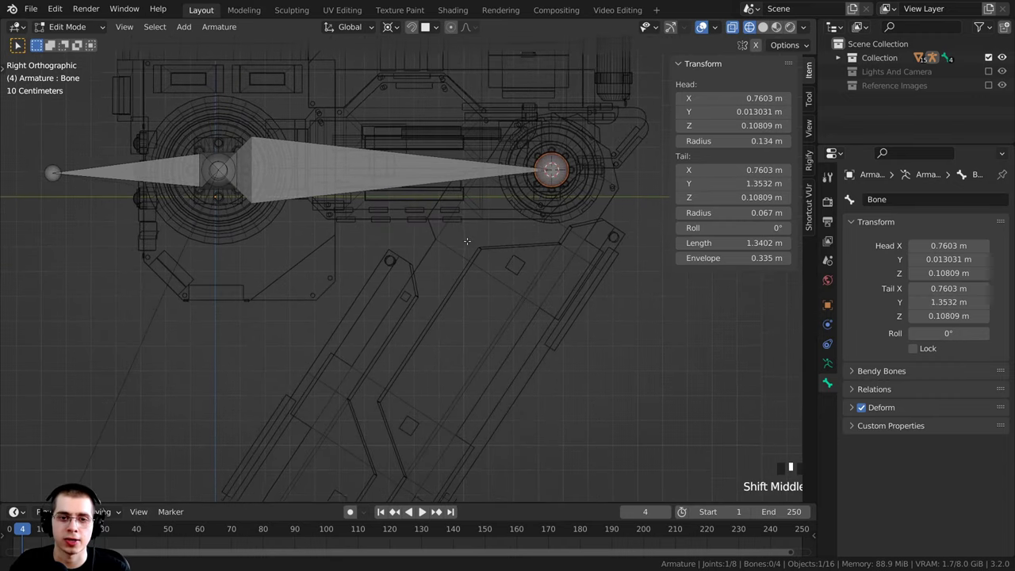
pyautogui.keyDown('shift'); pyautogui.moveTo(531, 224); pyautogui.dragTo(534, 171, button='middle'); pyautogui.keyUp('shift')
pyautogui.scroll(-2, 534, 171)
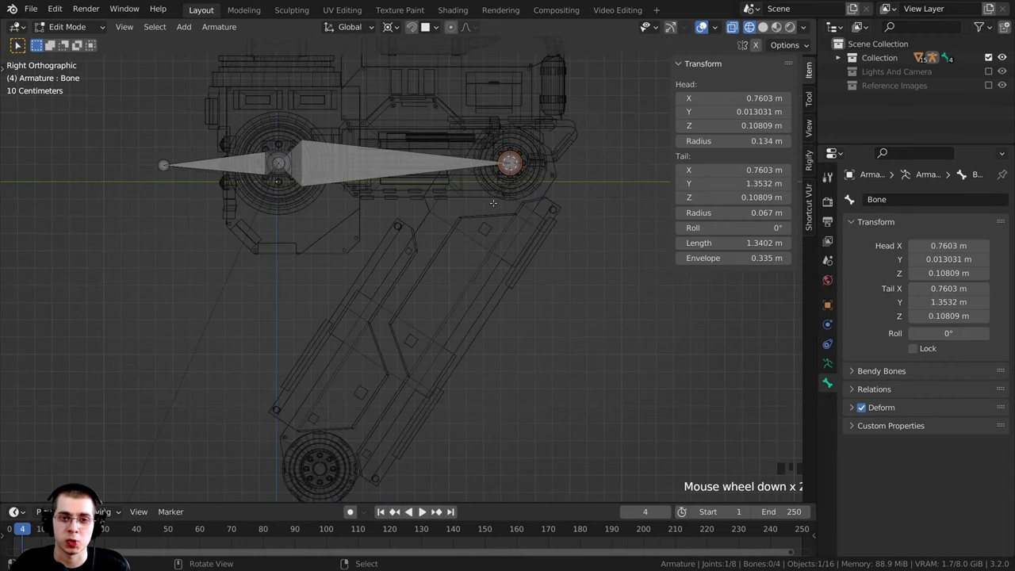
pyautogui.rightClick(295, 165)
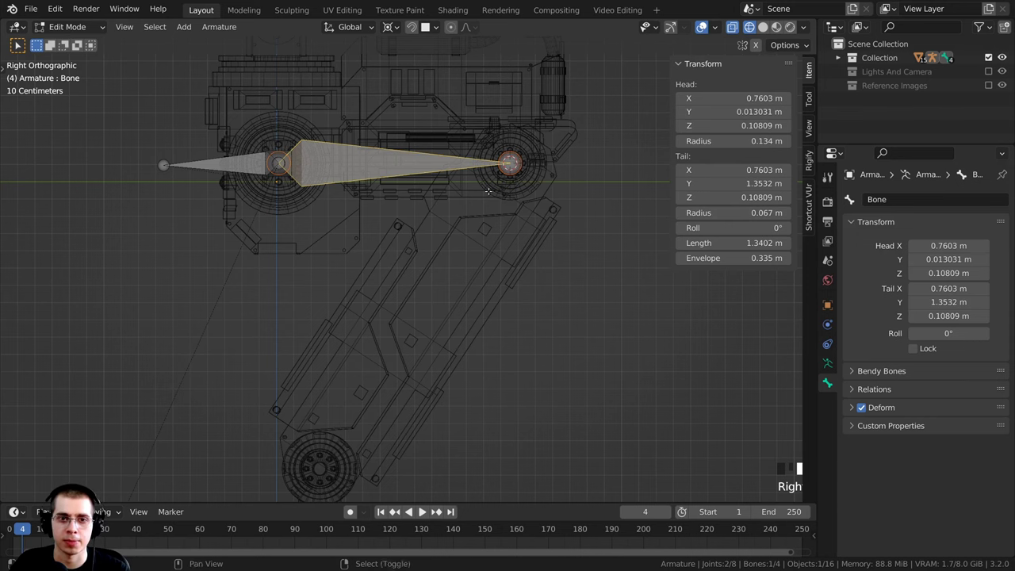
pyautogui.scroll(6, 328, 330)
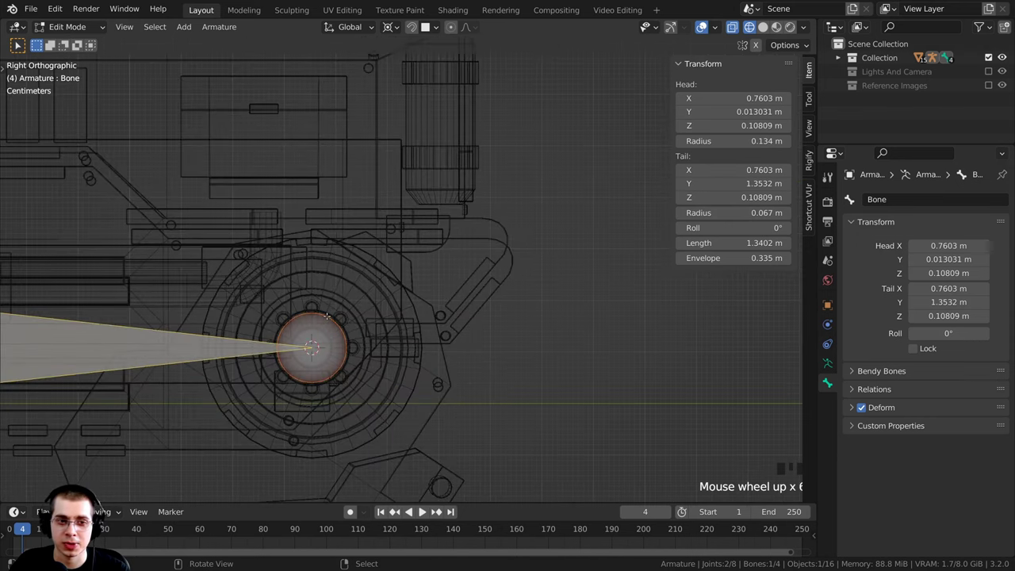
pyautogui.scroll(-4, 327, 316)
pyautogui.keyDown('shift'); pyautogui.moveTo(327, 317); pyautogui.dragTo(444, 179, button='middle'); pyautogui.keyUp('shift')
pyautogui.scroll(-2, 507, 130)
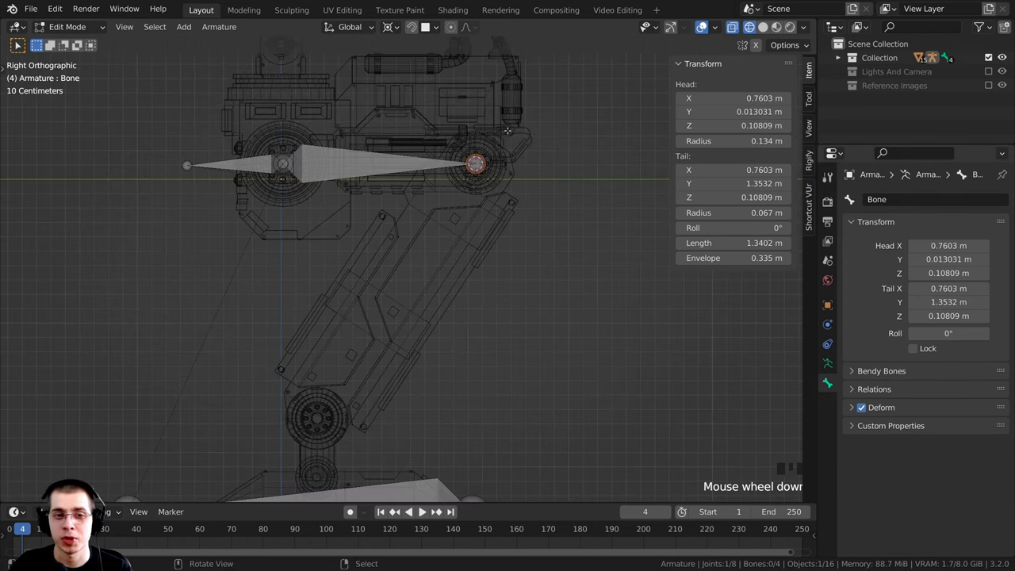
pyautogui.press('e')
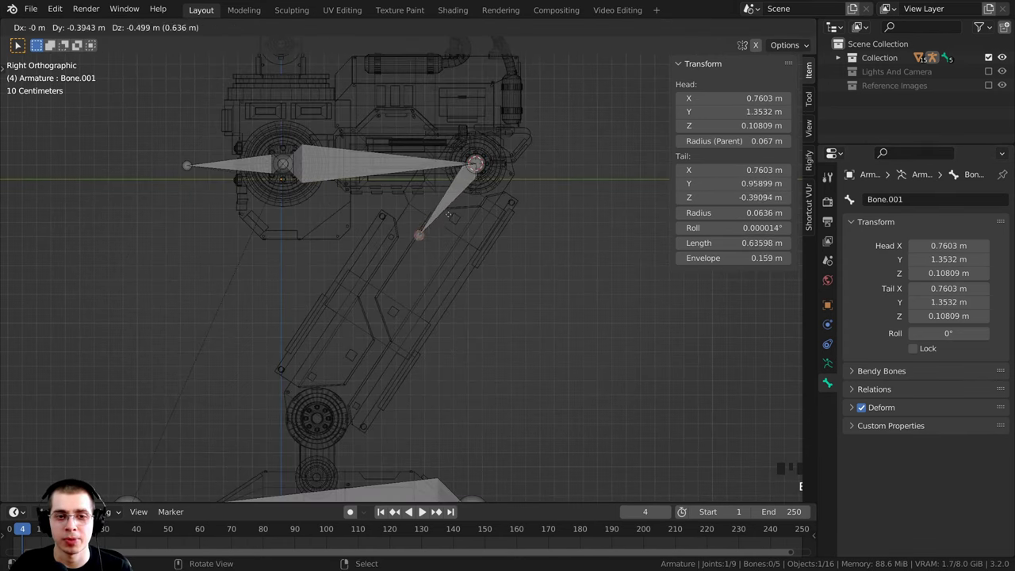
pyautogui.click(369, 355)
# Step: Move the lower leg bone's tail to just above the ankle wheel, making the bone about 1.82 m long
pyautogui.scroll(3, 428, 206)
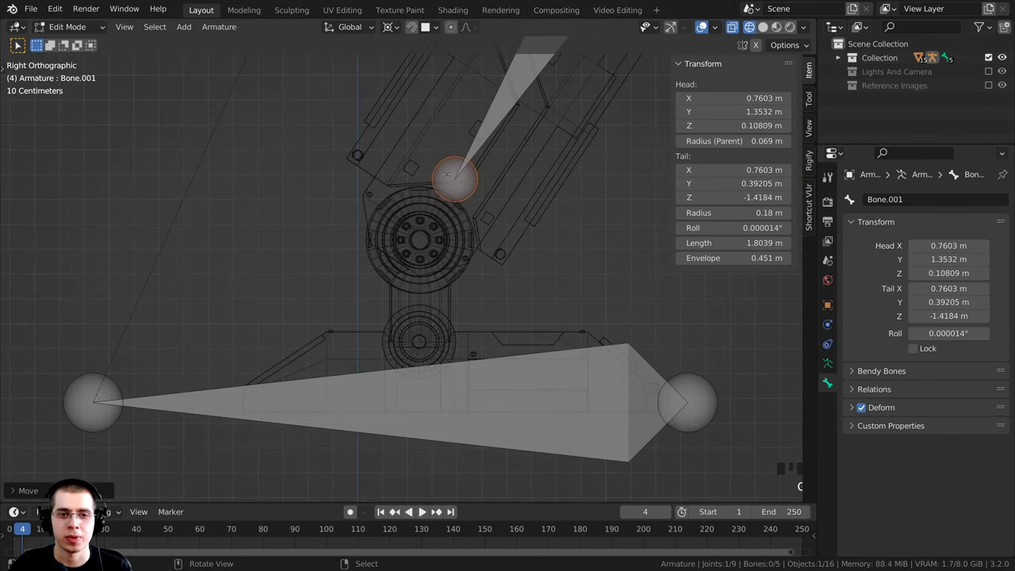
pyautogui.keyDown('shift'); pyautogui.moveTo(428, 207); pyautogui.dragTo(404, 238, button='middle'); pyautogui.keyUp('shift')
pyautogui.press('g')
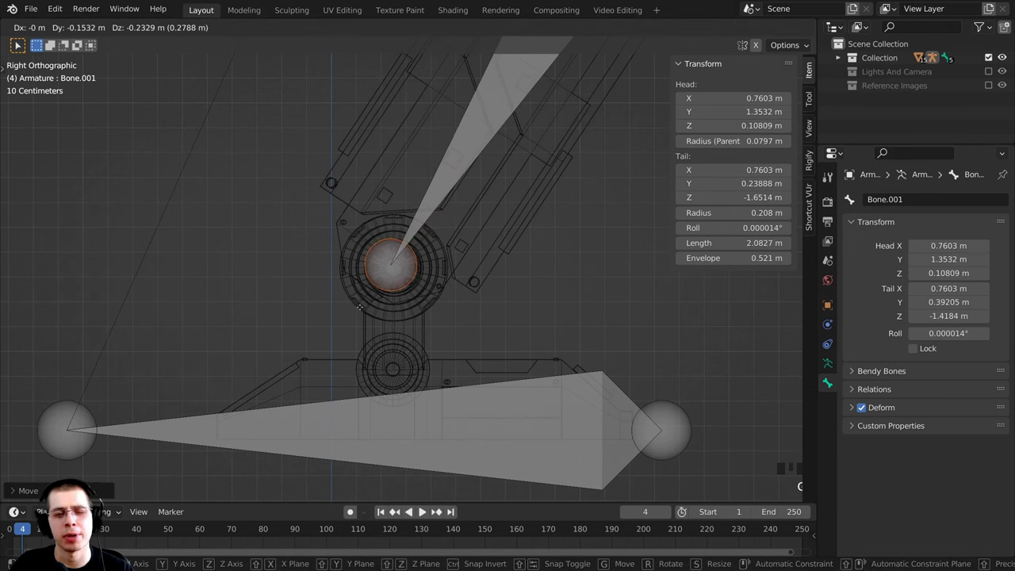
pyautogui.click(498, 230)
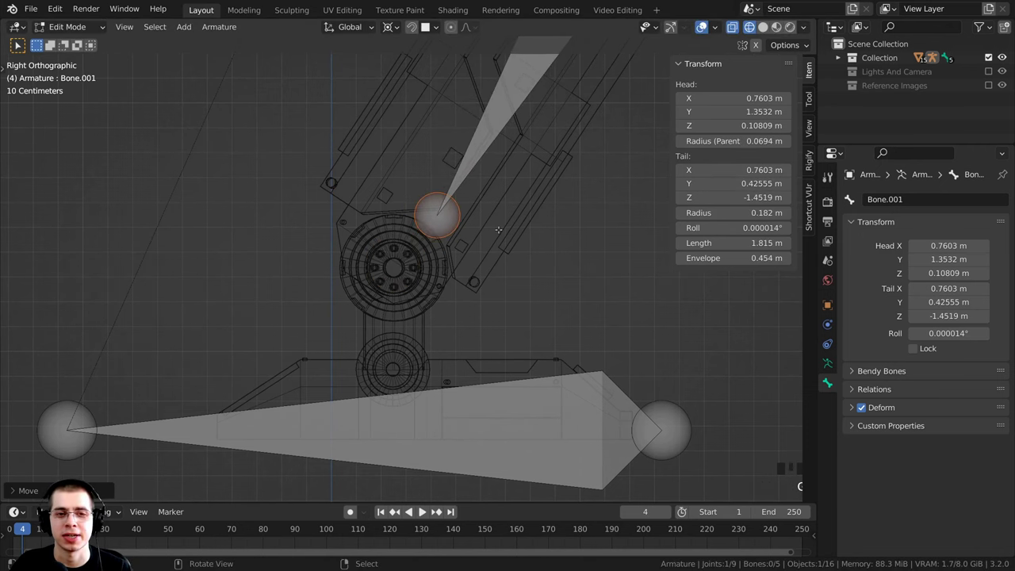
# Step: Leave armature editing and return the viewport to solid shading in a perspective view of the right ankle
pyautogui.scroll(3, 498, 230)
pyautogui.press('Tab')
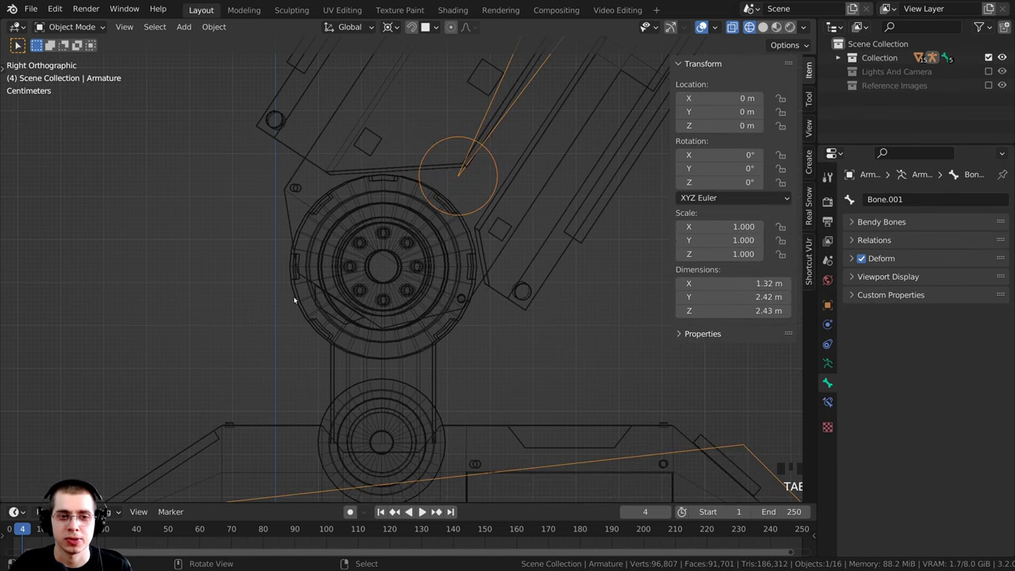
pyautogui.press('z')
pyautogui.click(403, 307)
pyautogui.moveTo(403, 308); pyautogui.dragTo(492, 318, button='middle')
pyautogui.scroll(1, 431, 267)
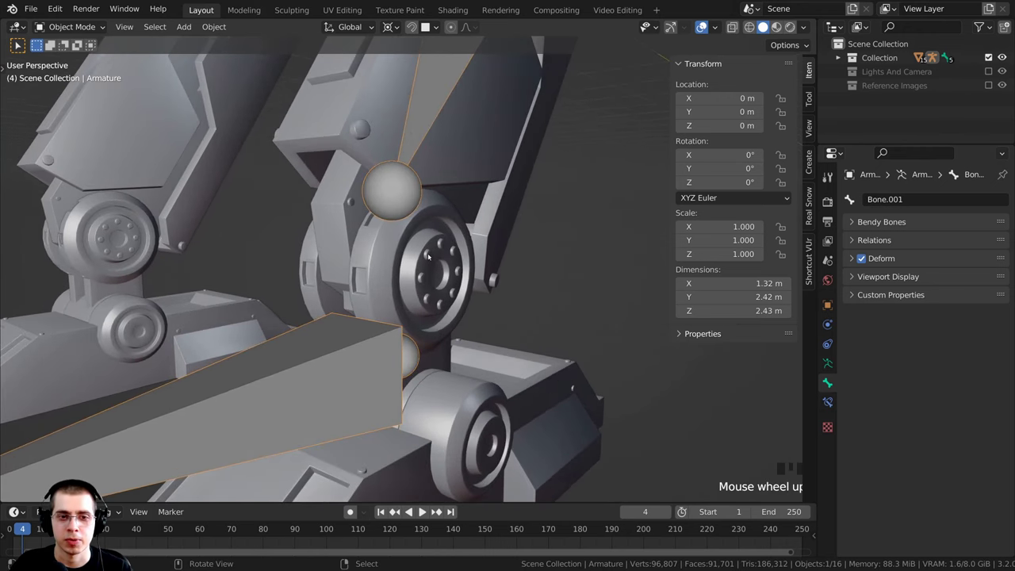
# Step: Select the Ankle Right object and open it in Edit Mode
pyautogui.click(428, 256)
pyautogui.keyDown('shift'); pyautogui.moveTo(428, 256); pyautogui.dragTo(416, 227, button='middle'); pyautogui.keyUp('shift')
pyautogui.scroll(1, 389, 293)
pyautogui.press('Tab')
pyautogui.scroll(-2, 470, 274)
pyautogui.scroll(3, 402, 272)
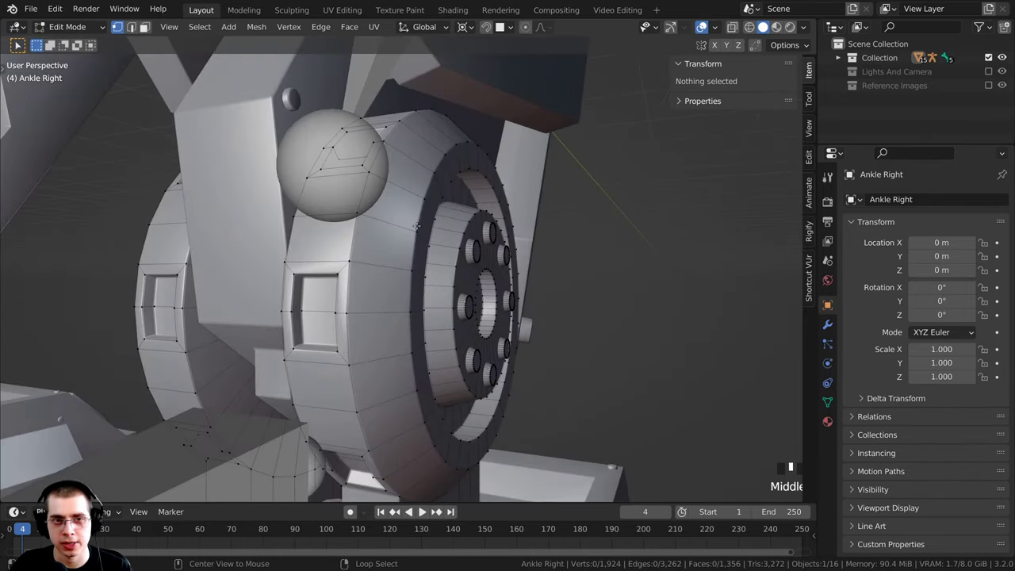
# Step: Select the matching edge loops on both outer sides of the right ankle wheels and snap the 3D cursor to the selection
pyautogui.keyDown('alt'); pyautogui.click(416, 213); pyautogui.keyUp('alt')
pyautogui.moveTo(405, 263)
pyautogui.mouseDown(button='middle')
pyautogui.moveTo(485, 251)
pyautogui.moveTo(414, 245)
pyautogui.mouseUp(button='middle')
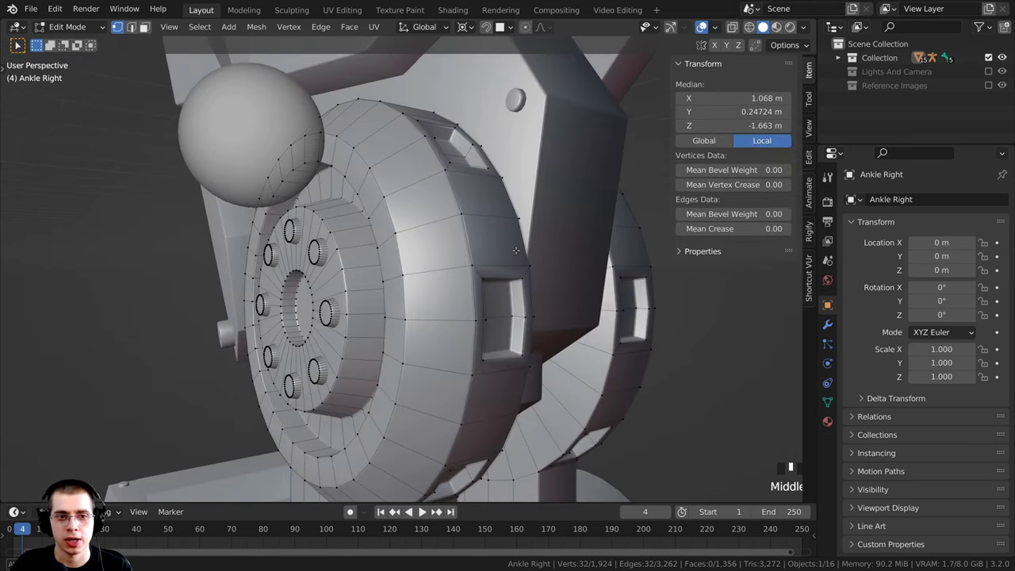
pyautogui.keyDown('alt'); pyautogui.keyDown('shift'); pyautogui.rightClick(399, 242); pyautogui.keyUp('shift'); pyautogui.keyUp('alt')
pyautogui.moveTo(399, 242); pyautogui.dragTo(397, 214, button='middle')
pyautogui.hotkey('shift', 's')
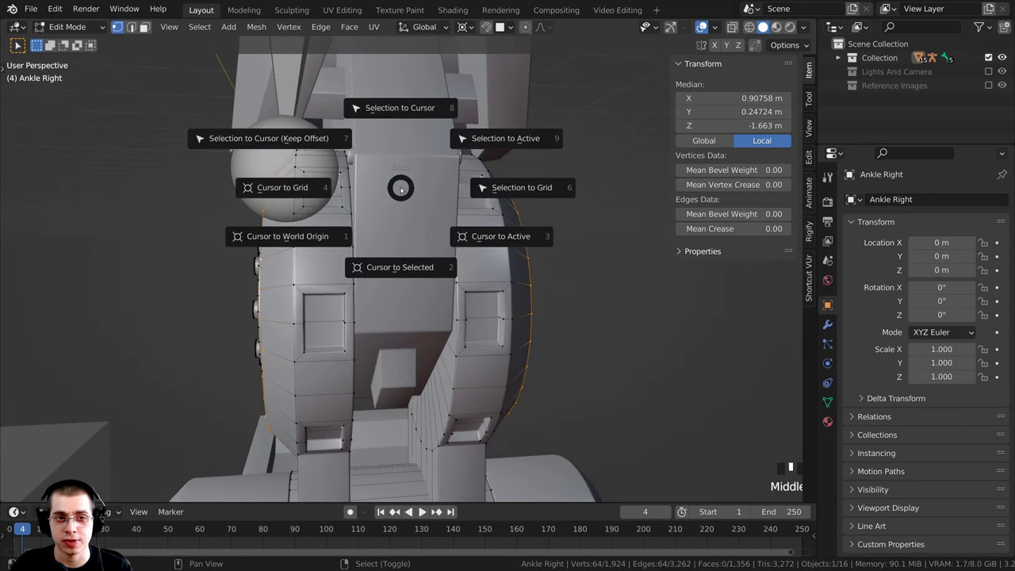
pyautogui.click(403, 262)
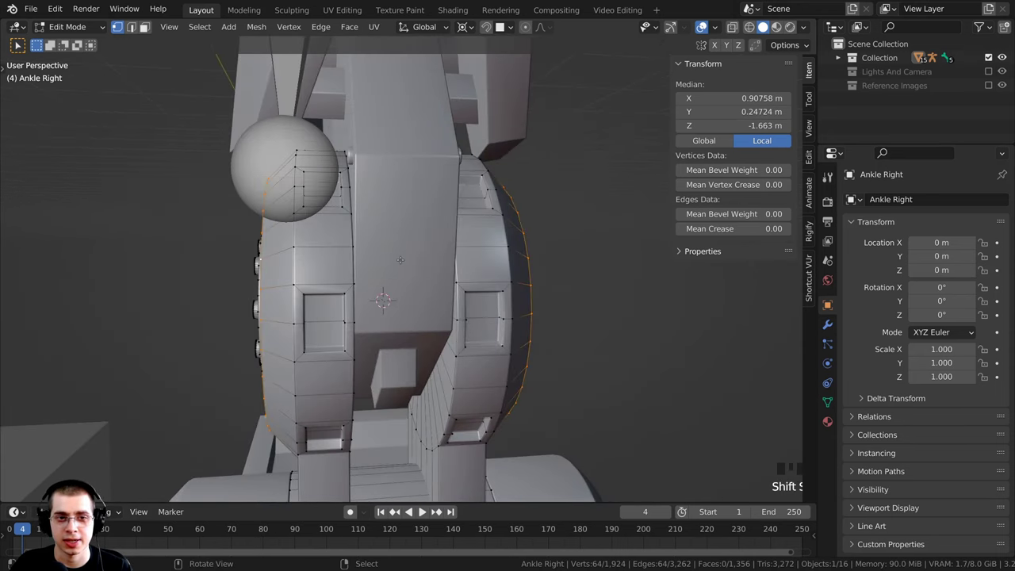
# Step: Exit Edit Mode on Ankle Right and reopen the armature in Edit Mode
pyautogui.scroll(-1, 547, 292)
pyautogui.moveTo(561, 296); pyautogui.dragTo(428, 216, button='middle')
pyautogui.scroll(-2, 396, 305)
pyautogui.scroll(-1, 428, 216)
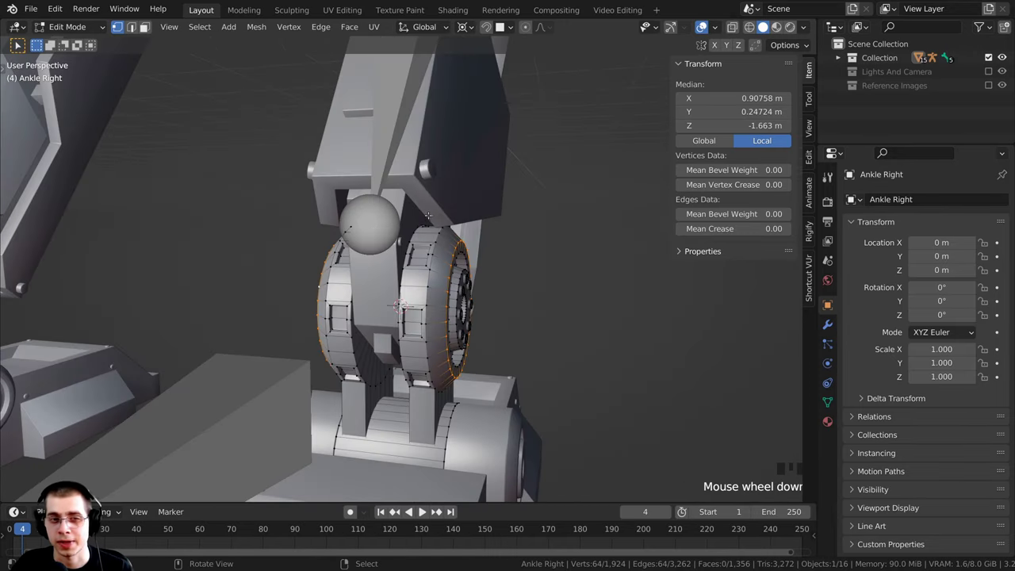
pyautogui.press('Tab')
pyautogui.scroll(-2, 357, 222)
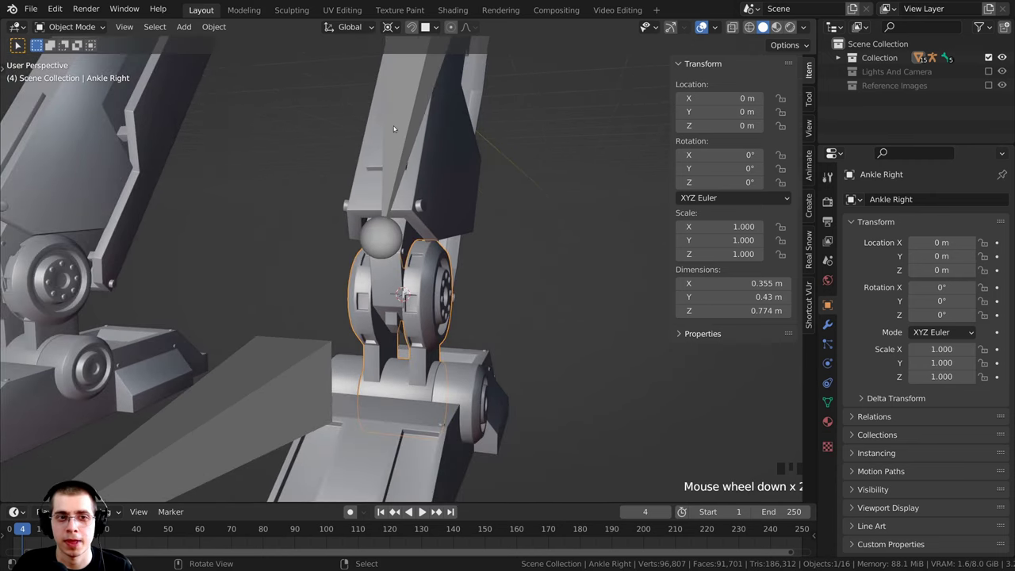
pyautogui.click(394, 129)
pyautogui.scroll(-2, 396, 135)
pyautogui.scroll(2, 425, 208)
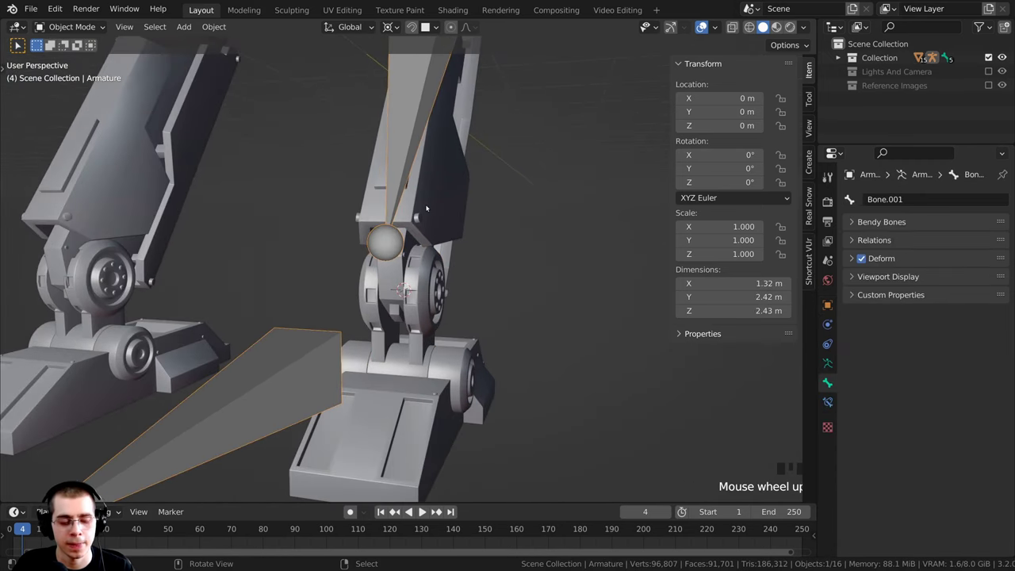
pyautogui.press('Tab')
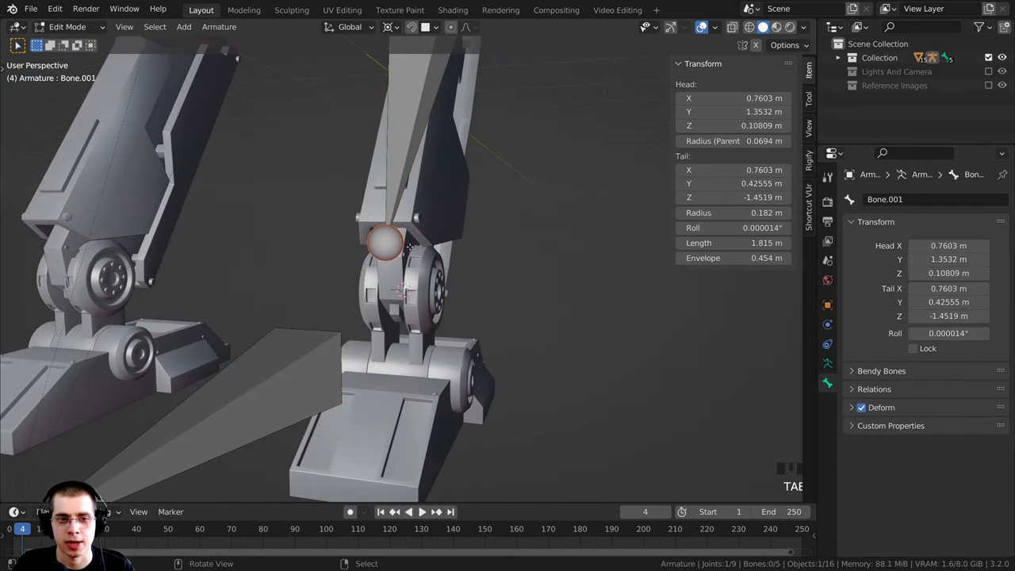
pyautogui.moveTo(410, 248); pyautogui.dragTo(433, 247, button='middle')
pyautogui.scroll(-3, 424, 247)
pyautogui.scroll(3, 396, 239)
pyautogui.press('g')
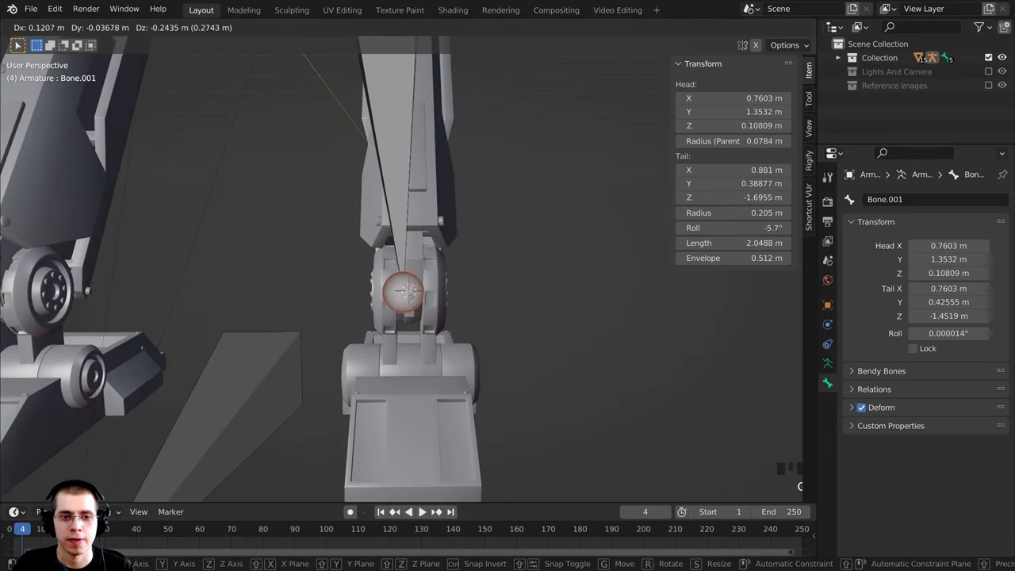
pyautogui.press('Escape')
# Step: Scale the lower leg bone's ankle tip to 0 toward the 3D cursor on every axis except X
pyautogui.scroll(-5, 400, 285)
pyautogui.moveTo(401, 285); pyautogui.dragTo(390, 225, button='middle')
pyautogui.scroll(3, 421, 276)
pyautogui.scroll(5, 395, 249)
pyautogui.keyDown('shift'); pyautogui.moveTo(390, 225); pyautogui.dragTo(474, 228, button='middle'); pyautogui.keyUp('shift')
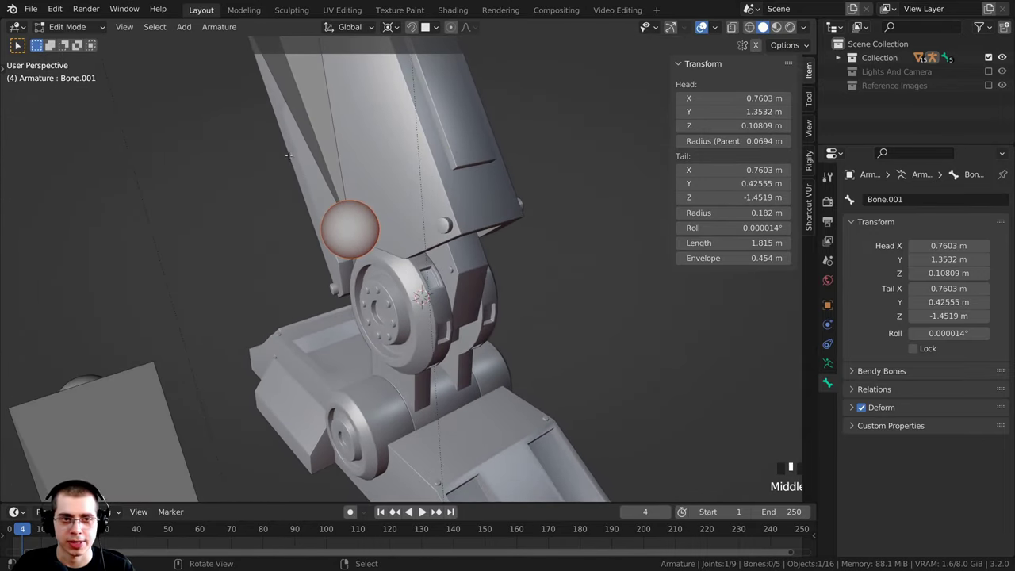
pyautogui.press('s')
pyautogui.press('x')
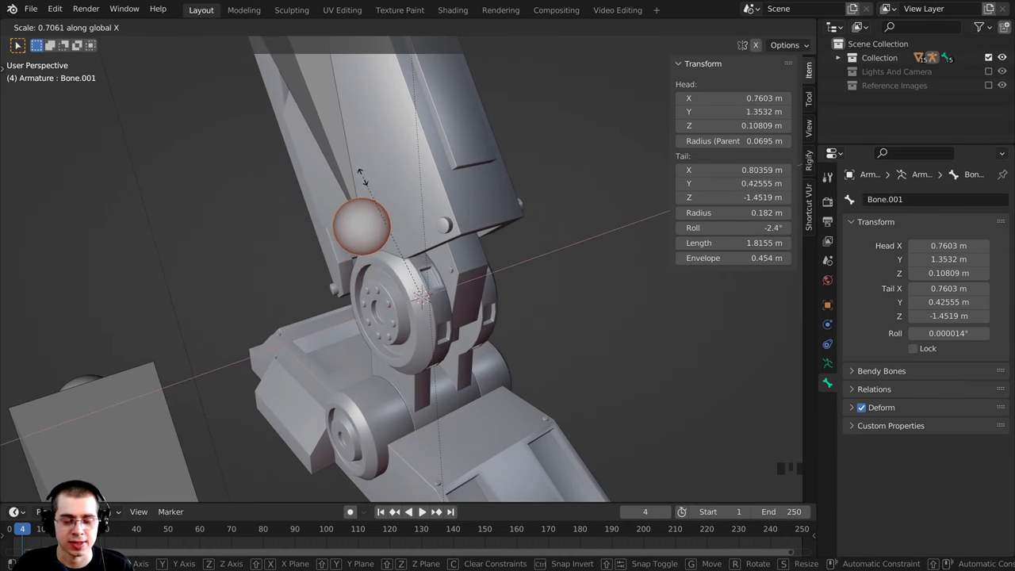
pyautogui.hotkey('shift', 'x')
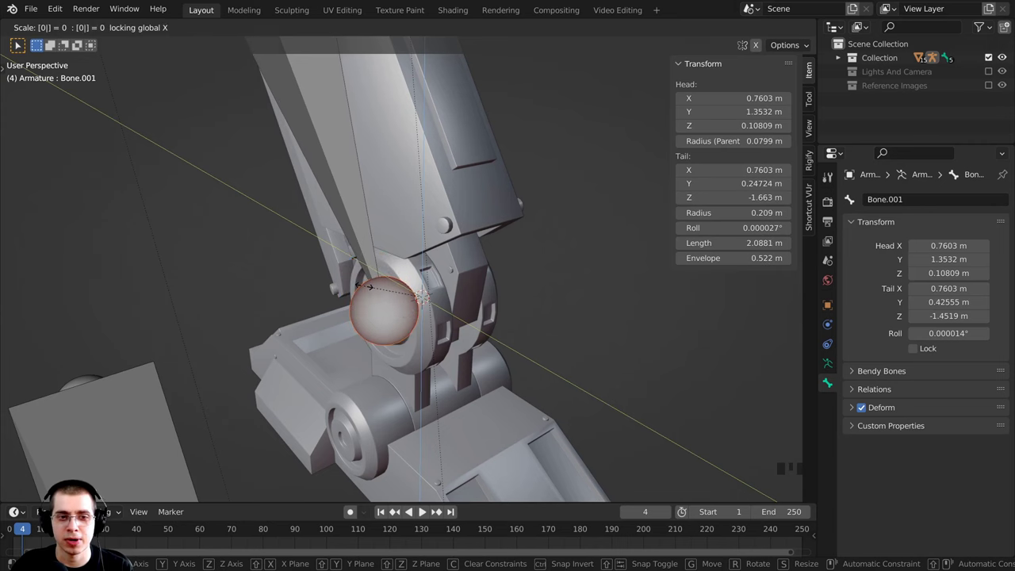
pyautogui.click(363, 286)
pyautogui.scroll(-2, 366, 287)
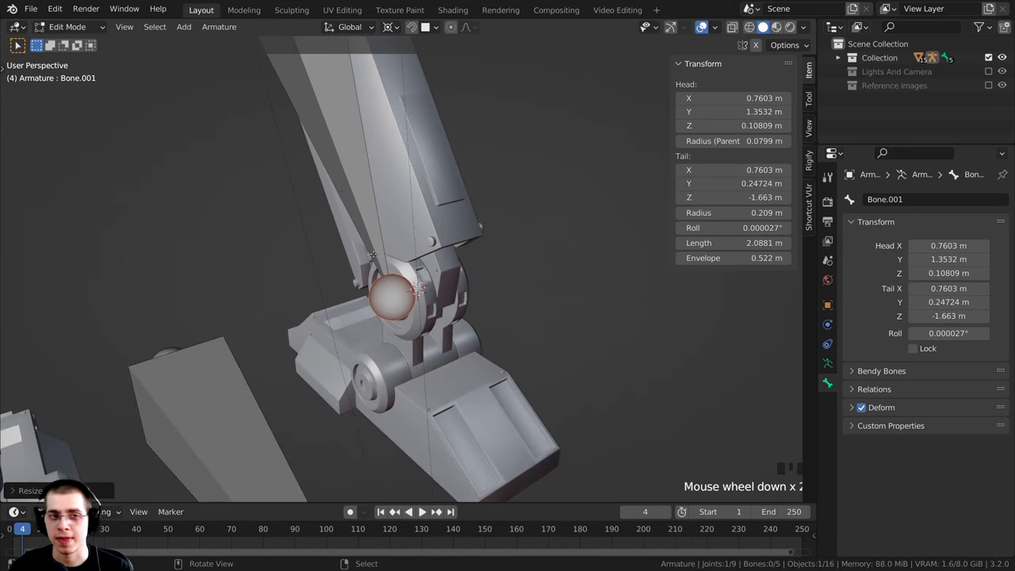
# Step: Examine the upper and lower leg bones' alignment with the leg joints in the top, right and perspective views
pyautogui.rightClick(329, 118)
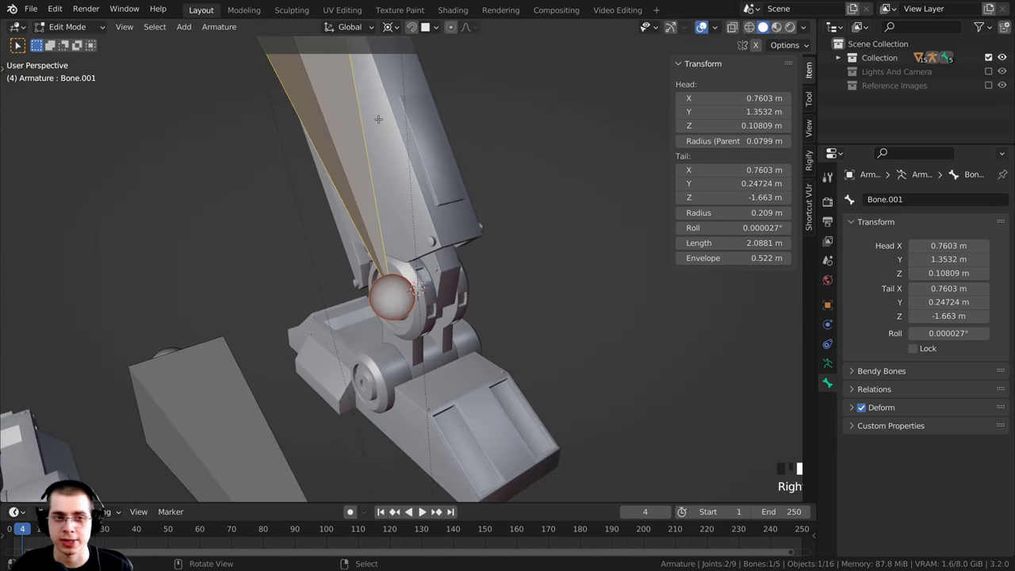
pyautogui.press('KP_7')
pyautogui.scroll(-2, 349, 85)
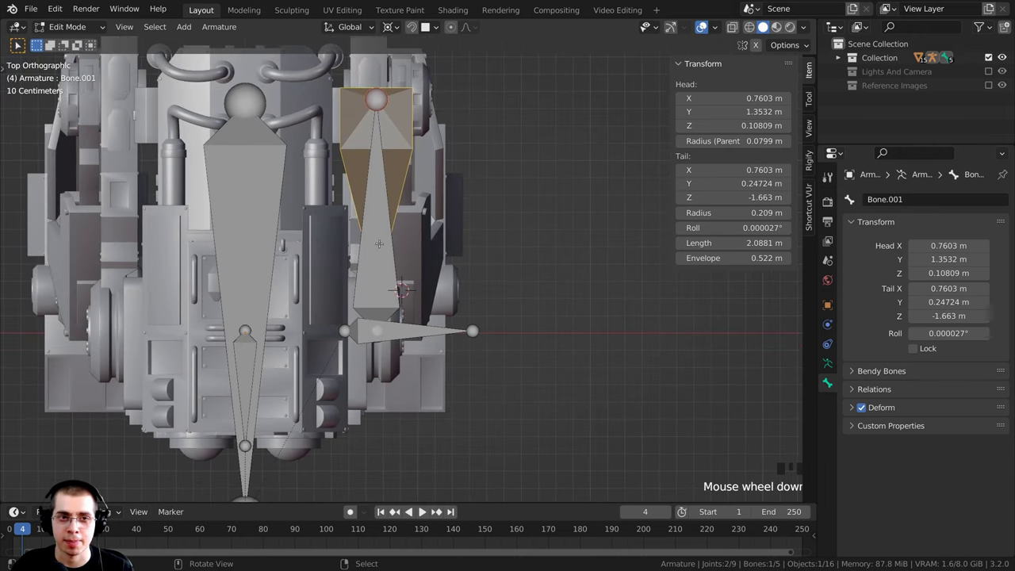
pyautogui.rightClick(373, 200)
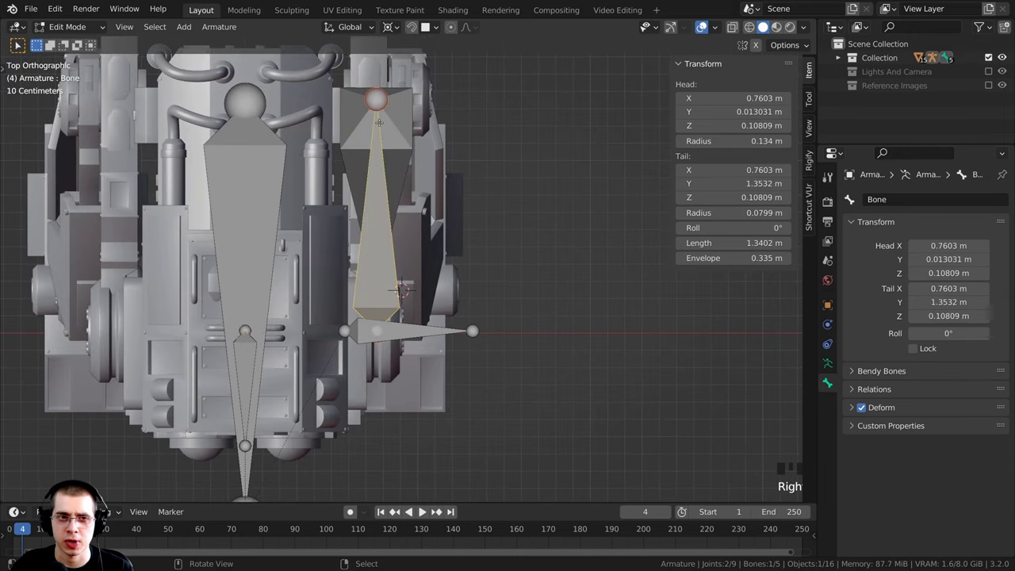
pyautogui.rightClick(392, 120)
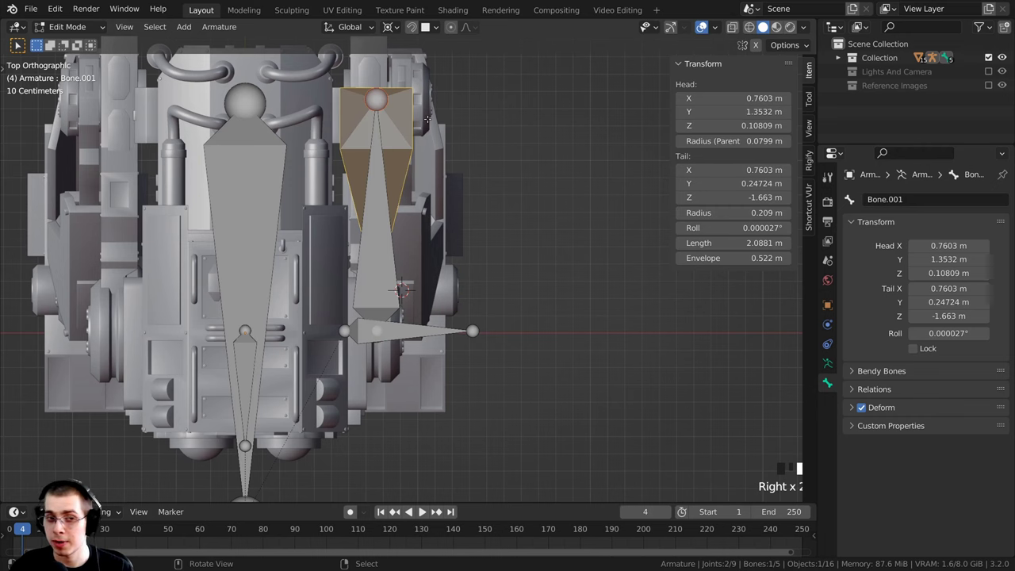
pyautogui.press('KP_3')
pyautogui.scroll(5, 438, 313)
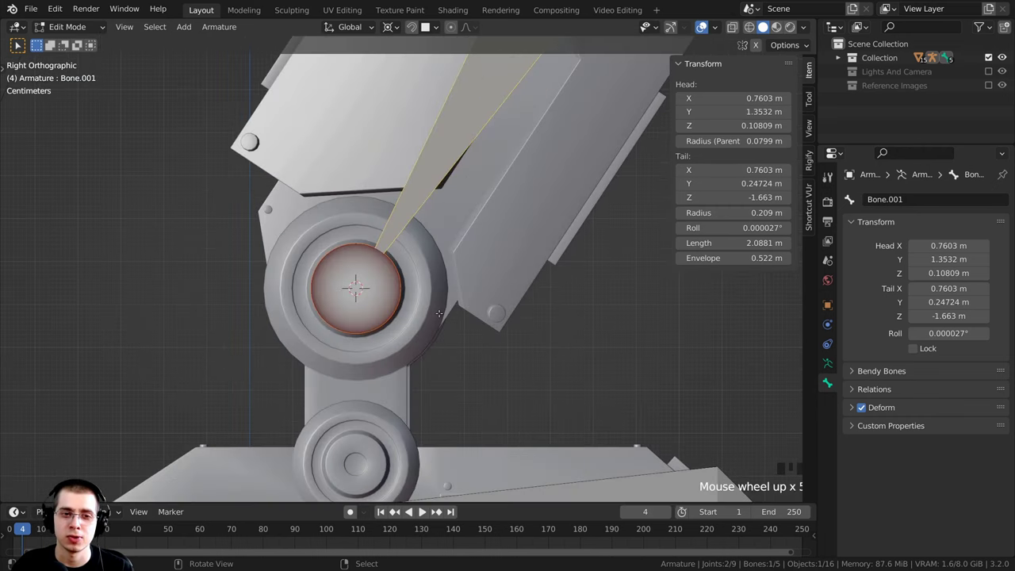
pyautogui.scroll(-3, 367, 312)
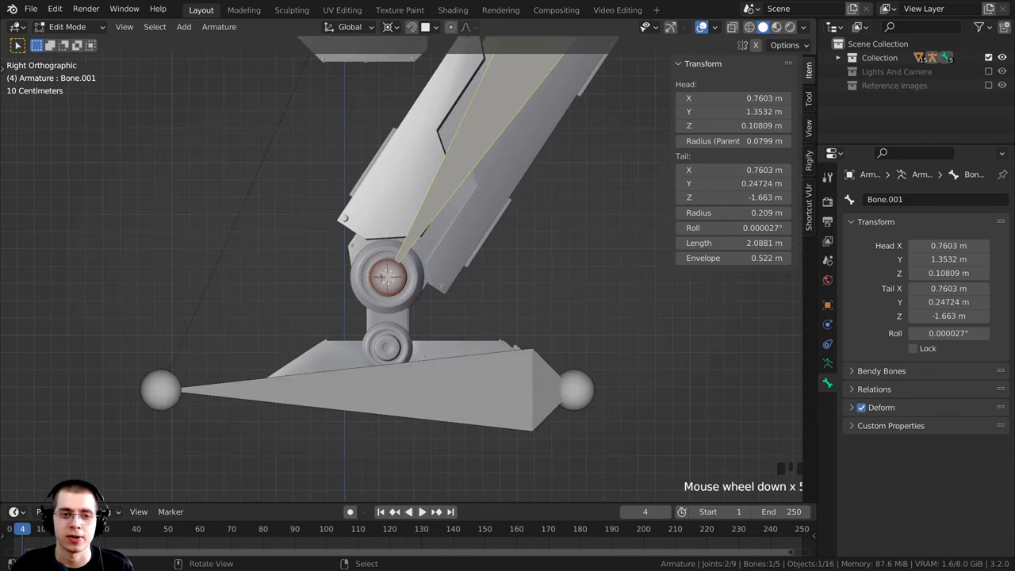
pyautogui.moveTo(367, 312); pyautogui.dragTo(382, 227, button='middle')
pyautogui.scroll(3, 347, 203)
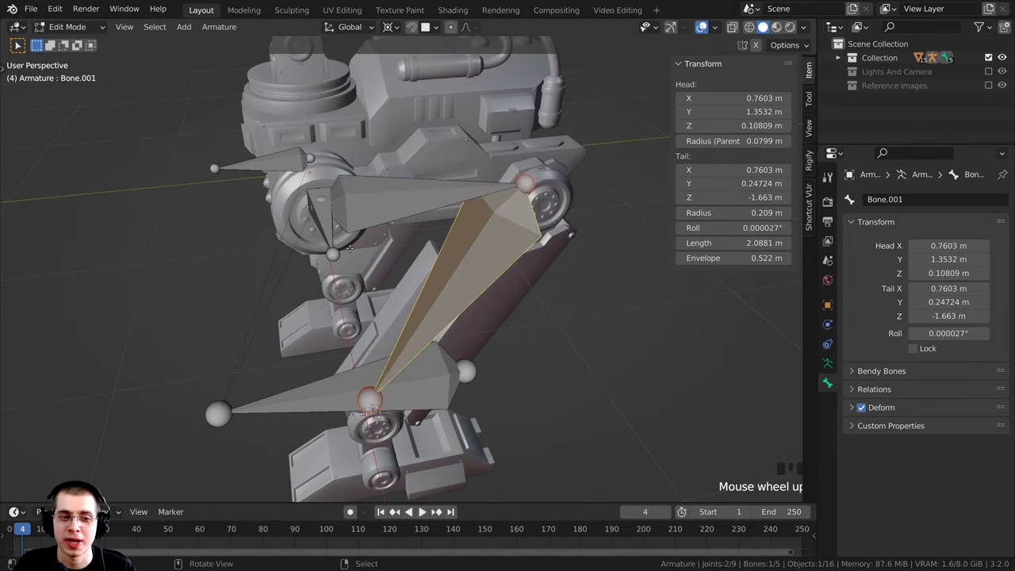
# Step: Rename the bone running from the right hip to the knee as Upper Leg.R
pyautogui.rightClick(321, 212)
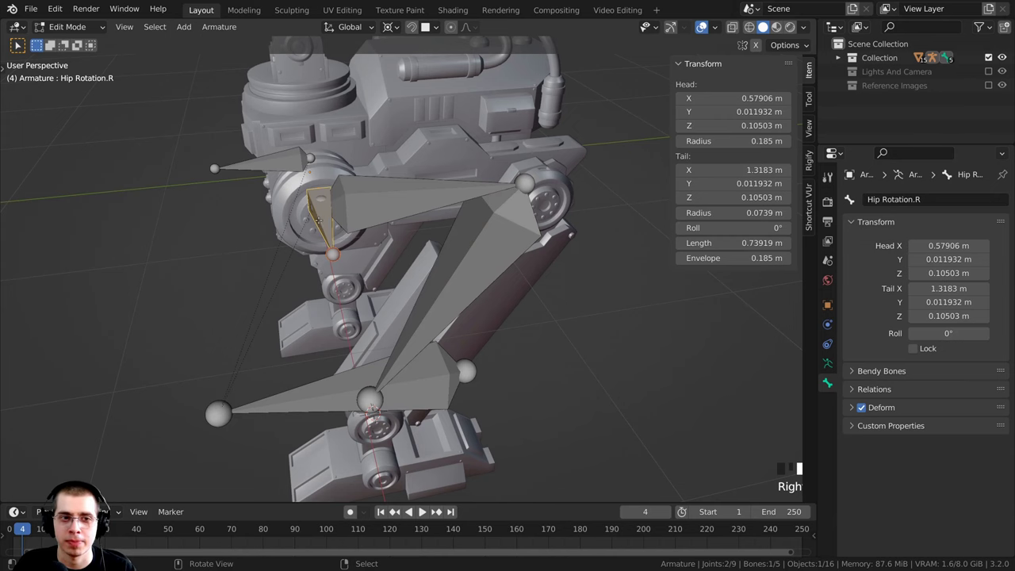
pyautogui.keyDown('shift'); pyautogui.moveTo(320, 228); pyautogui.dragTo(316, 252, button='middle'); pyautogui.keyUp('shift')
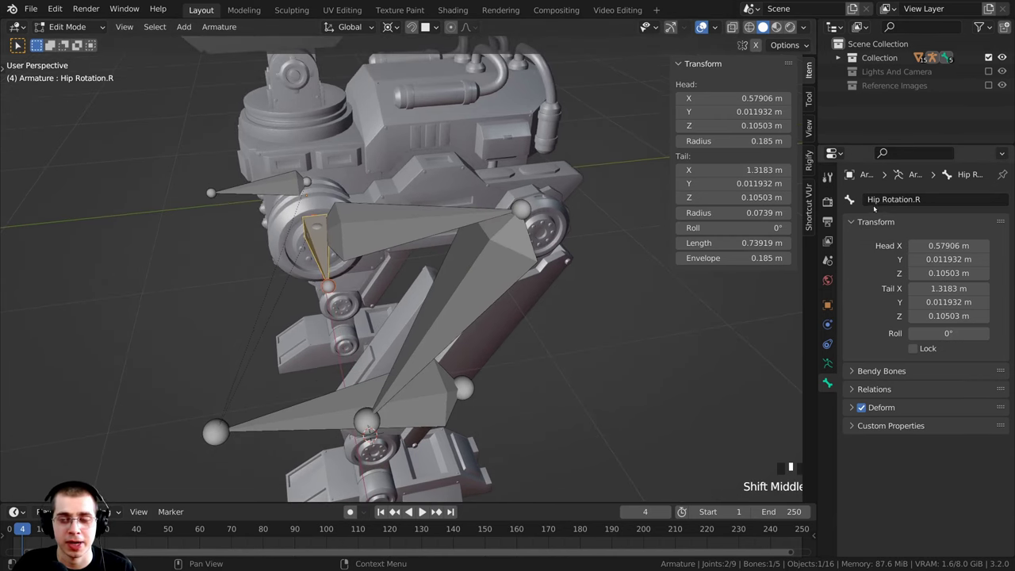
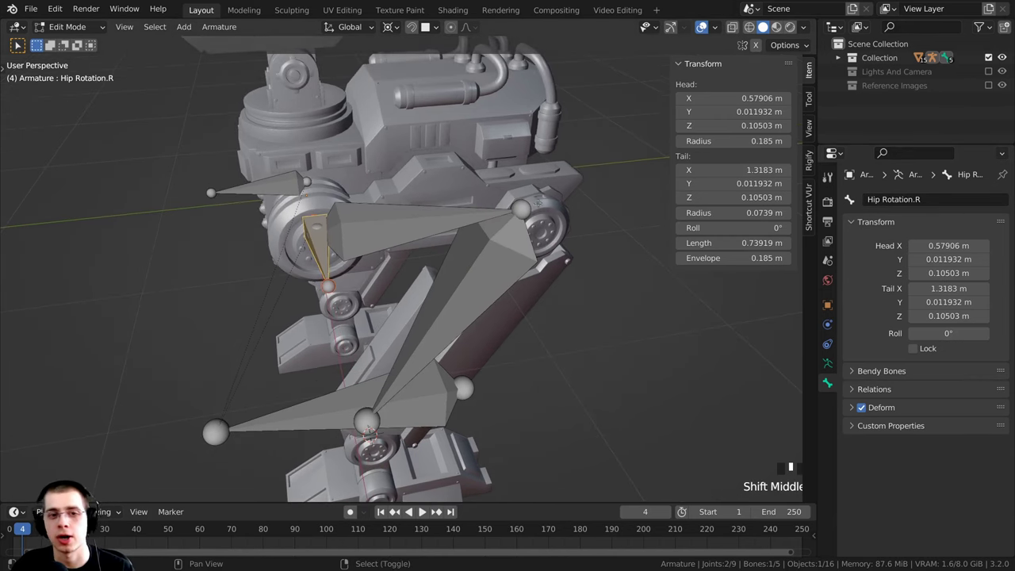
pyautogui.keyDown('shift'); pyautogui.moveTo(415, 222); pyautogui.dragTo(408, 211, button='middle'); pyautogui.keyUp('shift')
pyautogui.rightClick(400, 203)
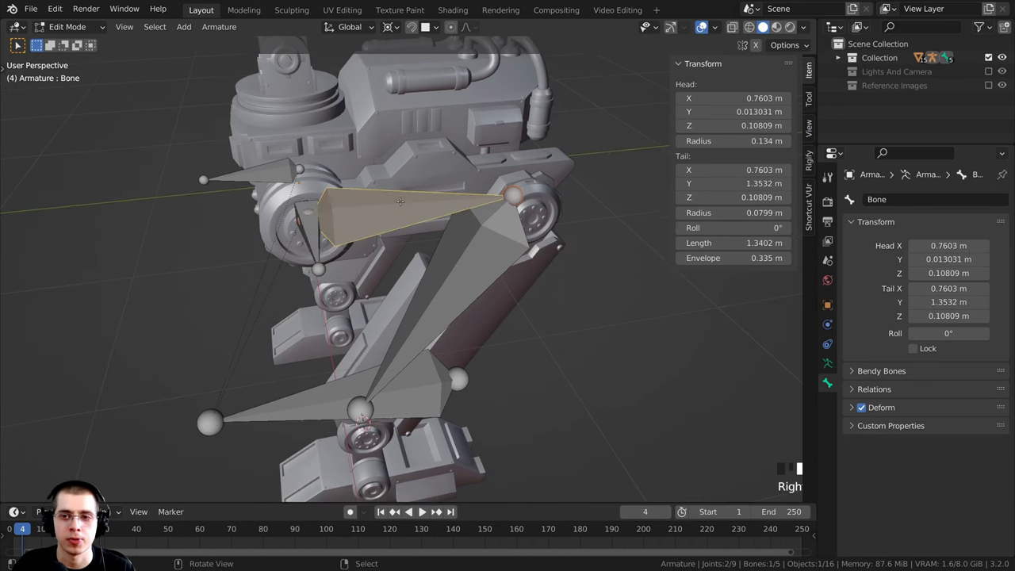
pyautogui.click(895, 199)
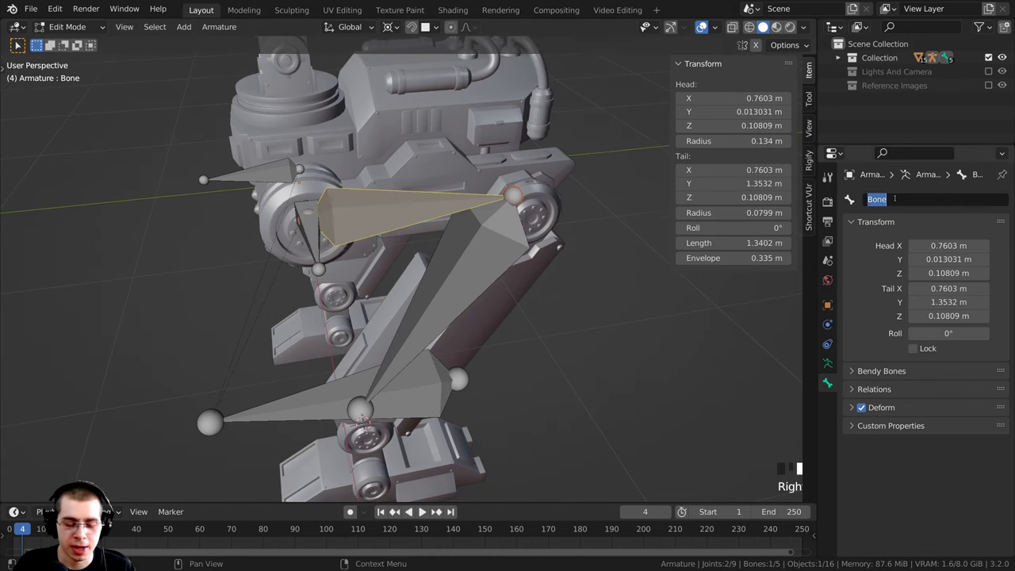
pyautogui.write('Uppe')
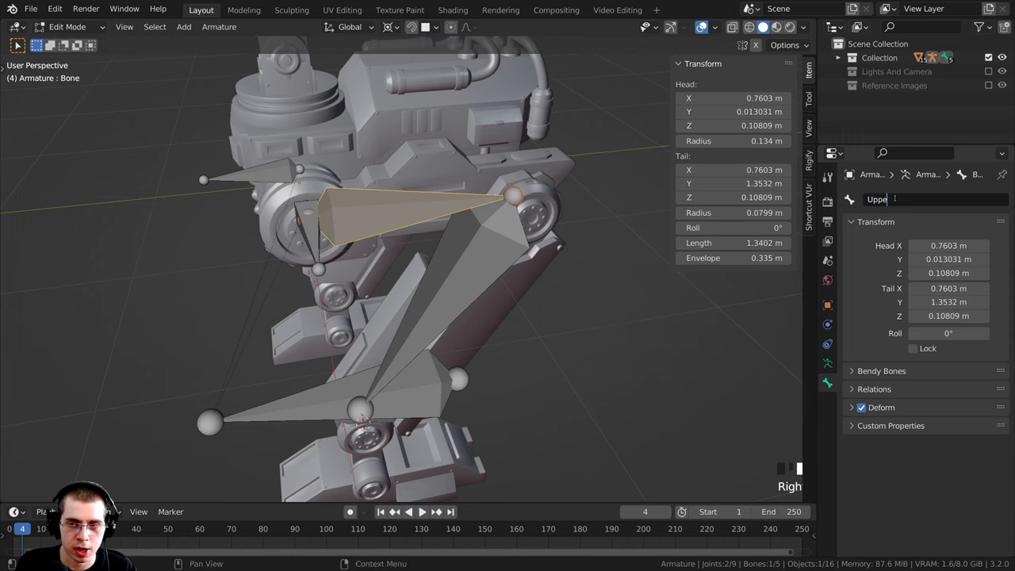
pyautogui.write('r Le')
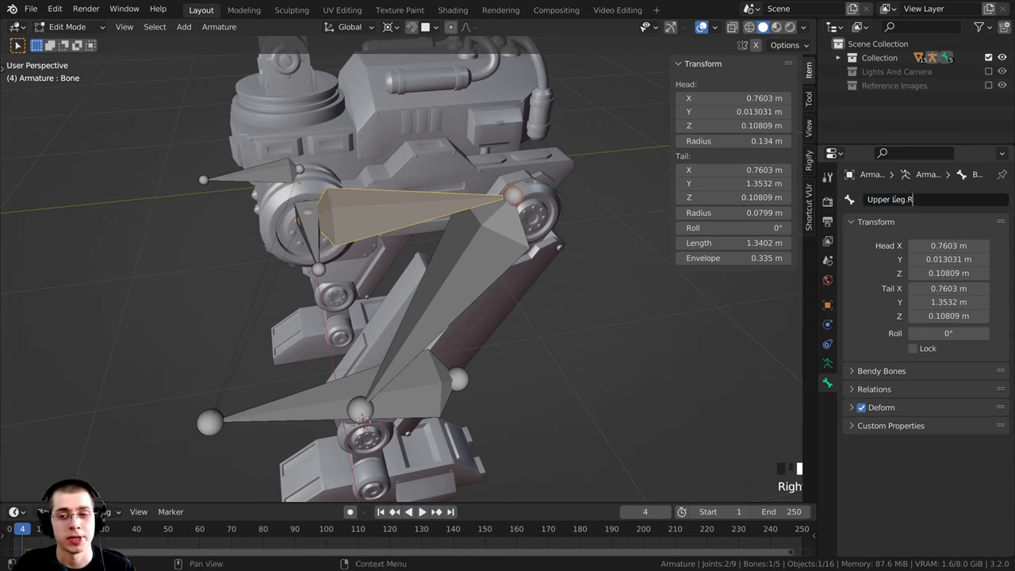
pyautogui.write('g.R')
pyautogui.press('Return')
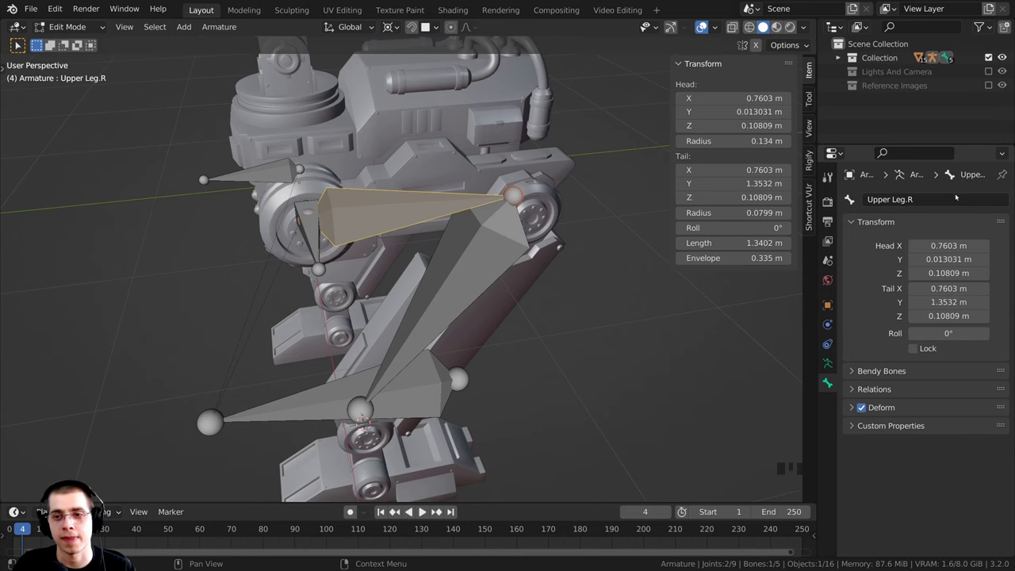
# Step: Rename the bone running from the right knee to the ankle as Lower Leg.R
pyautogui.keyDown('shift'); pyautogui.moveTo(466, 279); pyautogui.dragTo(418, 234, button='middle'); pyautogui.keyUp('shift')
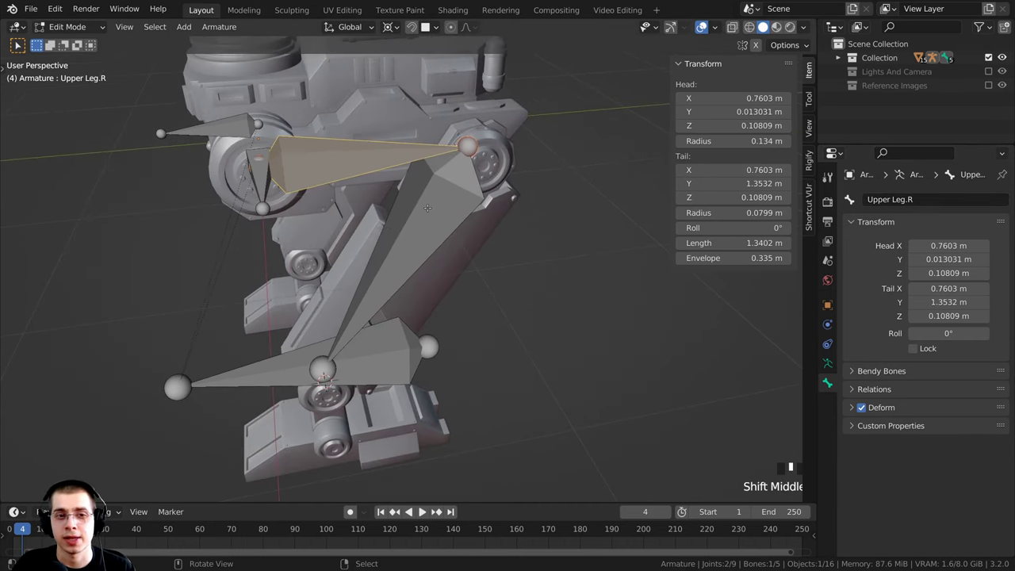
pyautogui.click(428, 208)
pyautogui.click(884, 199)
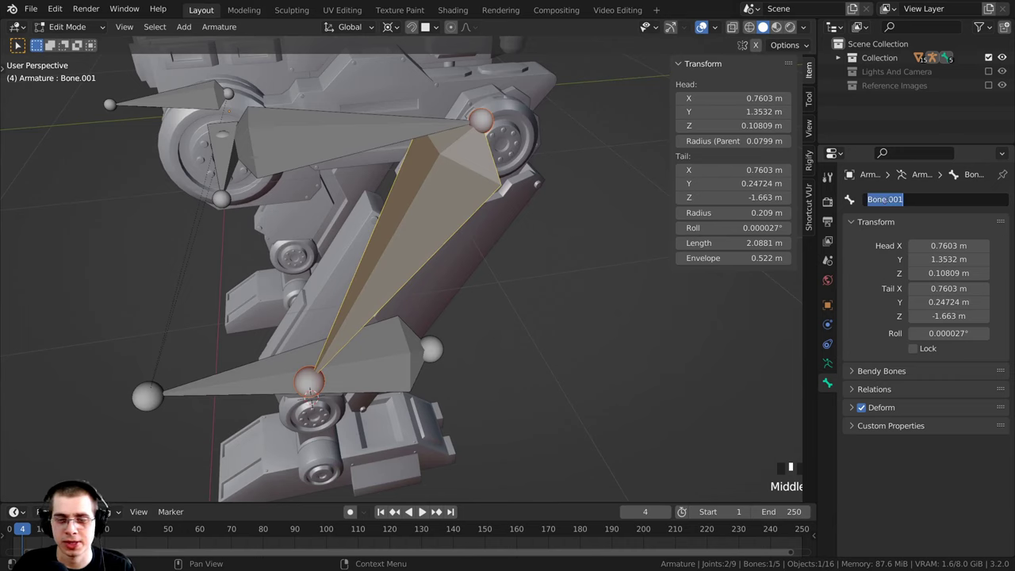
pyautogui.write('Lowe')
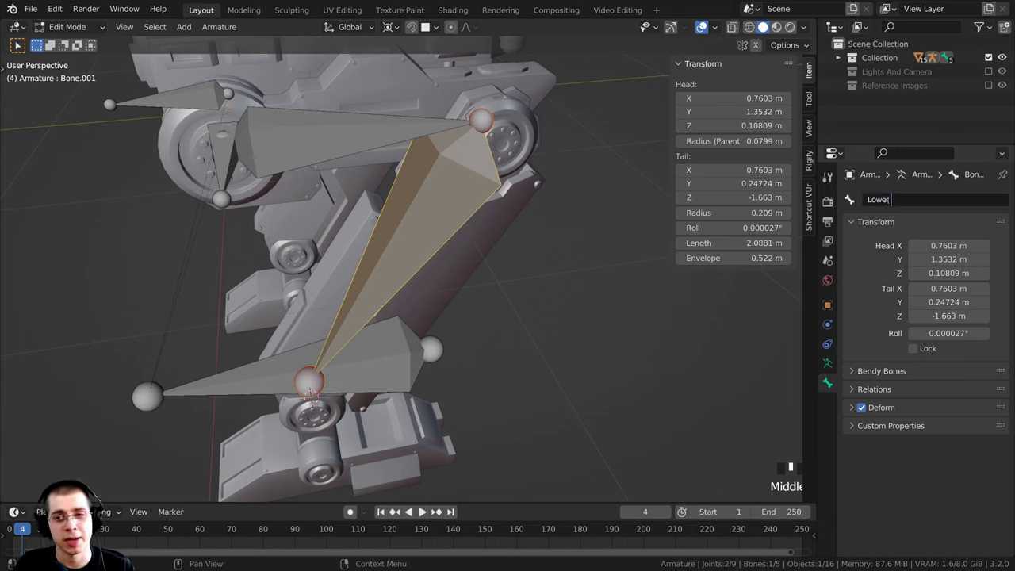
pyautogui.write('r Leg')
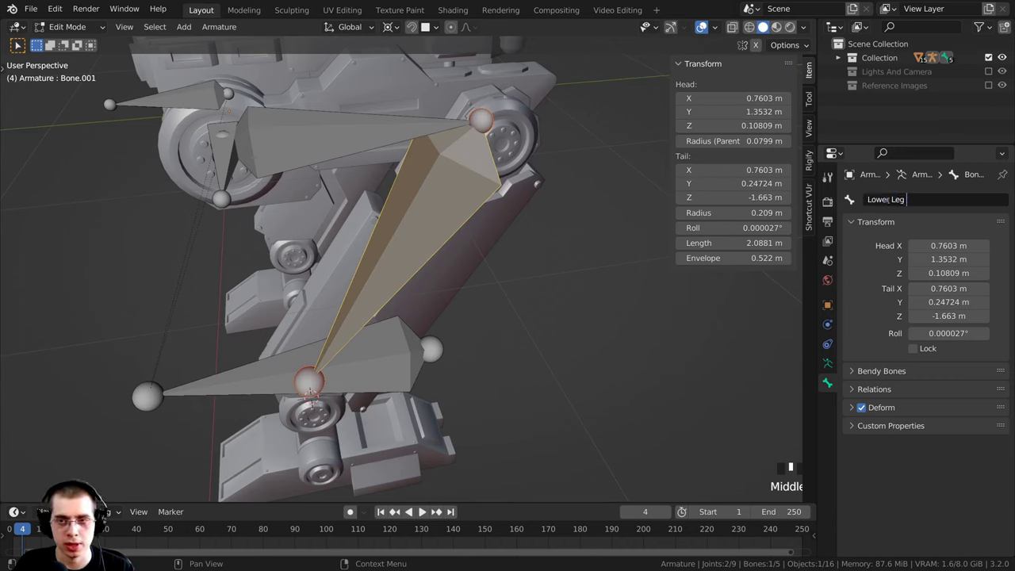
pyautogui.write('.R')
pyautogui.press('Return')
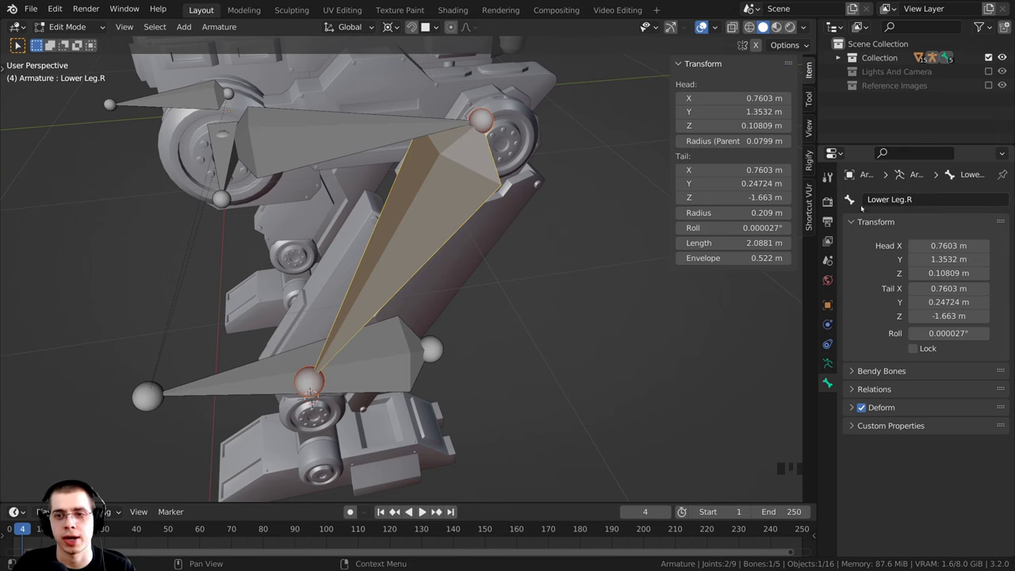
# Step: Review the names of the right leg's upper leg, lower leg and hip rotation bones by selecting each one
pyautogui.scroll(-1, 387, 162)
pyautogui.rightClick(380, 169)
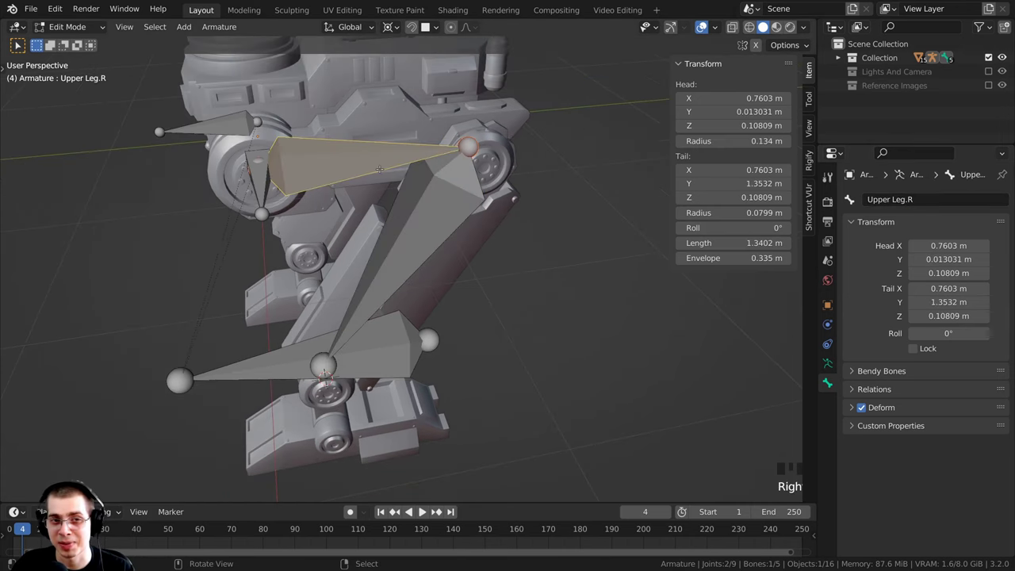
pyautogui.rightClick(425, 196)
pyautogui.moveTo(404, 195); pyautogui.dragTo(297, 227, button='middle')
pyautogui.rightClick(350, 183)
pyautogui.rightClick(401, 204)
pyautogui.rightClick(297, 226)
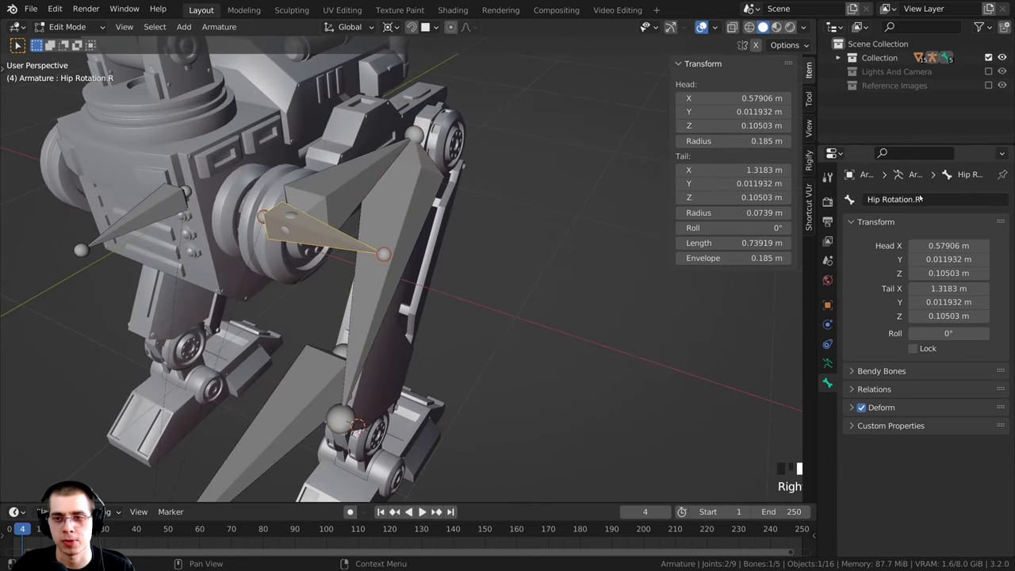
pyautogui.keyDown('shift'); pyautogui.moveTo(380, 317); pyautogui.dragTo(417, 269, button='middle'); pyautogui.keyUp('shift')
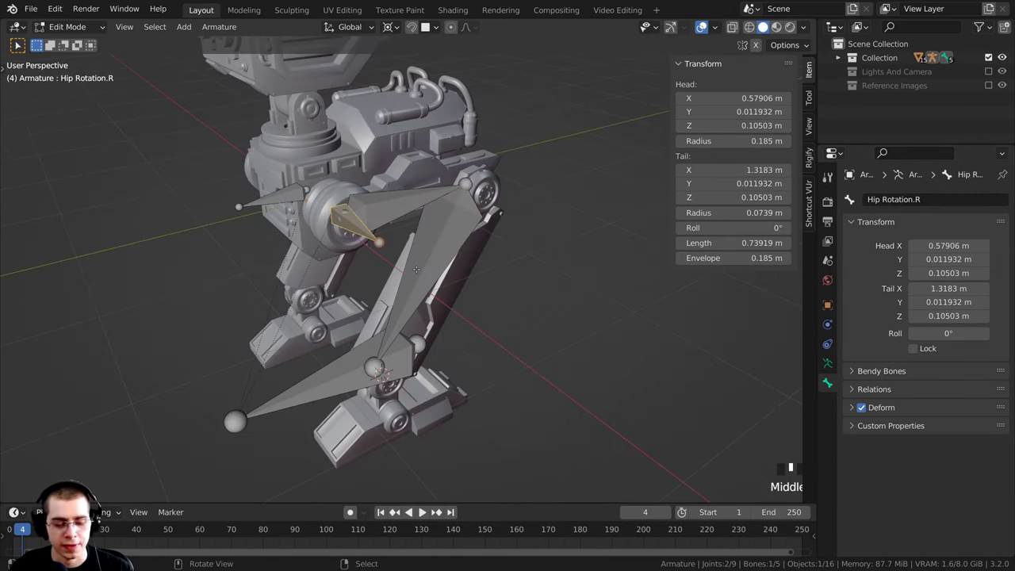
# Step: Switch the armature to Pose Mode and select the Lower Leg.R bone
pyautogui.hotkey('ctrl', 'Tab')
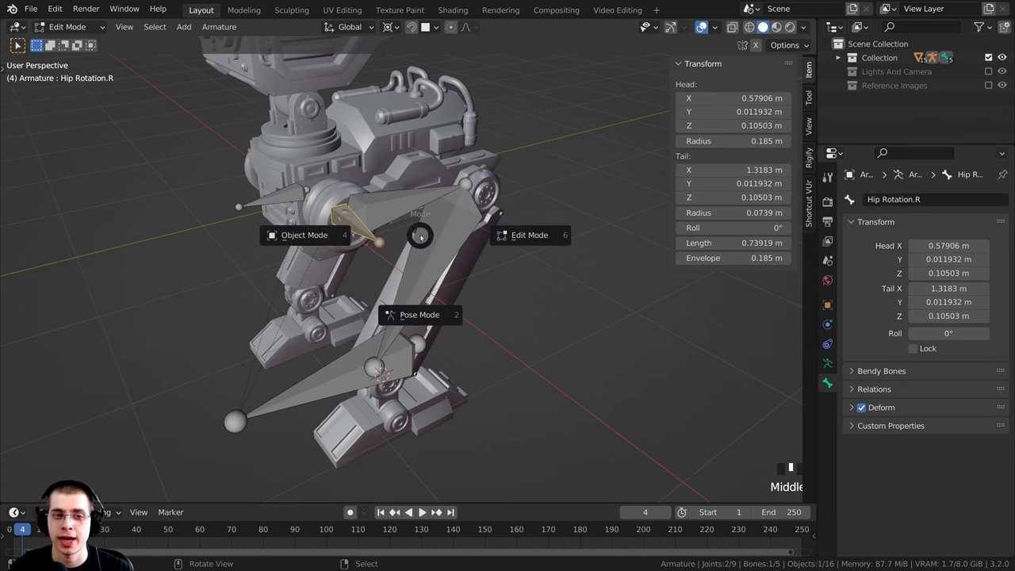
pyautogui.click(419, 314)
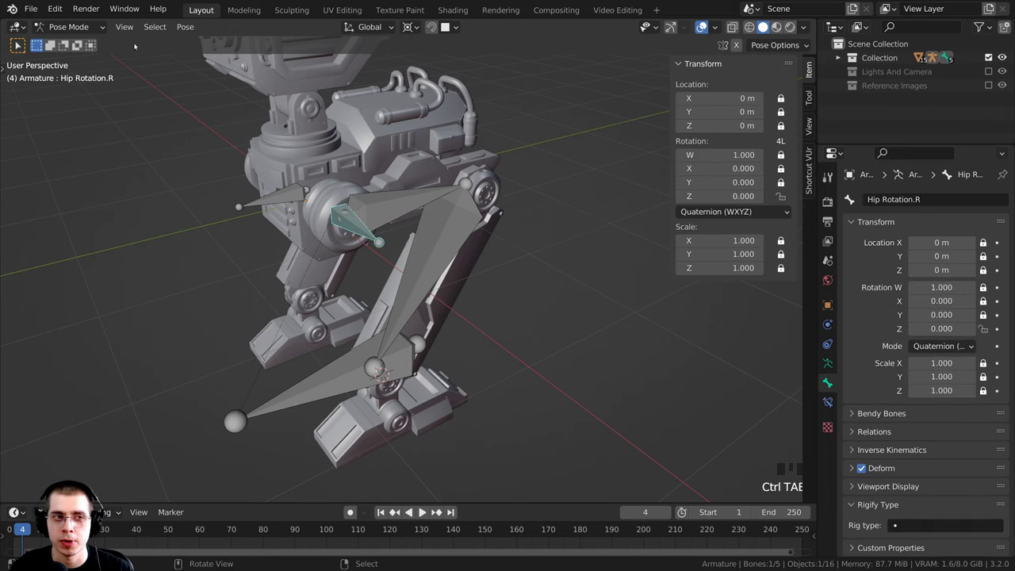
pyautogui.click(73, 27)
pyautogui.keyDown('shift'); pyautogui.moveTo(465, 273); pyautogui.dragTo(395, 256, button='middle'); pyautogui.keyUp('shift')
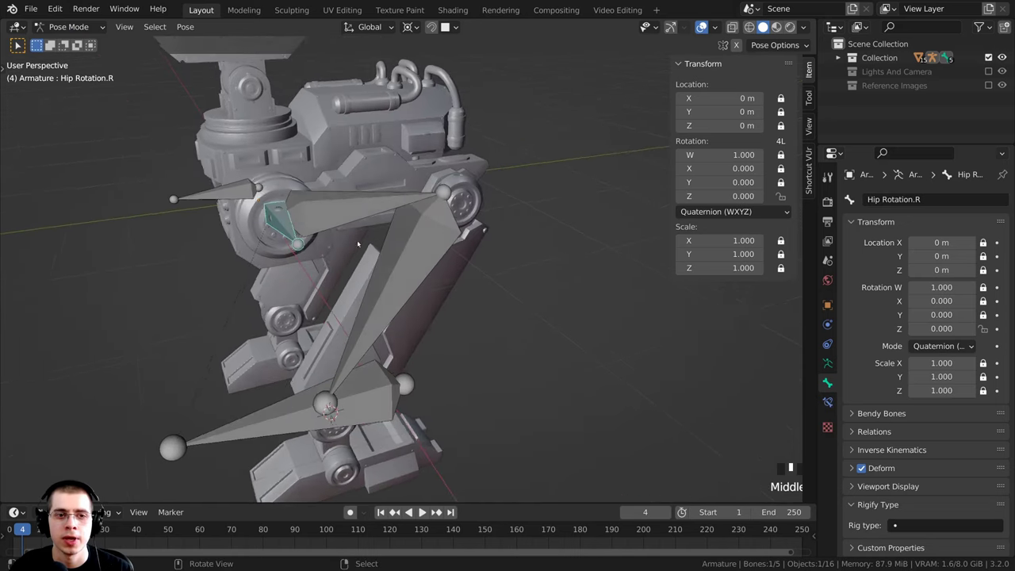
pyautogui.scroll(1, 314, 186)
pyautogui.rightClick(333, 200)
pyautogui.rightClick(407, 280)
pyautogui.rightClick(331, 212)
pyautogui.rightClick(412, 269)
pyautogui.scroll(-2, 428, 270)
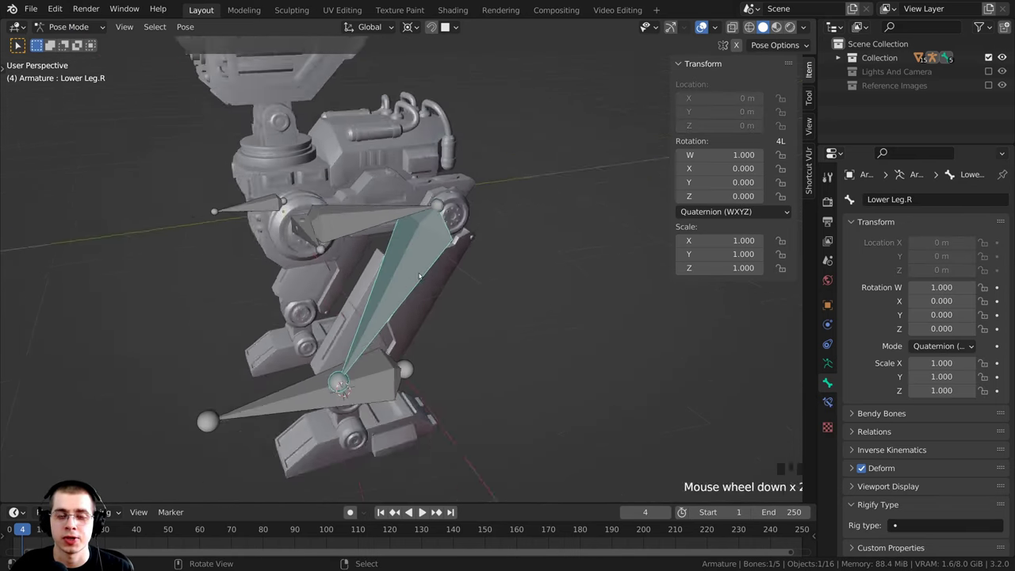
# Step: Try rotating the Lower Leg.R bone about the global X axis
pyautogui.moveTo(486, 266); pyautogui.dragTo(532, 247, button='middle')
pyautogui.scroll(2, 518, 230)
pyautogui.press('r')
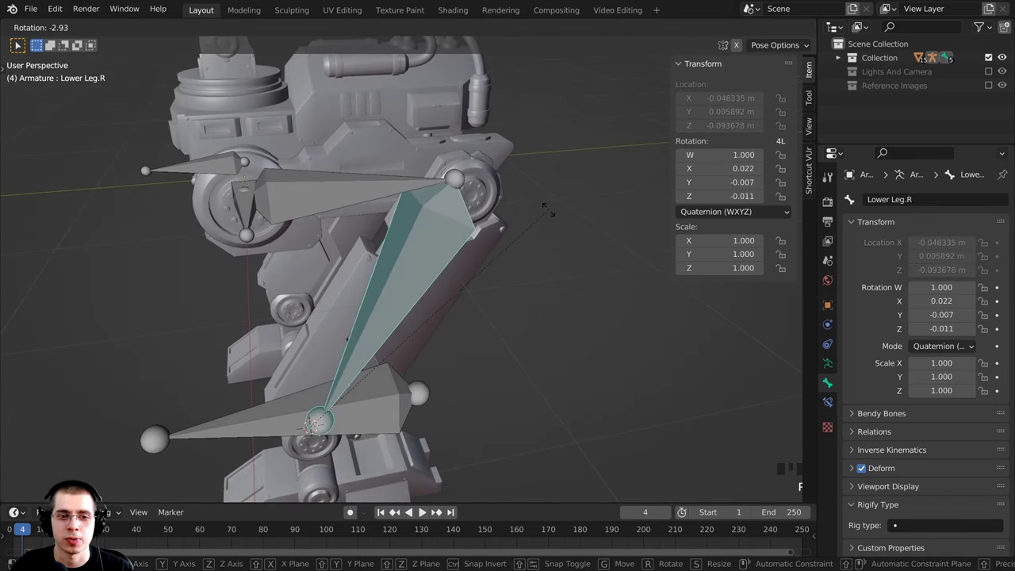
pyautogui.press('x')
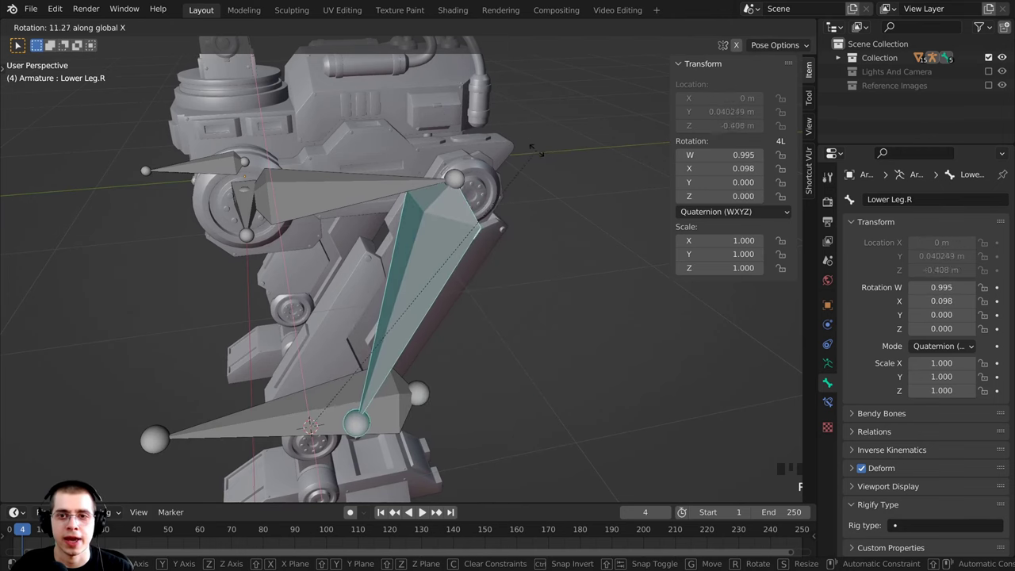
pyautogui.rightClick(452, 211)
pyautogui.keyDown('shift'); pyautogui.moveTo(453, 210); pyautogui.dragTo(458, 223, button='middle'); pyautogui.keyUp('shift')
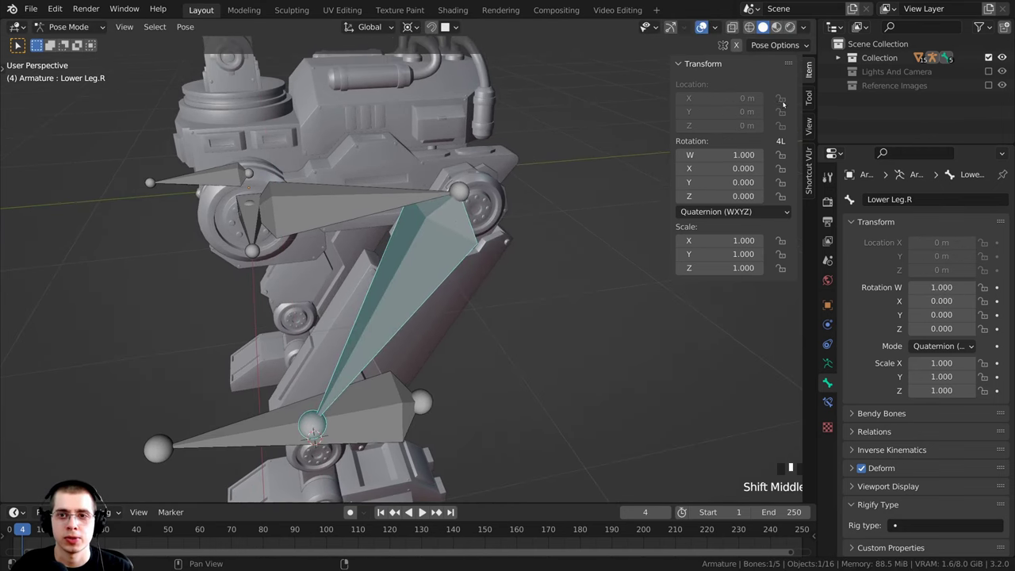
# Step: Lock the Lower Leg.R bone's location and scale on all axes and its W, Y and Z rotation, leaving X rotation unlocked
pyautogui.moveTo(782, 99); pyautogui.dragTo(784, 141)
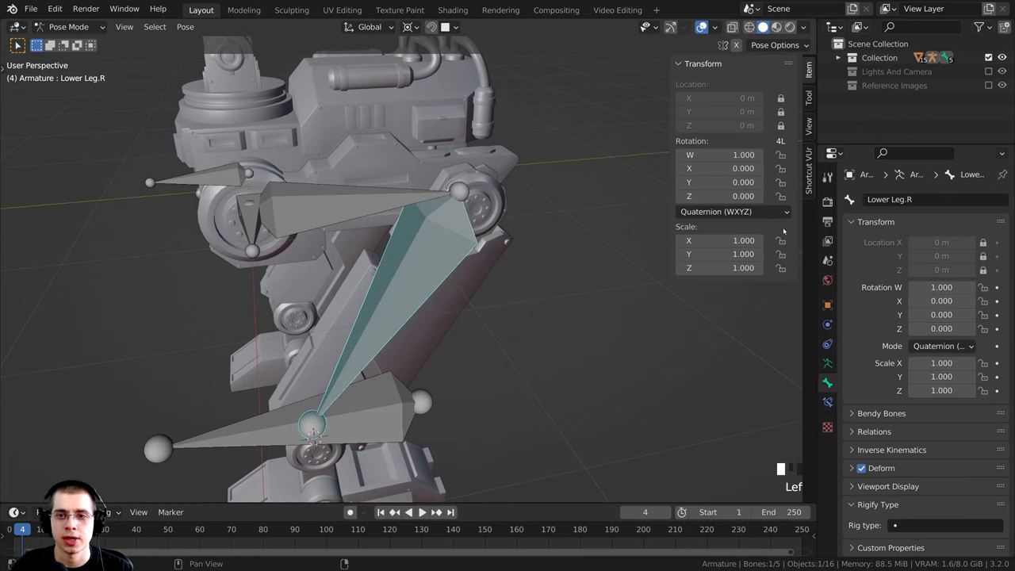
pyautogui.moveTo(781, 240); pyautogui.dragTo(785, 272)
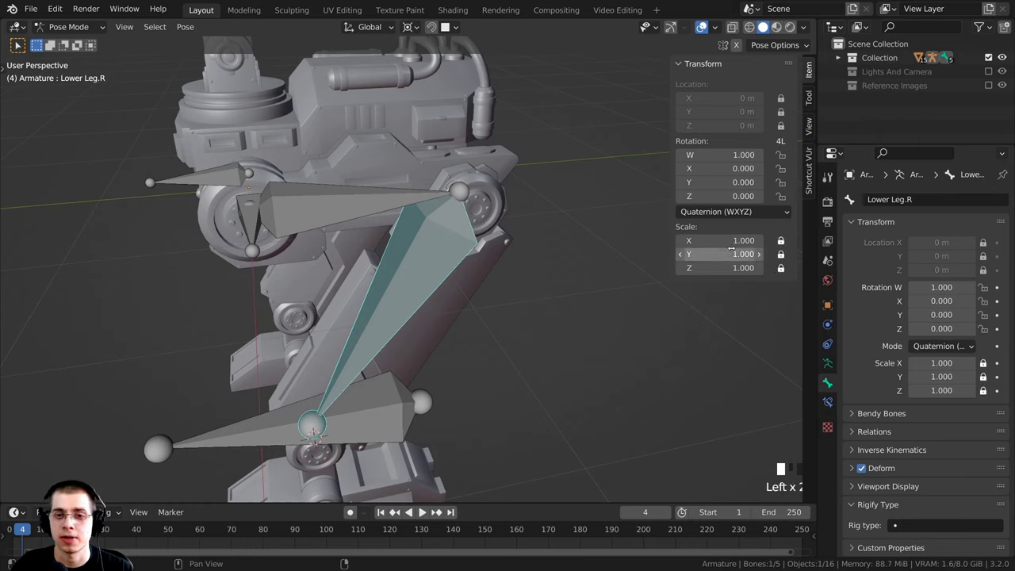
pyautogui.press('r')
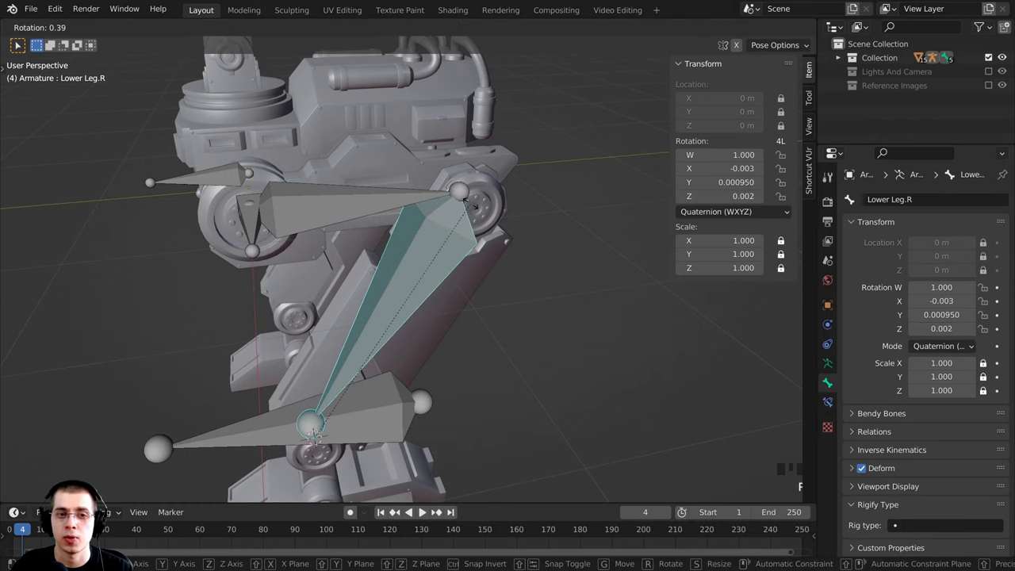
pyautogui.press('x')
pyautogui.press('Escape')
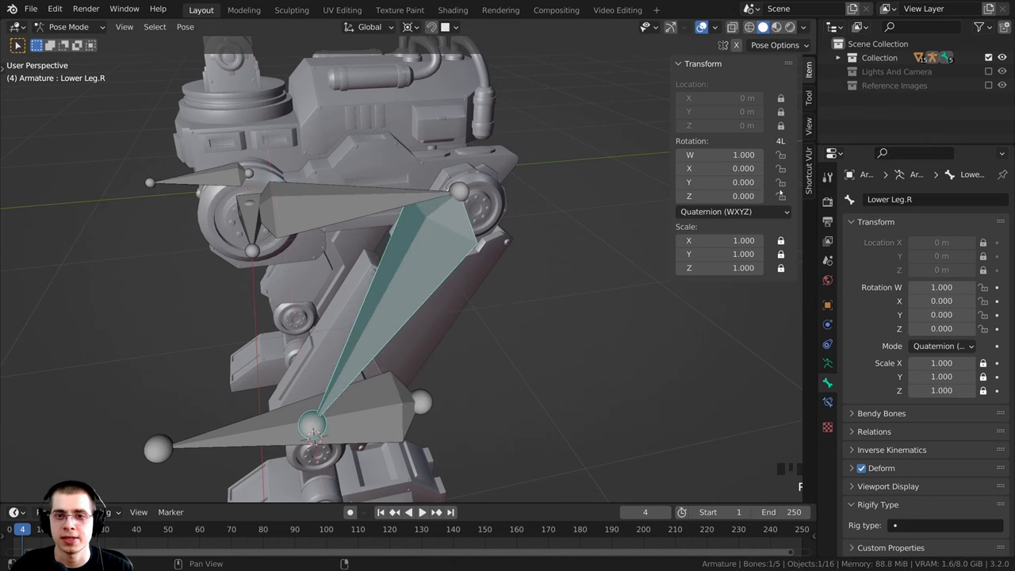
pyautogui.click(785, 184)
pyautogui.click(783, 198)
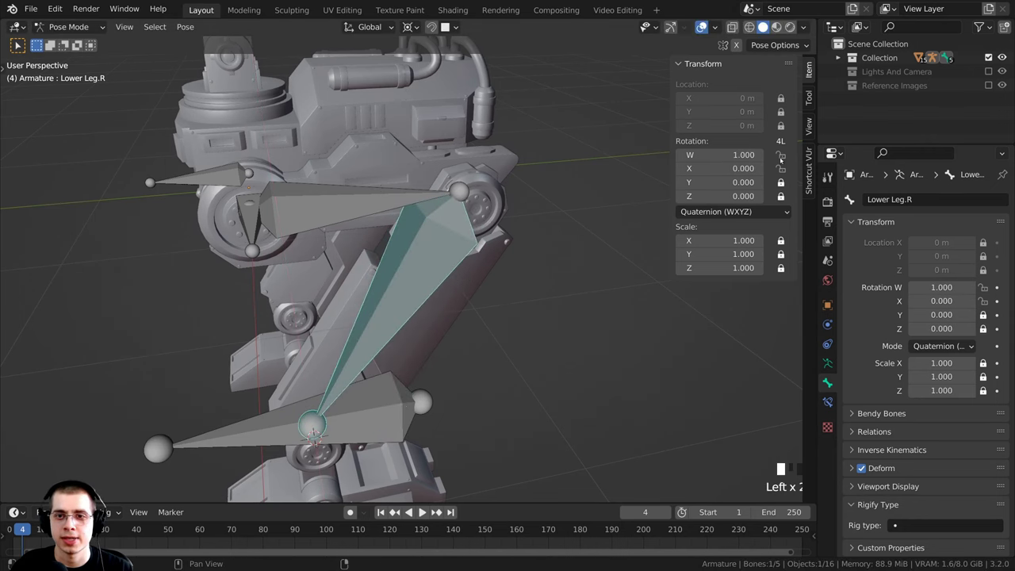
pyautogui.click(781, 157)
# Step: Try rotating the Lower Leg.R bone with only its X rotation unlocked, and cancel the rotation
pyautogui.moveTo(507, 302); pyautogui.dragTo(537, 326, button='middle')
pyautogui.press('r')
pyautogui.press('r')
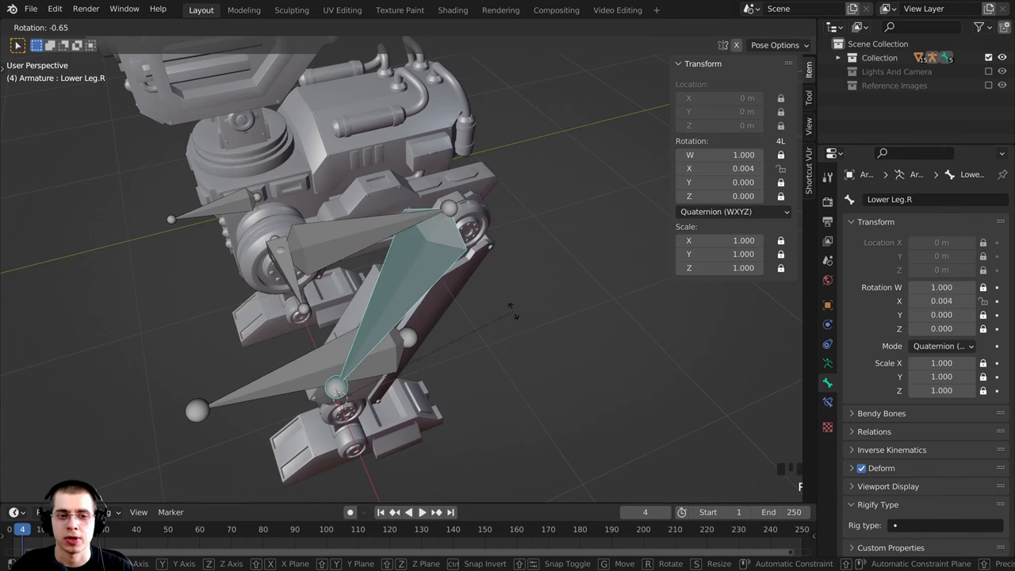
pyautogui.press('Escape')
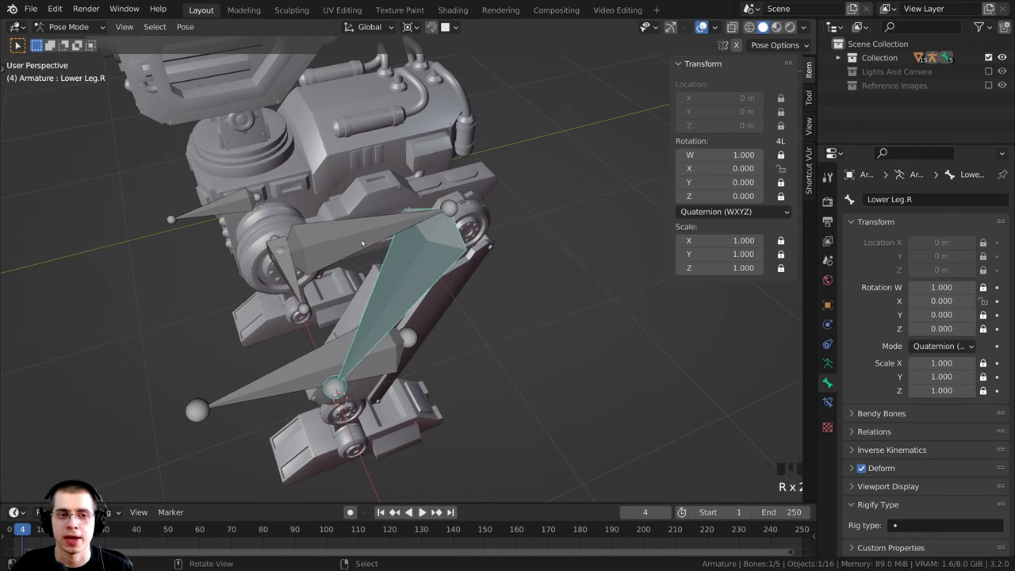
# Step: Lock the Upper Leg.R bone's location and scale on all axes and its W, Y and Z rotation, leaving X rotation unlocked
pyautogui.rightClick(350, 231)
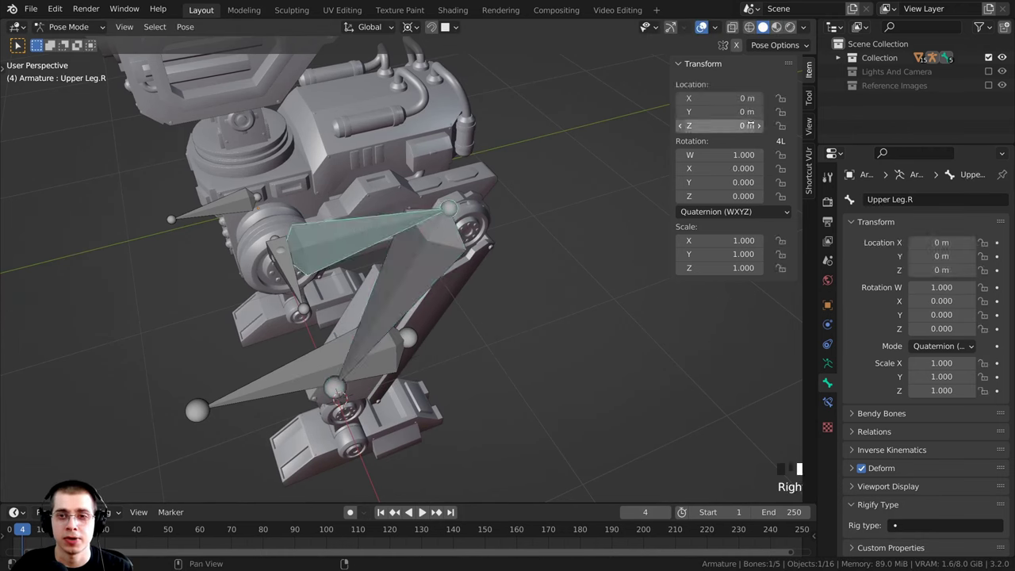
pyautogui.moveTo(781, 98); pyautogui.dragTo(781, 125)
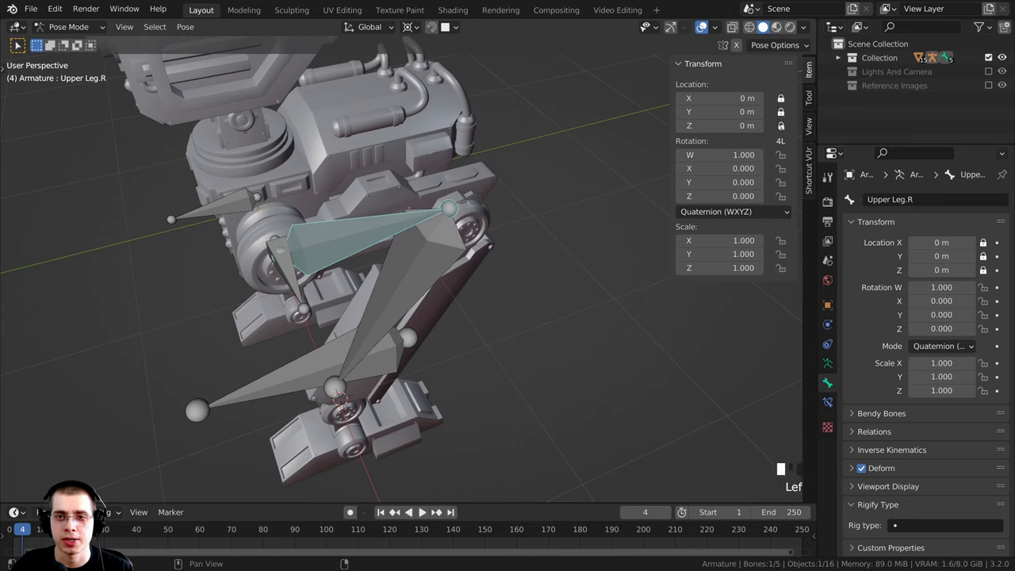
pyautogui.click(781, 155)
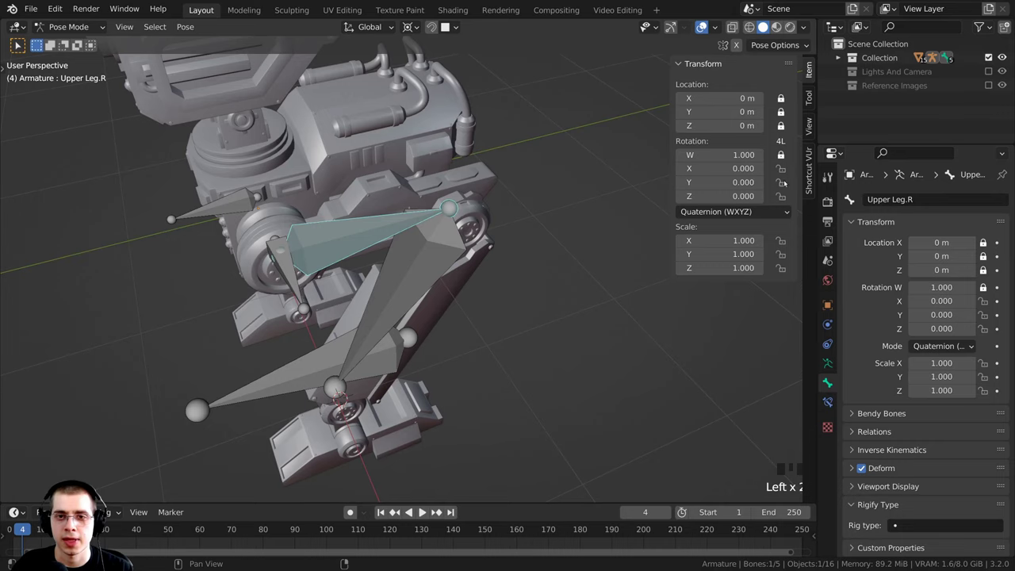
pyautogui.click(782, 181)
pyautogui.click(782, 196)
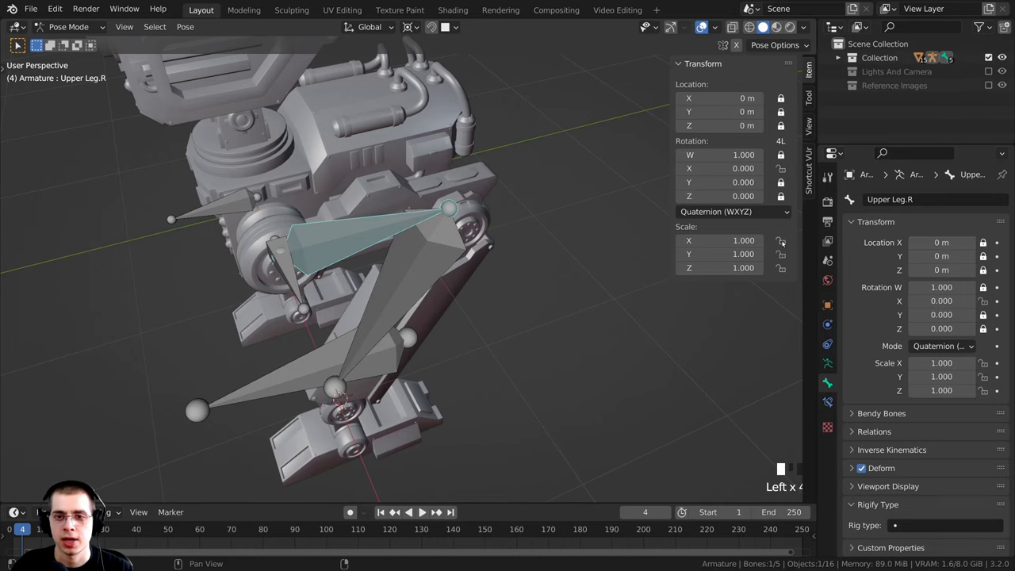
pyautogui.moveTo(781, 240); pyautogui.dragTo(781, 268)
# Step: Try rotating the Upper Leg.R bone with its locked channels, and cancel the rotation
pyautogui.moveTo(484, 305)
pyautogui.mouseDown(button='middle')
pyautogui.moveTo(507, 310)
pyautogui.moveTo(495, 294)
pyautogui.mouseUp(button='middle')
pyautogui.press('r')
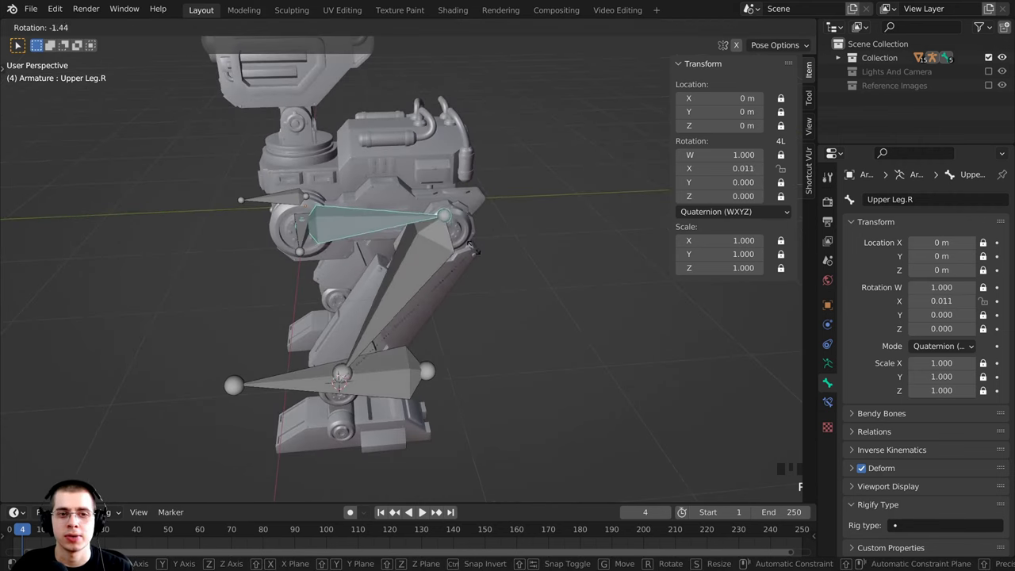
pyautogui.rightClick(557, 157)
pyautogui.scroll(-3, 409, 226)
pyautogui.keyDown('shift'); pyautogui.moveTo(406, 220); pyautogui.dragTo(402, 229, button='middle'); pyautogui.keyUp('shift')
pyautogui.scroll(3, 396, 230)
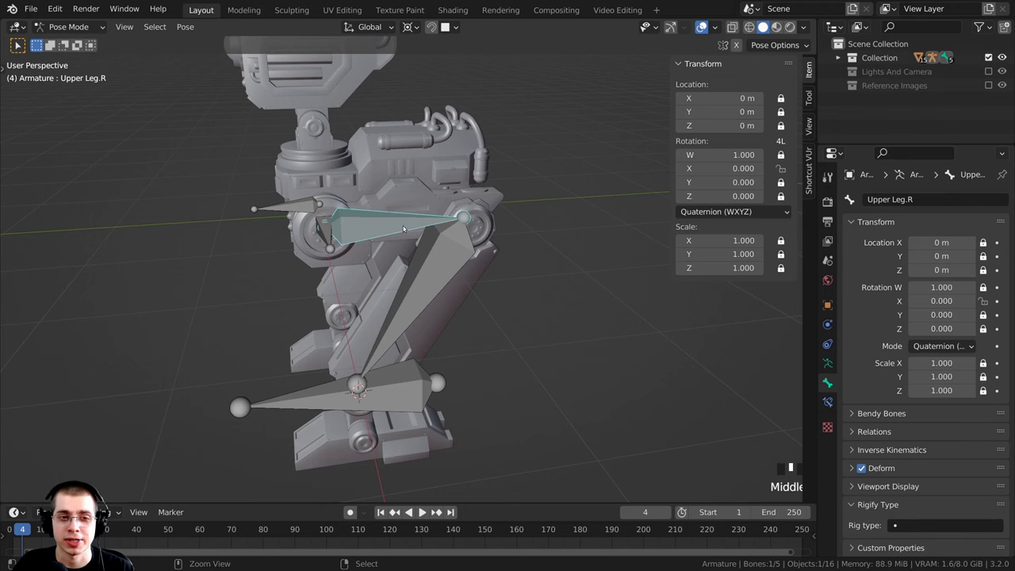
# Step: Parent the Upper Leg Right mesh to the armature's Upper Leg.R bone using the Bone parent type
pyautogui.hotkey('ctrl', 'Tab')
pyautogui.keyDown('shift'); pyautogui.moveTo(425, 321); pyautogui.dragTo(329, 239, button='middle'); pyautogui.keyUp('shift')
pyautogui.scroll(1, 404, 285)
pyautogui.scroll(2, 358, 249)
pyautogui.click(350, 220)
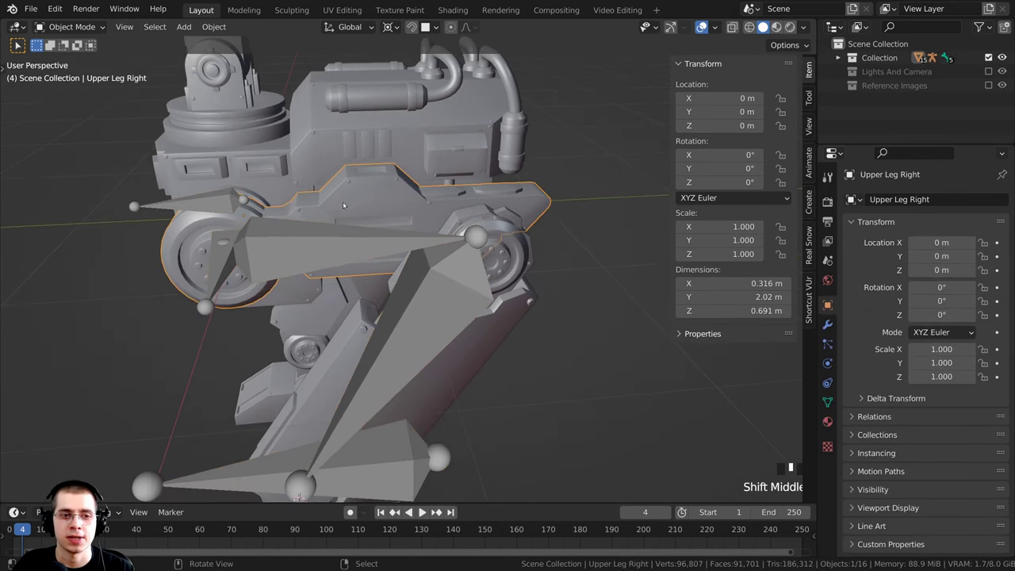
pyautogui.keyDown('shift'); pyautogui.rightClick(325, 239); pyautogui.keyUp('shift')
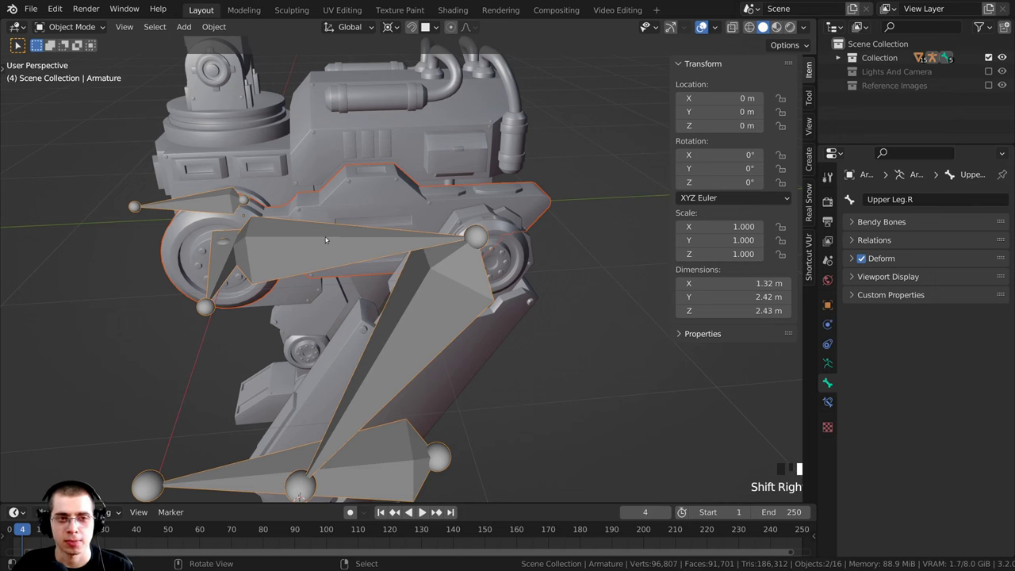
pyautogui.hotkey('ctrl', 'Tab')
pyautogui.rightClick(264, 251)
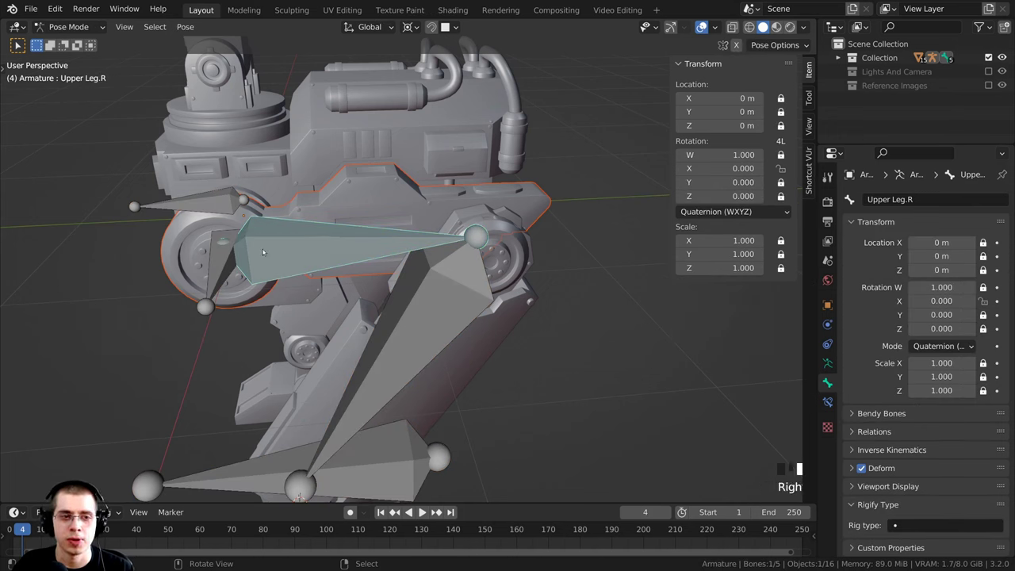
pyautogui.press('a')
pyautogui.rightClick(279, 239)
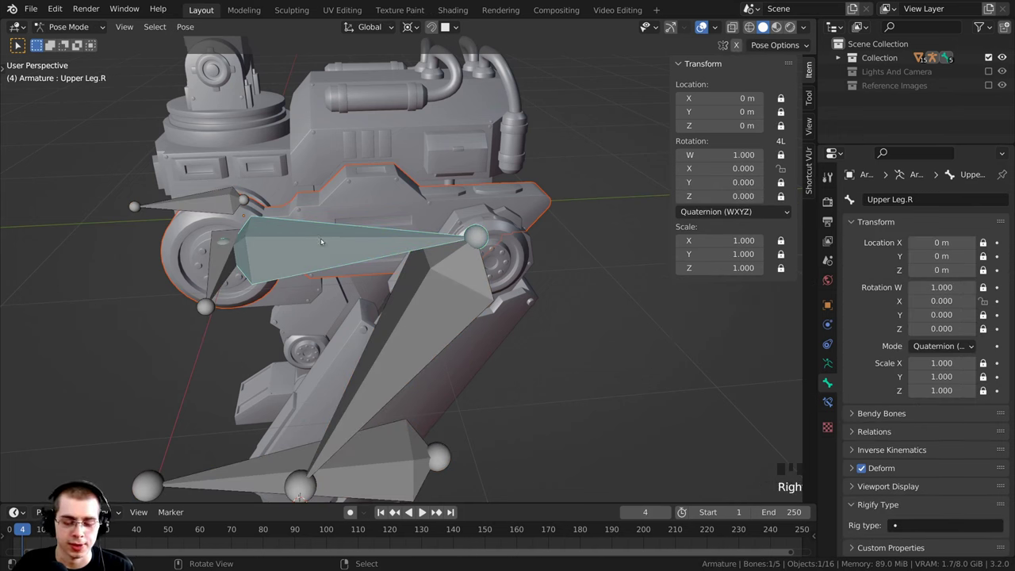
pyautogui.press('ctrl')
pyautogui.hotkey('ctrl', 'p')
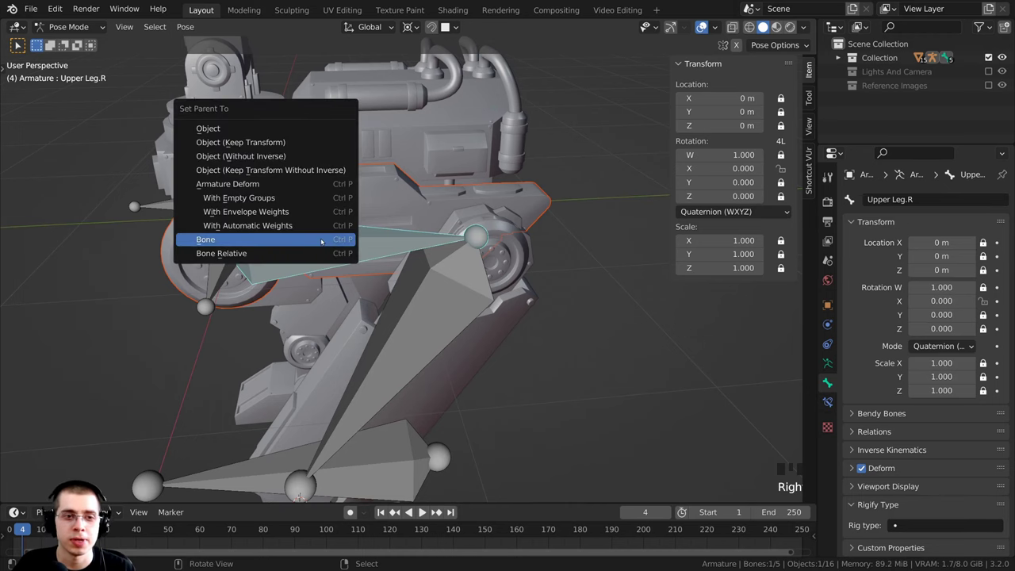
pyautogui.click(321, 240)
pyautogui.keyDown('shift'); pyautogui.moveTo(321, 241); pyautogui.dragTo(310, 201, button='middle'); pyautogui.keyUp('shift')
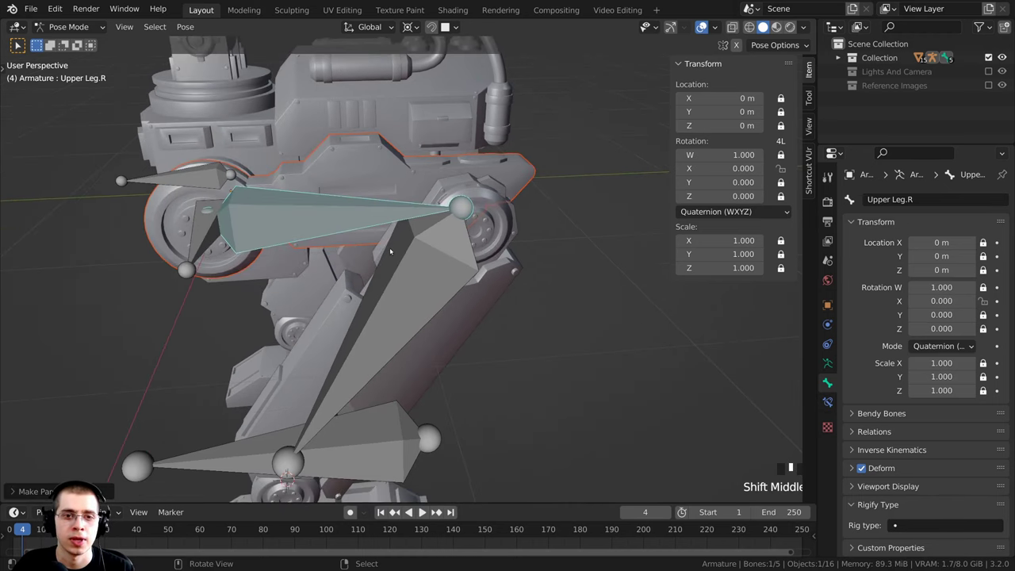
# Step: Parent the Lower Leg Right mesh to the armature's Lower Leg.R bone using the Bone parent type
pyautogui.press('Tab')
pyautogui.press('Tab')
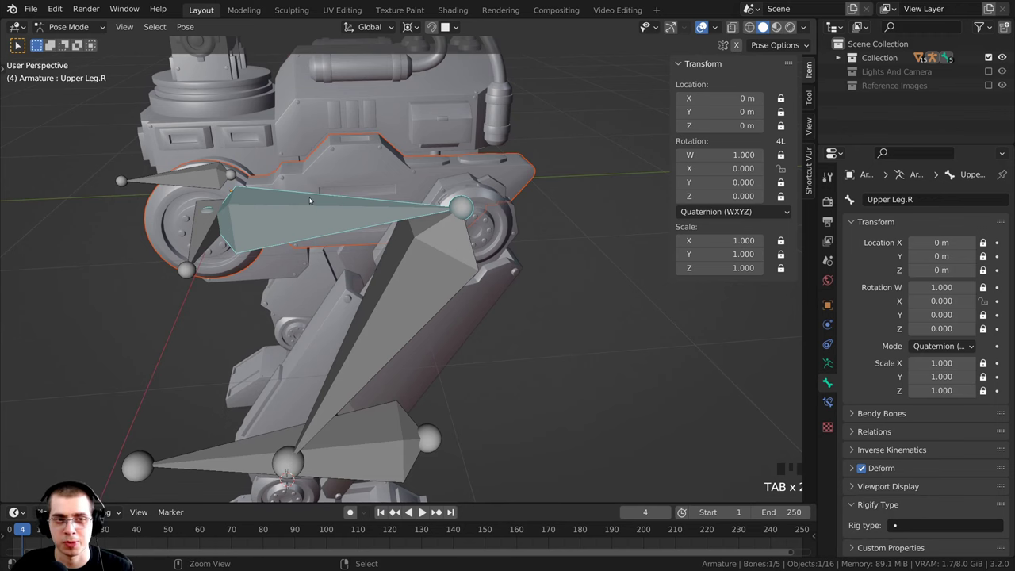
pyautogui.hotkey('ctrl', 'Tab')
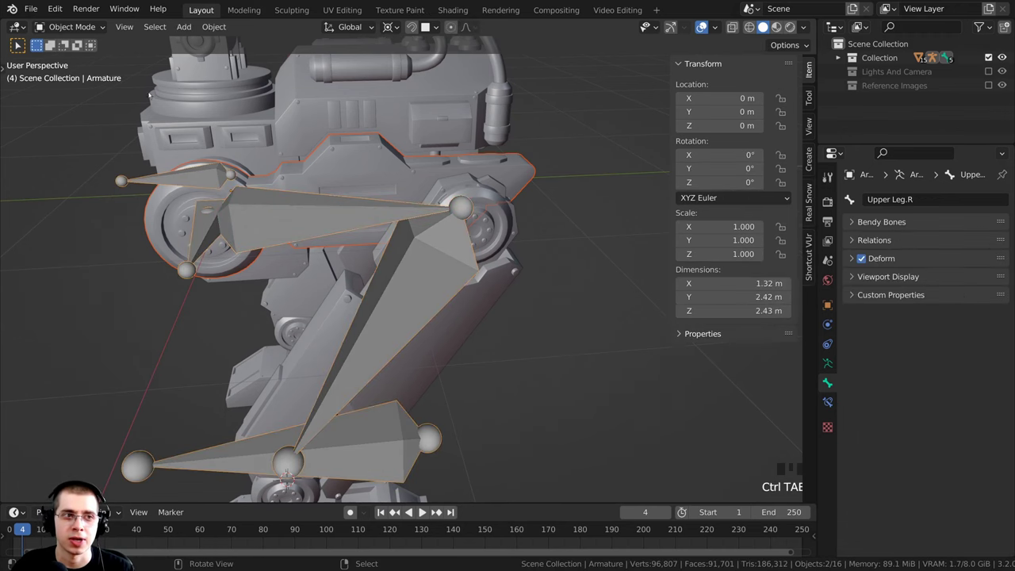
pyautogui.click(70, 27)
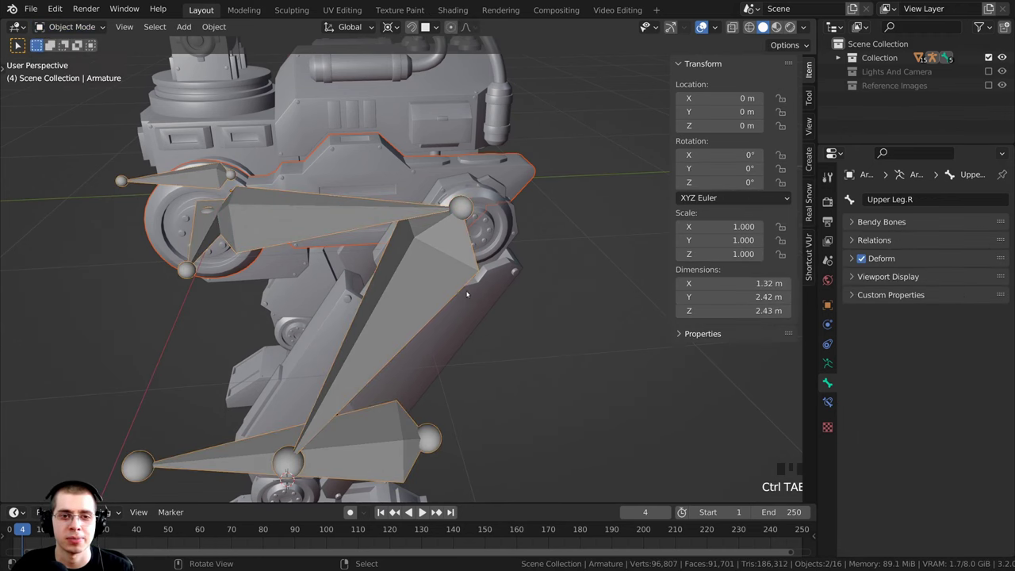
pyautogui.moveTo(467, 294); pyautogui.dragTo(471, 297, button='middle')
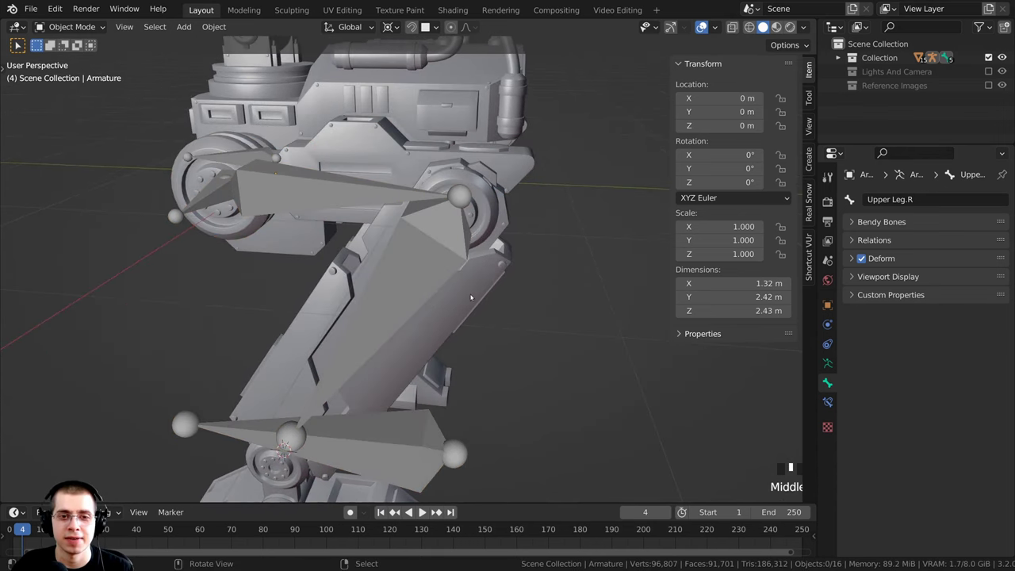
pyautogui.rightClick(468, 296)
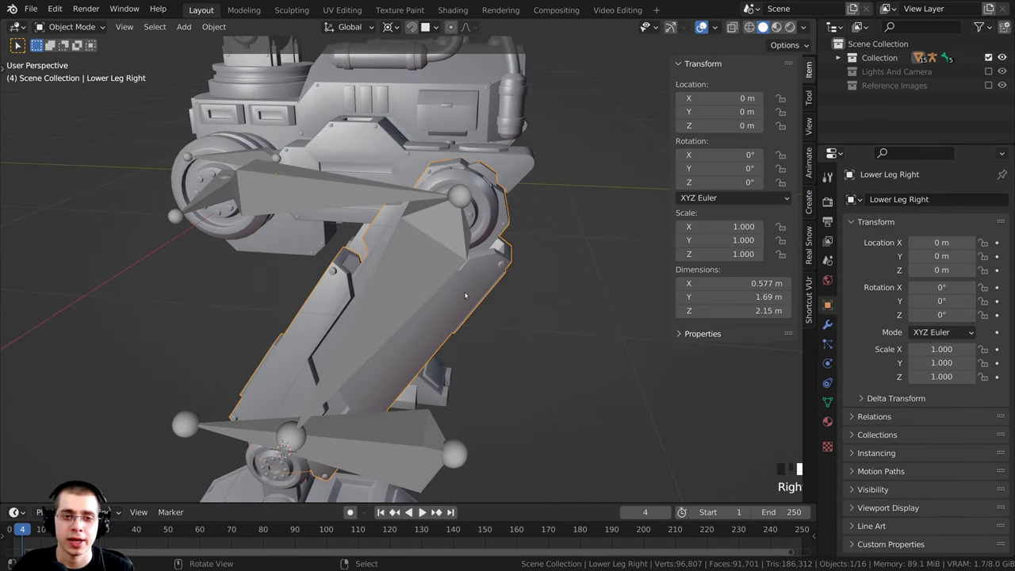
pyautogui.keyDown('shift'); pyautogui.rightClick(323, 187); pyautogui.keyUp('shift')
pyautogui.hotkey('ctrl', 'Tab')
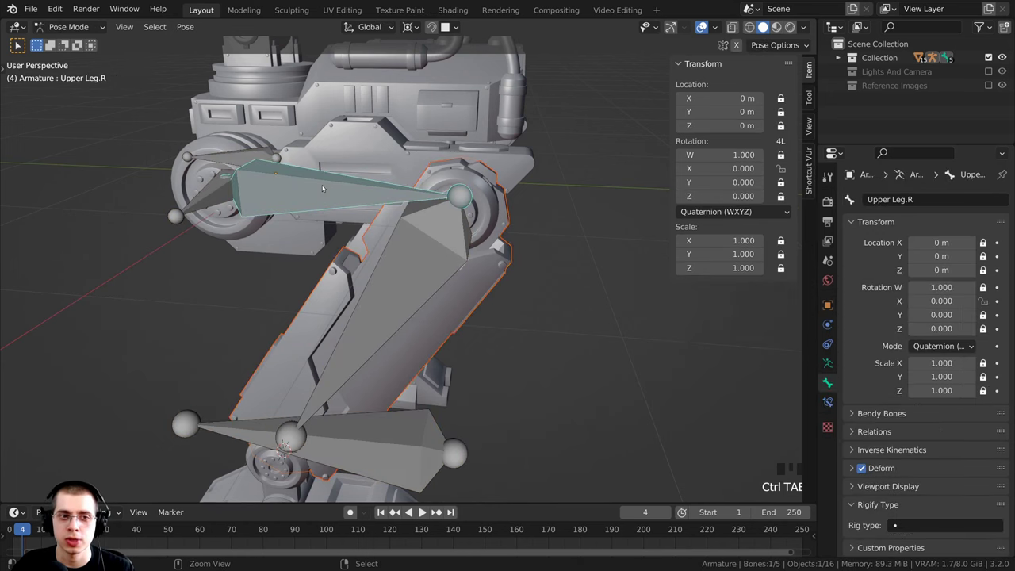
pyautogui.rightClick(425, 232)
pyautogui.moveTo(425, 232); pyautogui.dragTo(370, 260, button='middle')
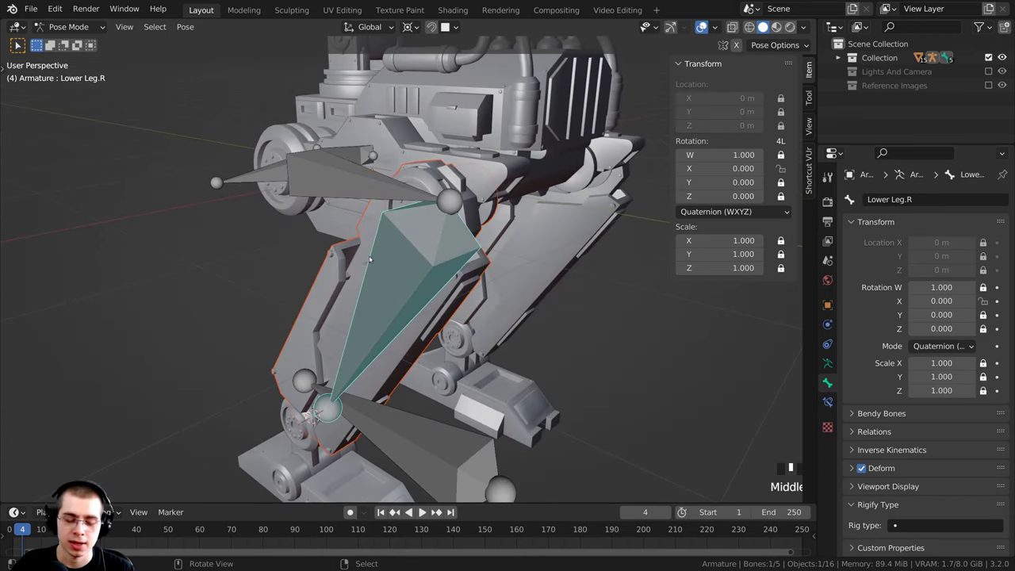
pyautogui.hotkey('ctrl', 'p')
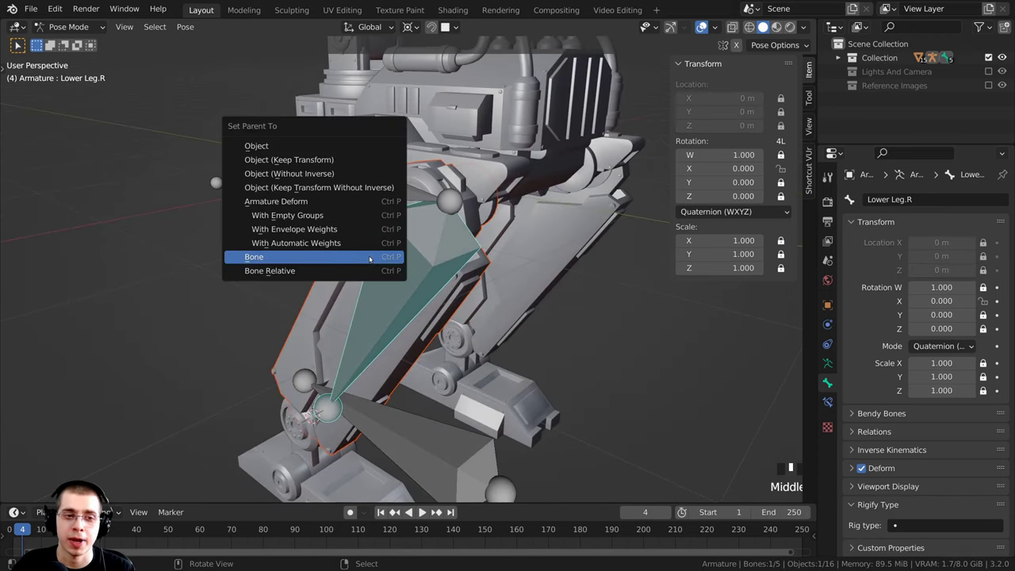
pyautogui.click(370, 258)
# Step: Test-rotate the Lower Leg.R bone with its parented mesh, cancel it, and set the transform pivot point to Median Point
pyautogui.moveTo(370, 259); pyautogui.dragTo(473, 282, button='middle')
pyautogui.scroll(-3, 473, 280)
pyautogui.press('r')
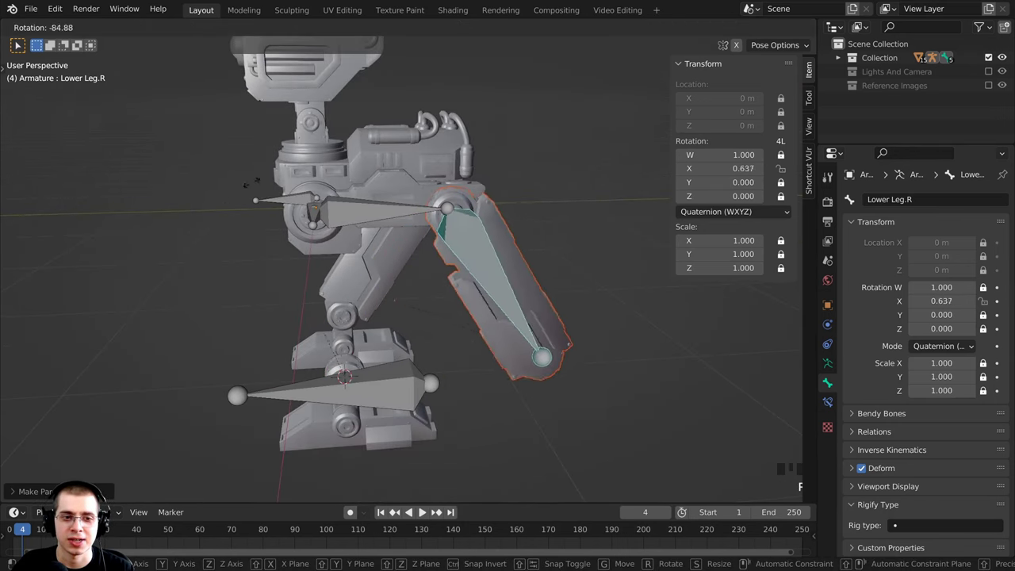
pyautogui.rightClick(323, 335)
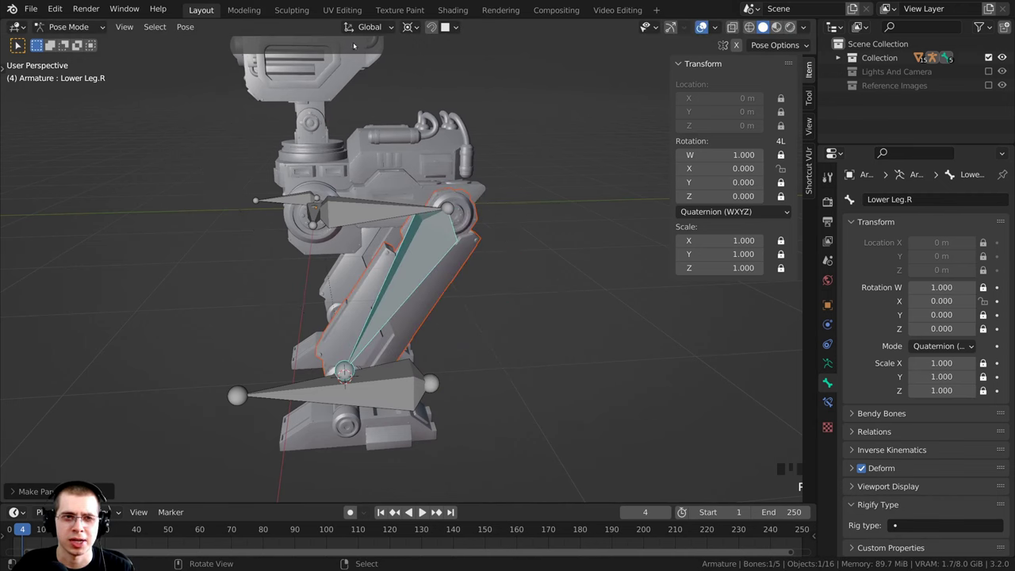
pyautogui.click(409, 27)
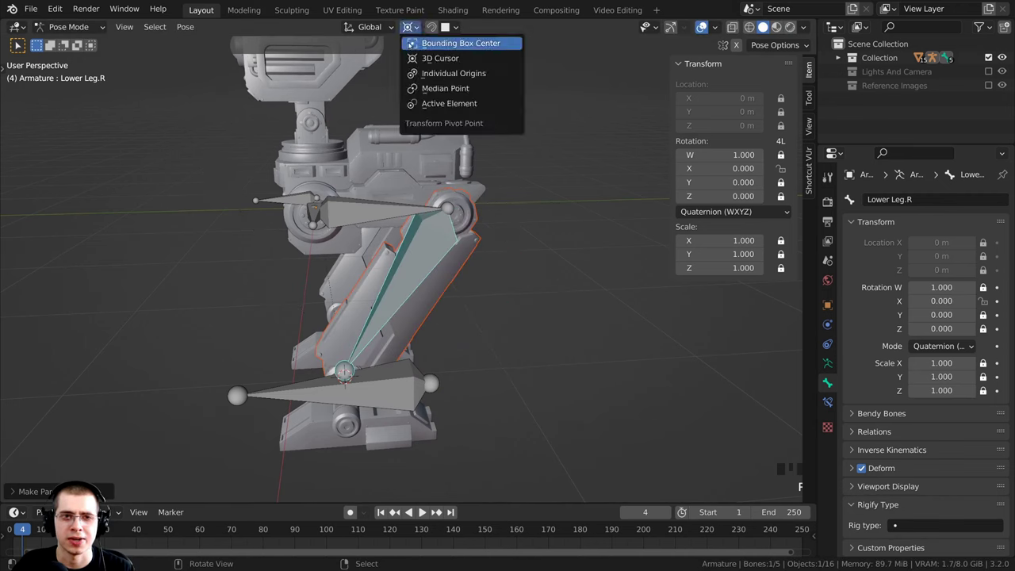
pyautogui.click(446, 90)
# Step: Rotate the Lower Leg.R bone repeatedly about the knee from several viewing angles, ending with the lower leg roughly vertical
pyautogui.scroll(2, 476, 207)
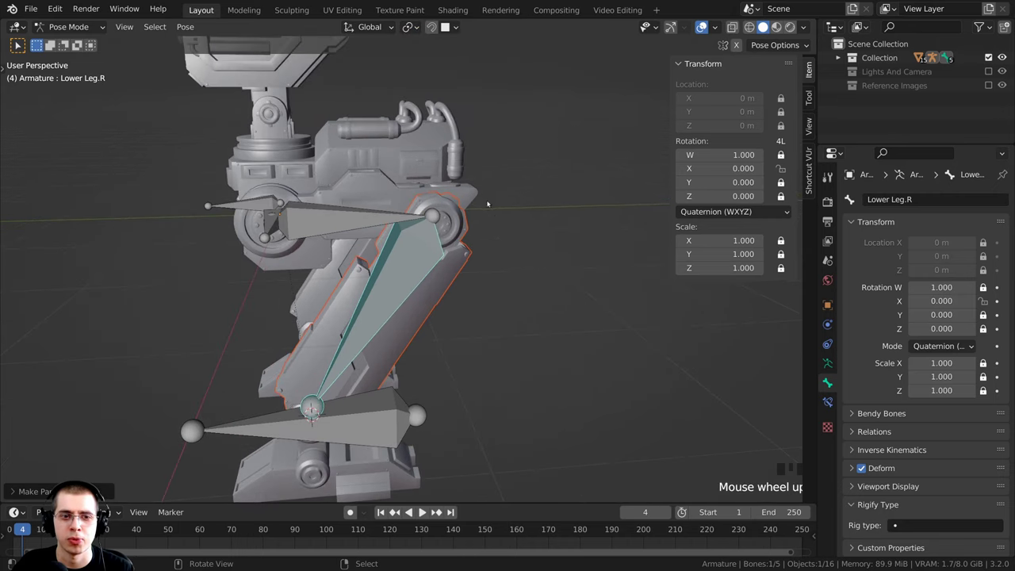
pyautogui.moveTo(476, 206); pyautogui.dragTo(499, 236, button='middle')
pyautogui.press('r')
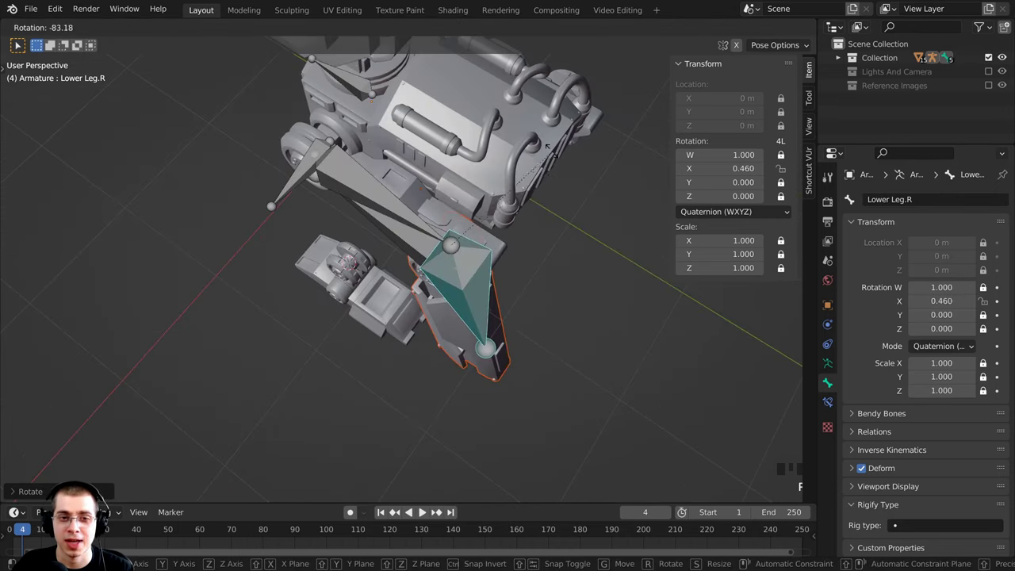
pyautogui.click(483, 163)
pyautogui.moveTo(484, 162); pyautogui.dragTo(376, 155, button='middle')
pyautogui.press('r')
pyautogui.click(504, 303)
pyautogui.moveTo(505, 302); pyautogui.dragTo(590, 255, button='middle')
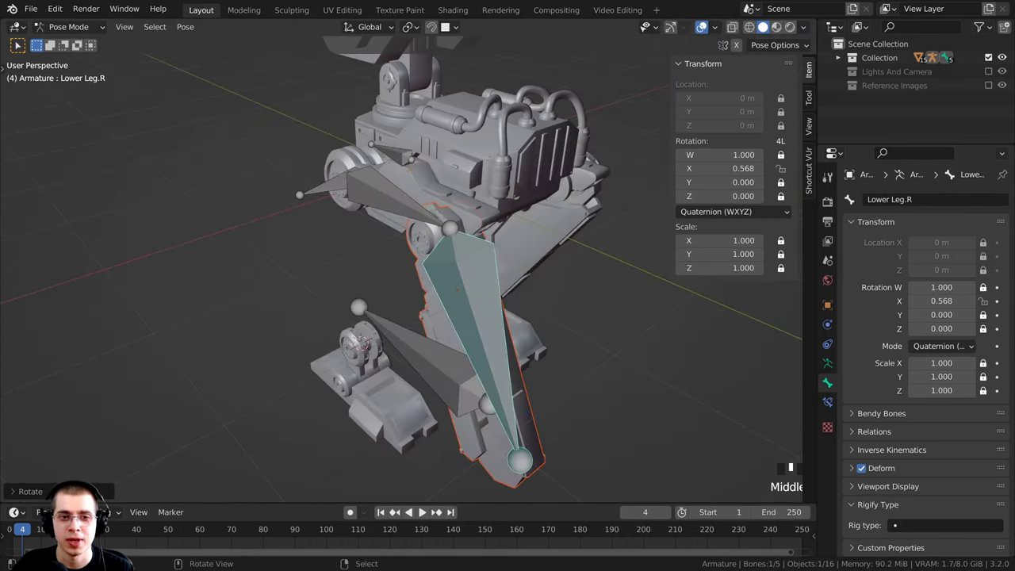
pyautogui.press('r')
pyautogui.click(508, 265)
pyautogui.moveTo(507, 266); pyautogui.dragTo(547, 230, button='middle')
pyautogui.press('r')
pyautogui.click(572, 367)
pyautogui.moveTo(572, 367); pyautogui.dragTo(365, 258, button='middle')
# Step: Rotate the Upper Leg.R bone about the hip to raise the right leg, to an X rotation of about 0.359
pyautogui.click(303, 286)
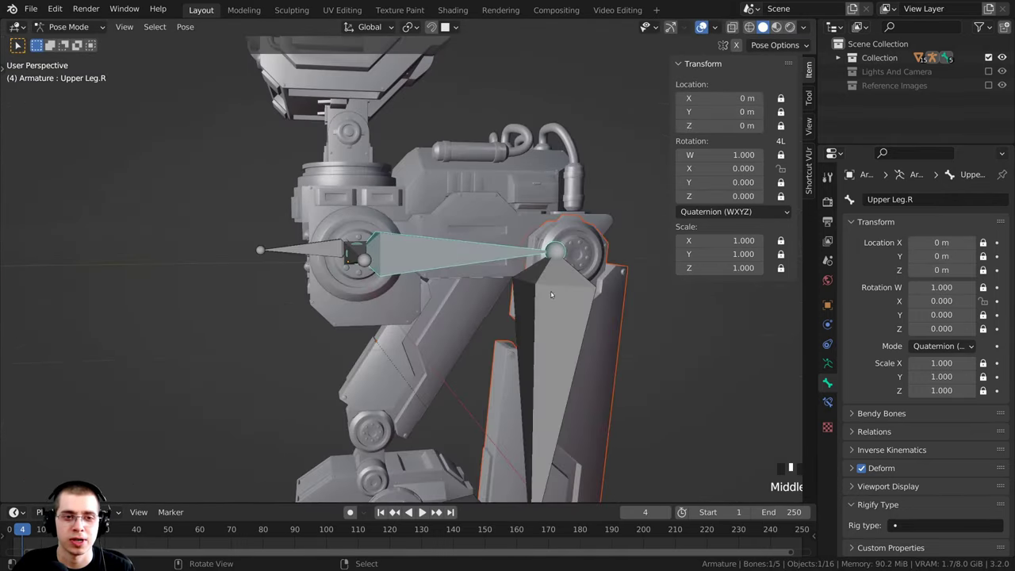
pyautogui.press('r')
pyautogui.click(510, 184)
pyautogui.moveTo(510, 184); pyautogui.dragTo(583, 222, button='middle')
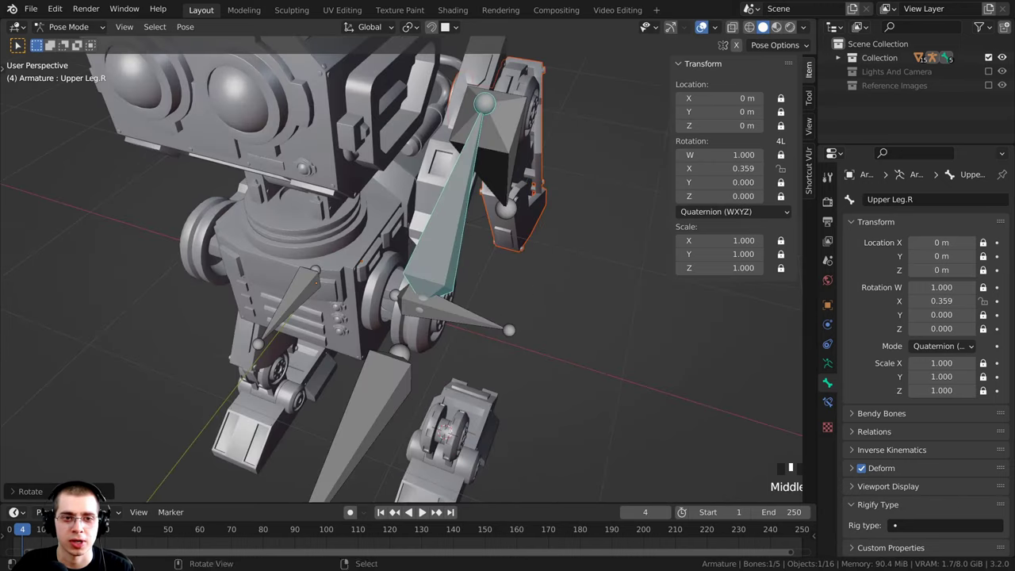
# Step: Clear the rotation, location and scale of every bone in the armature, then deselect them all
pyautogui.press('r')
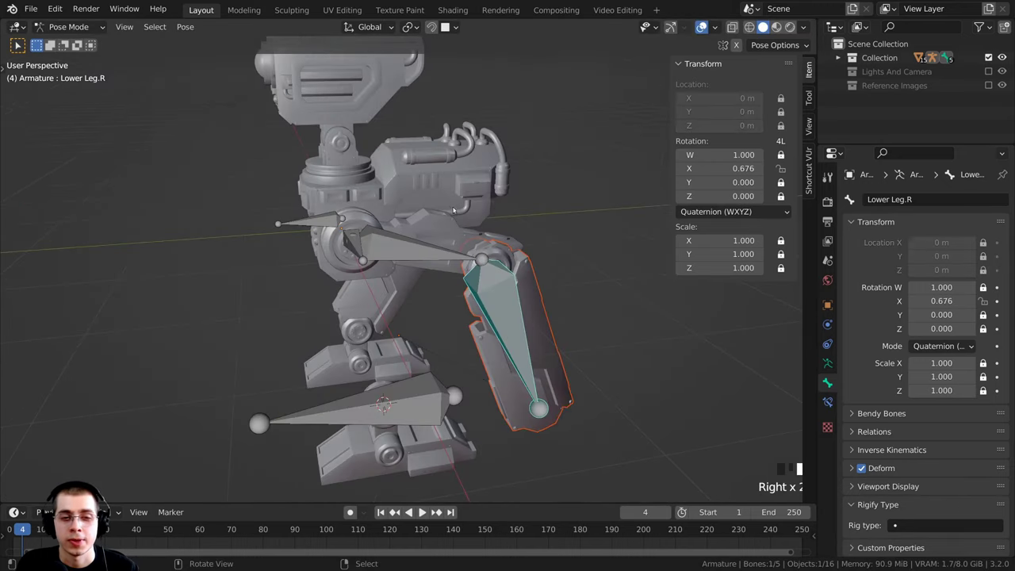
pyautogui.scroll(-2, 453, 210)
pyautogui.press('a')
pyautogui.press('a')
pyautogui.press('a')
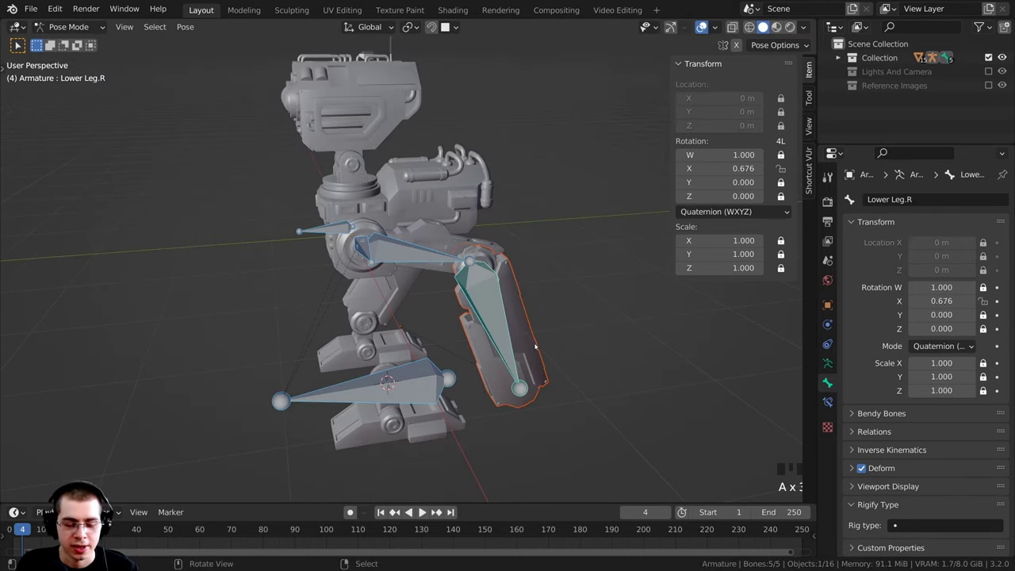
pyautogui.hotkey('alt', 'r')
pyautogui.hotkey('alt', 'g')
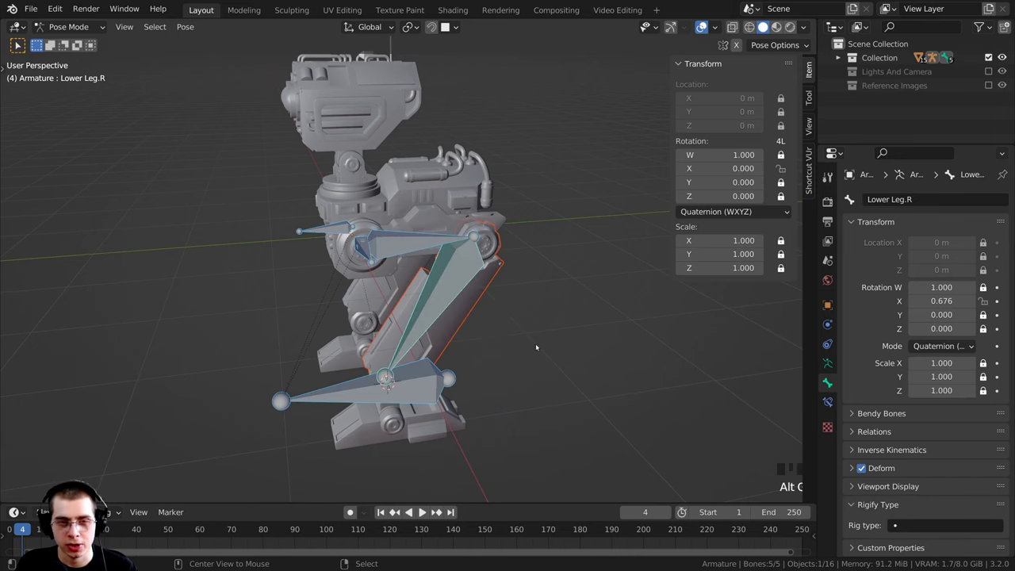
pyautogui.hotkey('alt', 's')
pyautogui.moveTo(531, 346); pyautogui.dragTo(567, 350, button='middle')
pyautogui.keyDown('shift'); pyautogui.moveTo(567, 350); pyautogui.dragTo(547, 345, button='middle'); pyautogui.keyUp('shift')
pyautogui.click(547, 341)
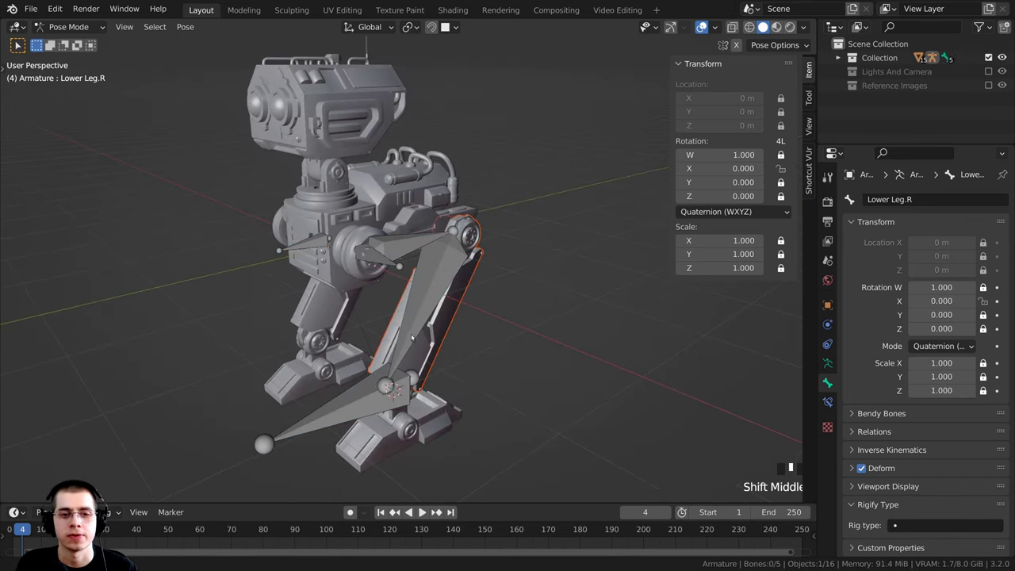
# Step: Test-rotate the Hip Rotation.R bone several times at the right hip joint, cancelling each rotation
pyautogui.moveTo(444, 321); pyautogui.dragTo(406, 333, button='middle')
pyautogui.scroll(3, 406, 329)
pyautogui.keyDown('shift'); pyautogui.moveTo(396, 305); pyautogui.dragTo(380, 273, button='middle'); pyautogui.keyUp('shift')
pyautogui.click(346, 215)
pyautogui.moveTo(347, 208); pyautogui.dragTo(429, 225, button='middle')
pyautogui.press('r')
pyautogui.rightClick(396, 278)
pyautogui.press('r')
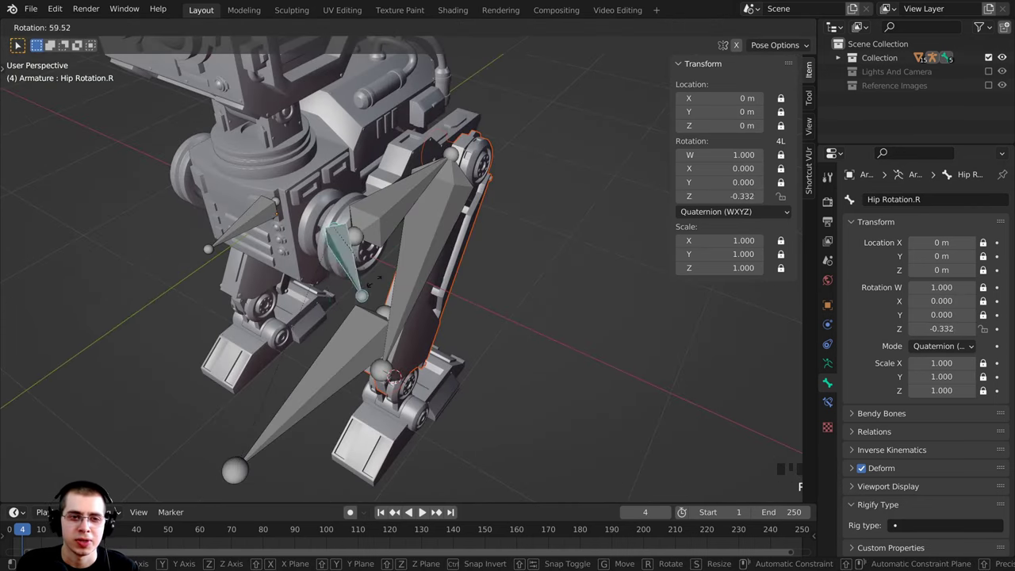
pyautogui.rightClick(379, 268)
pyautogui.moveTo(379, 268)
pyautogui.mouseDown(button='middle')
pyautogui.moveTo(427, 247)
pyautogui.moveTo(378, 280)
pyautogui.mouseUp(button='middle')
pyautogui.press('r')
pyautogui.rightClick(381, 258)
pyautogui.scroll(4, 389, 256)
pyautogui.scroll(-4, 397, 252)
pyautogui.press('r')
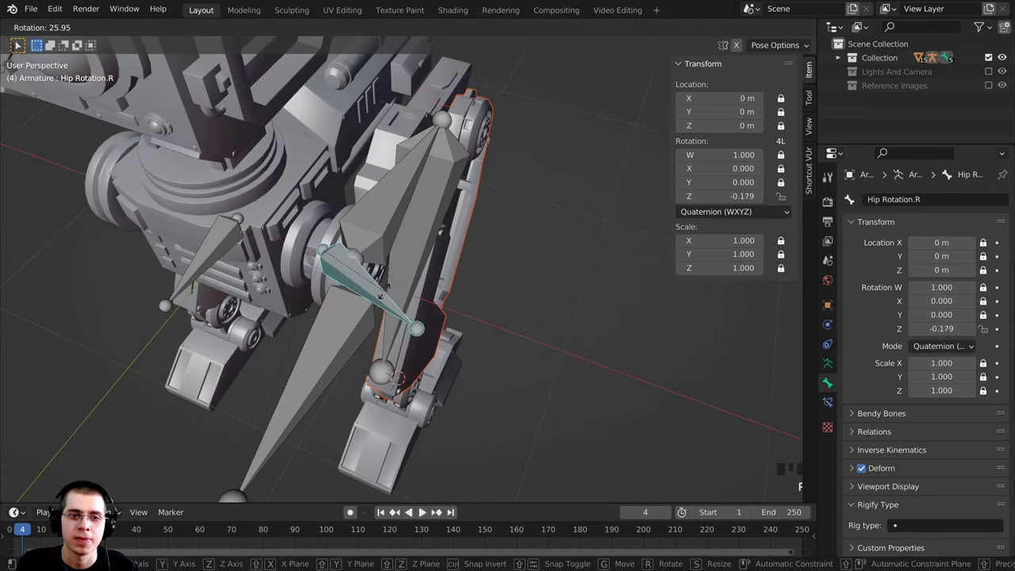
pyautogui.press('Escape')
# Step: Test-rotate the Upper Leg.R bone without keeping the rotation, and reselect the Hip Rotation.R bone
pyautogui.press('r')
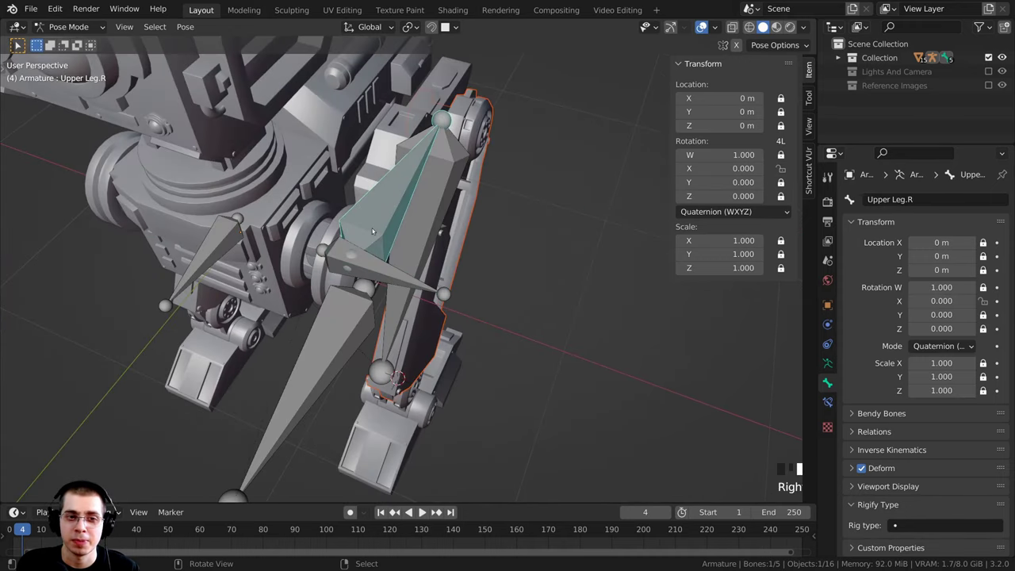
pyautogui.rightClick(366, 264)
pyautogui.press('r')
pyautogui.rightClick(376, 237)
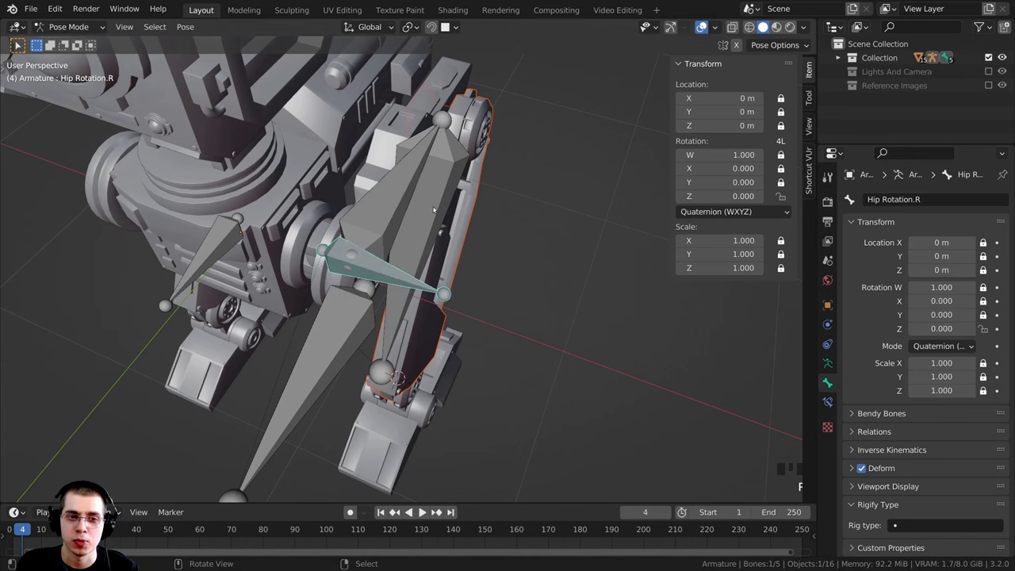
# Step: In the armature's Edit Mode, parent the Upper Leg.R bone to the Hip Rotation.R bone with Keep Offset
pyautogui.scroll(2, 383, 253)
pyautogui.moveTo(384, 252); pyautogui.dragTo(318, 203, button='middle')
pyautogui.hotkey('ctrl', 'Tab')
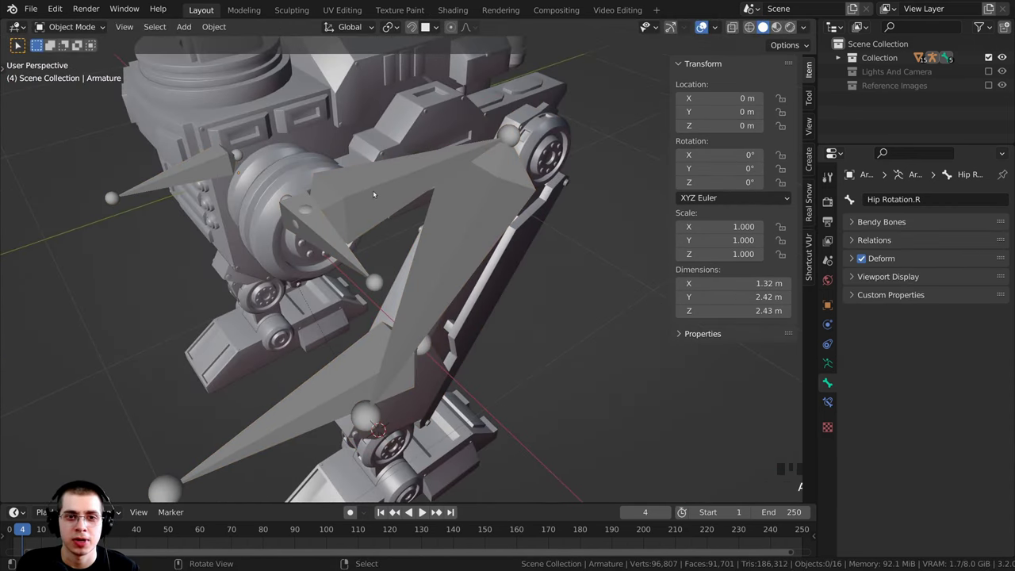
pyautogui.rightClick(338, 183)
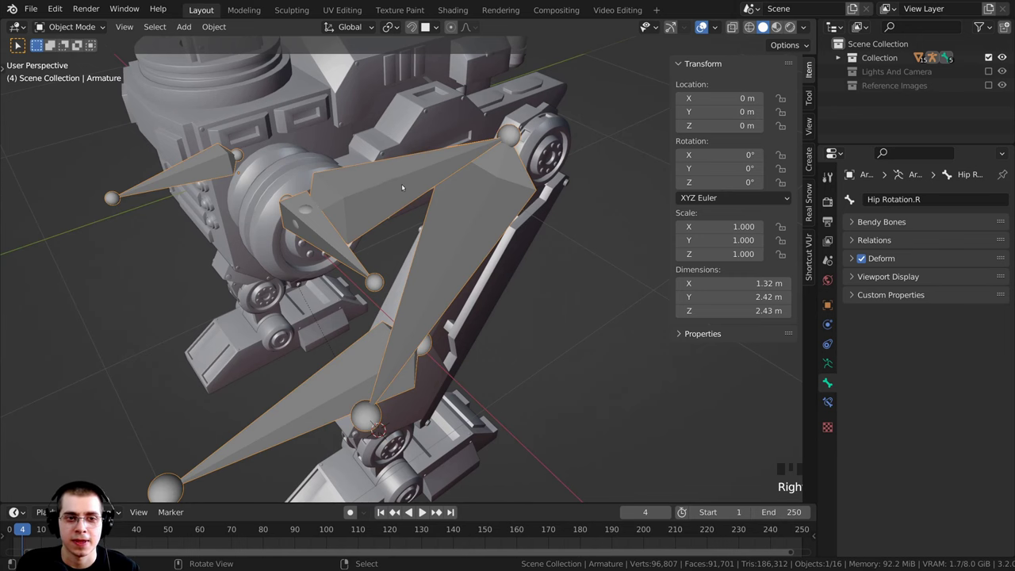
pyautogui.moveTo(402, 187); pyautogui.dragTo(407, 209, button='middle')
pyautogui.press('Tab')
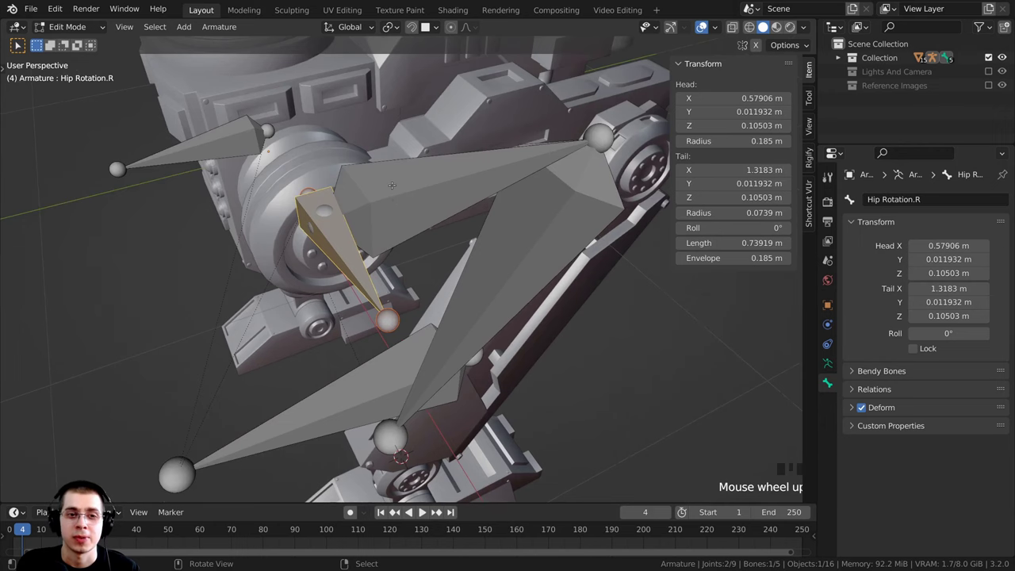
pyautogui.rightClick(390, 187)
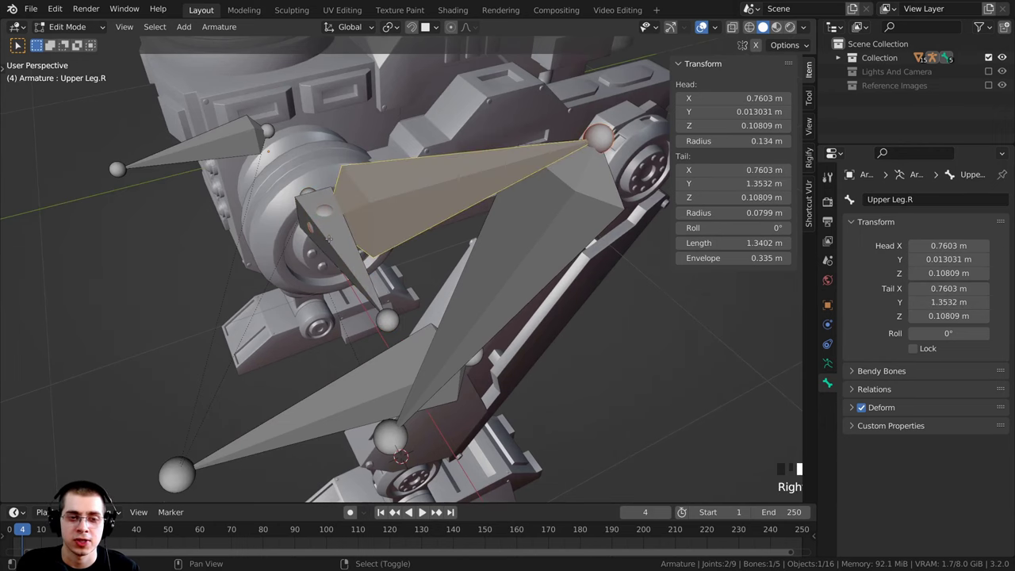
pyautogui.keyDown('shift'); pyautogui.rightClick(326, 207); pyautogui.keyUp('shift')
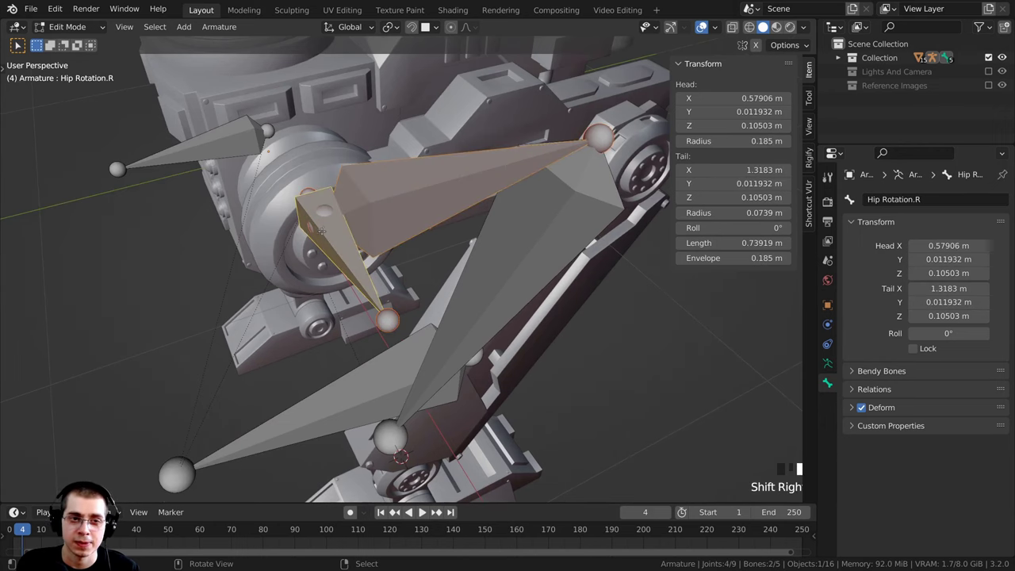
pyautogui.scroll(2, 320, 231)
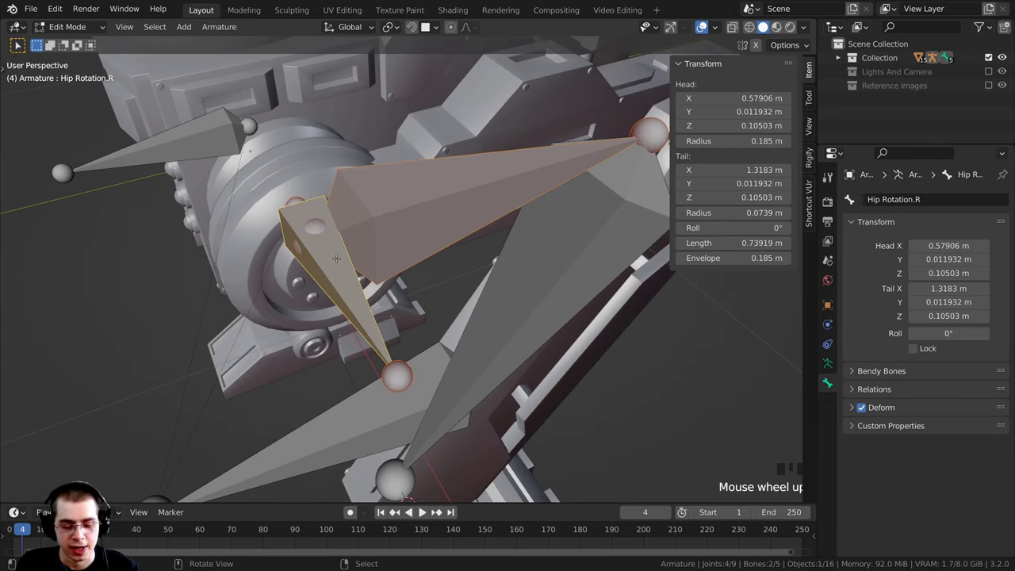
pyautogui.hotkey('ctrl', 'p')
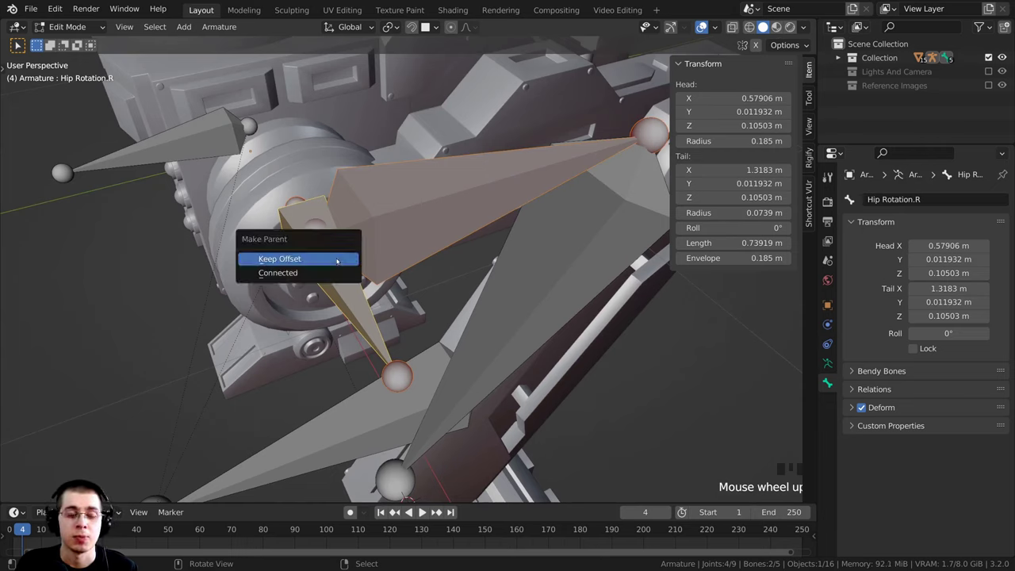
pyautogui.click(326, 259)
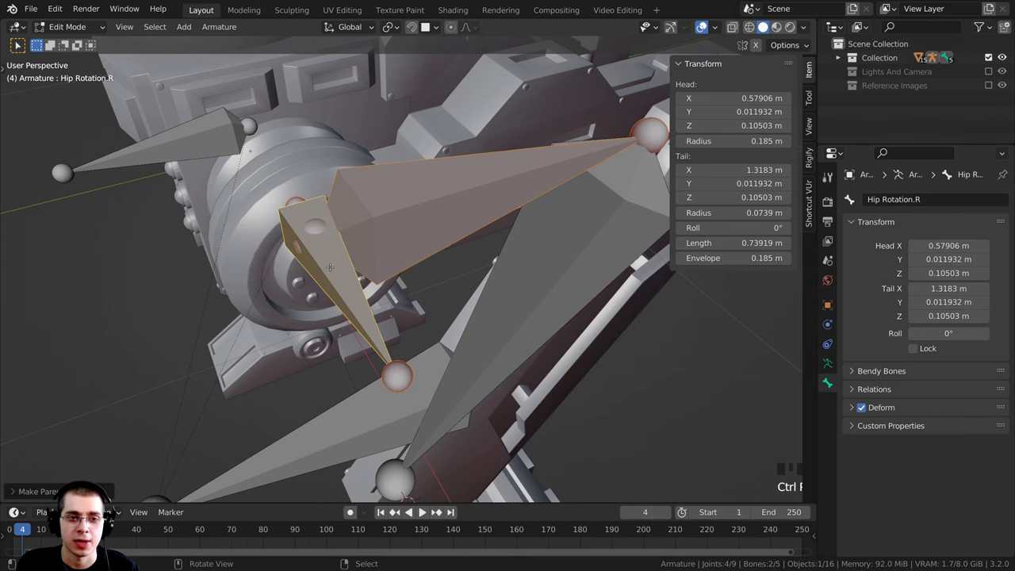
# Step: Return the armature to Pose Mode and rotate the Hip Rotation.R bone to a Z rotation of about -0.243
pyautogui.moveTo(339, 285); pyautogui.dragTo(334, 273, button='middle')
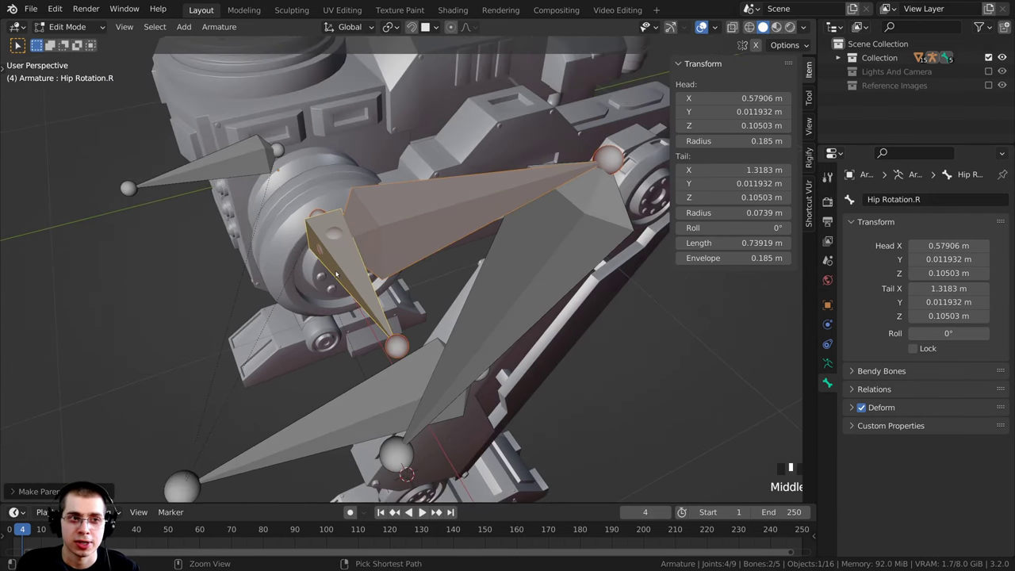
pyautogui.hotkey('ctrl', 'Tab')
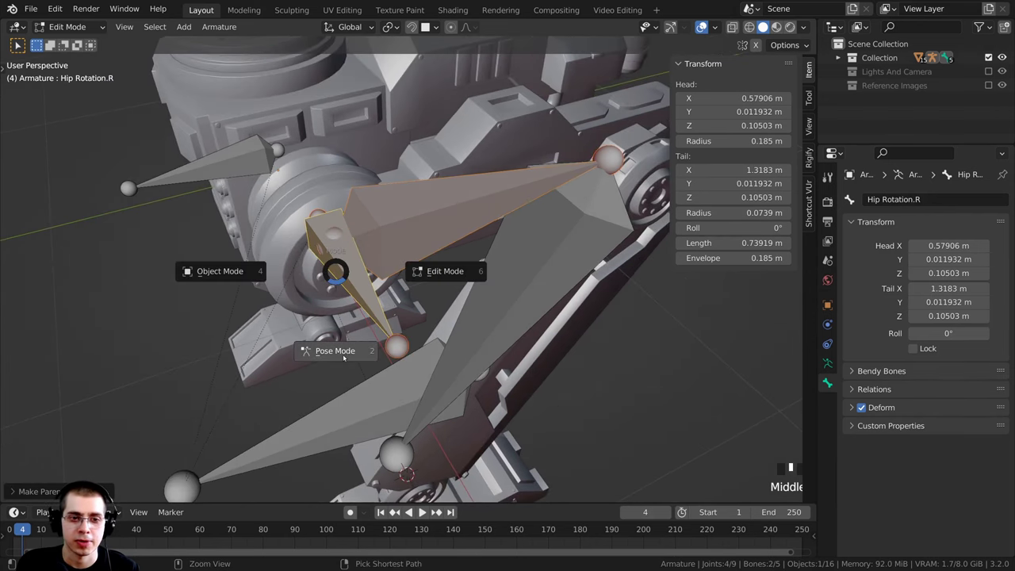
pyautogui.hotkey('ctrl', 'Tab')
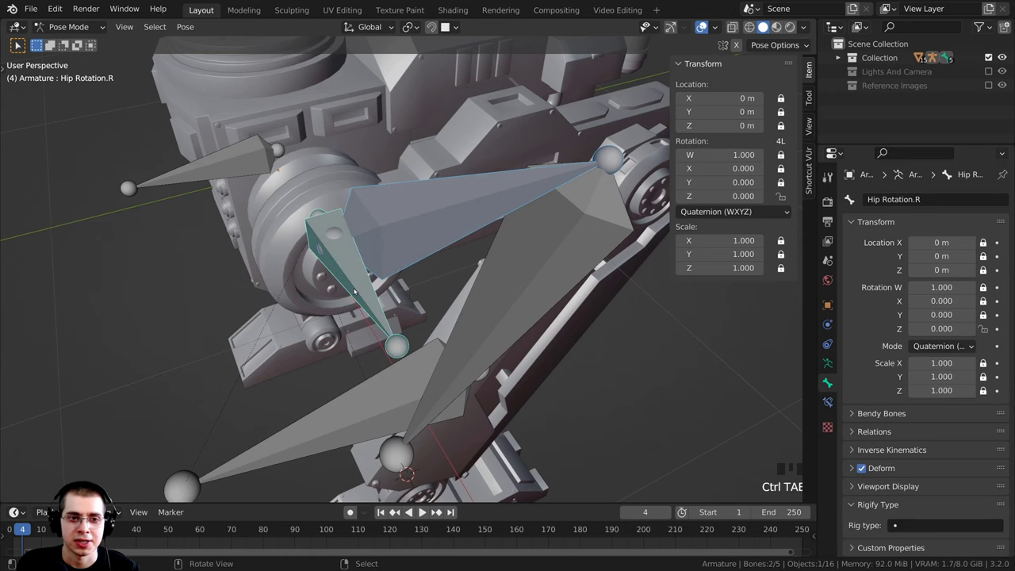
pyautogui.scroll(-2, 354, 292)
pyautogui.moveTo(355, 292); pyautogui.dragTo(373, 333, button='middle')
pyautogui.press('r')
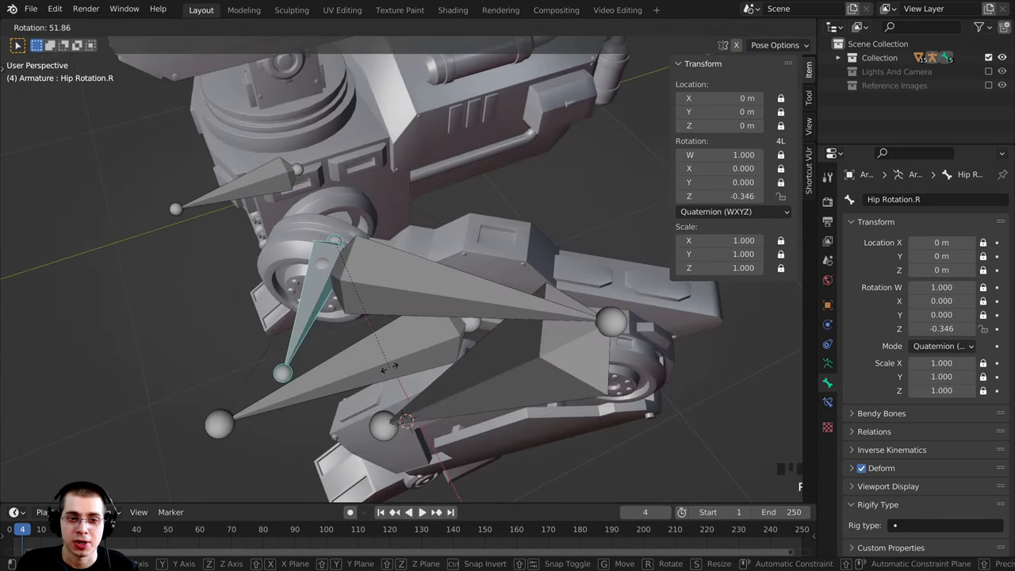
pyautogui.click(526, 333)
pyautogui.moveTo(528, 333); pyautogui.dragTo(598, 363, button='middle')
pyautogui.press('r')
pyautogui.click(574, 366)
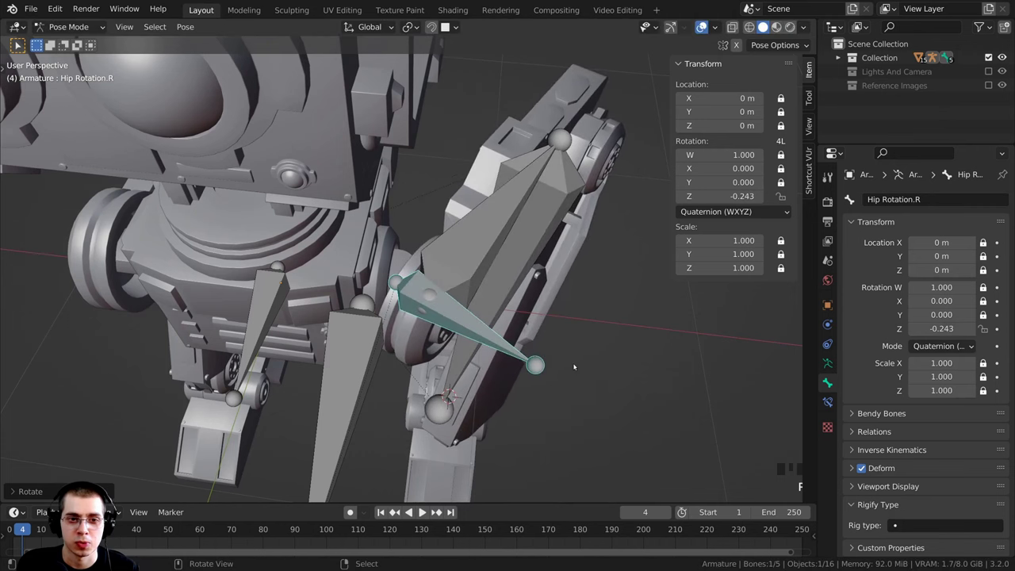
# Step: Try several more rotations of the Hip Rotation.R bone from a side angle to test how the right leg follows
pyautogui.scroll(-4, 574, 367)
pyautogui.moveTo(517, 255); pyautogui.dragTo(422, 247, button='middle')
pyautogui.press('r')
pyautogui.click(564, 291)
pyautogui.press('r')
pyautogui.click(543, 254)
pyautogui.press('r')
pyautogui.click(441, 268)
# Step: Test-pose the right leg by rotating the Upper Leg.R bone about the hip and the Lower Leg.R bone about the knee
pyautogui.rightClick(421, 233)
pyautogui.press('r')
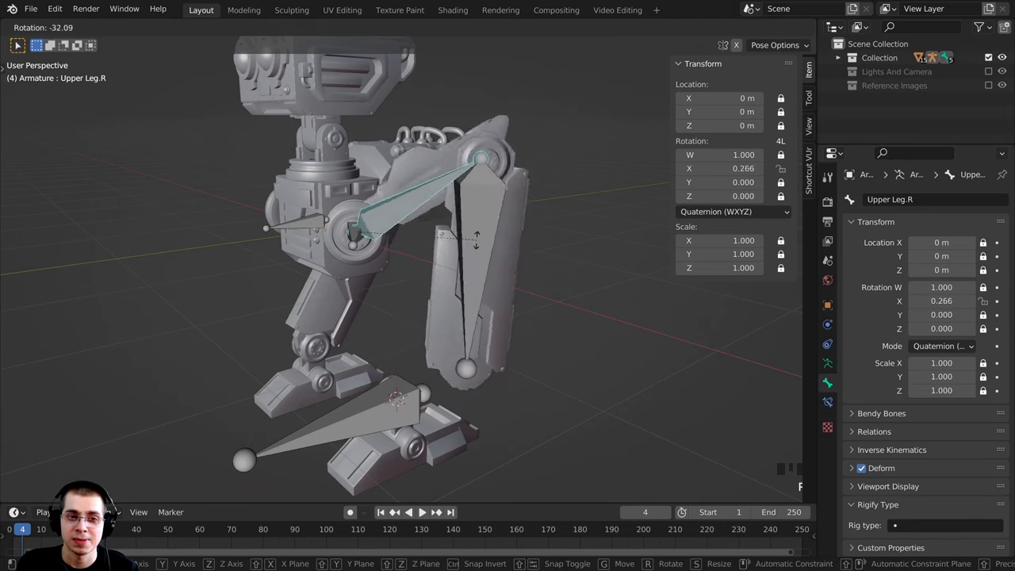
pyautogui.click(474, 188)
pyautogui.rightClick(475, 187)
pyautogui.press('r')
pyautogui.click(516, 118)
pyautogui.click(396, 174)
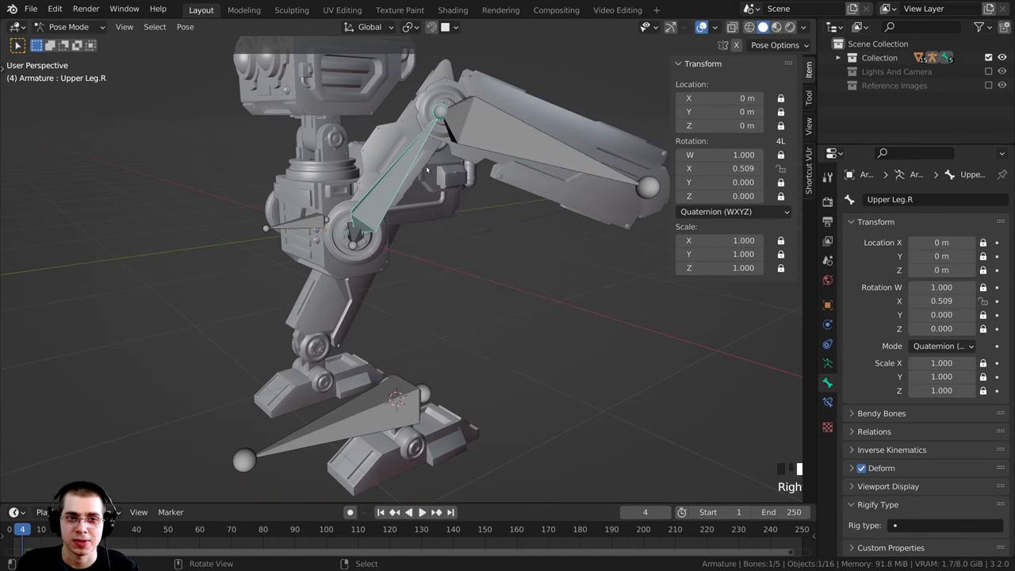
pyautogui.press('r')
pyautogui.click(492, 270)
pyautogui.click(357, 234)
pyautogui.scroll(3, 378, 253)
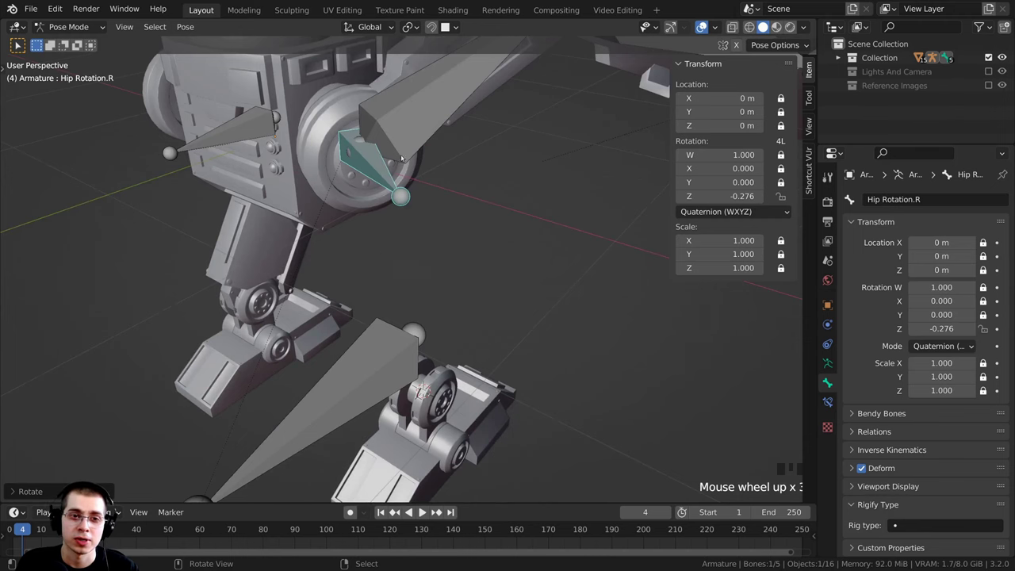
# Step: Move and rotate the Main Controller bone repeatedly, ending at a location of about X -2.15, Y 1.665, Z 0.007 m
pyautogui.rightClick(374, 357)
pyautogui.scroll(-3, 381, 357)
pyautogui.press('g')
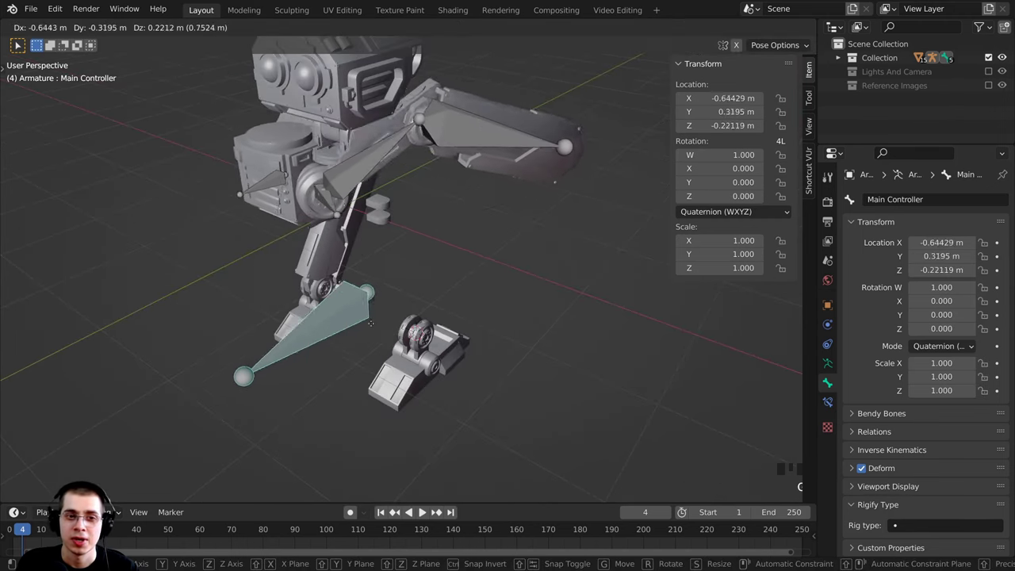
pyautogui.click(412, 330)
pyautogui.press('r')
pyautogui.click(427, 225)
pyautogui.press('g')
pyautogui.click(359, 295)
pyautogui.scroll(-4, 359, 295)
pyautogui.press('r')
pyautogui.click(440, 304)
pyautogui.press('g')
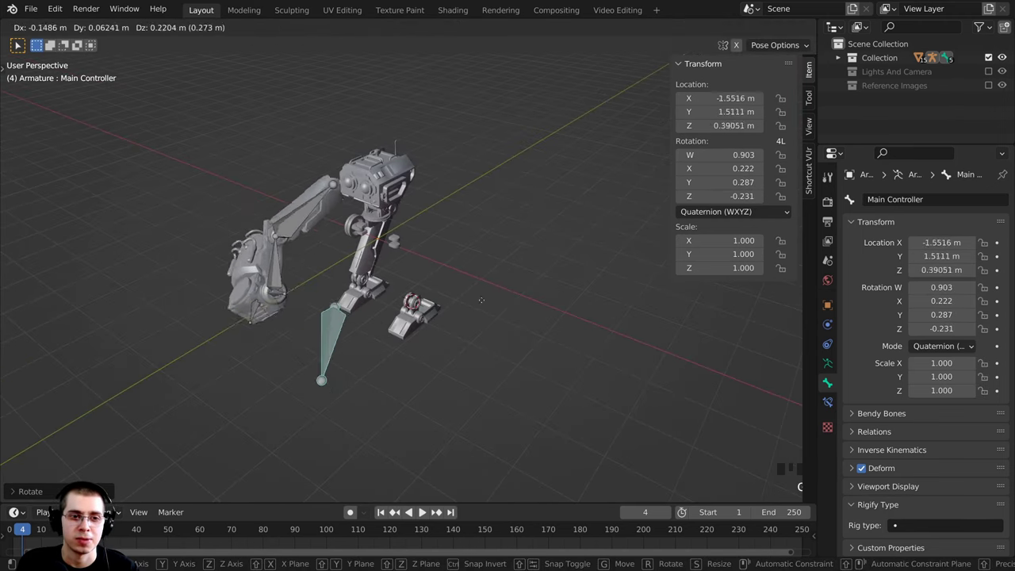
pyautogui.click(421, 280)
# Step: Select all bones and clear their rotation, location and scale to restore the rest pose
pyautogui.keyDown('shift'); pyautogui.moveTo(363, 221); pyautogui.dragTo(370, 244, button='middle'); pyautogui.keyUp('shift')
pyautogui.scroll(1, 371, 229)
pyautogui.press('a')
pyautogui.press('a')
pyautogui.press('a')
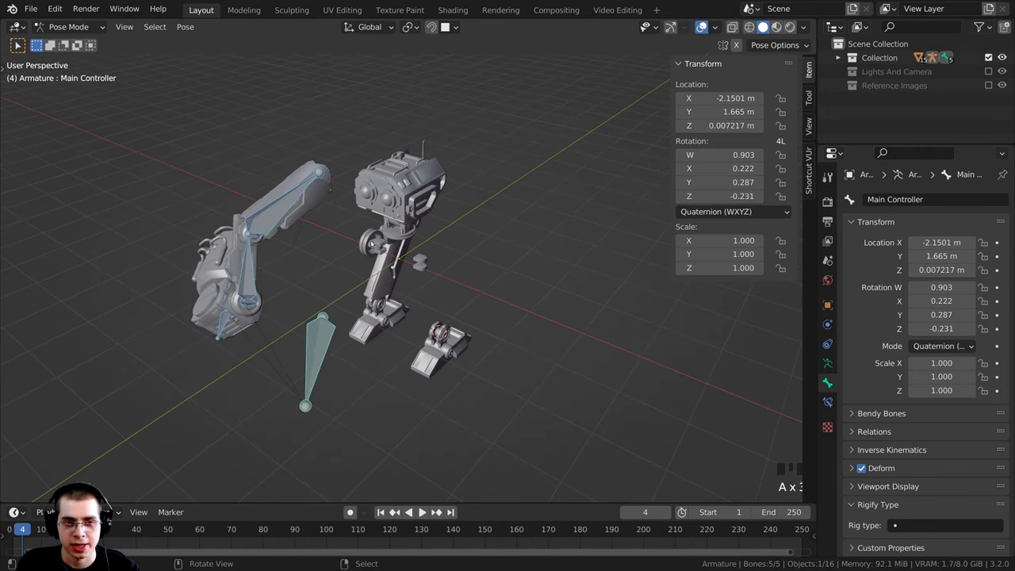
pyautogui.hotkey('alt', 'r')
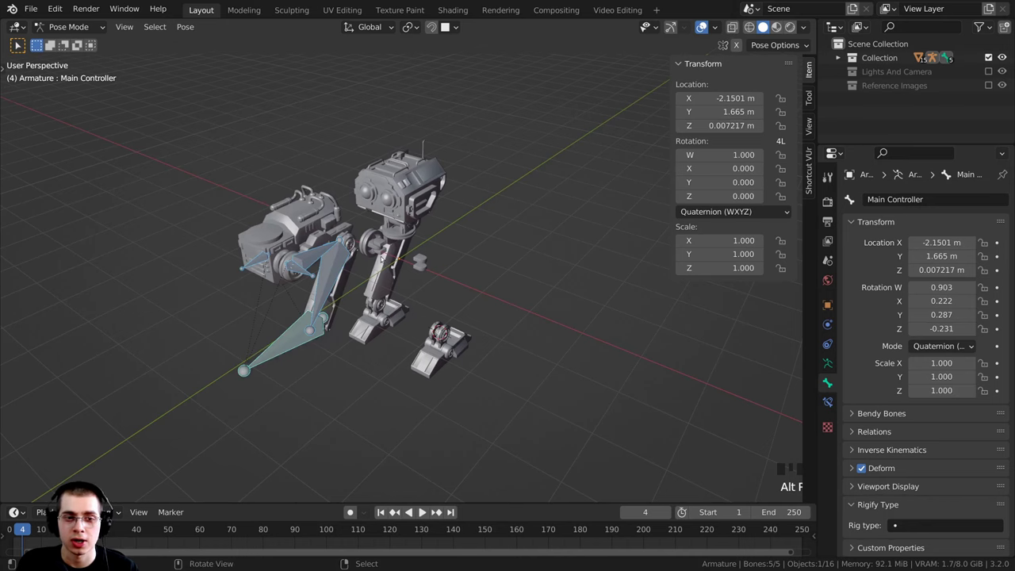
pyautogui.hotkey('alt', 'g')
pyautogui.hotkey('alt', 's')
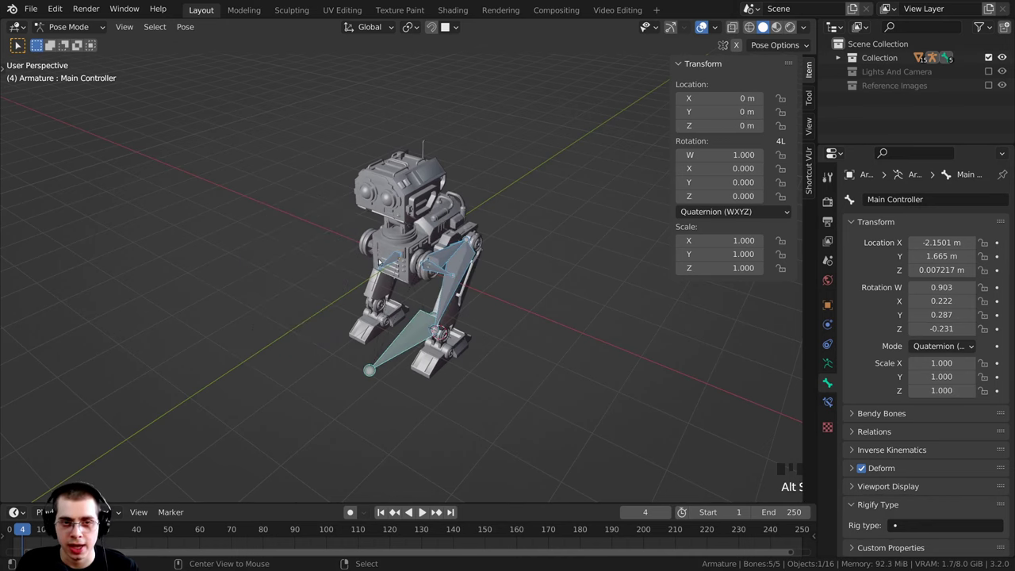
# Step: Save the Mech Robot-Part 9.blend file with the robot back in its rest pose
pyautogui.keyDown('shift'); pyautogui.moveTo(379, 262); pyautogui.dragTo(399, 210, button='middle'); pyautogui.keyUp('shift')
pyautogui.scroll(5, 338, 230)
pyautogui.scroll(-2, 366, 198)
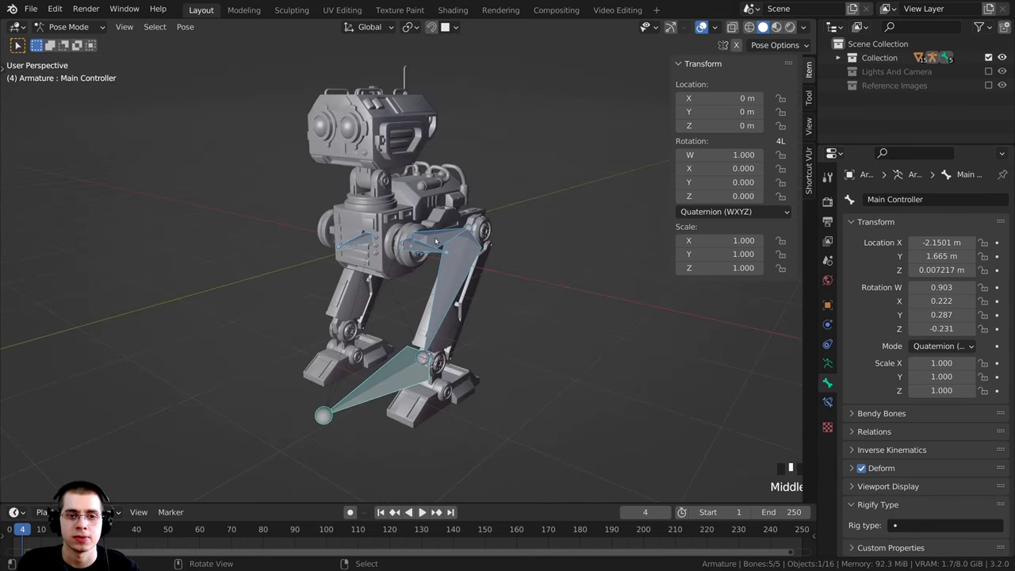
pyautogui.scroll(2, 399, 211)
pyautogui.hotkey('ctrl', 'Tab')
pyautogui.hotkey('ctrl', 'Tab')
pyautogui.hotkey('ctrl', 's')
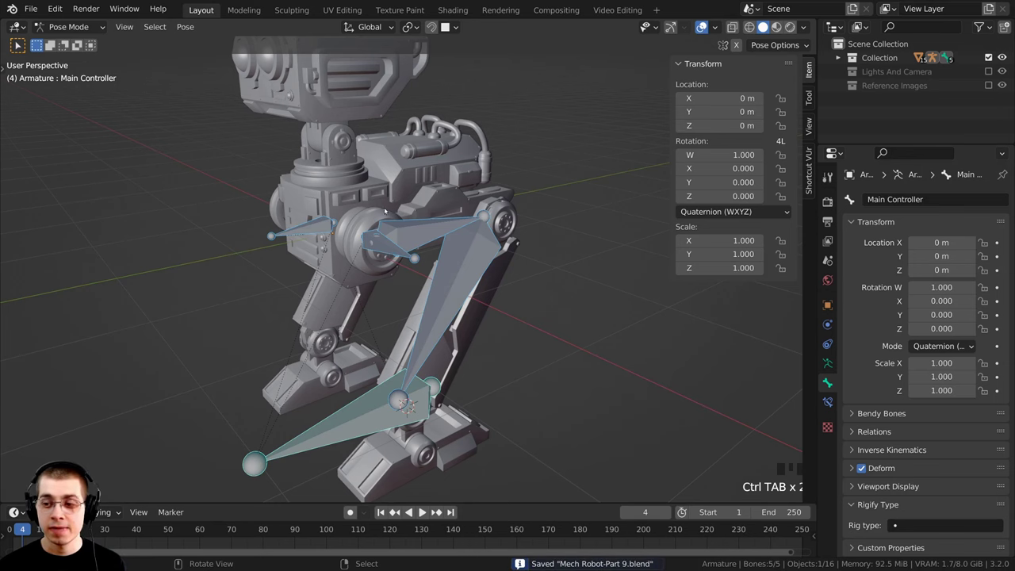
# Step: In armature Edit Mode, extrude a new bone from the Lower Leg.R tail about 0.26 m straight down along Z
pyautogui.moveTo(393, 186); pyautogui.dragTo(390, 179, button='middle')
pyautogui.press('Tab')
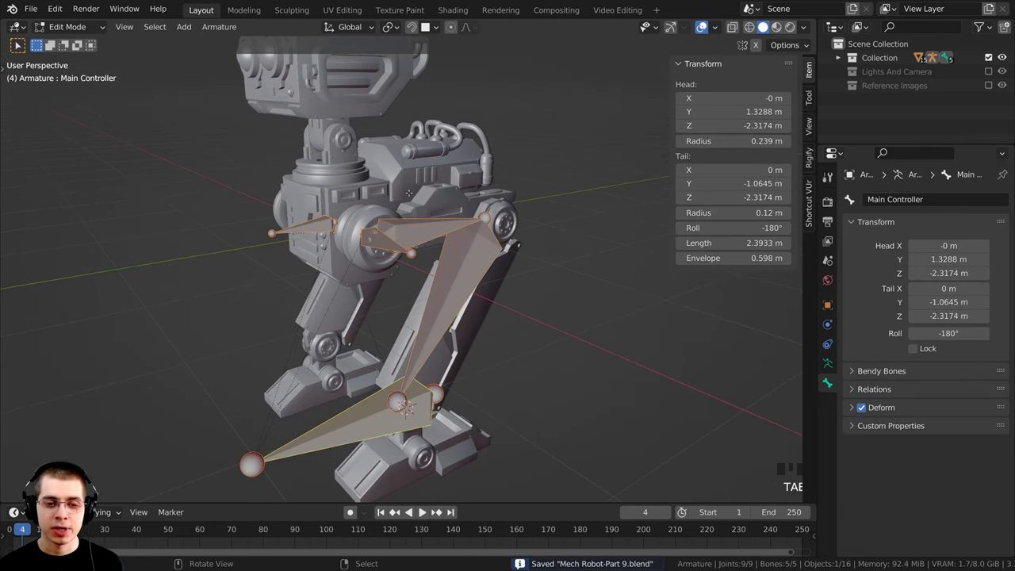
pyautogui.moveTo(410, 191); pyautogui.dragTo(383, 215, button='middle')
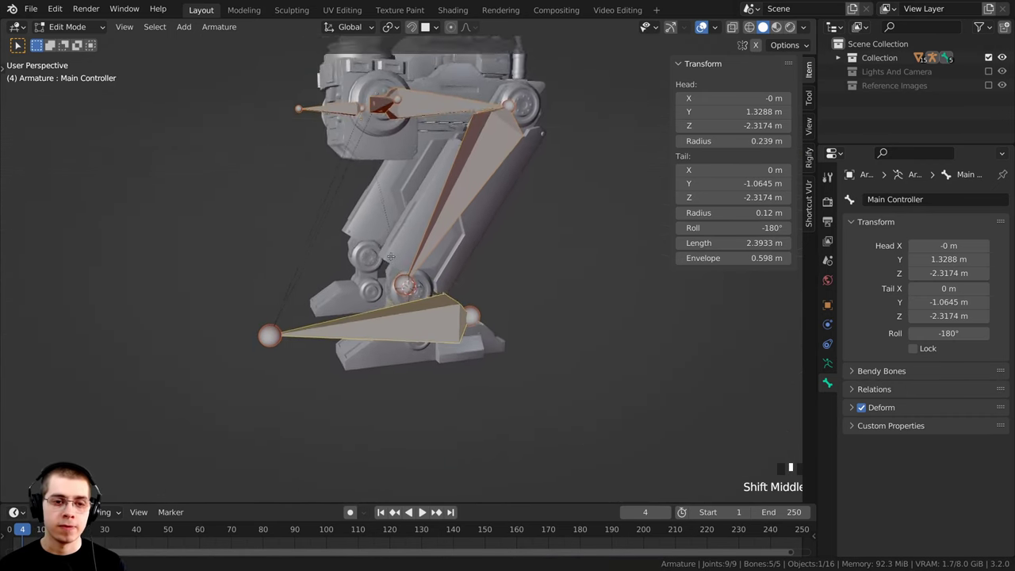
pyautogui.scroll(4, 383, 215)
pyautogui.rightClick(383, 214)
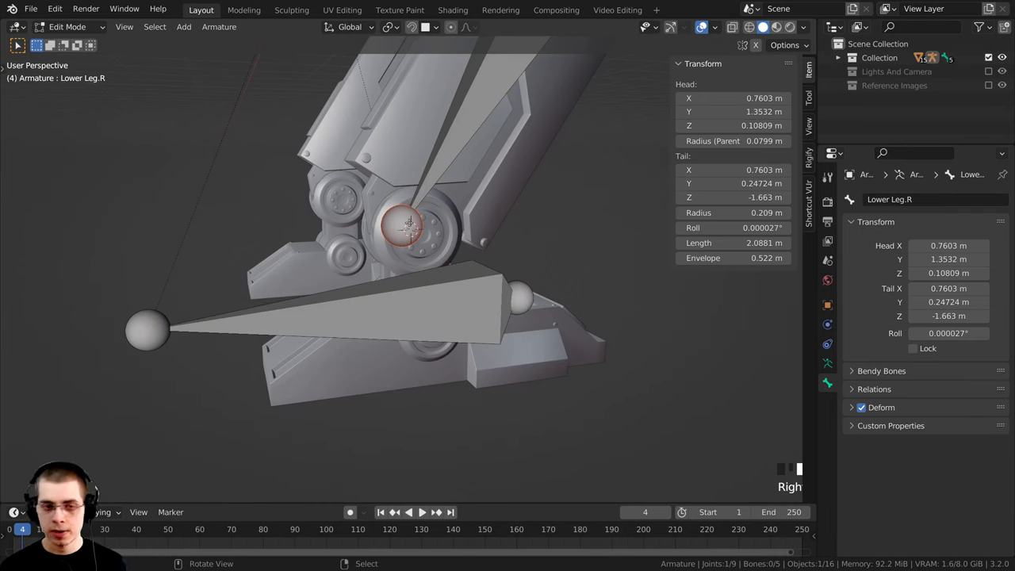
pyautogui.press('KP_3')
pyautogui.scroll(2, 513, 207)
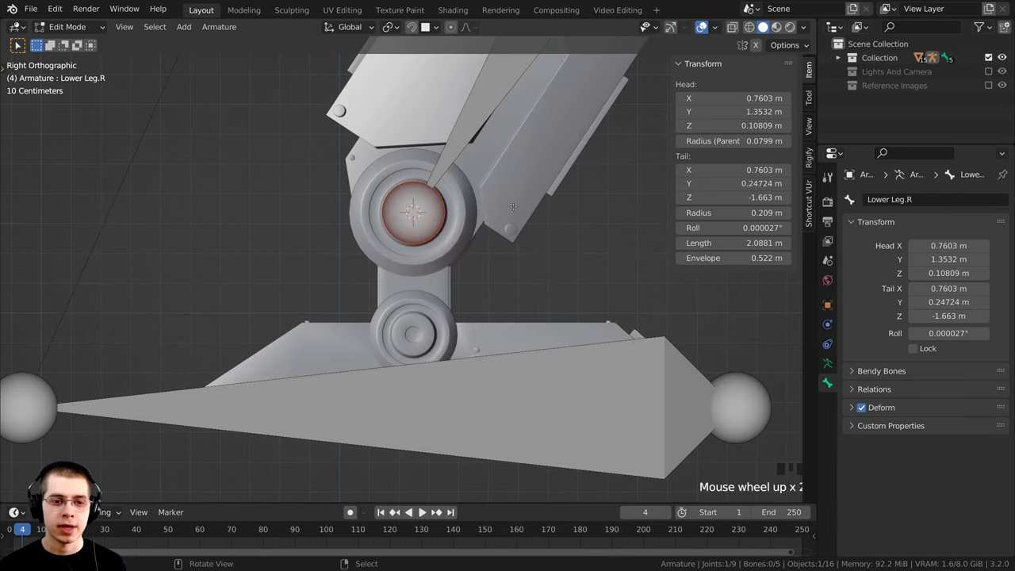
pyautogui.press('z')
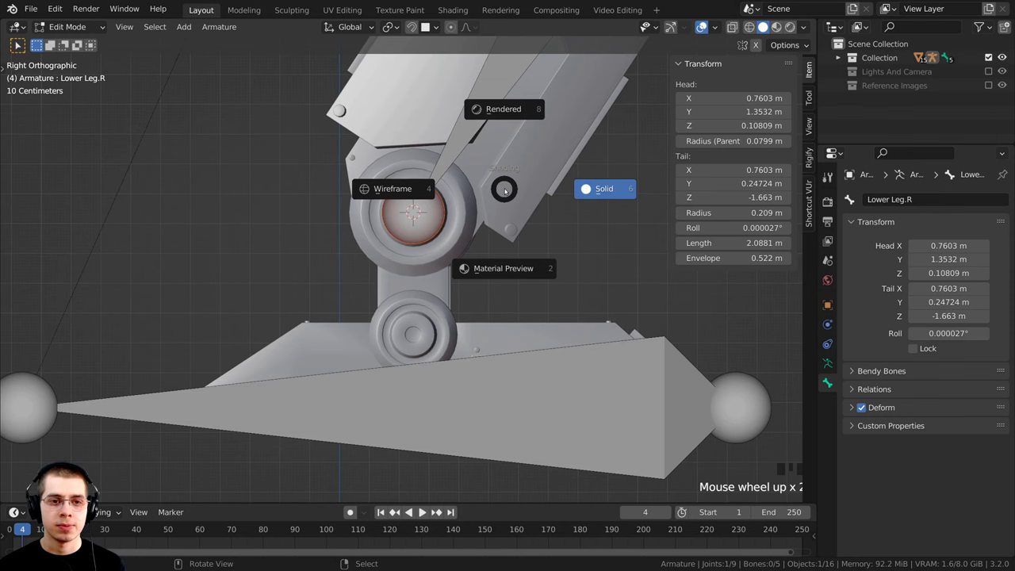
pyautogui.click(364, 193)
pyautogui.keyDown('shift'); pyautogui.moveTo(407, 223); pyautogui.dragTo(402, 186, button='middle'); pyautogui.keyUp('shift')
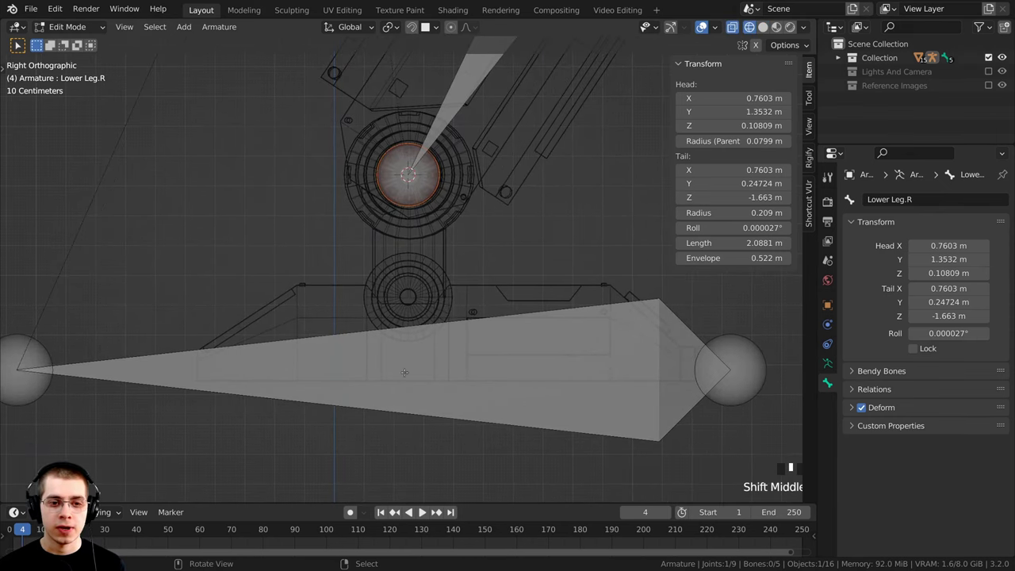
pyautogui.scroll(2, 414, 127)
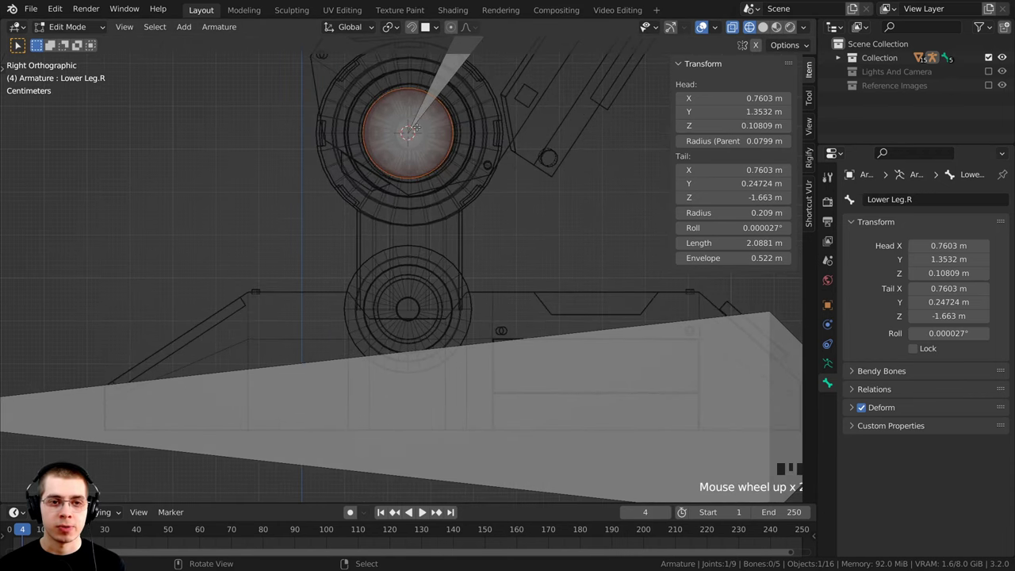
pyautogui.press('e')
pyautogui.press('z')
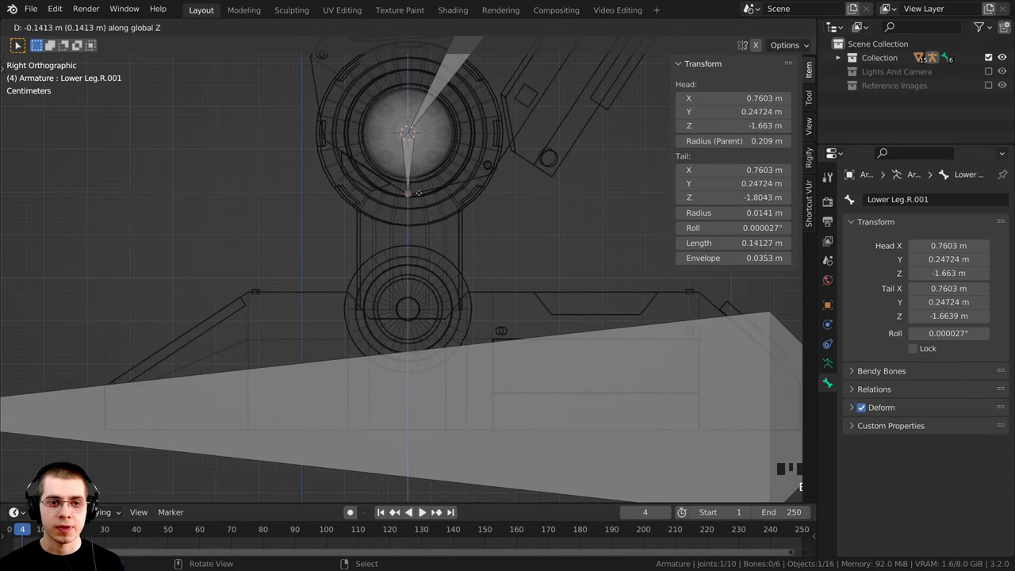
pyautogui.click(425, 242)
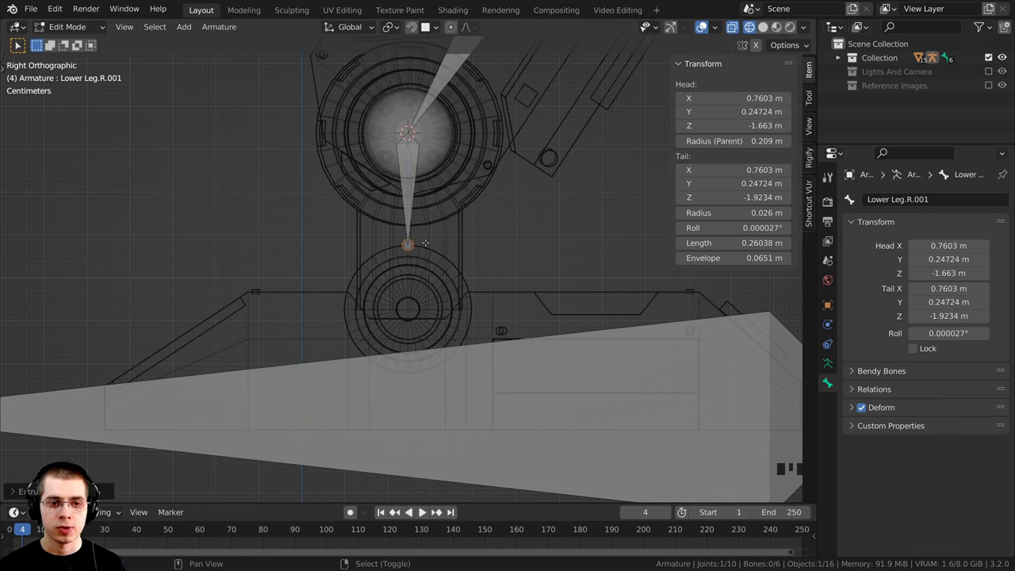
# Step: Leave armature editing and open the Foot Right mesh for editing in solid shading
pyautogui.scroll(2, 425, 243)
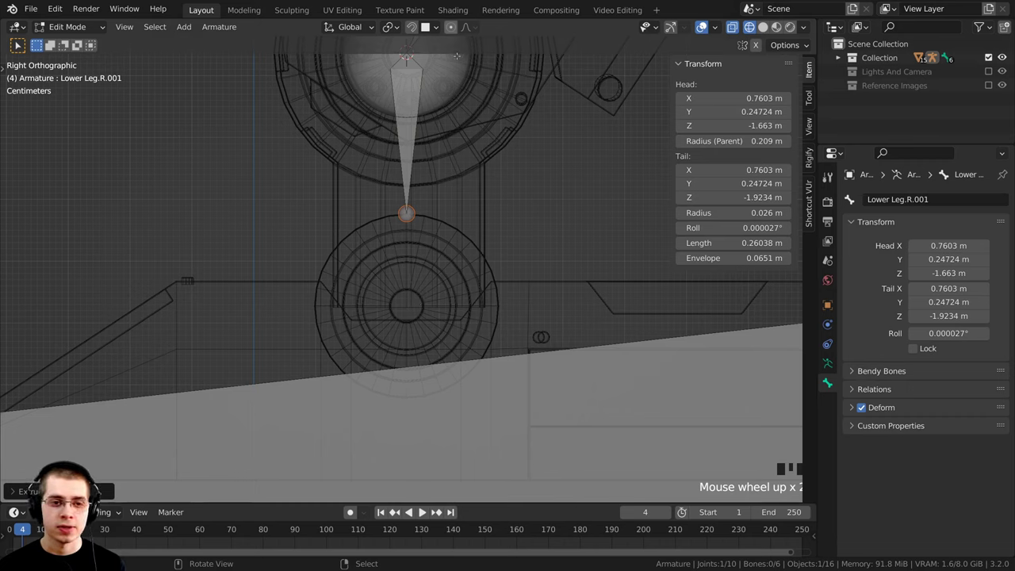
pyautogui.hotkey('ctrl', 'Tab')
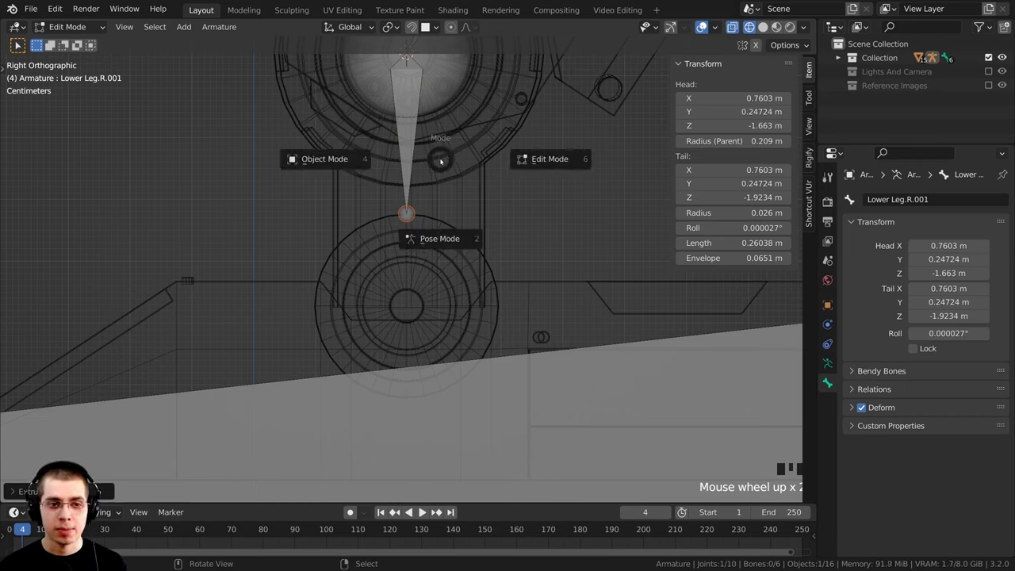
pyautogui.click(315, 162)
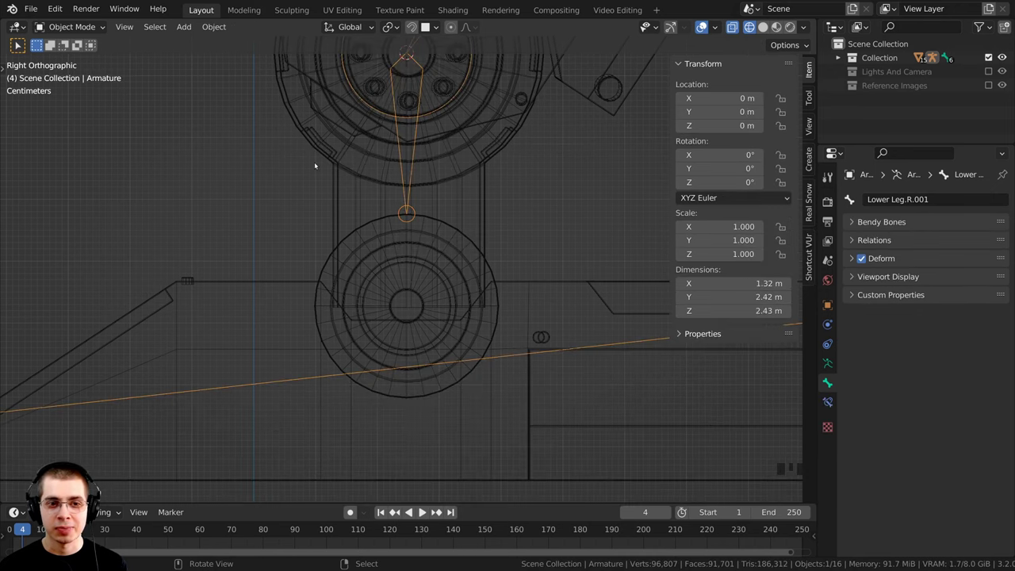
pyautogui.click(440, 223)
pyautogui.press('Tab')
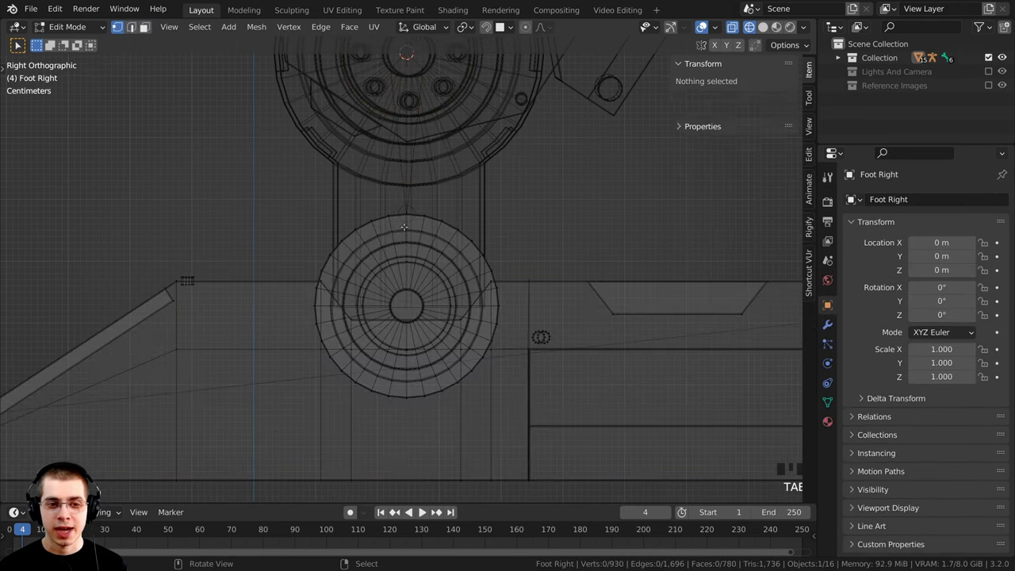
pyautogui.press('z')
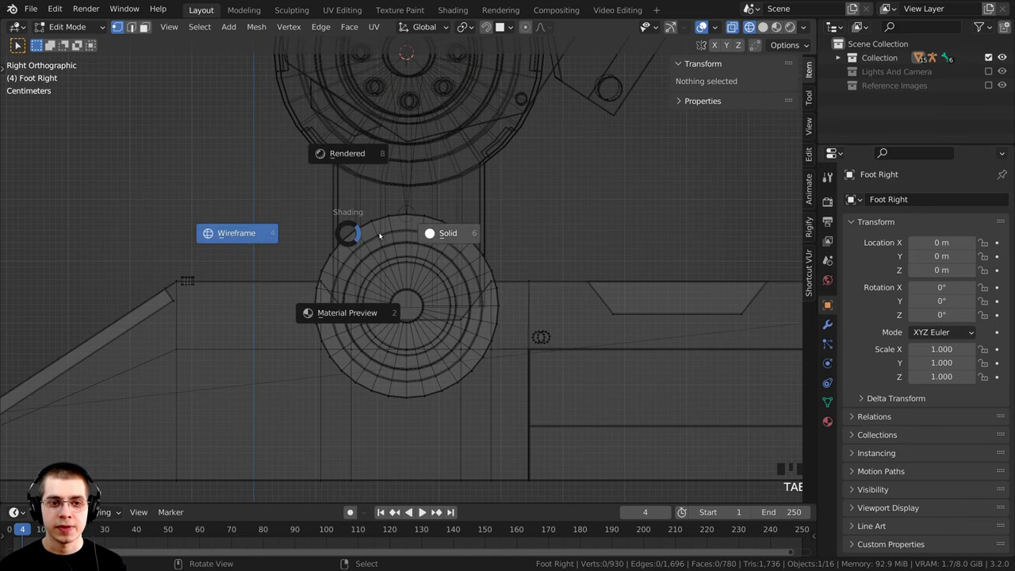
pyautogui.click(493, 233)
pyautogui.moveTo(493, 233); pyautogui.dragTo(382, 219, button='middle')
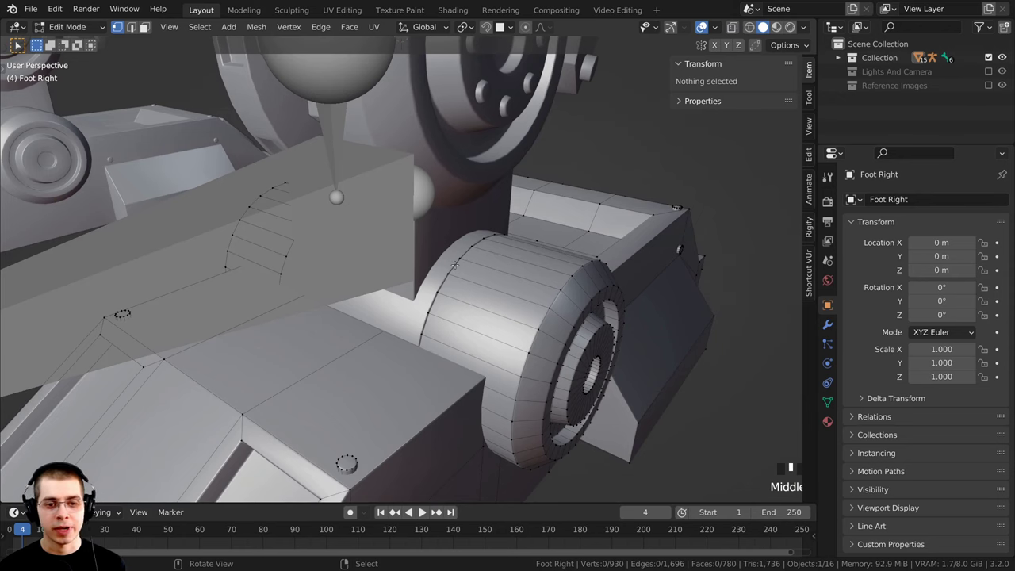
# Step: Select the two inner edge loops of the foot's ankle cylinder and snap the 3D cursor to their center
pyautogui.keyDown('alt'); pyautogui.click(452, 264); pyautogui.keyUp('alt')
pyautogui.moveTo(452, 264); pyautogui.dragTo(418, 261, button='middle')
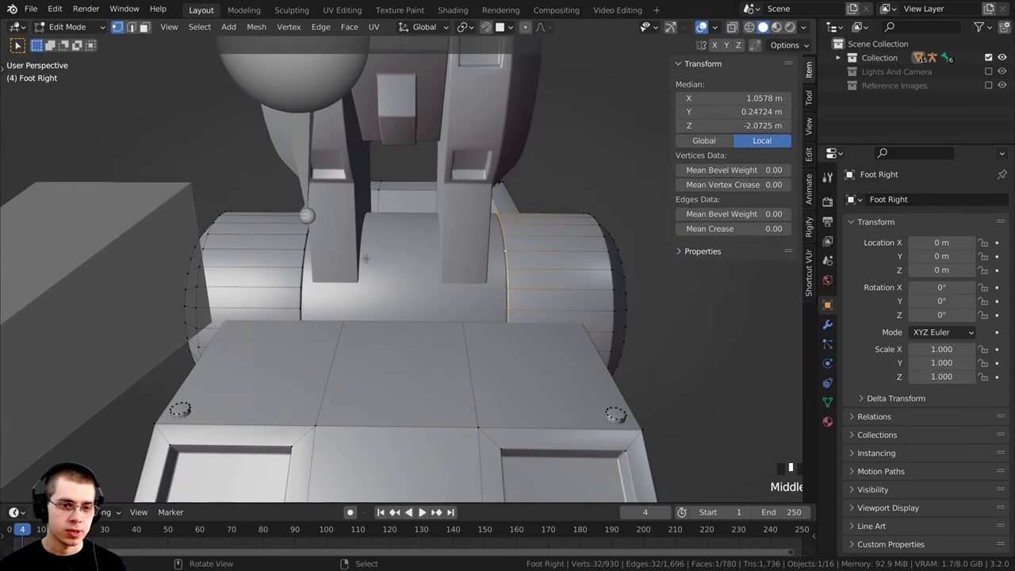
pyautogui.keyDown('alt'); pyautogui.keyDown('shift'); pyautogui.rightClick(311, 255); pyautogui.keyUp('shift'); pyautogui.keyUp('alt')
pyautogui.moveTo(310, 256); pyautogui.dragTo(471, 255, button='middle')
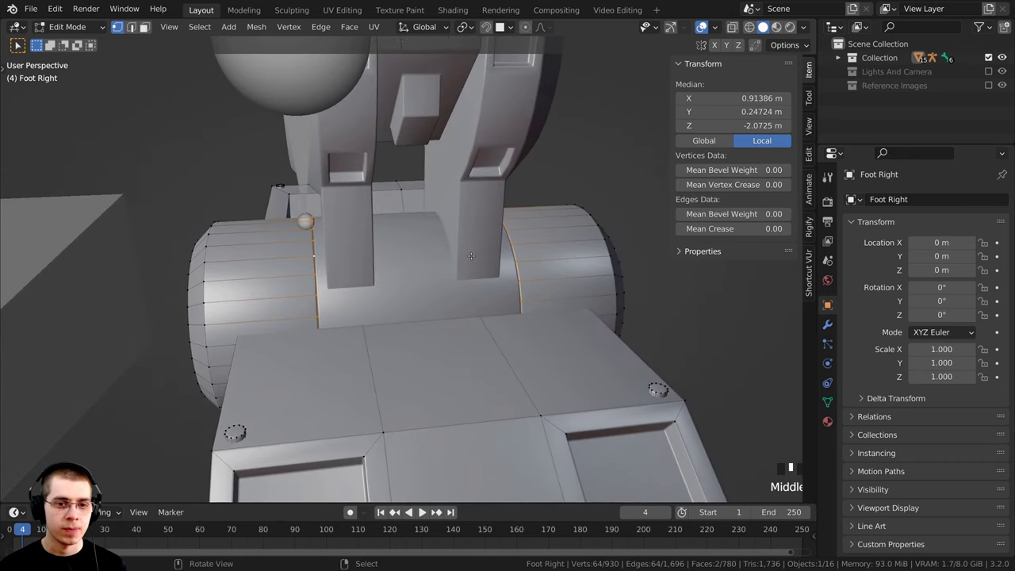
pyautogui.hotkey('shift', 's')
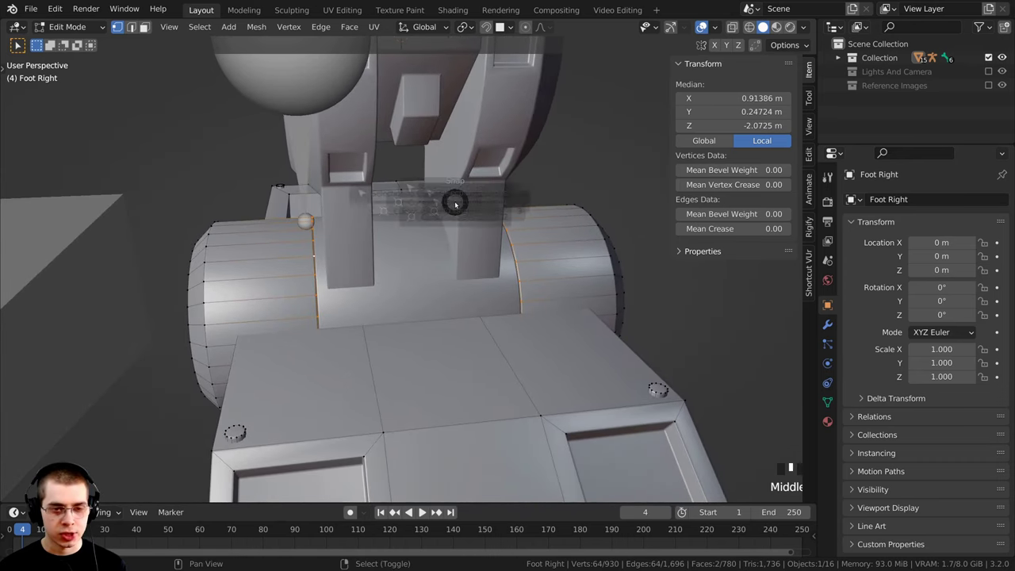
pyautogui.click(454, 279)
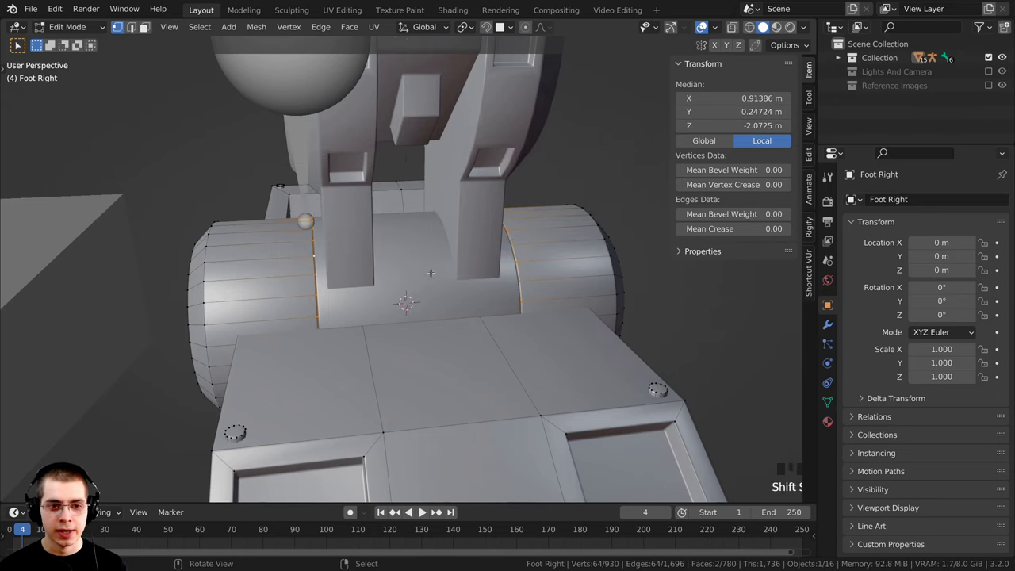
pyautogui.moveTo(380, 315)
pyautogui.mouseDown(button='middle')
pyautogui.moveTo(375, 341)
pyautogui.moveTo(360, 314)
pyautogui.mouseUp(button='middle')
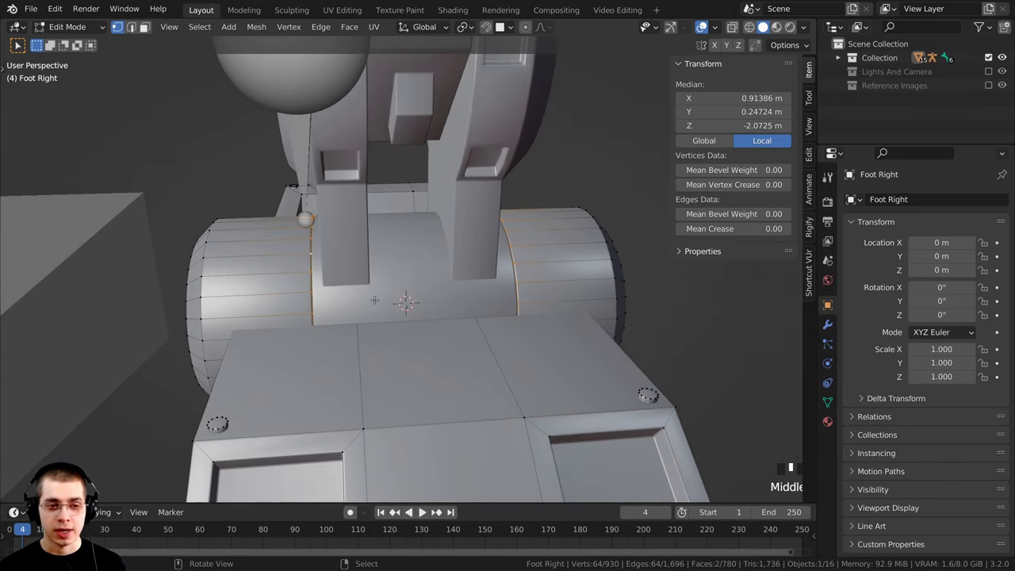
# Step: Leave the foot mesh and reopen the armature for editing with the new ankle bone's tail selected
pyautogui.press('Tab')
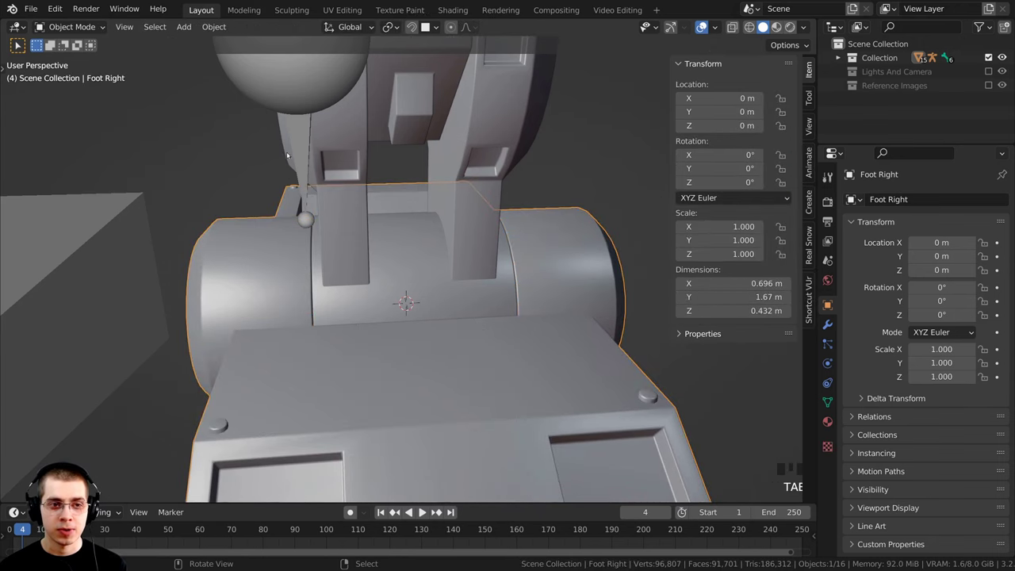
pyautogui.click(294, 146)
pyautogui.moveTo(323, 222)
pyautogui.keyDown('shift'); pyautogui.mouseDown(button='middle')
pyautogui.moveTo(338, 260)
pyautogui.moveTo(324, 235)
pyautogui.mouseUp(button='middle'); pyautogui.keyUp('shift')
pyautogui.press('Tab')
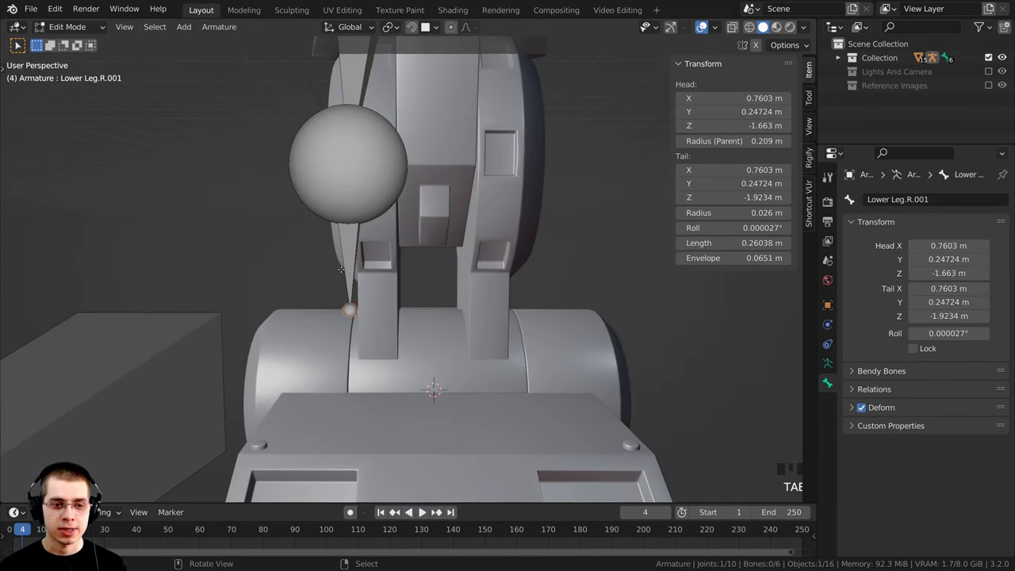
pyautogui.keyDown('shift'); pyautogui.moveTo(347, 308); pyautogui.dragTo(357, 252, button='middle'); pyautogui.keyUp('shift')
pyautogui.scroll(1, 357, 252)
pyautogui.moveTo(357, 253)
pyautogui.mouseDown(button='middle')
pyautogui.moveTo(373, 242)
pyautogui.moveTo(378, 206)
pyautogui.moveTo(371, 249)
pyautogui.moveTo(399, 258)
pyautogui.moveTo(373, 254)
pyautogui.mouseUp(button='middle')
pyautogui.scroll(-2, 363, 202)
pyautogui.scroll(2, 378, 206)
pyautogui.scroll(-3, 379, 278)
pyautogui.press('g')
pyautogui.press('Escape')
pyautogui.scroll(3, 370, 252)
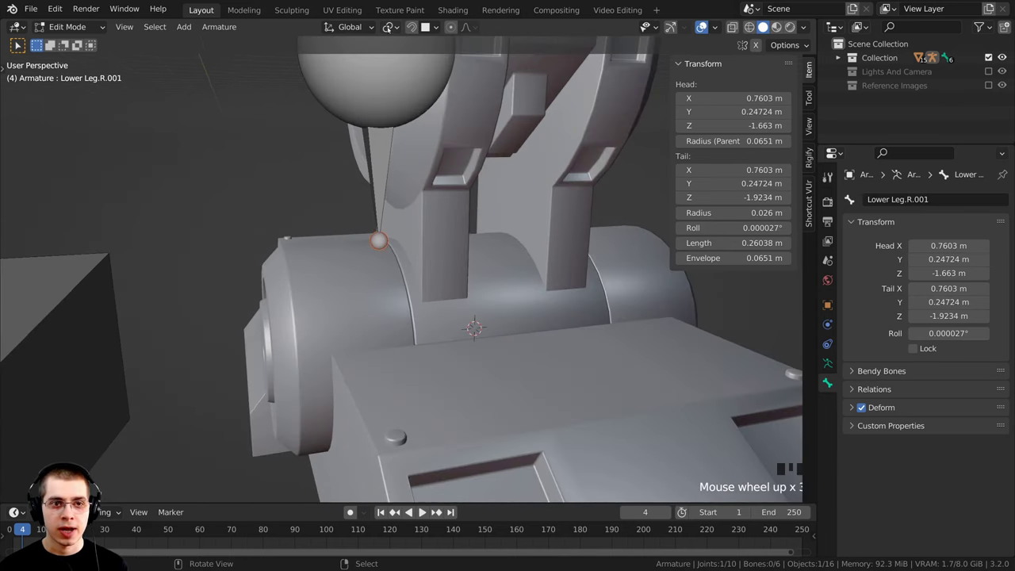
# Step: Set the pivot point to 3D Cursor and scale the bone's tail to the cursor with X locked, reaching Z -2.0725 m
pyautogui.click(388, 27)
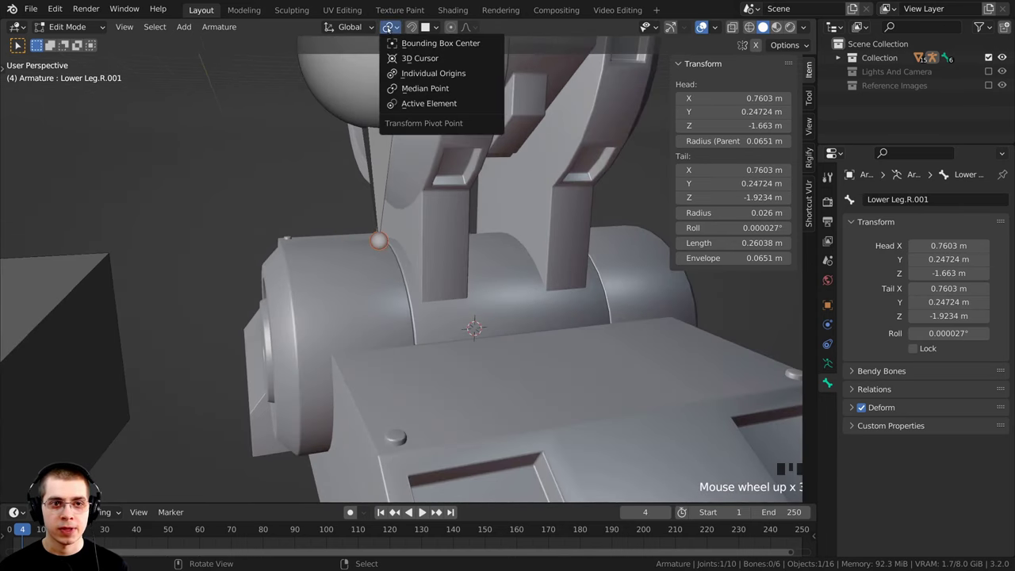
pyautogui.click(400, 59)
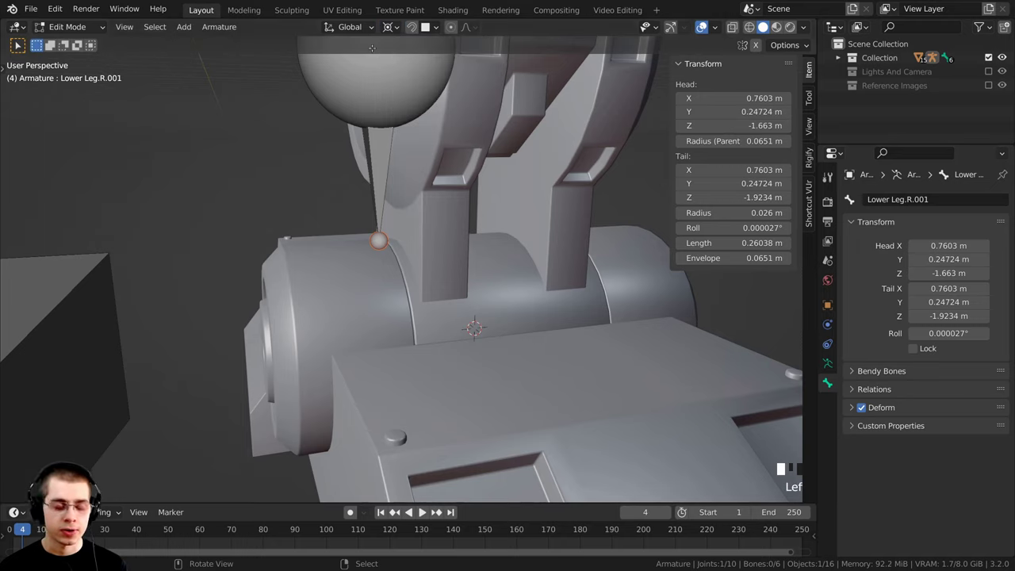
pyautogui.press('s')
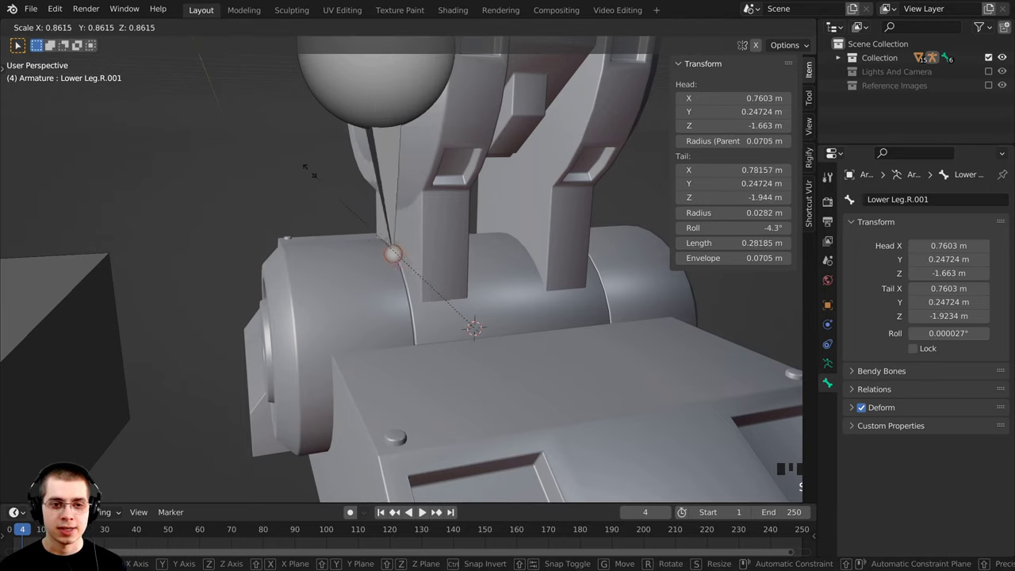
pyautogui.press('x')
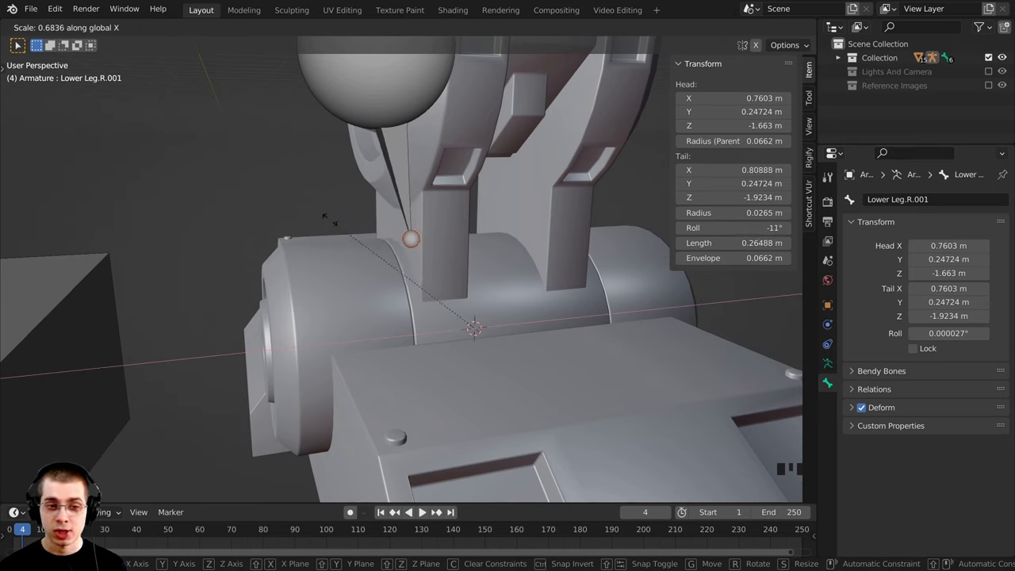
pyautogui.hotkey('shift', 'x')
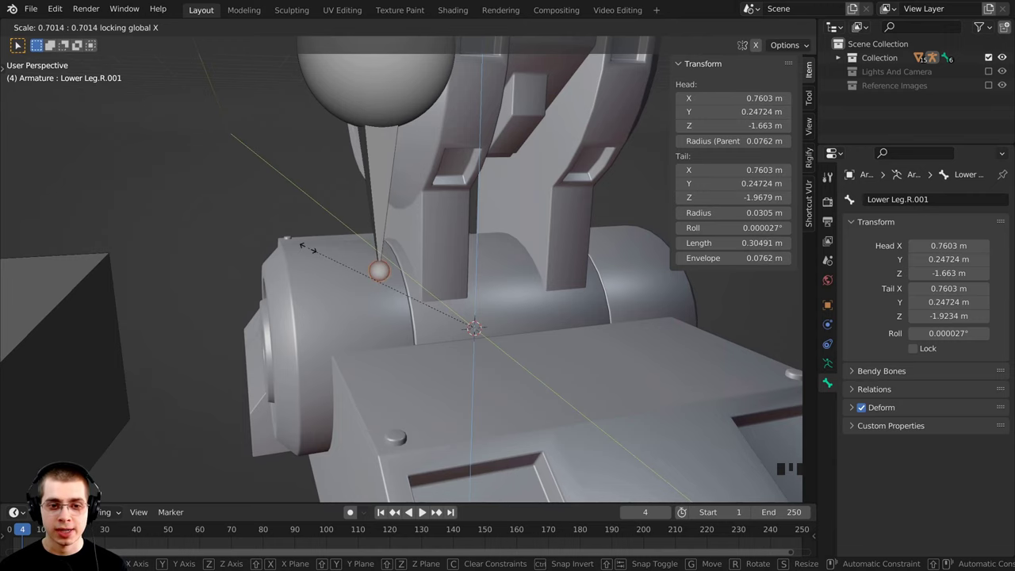
pyautogui.click(397, 304)
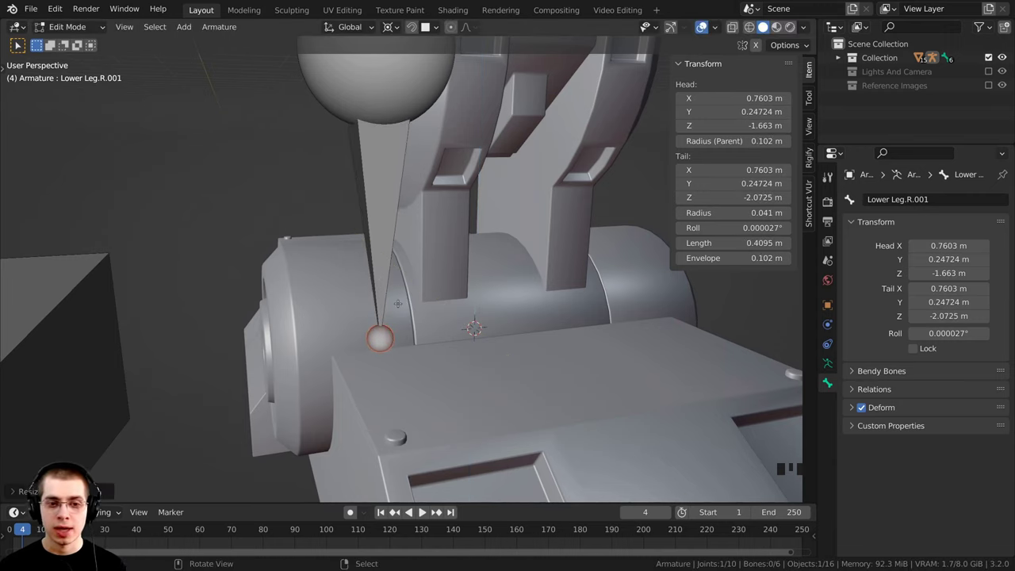
# Step: In wireframe from the right side, extrude a new bone about 0.31 m straight down along Z from the ankle bone's tail
pyautogui.press('KP_3')
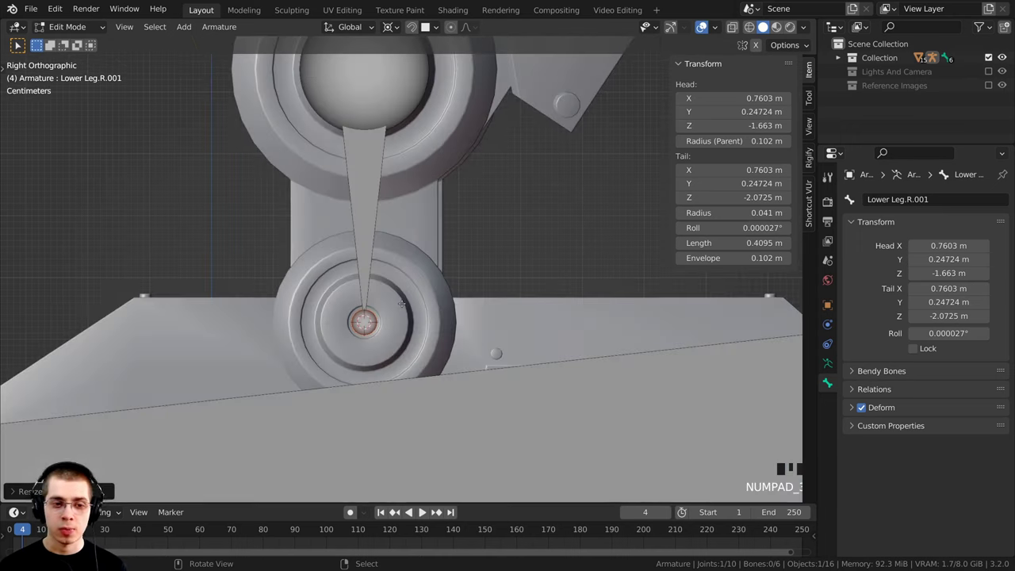
pyautogui.scroll(2, 402, 304)
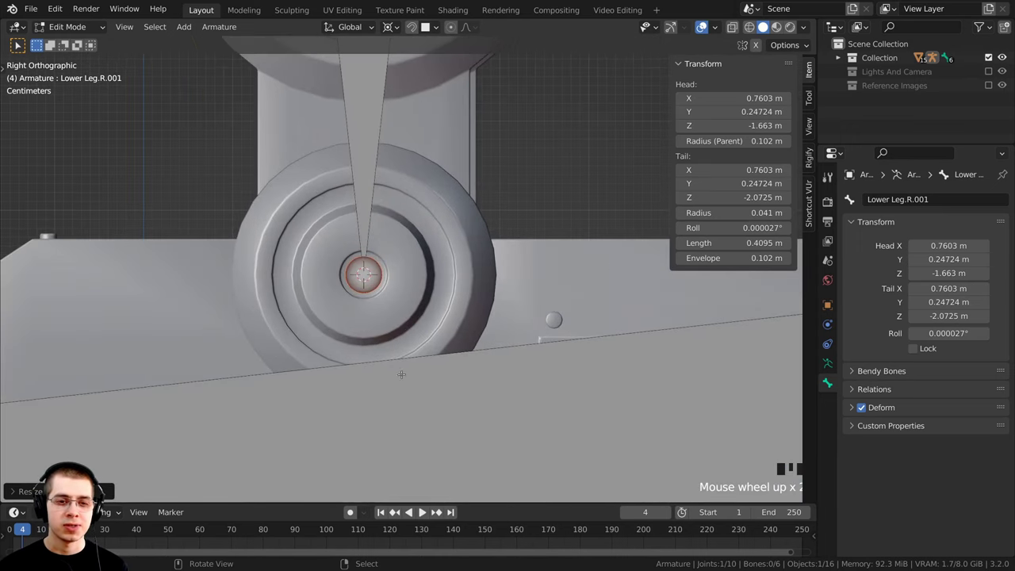
pyautogui.scroll(-3, 460, 349)
pyautogui.press('z')
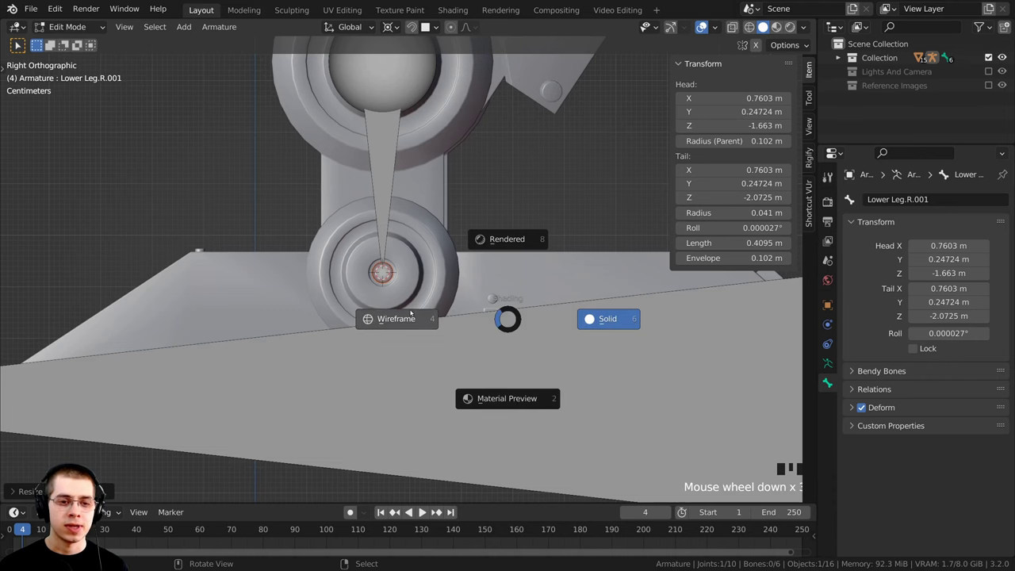
pyautogui.click(354, 312)
pyautogui.keyDown('shift'); pyautogui.moveTo(354, 311); pyautogui.dragTo(362, 250, button='middle'); pyautogui.keyUp('shift')
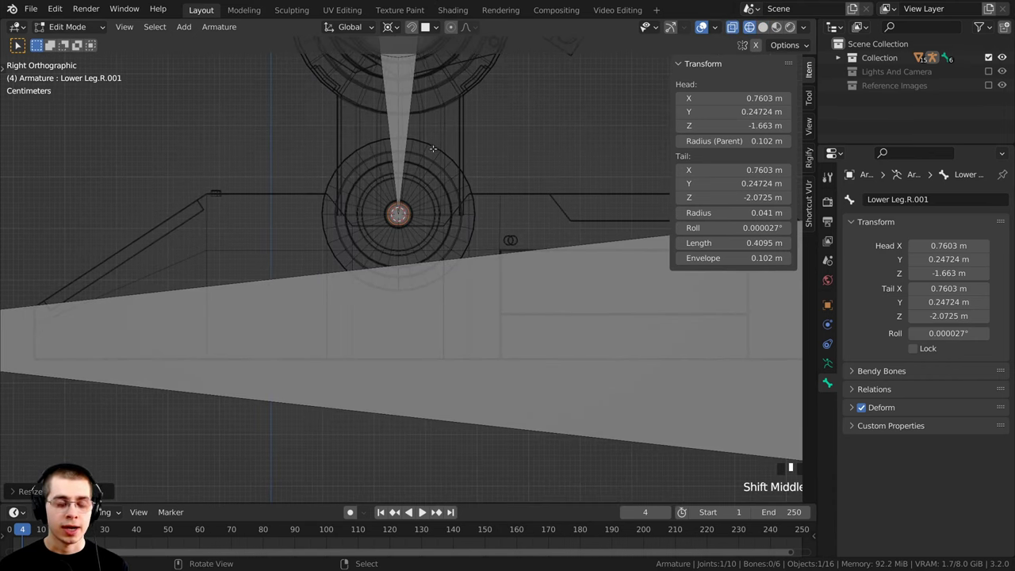
pyautogui.press('e')
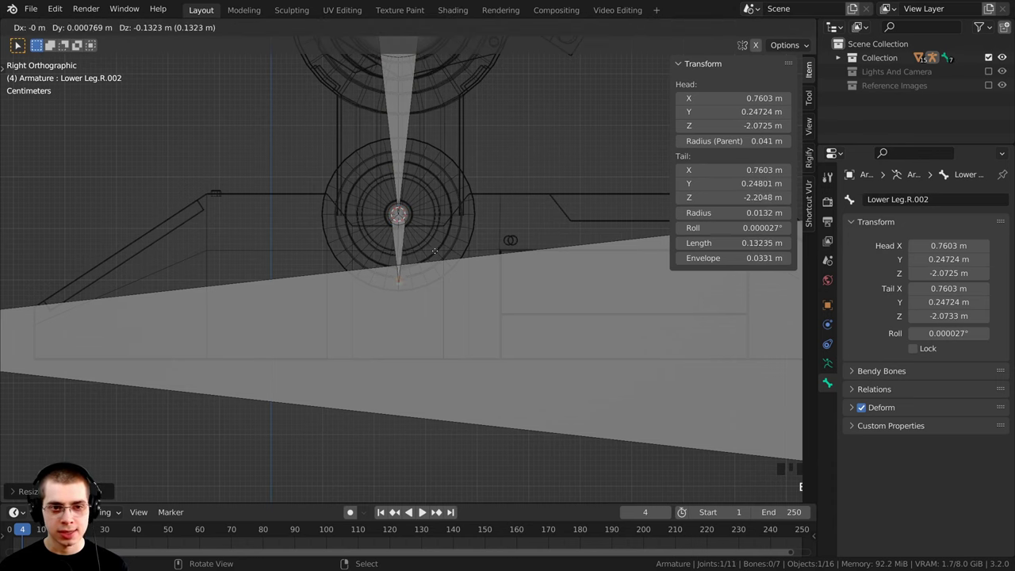
pyautogui.press('z')
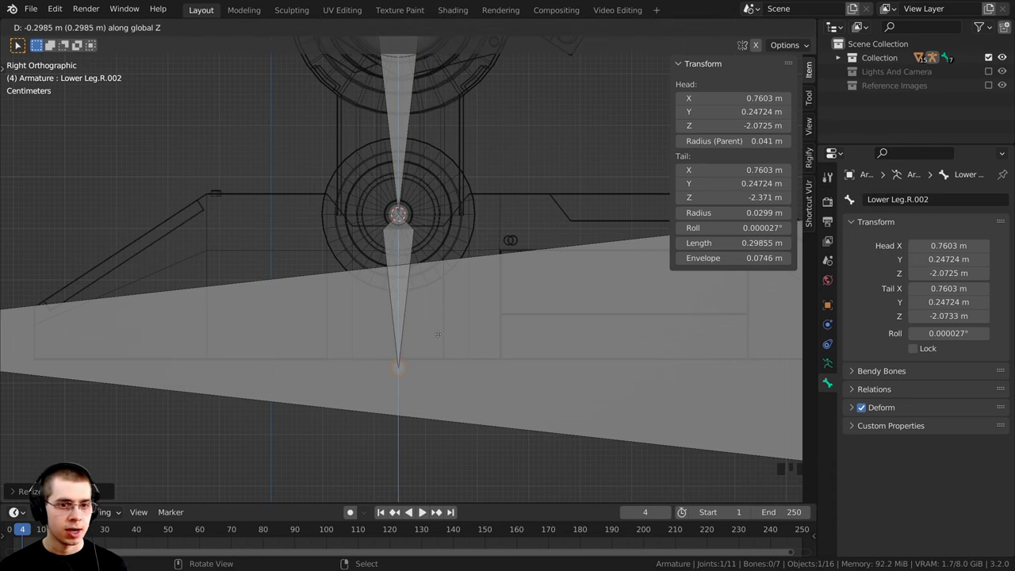
pyautogui.click(363, 277)
# Step: Move the new foot bone's tail down along Z to about -2.457 m and return to solid shading
pyautogui.scroll(-5, 362, 277)
pyautogui.press('g')
pyautogui.press('z')
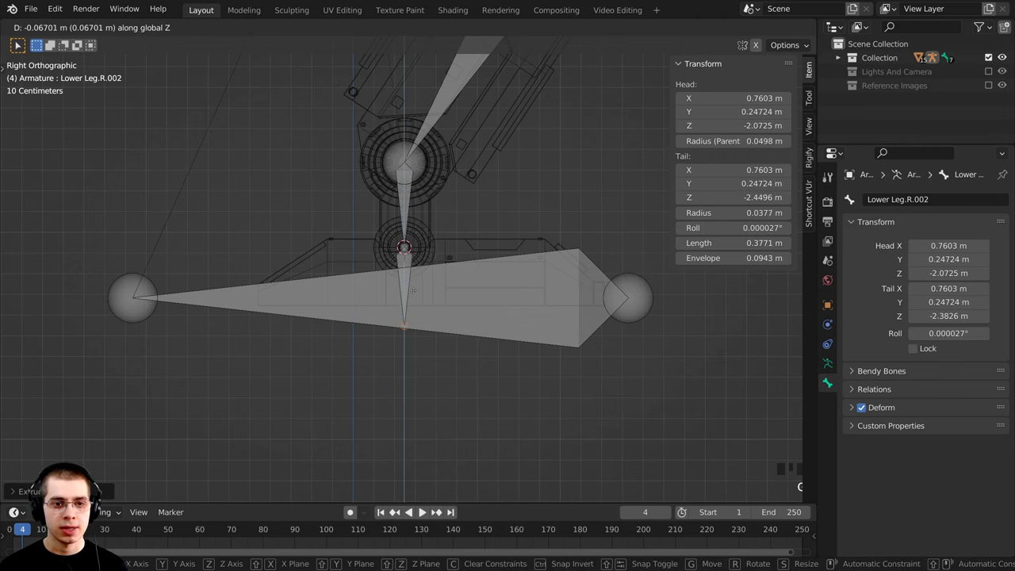
pyautogui.click(375, 292)
pyautogui.press('z')
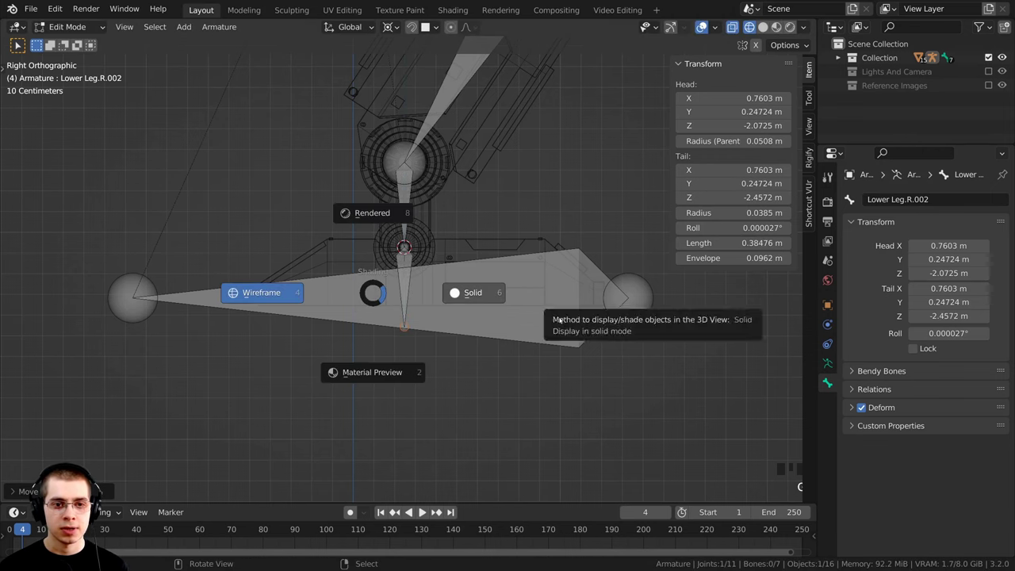
pyautogui.click(467, 292)
# Step: Leave armature editing to examine how the ankle and foot bones sit in the right leg, and reopen the armature for editing
pyautogui.moveTo(467, 292)
pyautogui.mouseDown(button='middle')
pyautogui.moveTo(446, 294)
pyautogui.moveTo(520, 308)
pyautogui.mouseUp(button='middle')
pyautogui.press('Tab')
pyautogui.moveTo(460, 266); pyautogui.dragTo(475, 273, button='middle')
pyautogui.keyDown('shift'); pyautogui.moveTo(472, 257); pyautogui.dragTo(469, 285, button='middle'); pyautogui.keyUp('shift')
pyautogui.moveTo(470, 285); pyautogui.dragTo(494, 288, button='middle')
pyautogui.scroll(-5, 494, 287)
pyautogui.keyDown('shift'); pyautogui.moveTo(436, 264); pyautogui.dragTo(384, 284, button='middle'); pyautogui.keyUp('shift')
pyautogui.scroll(4, 384, 284)
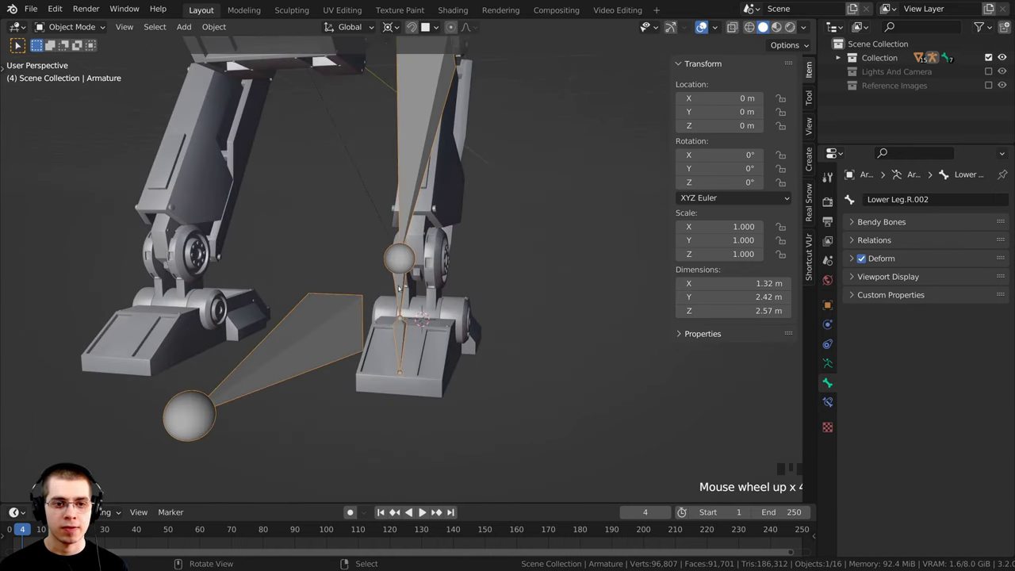
pyautogui.moveTo(401, 349); pyautogui.dragTo(396, 274, button='middle')
pyautogui.scroll(2, 399, 317)
pyautogui.press('Tab')
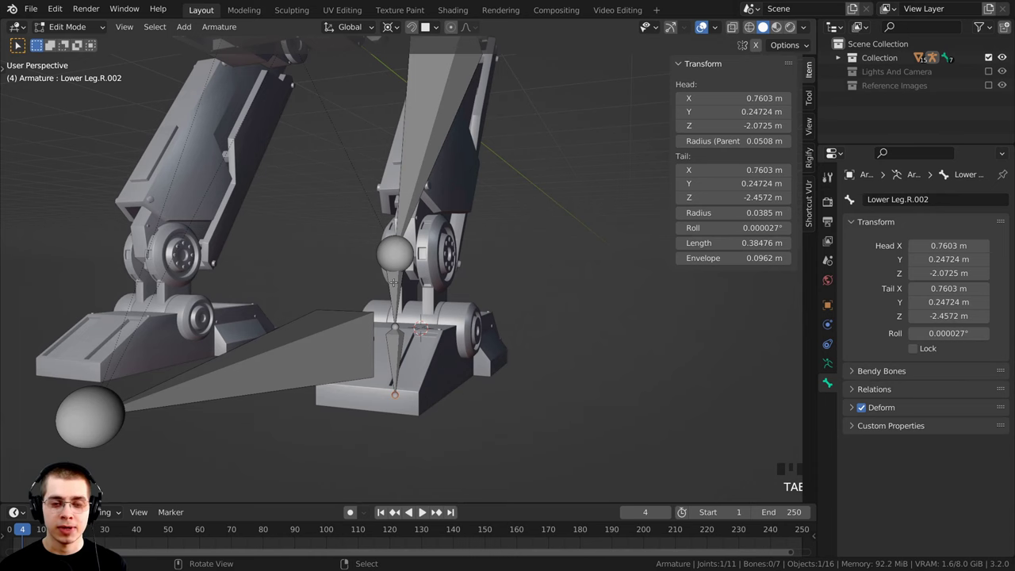
# Step: Rename the bone between the lower leg and the foot as Ankle.R
pyautogui.rightClick(394, 282)
pyautogui.scroll(2, 394, 282)
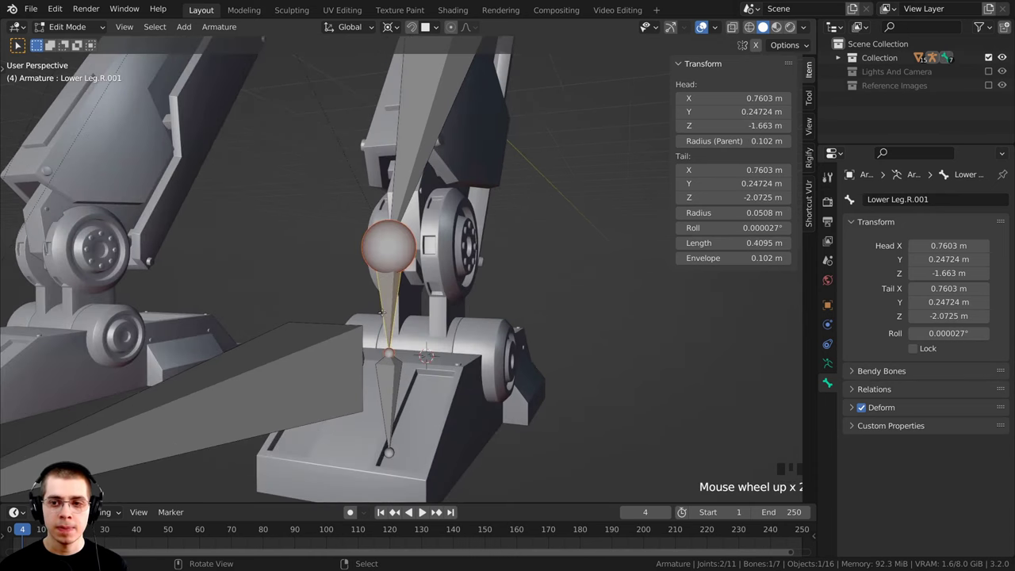
pyautogui.moveTo(480, 277); pyautogui.dragTo(347, 320, button='middle')
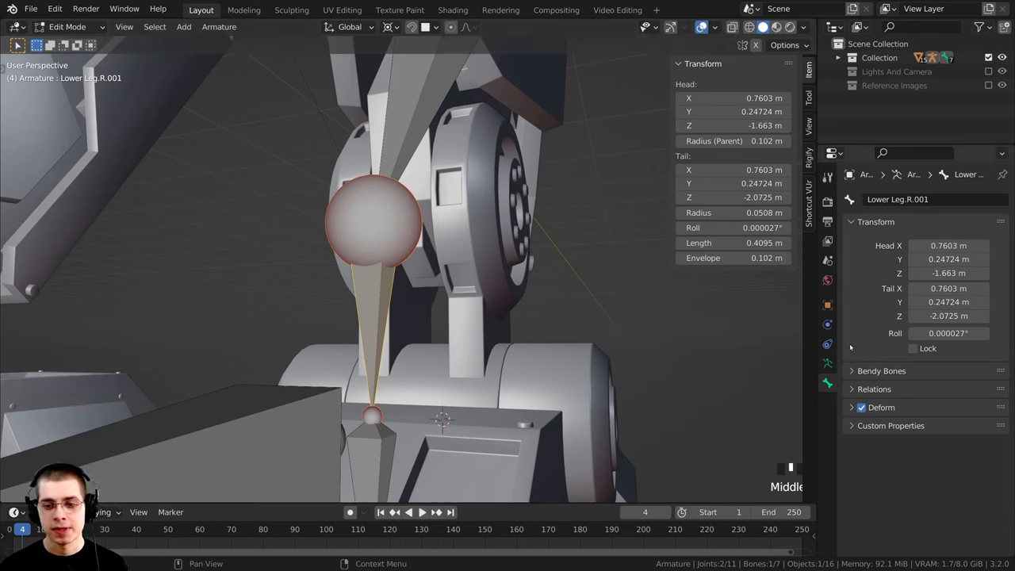
pyautogui.click(889, 200)
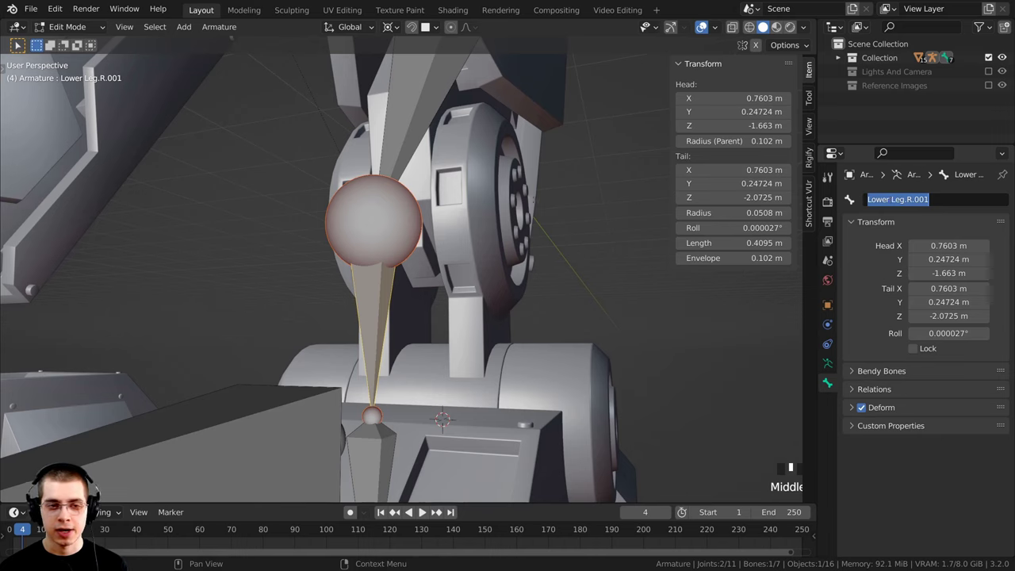
pyautogui.click(533, 200)
pyautogui.press('F2')
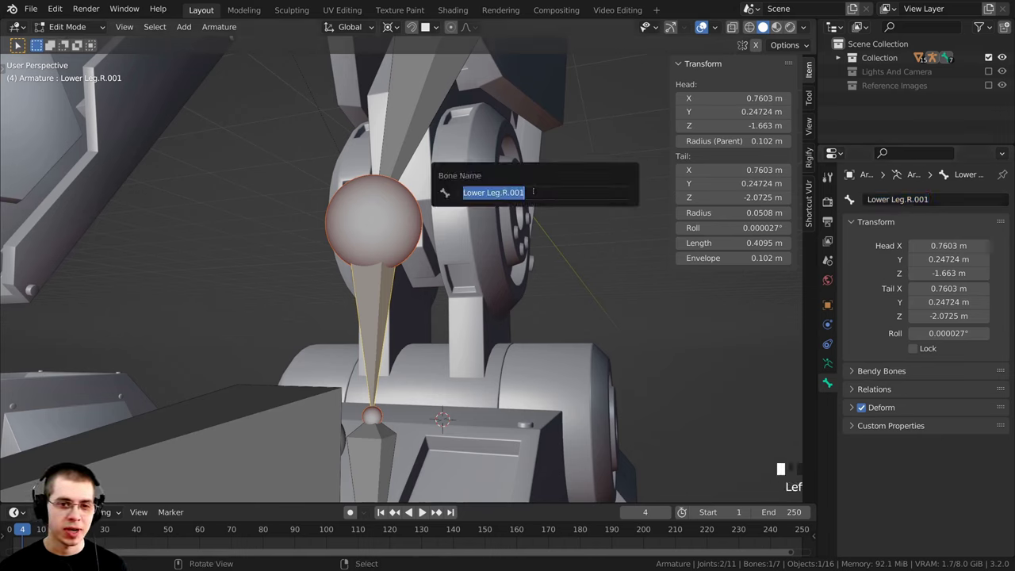
pyautogui.write('An')
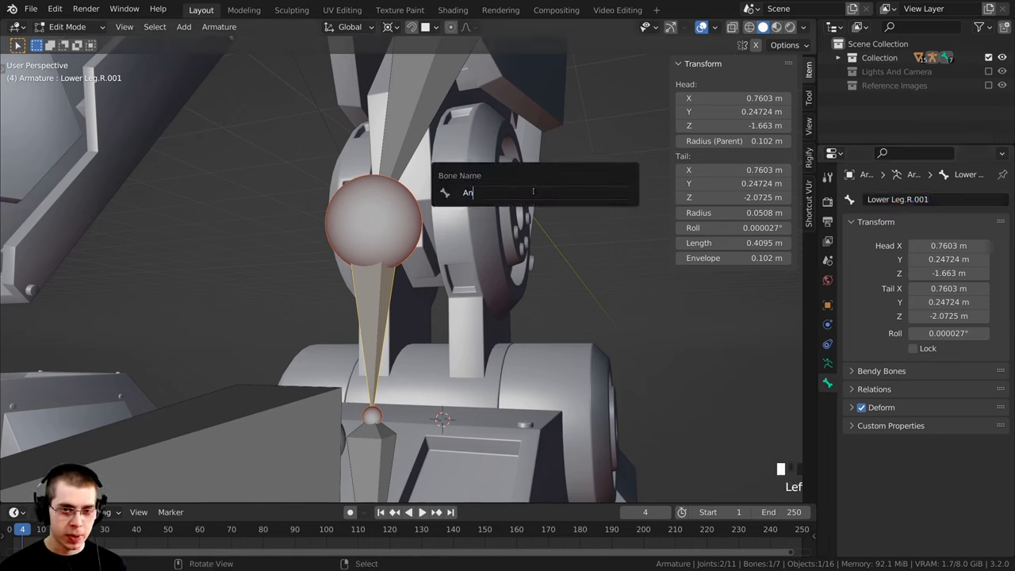
pyautogui.write('kle.')
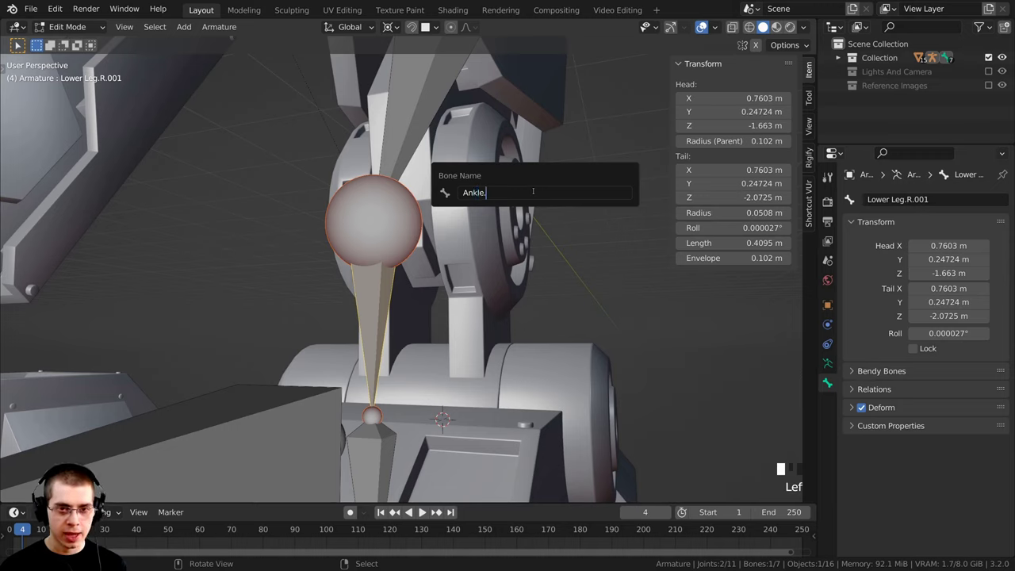
pyautogui.write('R')
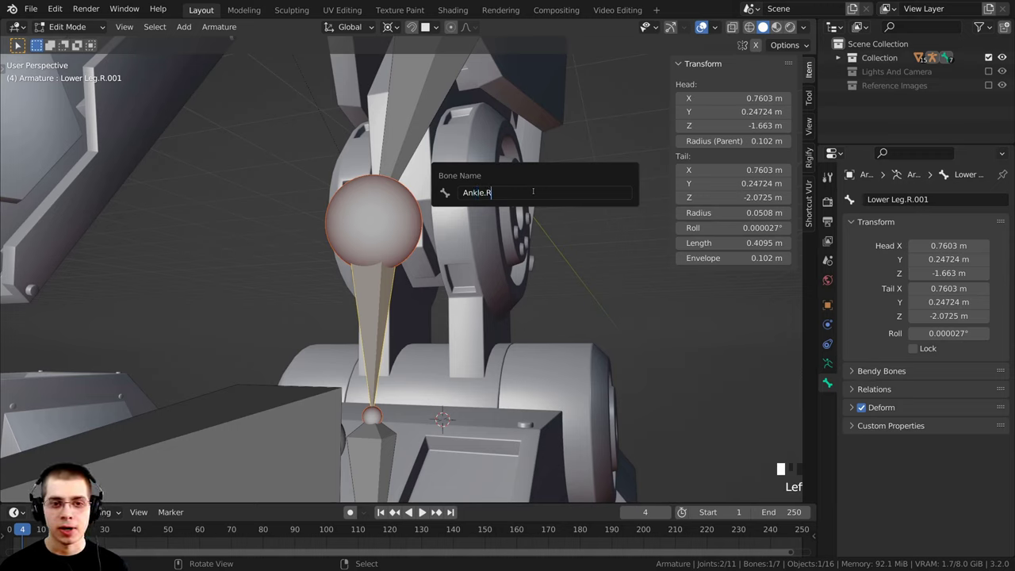
pyautogui.hotkey('shift', 'Left')
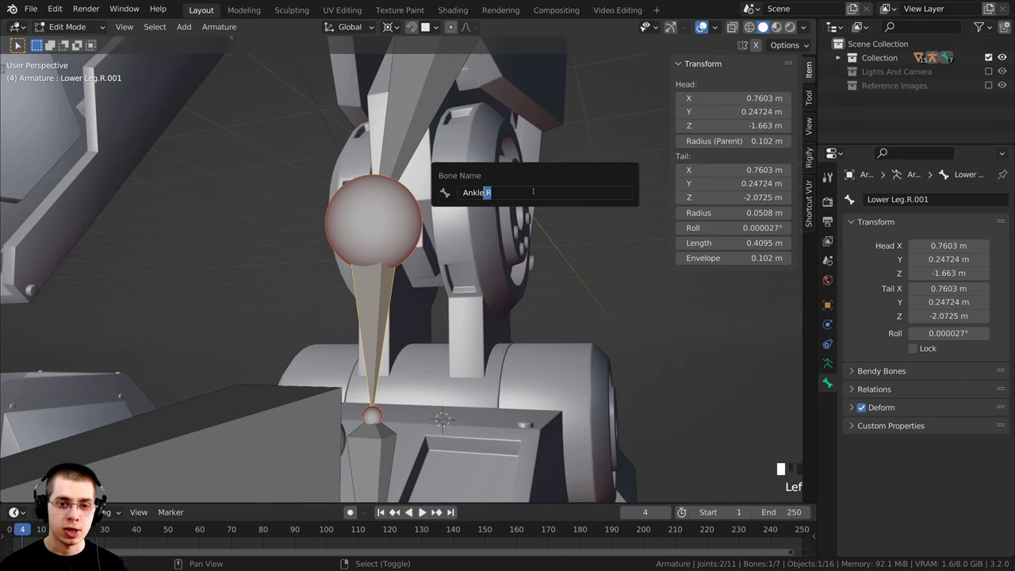
pyautogui.hotkey('shift', 'Right')
pyautogui.press('Return')
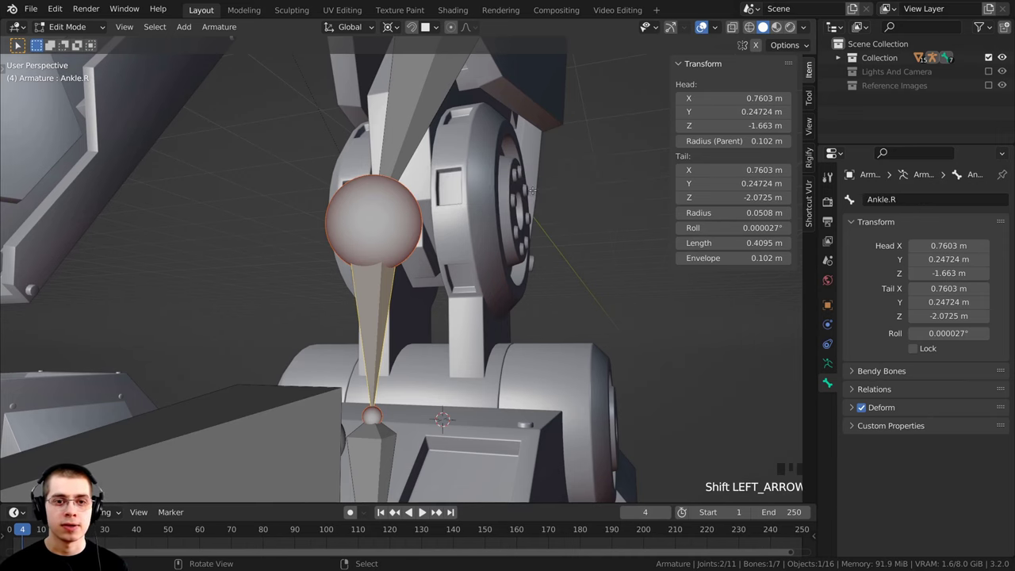
# Step: Rename the lowest bone, running down through the right foot, as Foot.R
pyautogui.moveTo(428, 446); pyautogui.dragTo(380, 454, button='middle')
pyautogui.keyDown('shift'); pyautogui.moveTo(380, 454); pyautogui.dragTo(369, 291, button='middle'); pyautogui.keyUp('shift')
pyautogui.rightClick(361, 308)
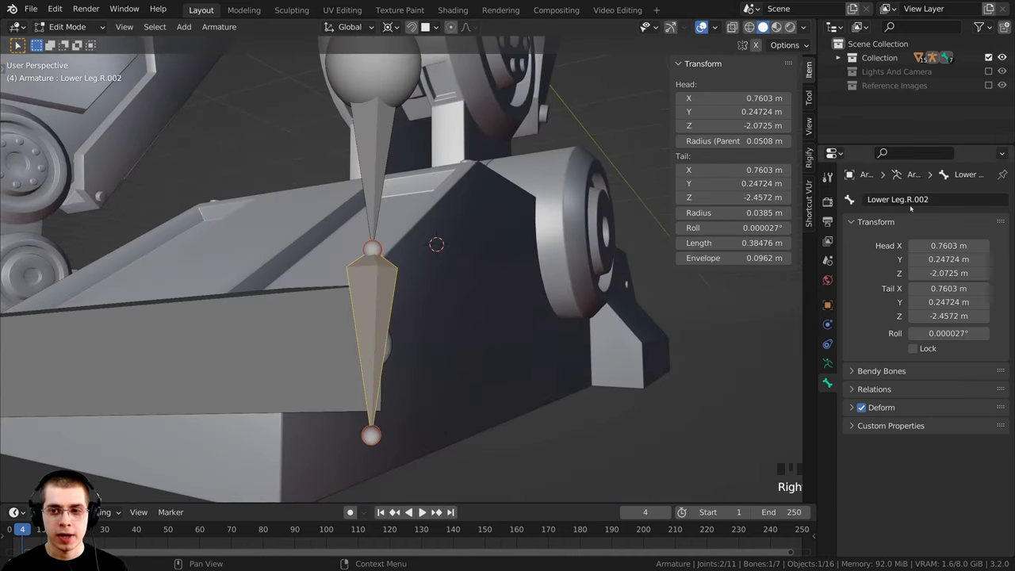
pyautogui.press('F2')
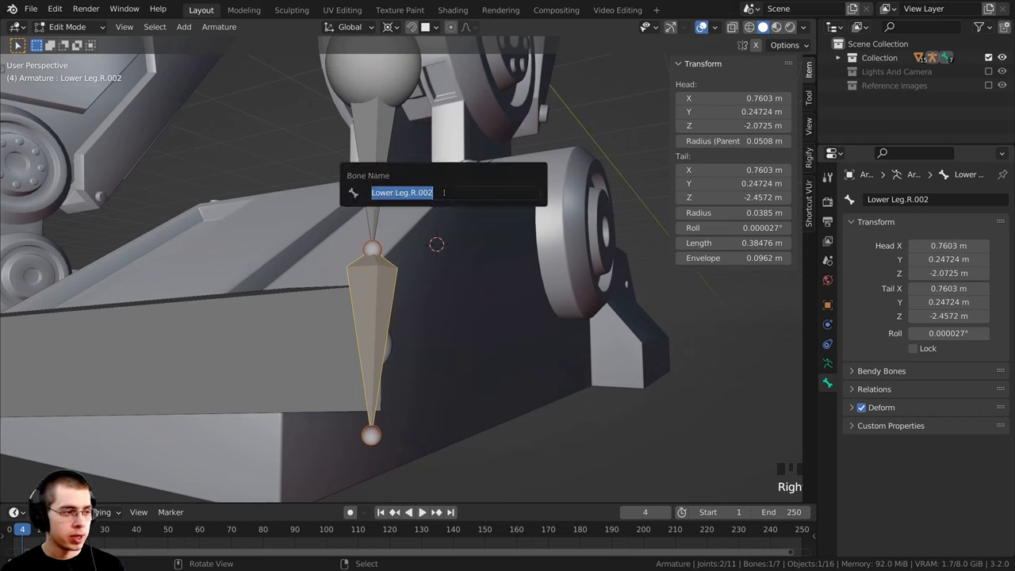
pyautogui.write('Foot')
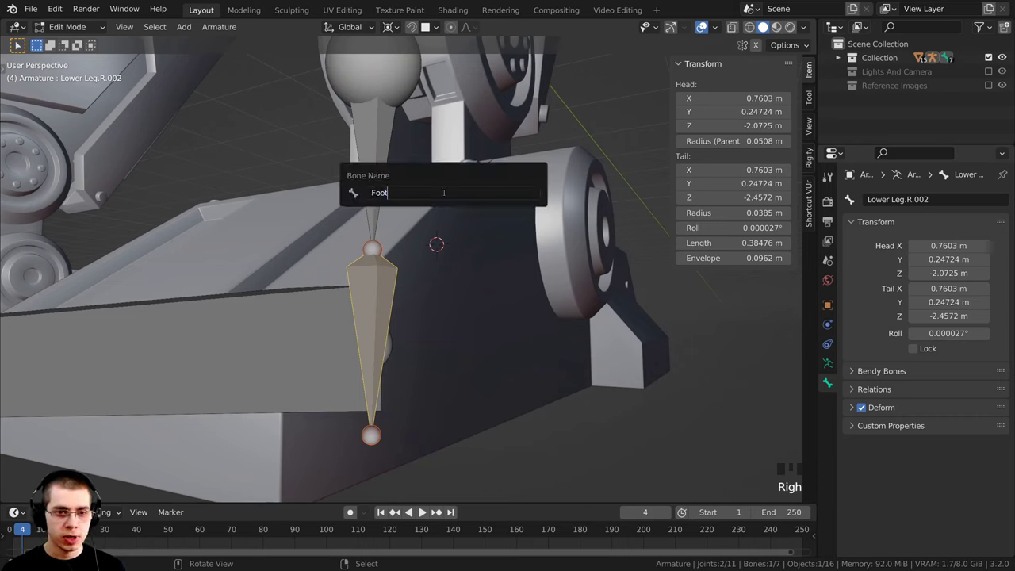
pyautogui.write('.R')
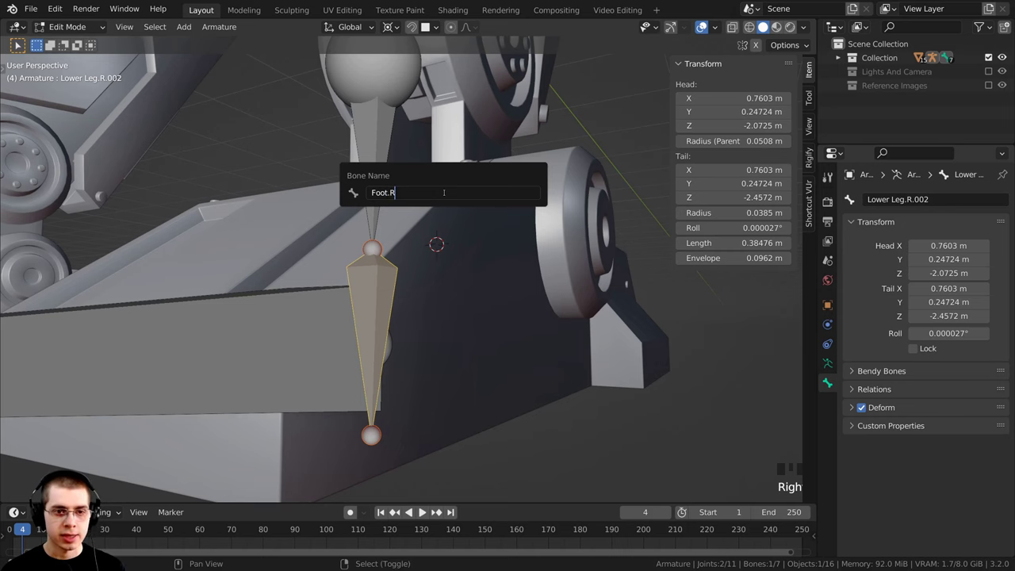
pyautogui.press('Return')
pyautogui.moveTo(433, 192); pyautogui.dragTo(389, 204, button='middle')
pyautogui.scroll(2, 420, 240)
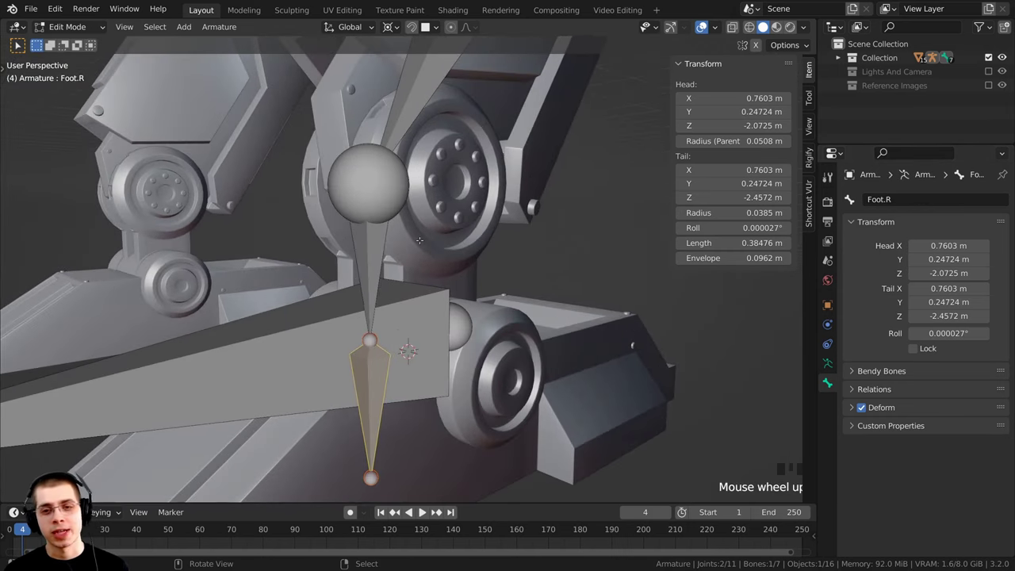
pyautogui.scroll(-2, 358, 235)
pyautogui.moveTo(358, 235); pyautogui.dragTo(368, 227, button='middle')
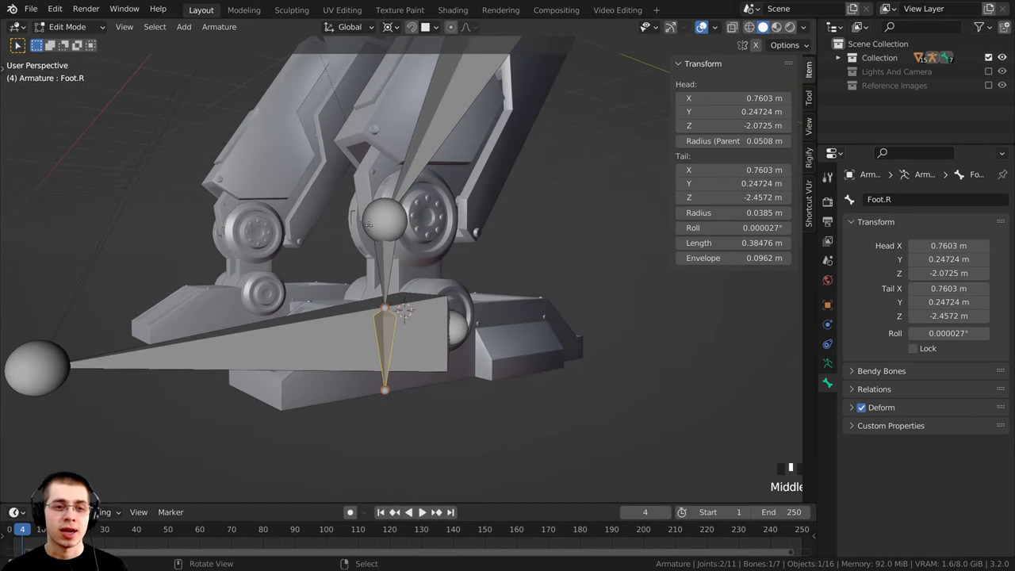
pyautogui.rightClick(394, 260)
pyautogui.scroll(-4, 440, 252)
pyautogui.scroll(-2, 382, 256)
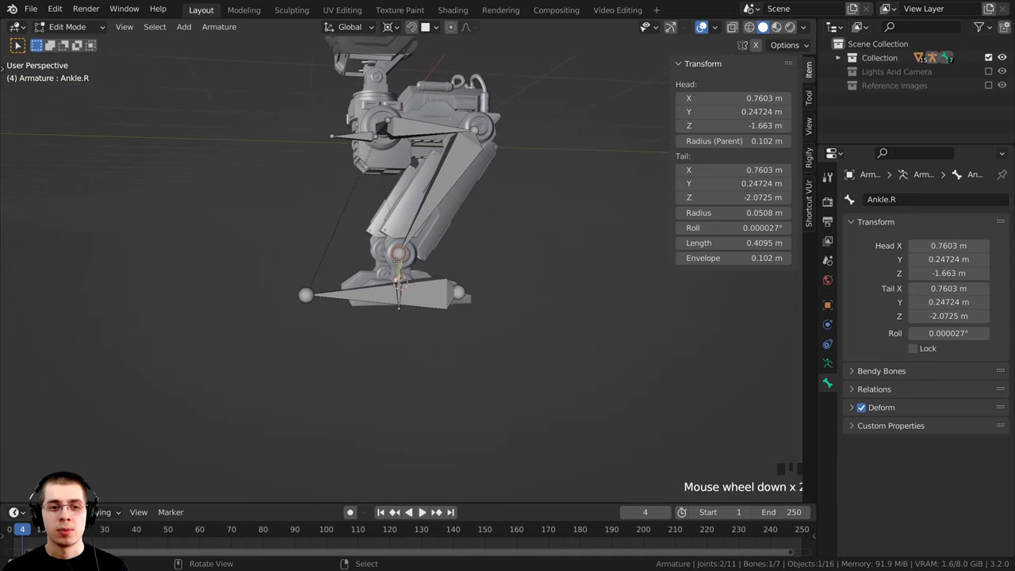
pyautogui.press('g')
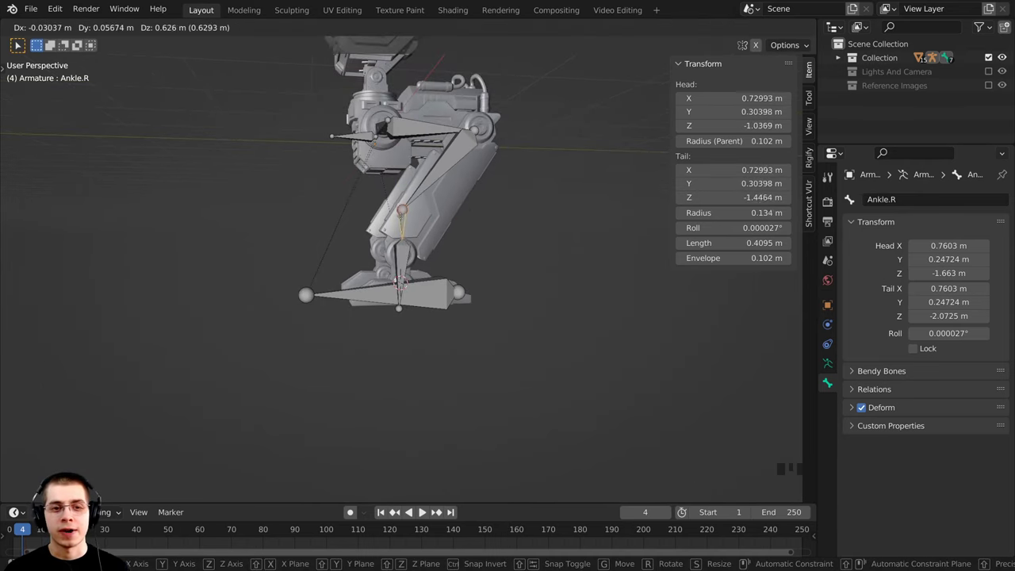
pyautogui.rightClick(400, 216)
pyautogui.scroll(6, 384, 215)
pyautogui.moveTo(384, 215); pyautogui.dragTo(409, 236, button='middle')
pyautogui.scroll(2, 389, 254)
# Step: Duplicate the Ankle.R bone in place, leaving the copy exactly at the original's position
pyautogui.rightClick(379, 268)
pyautogui.moveTo(357, 265); pyautogui.dragTo(375, 246, button='middle')
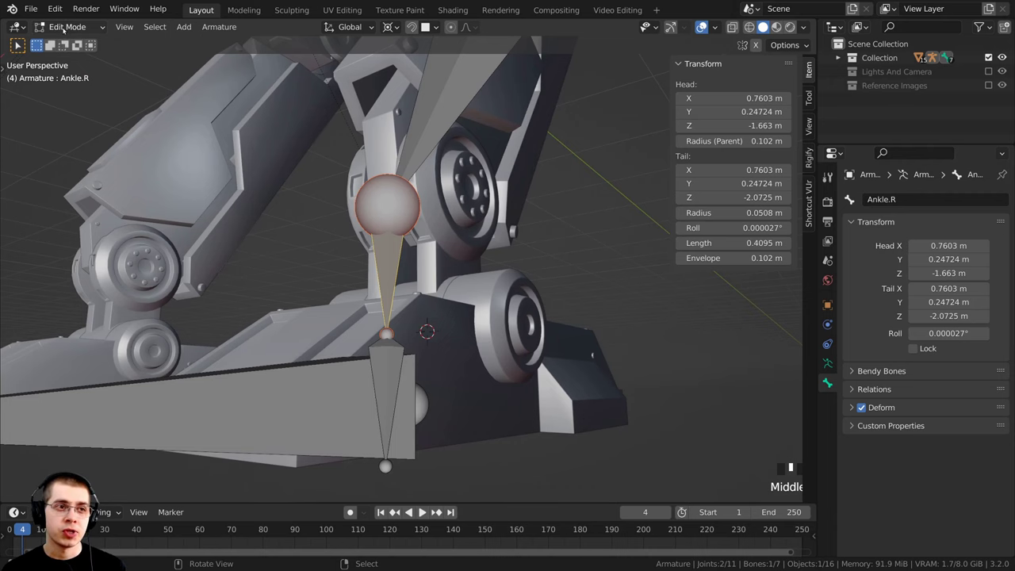
pyautogui.moveTo(385, 259); pyautogui.dragTo(349, 272, button='middle')
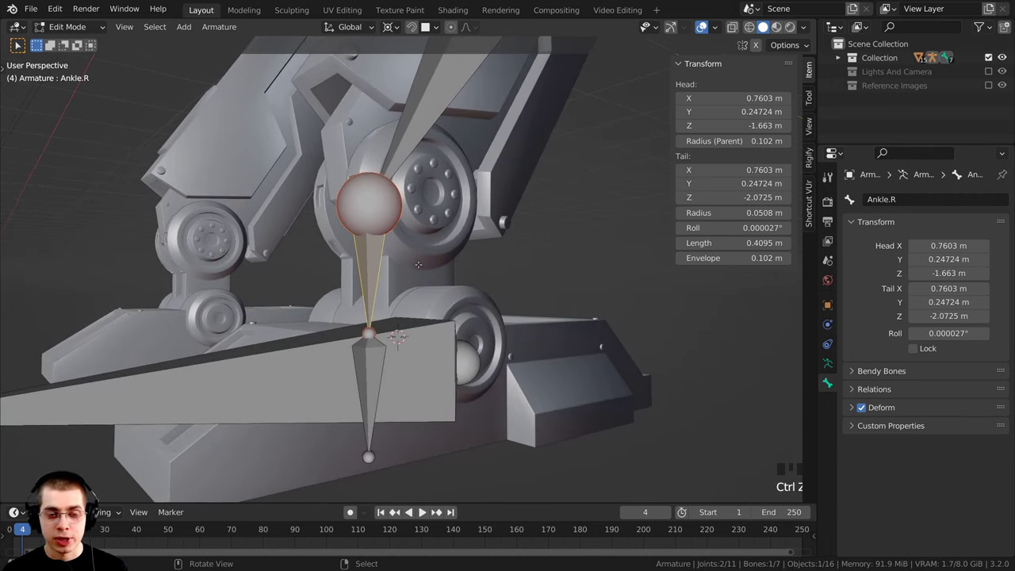
pyautogui.hotkey('shift', 'd')
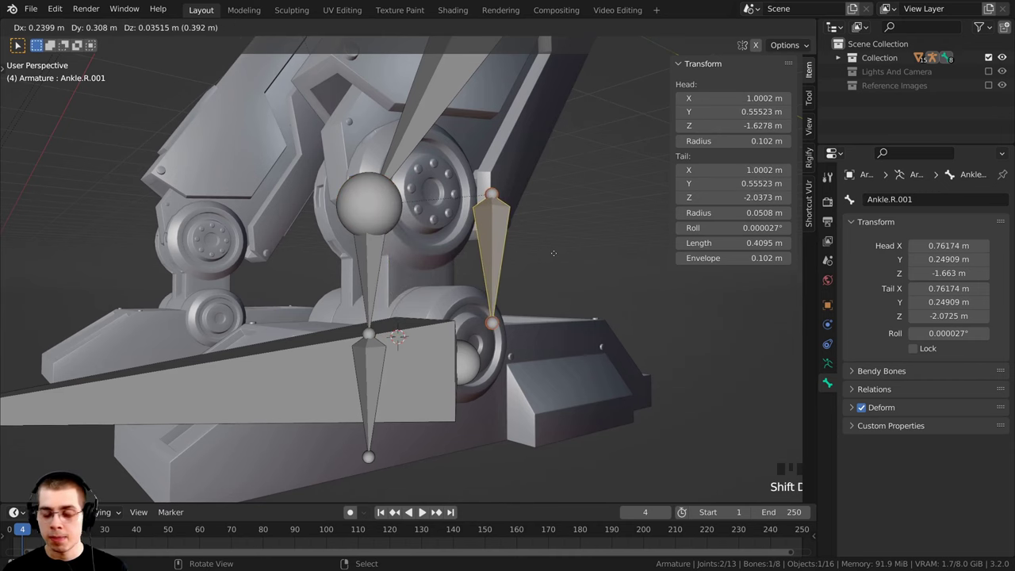
pyautogui.press('Escape')
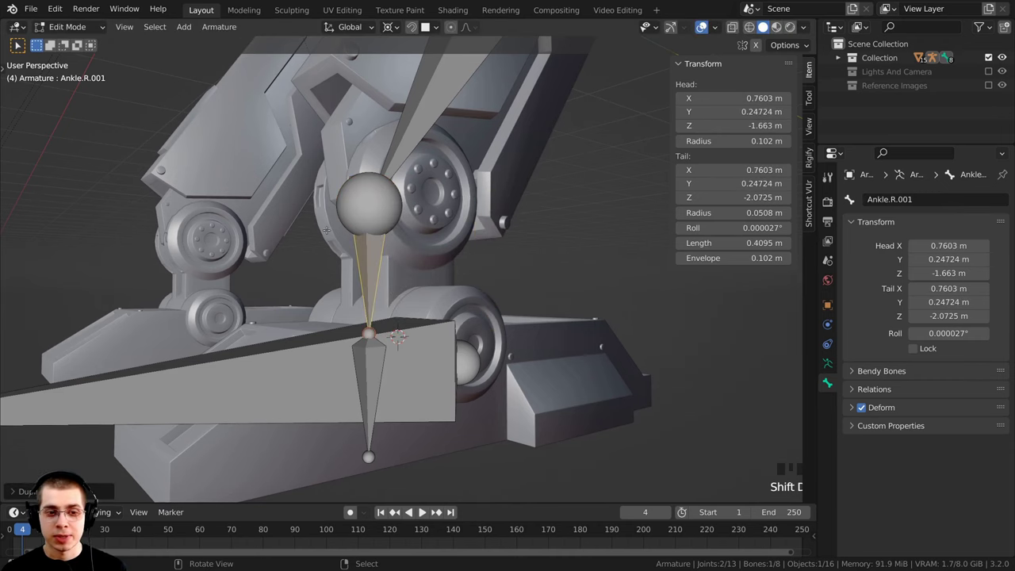
# Step: Rename the duplicated ankle bone as Foot IK.R
pyautogui.scroll(2, 326, 230)
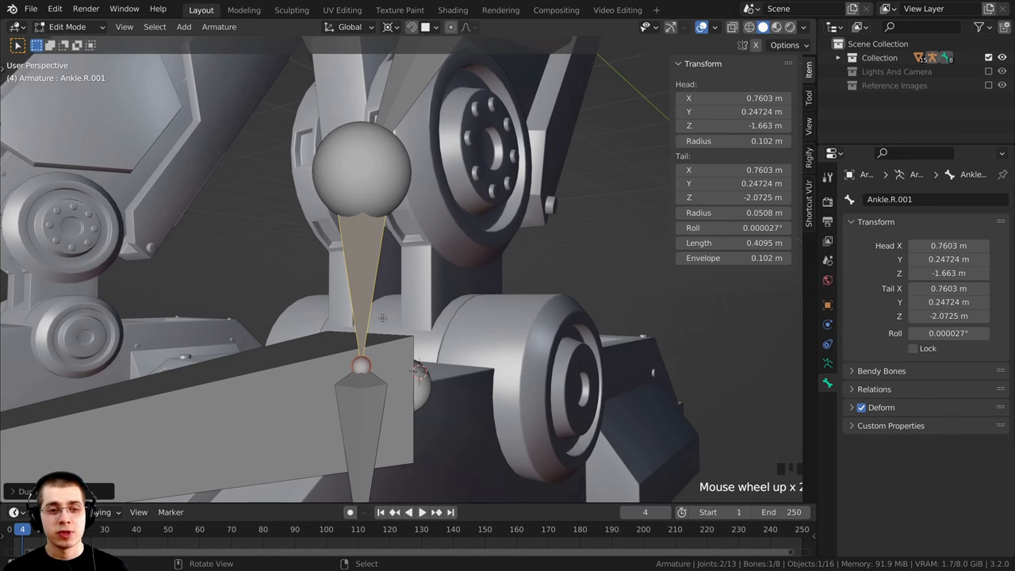
pyautogui.moveTo(395, 311); pyautogui.dragTo(456, 194, button='middle')
pyautogui.scroll(-1, 456, 194)
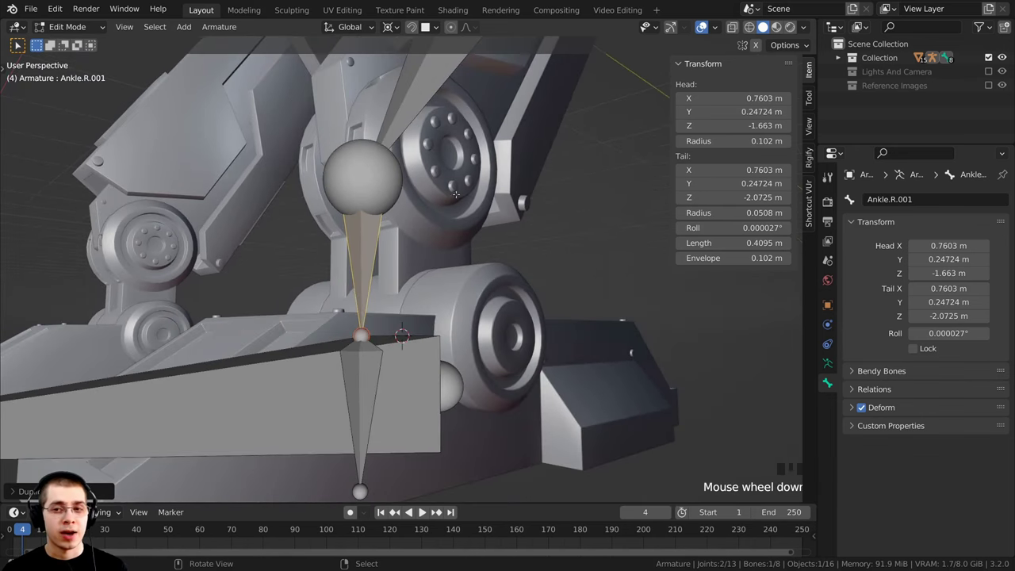
pyautogui.click(889, 199)
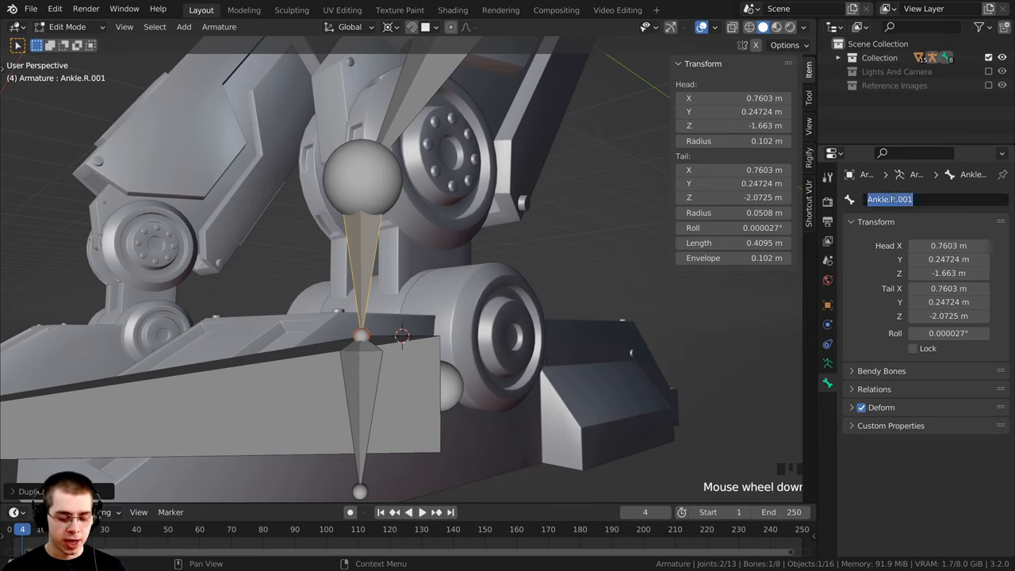
pyautogui.write('Foo')
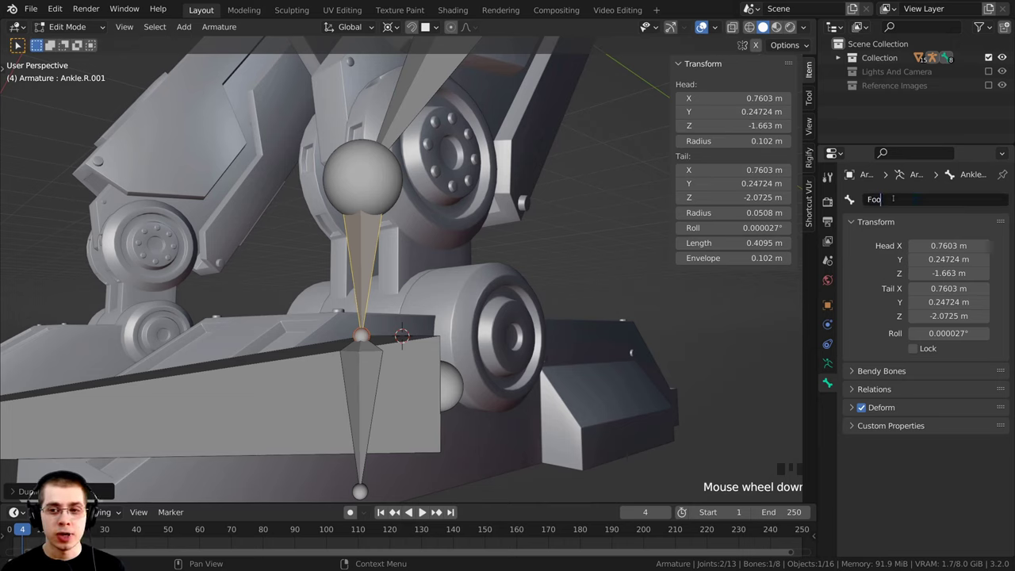
pyautogui.write('t')
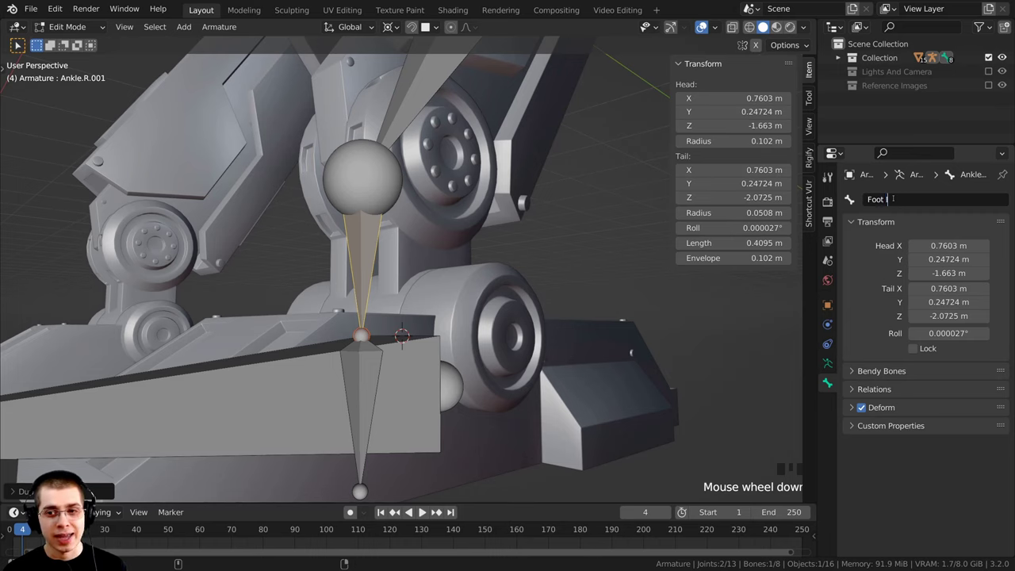
pyautogui.write(' IK')
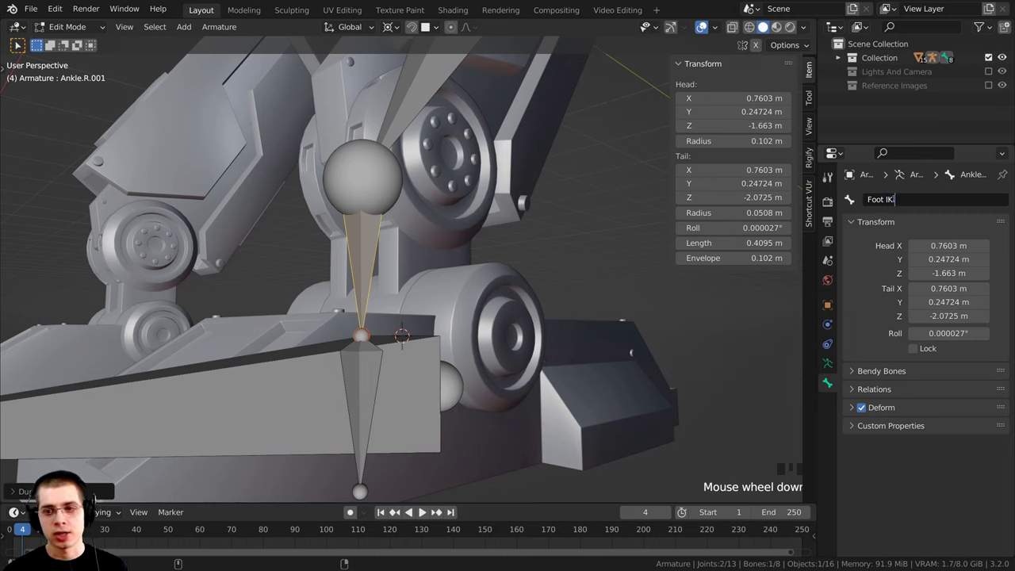
pyautogui.write('.R')
pyautogui.press('Return')
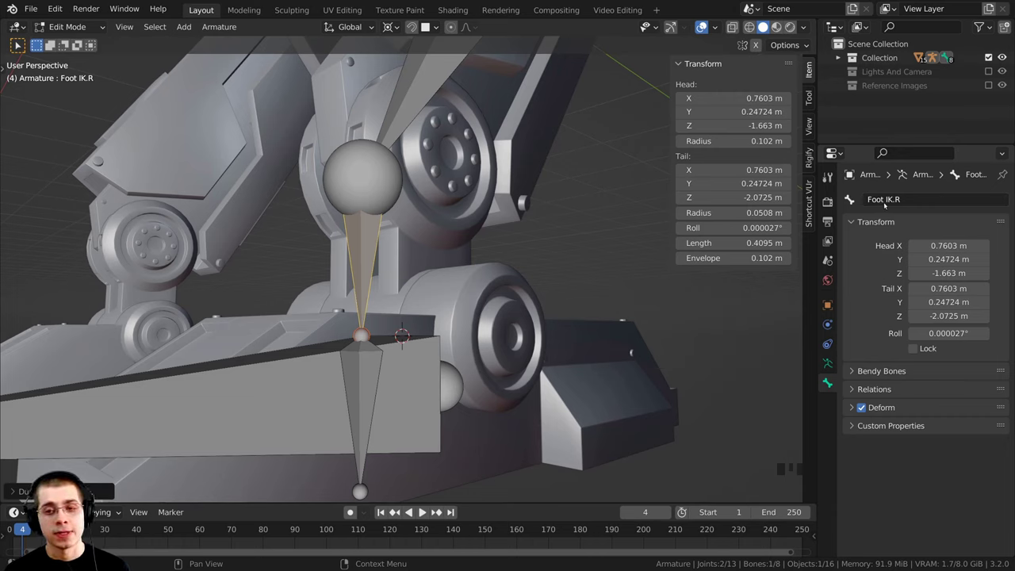
pyautogui.click(899, 200)
pyautogui.click(906, 200)
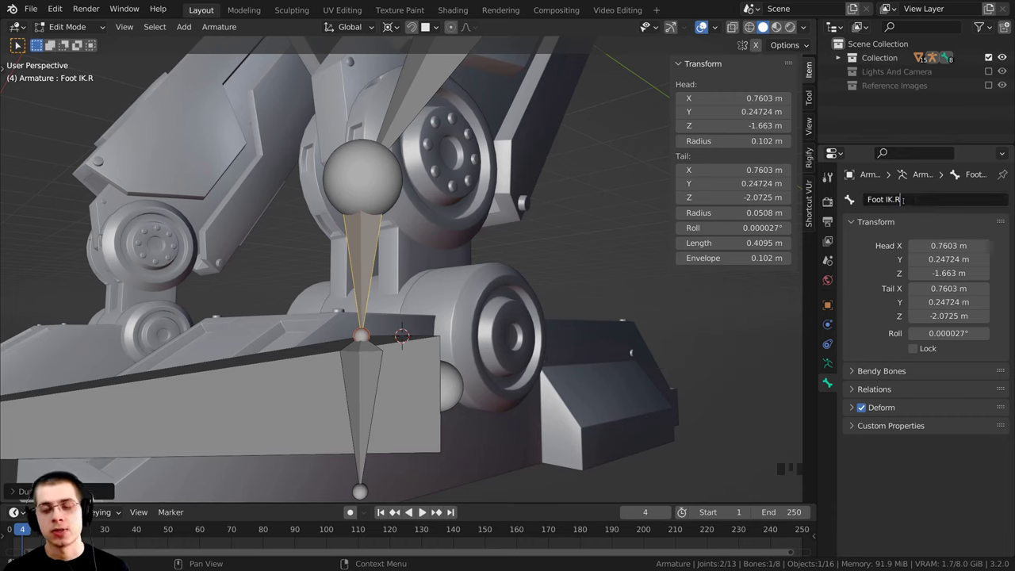
pyautogui.moveTo(894, 200); pyautogui.dragTo(911, 202)
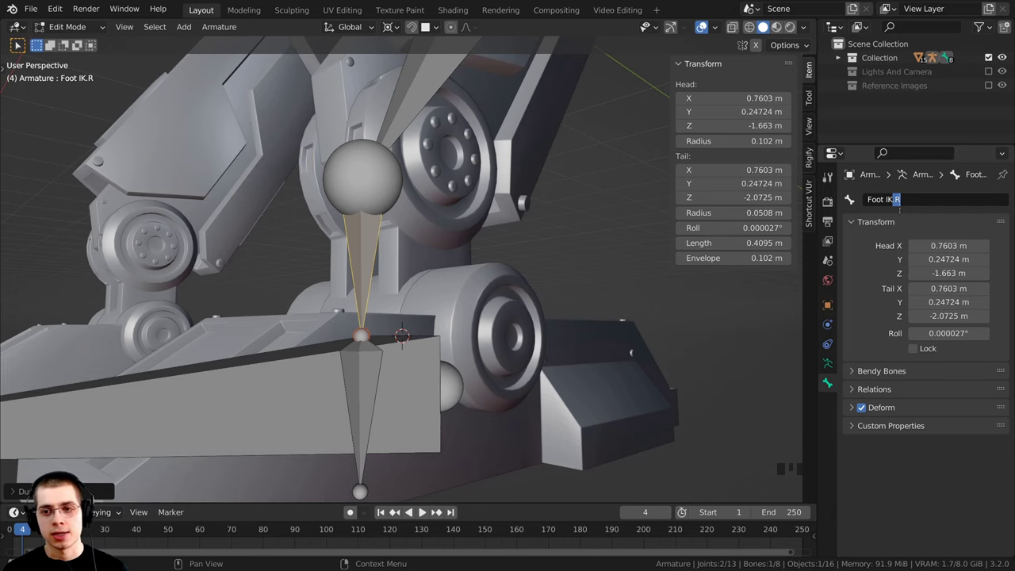
pyautogui.press('Return')
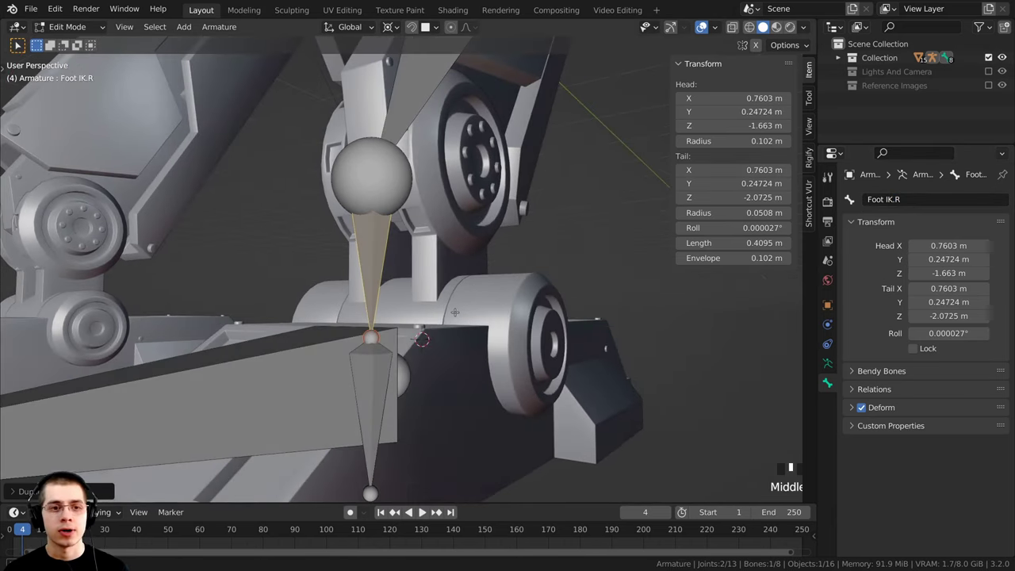
pyautogui.moveTo(425, 305); pyautogui.dragTo(422, 274, button='middle')
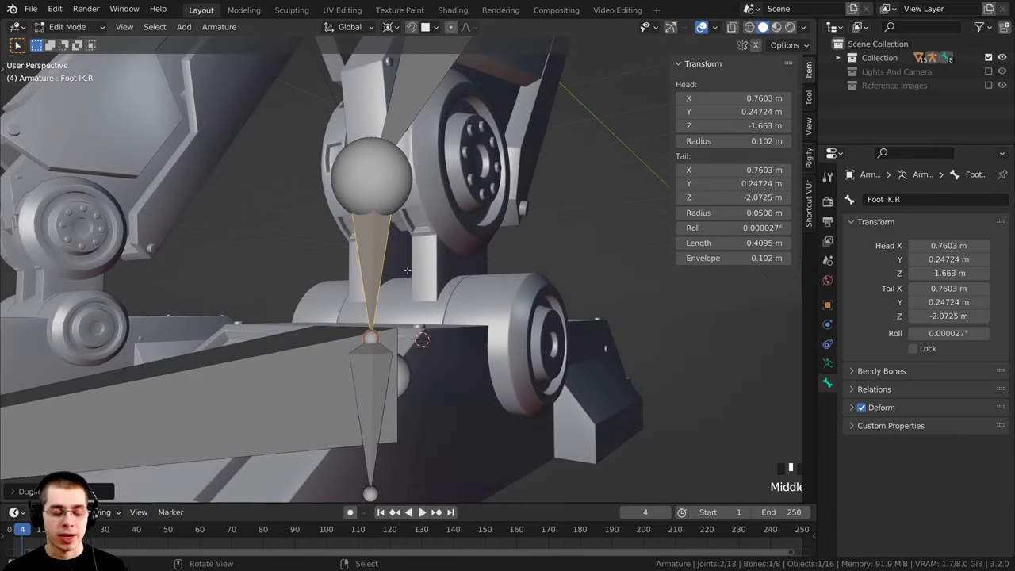
pyautogui.hotkey('shift', 'd')
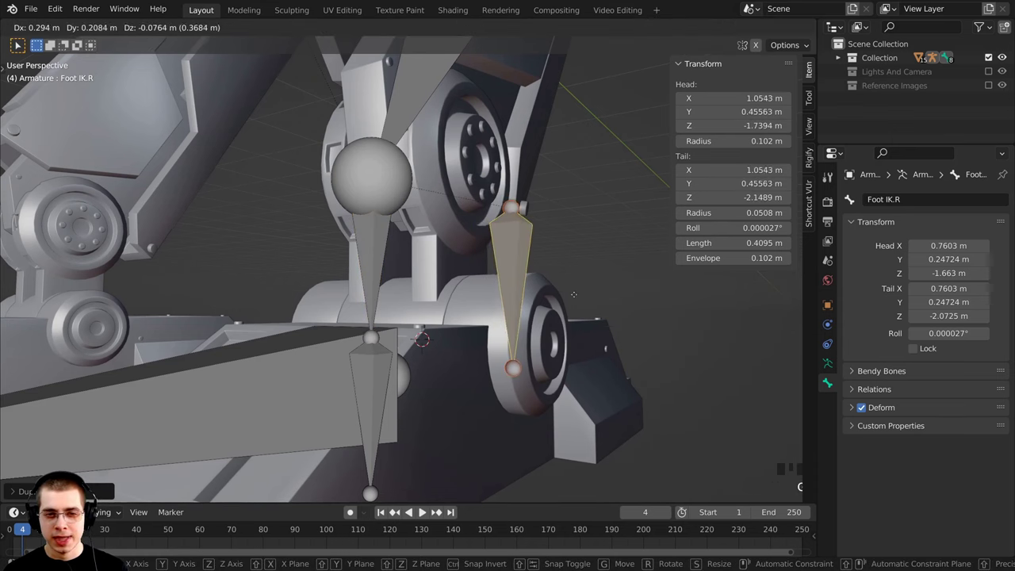
pyautogui.press('Escape')
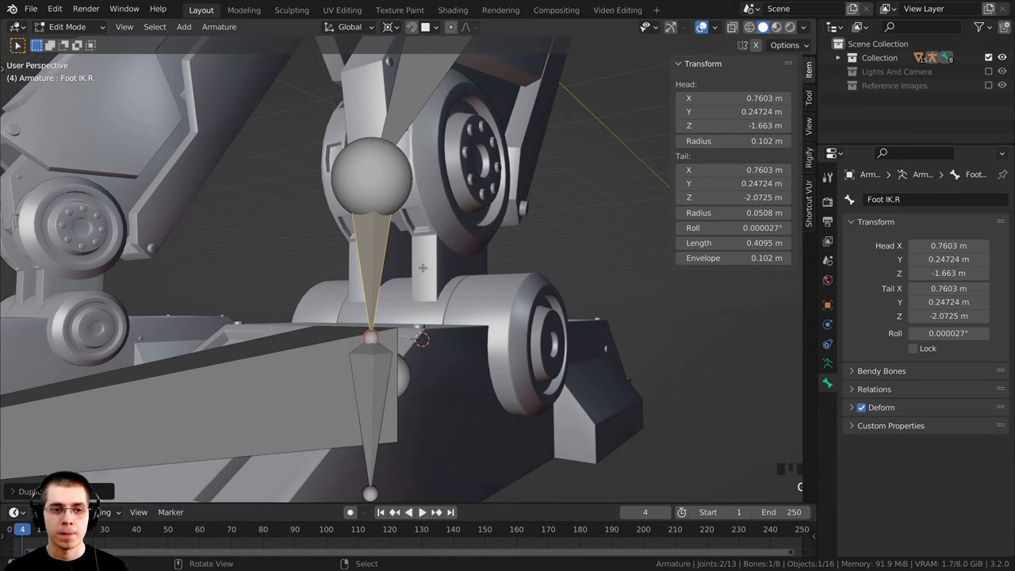
# Step: Clear the parent of the Foot IK.R bone and test moving it freely, leaving it at its original position
pyautogui.moveTo(409, 258); pyautogui.dragTo(417, 257, button='middle')
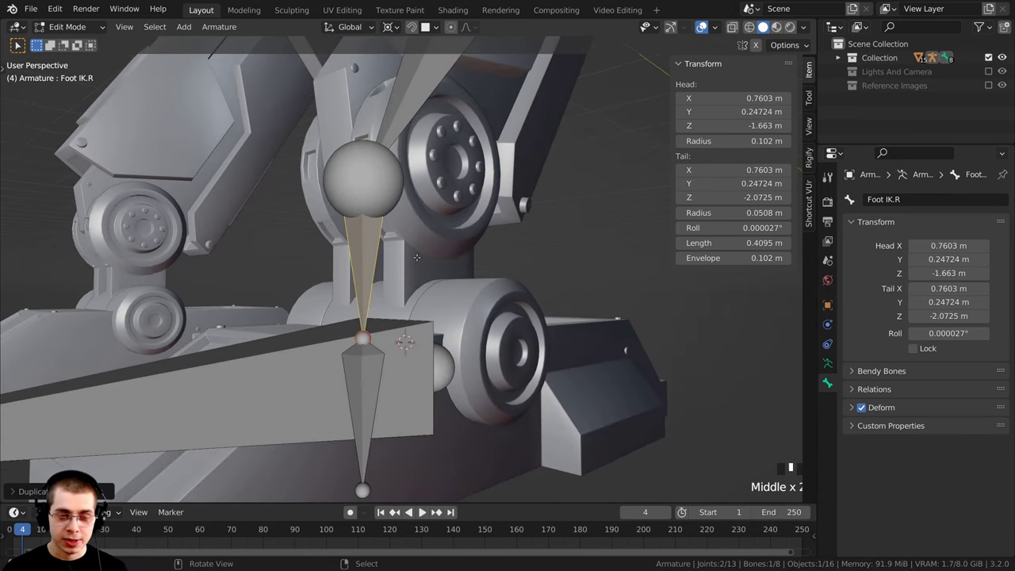
pyautogui.hotkey('alt', 'p')
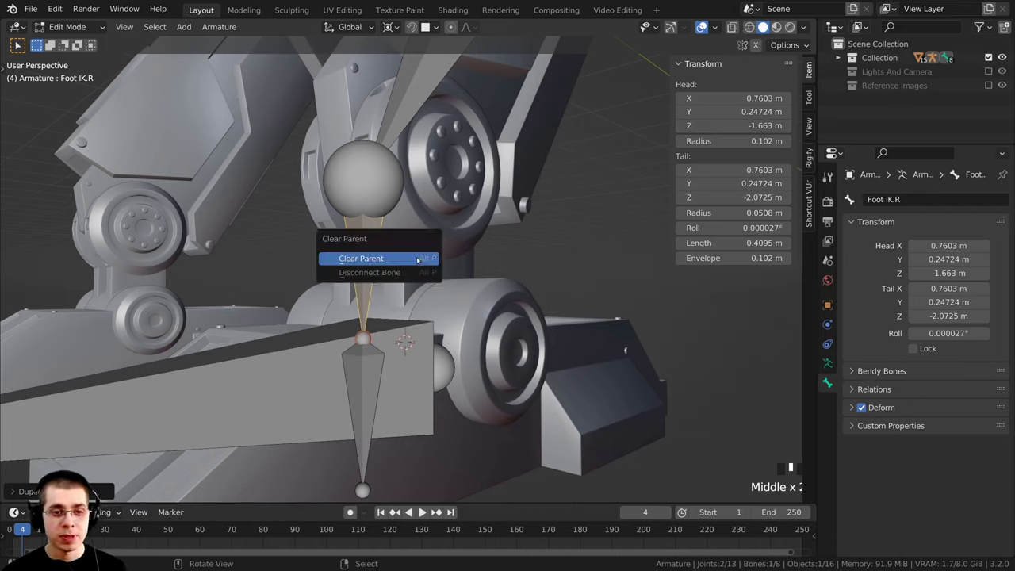
pyautogui.click(380, 259)
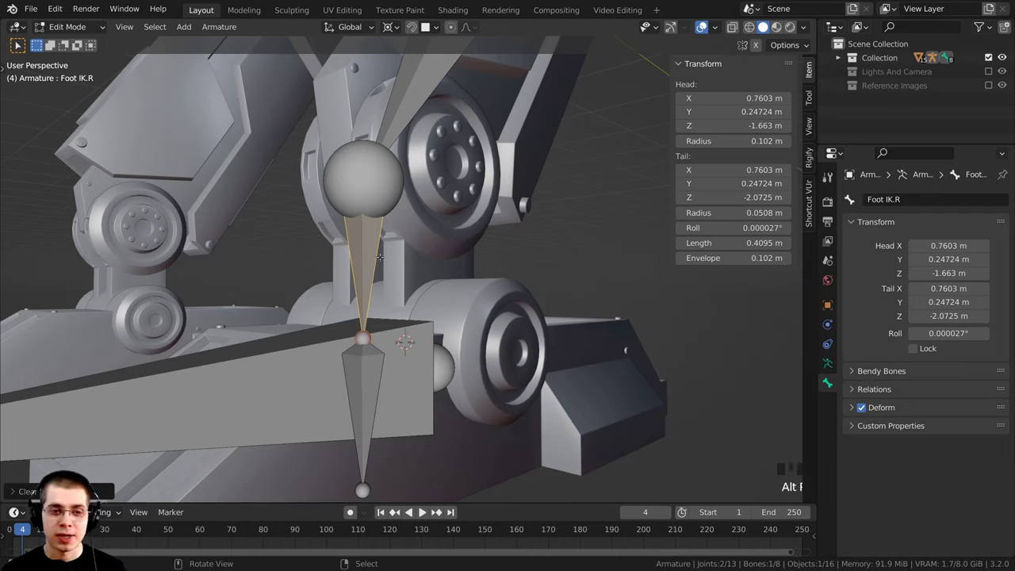
pyautogui.press('g')
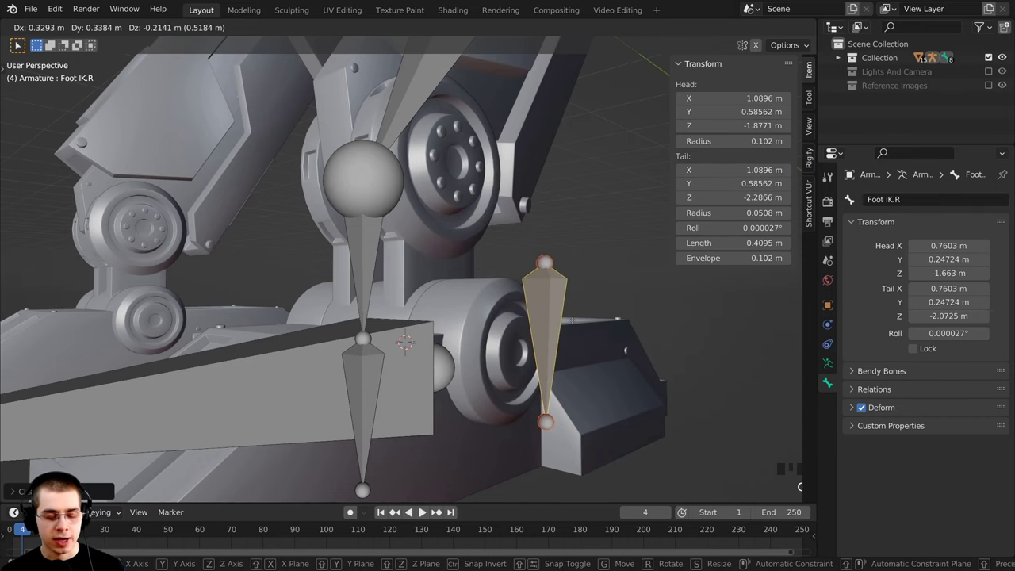
pyautogui.rightClick(573, 319)
pyautogui.keyDown('shift'); pyautogui.moveTo(555, 318); pyautogui.dragTo(489, 182, button='middle'); pyautogui.keyUp('shift')
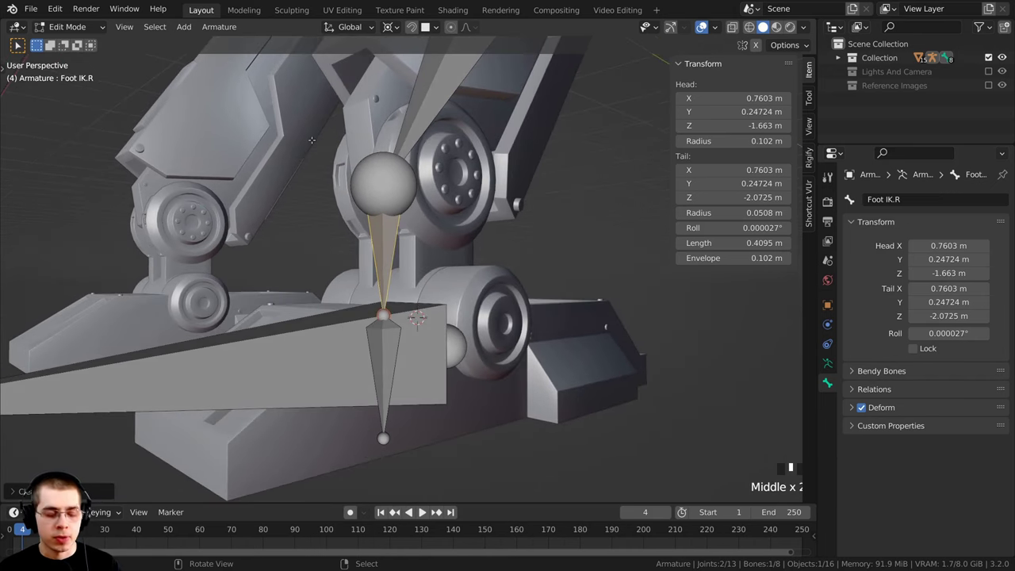
# Step: Switch the armature to Pose Mode and select the Ankle.R bone
pyautogui.hotkey('ctrl', 'Tab')
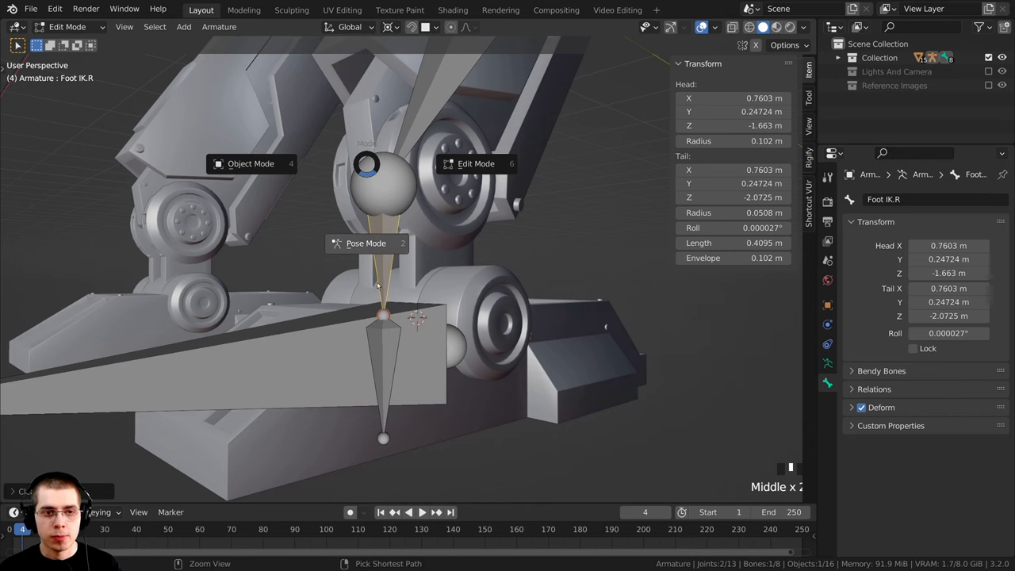
pyautogui.click(365, 244)
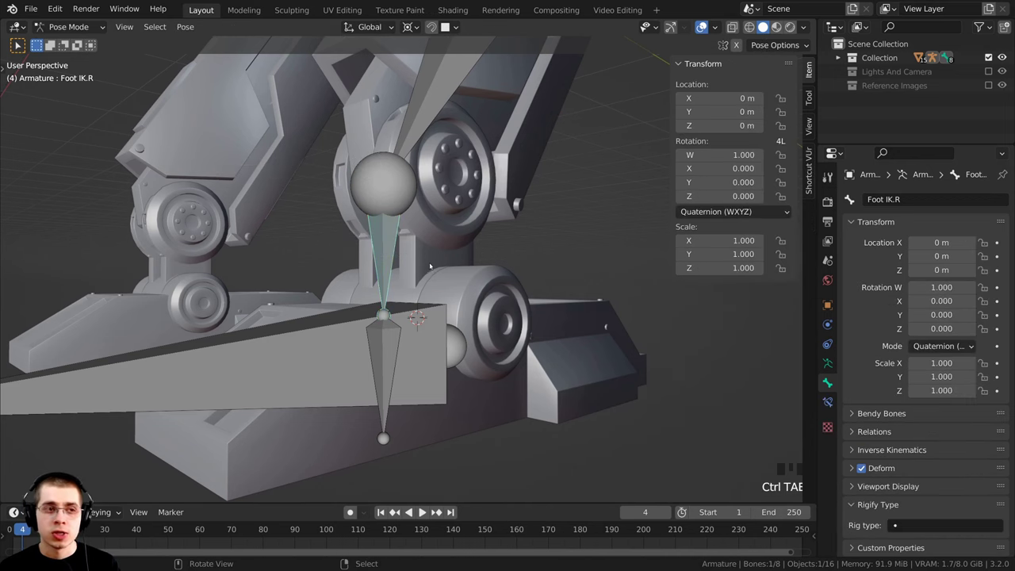
pyautogui.scroll(2, 395, 255)
pyautogui.rightClick(381, 234)
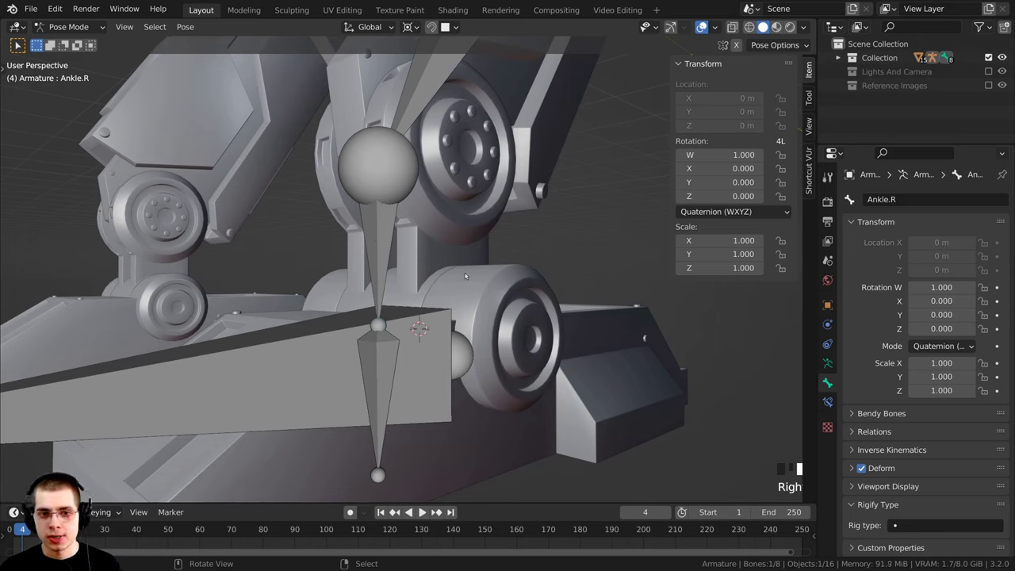
# Step: Try to move the Ankle.R bone in Pose Mode
pyautogui.press('g')
pyautogui.rightClick(517, 216)
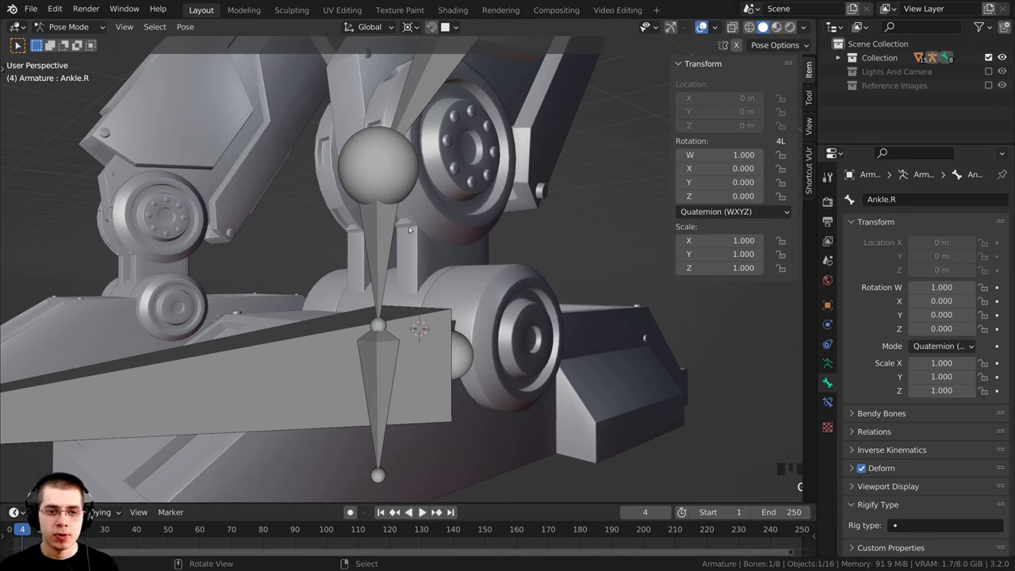
pyautogui.press('g')
pyautogui.press('g')
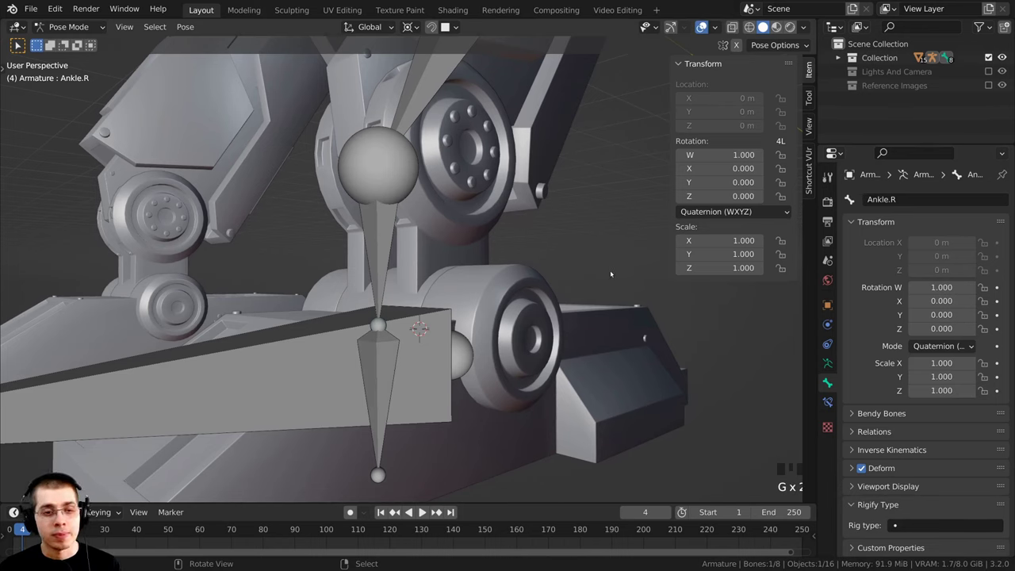
# Step: Add an Inverse Kinematics bone constraint to the Ankle.R bone
pyautogui.click(828, 403)
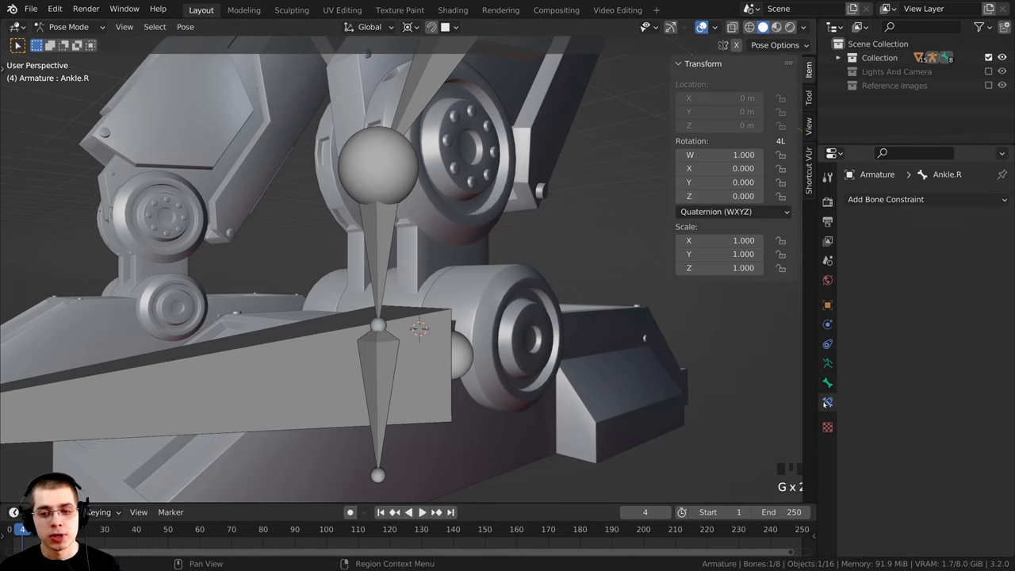
pyautogui.click(74, 27)
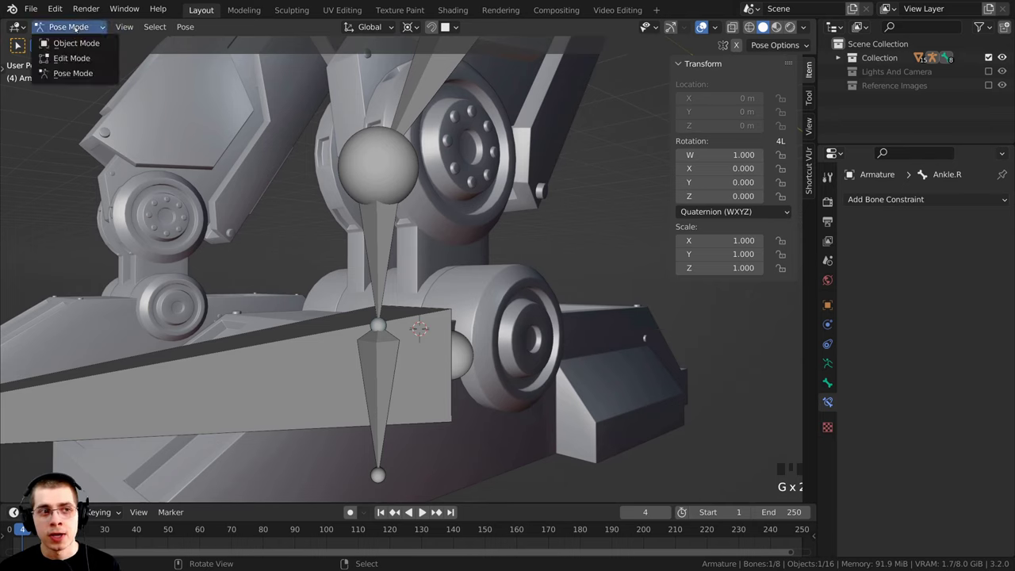
pyautogui.click(906, 199)
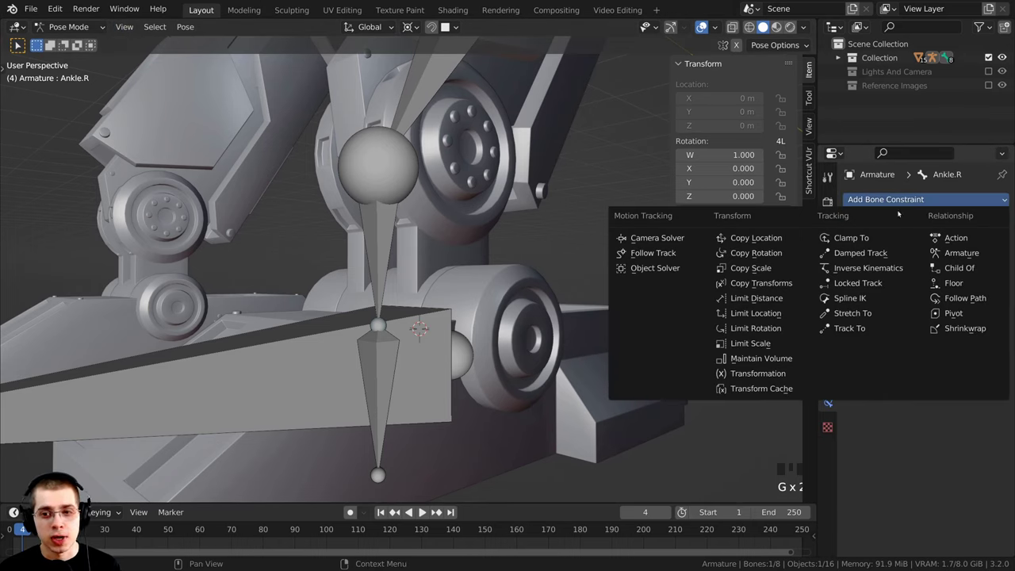
pyautogui.click(875, 269)
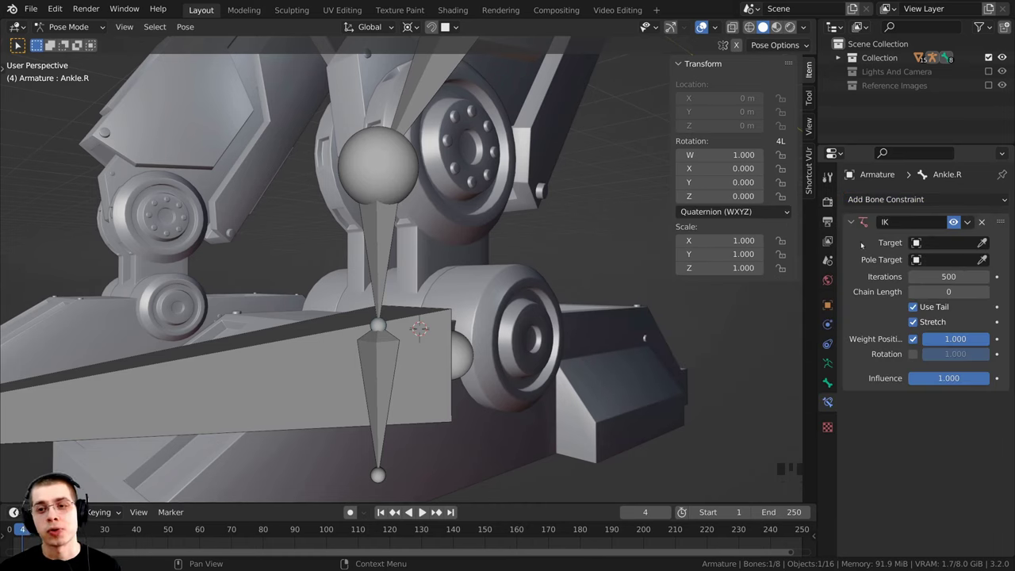
# Step: Widen the properties area and set the IK constraint's target to the Armature object
pyautogui.moveTo(817, 229); pyautogui.dragTo(748, 229)
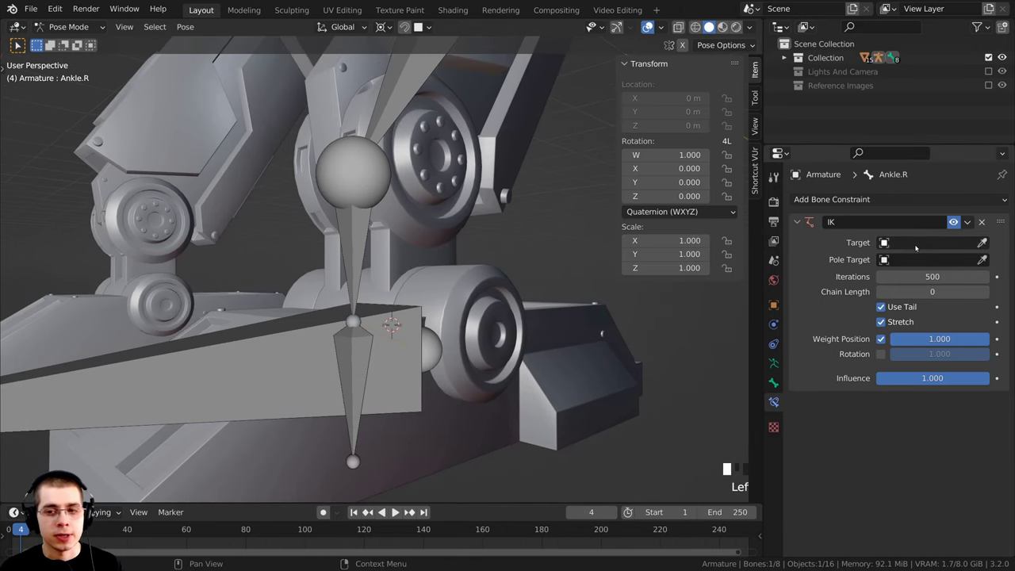
pyautogui.click(916, 245)
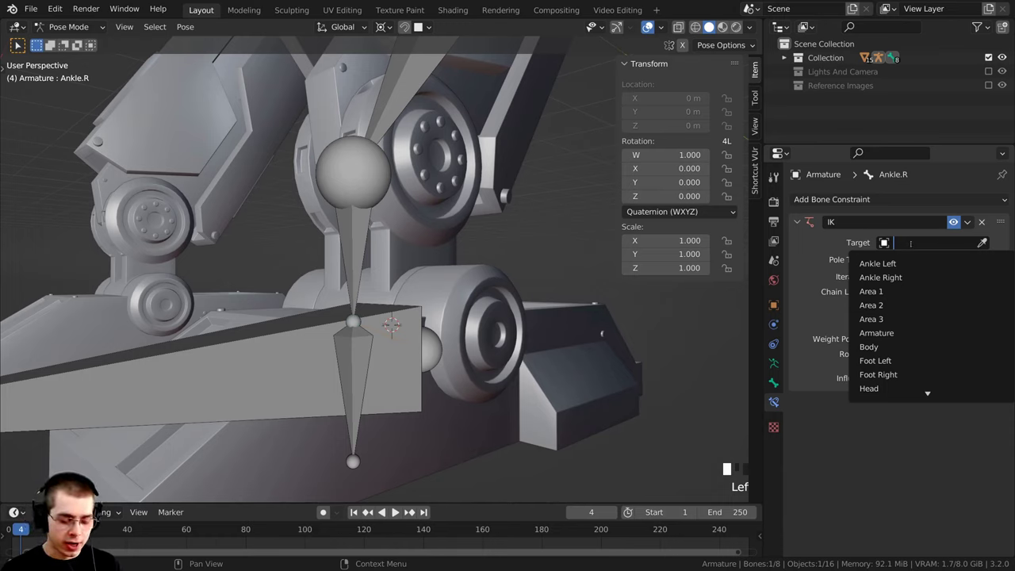
pyautogui.write('ar')
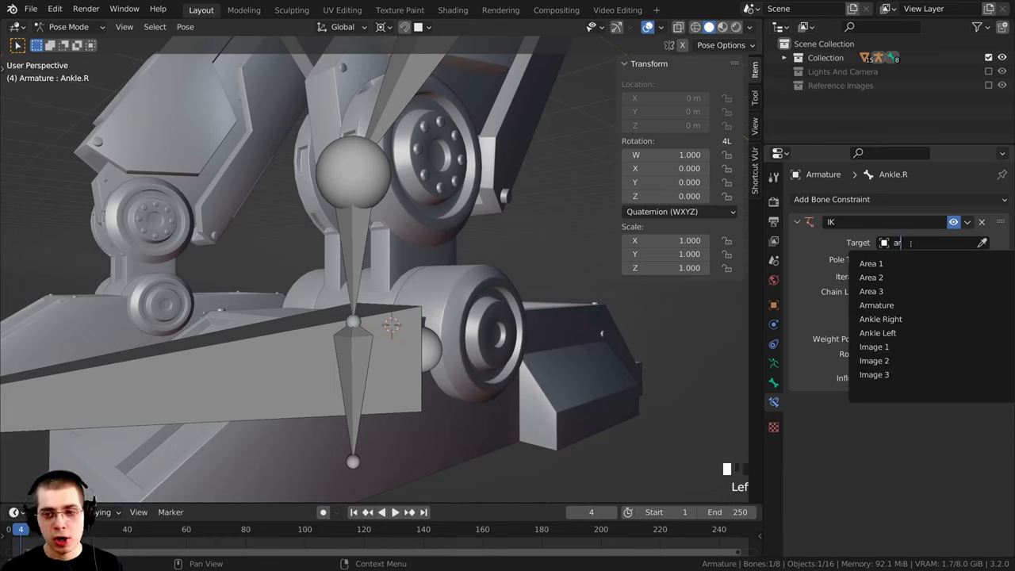
pyautogui.write('ma')
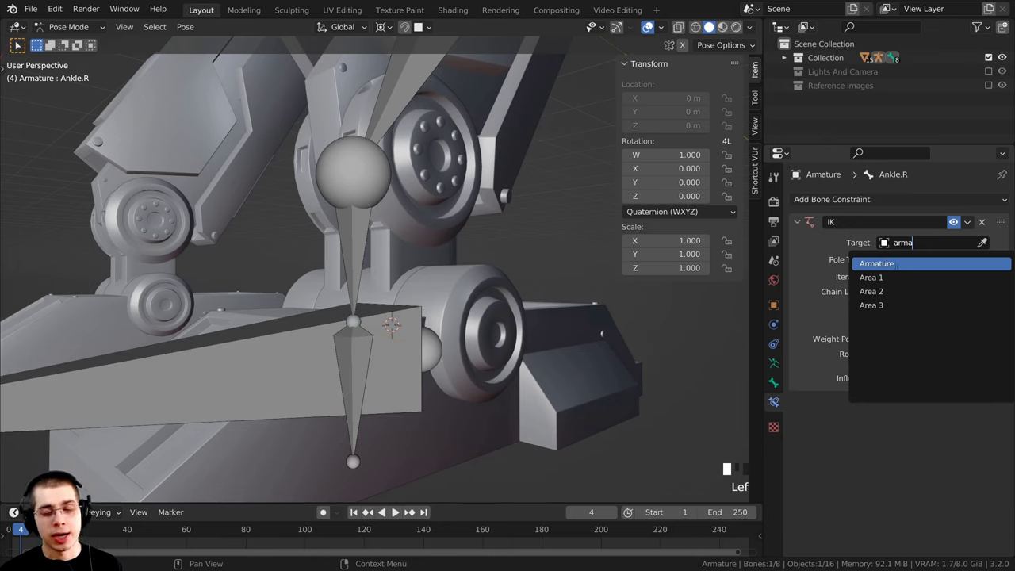
pyautogui.click(883, 263)
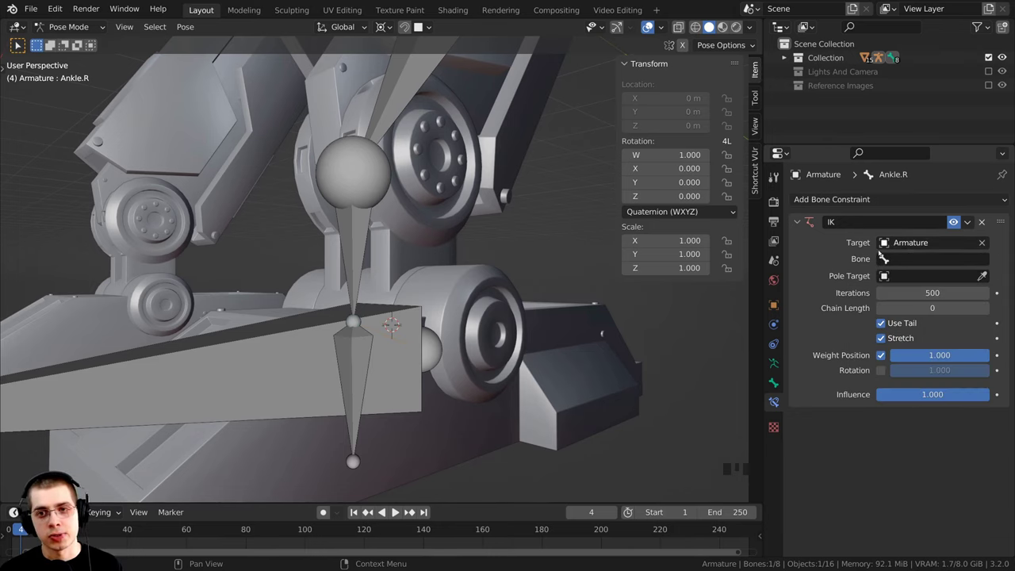
# Step: Set the IK constraint's target bone to Foot IK.R
pyautogui.click(784, 58)
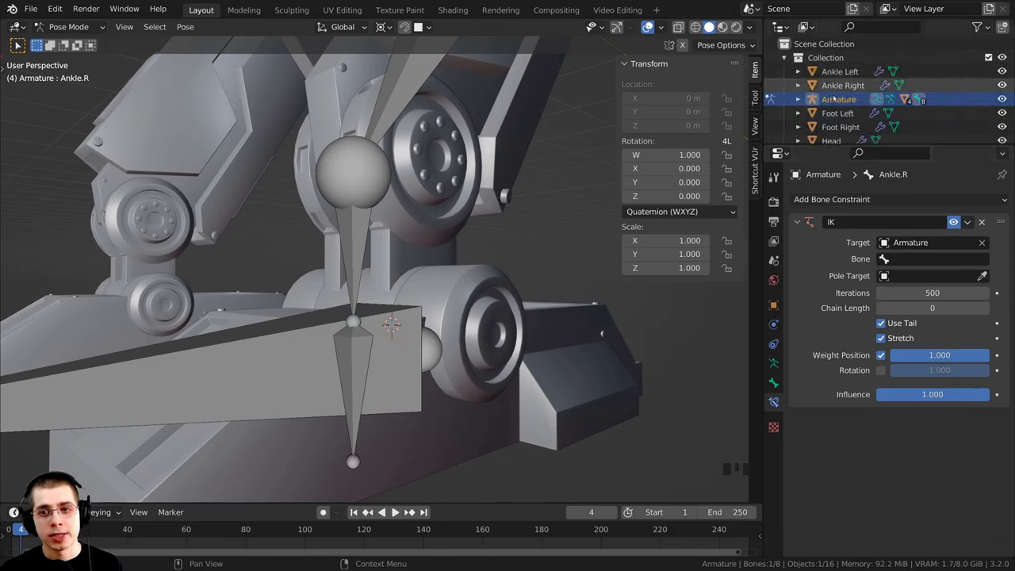
pyautogui.click(784, 57)
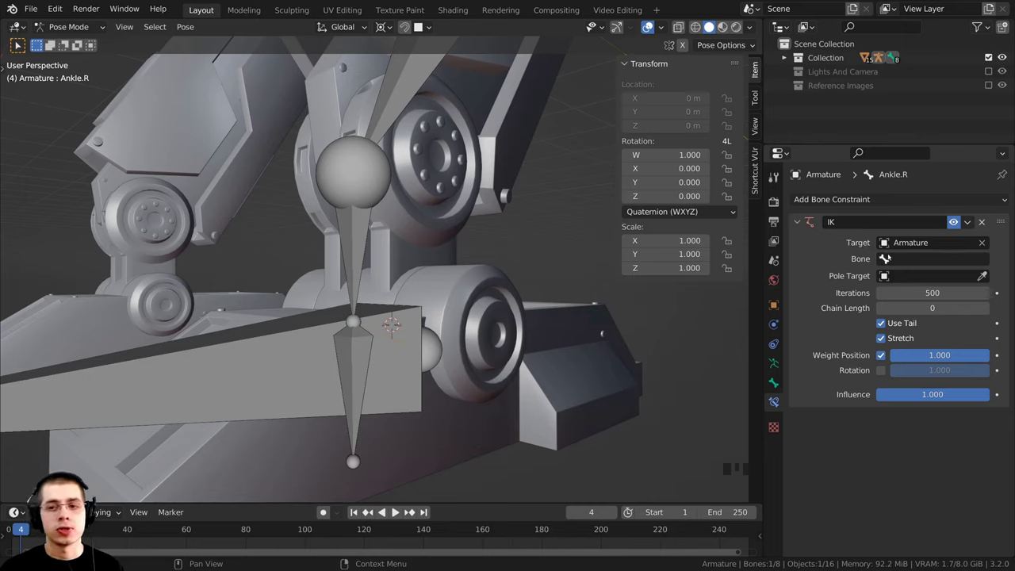
pyautogui.click(900, 259)
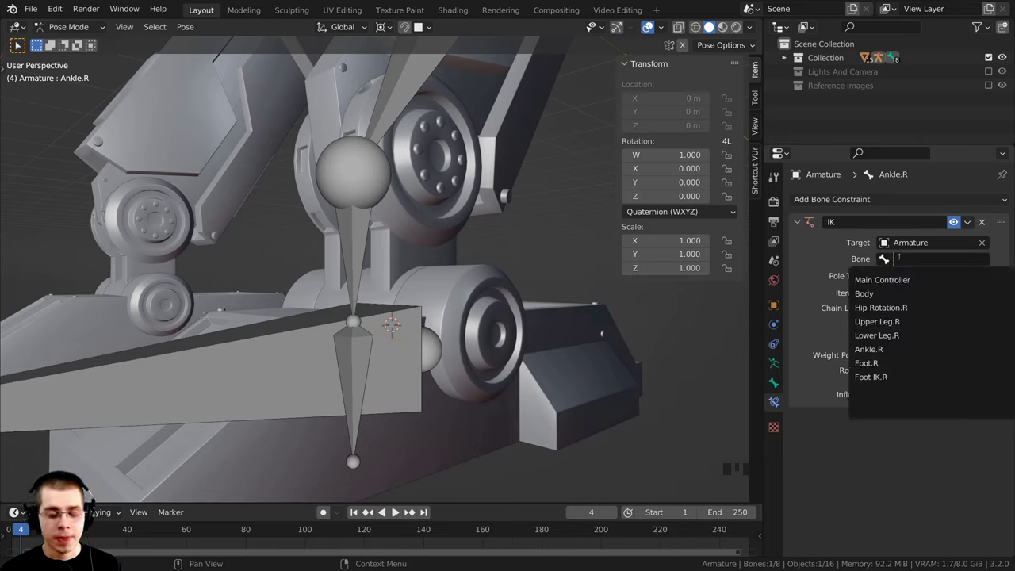
pyautogui.write('IK')
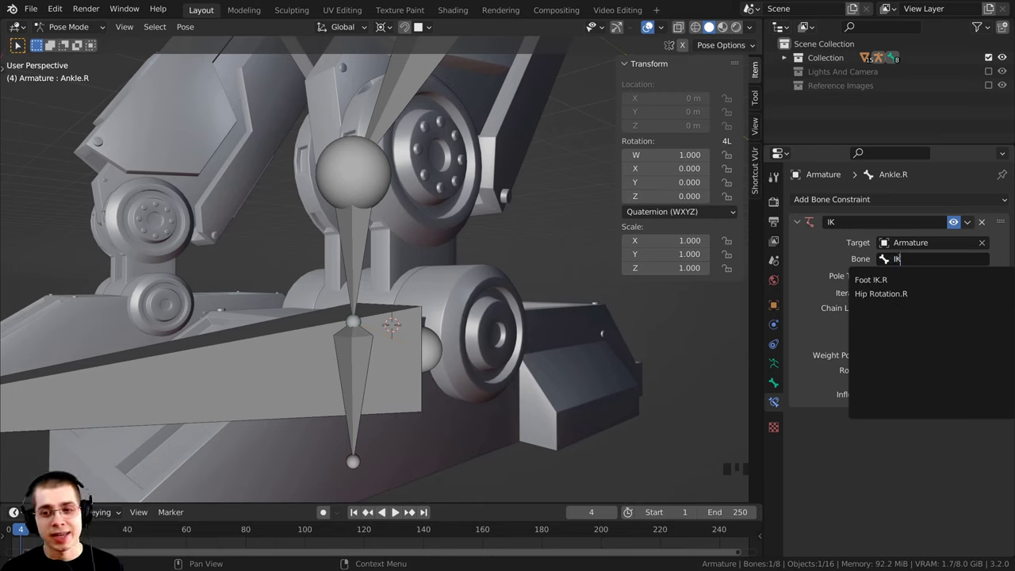
pyautogui.click(893, 280)
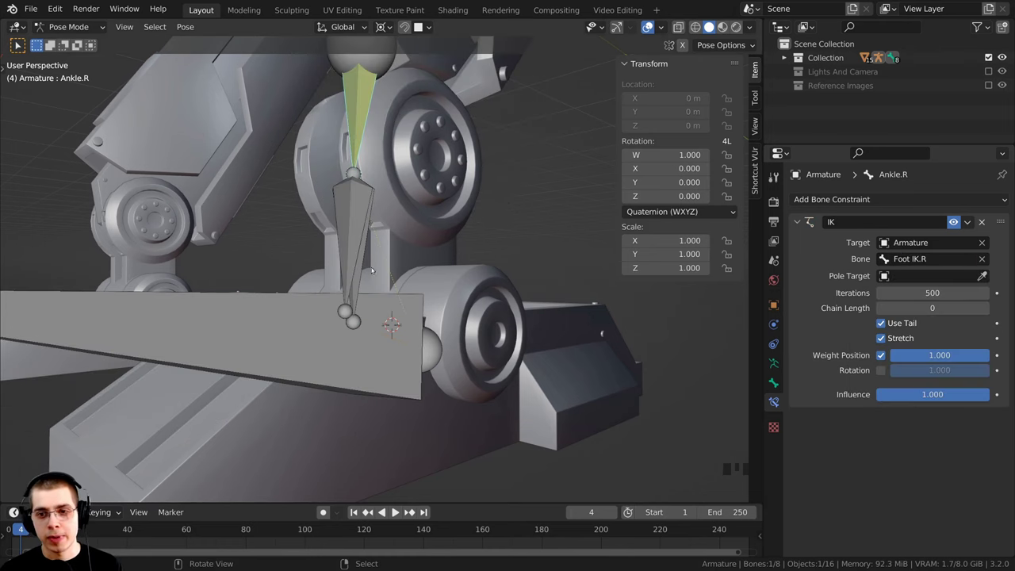
# Step: Disable the Use Tail option on the Ankle.R bone's IK constraint
pyautogui.moveTo(402, 250); pyautogui.dragTo(323, 315, button='middle')
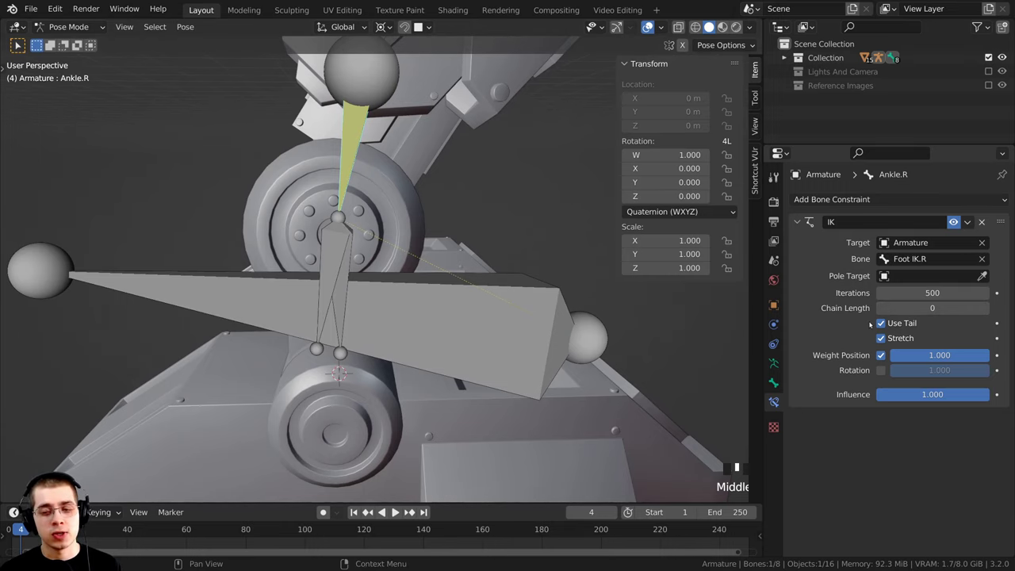
pyautogui.keyDown('shift'); pyautogui.moveTo(494, 257); pyautogui.dragTo(495, 297, button='middle'); pyautogui.keyUp('shift')
pyautogui.scroll(1, 495, 297)
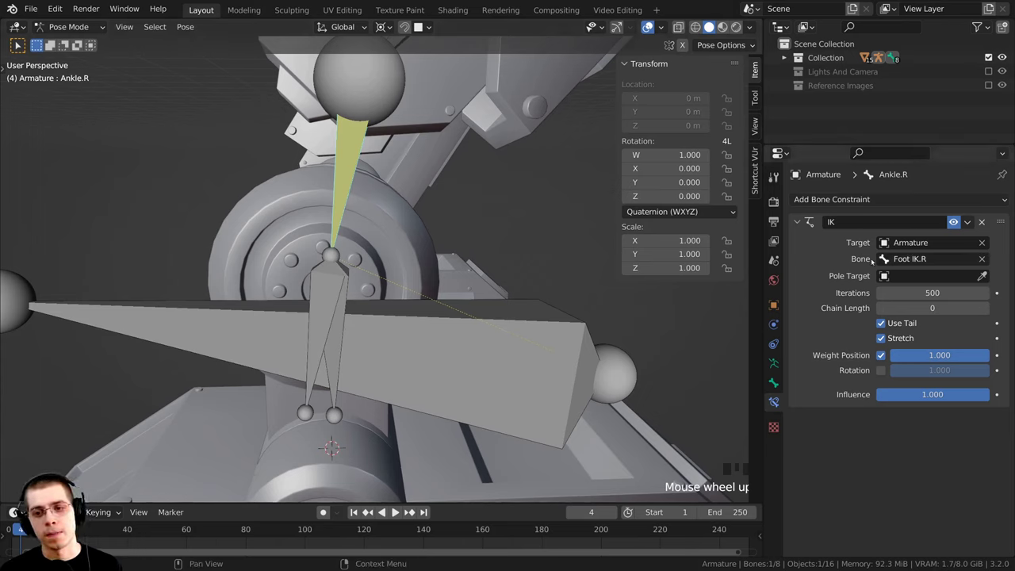
pyautogui.scroll(-1, 383, 193)
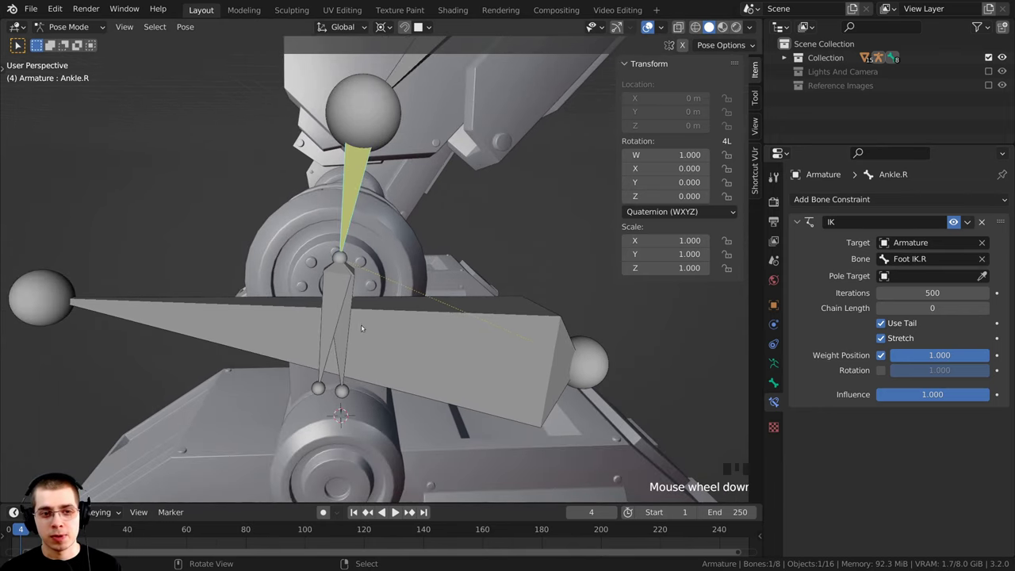
pyautogui.keyDown('shift'); pyautogui.moveTo(350, 153); pyautogui.dragTo(378, 127, button='middle'); pyautogui.keyUp('shift')
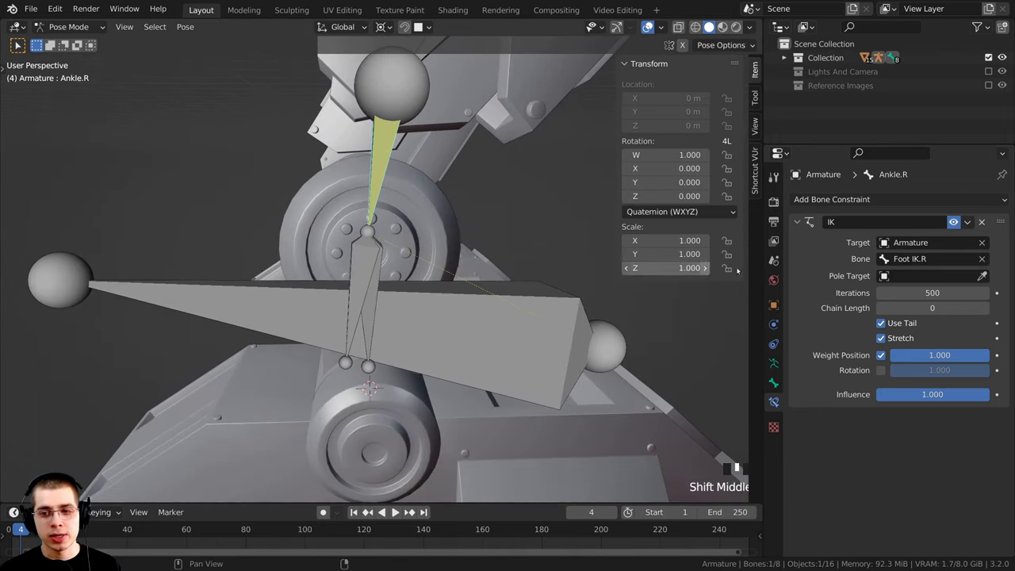
pyautogui.click(880, 324)
# Step: Select the Foot IK.R bone and try moving it to test the leg's IK, cancelling the move
pyautogui.keyDown('shift'); pyautogui.moveTo(350, 377); pyautogui.dragTo(453, 233, button='middle'); pyautogui.keyUp('shift')
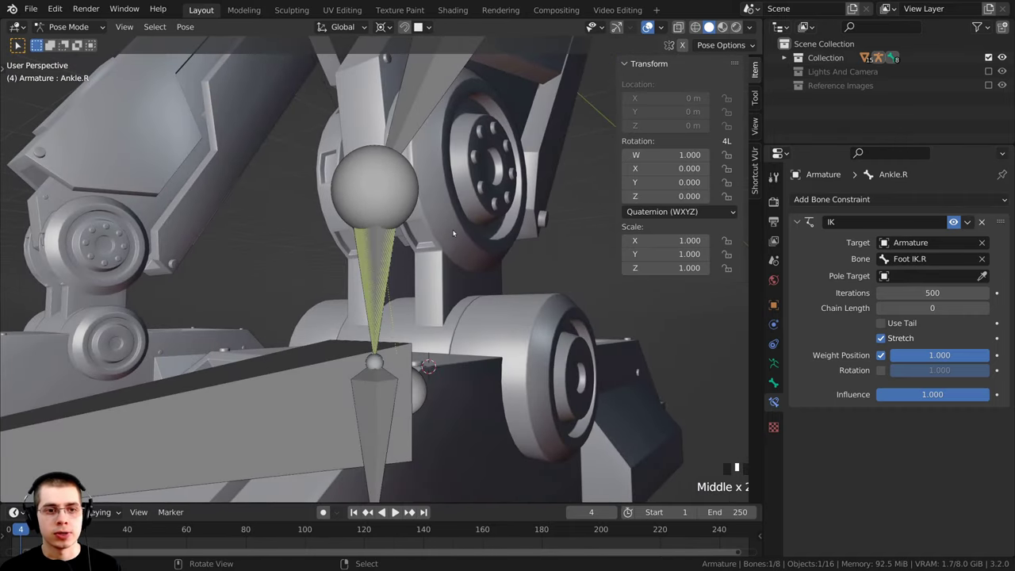
pyautogui.scroll(-2, 377, 313)
pyautogui.rightClick(376, 312)
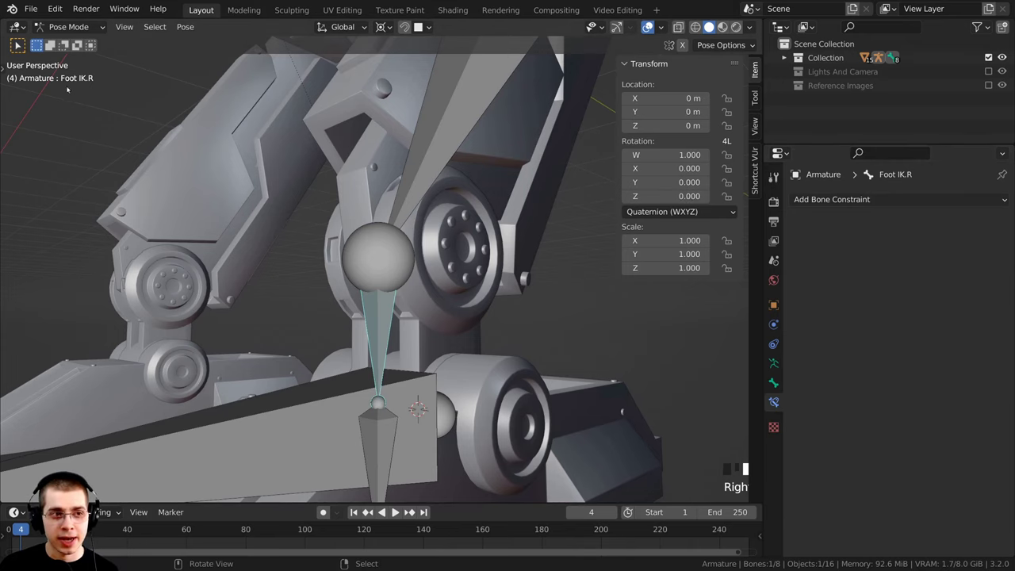
pyautogui.scroll(-4, 261, 214)
pyautogui.moveTo(436, 290); pyautogui.dragTo(379, 314, button='middle')
pyautogui.scroll(-5, 379, 316)
pyautogui.press('g')
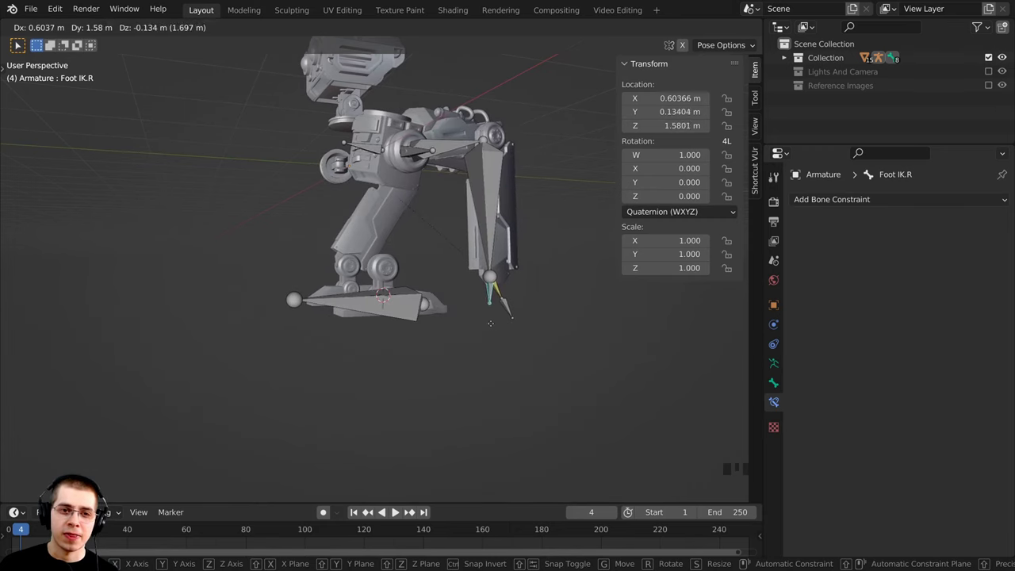
pyautogui.rightClick(466, 314)
# Step: Select the Ankle.R bone again and set its IK constraint's chain length to 2
pyautogui.keyDown('shift'); pyautogui.scroll(5, 435, 313); pyautogui.keyUp('shift')
pyautogui.scroll(3, 417, 246)
pyautogui.keyDown('shift'); pyautogui.moveTo(396, 183); pyautogui.dragTo(397, 147, button='middle'); pyautogui.keyUp('shift')
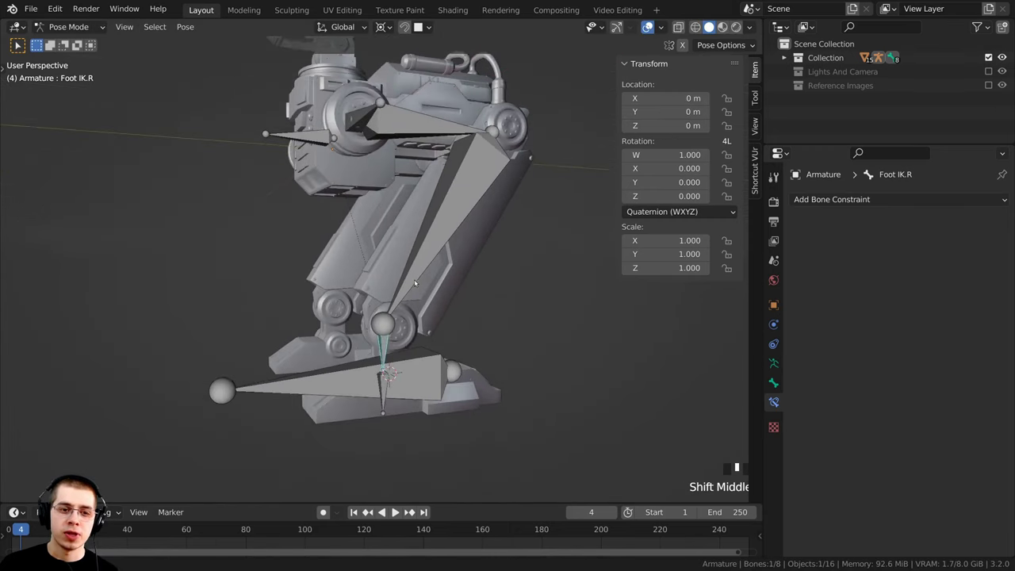
pyautogui.scroll(5, 396, 148)
pyautogui.rightClick(414, 267)
pyautogui.moveTo(427, 290); pyautogui.dragTo(431, 273, button='middle')
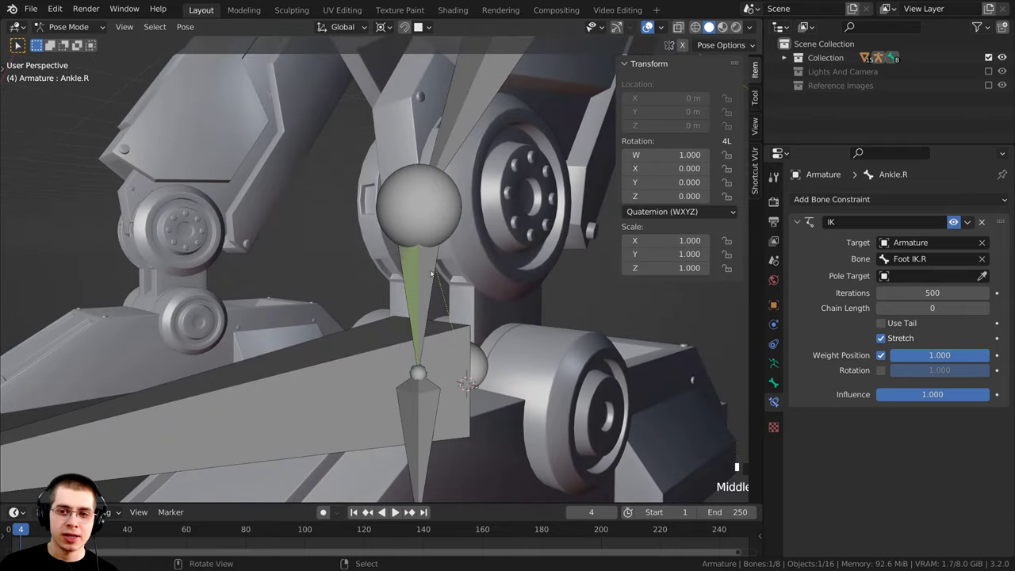
pyautogui.rightClick(415, 273)
pyautogui.rightClick(415, 273)
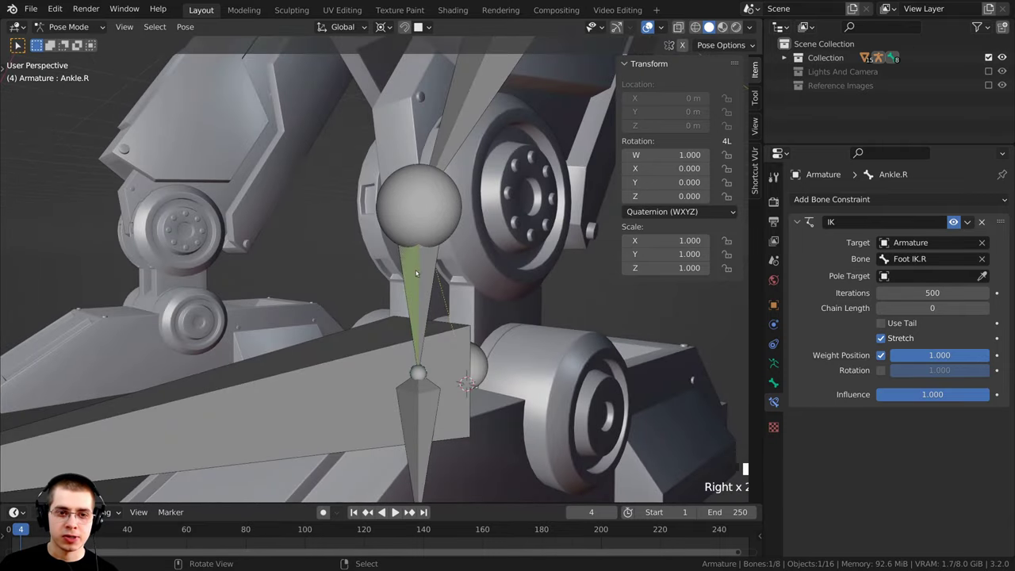
pyautogui.keyDown('shift'); pyautogui.moveTo(414, 267); pyautogui.dragTo(419, 271, button='middle'); pyautogui.keyUp('shift')
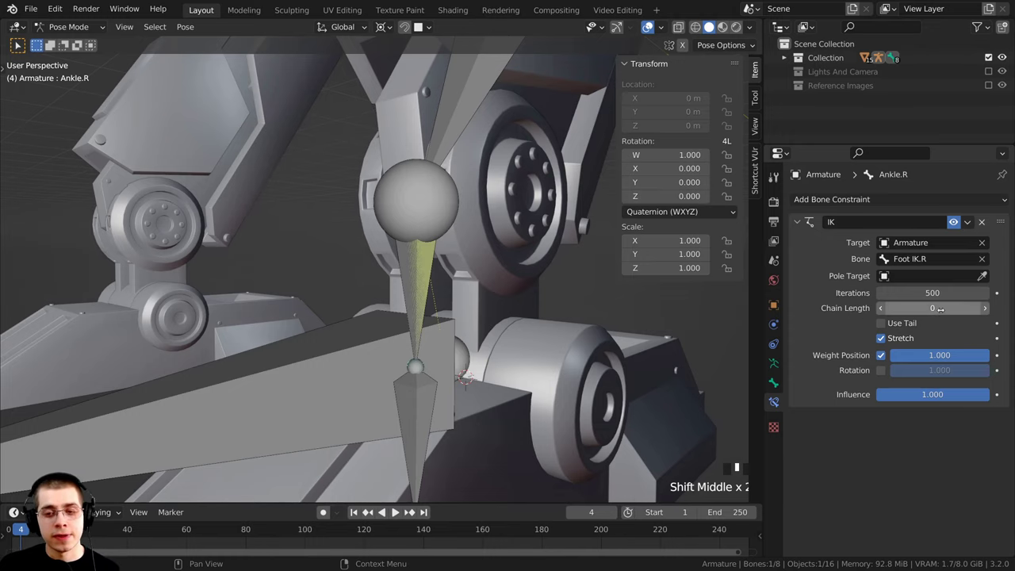
pyautogui.scroll(-5, 420, 242)
pyautogui.keyDown('shift'); pyautogui.moveTo(418, 241); pyautogui.dragTo(422, 331, button='middle'); pyautogui.keyUp('shift')
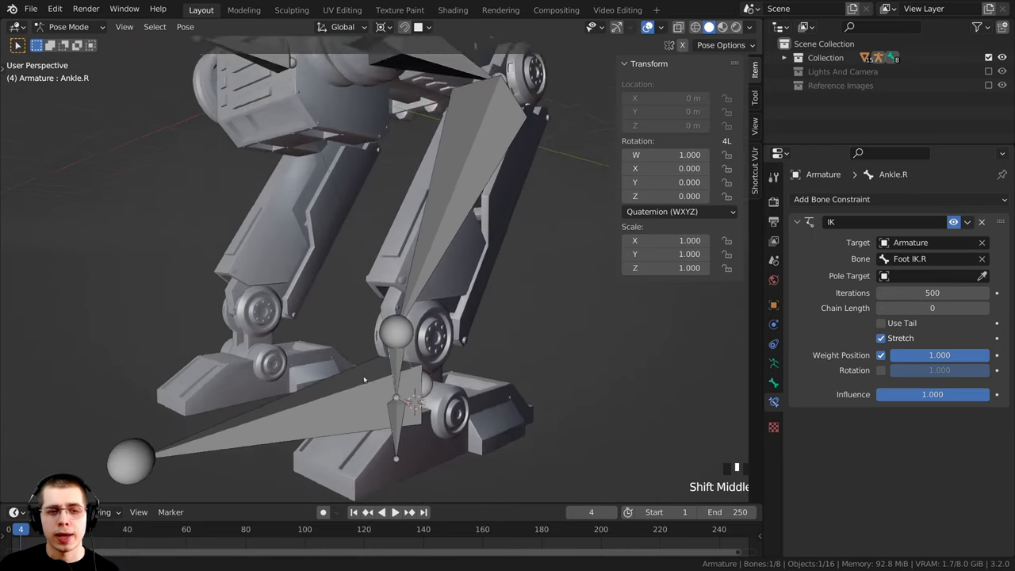
pyautogui.scroll(-1, 421, 331)
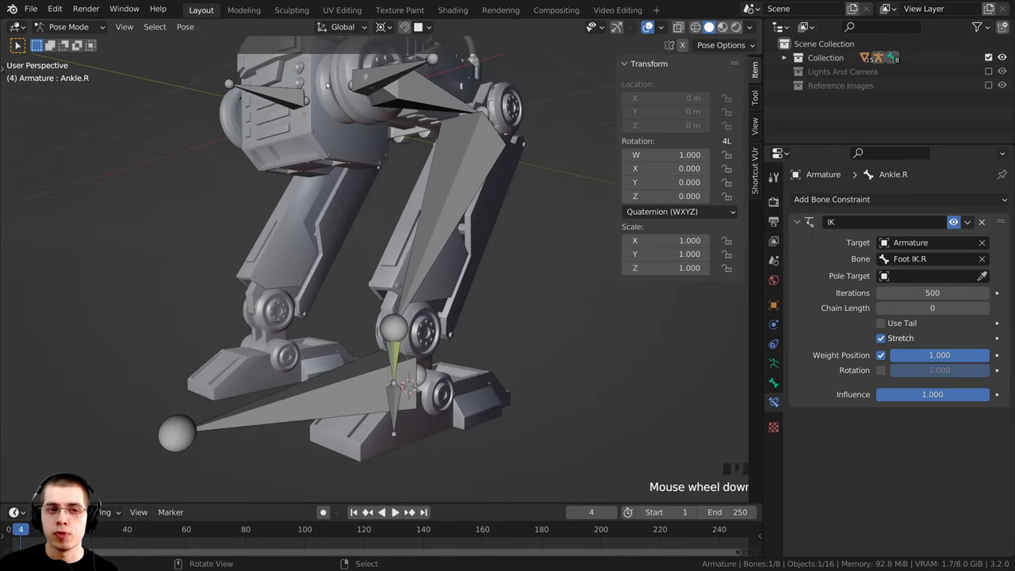
pyautogui.scroll(4, 347, 102)
pyautogui.moveTo(347, 102); pyautogui.dragTo(413, 356, button='middle')
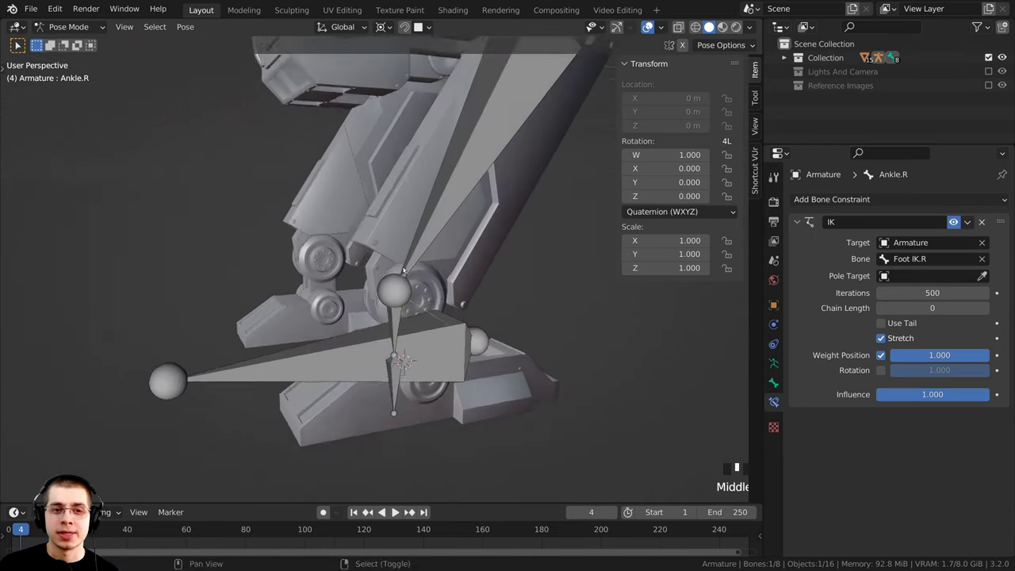
pyautogui.scroll(-2, 413, 356)
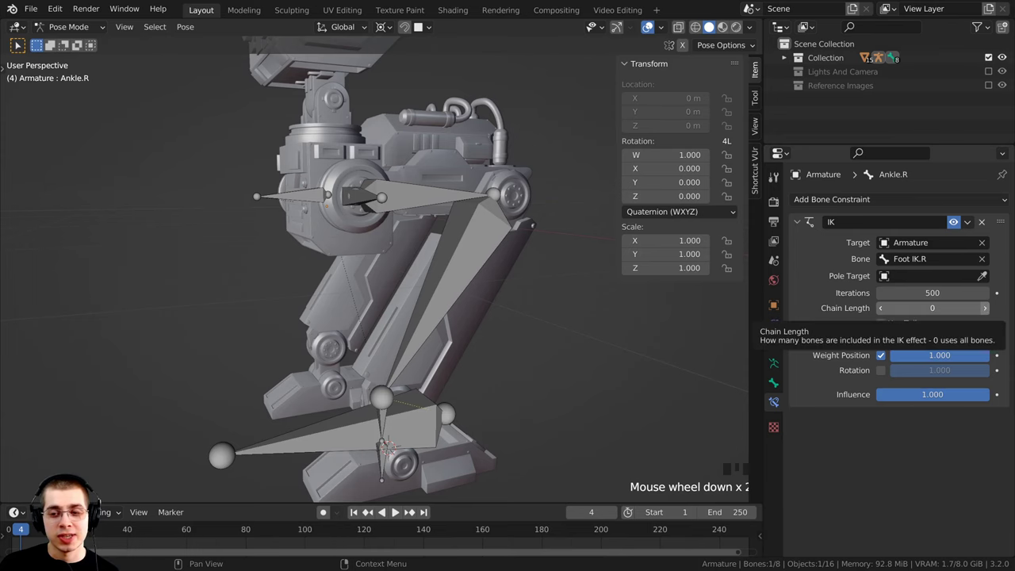
pyautogui.click(986, 307)
pyautogui.click(986, 308)
# Step: Select the Foot IK.R bone and test the shortened IK chain with free moves, cancelling each one
pyautogui.scroll(1, 420, 357)
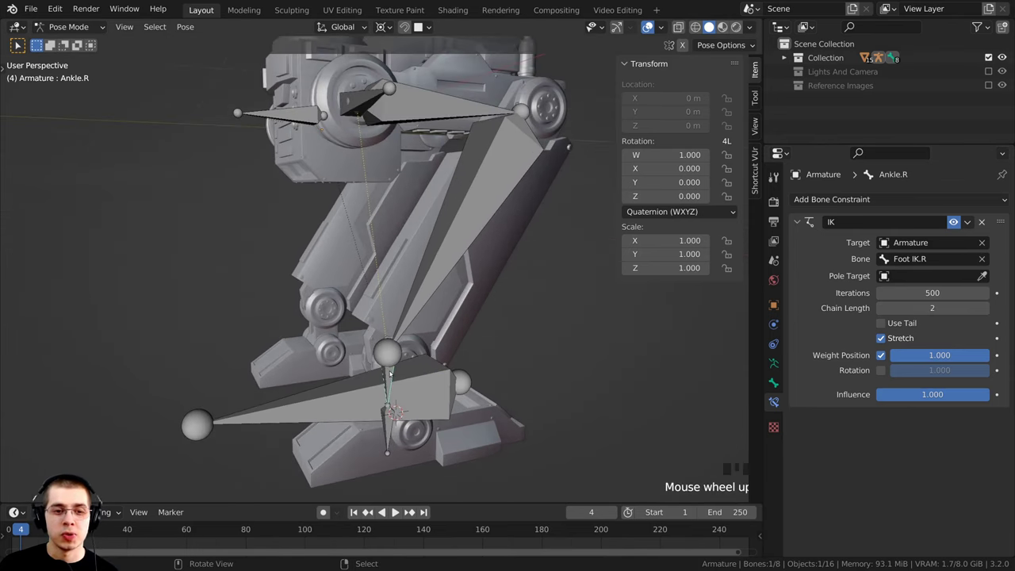
pyautogui.rightClick(391, 376)
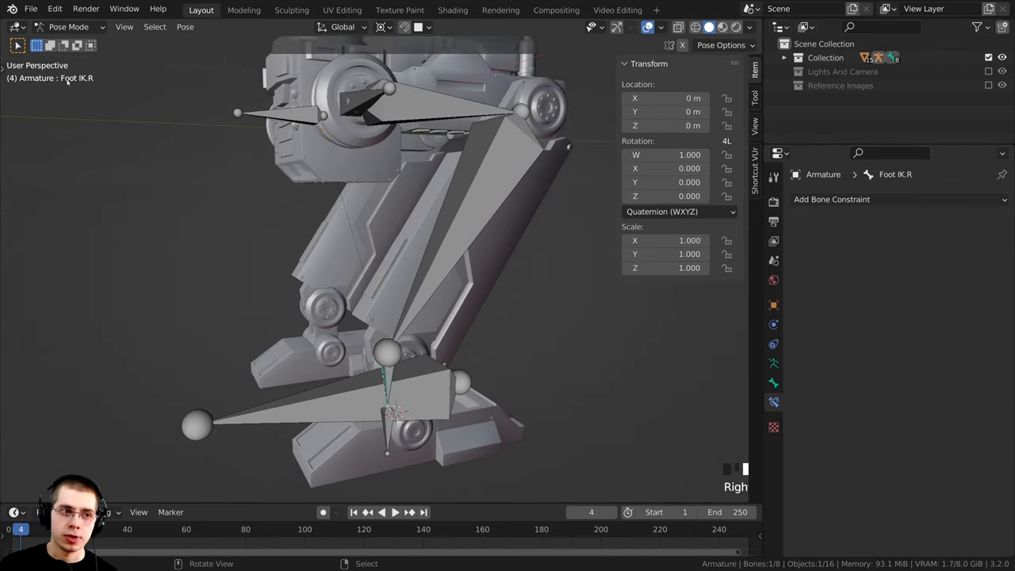
pyautogui.keyDown('shift'); pyautogui.moveTo(177, 245); pyautogui.dragTo(218, 228, button='middle'); pyautogui.keyUp('shift')
pyautogui.press('g')
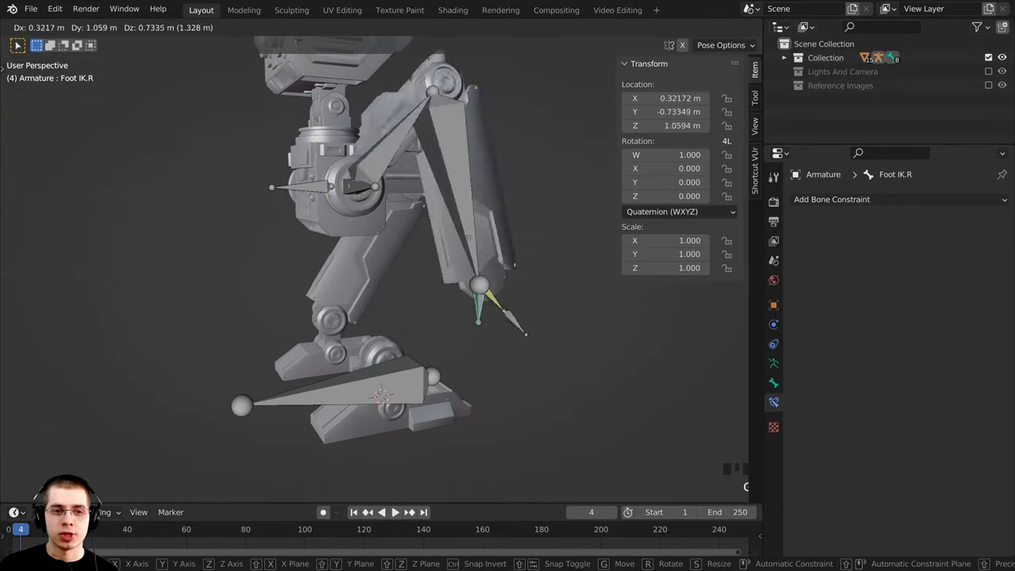
pyautogui.rightClick(371, 269)
pyautogui.moveTo(371, 271); pyautogui.dragTo(487, 299, button='middle')
pyautogui.press('g')
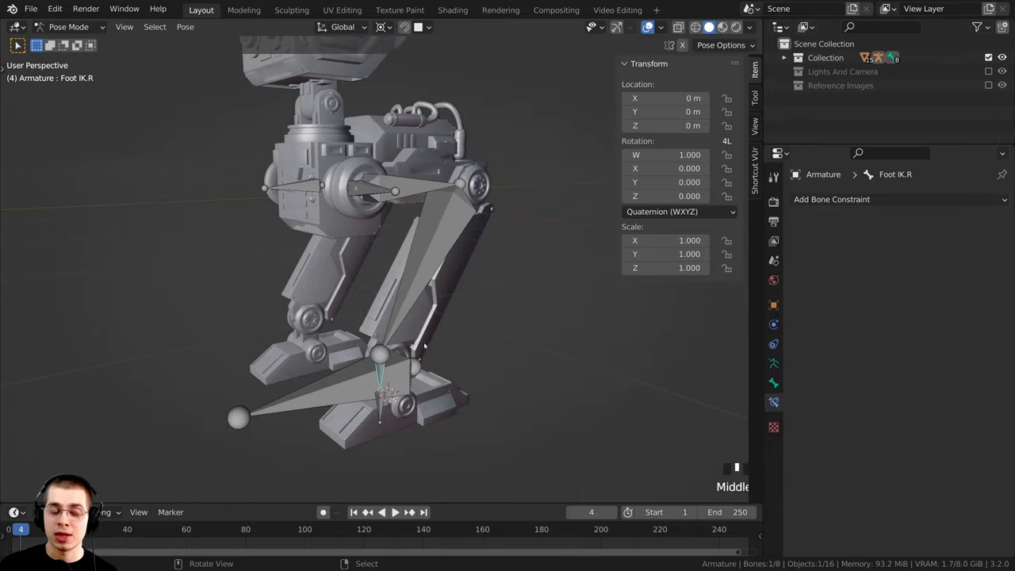
pyautogui.press('g')
pyautogui.rightClick(483, 331)
pyautogui.moveTo(483, 331); pyautogui.dragTo(417, 343, button='middle')
pyautogui.press('g')
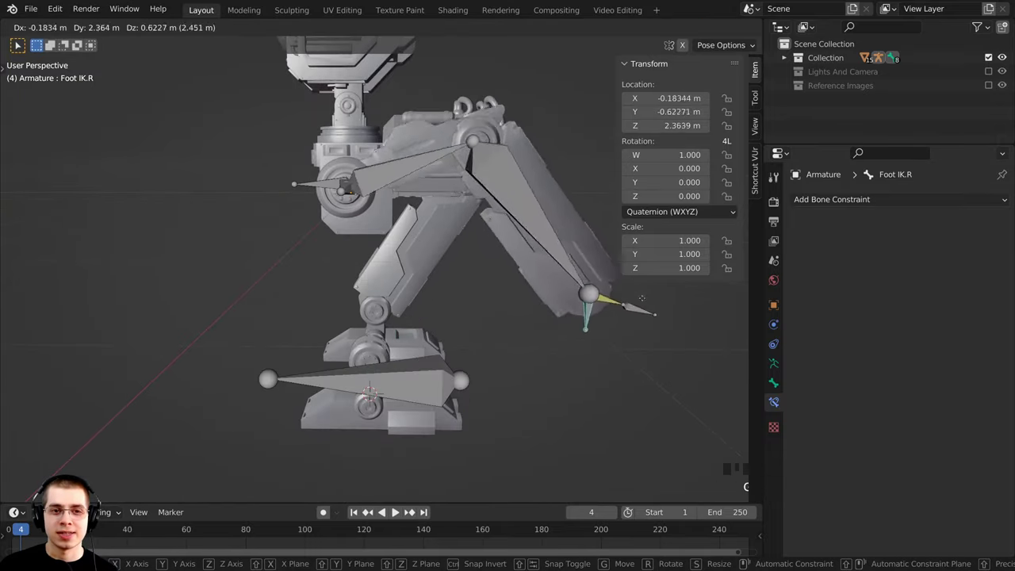
pyautogui.rightClick(437, 297)
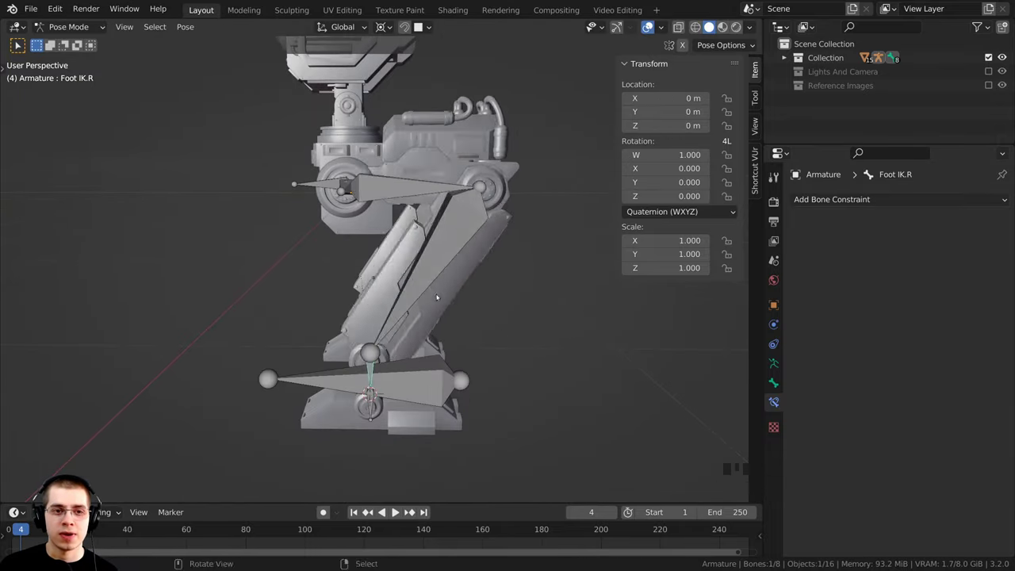
# Step: Try to move the Foot IK.R bone sideways along the global X axis, cancelling the move
pyautogui.press('g')
pyautogui.moveTo(437, 298); pyautogui.dragTo(465, 286, button='middle')
pyautogui.rightClick(534, 283)
pyautogui.keyDown('shift'); pyautogui.moveTo(465, 286); pyautogui.dragTo(467, 301, button='middle'); pyautogui.keyUp('shift')
pyautogui.press('g')
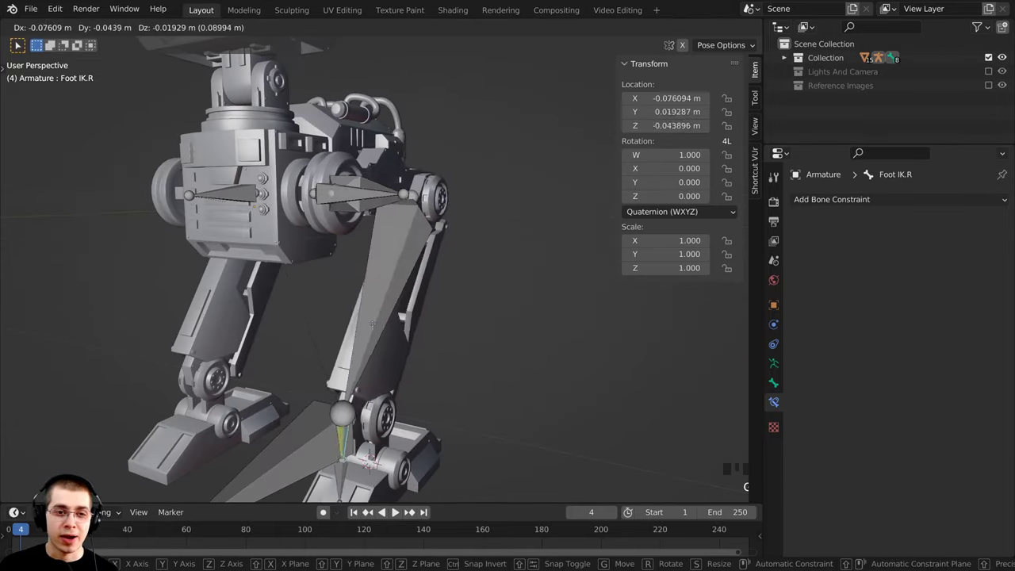
pyautogui.moveTo(373, 323); pyautogui.dragTo(396, 317, button='middle')
pyautogui.press('x')
pyautogui.rightClick(346, 311)
pyautogui.keyDown('shift'); pyautogui.moveTo(397, 318); pyautogui.dragTo(342, 273, button='middle'); pyautogui.keyUp('shift')
pyautogui.keyDown('shift'); pyautogui.moveTo(343, 274); pyautogui.dragTo(342, 190, button='middle'); pyautogui.keyUp('shift')
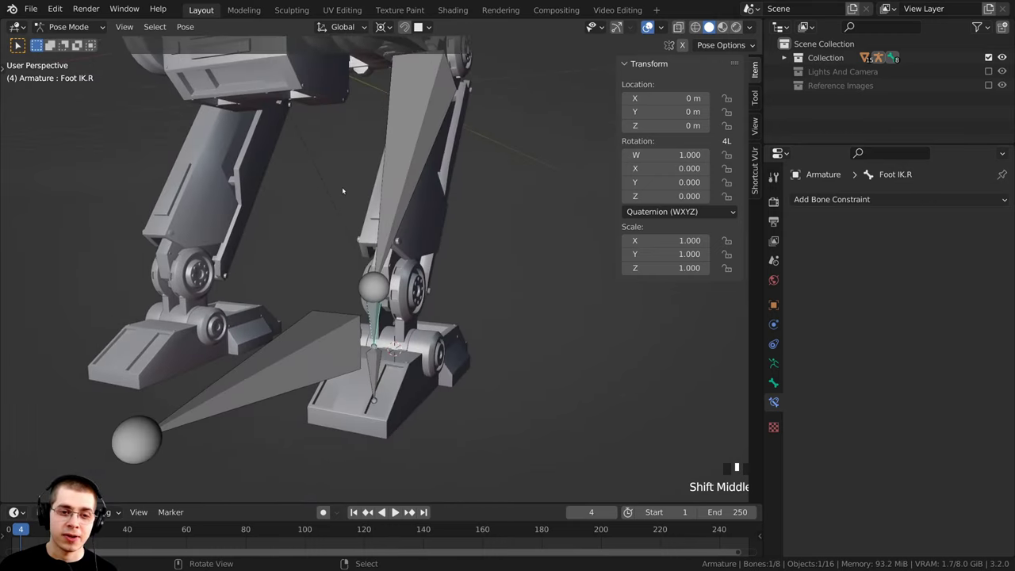
# Step: Try to move the Foot IK.R bone along the global Y axis and the global Z axis, cancelling both moves
pyautogui.scroll(1, 360, 315)
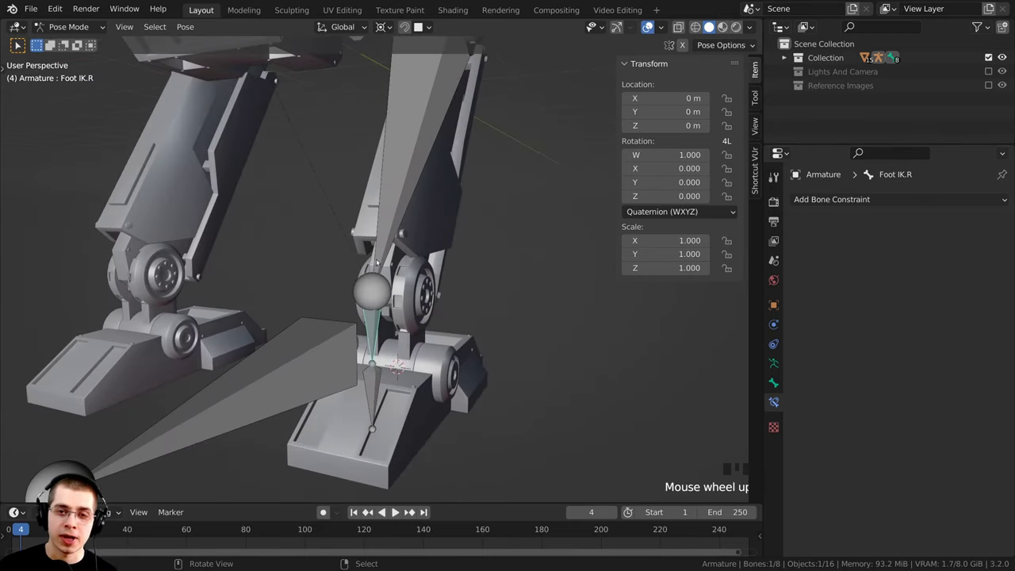
pyautogui.scroll(-2, 371, 246)
pyautogui.scroll(-1, 504, 153)
pyautogui.press('g')
pyautogui.press('y')
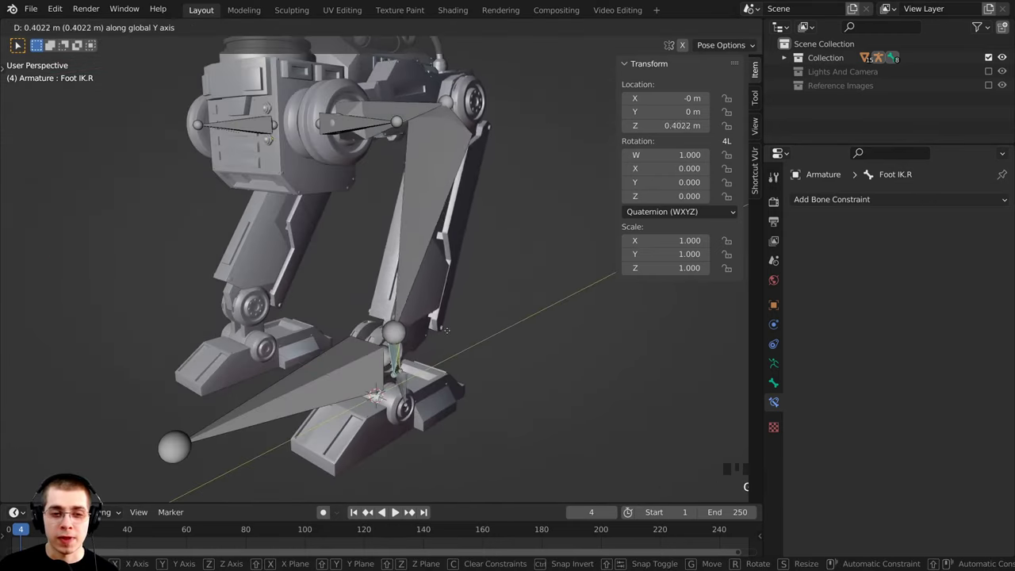
pyautogui.rightClick(473, 351)
pyautogui.press('g')
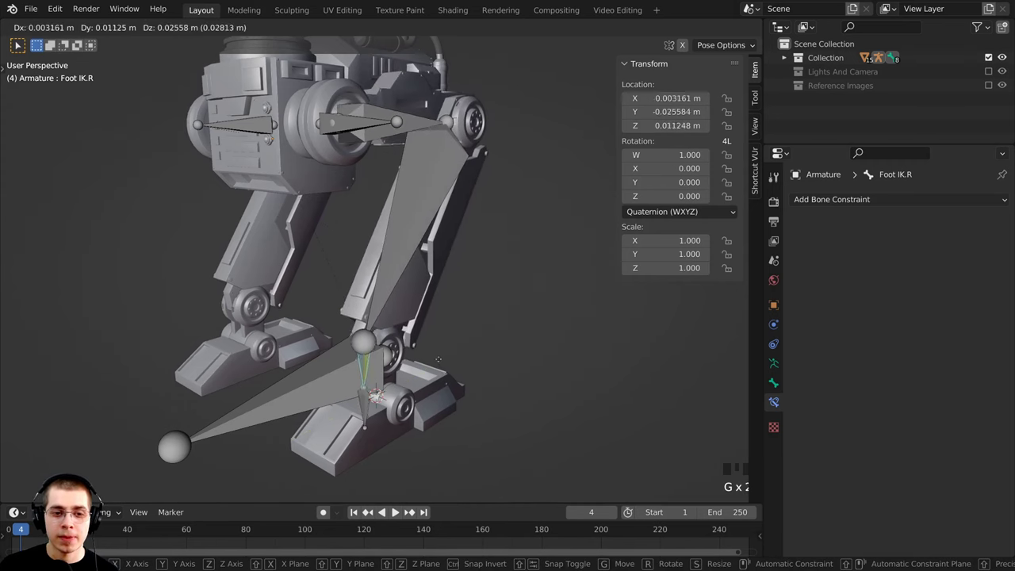
pyautogui.press('z')
pyautogui.rightClick(549, 315)
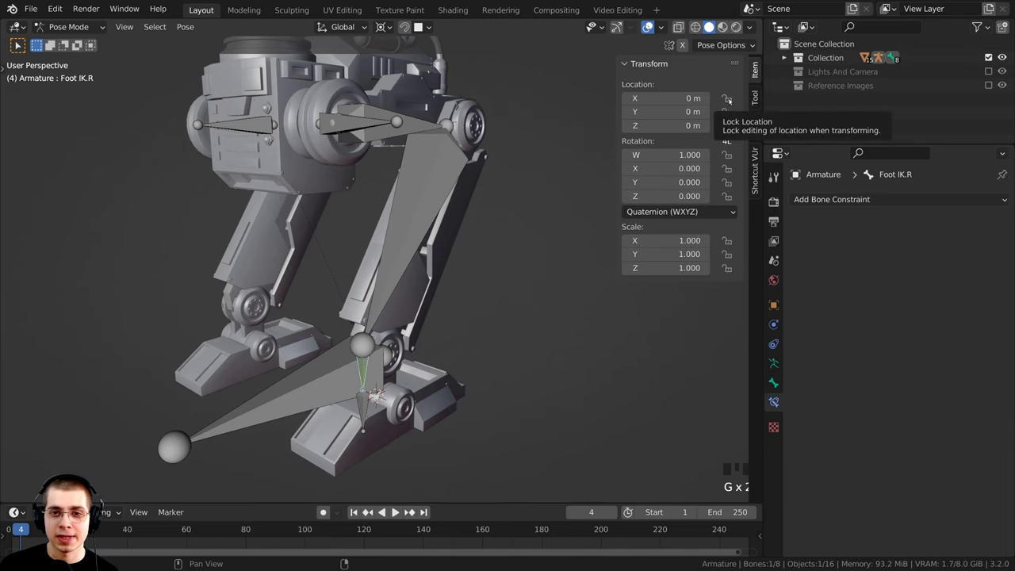
# Step: Lock the Foot IK.R bone's X location and test the lock by moving the bone, restoring its rest position
pyautogui.click(727, 98)
pyautogui.moveTo(508, 230); pyautogui.dragTo(444, 219, button='middle')
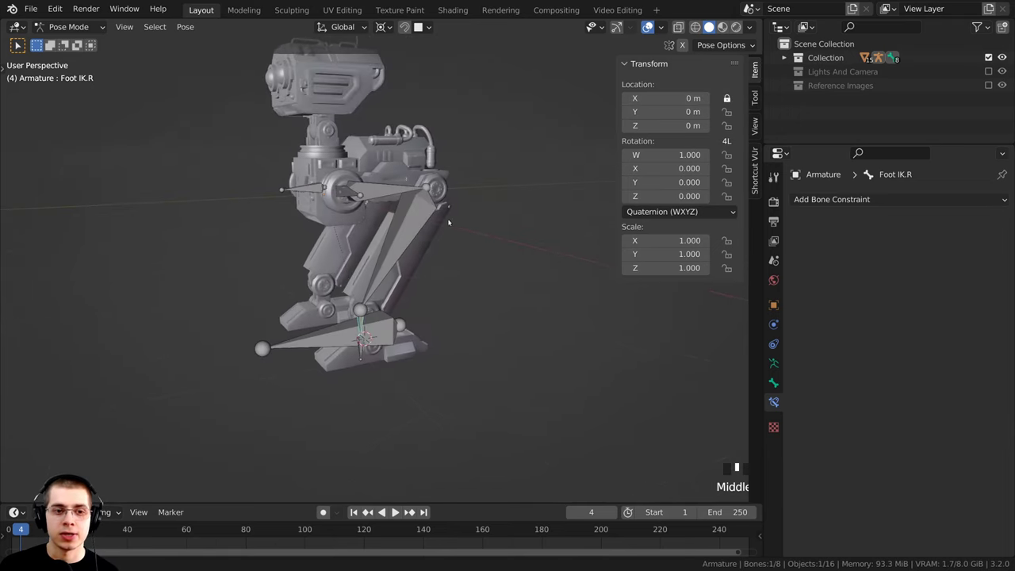
pyautogui.scroll(3, 444, 219)
pyautogui.press('g')
pyautogui.moveTo(499, 286); pyautogui.dragTo(408, 299, button='middle')
pyautogui.rightClick(626, 294)
pyautogui.press('g')
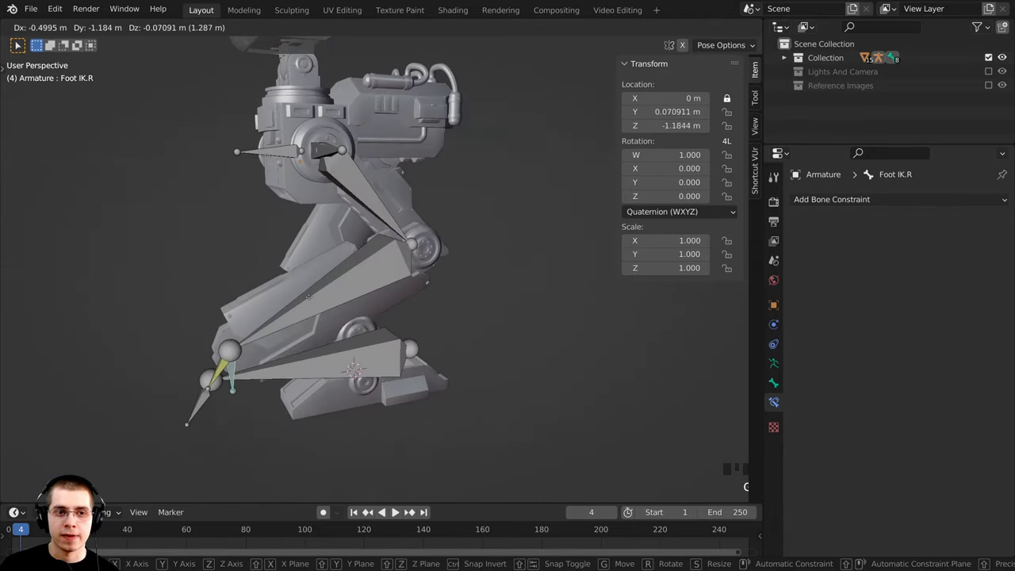
pyautogui.click(446, 320)
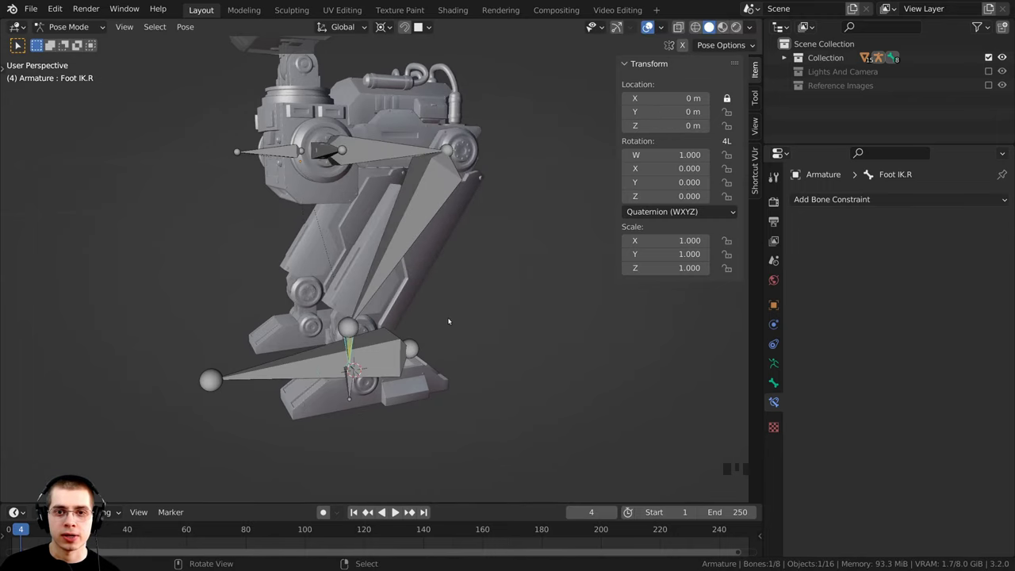
# Step: Try free rotations of the Foot IK.R bone from different viewing angles, restoring its rest rotation after each one
pyautogui.moveTo(447, 320); pyautogui.dragTo(489, 257, button='middle')
pyautogui.press('r')
pyautogui.rightClick(431, 252)
pyautogui.scroll(4, 489, 258)
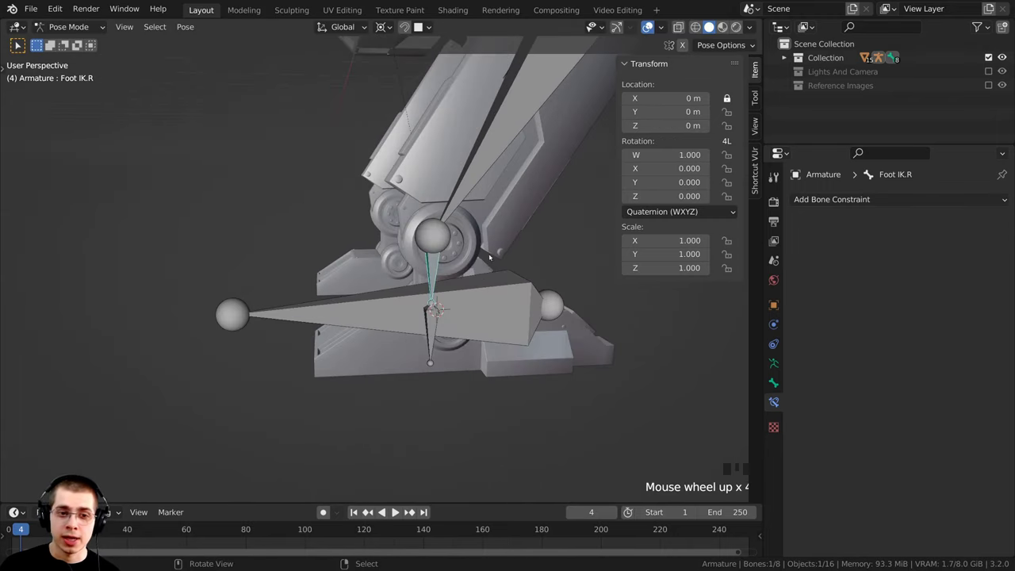
pyautogui.press('r')
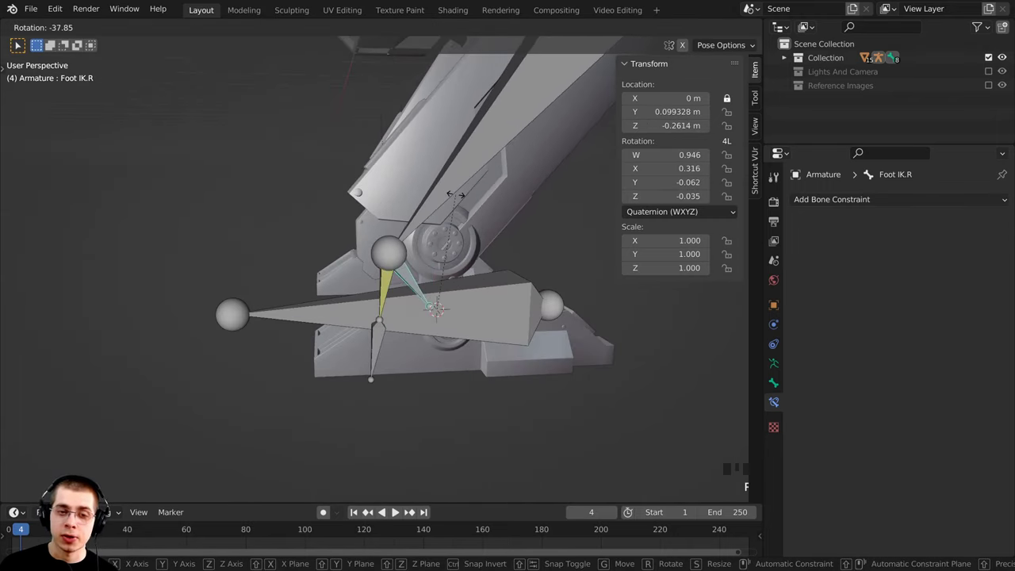
pyautogui.click(552, 176)
pyautogui.moveTo(552, 175); pyautogui.dragTo(441, 203, button='middle')
pyautogui.press('r')
pyautogui.rightClick(374, 274)
# Step: Try to rotate the Foot IK.R bone about the global X axis, cancelling the rotation
pyautogui.keyDown('shift'); pyautogui.moveTo(374, 274); pyautogui.dragTo(323, 294, button='middle'); pyautogui.keyUp('shift')
pyautogui.scroll(1, 351, 292)
pyautogui.press('r')
pyautogui.press('x')
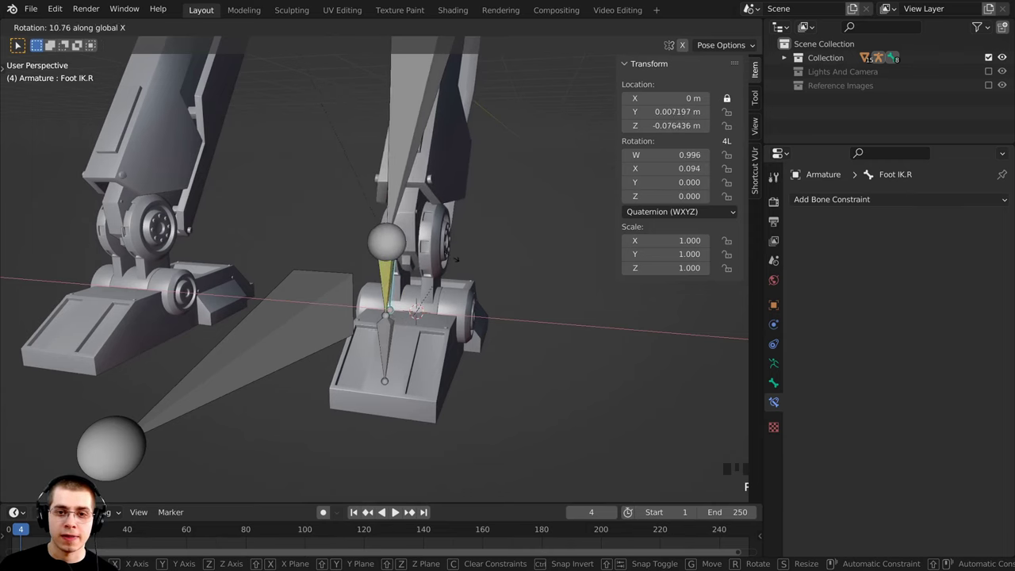
pyautogui.press('Escape')
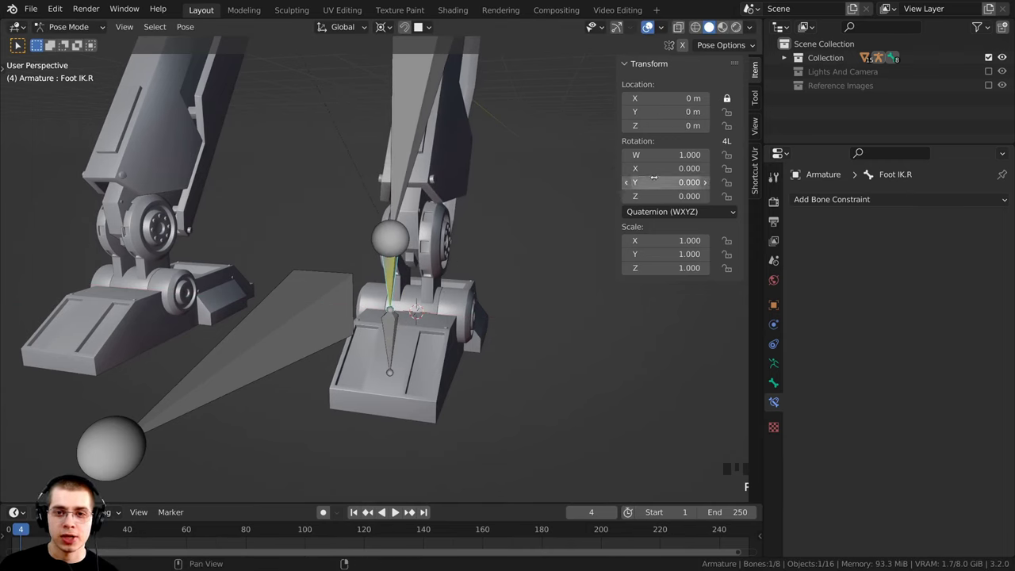
# Step: Lock the Foot IK.R bone's W, Y and Z rotation and test the locks with a free rotation, cancelling it
pyautogui.click(727, 156)
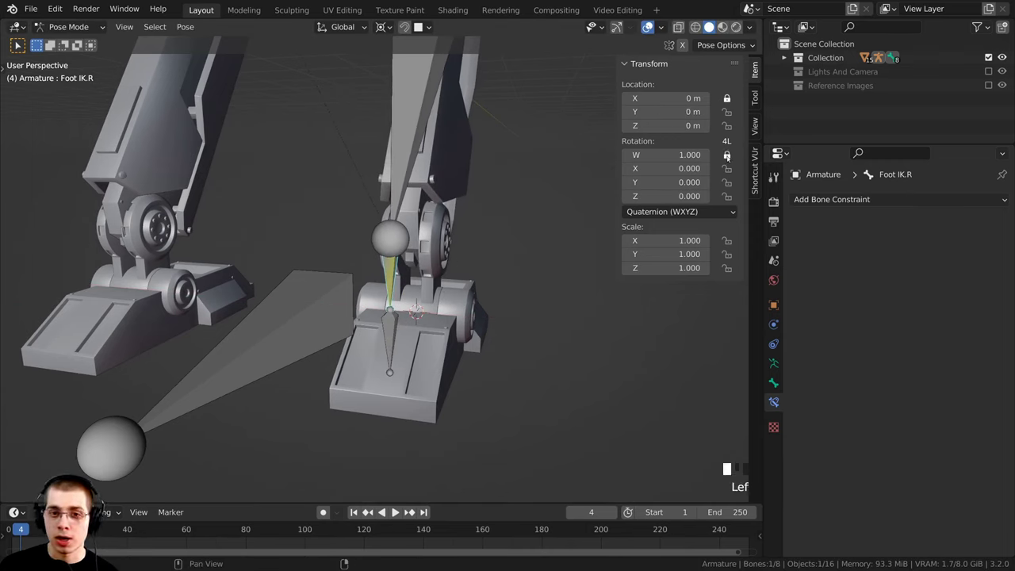
pyautogui.click(728, 182)
pyautogui.moveTo(555, 238); pyautogui.dragTo(508, 206, button='middle')
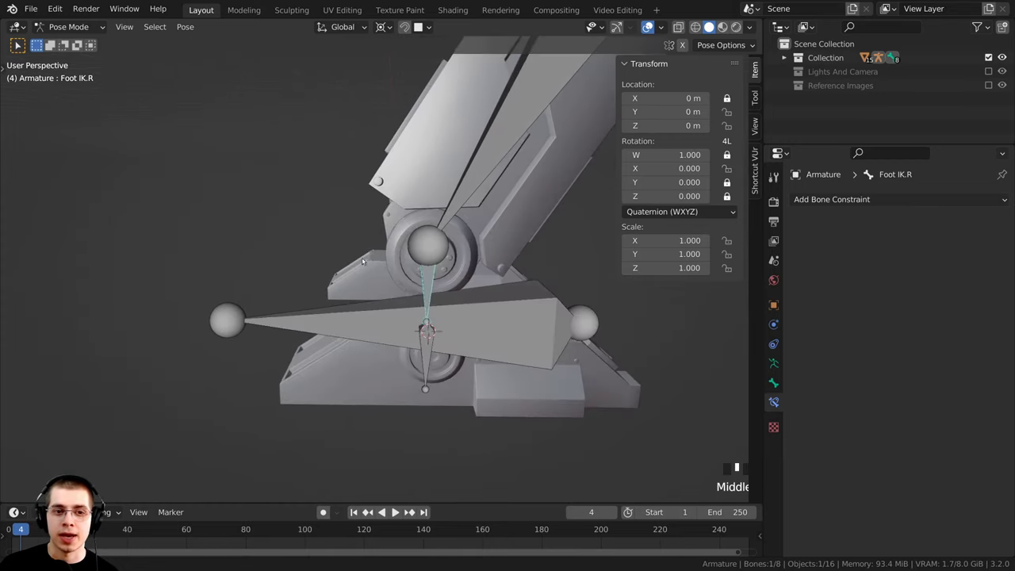
pyautogui.scroll(-2, 508, 206)
pyautogui.press('r')
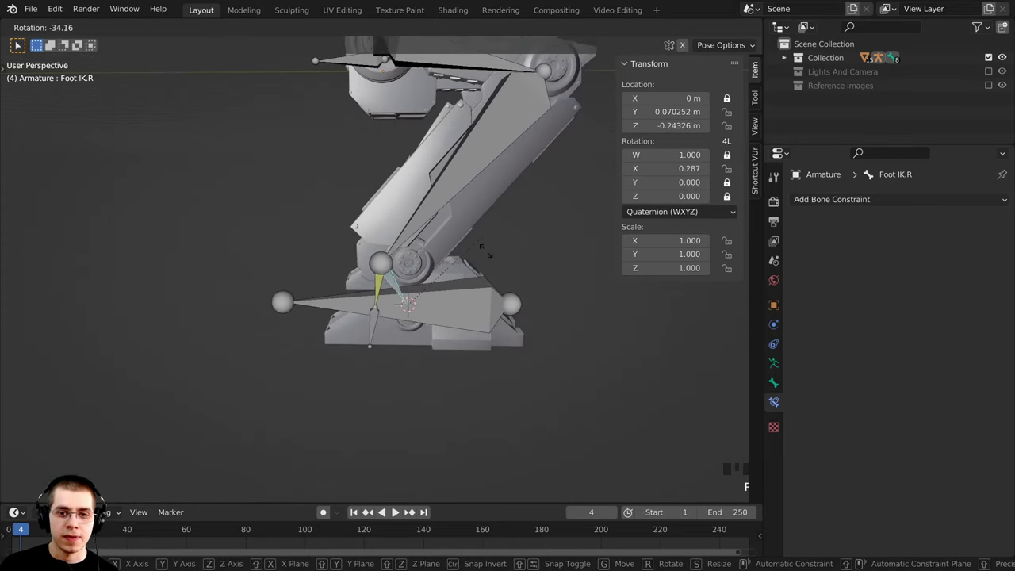
pyautogui.press('Escape')
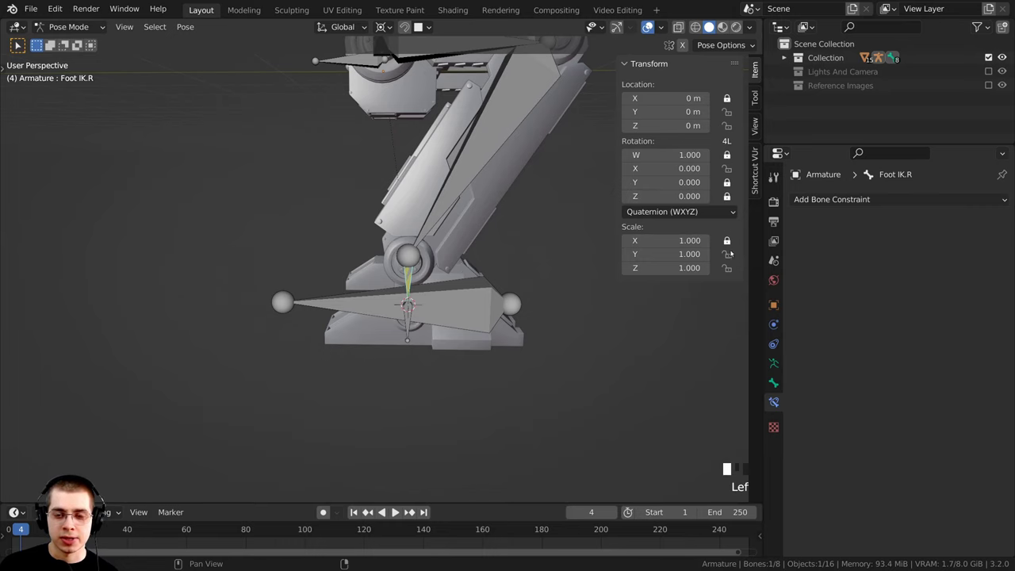
# Step: Lock the Foot IK.R bone's scale on X, Y and Z and test-rotate the bone, cancelling the rotation
pyautogui.click(727, 254)
pyautogui.keyDown('shift'); pyautogui.moveTo(473, 236); pyautogui.dragTo(506, 239, button='middle'); pyautogui.keyUp('shift')
pyautogui.press('r')
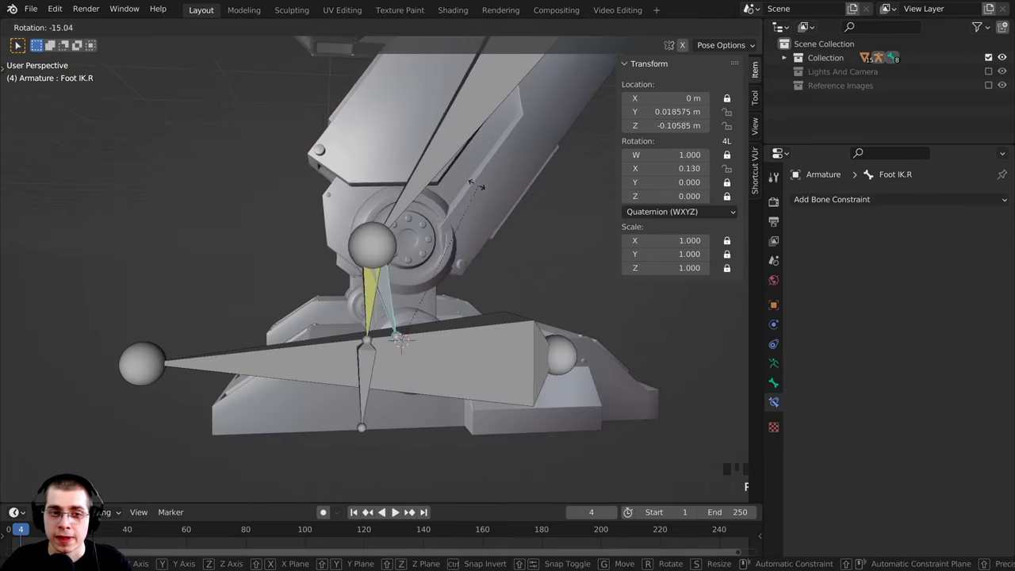
pyautogui.rightClick(445, 199)
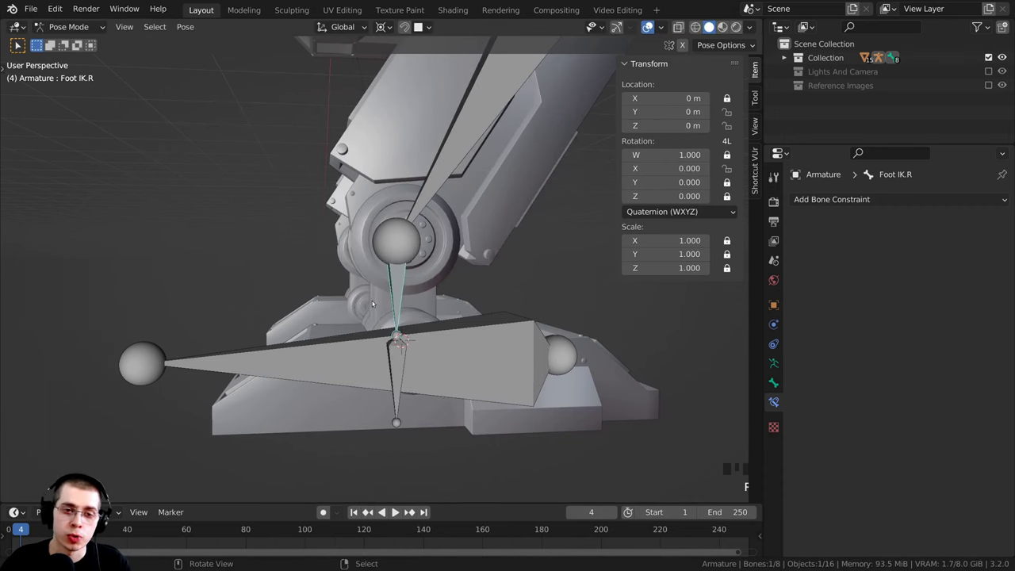
# Step: Try a free move of the locked Foot IK.R bone, cancelling the move
pyautogui.scroll(1, 399, 304)
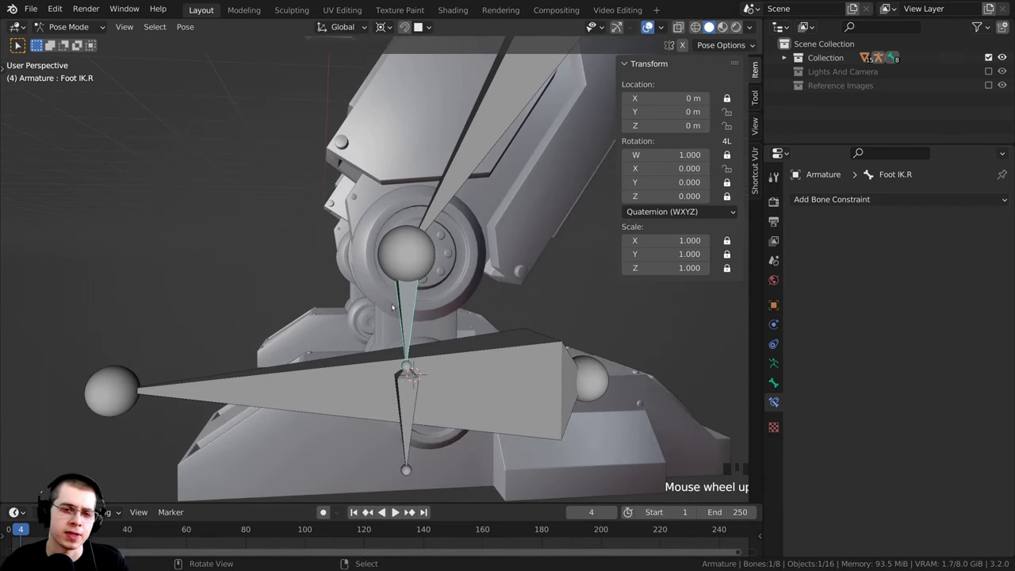
pyautogui.scroll(-3, 412, 304)
pyautogui.press('g')
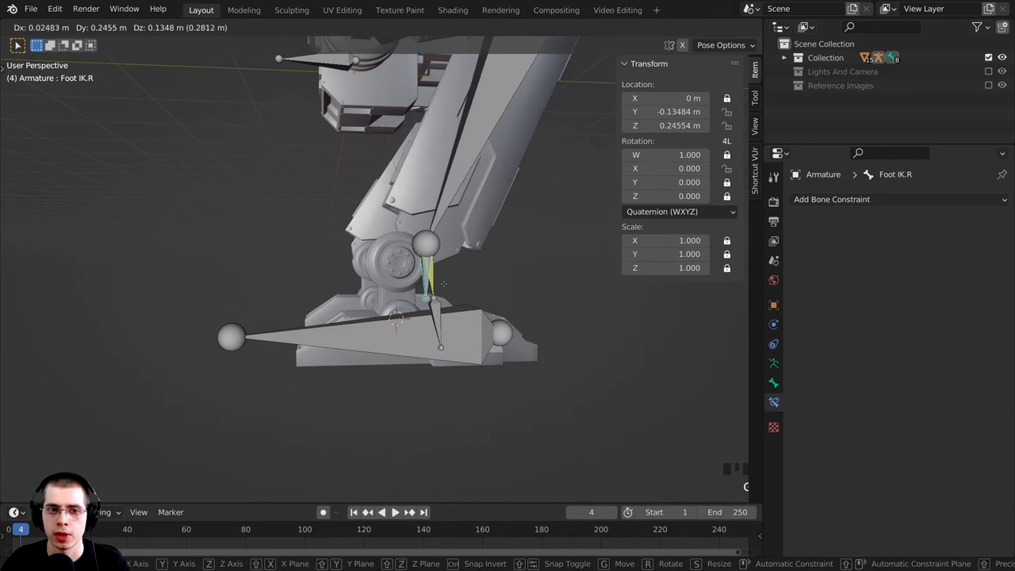
pyautogui.press('Escape')
# Step: Select the Ankle.R bone and add a Copy Rotation constraint to it below the IK constraint
pyautogui.keyDown('shift'); pyautogui.moveTo(411, 282); pyautogui.dragTo(408, 299, button='middle'); pyautogui.keyUp('shift')
pyautogui.scroll(3, 379, 277)
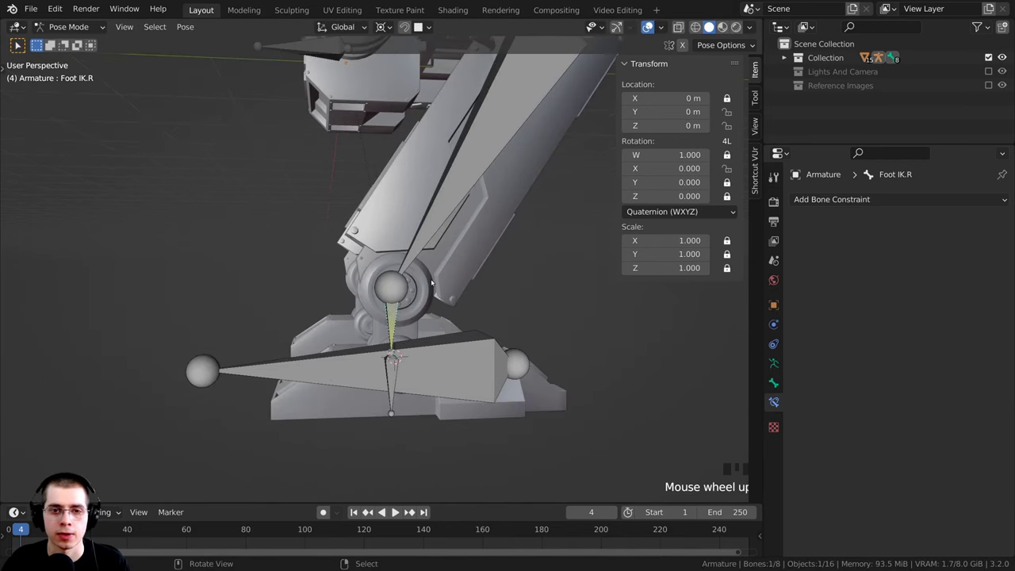
pyautogui.rightClick(375, 277)
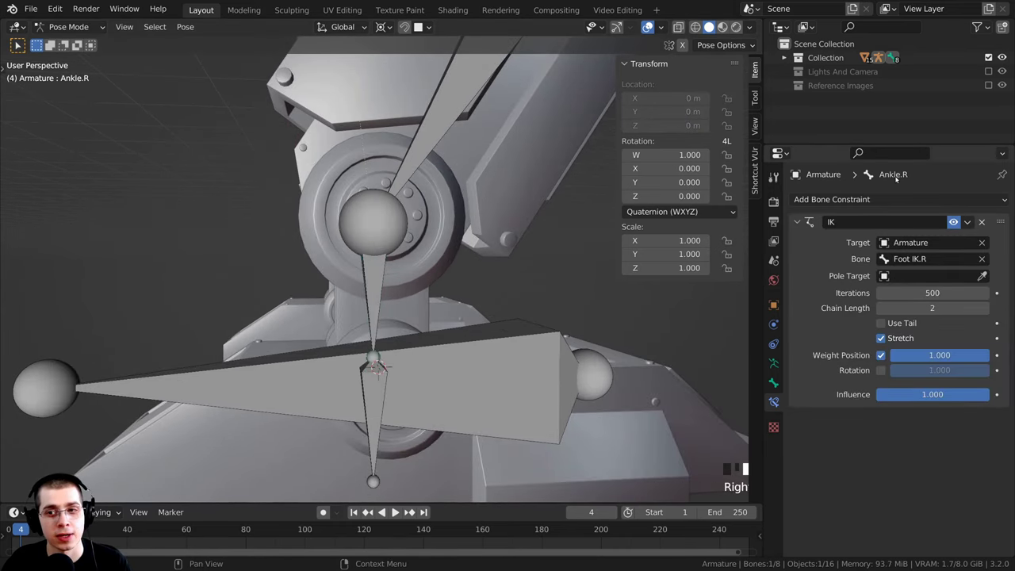
pyautogui.scroll(1, 492, 284)
pyautogui.scroll(-1, 521, 260)
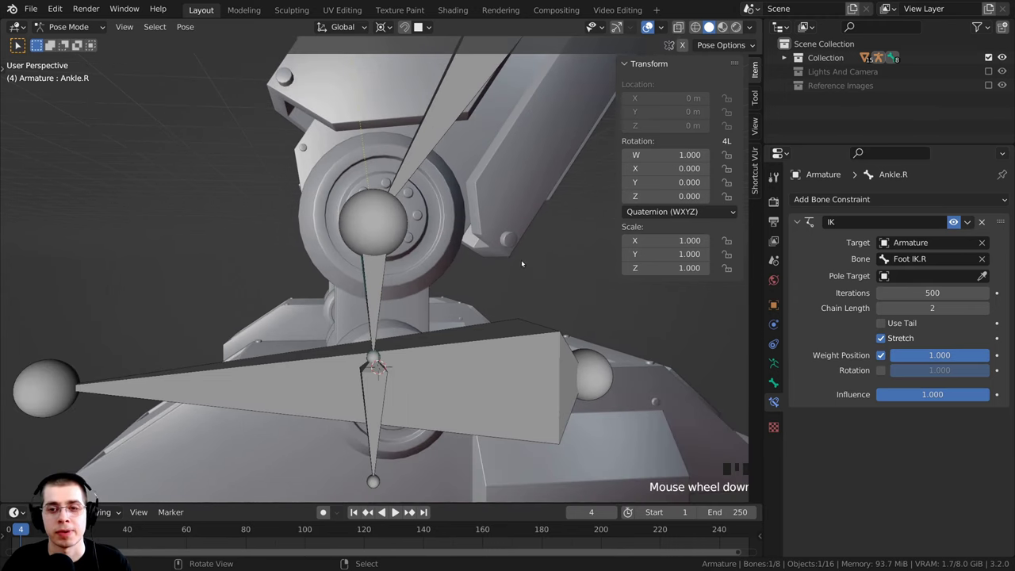
pyautogui.moveTo(522, 260); pyautogui.dragTo(529, 260, button='middle')
pyautogui.click(826, 200)
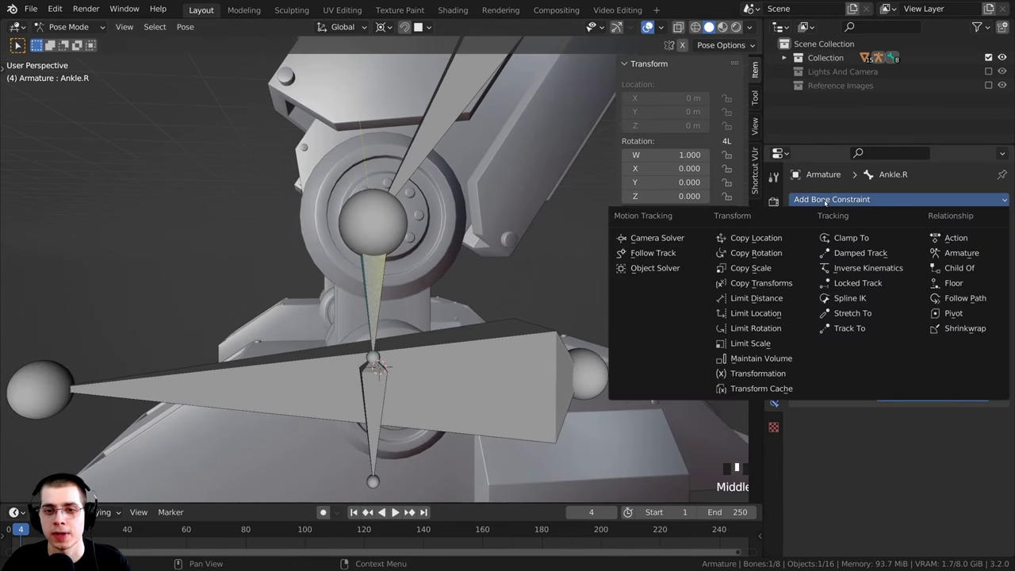
pyautogui.click(758, 252)
# Step: Set the Armature as the target of Ankle.R's Copy Rotation constraint
pyautogui.scroll(2, 456, 357)
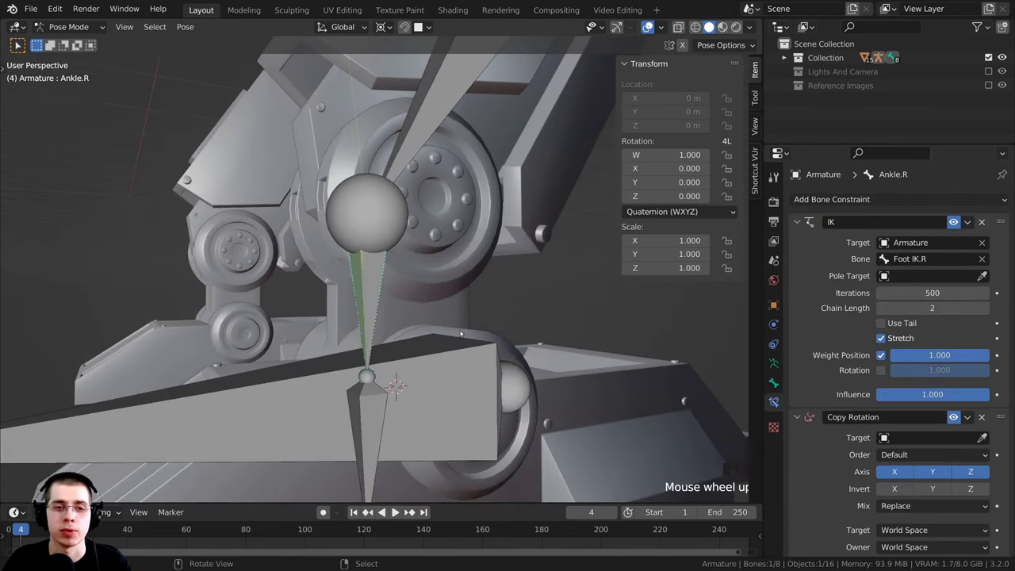
pyautogui.keyDown('shift'); pyautogui.moveTo(456, 357); pyautogui.dragTo(465, 305, button='middle'); pyautogui.keyUp('shift')
pyautogui.scroll(-1, 866, 282)
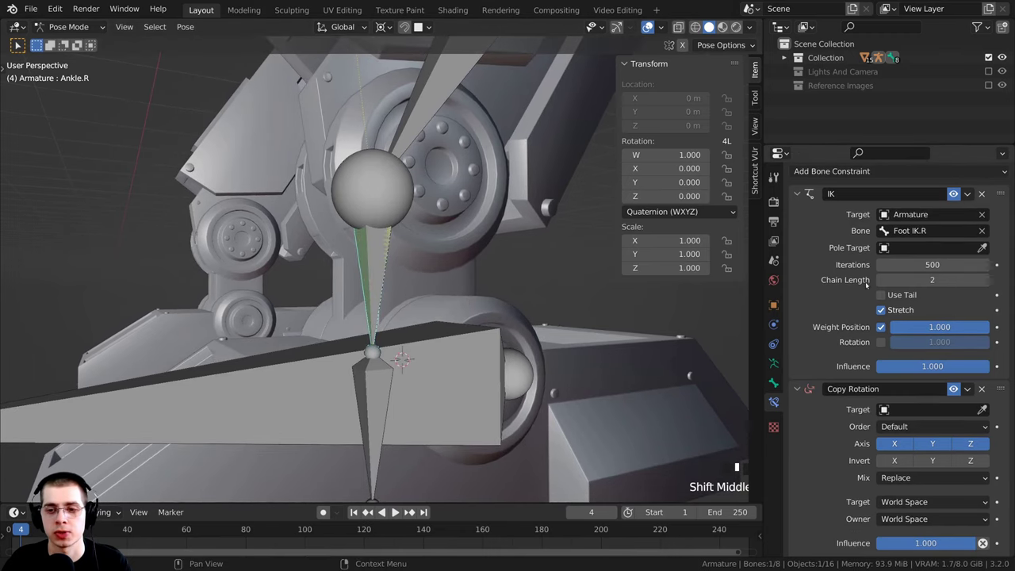
pyautogui.click(882, 410)
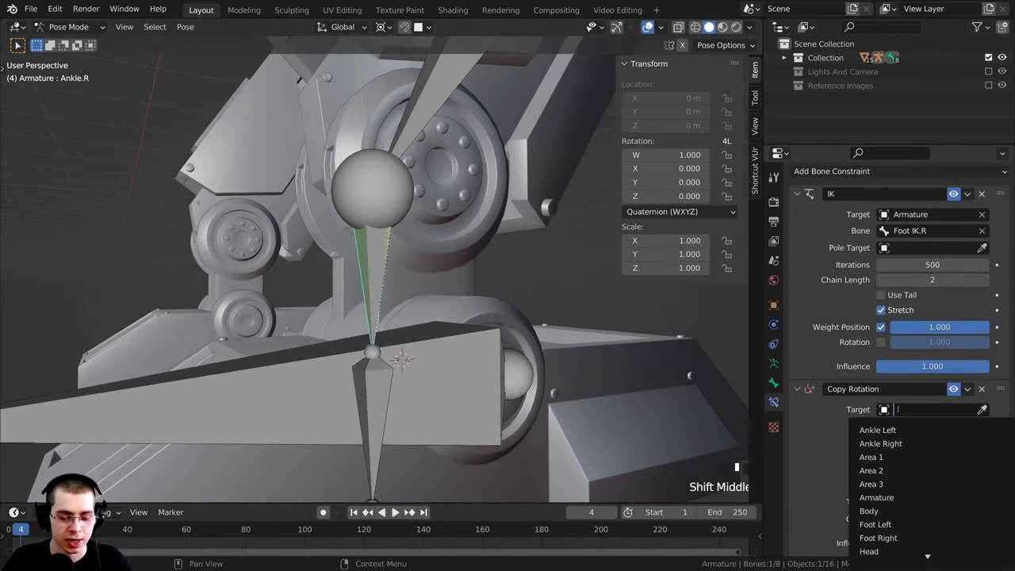
pyautogui.write('a')
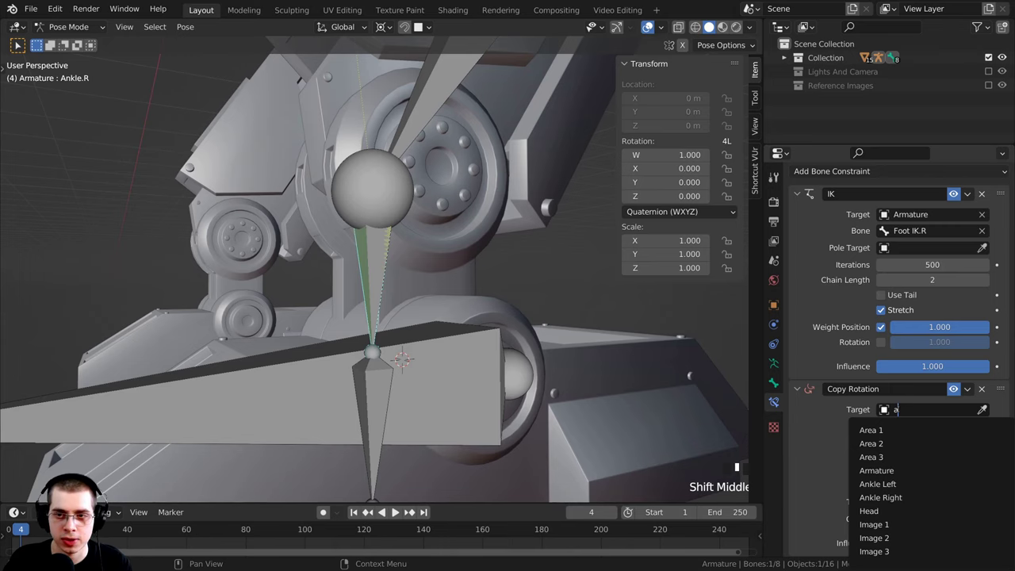
pyautogui.write('rm')
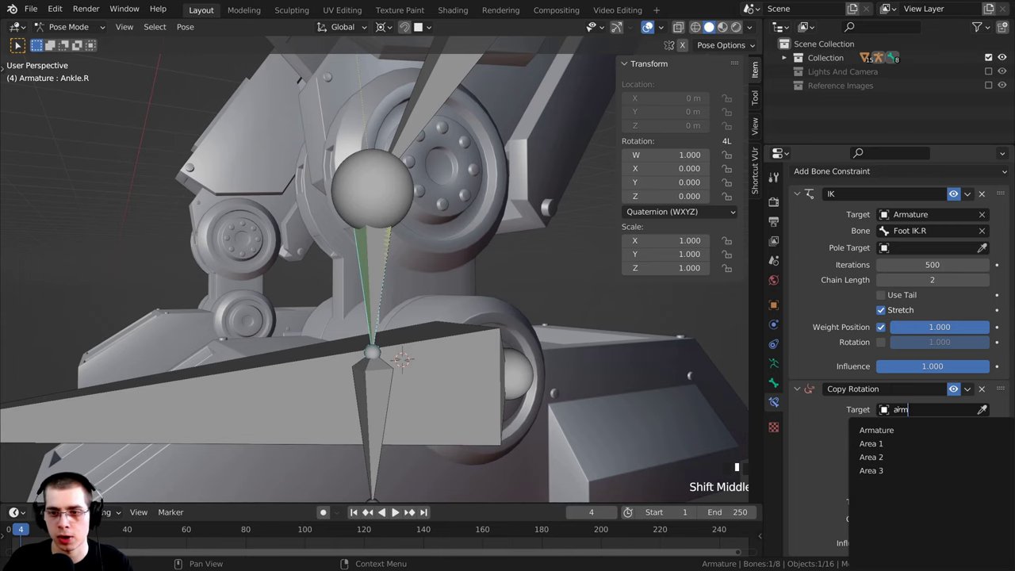
pyautogui.click(876, 430)
# Step: Set Foot IK.R as the target bone of Ankle.R's Copy Rotation constraint
pyautogui.scroll(-4, 384, 149)
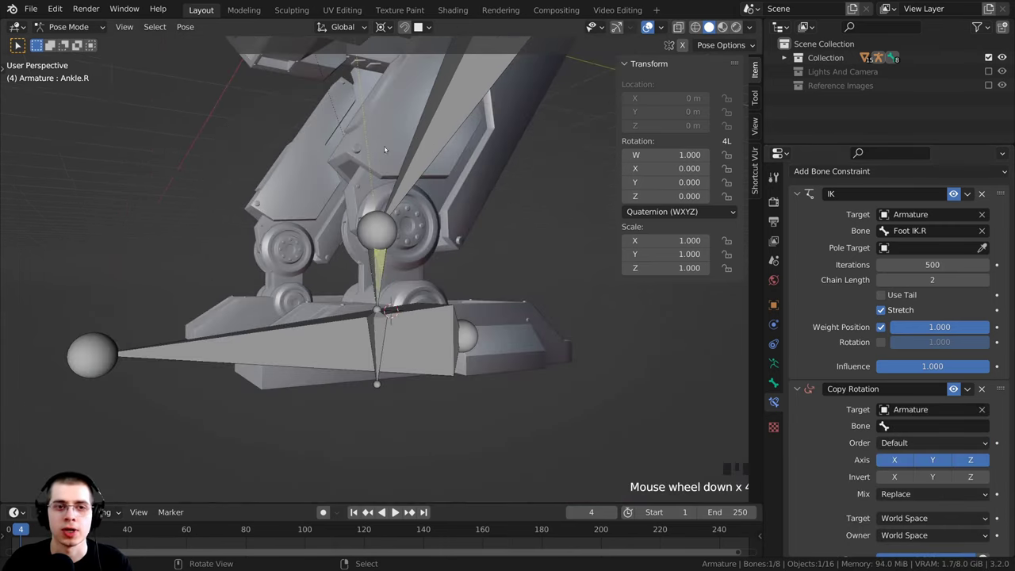
pyautogui.scroll(3, 442, 259)
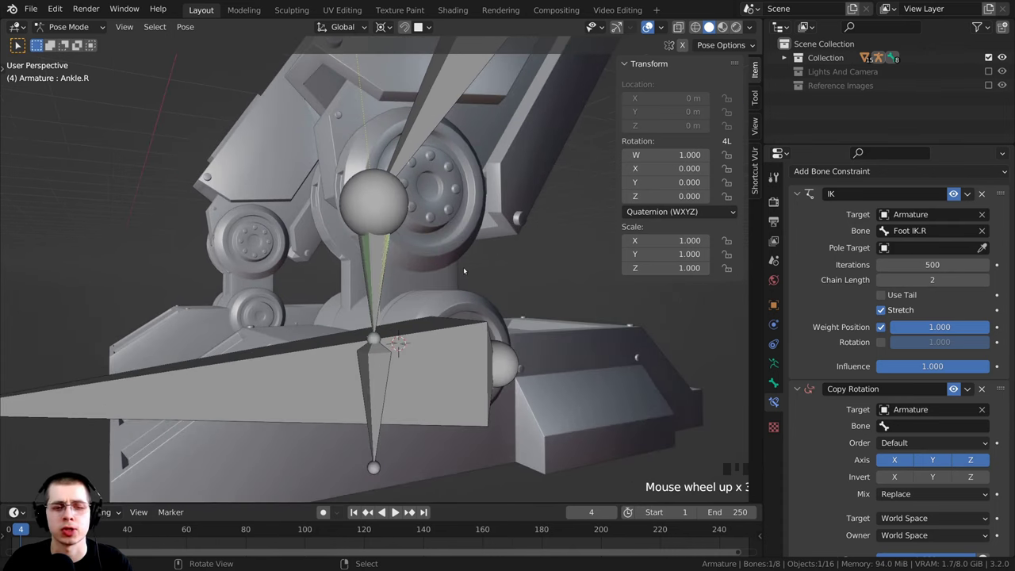
pyautogui.scroll(-1, 912, 430)
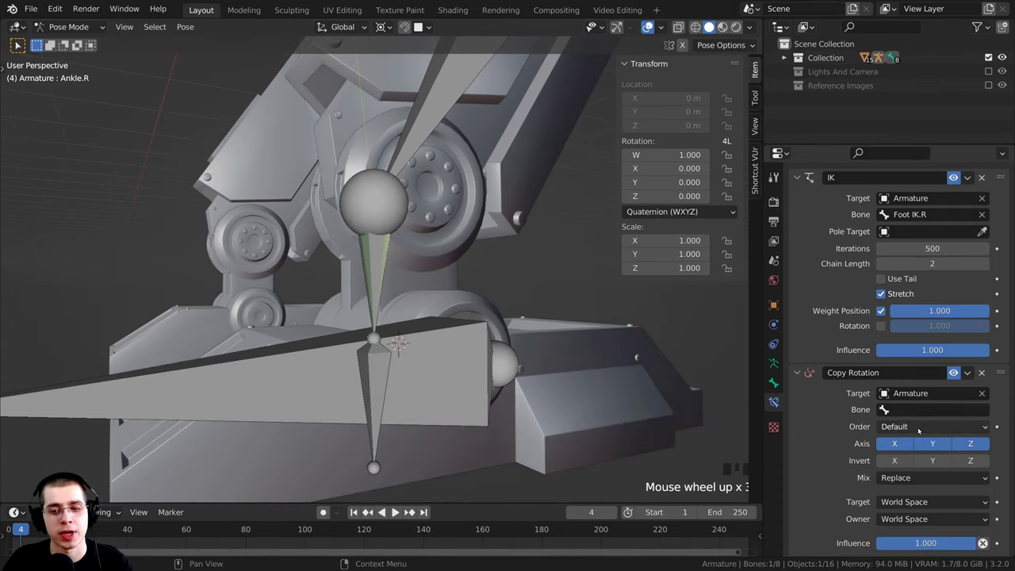
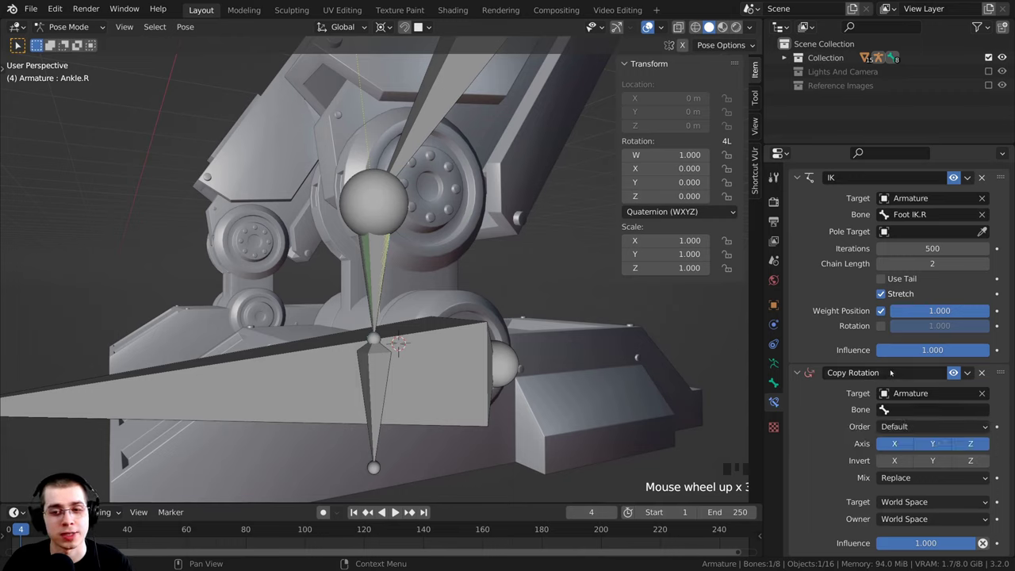
pyautogui.click(902, 411)
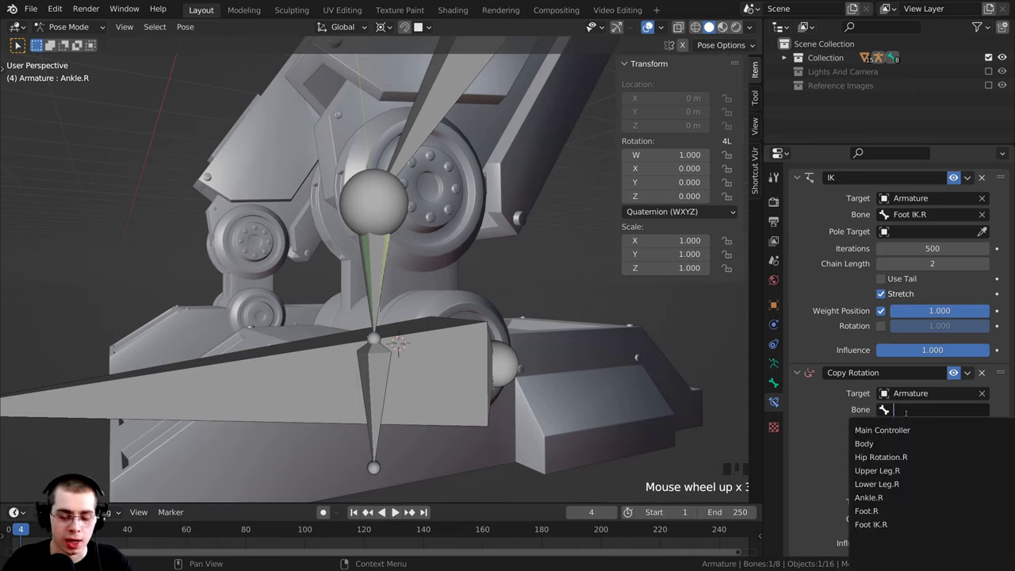
pyautogui.write('ik')
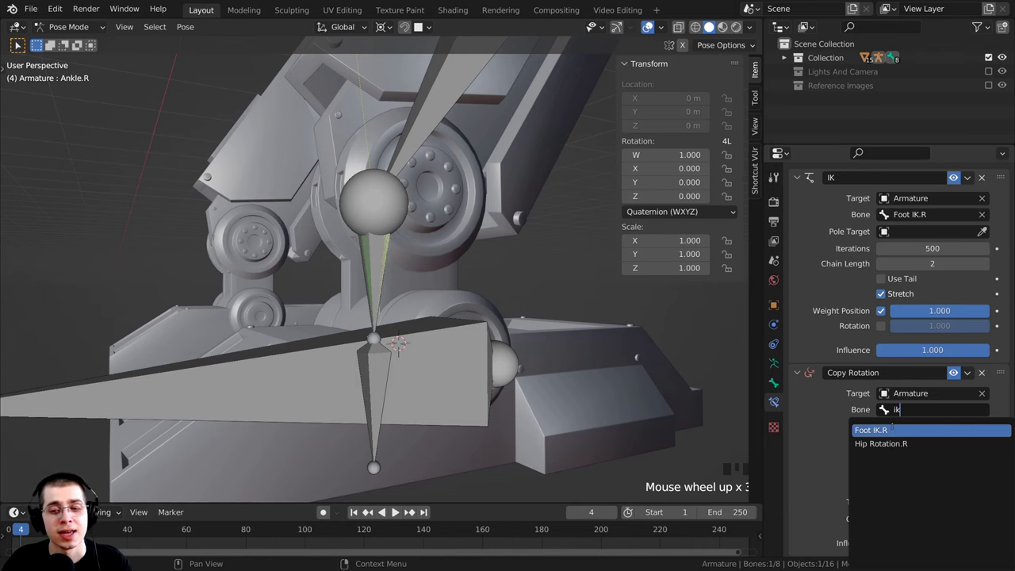
pyautogui.click(894, 429)
# Step: Select the Foot IK.R bone, move it to about Y -0.31 m and Z 0.67 m, and rotate it to test the Copy Rotation constraint
pyautogui.moveTo(408, 403); pyautogui.dragTo(419, 278, button='middle')
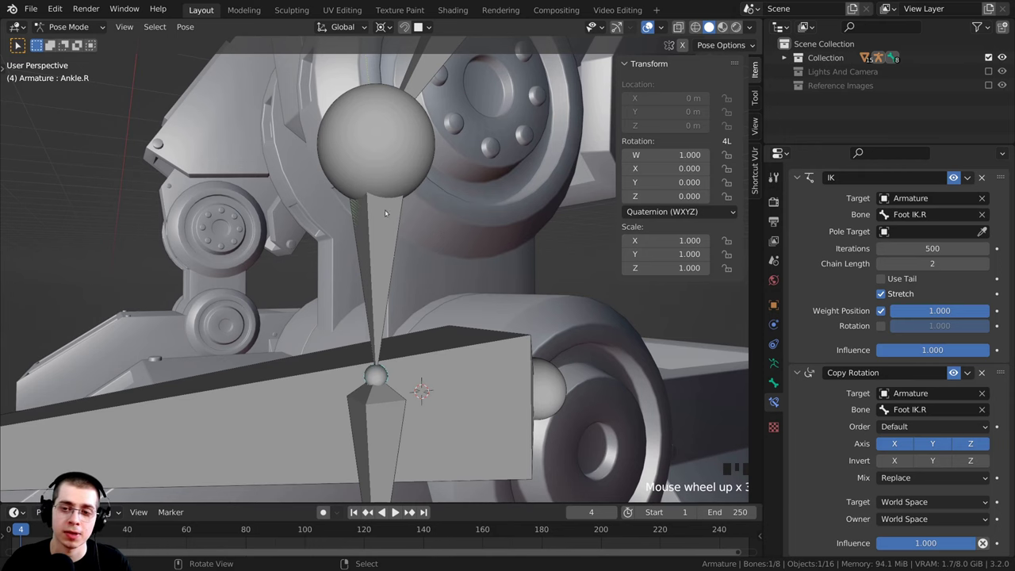
pyautogui.scroll(2, 901, 343)
pyautogui.scroll(-2, 406, 287)
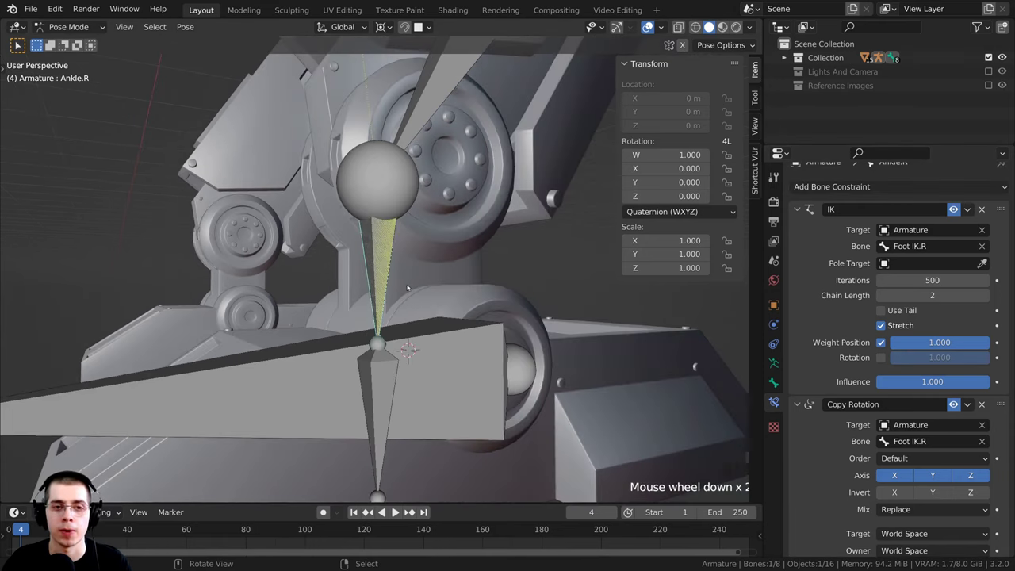
pyautogui.rightClick(375, 244)
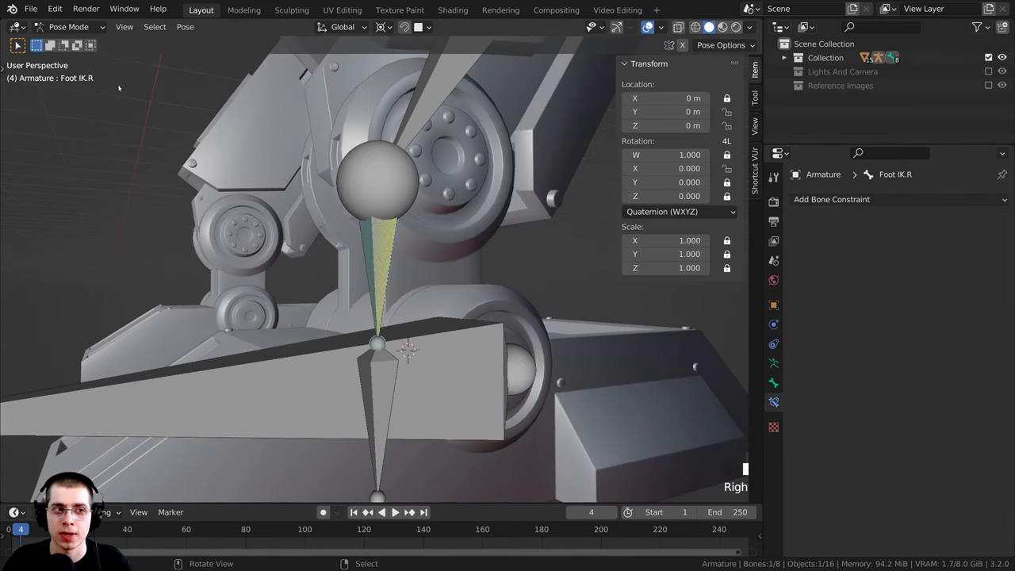
pyautogui.scroll(-2, 333, 214)
pyautogui.moveTo(333, 214); pyautogui.dragTo(330, 329, button='middle')
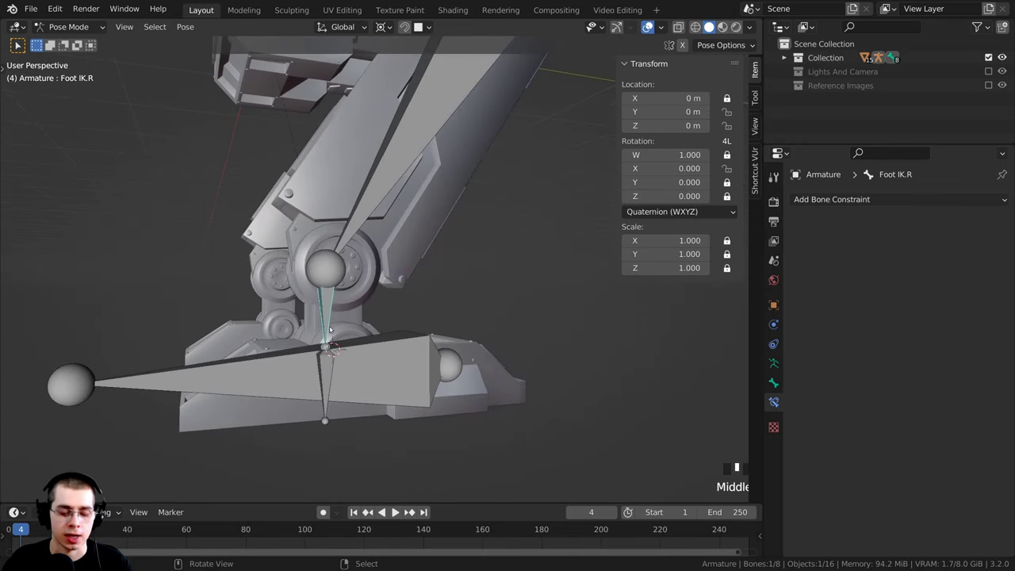
pyautogui.press('g')
pyautogui.click(482, 255)
pyautogui.moveTo(482, 255); pyautogui.dragTo(547, 250, button='middle')
pyautogui.press('r')
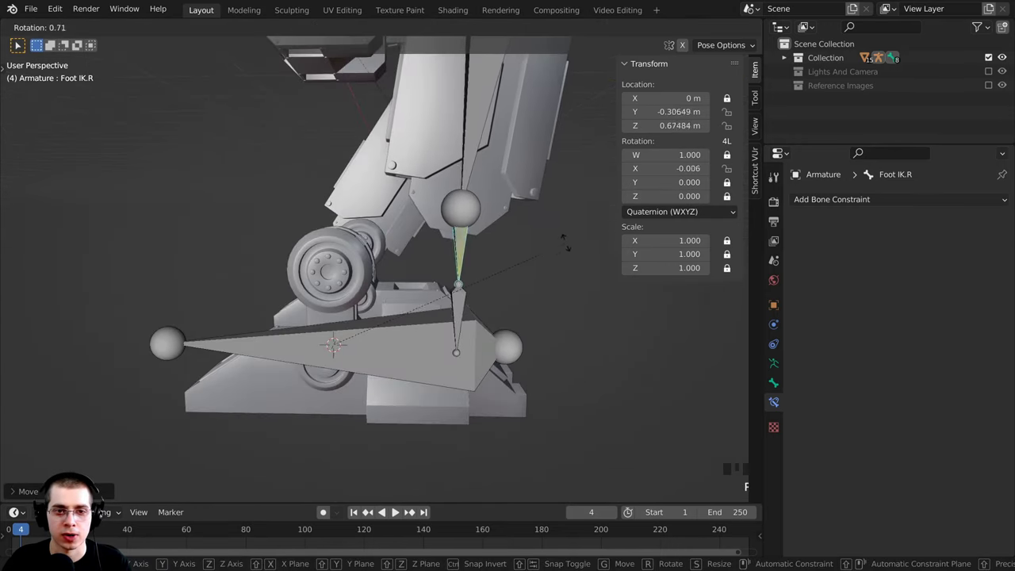
# Step: Try rotating the Foot IK.R bone about the current pivot point
pyautogui.rightClick(516, 195)
pyautogui.press('r')
pyautogui.rightClick(483, 232)
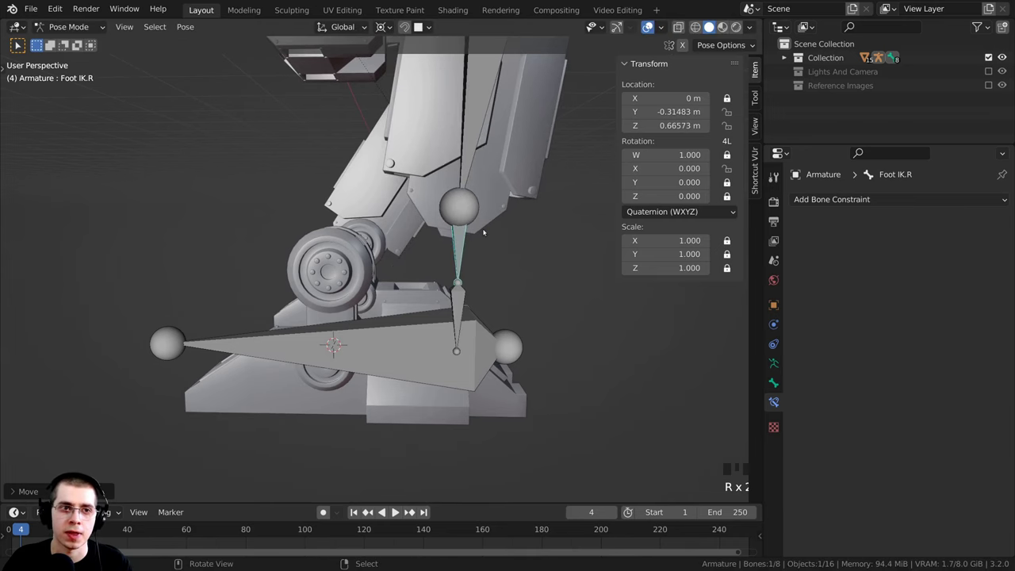
# Step: Set the transform pivot point to Median Point
pyautogui.click(381, 27)
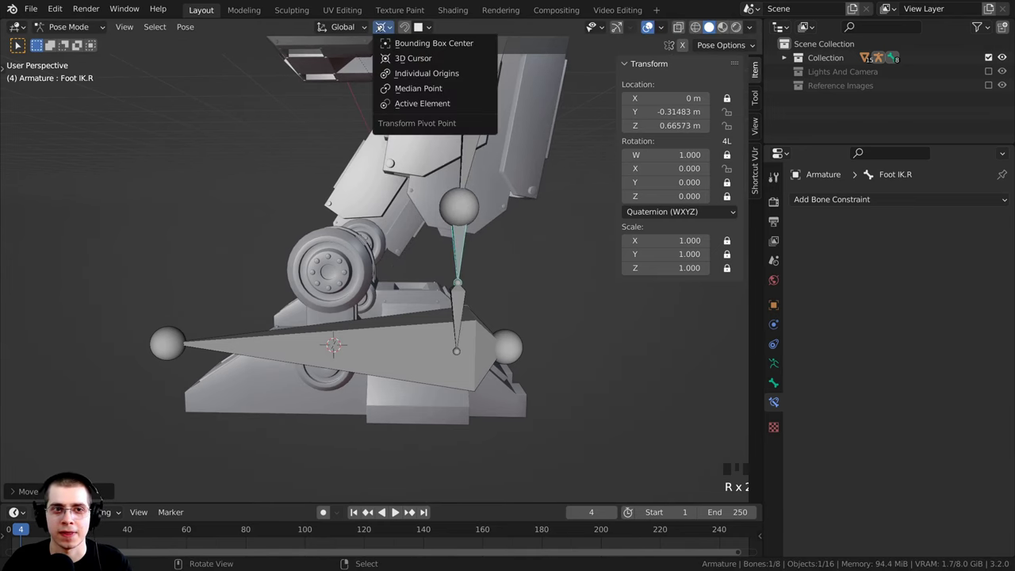
pyautogui.click(418, 88)
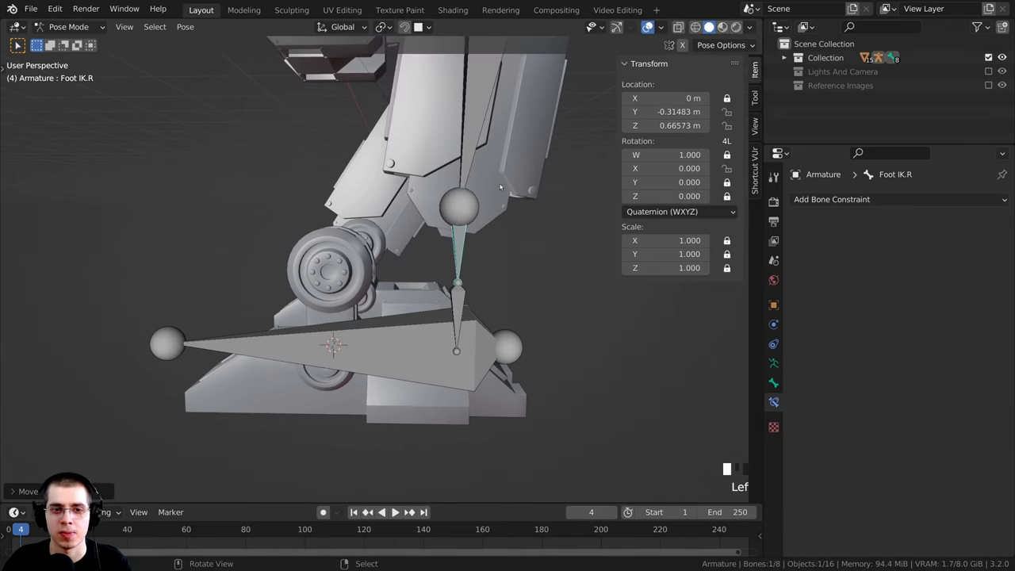
# Step: Try rotating the Foot IK.R bone about its median point and inspect the ankle from several angles
pyautogui.scroll(2, 494, 259)
pyautogui.press('r')
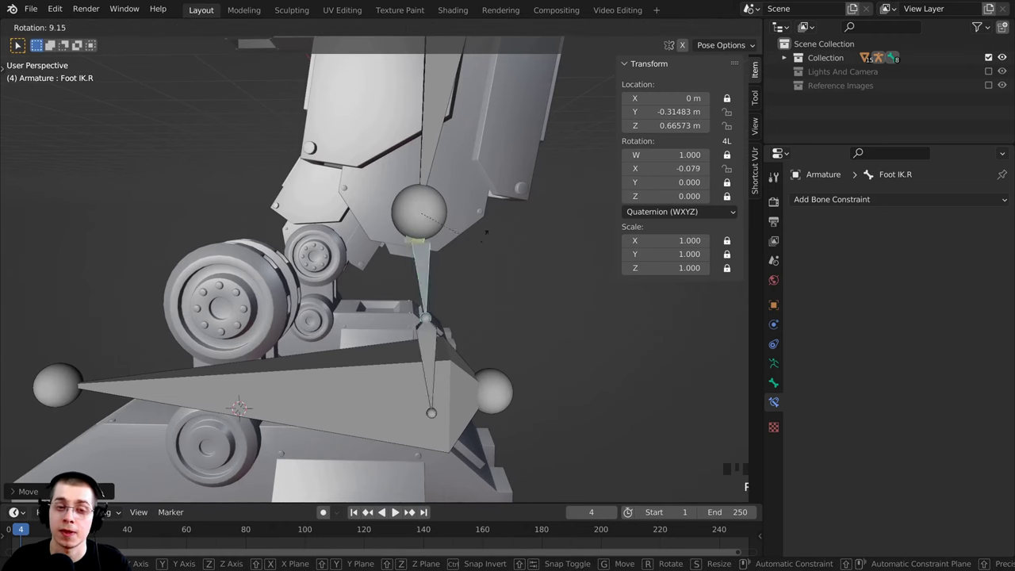
pyautogui.rightClick(467, 257)
pyautogui.scroll(3, 454, 265)
pyautogui.press('r')
pyautogui.moveTo(453, 265); pyautogui.dragTo(515, 288, button='middle')
pyautogui.rightClick(426, 246)
pyautogui.press('r')
pyautogui.rightClick(347, 238)
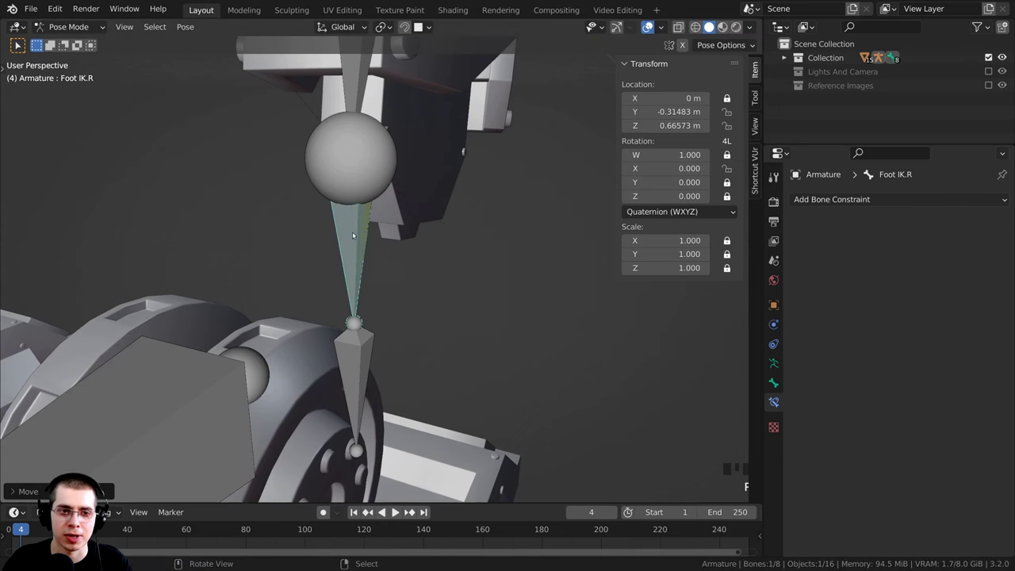
pyautogui.scroll(-2, 345, 251)
pyautogui.moveTo(345, 251); pyautogui.dragTo(345, 229, button='middle')
pyautogui.scroll(-3, 368, 229)
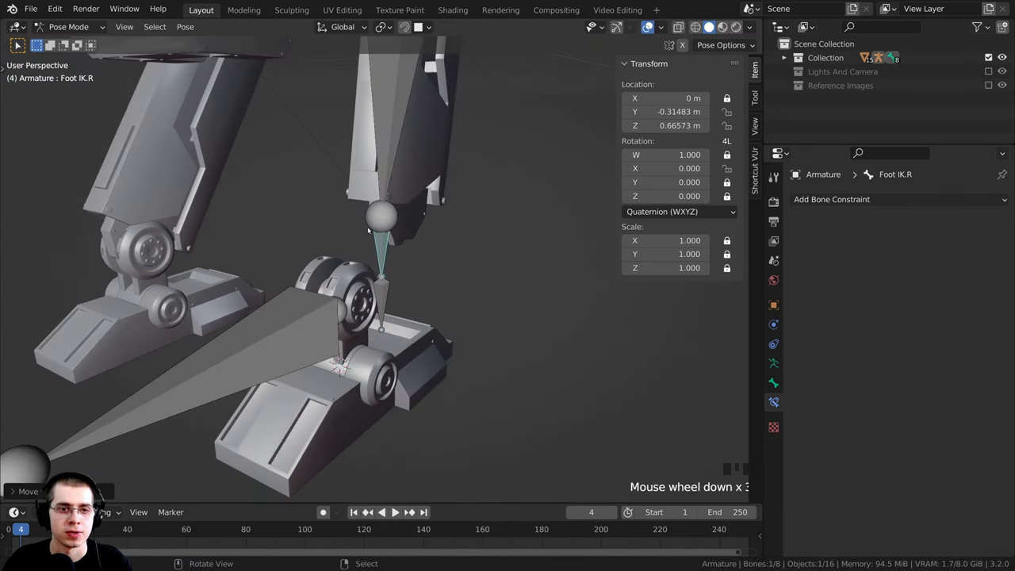
# Step: Clear the rotation and location of the Foot IK.R bone to restore its rest pose
pyautogui.hotkey('alt', 'r')
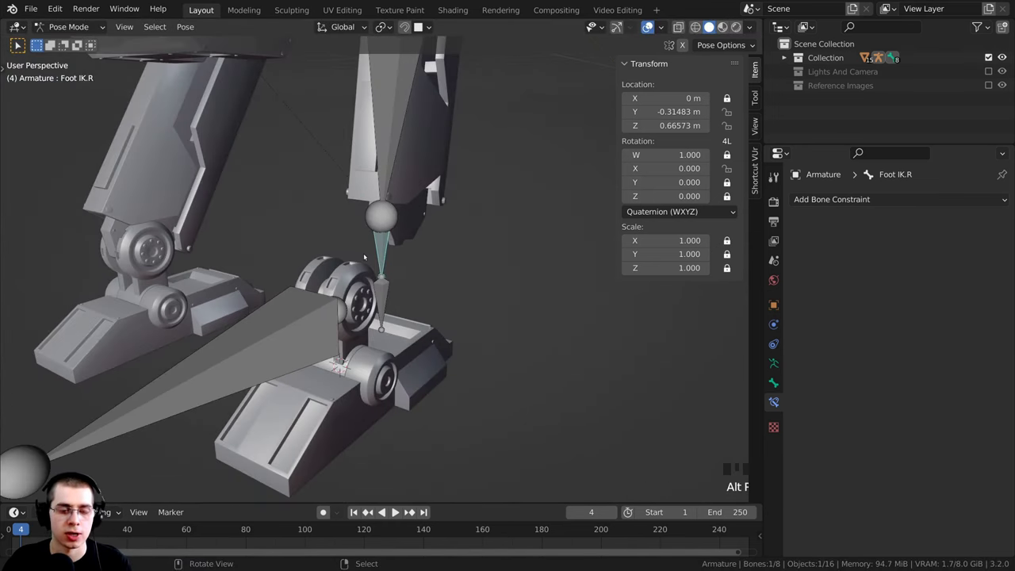
pyautogui.hotkey('alt', 'g')
pyautogui.keyDown('shift'); pyautogui.moveTo(364, 256); pyautogui.dragTo(401, 203, button='middle'); pyautogui.keyUp('shift')
pyautogui.scroll(2, 402, 203)
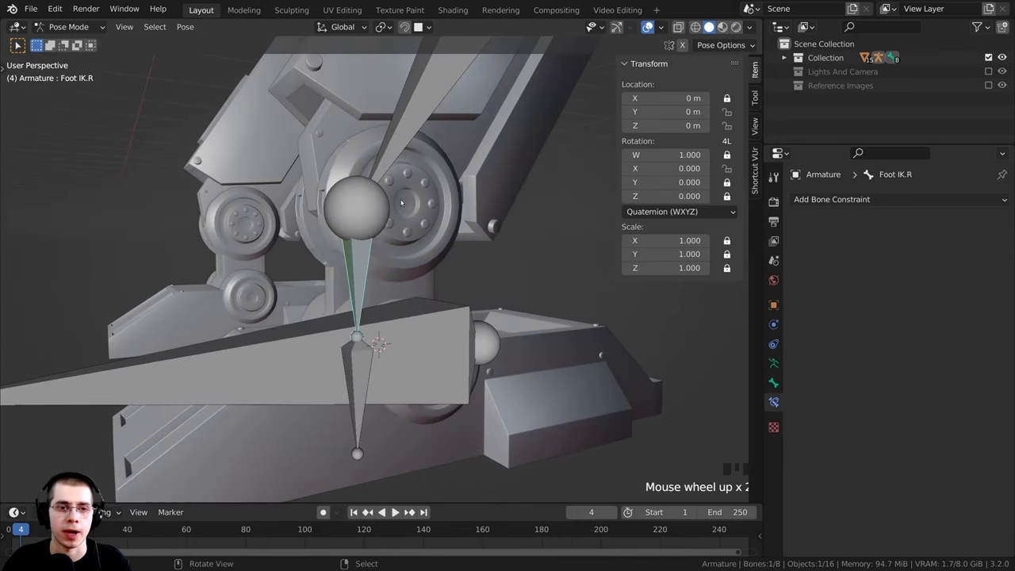
pyautogui.scroll(-3, 390, 86)
pyautogui.keyDown('shift'); pyautogui.moveTo(390, 85); pyautogui.dragTo(338, 101, button='middle'); pyautogui.keyUp('shift')
pyautogui.scroll(3, 390, 151)
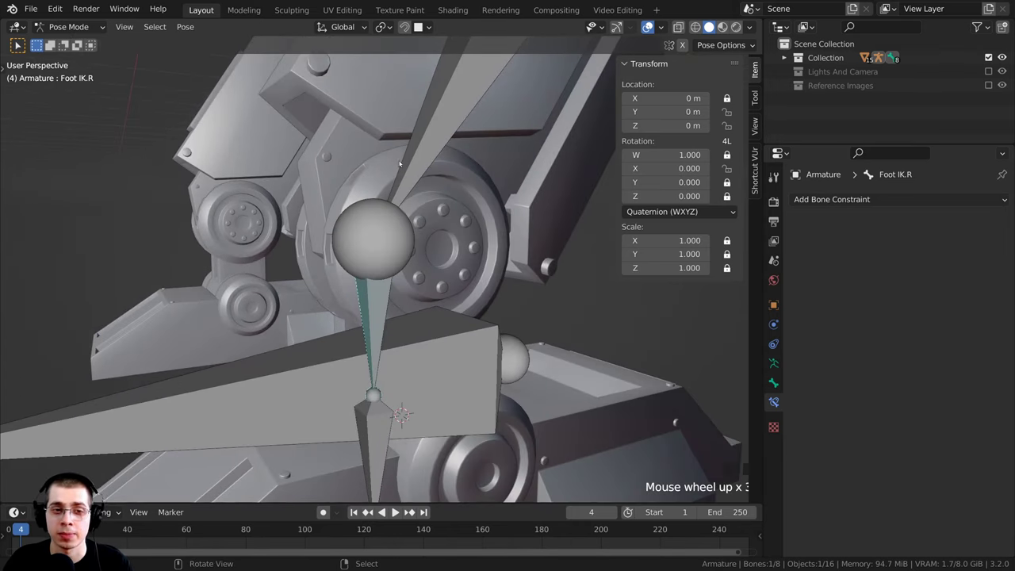
pyautogui.scroll(-1, 444, 211)
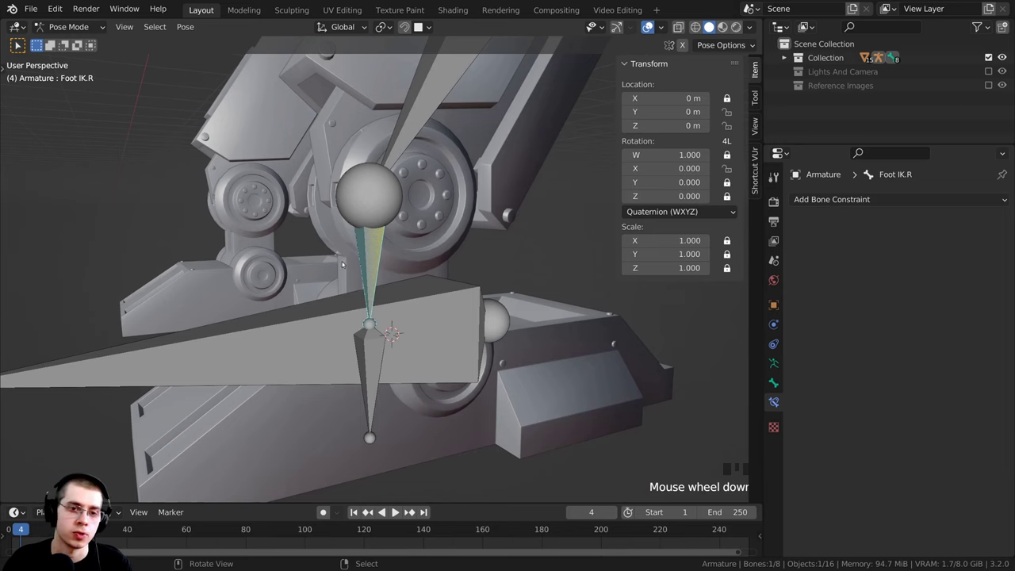
# Step: Select the Ankle Right mesh in Object Mode, add the armature to the selection, and return to Pose Mode
pyautogui.hotkey('ctrl', 'Tab')
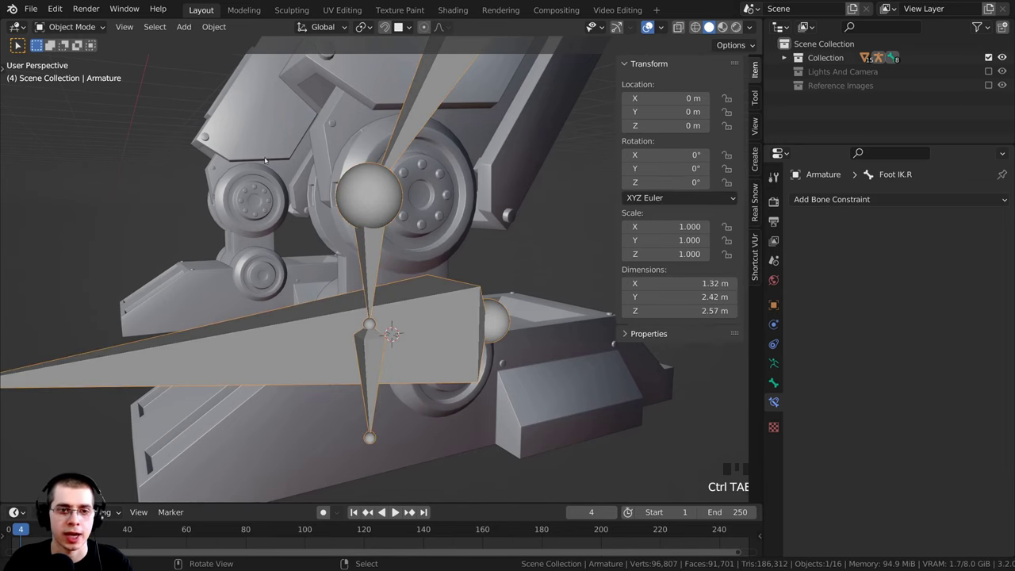
pyautogui.scroll(-3, 266, 161)
pyautogui.moveTo(267, 161); pyautogui.dragTo(414, 285, button='middle')
pyautogui.click(410, 241)
pyautogui.scroll(3, 367, 217)
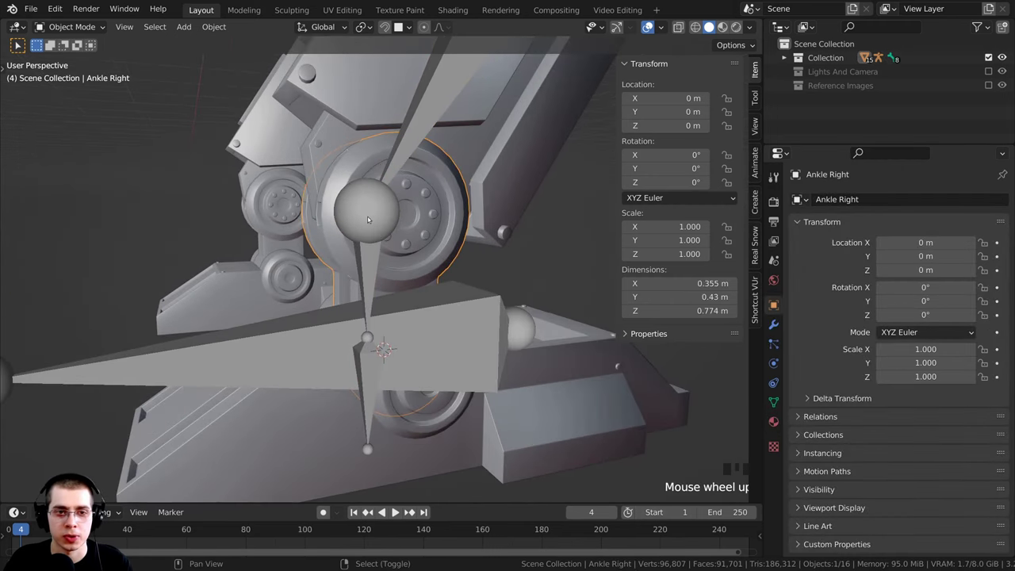
pyautogui.keyDown('shift'); pyautogui.rightClick(369, 220); pyautogui.keyUp('shift')
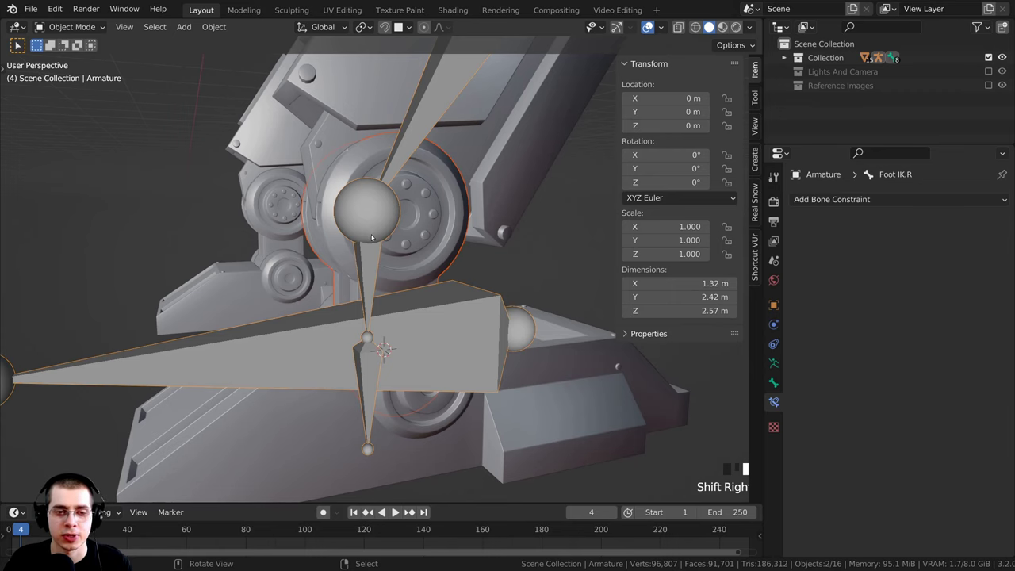
pyautogui.hotkey('ctrl', 'Tab')
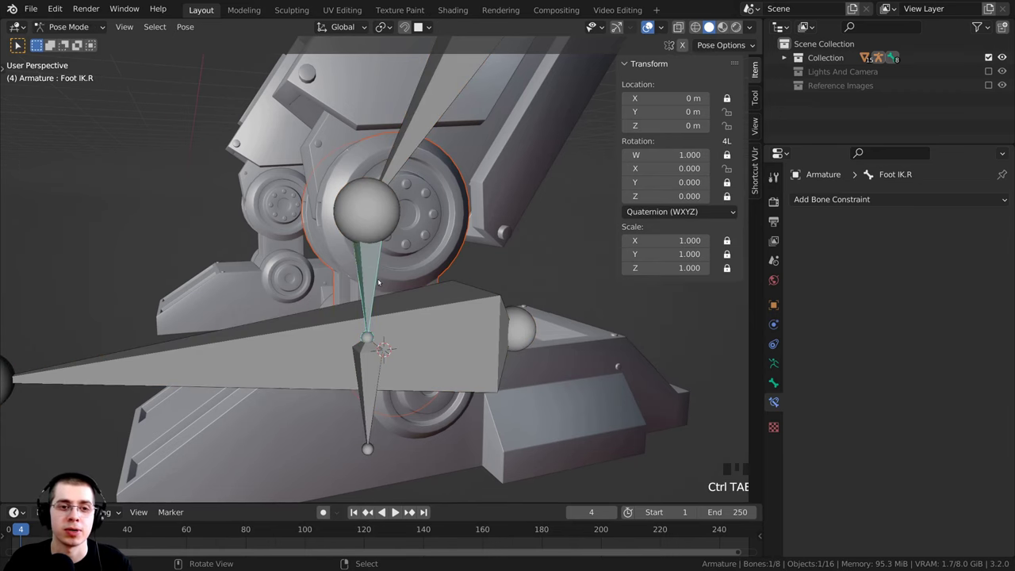
# Step: Select the Ankle.R bone overlapping the foot IK bone and parent the Ankle Right mesh to it with the Bone option
pyautogui.keyDown('shift'); pyautogui.moveTo(379, 282); pyautogui.dragTo(374, 271, button='middle'); pyautogui.keyUp('shift')
pyautogui.click(74, 28)
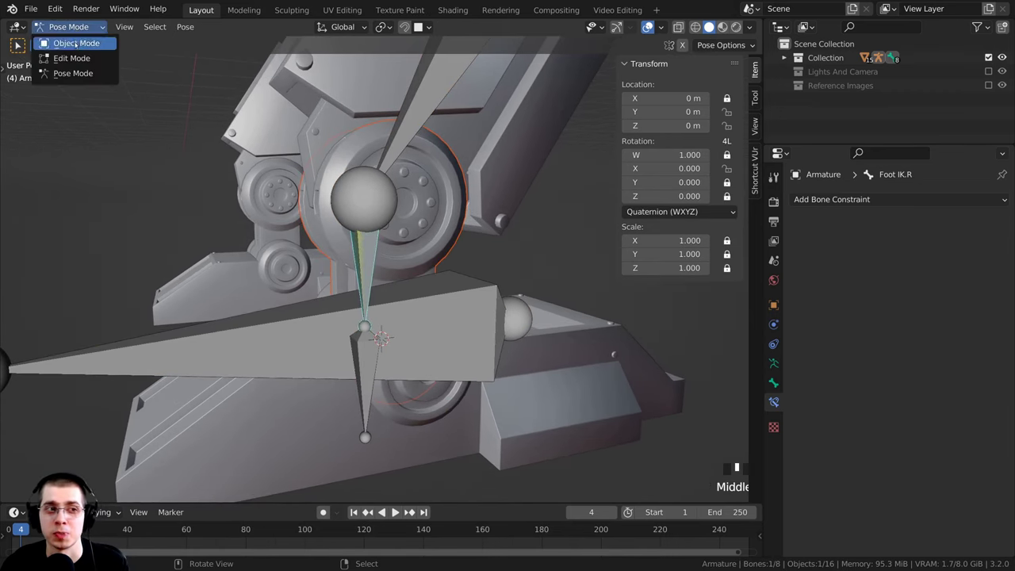
pyautogui.click(110, 77)
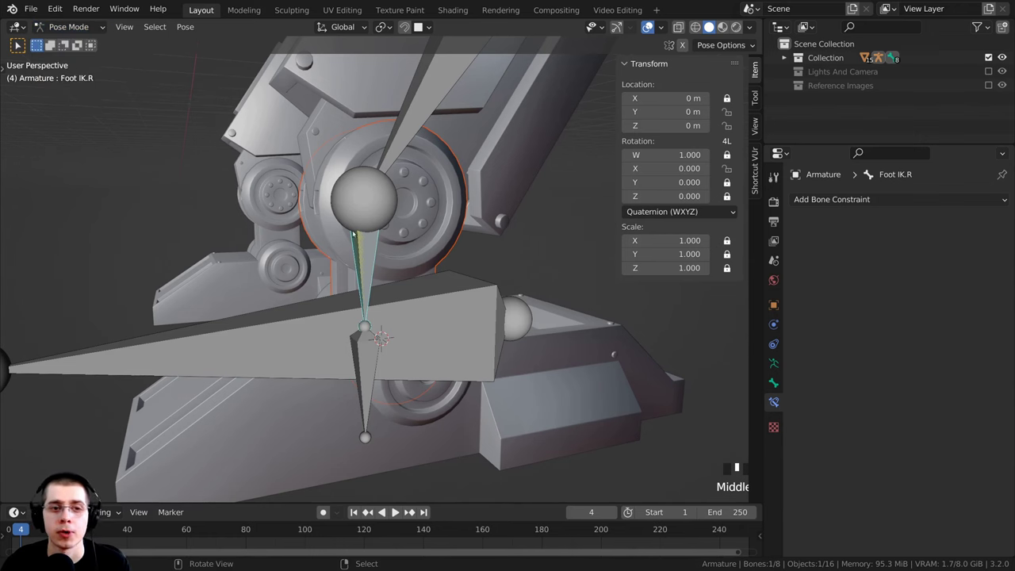
pyautogui.keyDown('shift'); pyautogui.moveTo(347, 244); pyautogui.dragTo(334, 244, button='middle'); pyautogui.keyUp('shift')
pyautogui.scroll(2, 332, 244)
pyautogui.rightClick(332, 244)
pyautogui.rightClick(332, 245)
pyautogui.rightClick(332, 246)
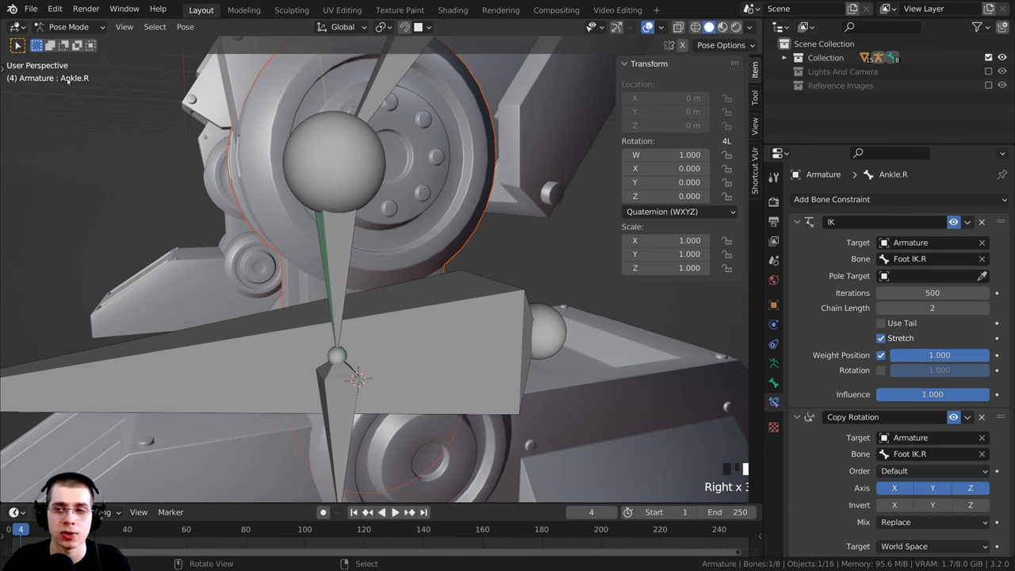
pyautogui.moveTo(329, 239); pyautogui.dragTo(315, 231, button='middle')
pyautogui.scroll(-1, 315, 231)
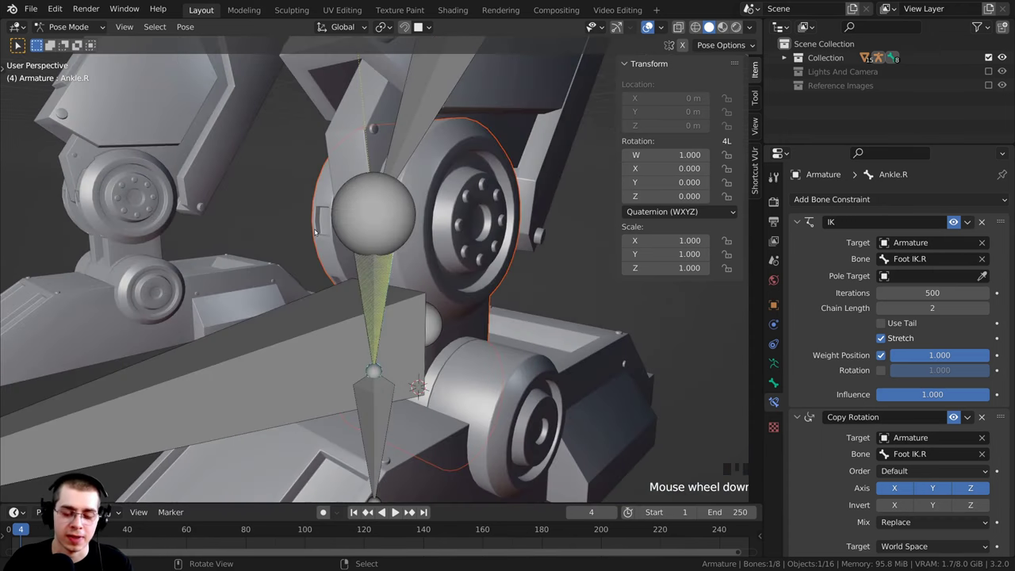
pyautogui.hotkey('ctrl', 'p')
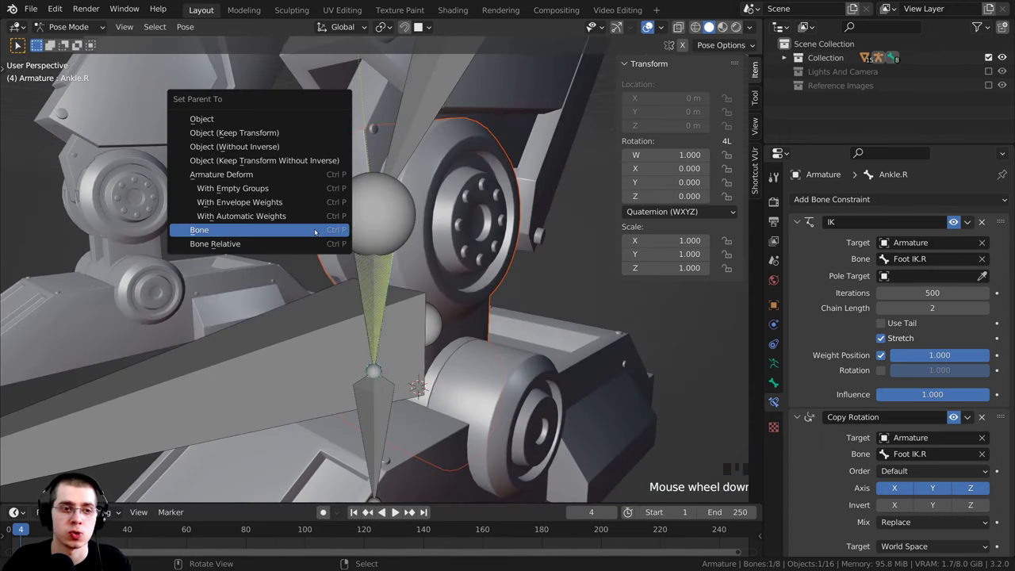
pyautogui.click(315, 232)
pyautogui.keyDown('shift'); pyautogui.moveTo(315, 232); pyautogui.dragTo(323, 283, button='middle'); pyautogui.keyUp('shift')
# Step: Select the Foot Right mesh in Object Mode, add the armature to the selection, and return to Pose Mode
pyautogui.hotkey('ctrl', 'Tab')
pyautogui.scroll(-1, 392, 364)
pyautogui.moveTo(392, 364)
pyautogui.keyDown('shift'); pyautogui.mouseDown(button='middle')
pyautogui.moveTo(390, 324)
pyautogui.moveTo(409, 365)
pyautogui.mouseUp(button='middle'); pyautogui.keyUp('shift')
pyautogui.rightClick(476, 347)
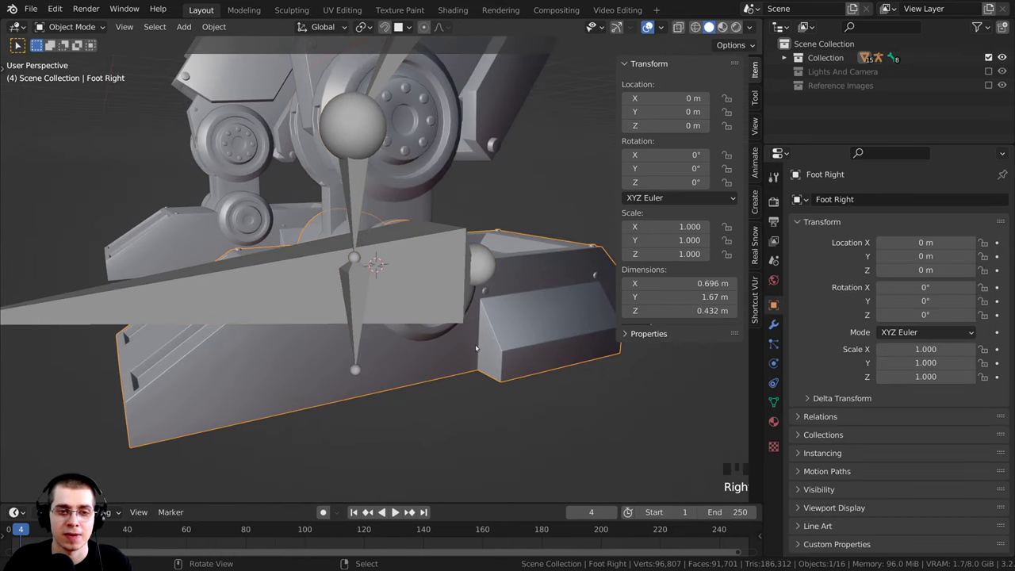
pyautogui.keyDown('shift'); pyautogui.rightClick(387, 259); pyautogui.keyUp('shift')
pyautogui.hotkey('ctrl', 'Tab')
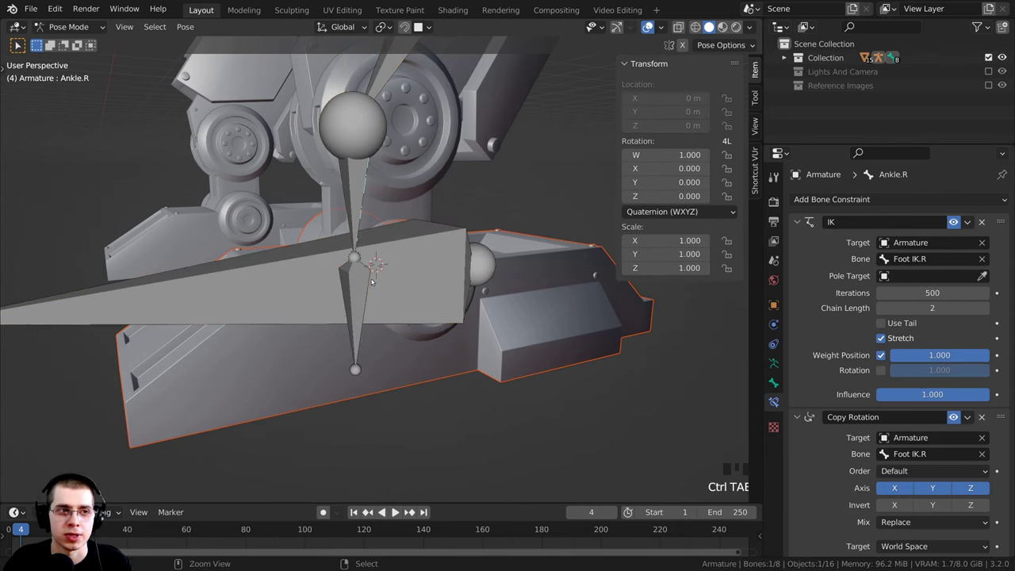
# Step: Select the Foot.R bone and parent the Foot Right mesh to it with the Bone option
pyautogui.scroll(1, 367, 312)
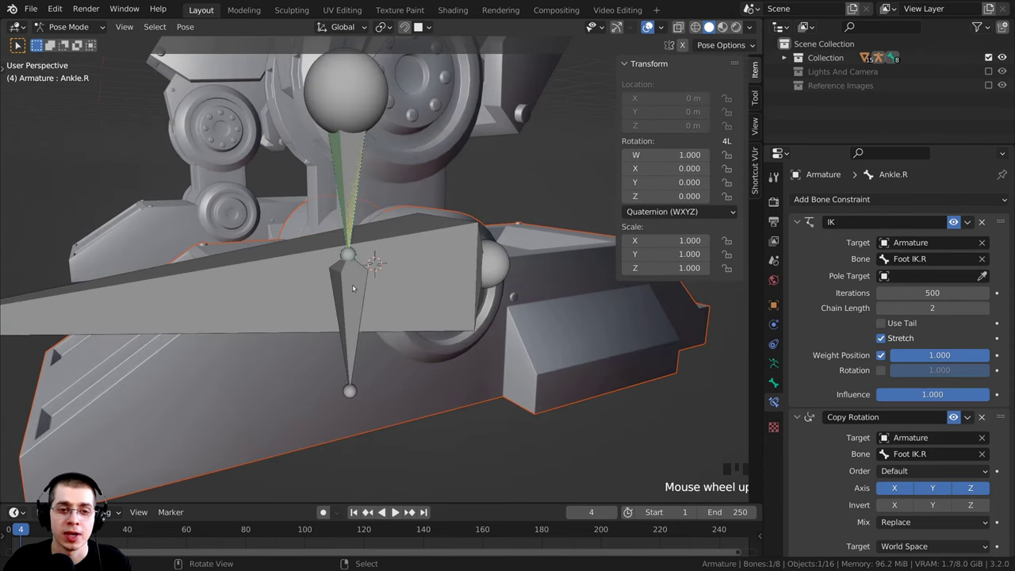
pyautogui.rightClick(353, 288)
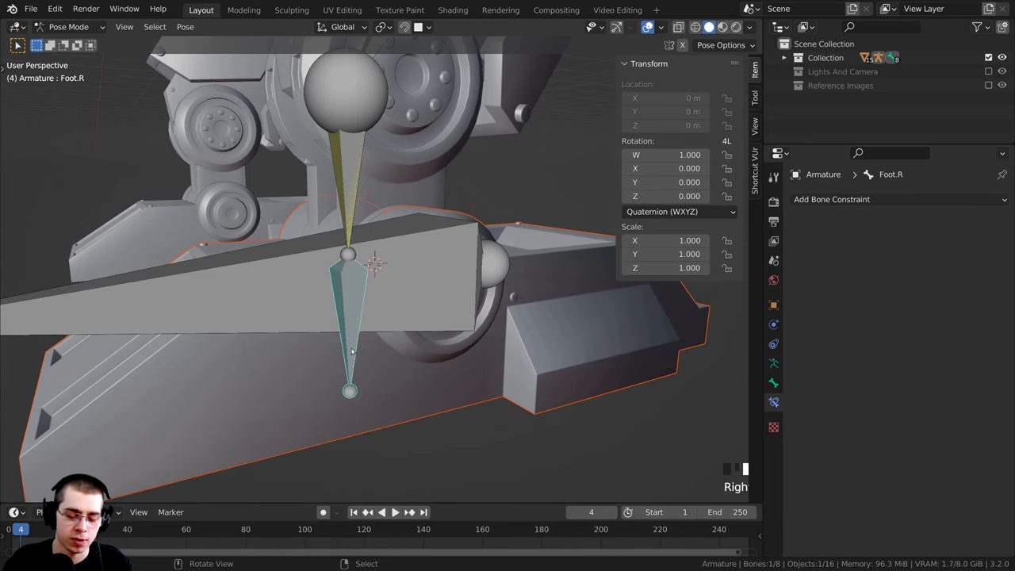
pyautogui.hotkey('ctrl', 'p')
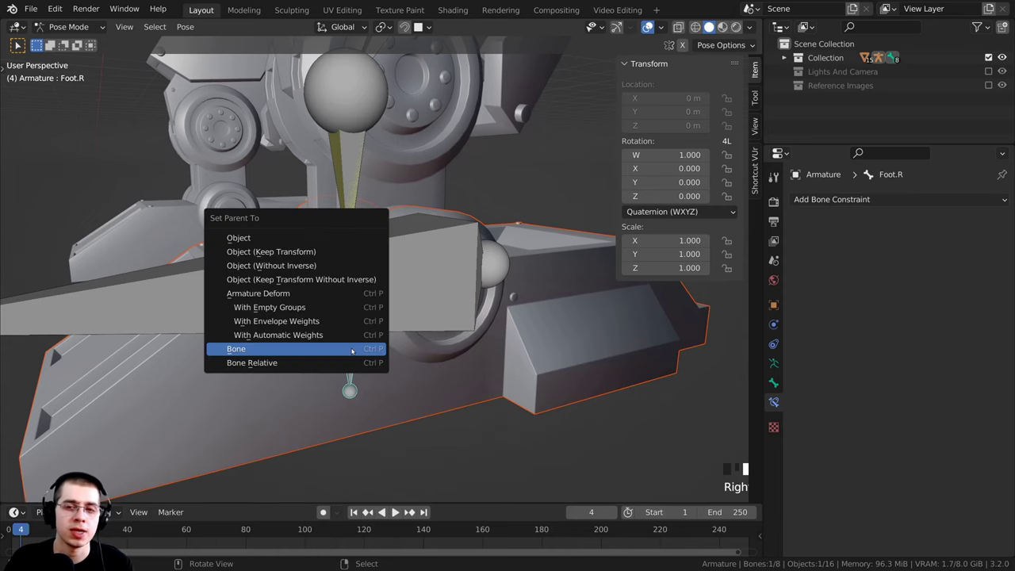
pyautogui.click(329, 348)
# Step: Try rotating the Foot.R bone around the global X axis to test the parented foot mesh
pyautogui.scroll(-2, 329, 349)
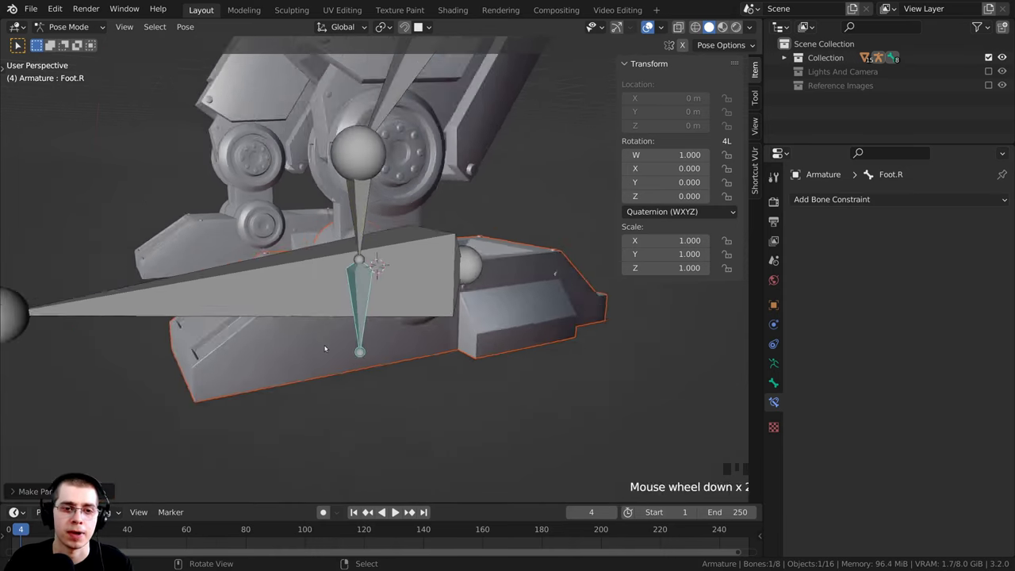
pyautogui.moveTo(329, 349); pyautogui.dragTo(369, 326, button='middle')
pyautogui.moveTo(363, 271); pyautogui.dragTo(368, 273, button='middle')
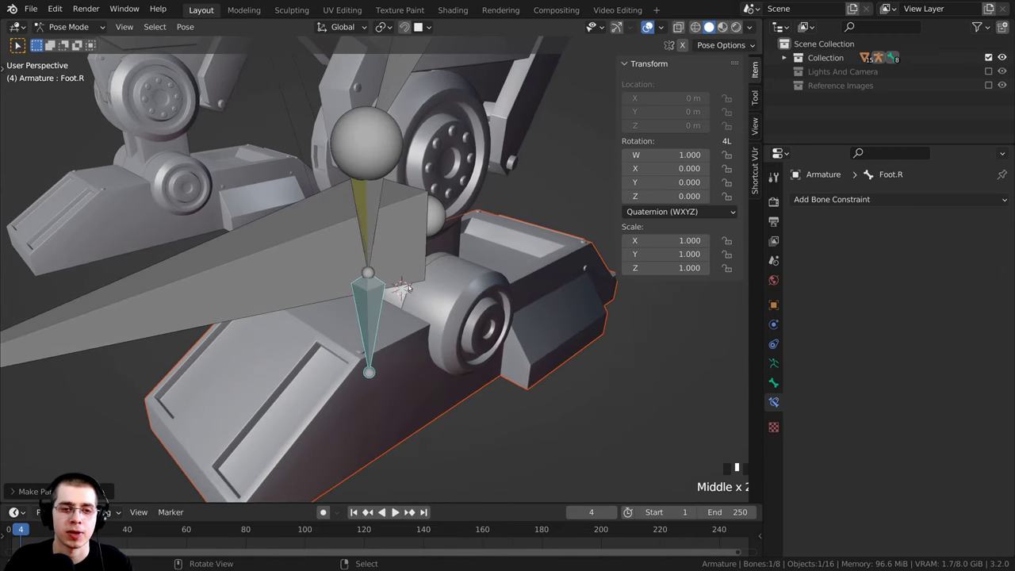
pyautogui.press('r')
pyautogui.press('x')
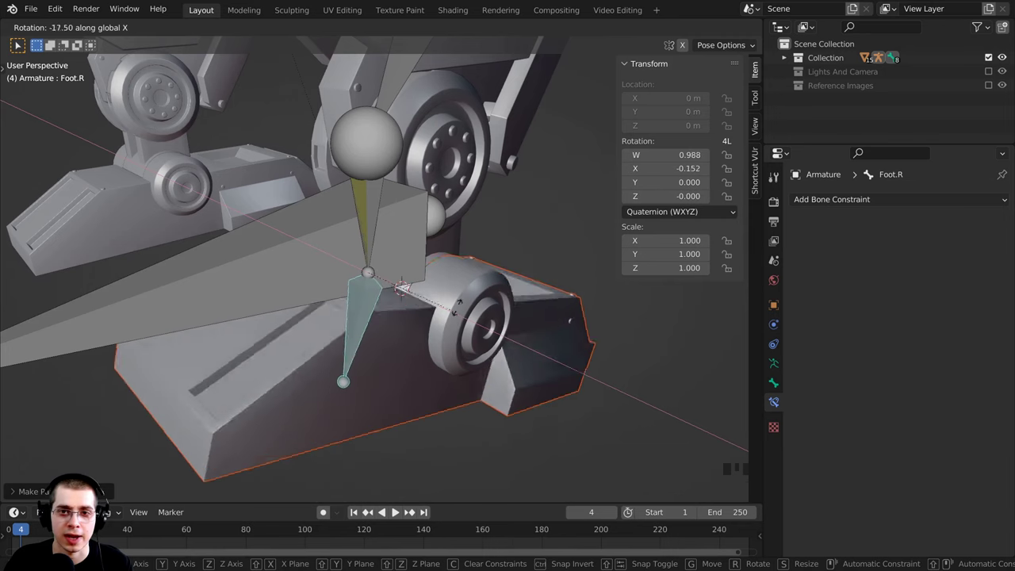
pyautogui.rightClick(599, 229)
# Step: Lock the Foot.R bone's location and scale on the X, Y and Z axes
pyautogui.moveTo(726, 97); pyautogui.dragTo(729, 124)
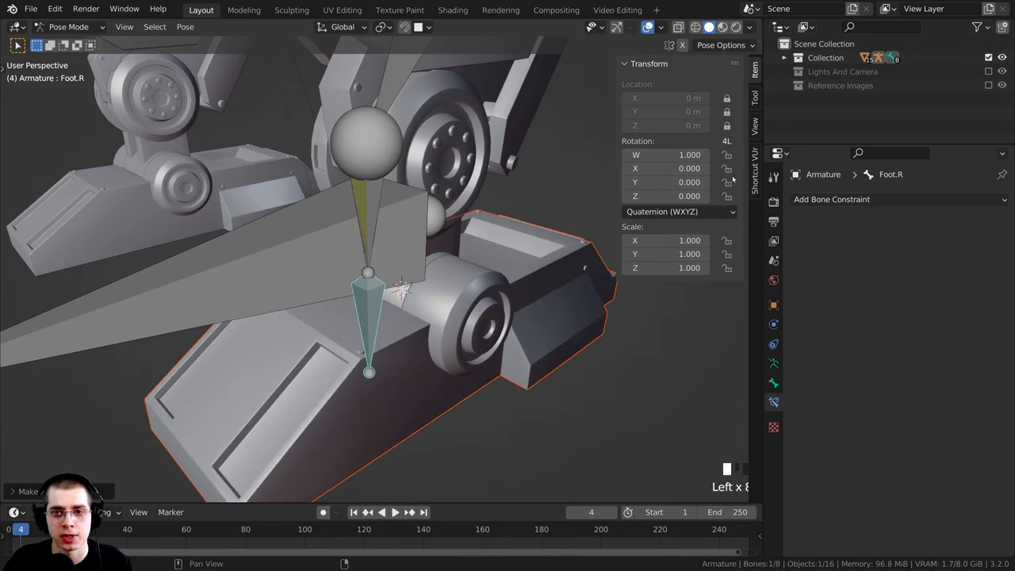
pyautogui.moveTo(728, 241); pyautogui.dragTo(727, 256)
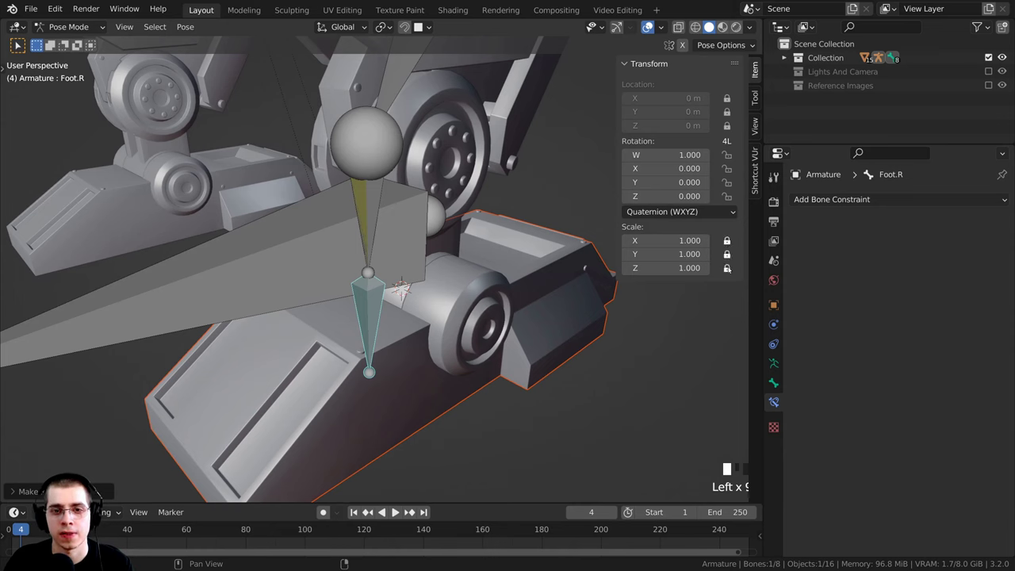
# Step: Try rotating the Foot.R bone around the global X axis with location and scale locked
pyautogui.press('r')
pyautogui.press('x')
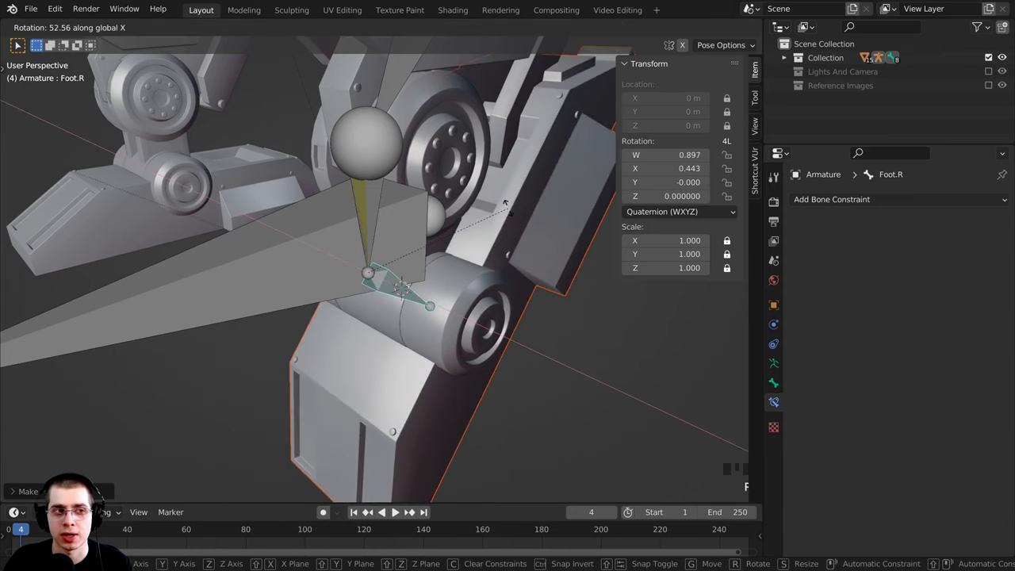
pyautogui.press('Escape')
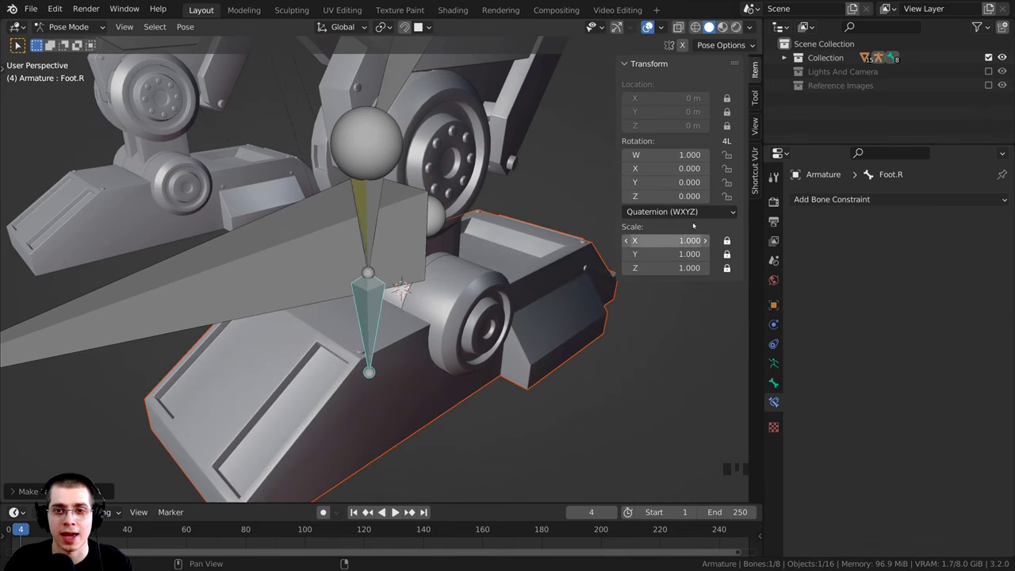
# Step: Lock the Foot.R bone's W, Y and Z rotation, leaving only X free
pyautogui.click(727, 154)
pyautogui.click(727, 182)
pyautogui.click(727, 196)
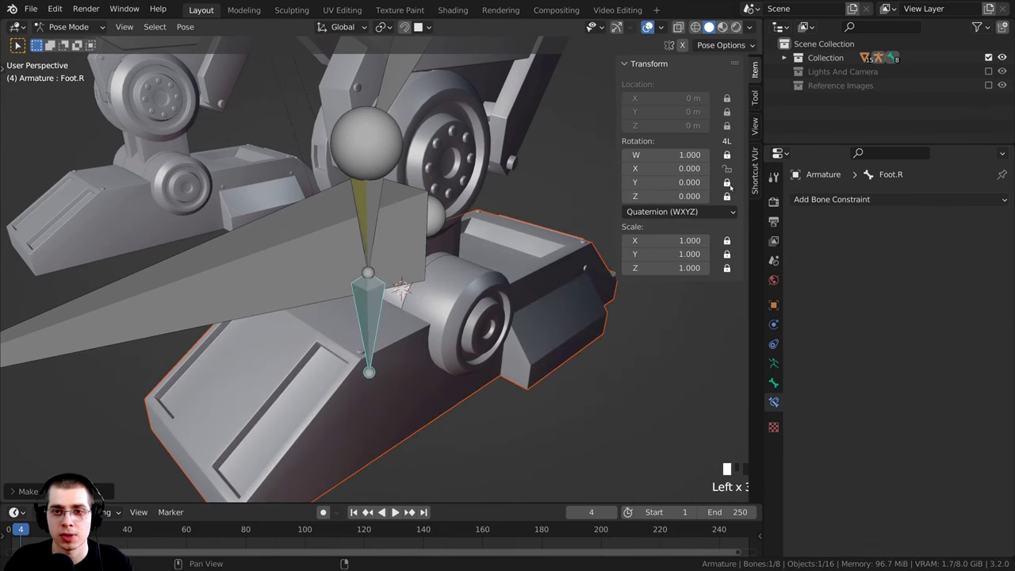
# Step: Try rotating the Foot.R bone freely from several viewing angles to test its rotation locks
pyautogui.scroll(-5, 468, 325)
pyautogui.moveTo(461, 329); pyautogui.dragTo(444, 393, button='middle')
pyautogui.press('r')
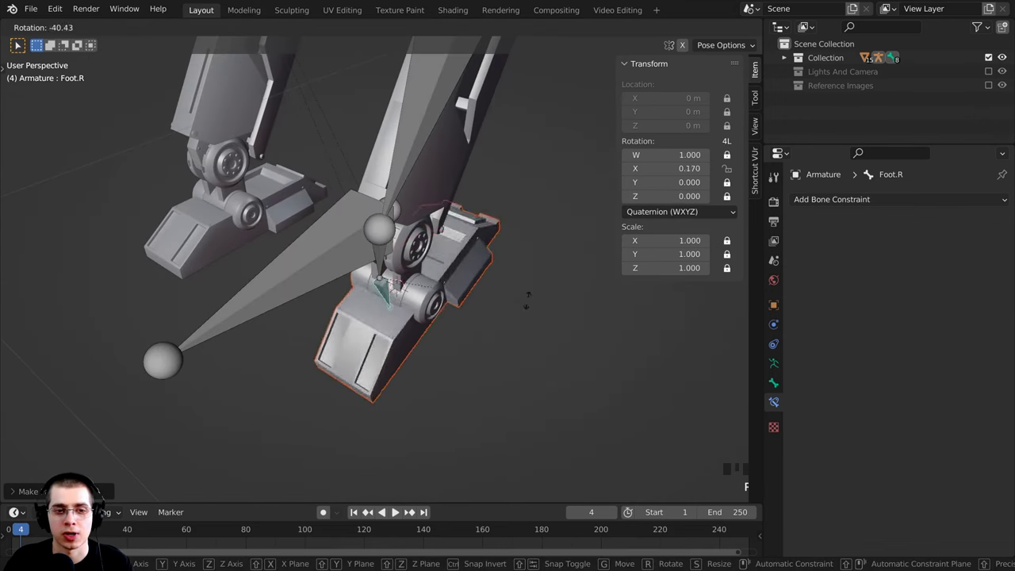
pyautogui.press('r')
pyautogui.rightClick(402, 476)
pyautogui.moveTo(403, 464); pyautogui.dragTo(424, 389, button='middle')
pyautogui.press('r')
pyautogui.rightClick(245, 385)
pyautogui.moveTo(425, 389); pyautogui.dragTo(480, 355, button='middle')
# Step: Try moving the Main Controller bone to test whether the right foot follows it
pyautogui.click(428, 337)
pyautogui.moveTo(428, 337); pyautogui.dragTo(475, 345, button='middle')
pyautogui.scroll(1, 396, 309)
pyautogui.moveTo(352, 277); pyautogui.dragTo(368, 309, button='middle')
pyautogui.scroll(-3, 371, 287)
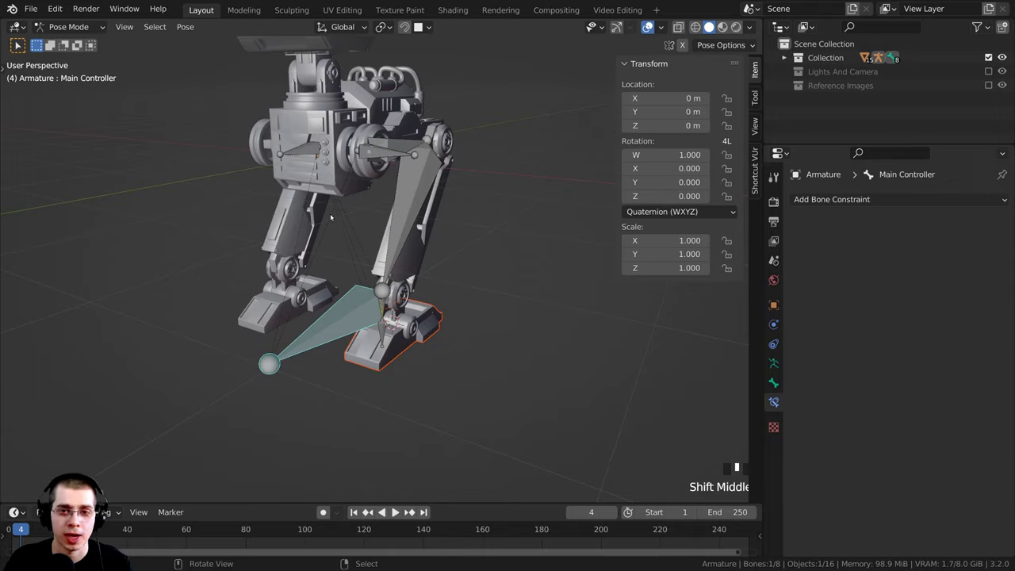
pyautogui.press('g')
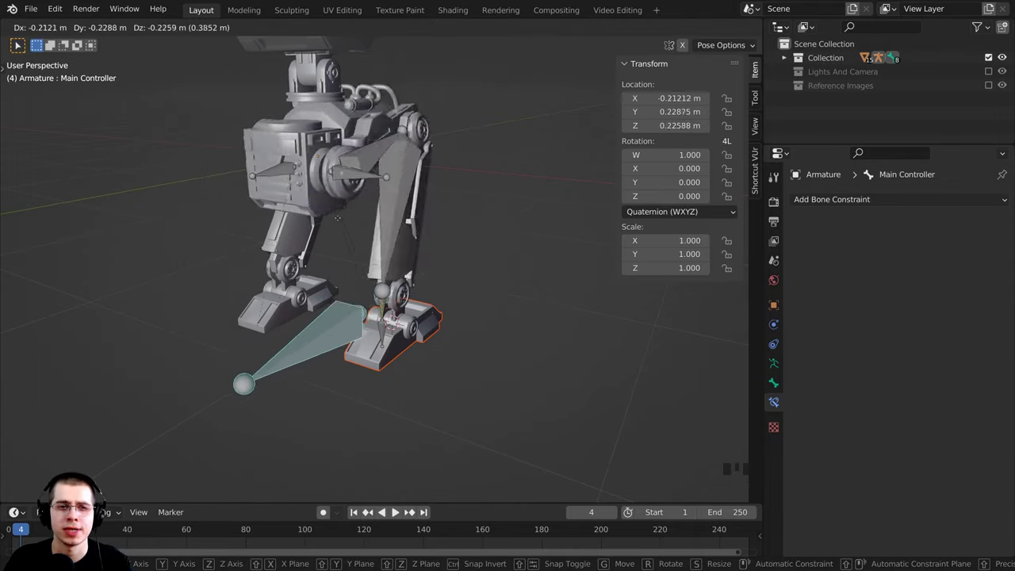
pyautogui.rightClick(293, 240)
# Step: Switch to Object Mode, clear the selection and select only the armature
pyautogui.keyDown('shift'); pyautogui.moveTo(271, 184); pyautogui.dragTo(332, 207, button='middle'); pyautogui.keyUp('shift')
pyautogui.scroll(1, 264, 203)
pyautogui.press('Tab')
pyautogui.scroll(-2, 357, 226)
pyautogui.rightClick(396, 250)
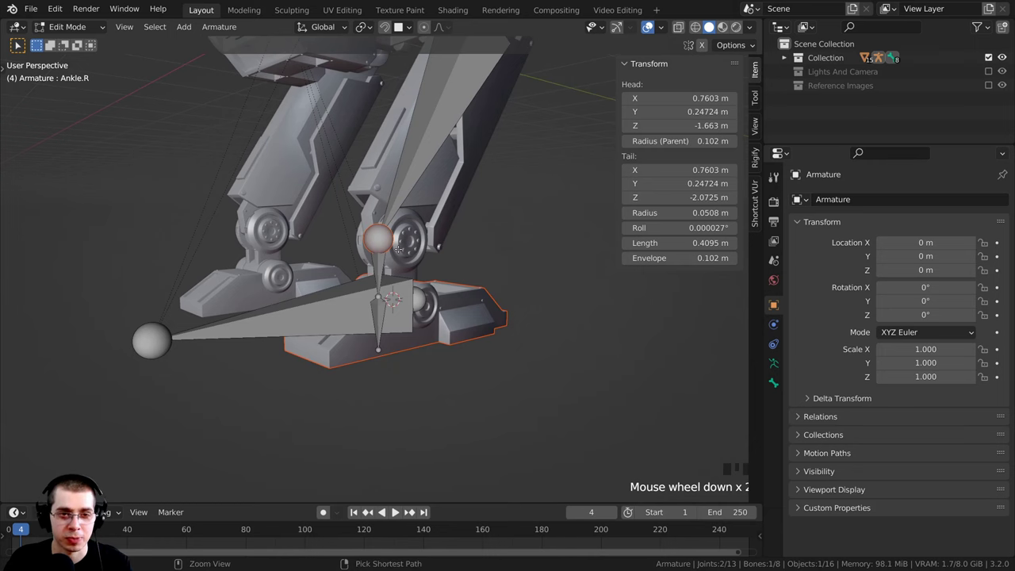
pyautogui.hotkey('ctrl', 'Tab')
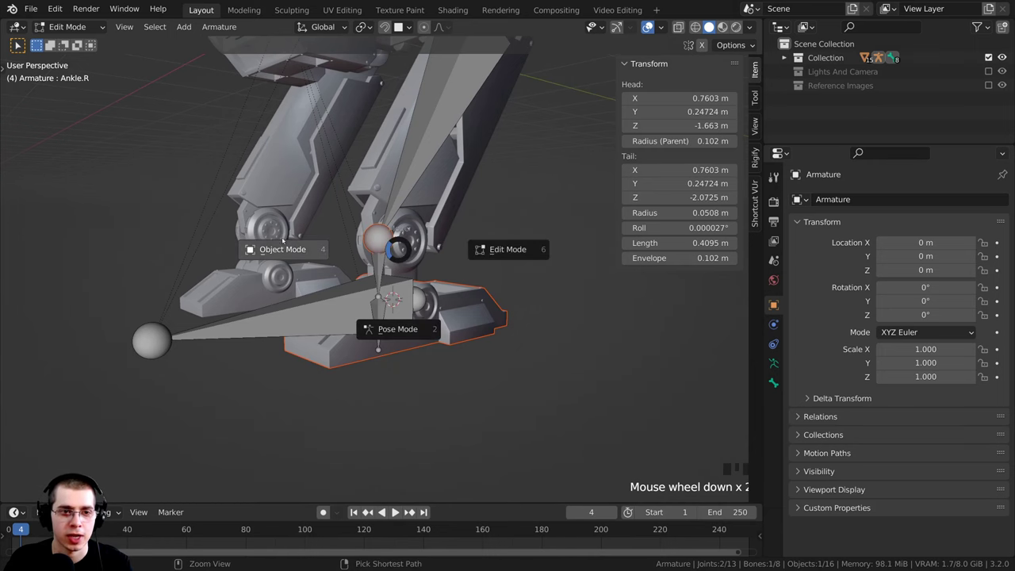
pyautogui.hotkey('ctrl', 'Tab')
pyautogui.moveTo(279, 262); pyautogui.dragTo(299, 258, button='middle')
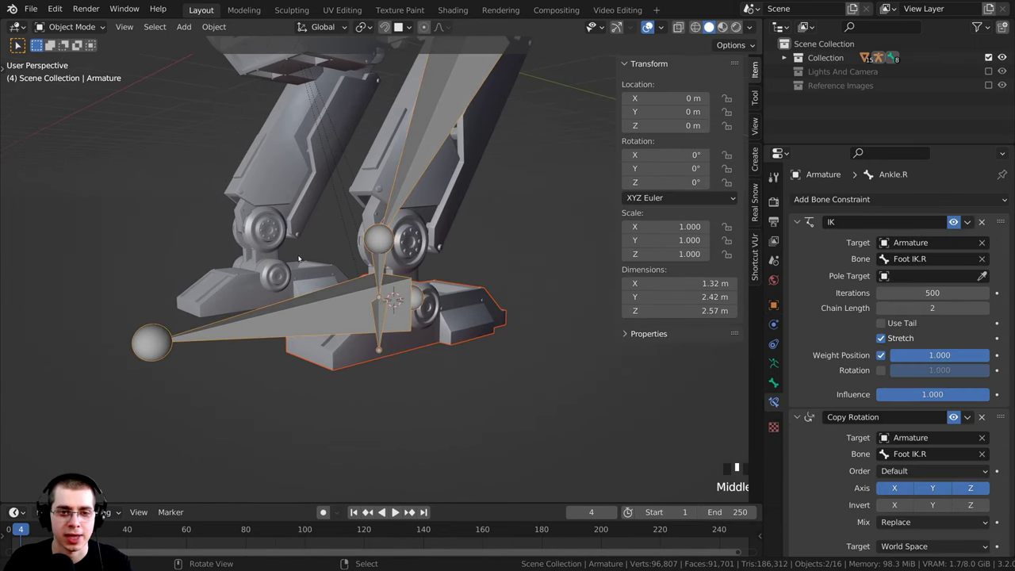
pyautogui.press('a')
pyautogui.rightClick(460, 323)
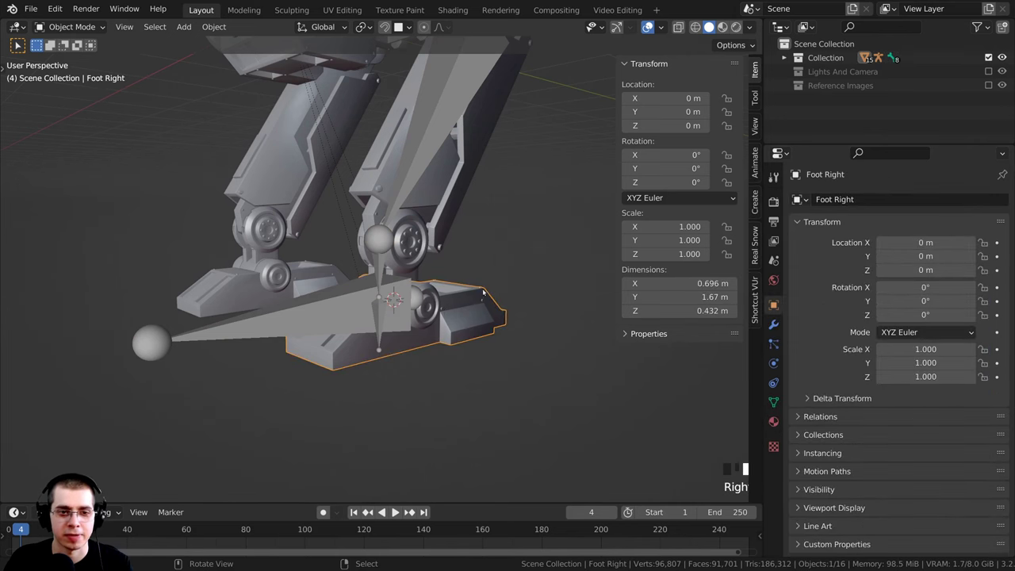
pyautogui.scroll(2, 435, 358)
pyautogui.rightClick(306, 313)
pyautogui.scroll(-2, 306, 313)
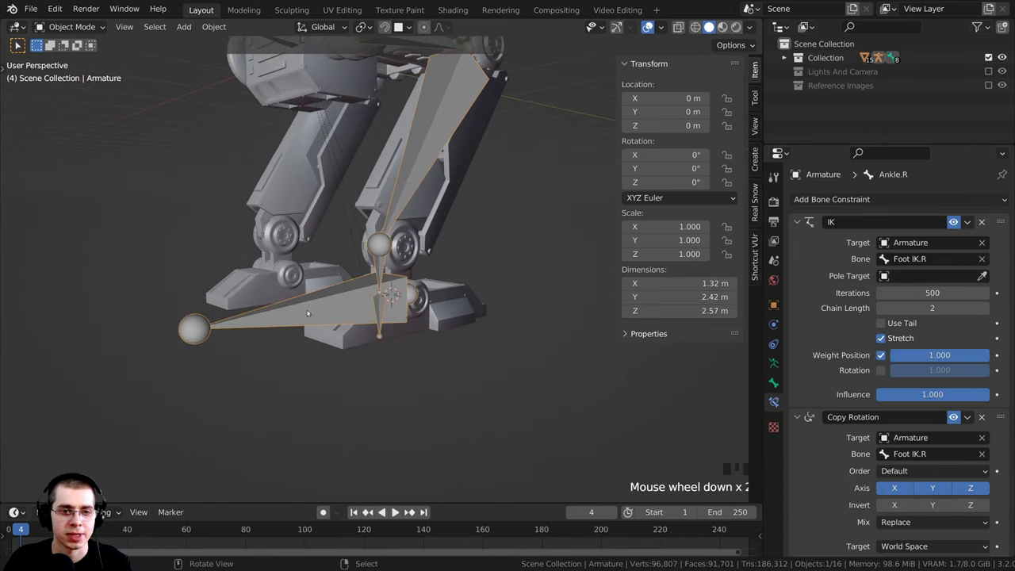
pyautogui.scroll(4, 386, 276)
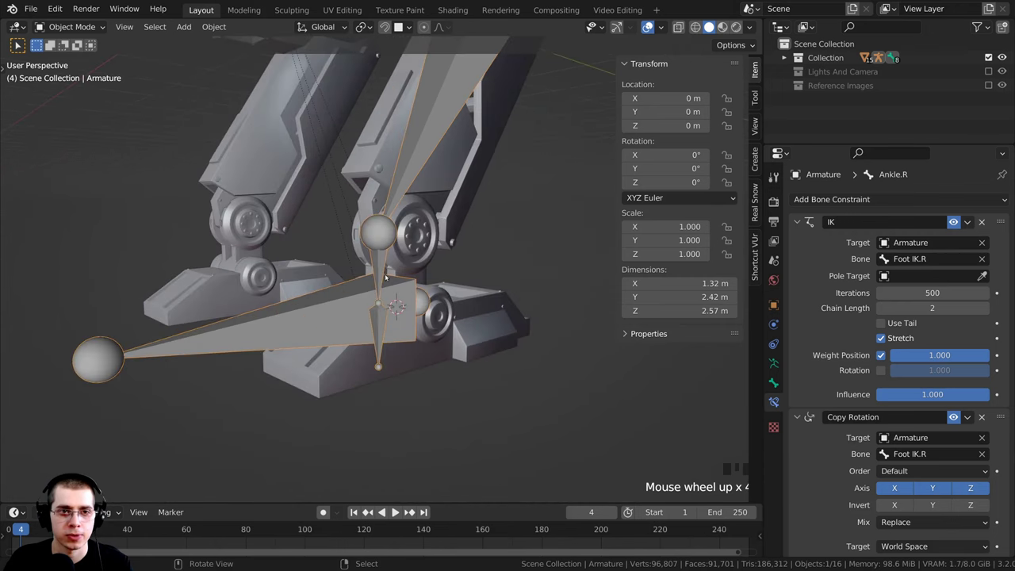
# Step: In Edit Mode, set the viewport shading to Wireframe and select the Foot IK.R bone
pyautogui.press('Tab')
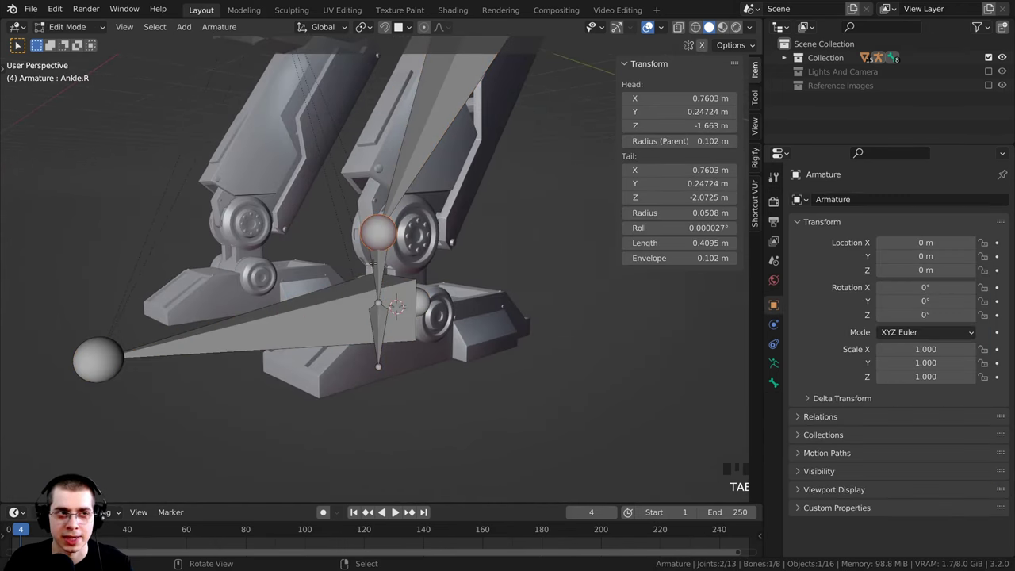
pyautogui.scroll(3, 380, 278)
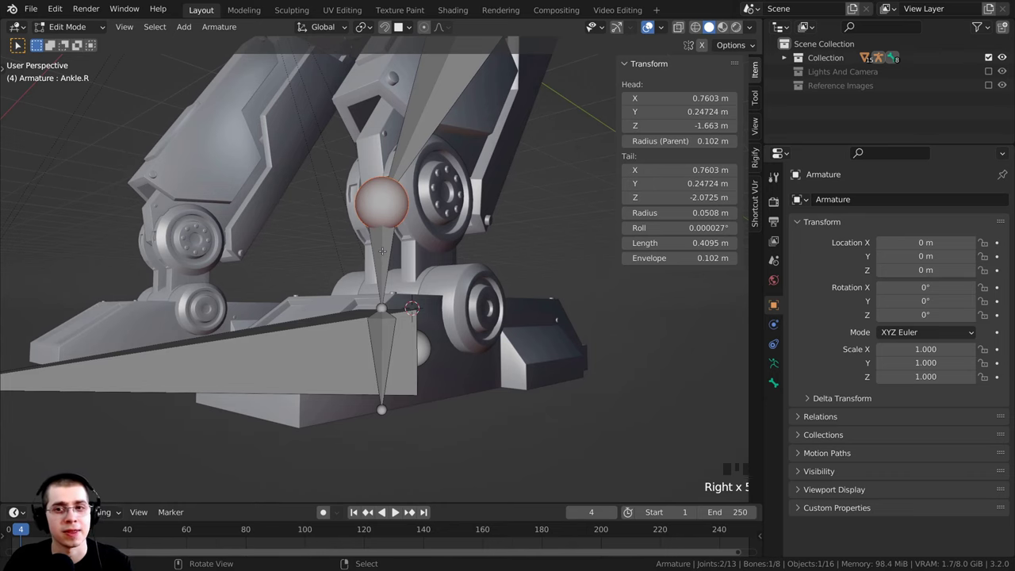
pyautogui.scroll(1, 383, 269)
pyautogui.rightClick(381, 299)
pyautogui.rightClick(381, 299)
pyautogui.rightClick(378, 282)
pyautogui.rightClick(379, 282)
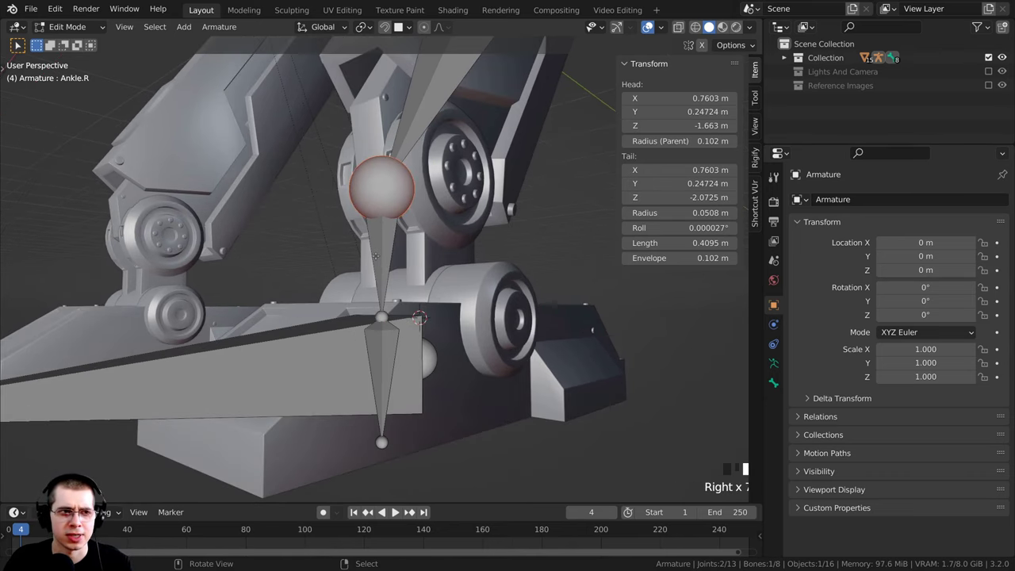
pyautogui.rightClick(379, 317)
pyautogui.rightClick(381, 281)
pyautogui.rightClick(380, 314)
pyautogui.rightClick(391, 279)
pyautogui.press('z')
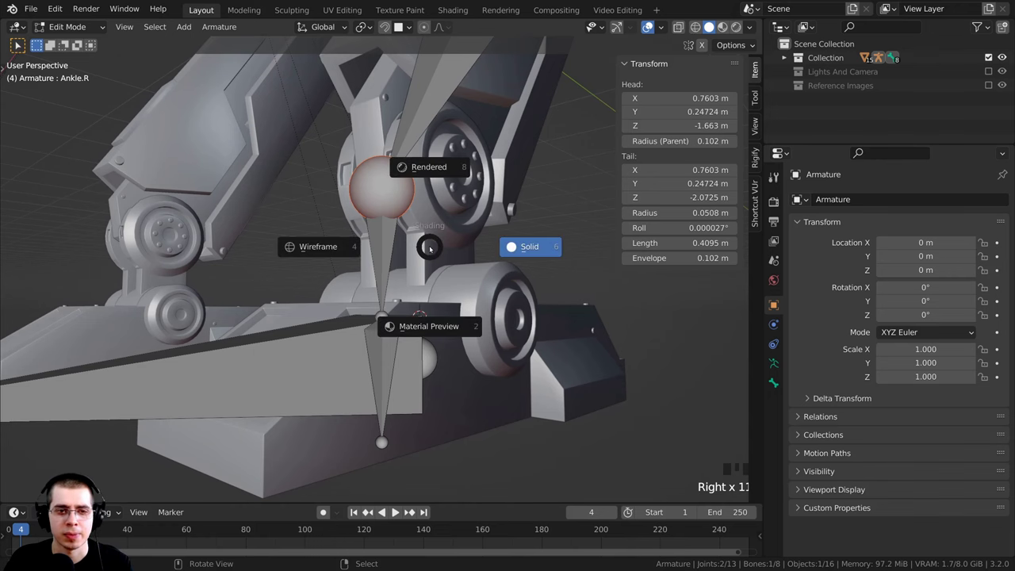
pyautogui.click(321, 249)
pyautogui.rightClick(389, 238)
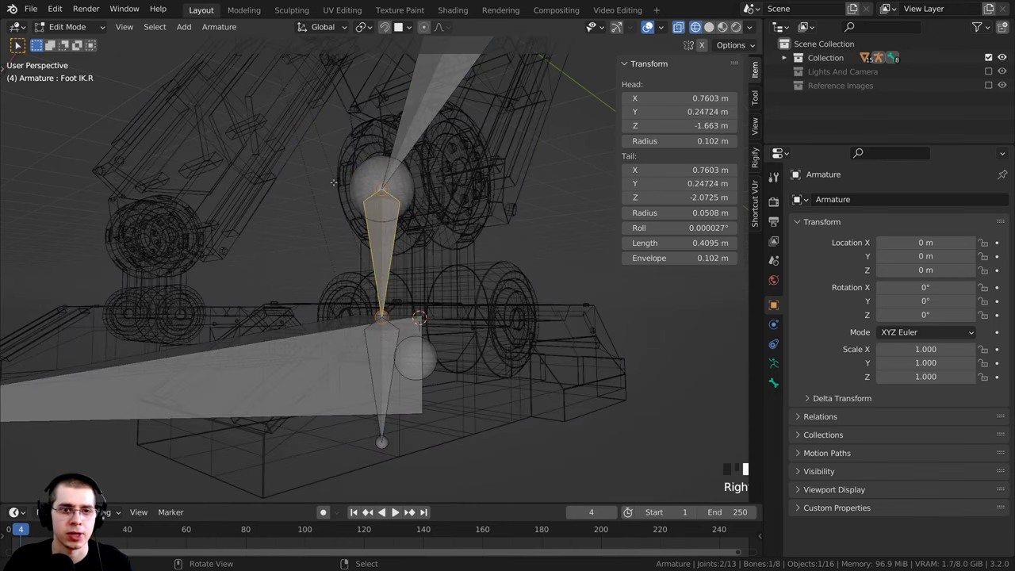
# Step: Parent the Foot IK.R bone to the Main Controller bone with Keep Offset
pyautogui.moveTo(199, 153); pyautogui.dragTo(311, 207, button='middle')
pyautogui.scroll(-1, 312, 207)
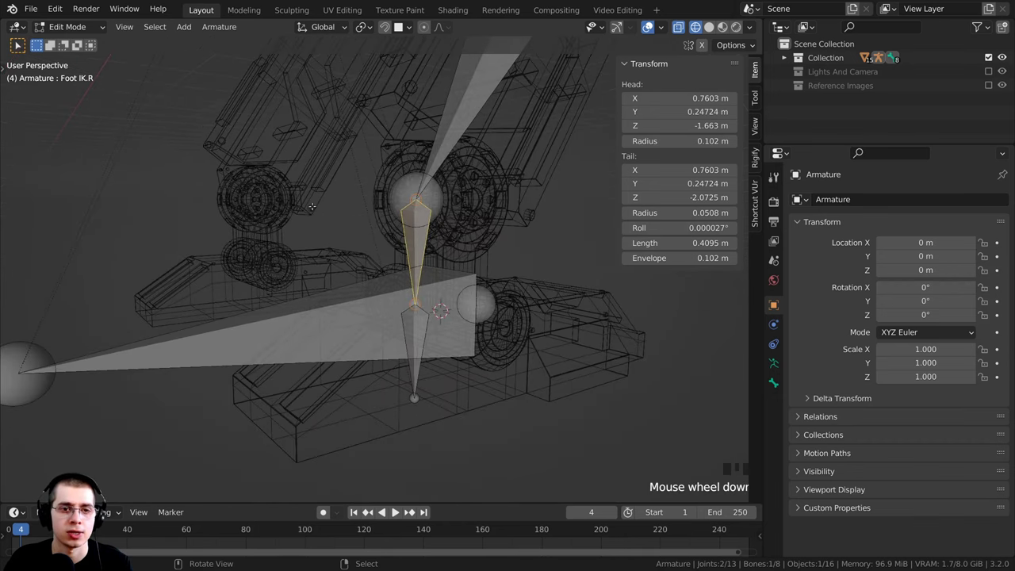
pyautogui.scroll(-1, 418, 214)
pyautogui.press('g')
pyautogui.rightClick(380, 210)
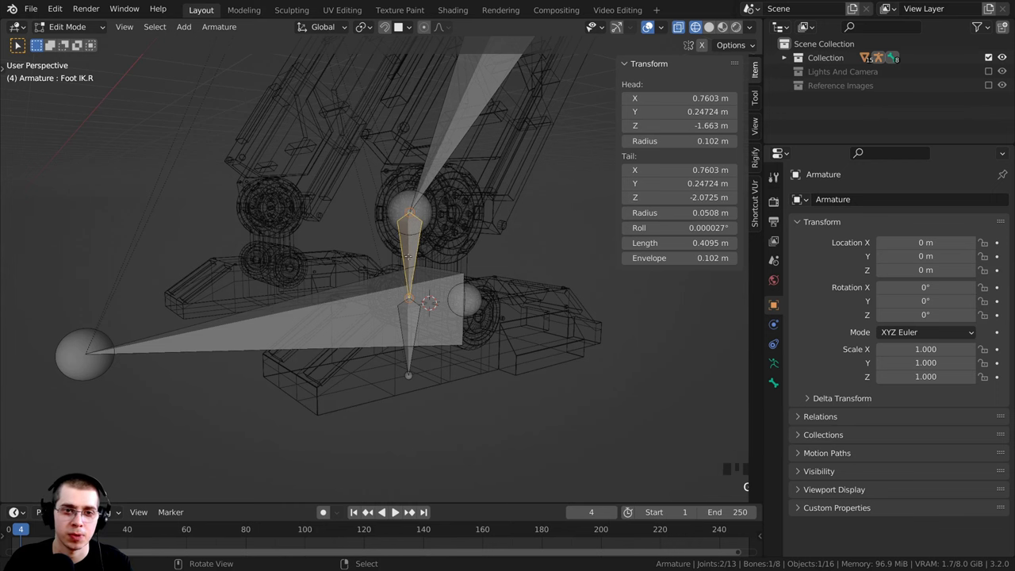
pyautogui.scroll(1, 297, 271)
pyautogui.keyDown('shift'); pyautogui.rightClick(246, 322); pyautogui.keyUp('shift')
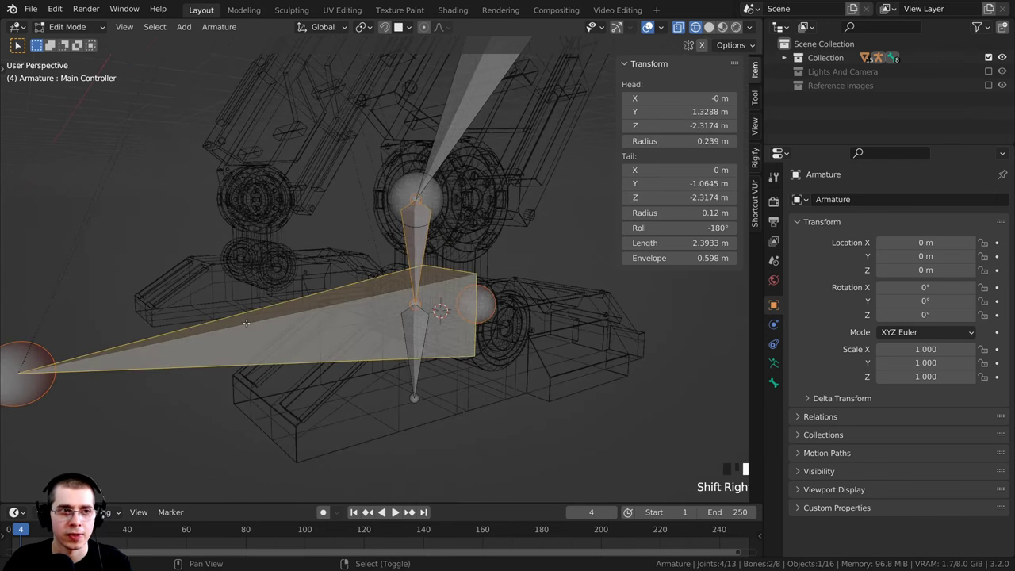
pyautogui.scroll(-1, 244, 324)
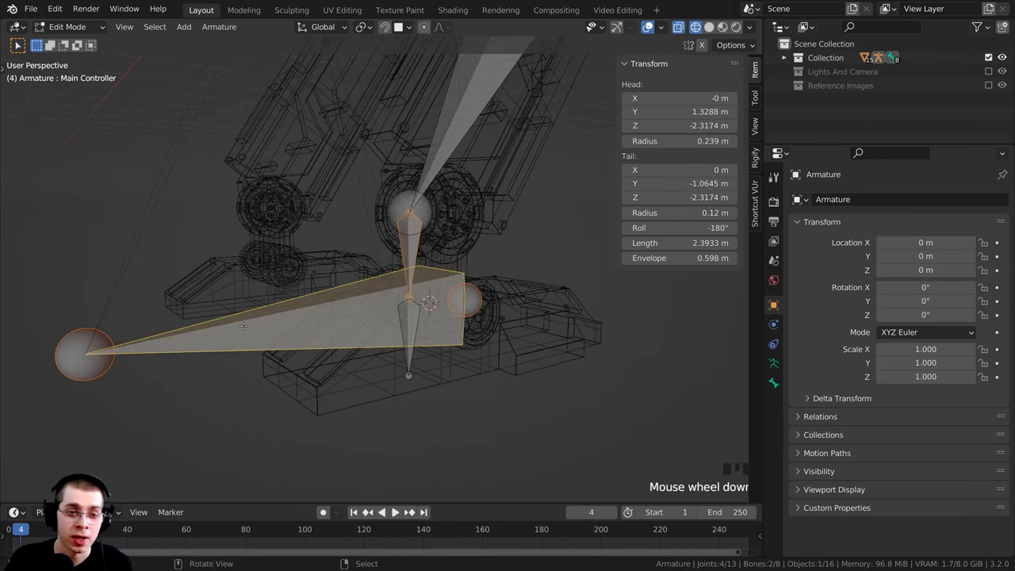
pyautogui.hotkey('ctrl', 'p')
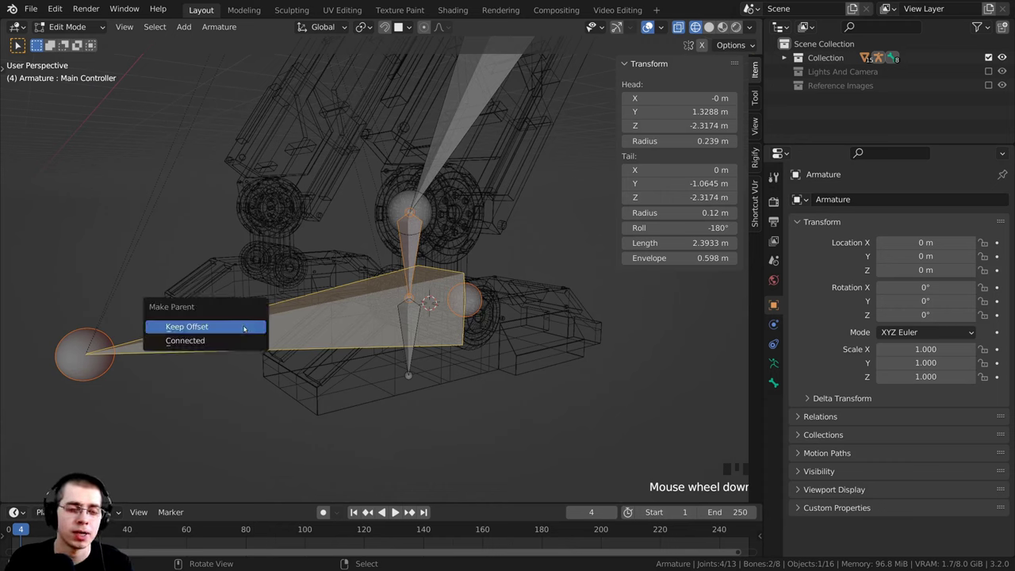
pyautogui.click(244, 328)
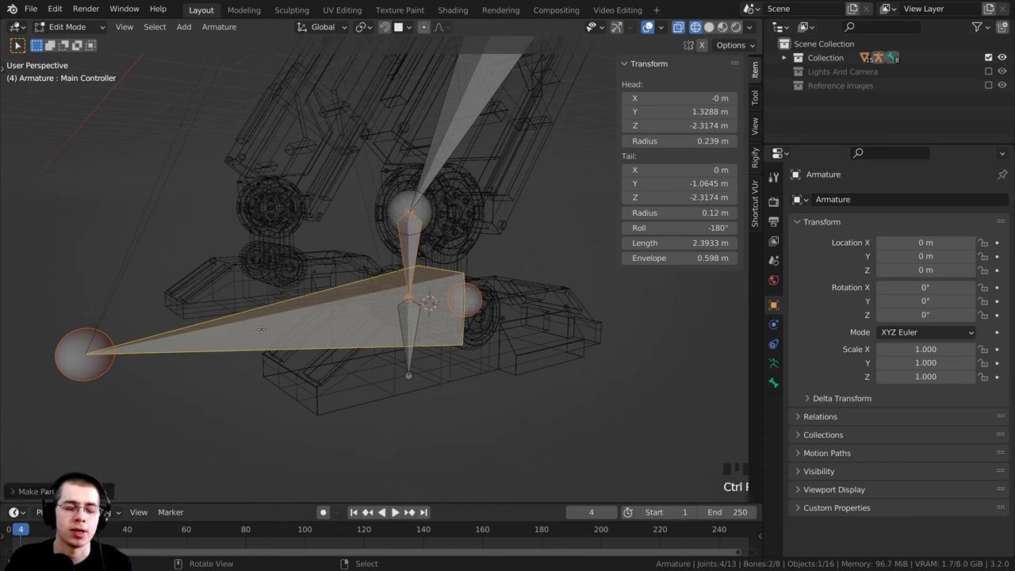
# Step: Select only the Main Controller bone, switch to Pose Mode and try moving it to test the new parenting
pyautogui.rightClick(257, 317)
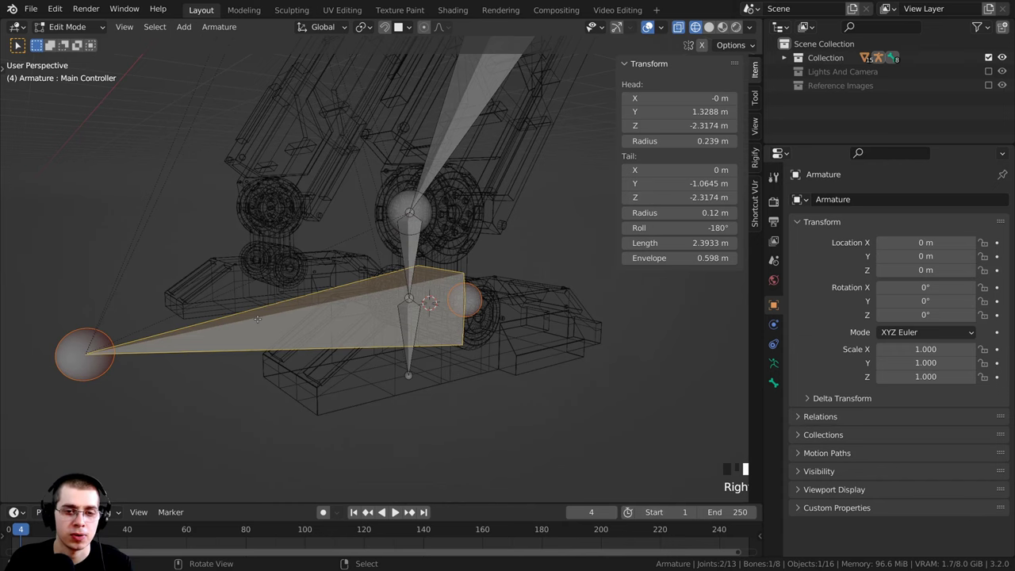
pyautogui.hotkey('ctrl', 'Tab')
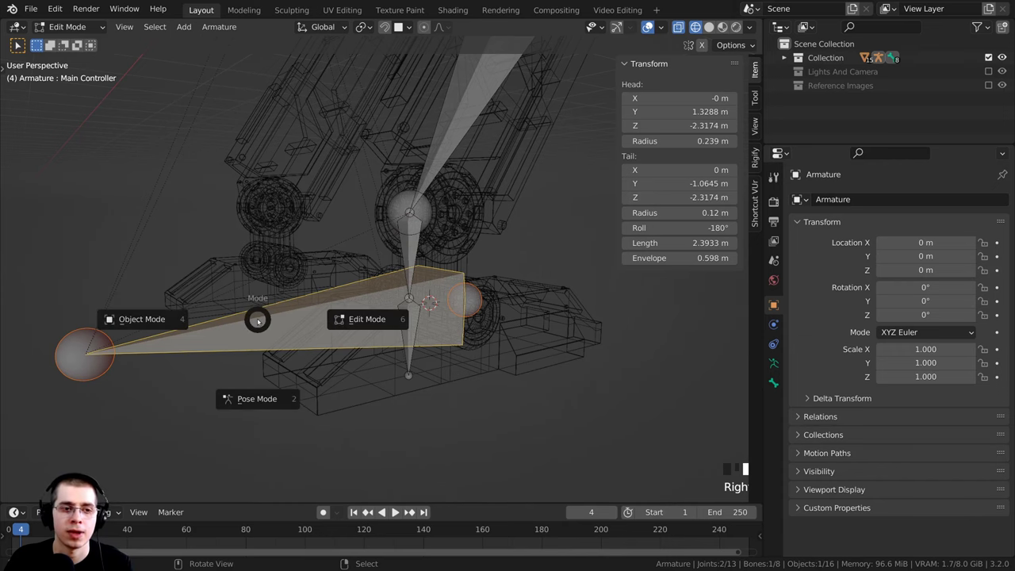
pyautogui.click(262, 357)
pyautogui.scroll(-6, 270, 361)
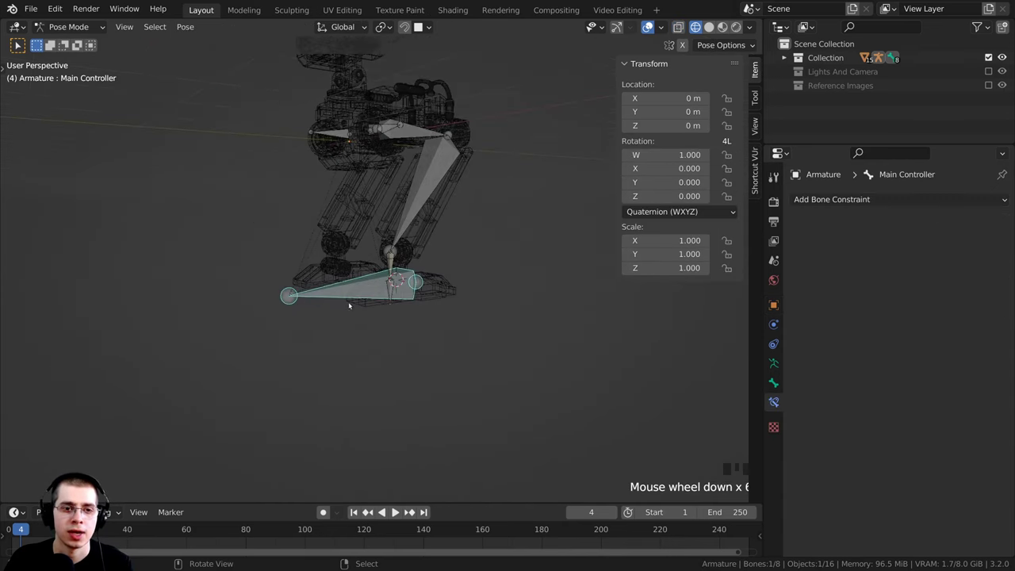
pyautogui.press('g')
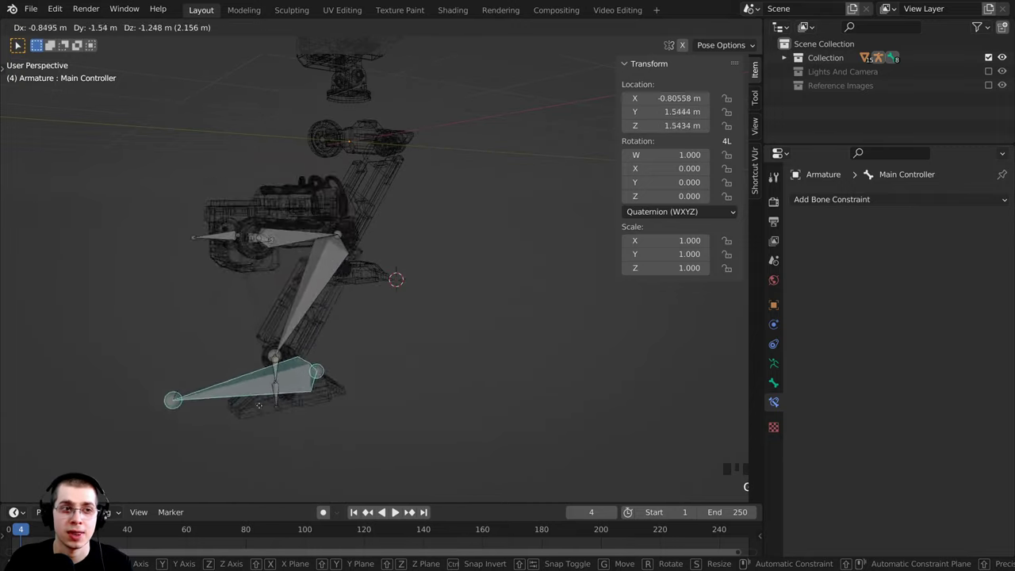
pyautogui.rightClick(402, 328)
# Step: Rotate and move the Main Controller bone freely to test how the right leg follows
pyautogui.press('r')
pyautogui.press('r')
pyautogui.rightClick(443, 302)
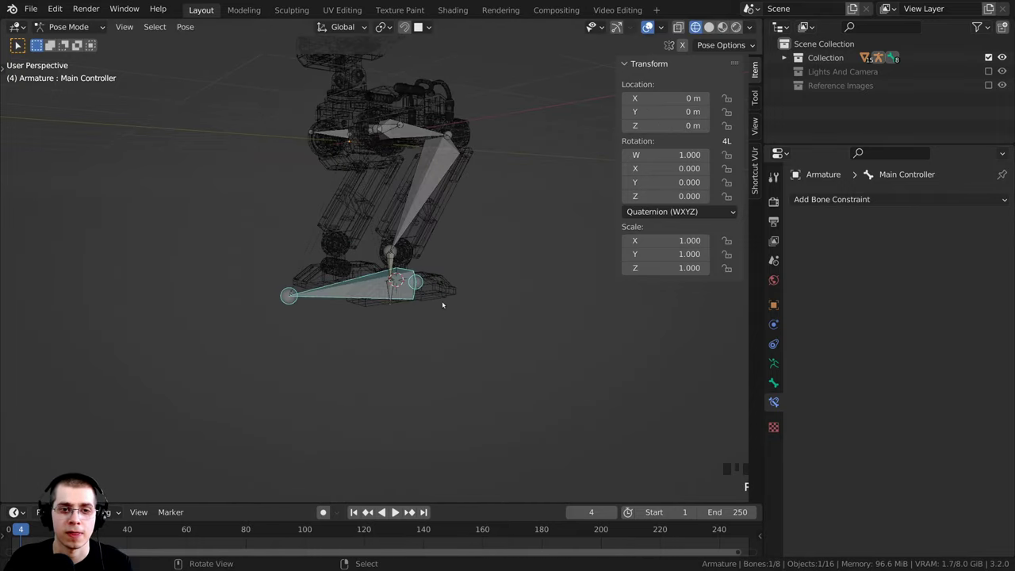
pyautogui.press('r')
pyautogui.click(459, 227)
pyautogui.press('g')
pyautogui.click(318, 213)
pyautogui.press('r')
pyautogui.click(312, 223)
# Step: Move and rotate the Foot IK.R bone to test it while the Main Controller is displaced
pyautogui.rightClick(250, 251)
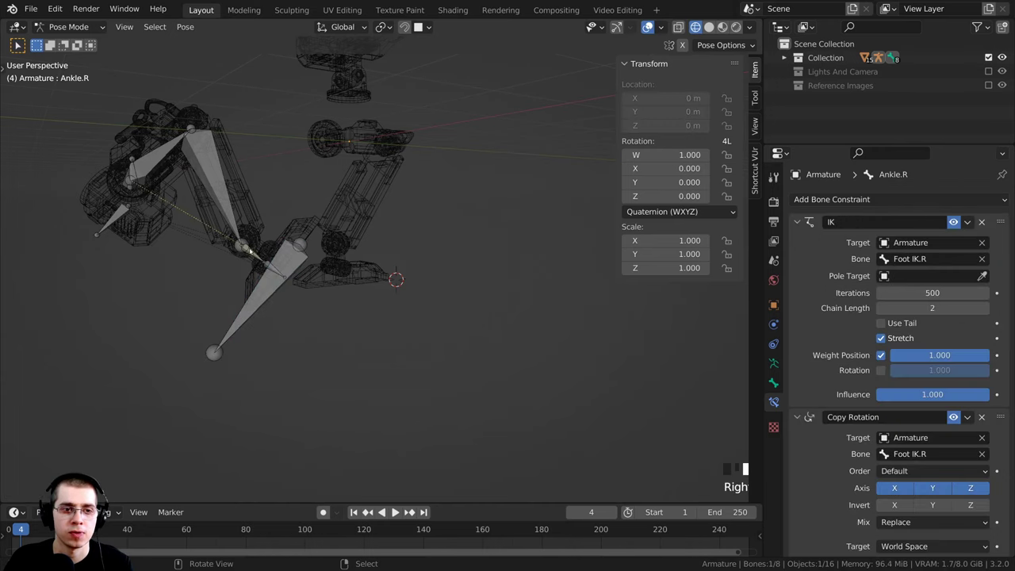
pyautogui.click(250, 252)
pyautogui.press('g')
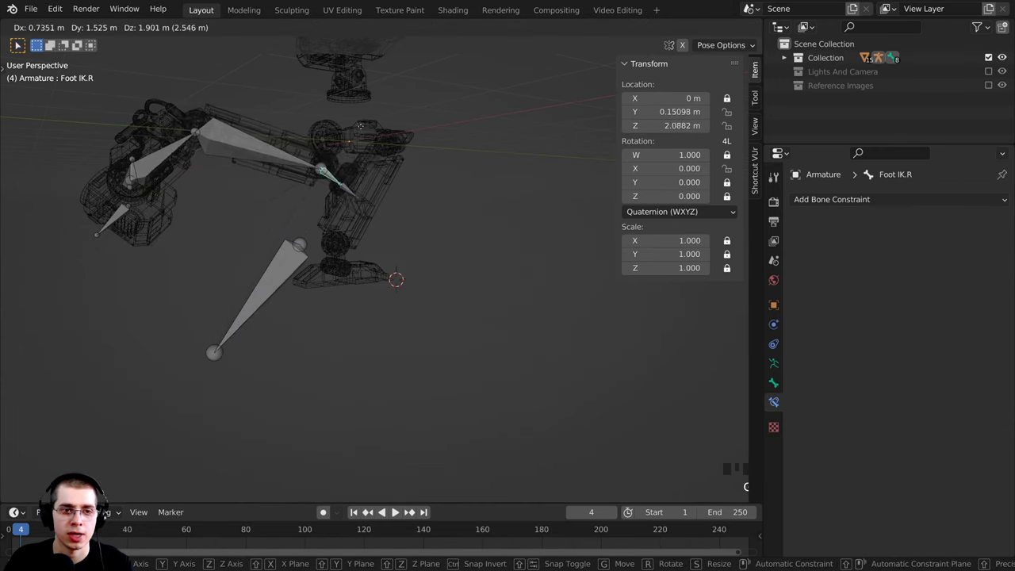
pyautogui.click(367, 165)
pyautogui.press('r')
pyautogui.click(307, 147)
pyautogui.moveTo(307, 147); pyautogui.dragTo(254, 152, button='middle')
pyautogui.press('g')
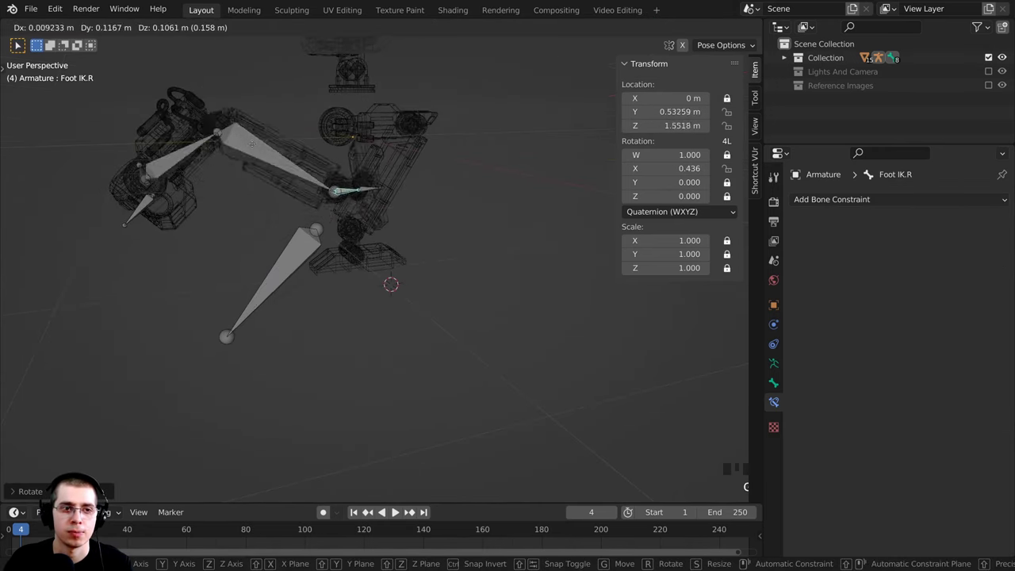
pyautogui.click(270, 146)
# Step: Select all bones and clear their rotation and location to restore the rest pose
pyautogui.press('a')
pyautogui.press('a')
pyautogui.press('a')
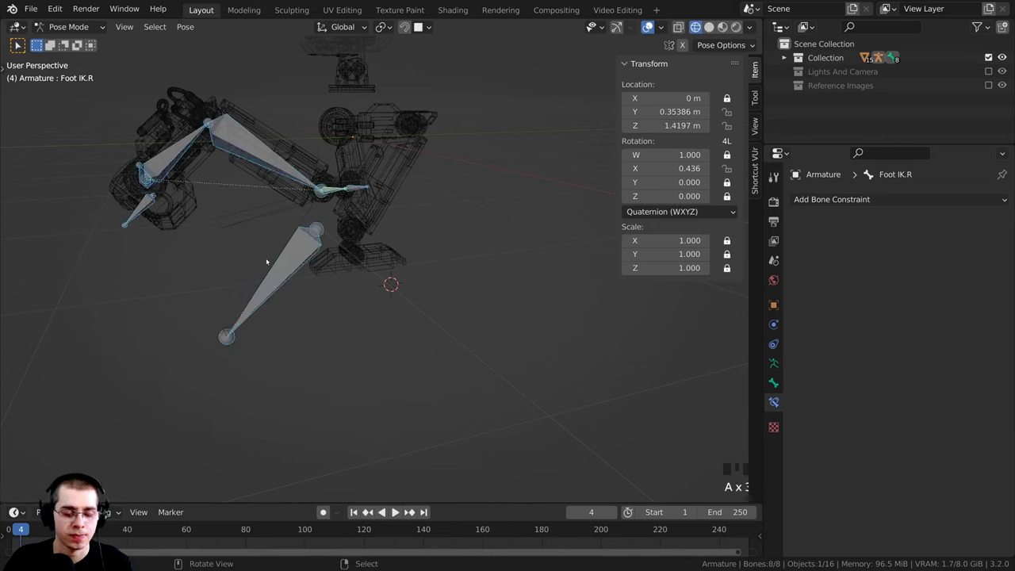
pyautogui.hotkey('alt', 'r')
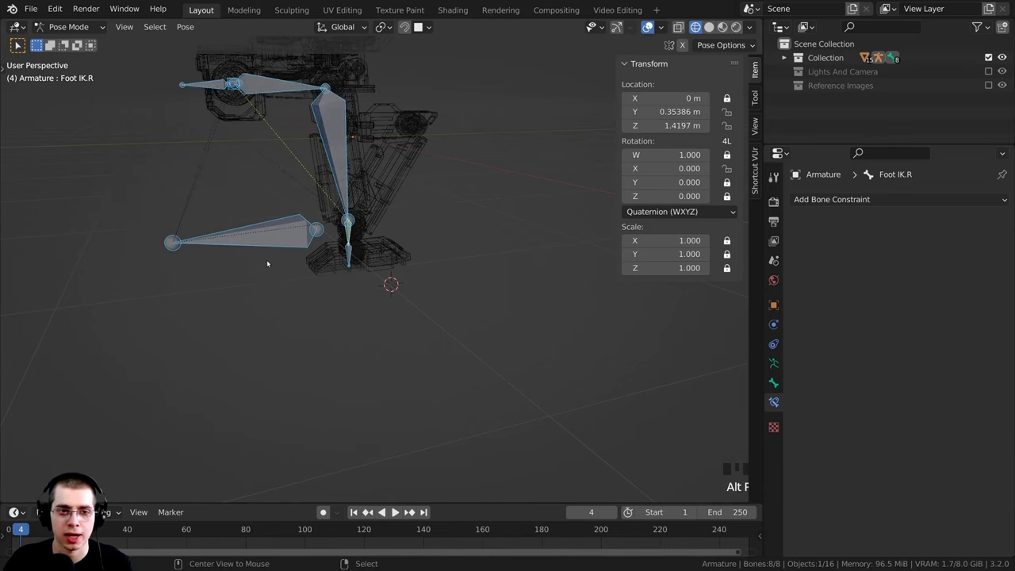
pyautogui.hotkey('alt', 'g')
pyautogui.moveTo(428, 309)
pyautogui.mouseDown(button='middle')
pyautogui.moveTo(437, 320)
pyautogui.moveTo(424, 297)
pyautogui.moveTo(451, 291)
pyautogui.moveTo(440, 310)
pyautogui.mouseUp(button='middle')
# Step: Select the Hip Rotation.R bone in Pose Mode and set the viewport shading to Solid
pyautogui.click(67, 28)
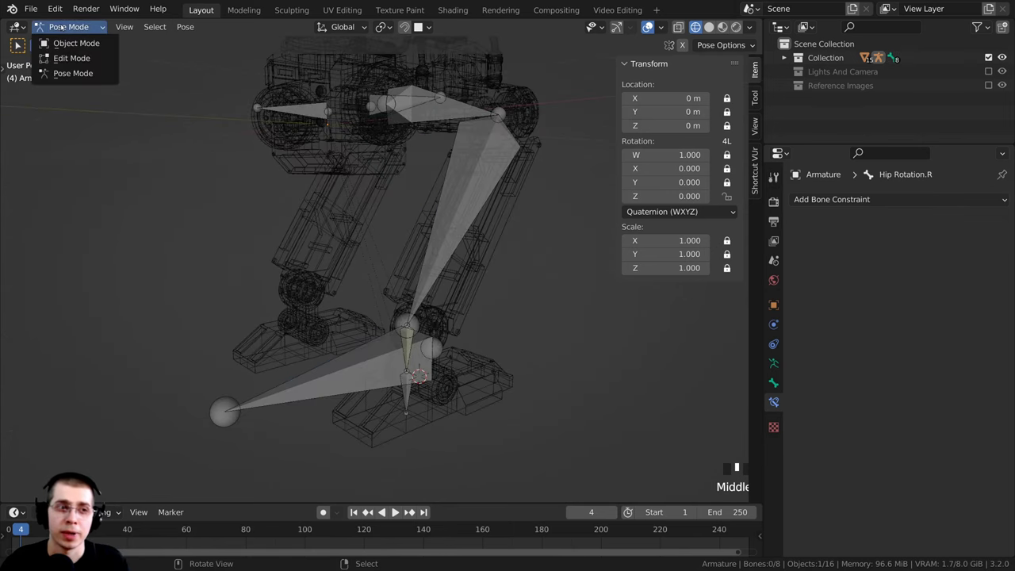
pyautogui.click(51, 75)
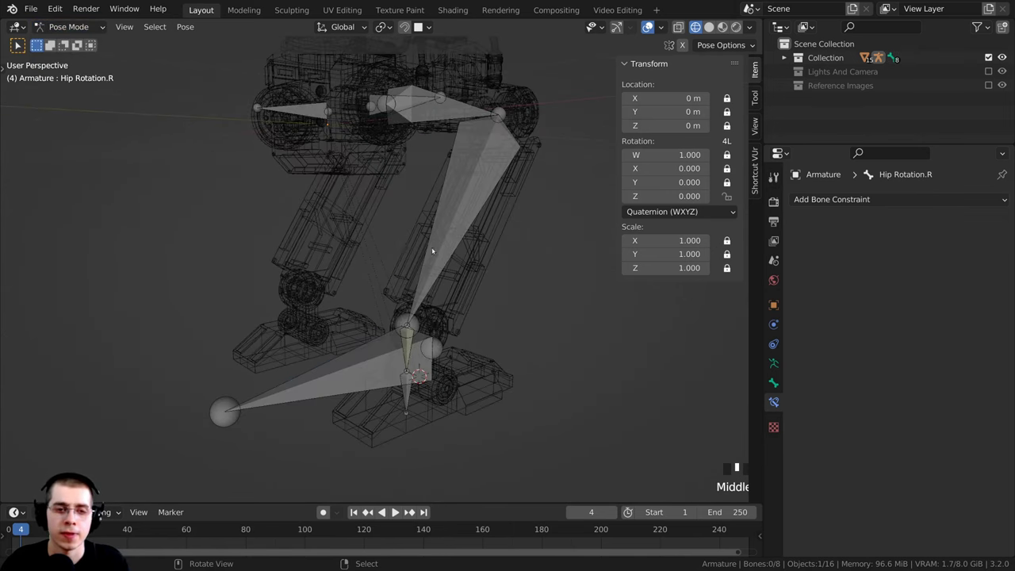
pyautogui.moveTo(432, 251); pyautogui.dragTo(405, 307, button='middle')
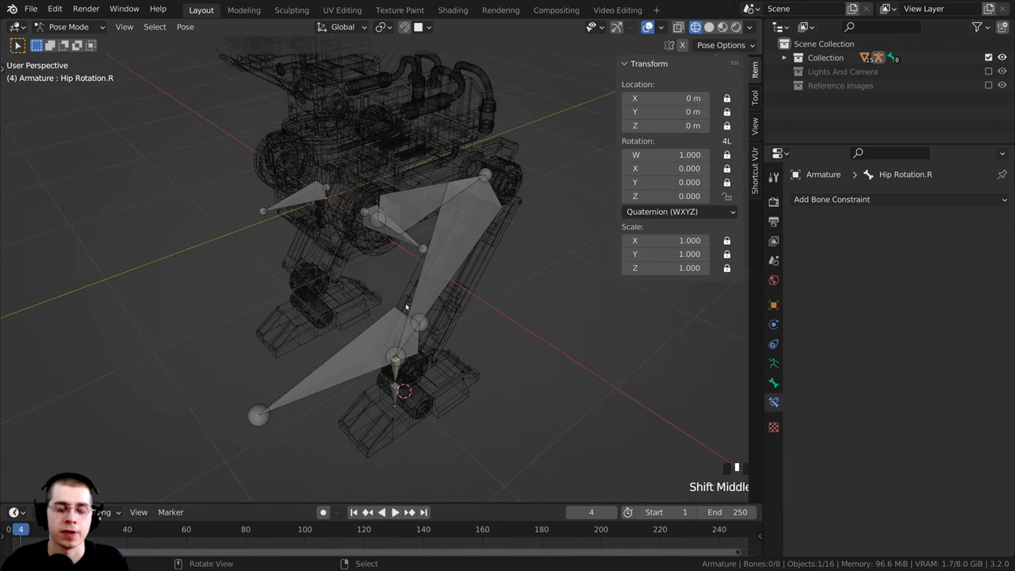
pyautogui.scroll(2, 411, 293)
pyautogui.click(418, 232)
pyautogui.moveTo(418, 232); pyautogui.dragTo(375, 231, button='middle')
pyautogui.press('z')
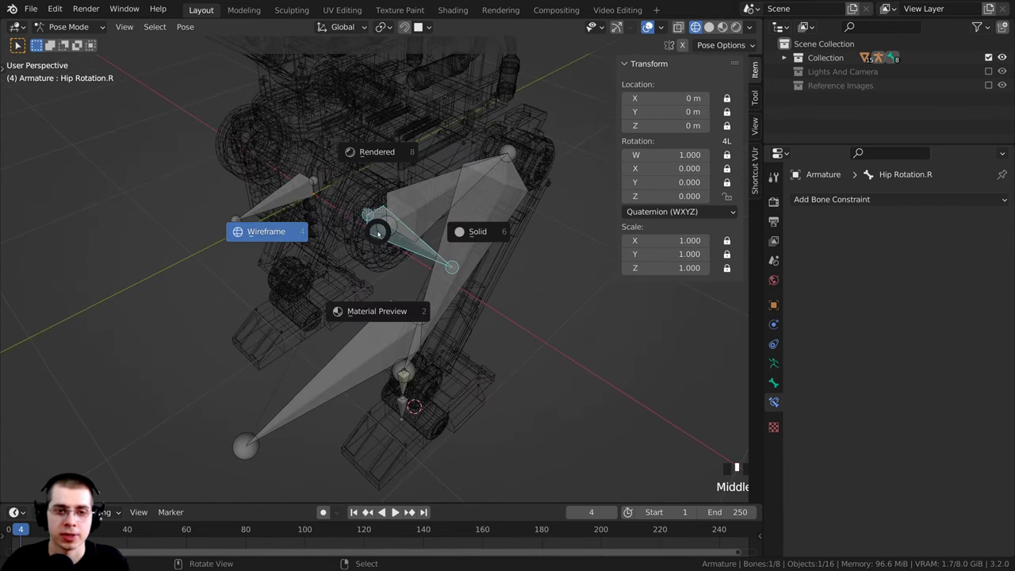
pyautogui.click(482, 243)
pyautogui.moveTo(476, 246); pyautogui.dragTo(373, 252, button='middle')
# Step: Rotate the Hip Rotation.R bone freely several times to test how the right leg and foot follow
pyautogui.press('r')
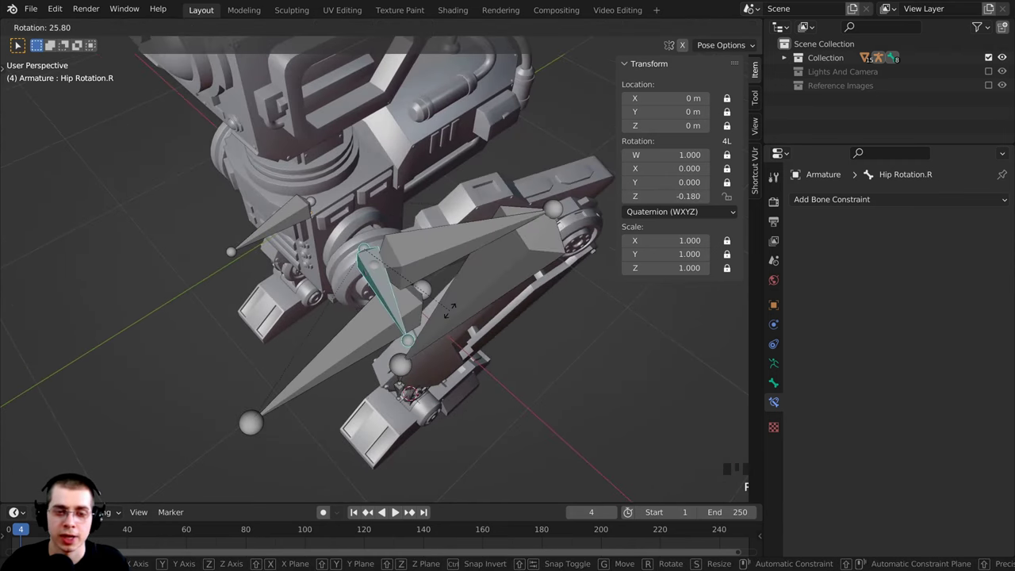
pyautogui.click(456, 277)
pyautogui.keyDown('shift'); pyautogui.moveTo(456, 277); pyautogui.dragTo(436, 211, button='middle'); pyautogui.keyUp('shift')
pyautogui.press('r')
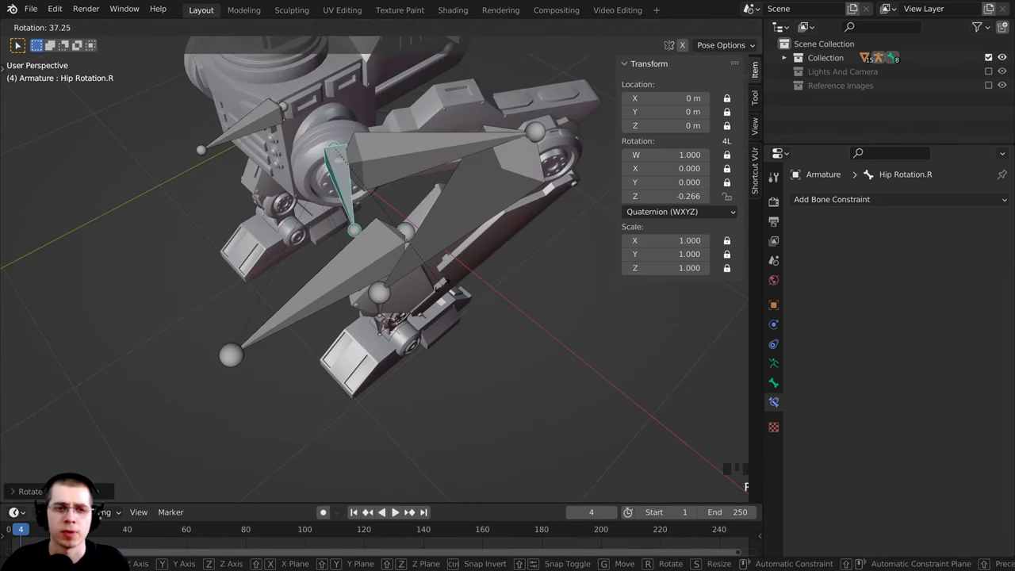
pyautogui.click(366, 304)
pyautogui.moveTo(368, 303); pyautogui.dragTo(486, 216, button='middle')
pyautogui.moveTo(381, 345); pyautogui.dragTo(413, 260, button='middle')
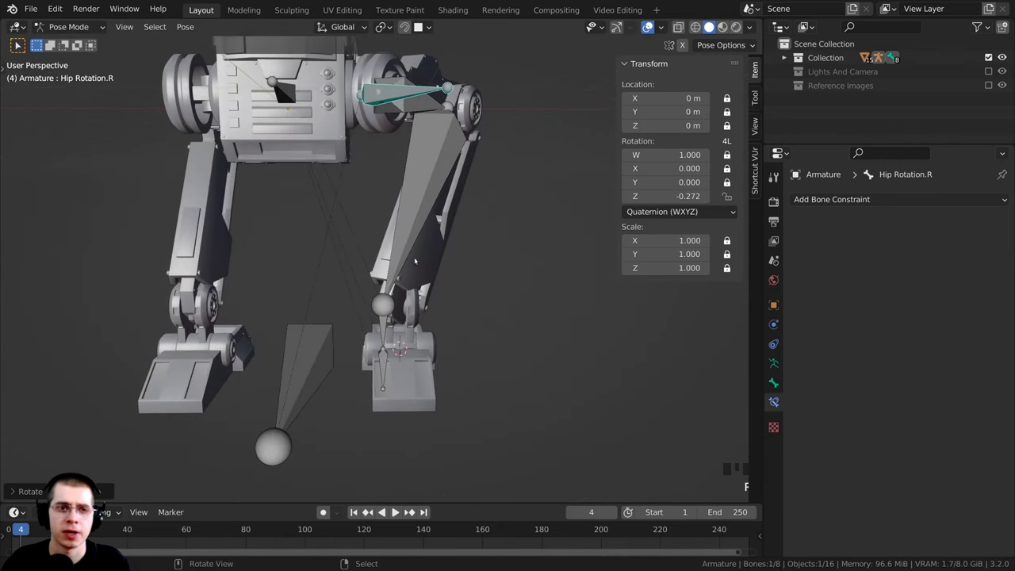
pyautogui.moveTo(390, 308); pyautogui.dragTo(377, 366, button='middle')
pyautogui.press('r')
pyautogui.click(428, 379)
pyautogui.moveTo(373, 320); pyautogui.dragTo(439, 280, button='middle')
pyautogui.press('r')
pyautogui.click(403, 349)
# Step: Select all bones and clear their rotation to restore the rest pose
pyautogui.press('a')
pyautogui.press('Tab')
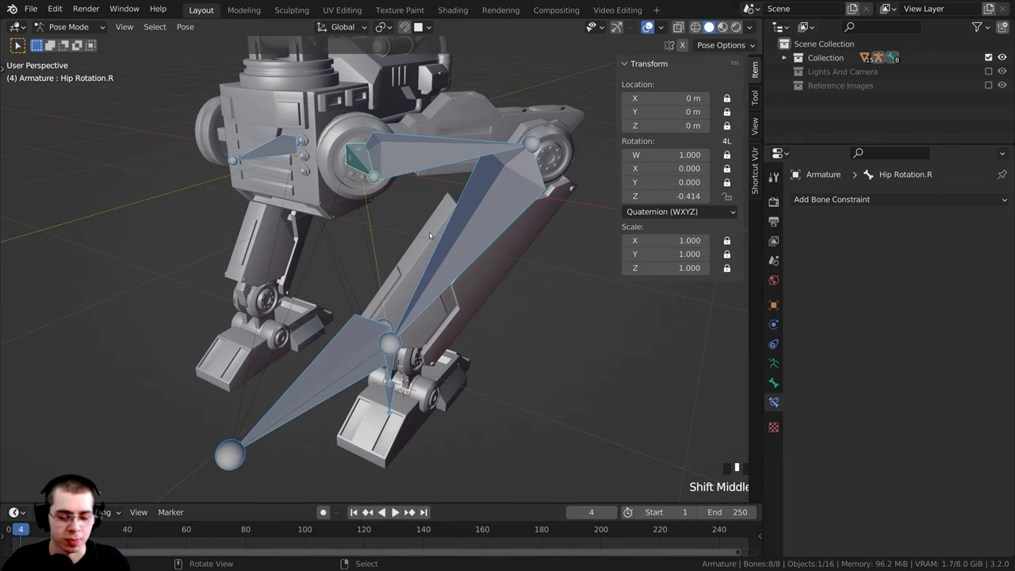
pyautogui.hotkey('alt', 'r')
pyautogui.moveTo(430, 236)
pyautogui.mouseDown(button='middle')
pyautogui.moveTo(431, 250)
pyautogui.moveTo(391, 306)
pyautogui.moveTo(409, 230)
pyautogui.mouseUp(button='middle')
# Step: Switch the armature to Edit Mode and set the viewport shading to Wireframe
pyautogui.press('Tab')
pyautogui.scroll(2, 420, 270)
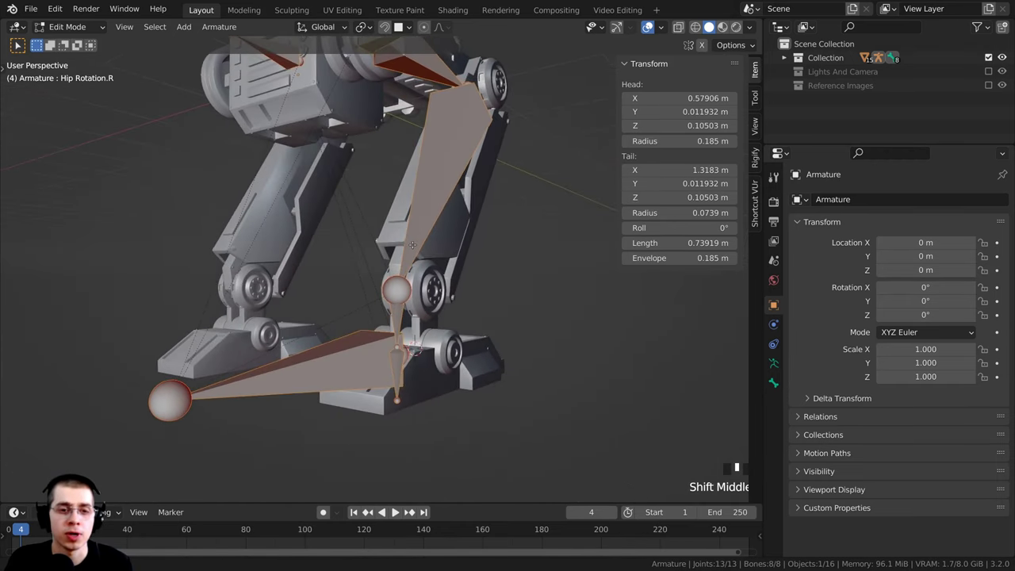
pyautogui.scroll(2, 411, 227)
pyautogui.press('z')
pyautogui.click(242, 235)
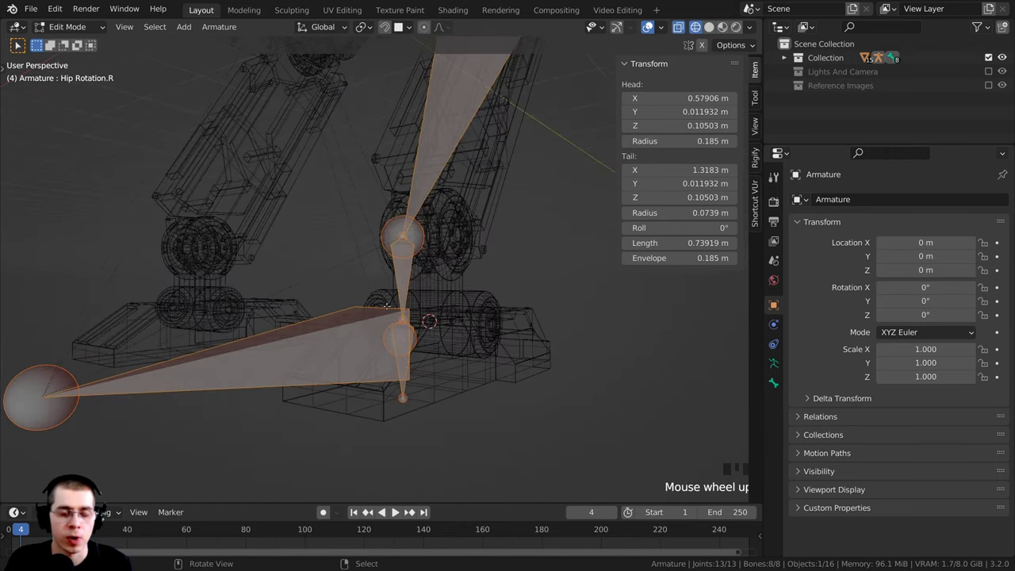
# Step: Parent the Foot IK.R bone to the Hip Rotation.R bone with Keep Offset
pyautogui.rightClick(395, 268)
pyautogui.rightClick(395, 268)
pyautogui.rightClick(395, 267)
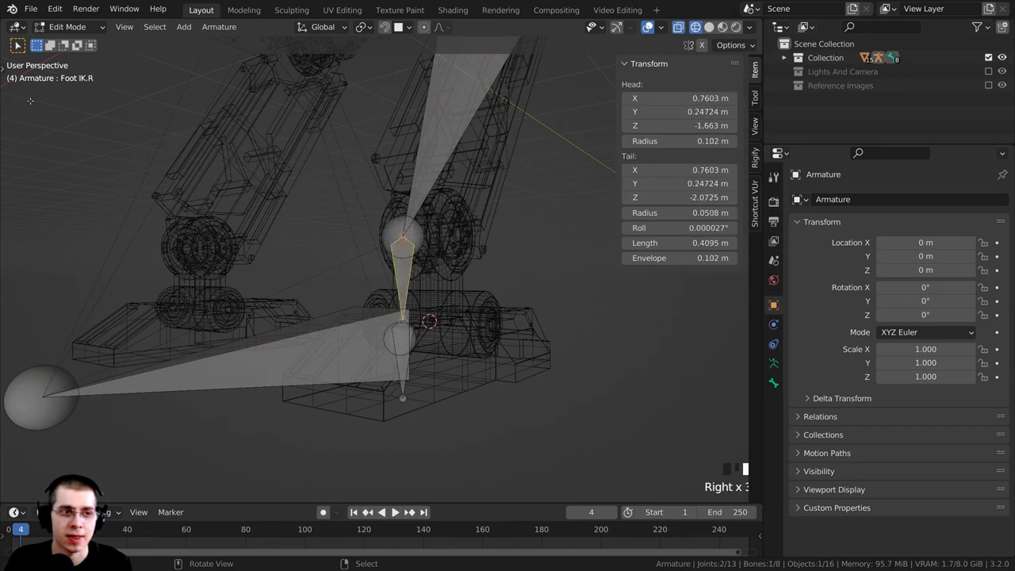
pyautogui.rightClick(394, 270)
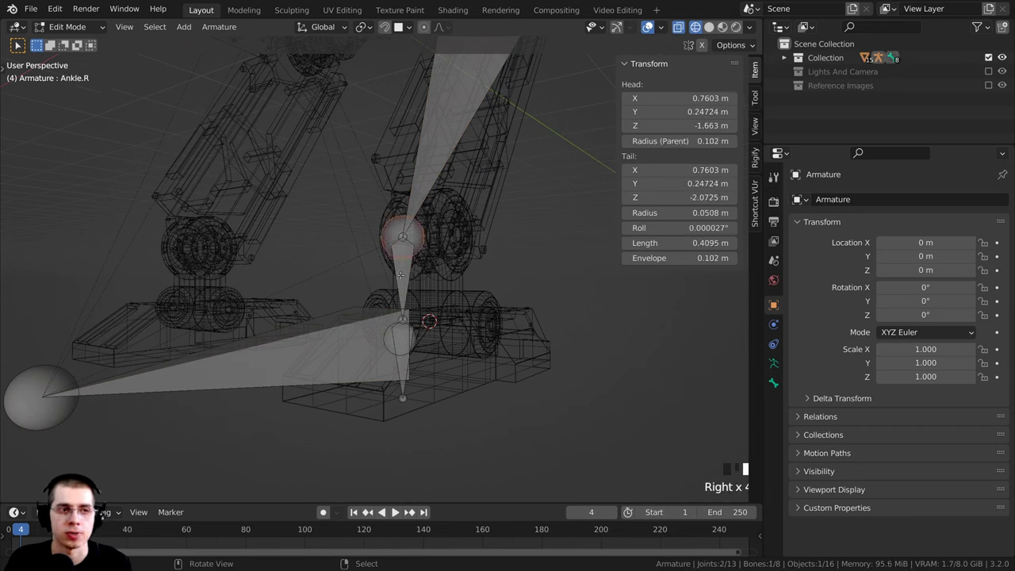
pyautogui.rightClick(400, 275)
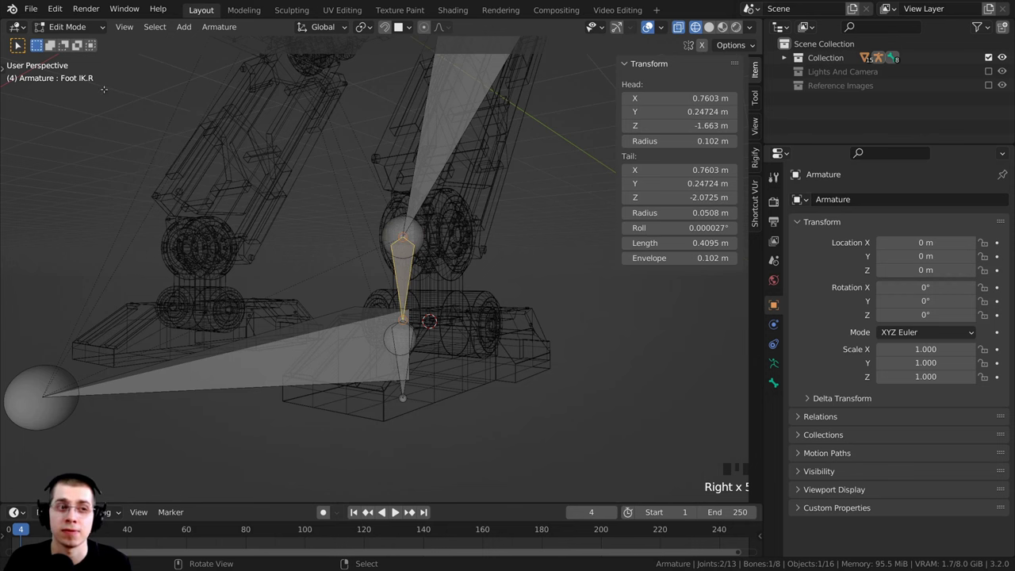
pyautogui.keyDown('shift'); pyautogui.moveTo(318, 135); pyautogui.dragTo(318, 254, button='middle'); pyautogui.keyUp('shift')
pyautogui.scroll(-3, 319, 246)
pyautogui.moveTo(313, 215); pyautogui.dragTo(372, 254, button='middle')
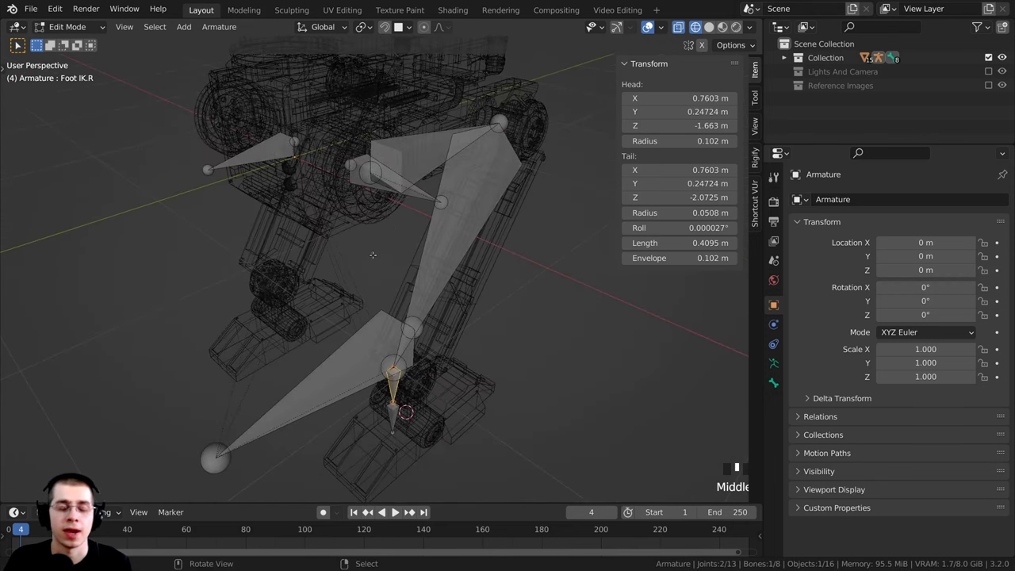
pyautogui.keyDown('shift'); pyautogui.rightClick(416, 190); pyautogui.keyUp('shift')
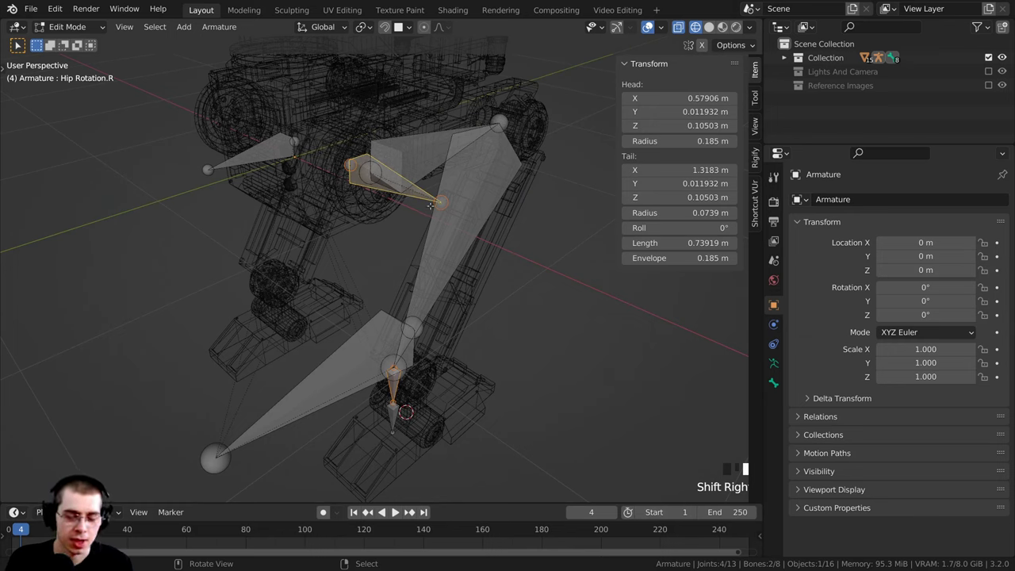
pyautogui.hotkey('ctrl', 'p')
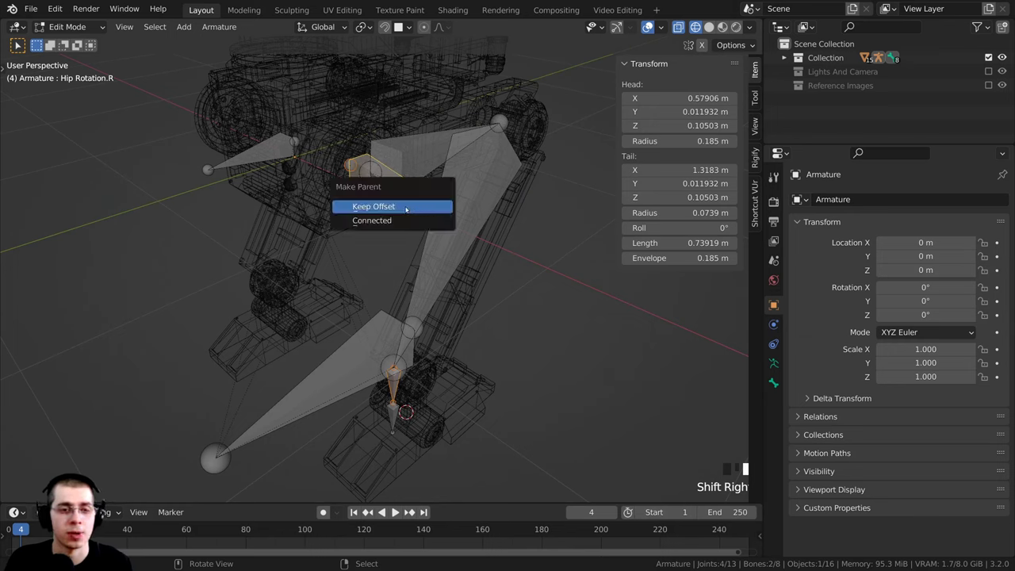
pyautogui.click(373, 206)
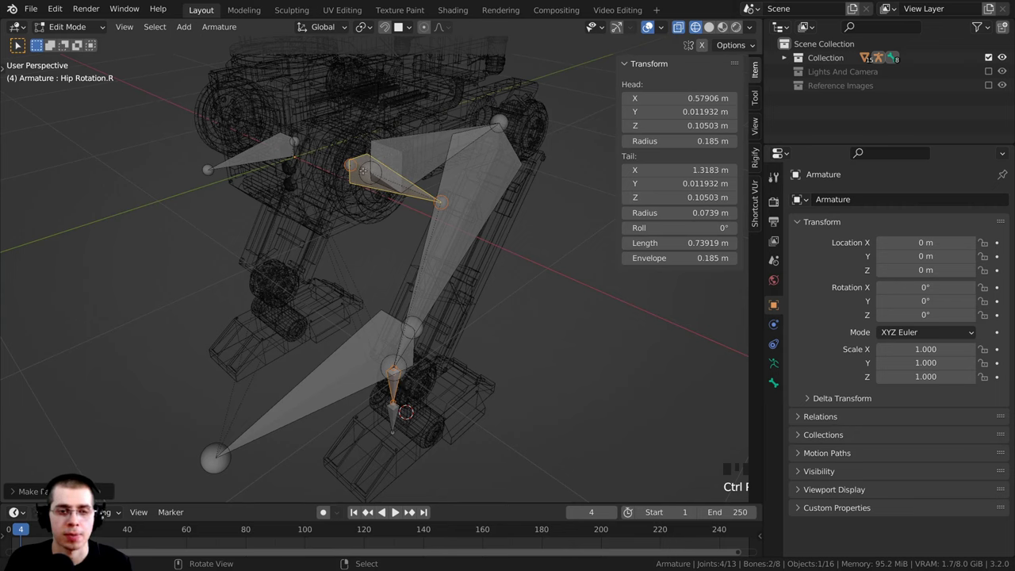
# Step: Switch the armature to Pose Mode and set the viewport shading to Solid
pyautogui.hotkey('ctrl', 'Tab')
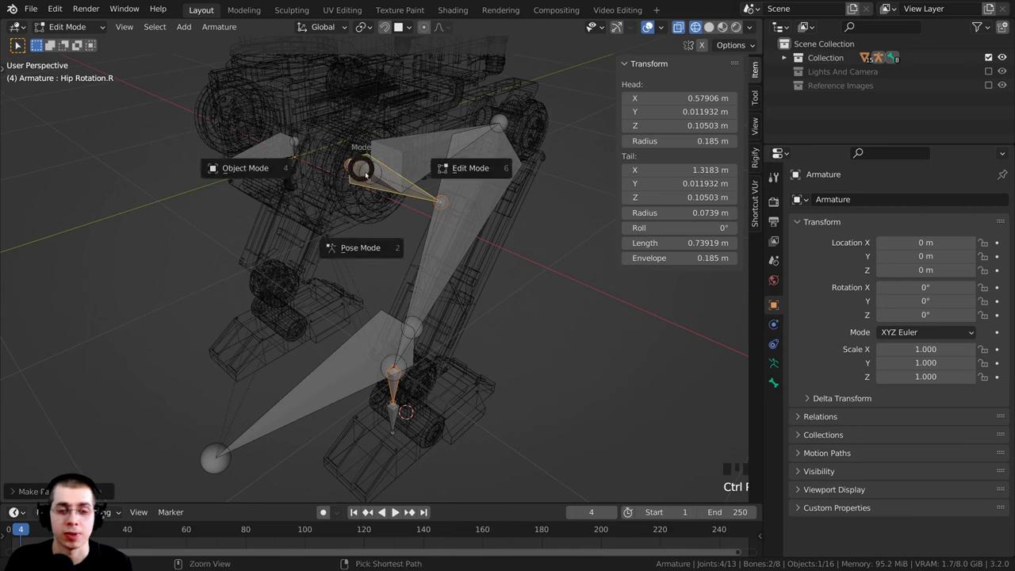
pyautogui.click(361, 249)
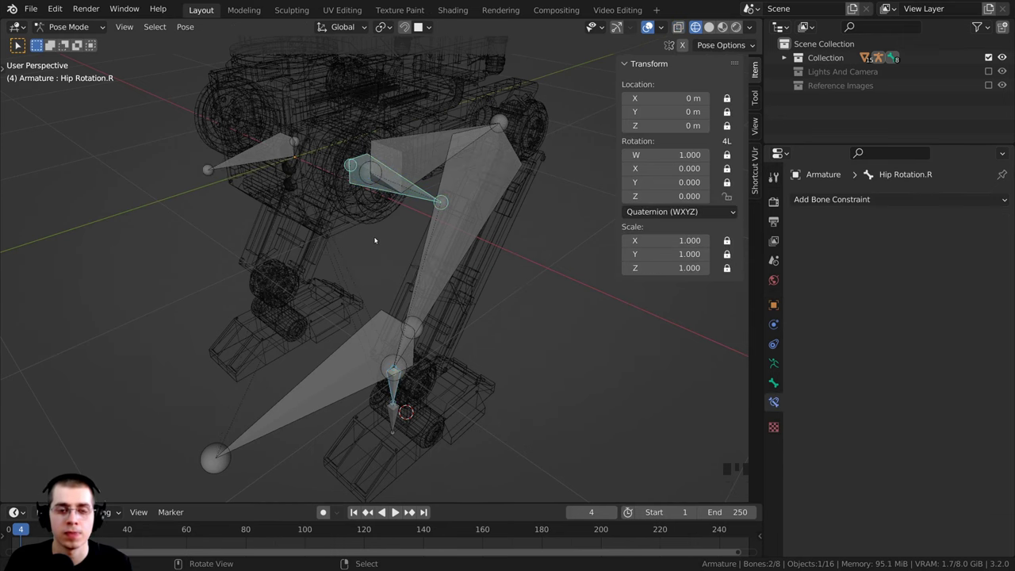
pyautogui.press('z')
pyautogui.click(516, 226)
pyautogui.scroll(-2, 494, 235)
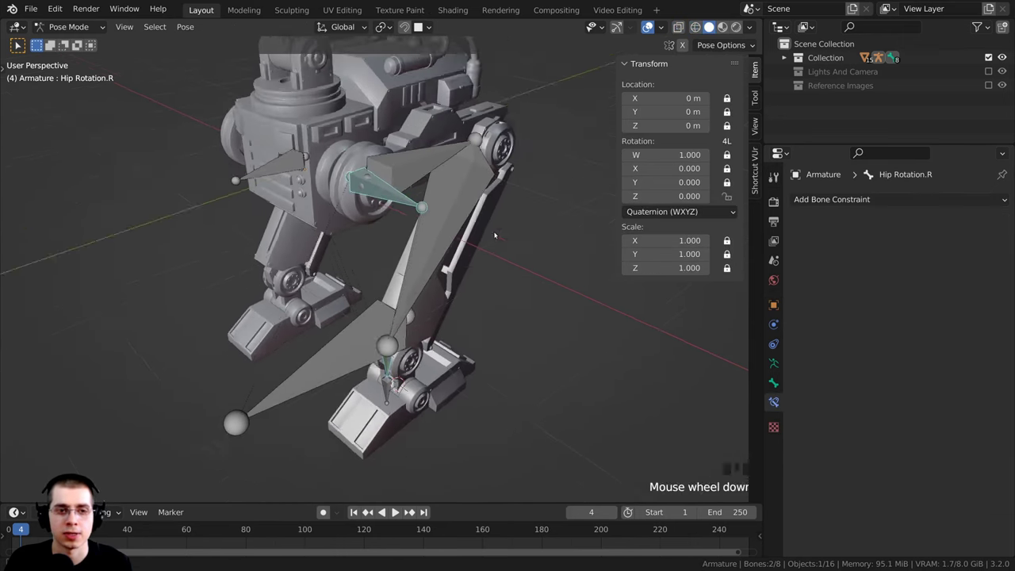
pyautogui.moveTo(494, 234); pyautogui.dragTo(460, 226, button='middle')
# Step: Select only the Hip Rotation.R bone and rotate it freely to test the foot's new parenting
pyautogui.rightClick(402, 209)
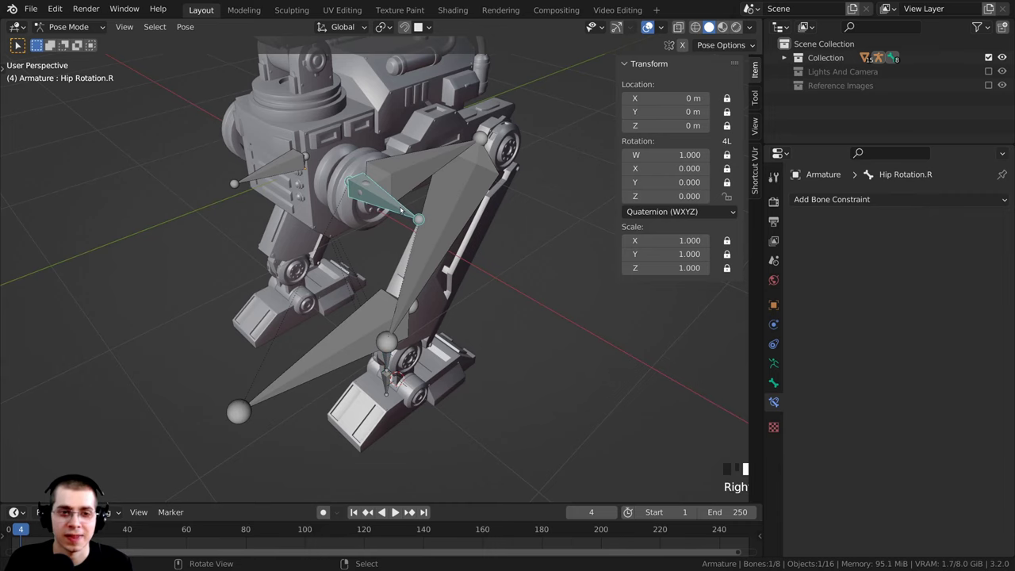
pyautogui.moveTo(400, 209); pyautogui.dragTo(457, 274, button='middle')
pyautogui.press('r')
pyautogui.click(486, 317)
pyautogui.moveTo(485, 314); pyautogui.dragTo(543, 283, button='middle')
pyautogui.press('r')
pyautogui.click(526, 304)
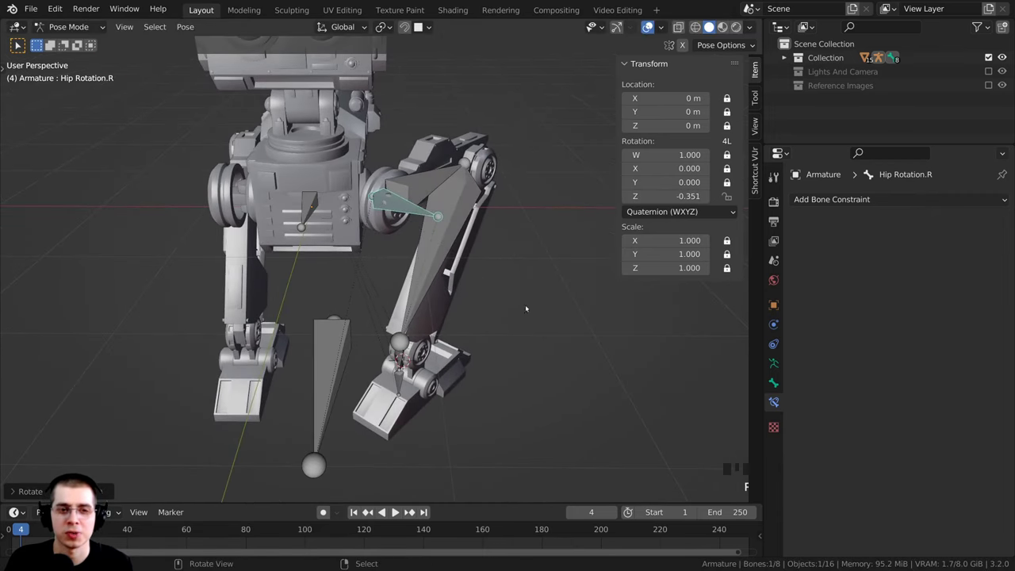
pyautogui.press('r')
pyautogui.click(420, 253)
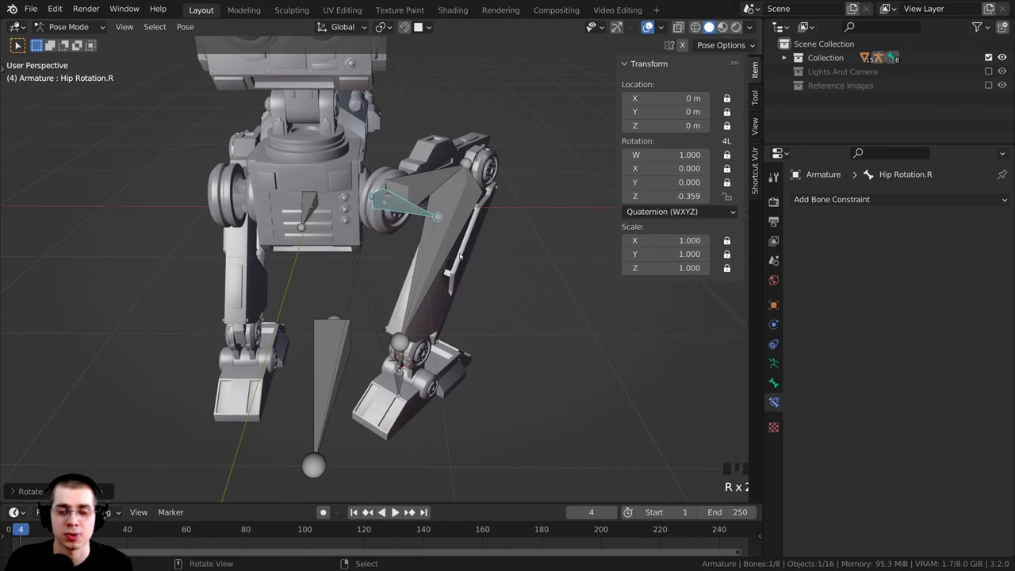
pyautogui.press('r')
pyautogui.click(500, 191)
pyautogui.moveTo(500, 191); pyautogui.dragTo(379, 387, button='middle')
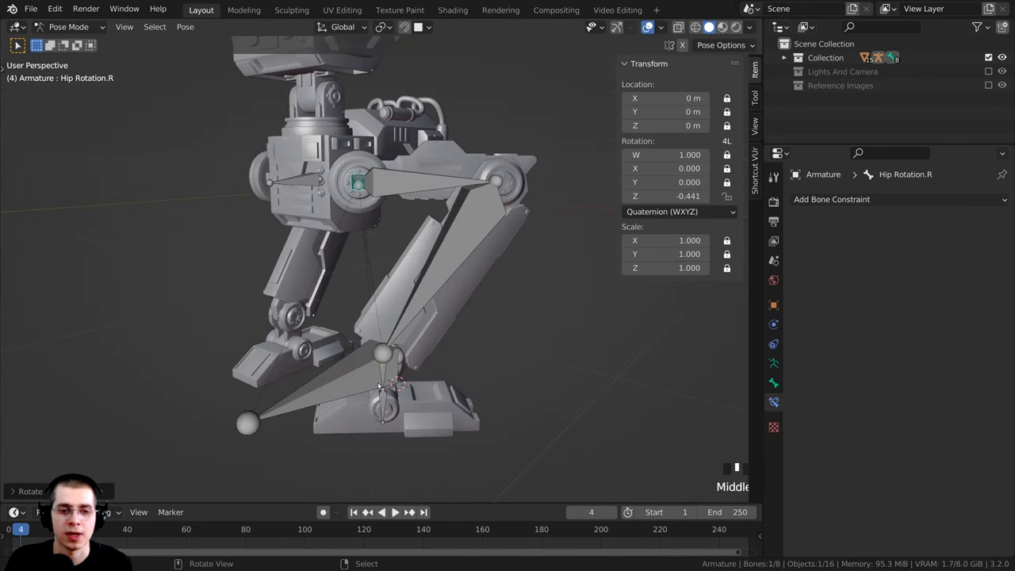
# Step: Move and rotate the Foot IK.R bone to raise the foot while the hip is rotated
pyautogui.rightClick(379, 386)
pyautogui.rightClick(381, 383)
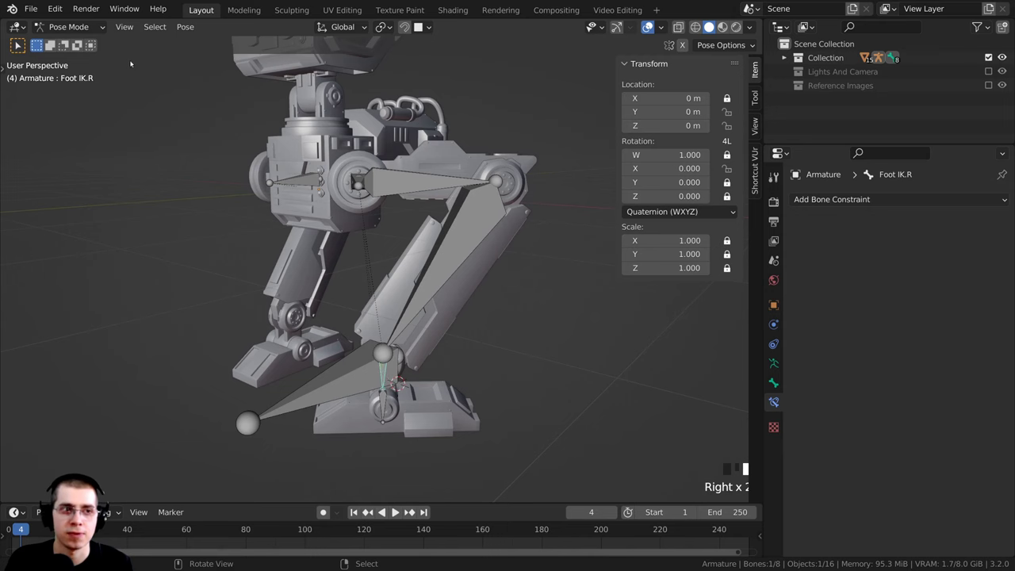
pyautogui.press('g')
pyautogui.click(537, 279)
pyautogui.press('r')
pyautogui.click(555, 258)
pyautogui.press('g')
pyautogui.click(575, 209)
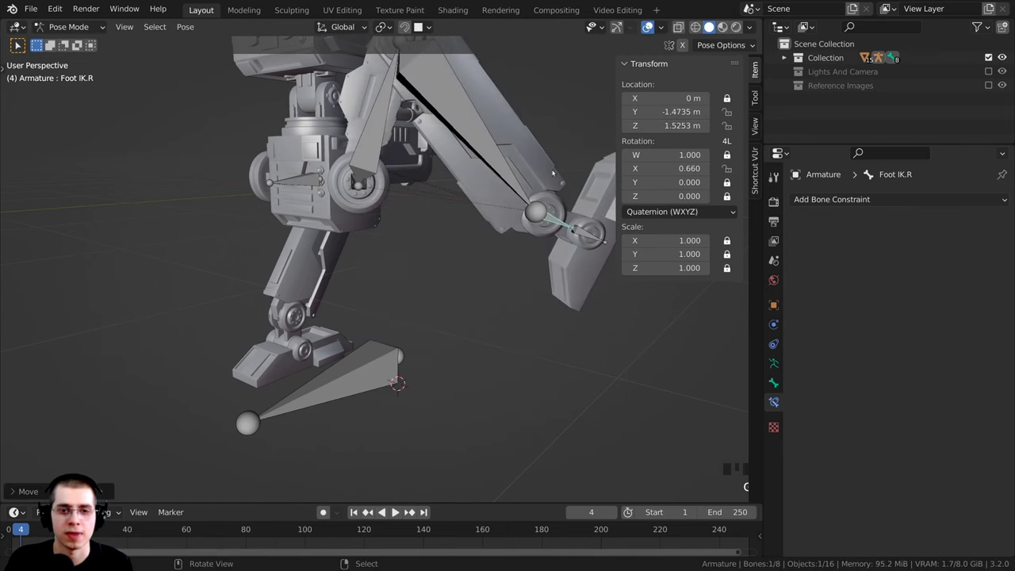
pyautogui.scroll(-2, 576, 209)
pyautogui.press('r')
pyautogui.click(555, 262)
# Step: Rotate the Foot.R bone, and adjust the Hip Rotation.R bone's rotation to test the raised leg
pyautogui.rightClick(555, 265)
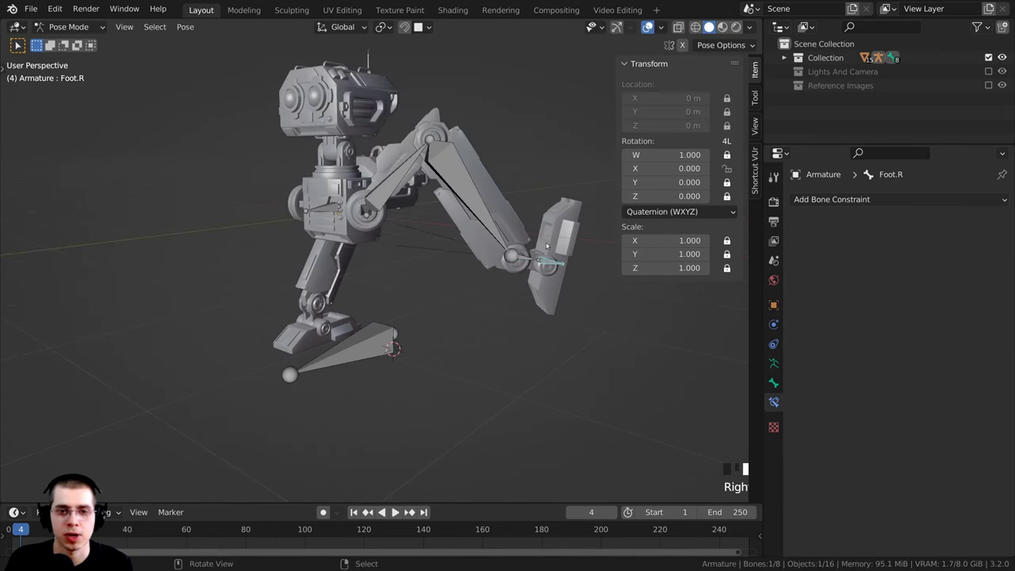
pyautogui.press('r')
pyautogui.click(582, 274)
pyautogui.moveTo(507, 260); pyautogui.dragTo(564, 274, button='middle')
pyautogui.rightClick(398, 212)
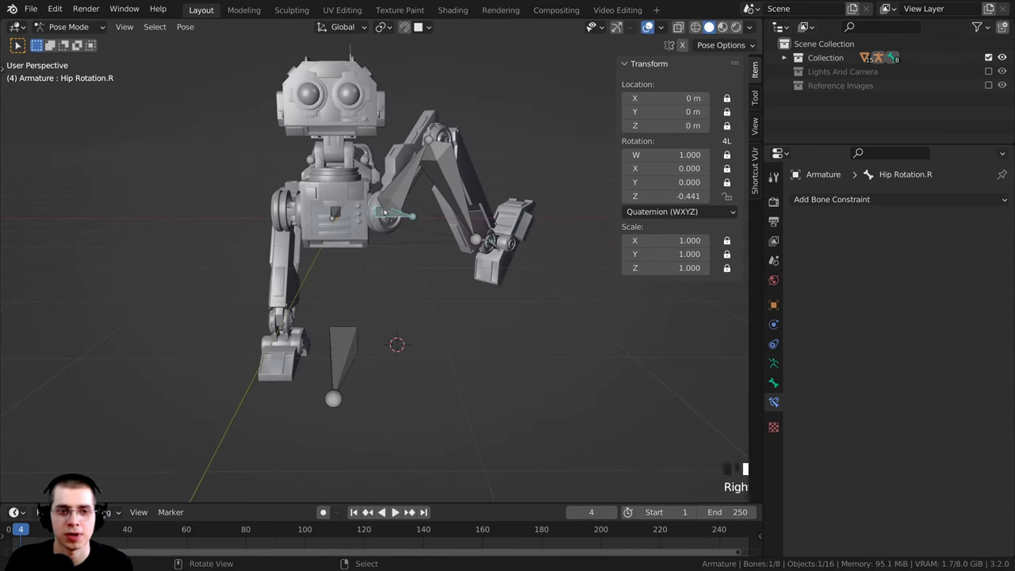
pyautogui.moveTo(445, 164); pyautogui.dragTo(410, 164, button='middle')
# Step: Select all bones and clear their rotation and location to return the robot to its rest pose
pyautogui.press('a')
pyautogui.press('a')
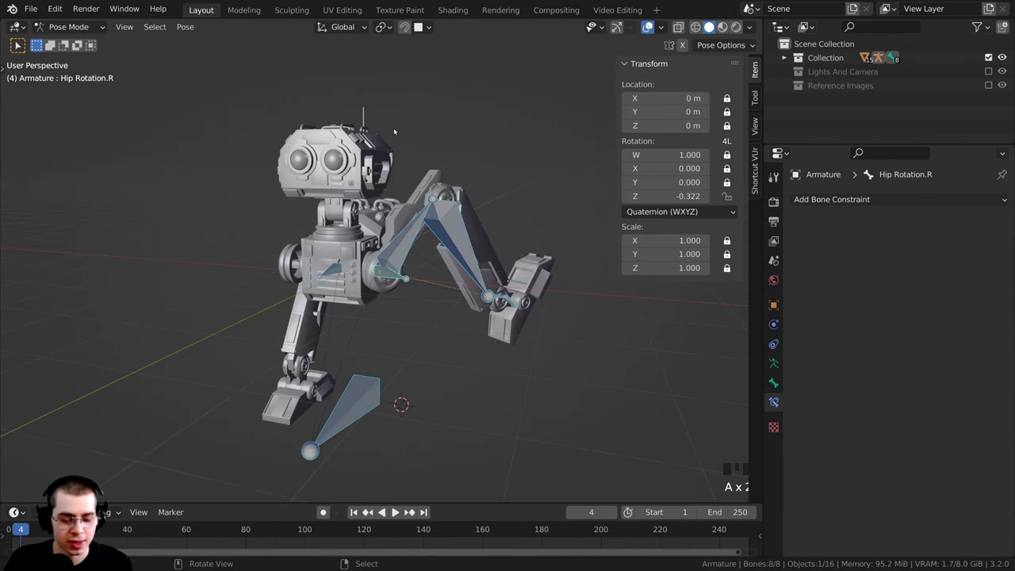
pyautogui.hotkey('alt', 'r')
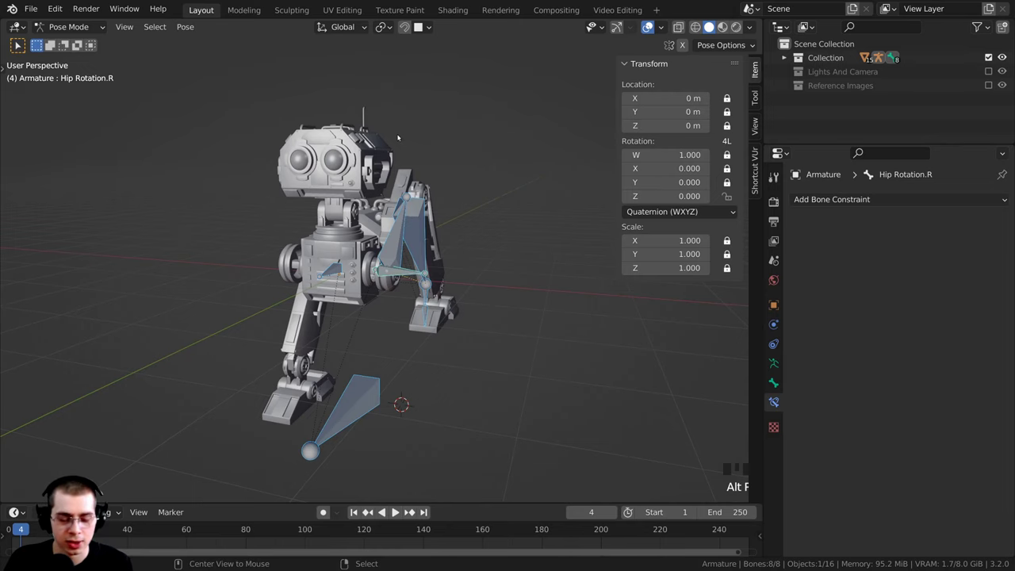
pyautogui.hotkey('alt', 'g')
pyautogui.keyDown('shift'); pyautogui.moveTo(400, 139); pyautogui.dragTo(356, 173, button='middle'); pyautogui.keyUp('shift')
pyautogui.click(383, 242)
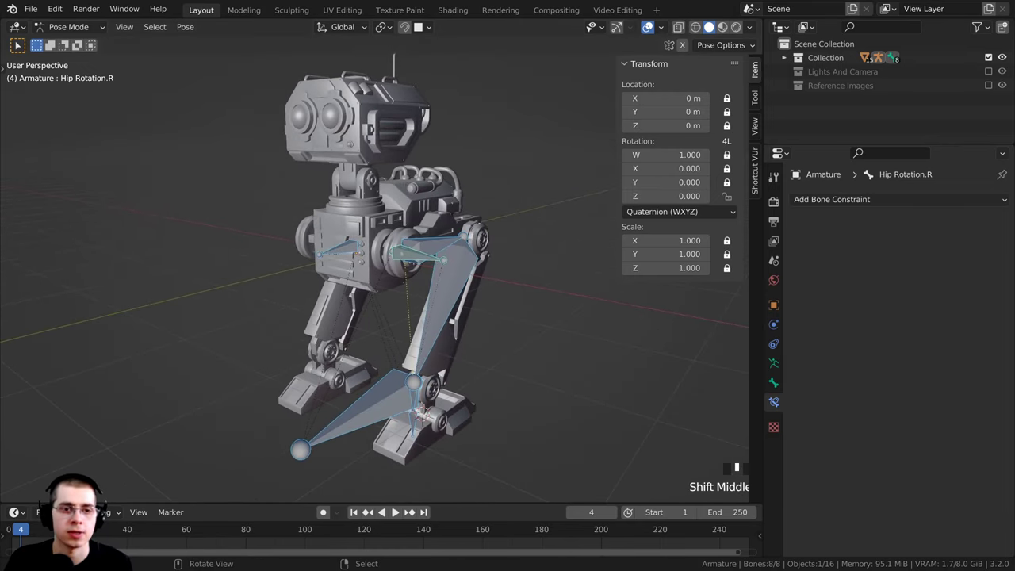
# Step: Select the Upper Leg.R and Lower Leg.R bones alternately to examine them, and try rotating Lower Leg.R
pyautogui.moveTo(383, 242); pyautogui.dragTo(364, 210, button='middle')
pyautogui.scroll(-2, 425, 303)
pyautogui.rightClick(404, 238)
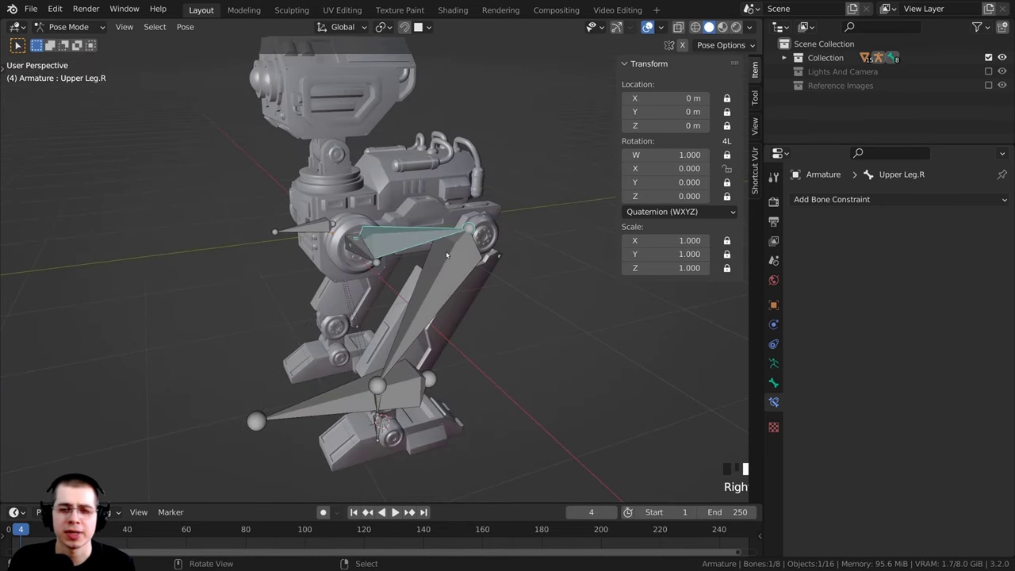
pyautogui.rightClick(448, 259)
pyautogui.rightClick(408, 240)
pyautogui.rightClick(446, 272)
pyautogui.press('r')
pyautogui.rightClick(464, 258)
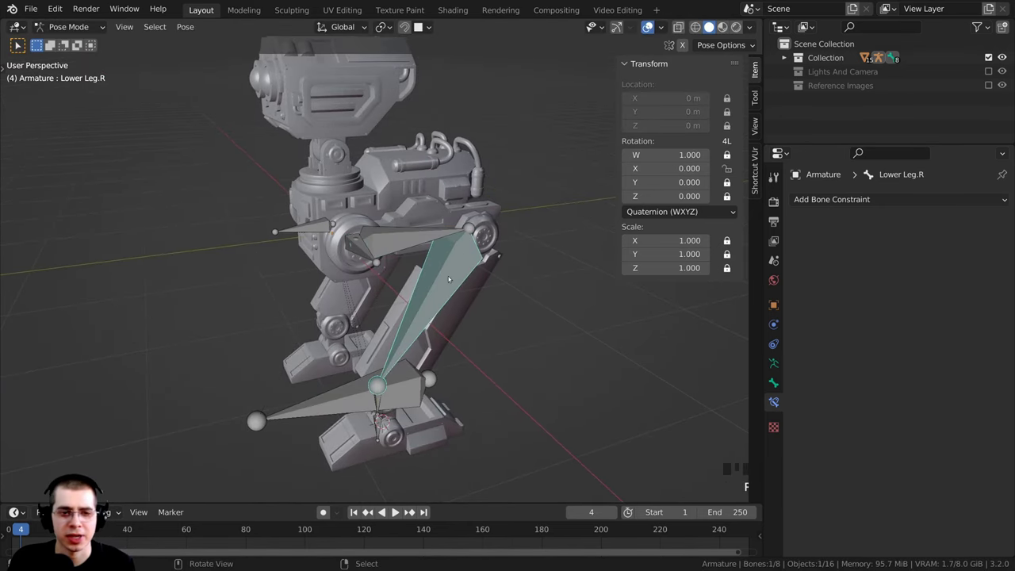
pyautogui.keyDown('shift'); pyautogui.moveTo(423, 354); pyautogui.dragTo(408, 343, button='middle'); pyautogui.keyUp('shift')
pyautogui.scroll(1, 408, 344)
pyautogui.rightClick(408, 217)
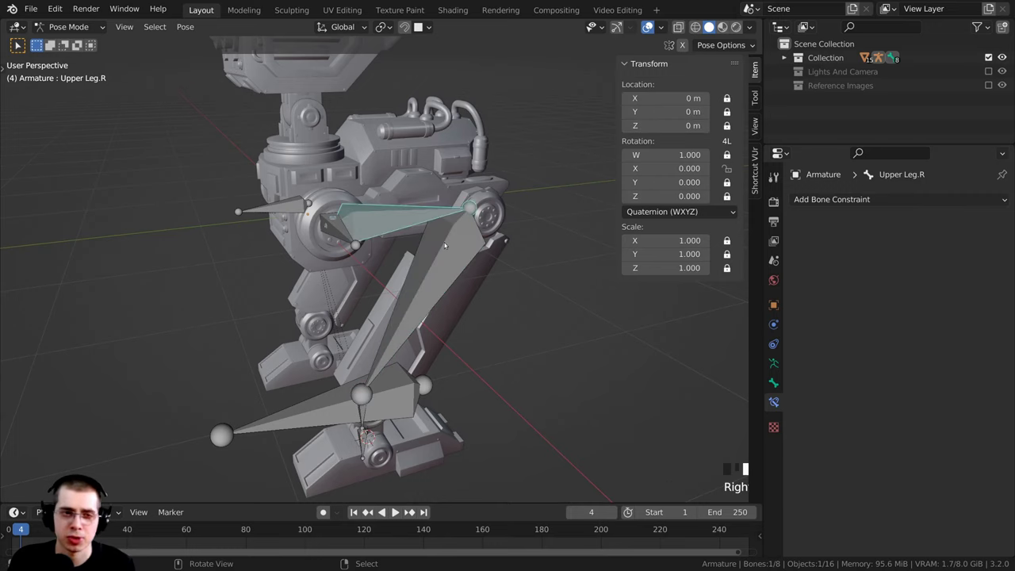
pyautogui.rightClick(444, 247)
pyautogui.rightClick(399, 222)
pyautogui.rightClick(439, 260)
pyautogui.rightClick(387, 220)
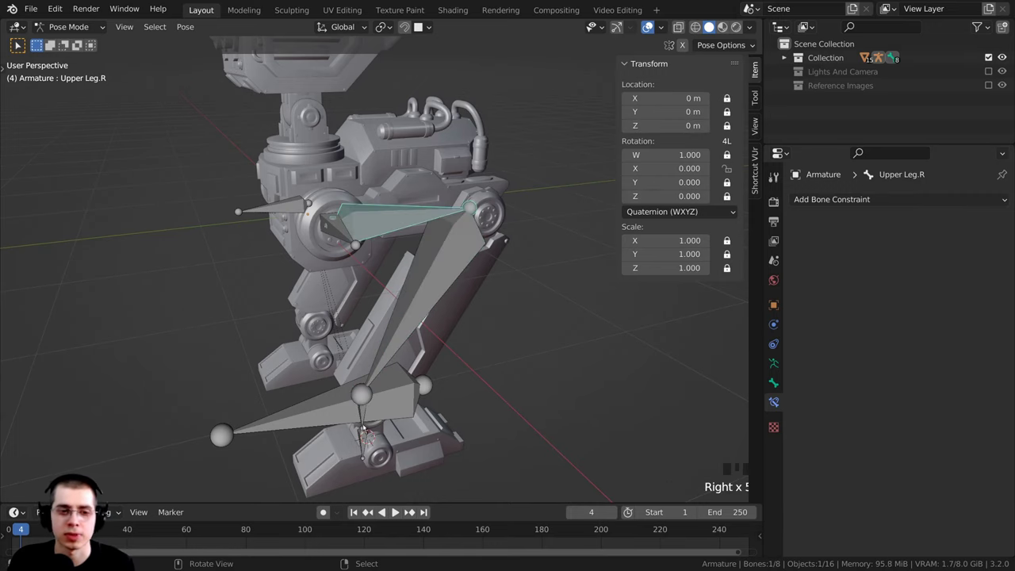
# Step: Examine the foot, Hip Rotation.R and Body bones by selecting each in turn, and try moving the Body bone
pyautogui.rightClick(363, 431)
pyautogui.moveTo(363, 430); pyautogui.dragTo(354, 208, button='middle')
pyautogui.rightClick(341, 218)
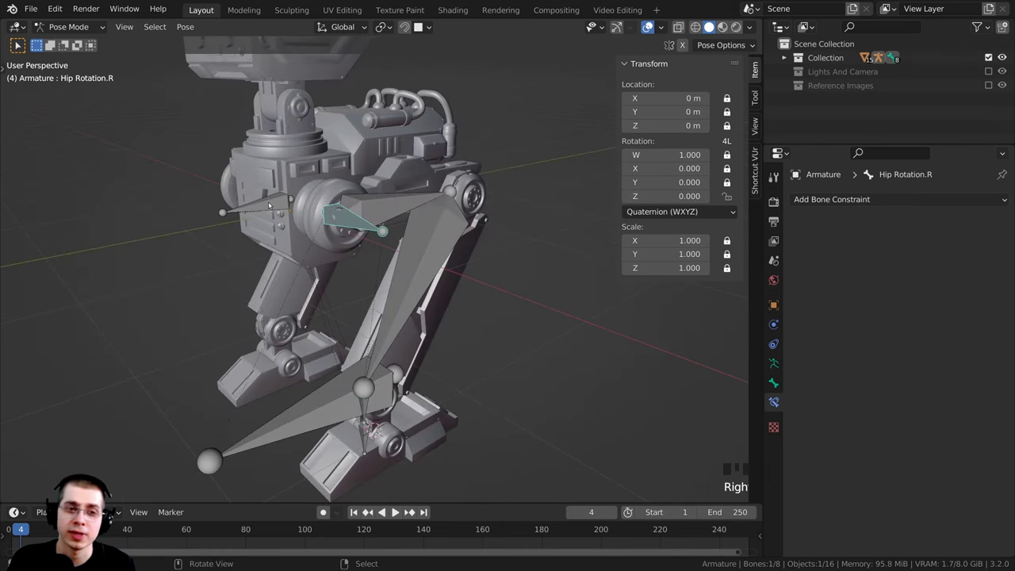
pyautogui.rightClick(270, 203)
pyautogui.press('g')
pyautogui.rightClick(317, 191)
pyautogui.keyDown('shift'); pyautogui.moveTo(350, 223); pyautogui.dragTo(352, 239, button='middle'); pyautogui.keyUp('shift')
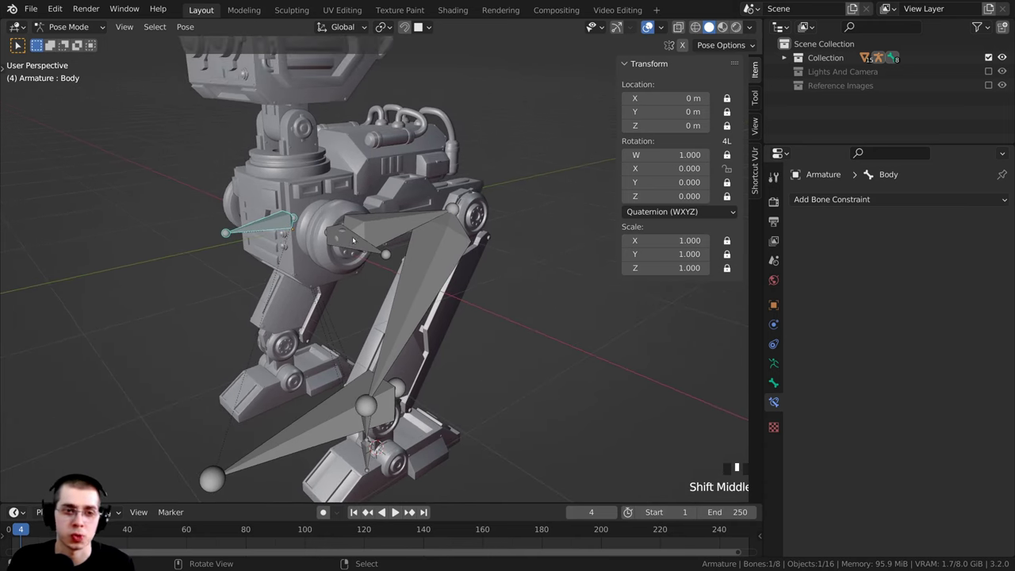
# Step: Hide the Upper Leg.R and Lower Leg.R bones in Pose Mode
pyautogui.moveTo(372, 274); pyautogui.dragTo(328, 183, button='middle')
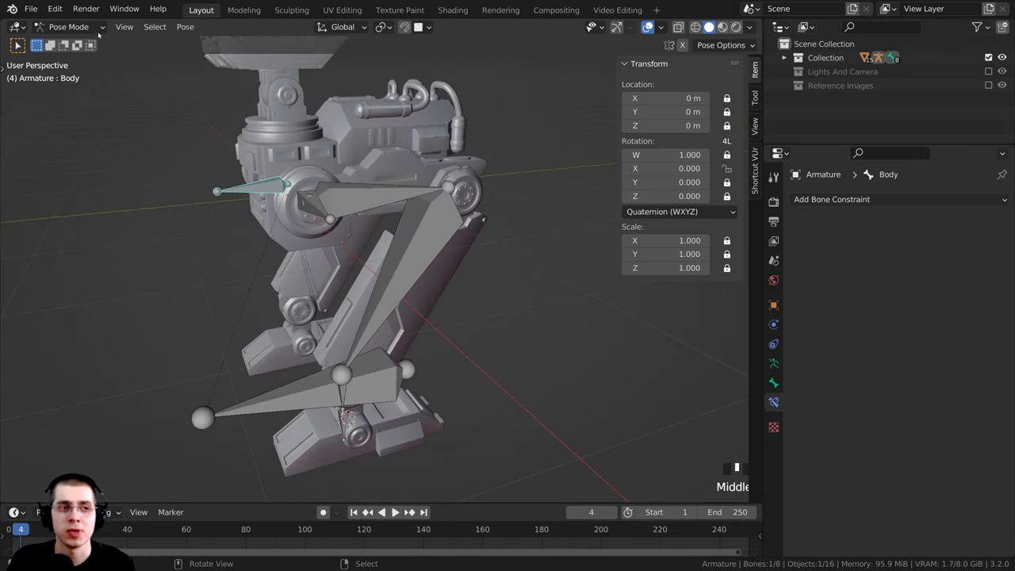
pyautogui.rightClick(372, 190)
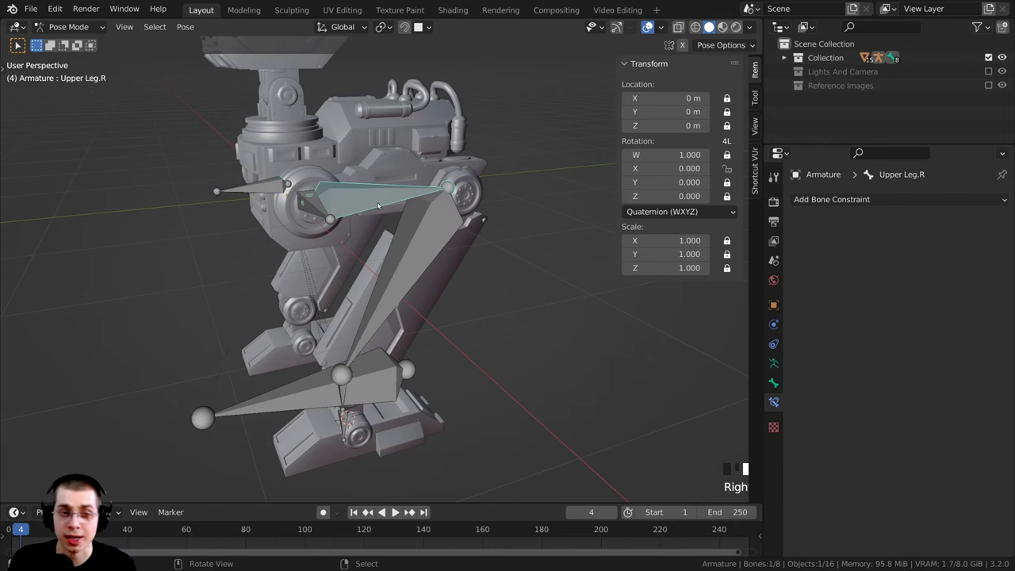
pyautogui.press('h')
pyautogui.keyDown('shift'); pyautogui.moveTo(377, 205); pyautogui.dragTo(398, 272, button='middle'); pyautogui.keyUp('shift')
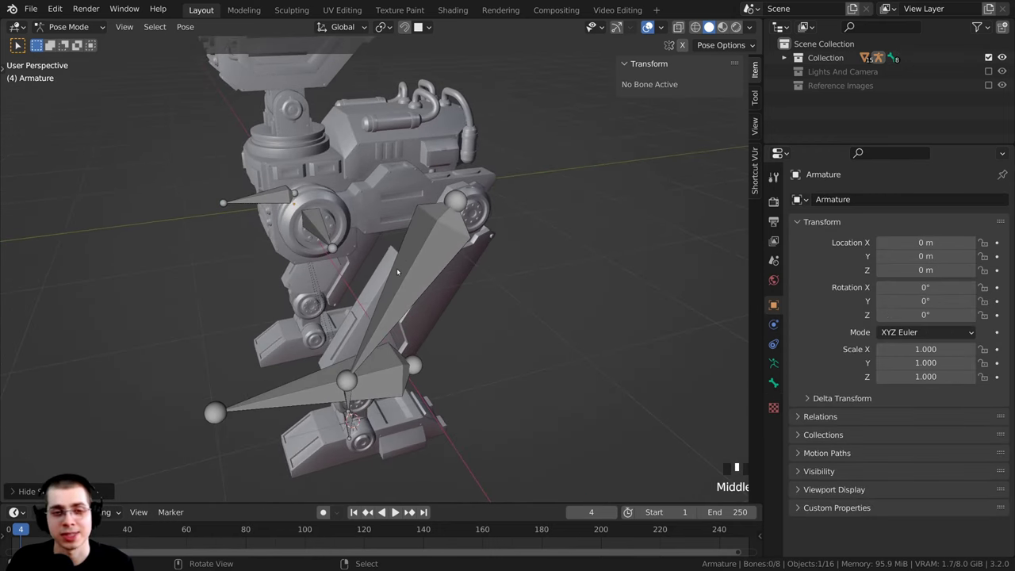
pyautogui.scroll(2, 445, 237)
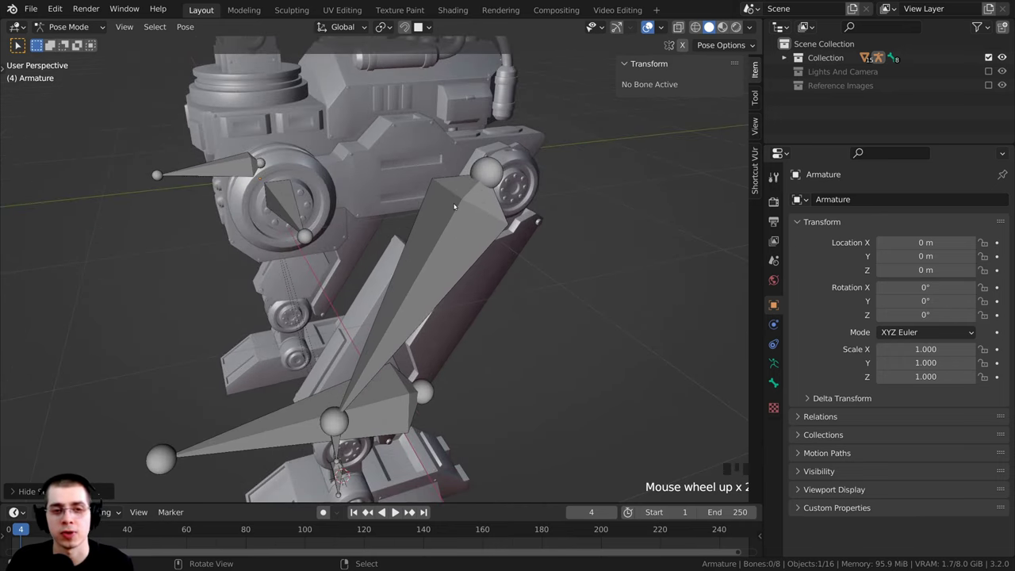
pyautogui.click(455, 206)
pyautogui.press('h')
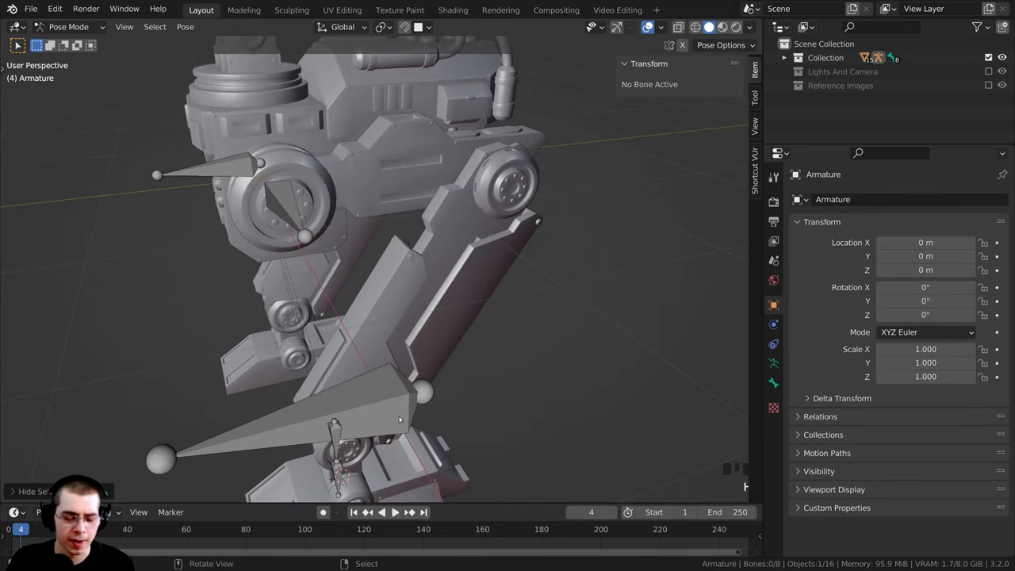
pyautogui.hotkey('alt', 'h')
pyautogui.hotkey('ctrl', 'z')
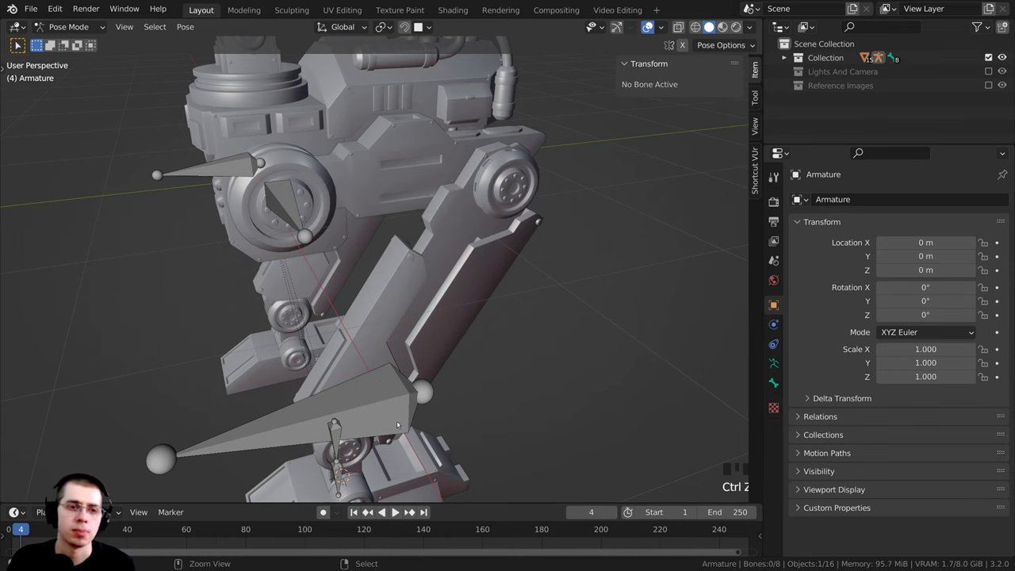
# Step: Select the Ankle.R bone, try rotating it, and hide it from the pose controls
pyautogui.moveTo(377, 462); pyautogui.dragTo(382, 230, button='middle')
pyautogui.moveTo(360, 317); pyautogui.dragTo(369, 291, button='middle')
pyautogui.scroll(3, 369, 291)
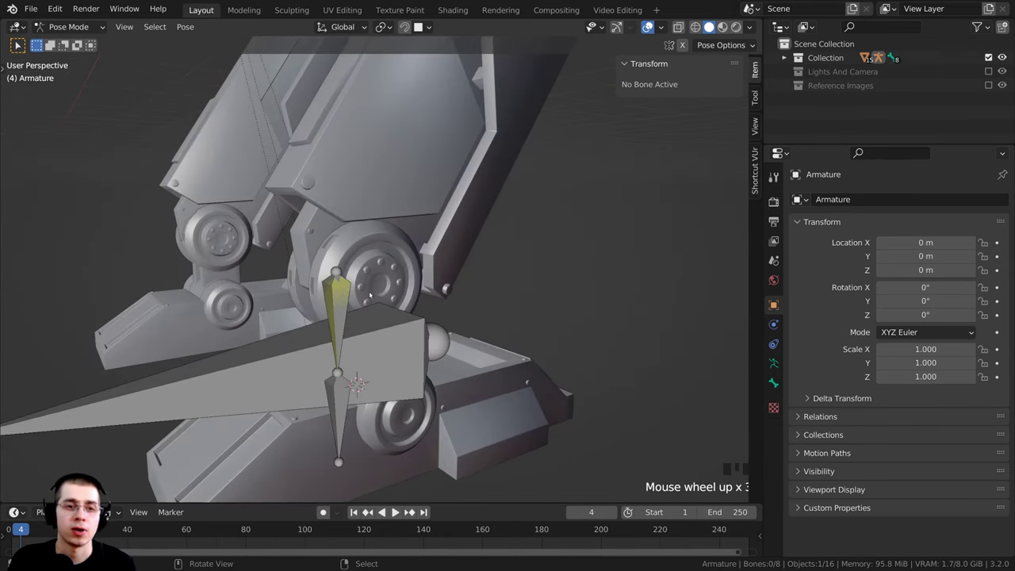
pyautogui.rightClick(347, 293)
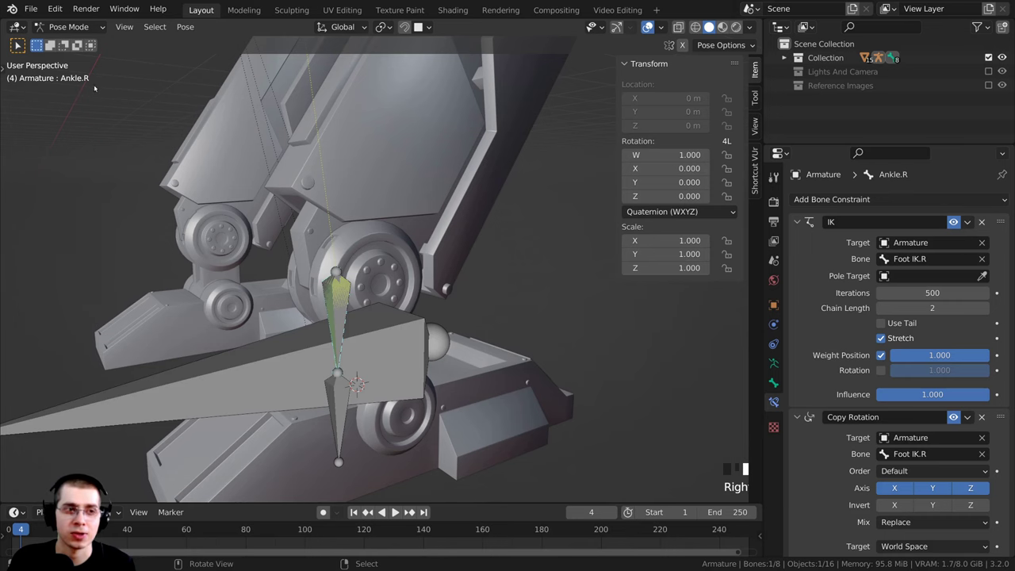
pyautogui.moveTo(378, 263); pyautogui.dragTo(424, 326, button='middle')
pyautogui.press('r')
pyautogui.rightClick(304, 267)
pyautogui.press('h')
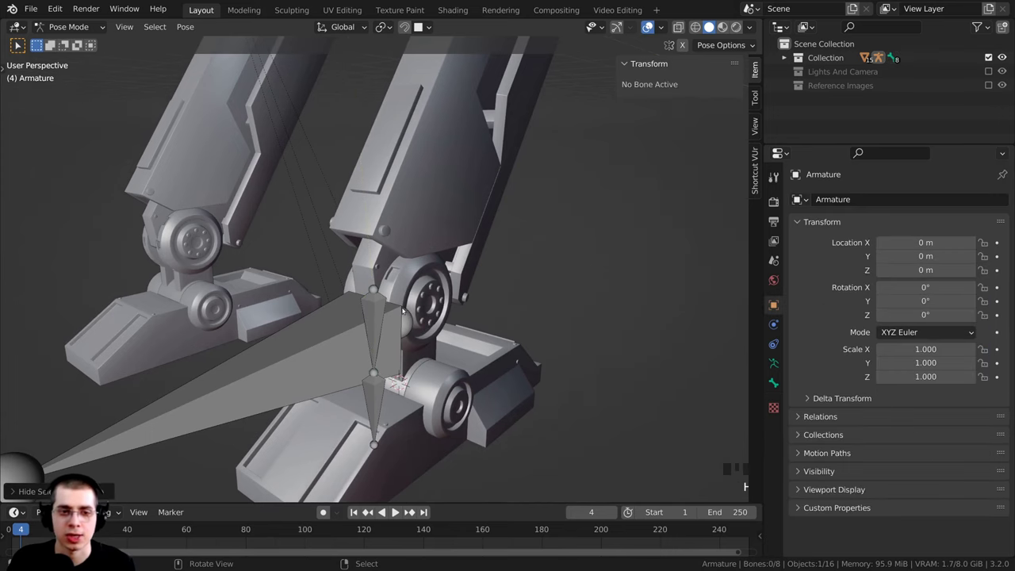
# Step: Select the Foot IK.R bone and try moving it to test the leg with the helper bones hidden
pyautogui.rightClick(377, 306)
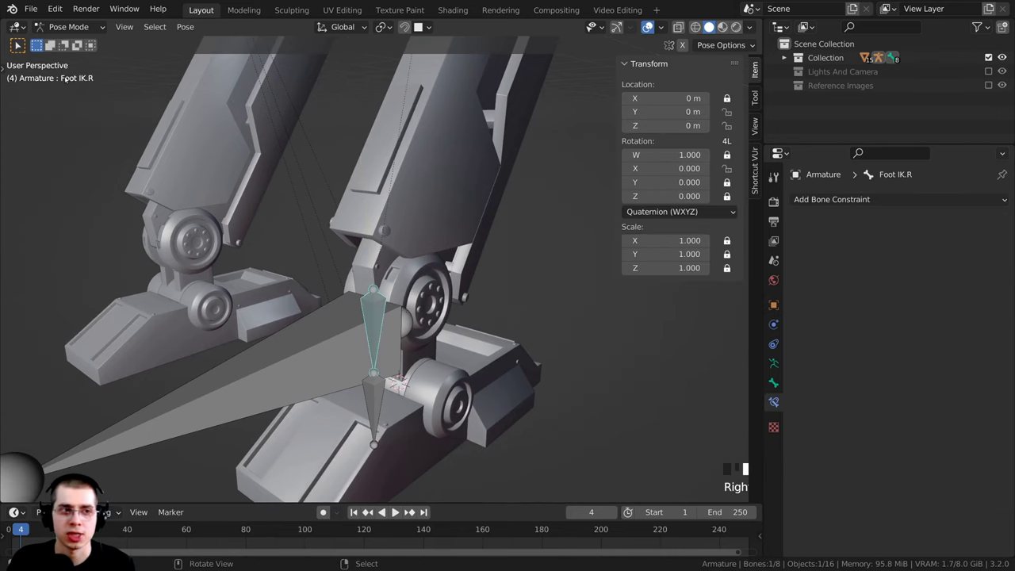
pyautogui.scroll(-2, 329, 276)
pyautogui.scroll(-3, 423, 216)
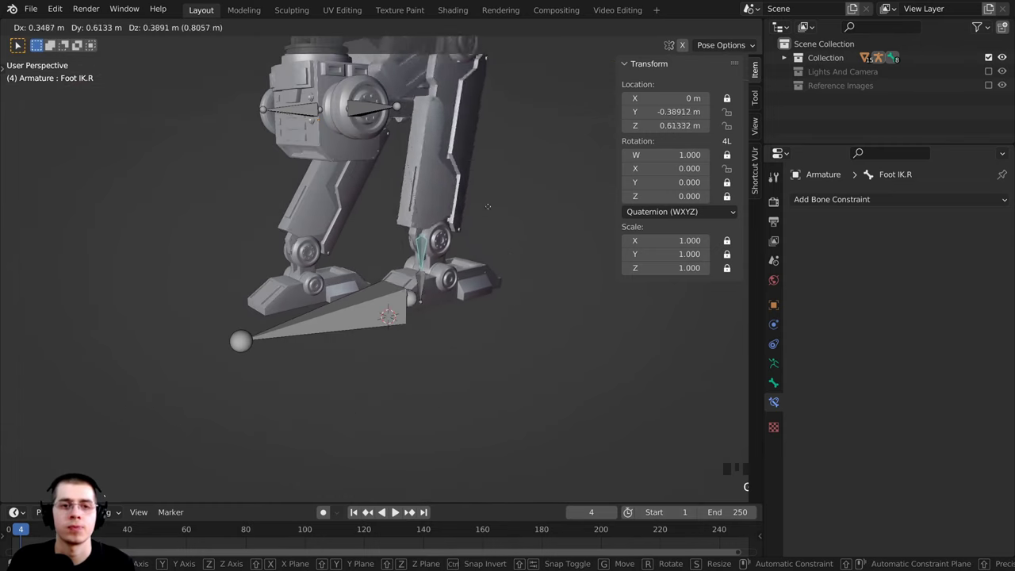
pyautogui.rightClick(428, 369)
pyautogui.scroll(4, 399, 343)
pyautogui.moveTo(373, 321); pyautogui.dragTo(357, 258, button='middle')
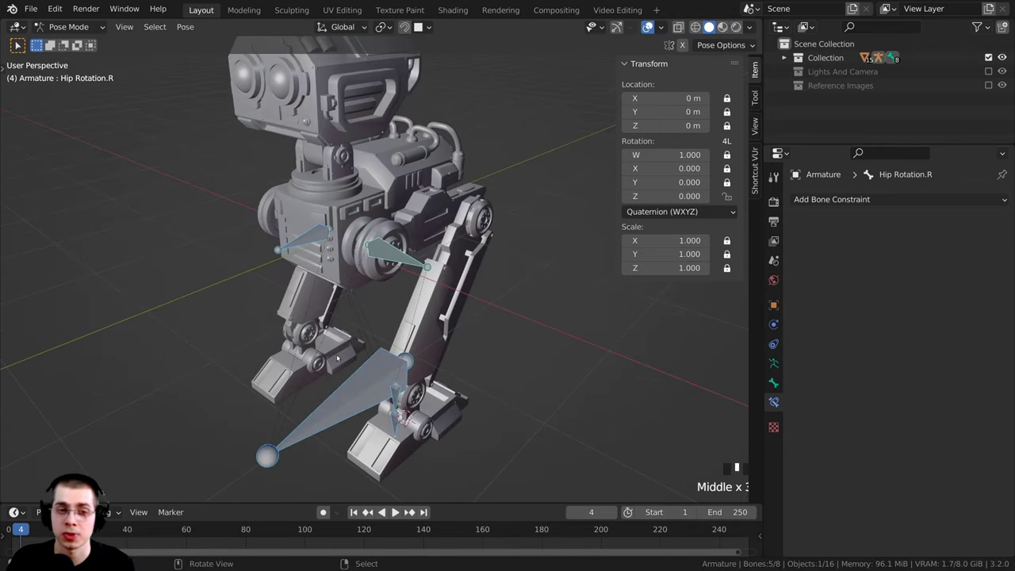
# Step: Select the Main Controller bone on its own and try moving it
pyautogui.press('a')
pyautogui.press('a')
pyautogui.rightClick(357, 382)
pyautogui.press('g')
pyautogui.rightClick(360, 341)
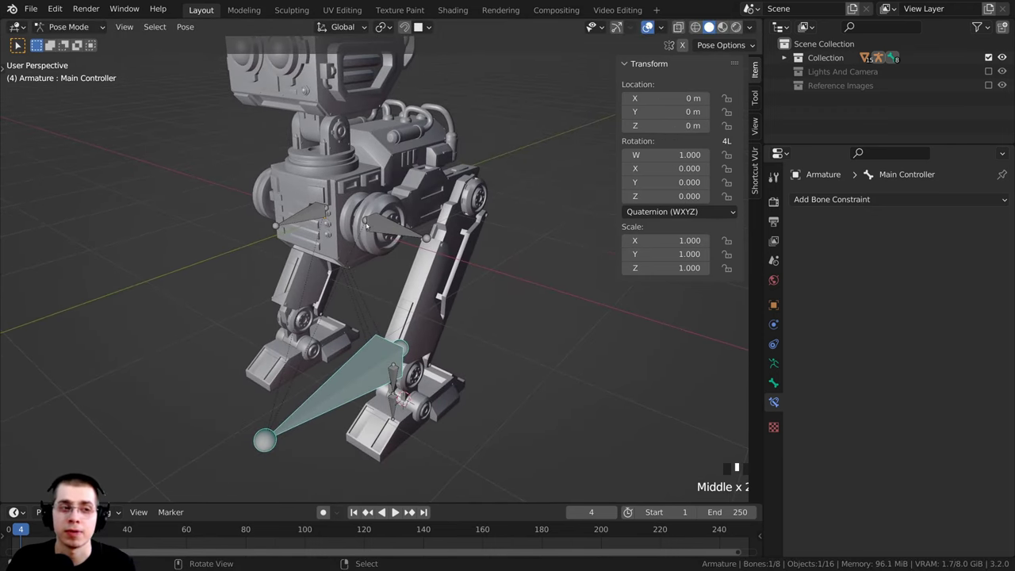
# Step: Switch to Edit Mode to examine the Upper Leg.R bone hidden in Pose Mode, and return to Pose Mode
pyautogui.press('Tab')
pyautogui.moveTo(371, 218); pyautogui.dragTo(353, 218, button='middle')
pyautogui.rightClick(401, 208)
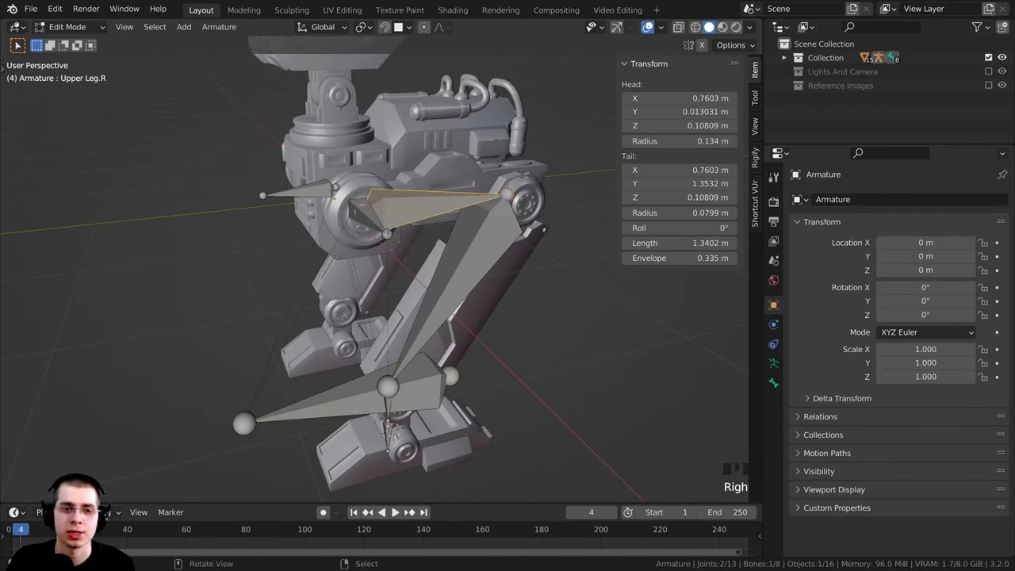
pyautogui.moveTo(411, 255); pyautogui.dragTo(381, 290, button='middle')
pyautogui.press('Tab')
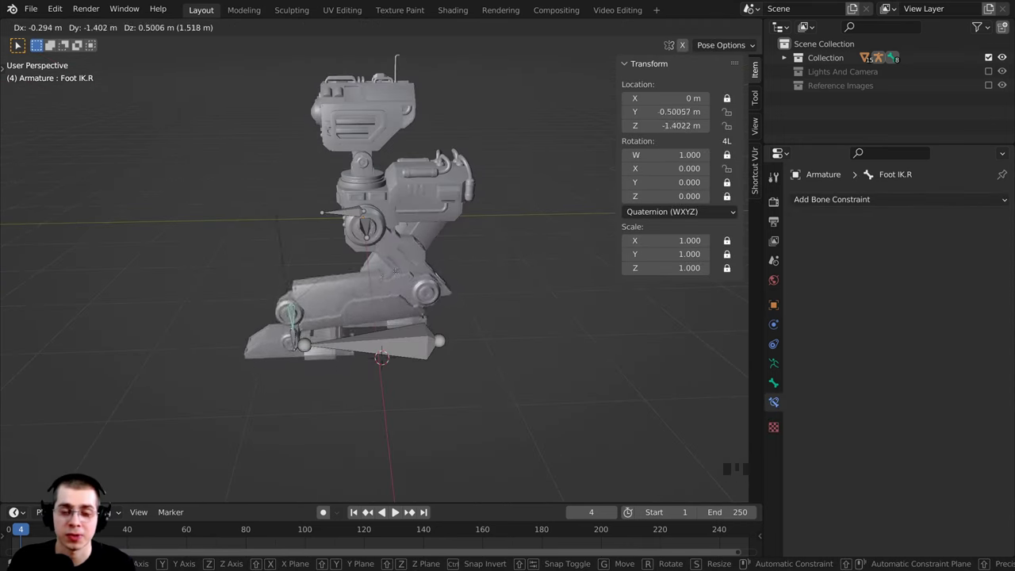
# Step: Try moving the Foot IK.R bone to test the leg's bend, and examine both legs from the front
pyautogui.rightClick(458, 276)
pyautogui.moveTo(456, 278); pyautogui.dragTo(541, 294, button='middle')
pyautogui.scroll(1, 389, 265)
pyautogui.keyDown('shift'); pyautogui.moveTo(376, 263); pyautogui.dragTo(402, 189, button='middle'); pyautogui.keyUp('shift')
pyautogui.scroll(-4, 215, 254)
pyautogui.moveTo(216, 254); pyautogui.dragTo(359, 224, button='middle')
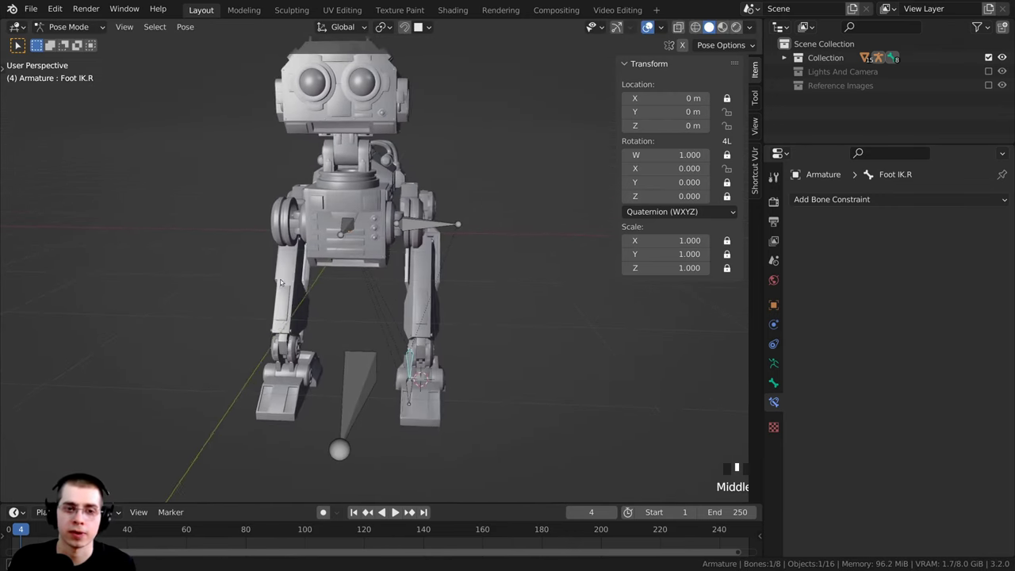
pyautogui.scroll(4, 359, 224)
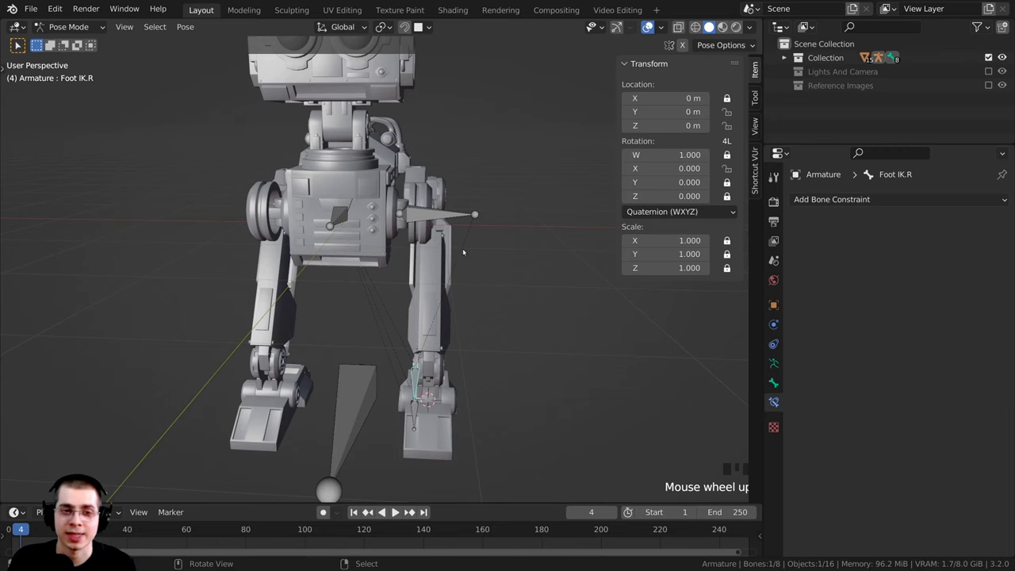
pyautogui.keyDown('shift'); pyautogui.moveTo(442, 244); pyautogui.dragTo(478, 241, button='middle'); pyautogui.keyUp('shift')
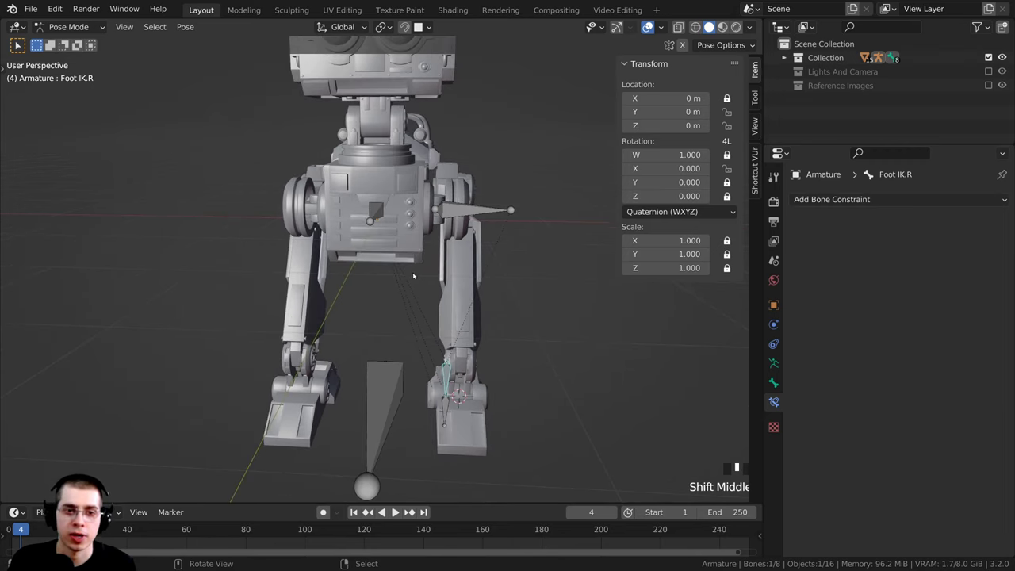
pyautogui.moveTo(284, 208); pyautogui.dragTo(421, 217, button='middle')
# Step: In Edit Mode, select all the right leg bones with a box, leaving out the Body and Main Controller bones
pyautogui.press('Tab')
pyautogui.press('a')
pyautogui.press('a')
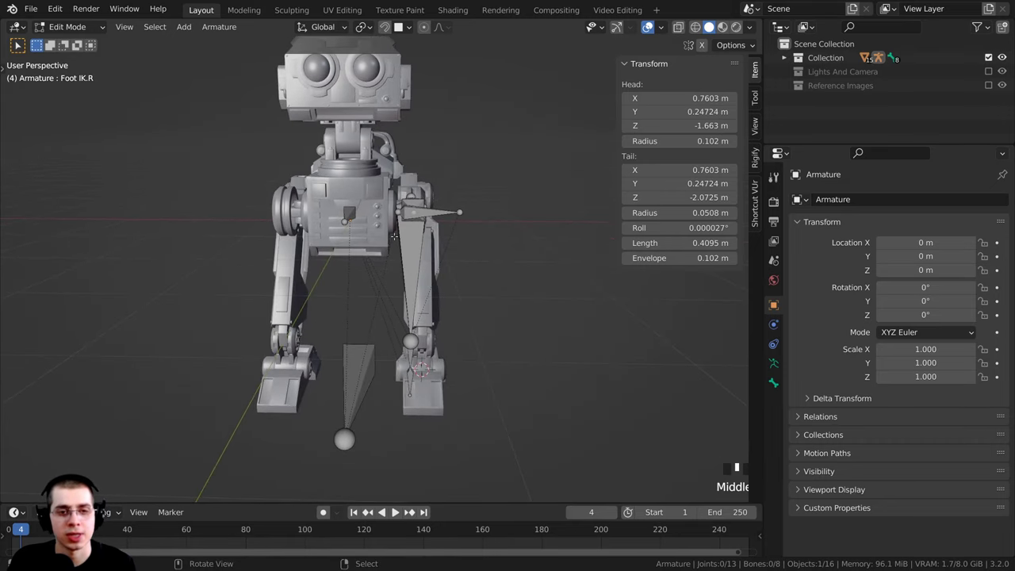
pyautogui.moveTo(398, 313); pyautogui.dragTo(392, 298, button='middle')
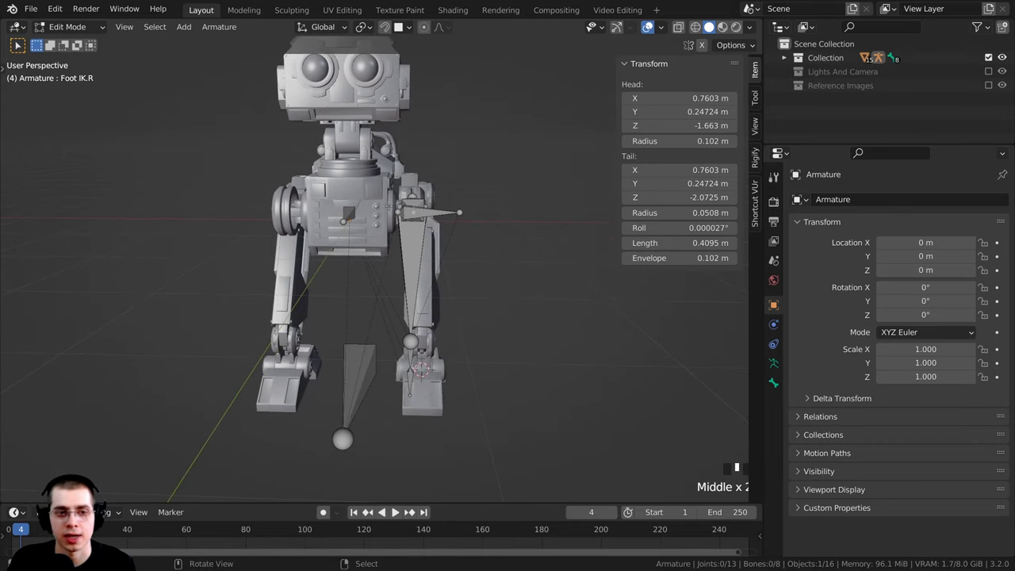
pyautogui.press('b')
pyautogui.moveTo(383, 156); pyautogui.dragTo(507, 468)
pyautogui.moveTo(508, 469); pyautogui.dragTo(393, 387, button='middle')
pyautogui.scroll(1, 380, 270)
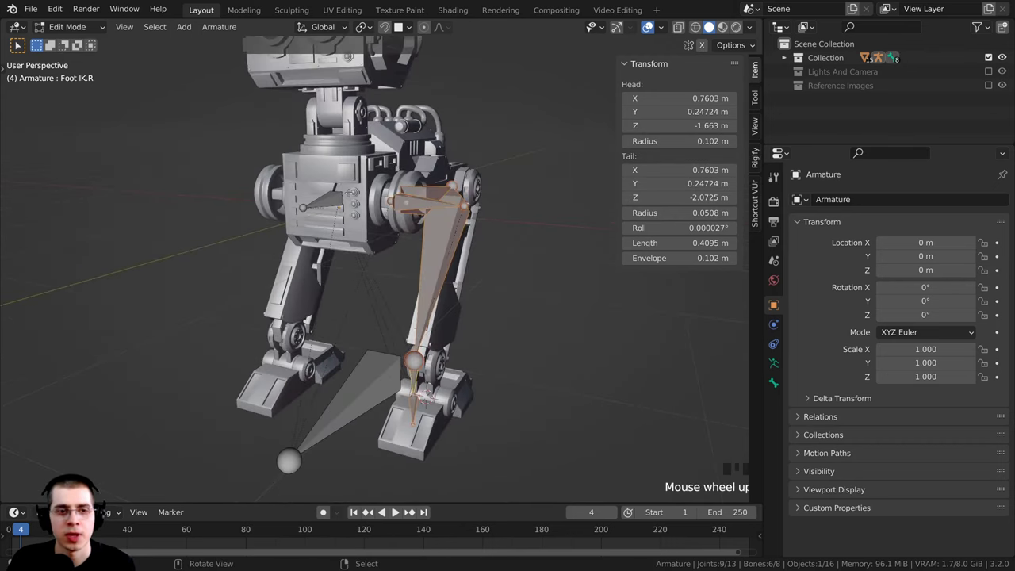
pyautogui.moveTo(349, 236); pyautogui.dragTo(389, 321, button='middle')
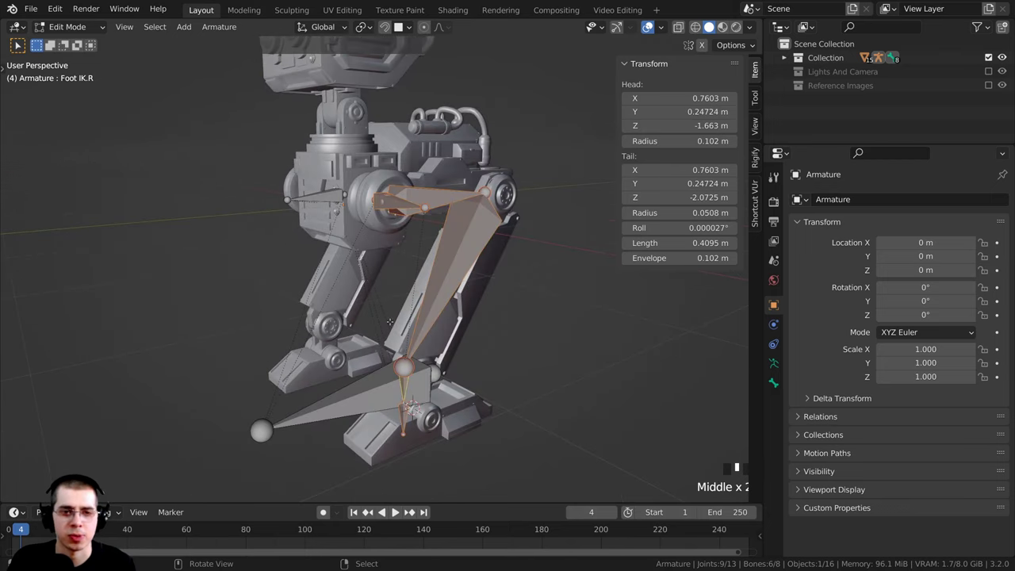
# Step: Show the Bone properties and examine the name suffixes of the Hip Rotation.R, Upper Leg.R and Lower Leg.R bones
pyautogui.scroll(-2, 442, 215)
pyautogui.moveTo(442, 216); pyautogui.dragTo(402, 214, button='middle')
pyautogui.scroll(3, 475, 295)
pyautogui.rightClick(437, 214)
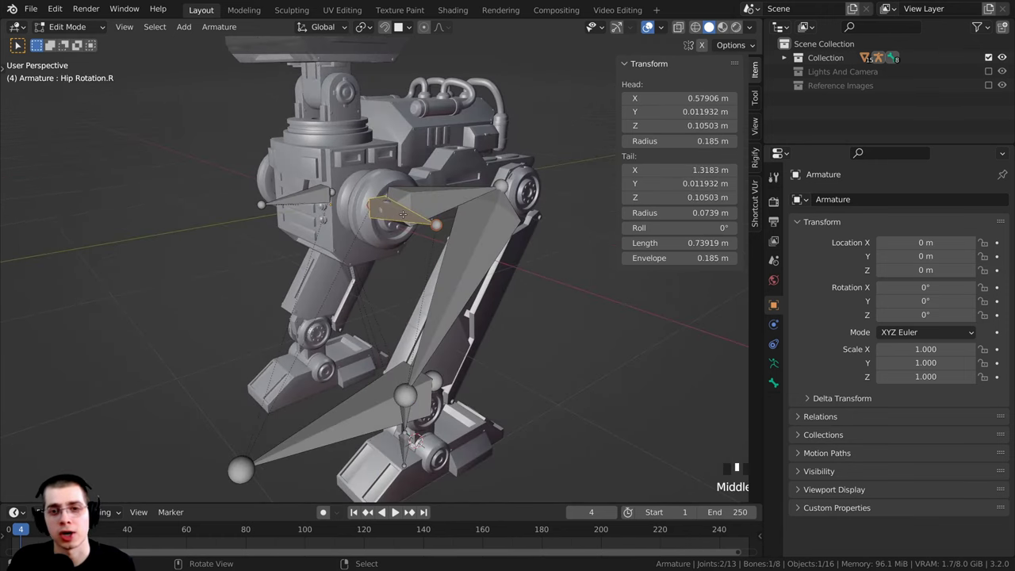
pyautogui.click(774, 382)
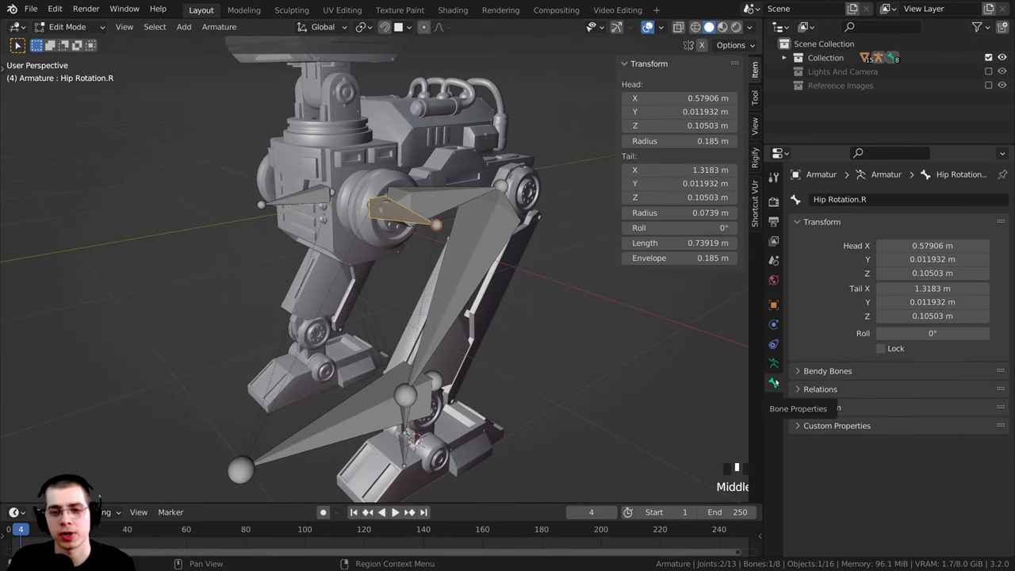
pyautogui.rightClick(467, 211)
pyautogui.rightClick(467, 214)
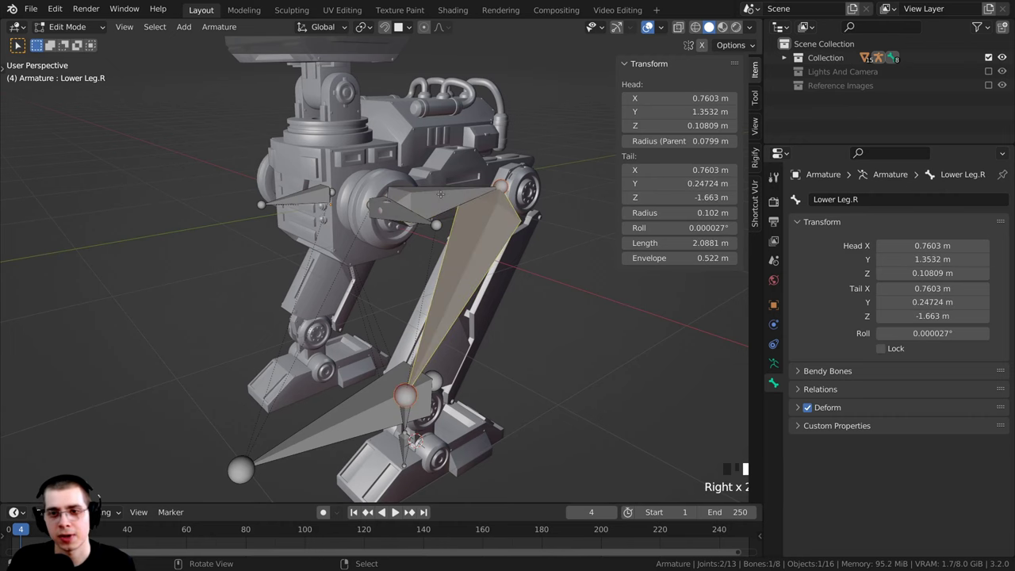
pyautogui.rightClick(467, 214)
pyautogui.rightClick(467, 214)
pyautogui.rightClick(467, 214)
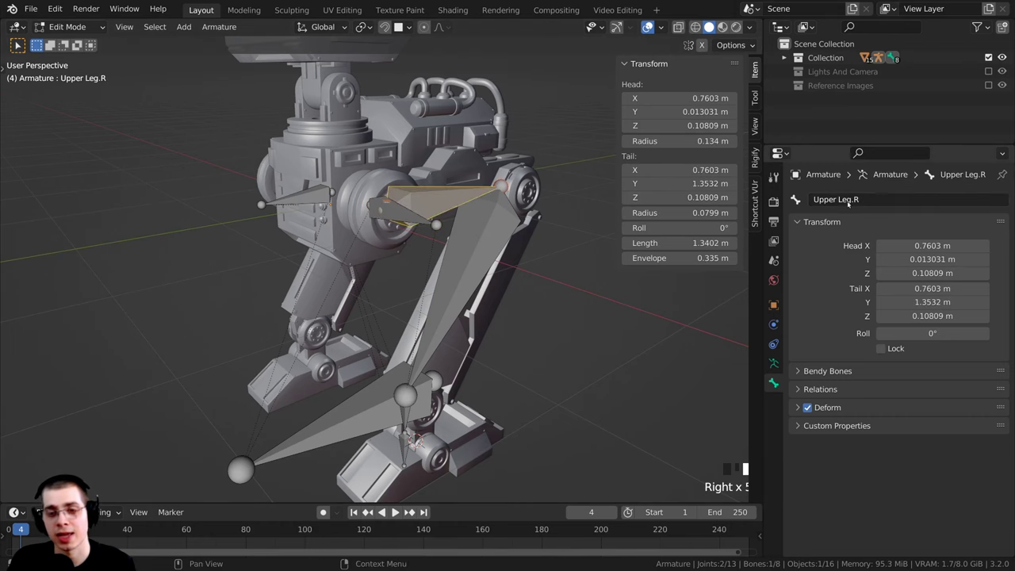
# Step: Examine the names of the ankle, foot and leg bones by selecting each in turn
pyautogui.rightClick(436, 313)
pyautogui.rightClick(407, 418)
pyautogui.rightClick(407, 458)
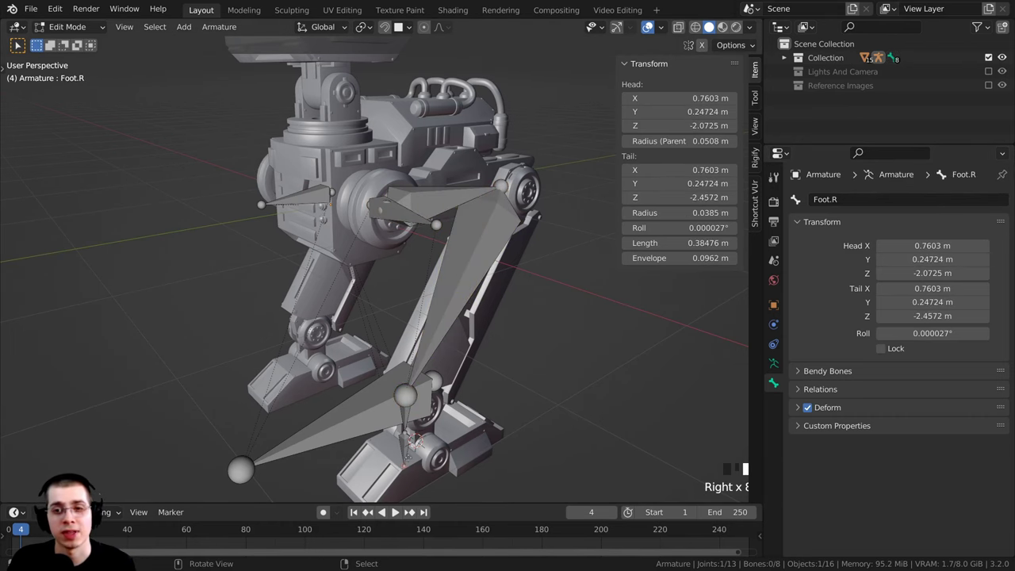
pyautogui.moveTo(408, 413); pyautogui.dragTo(427, 434, button='middle')
pyautogui.rightClick(428, 436)
pyautogui.rightClick(434, 411)
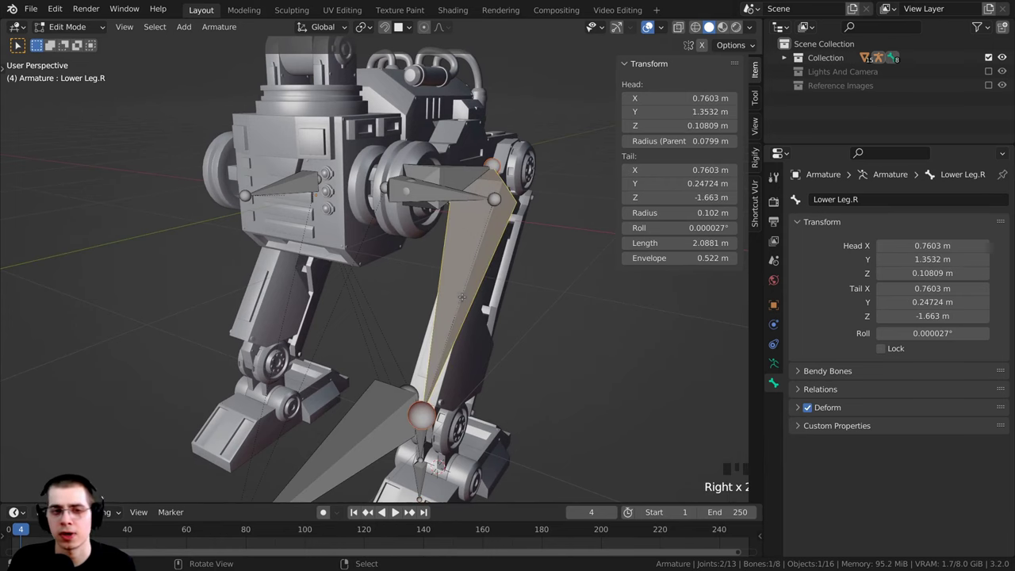
pyautogui.rightClick(462, 198)
# Step: Box-select all the right leg bones and symmetrize them to create the matching left leg bones
pyautogui.scroll(-2, 462, 198)
pyautogui.moveTo(369, 221); pyautogui.dragTo(454, 207, button='middle')
pyautogui.press('b')
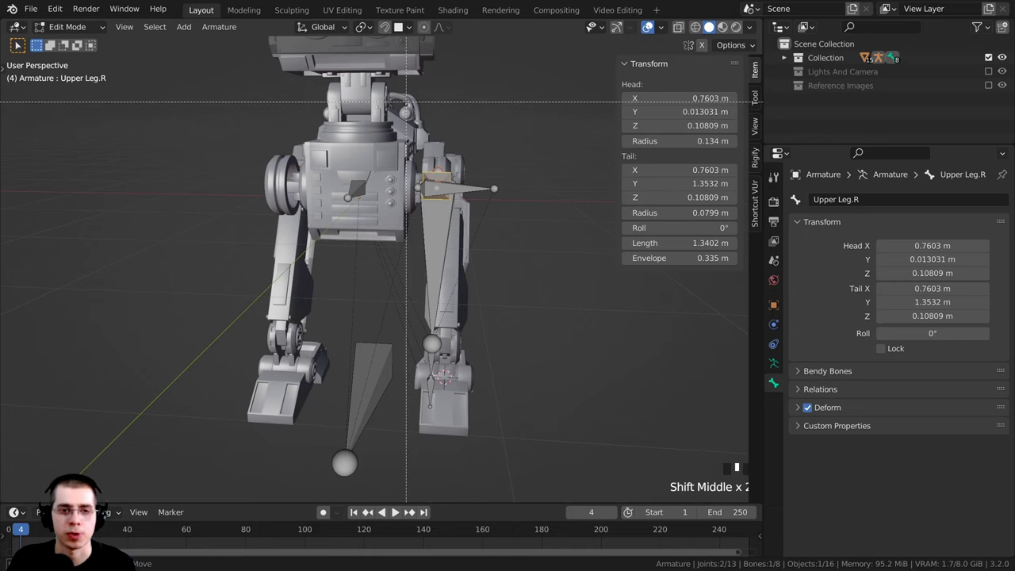
pyautogui.moveTo(406, 101); pyautogui.dragTo(567, 455)
pyautogui.moveTo(478, 259); pyautogui.dragTo(492, 255, button='middle')
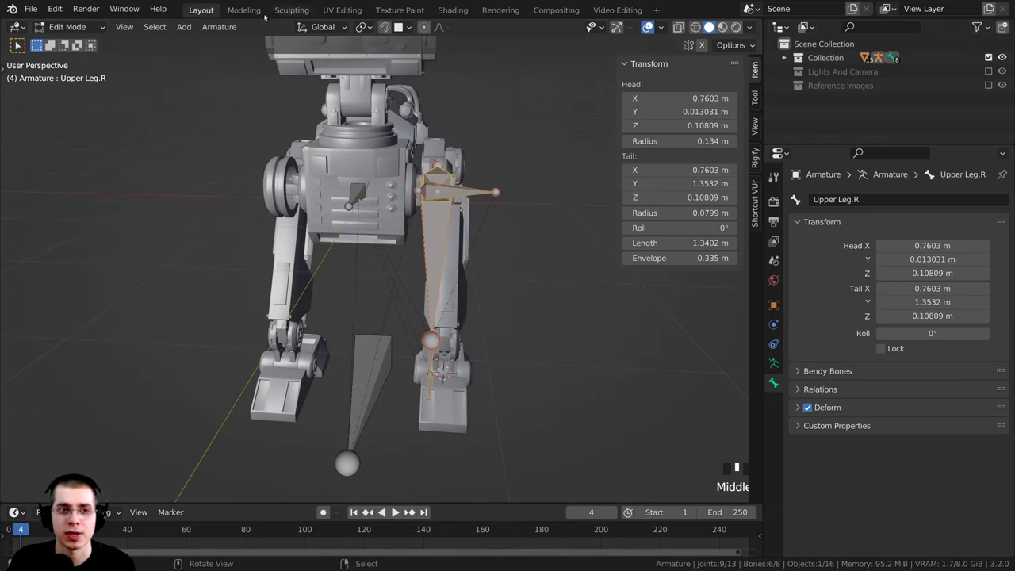
pyautogui.click(218, 27)
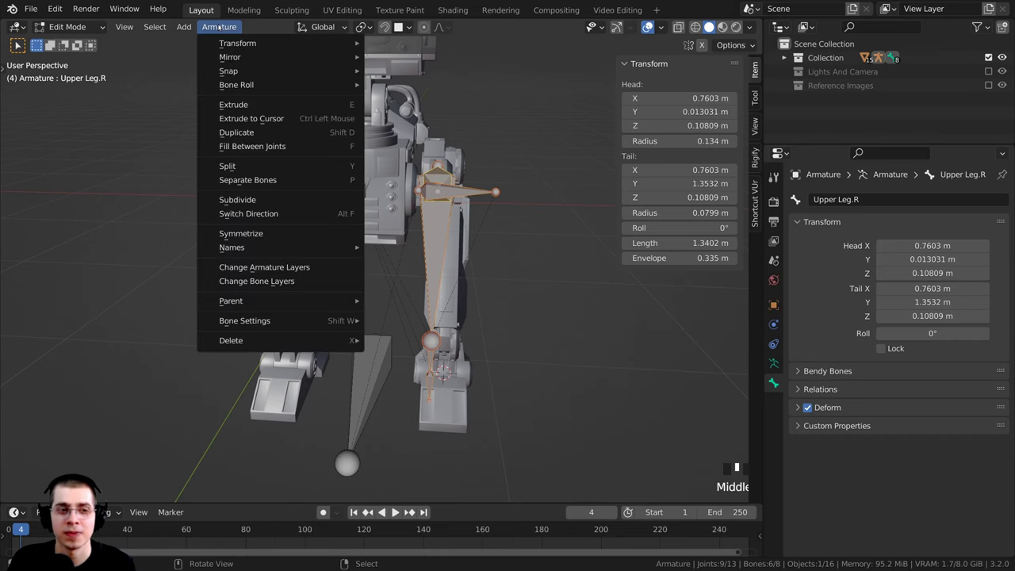
pyautogui.click(241, 234)
pyautogui.moveTo(241, 234); pyautogui.dragTo(291, 210, button='middle')
pyautogui.scroll(2, 270, 222)
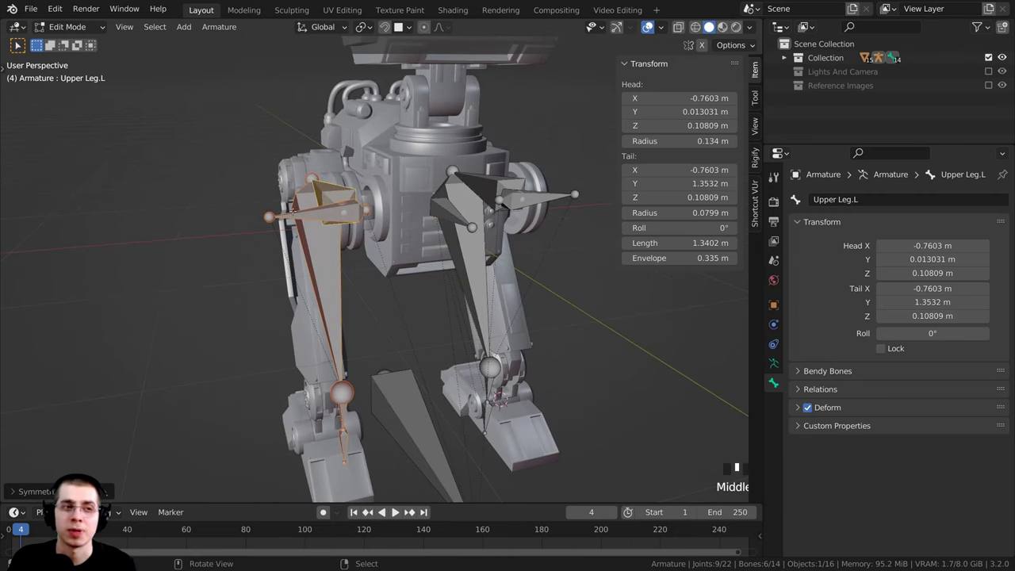
pyautogui.moveTo(510, 210); pyautogui.dragTo(323, 292, button='middle')
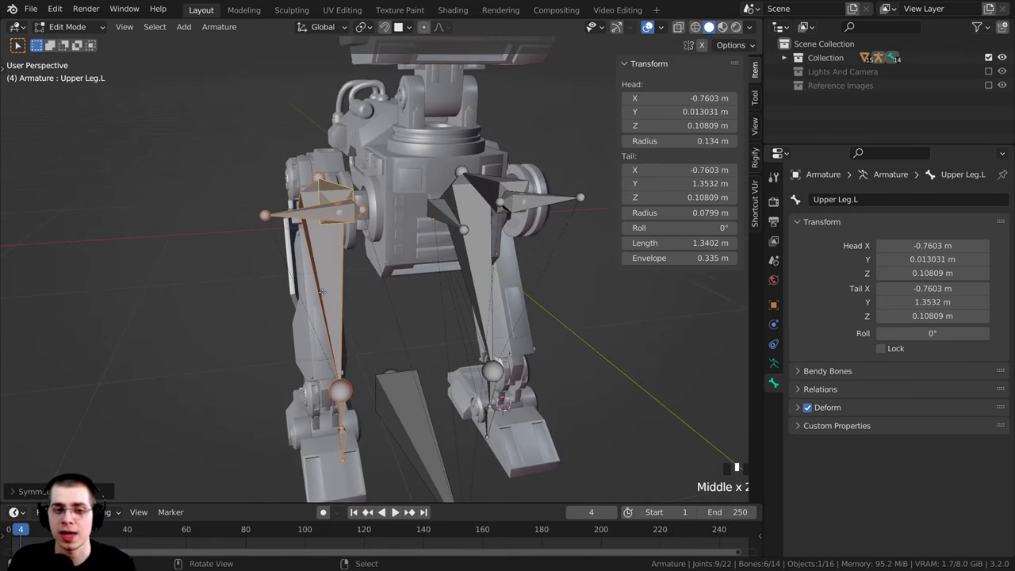
pyautogui.scroll(2, 429, 198)
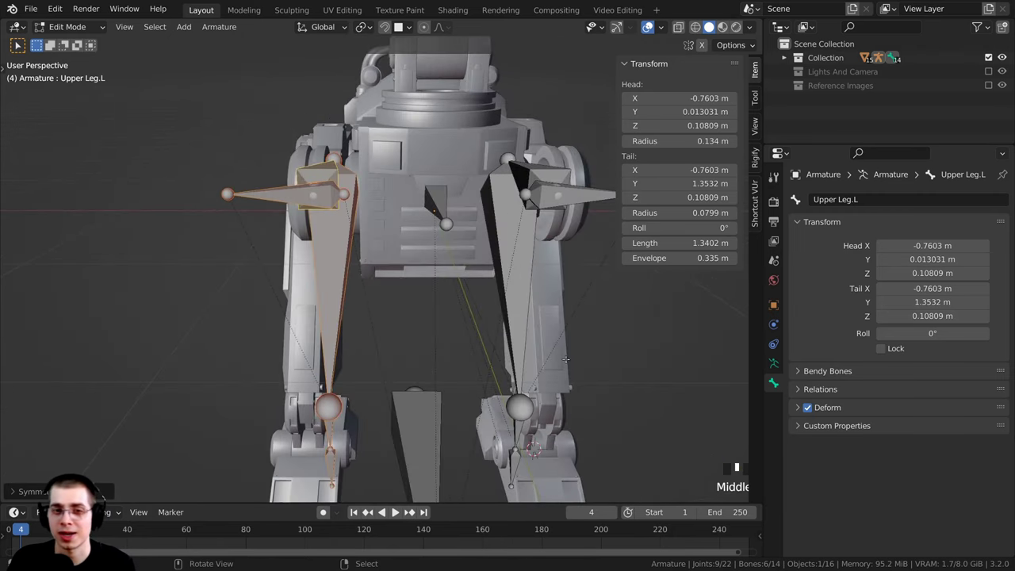
pyautogui.keyDown('shift'); pyautogui.moveTo(506, 270); pyautogui.dragTo(546, 235, button='middle'); pyautogui.keyUp('shift')
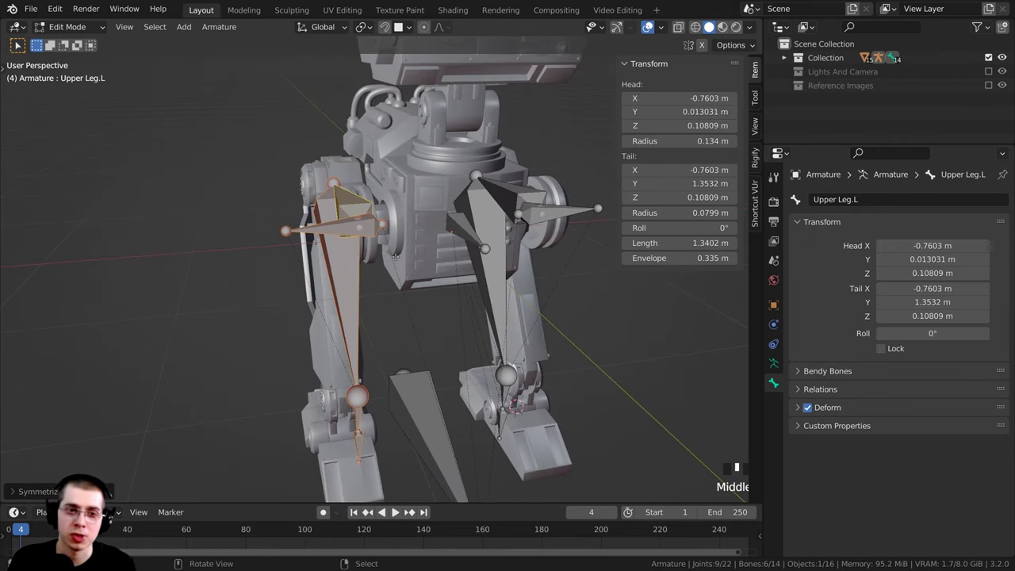
# Step: Examine the names of the mirrored Hip Rotation.L, Upper Leg.L and Lower Leg.L bones against the right leg's Upper Leg.R bone
pyautogui.moveTo(396, 257); pyautogui.dragTo(411, 260, button='middle')
pyautogui.rightClick(347, 291)
pyautogui.rightClick(345, 246)
pyautogui.rightClick(352, 226)
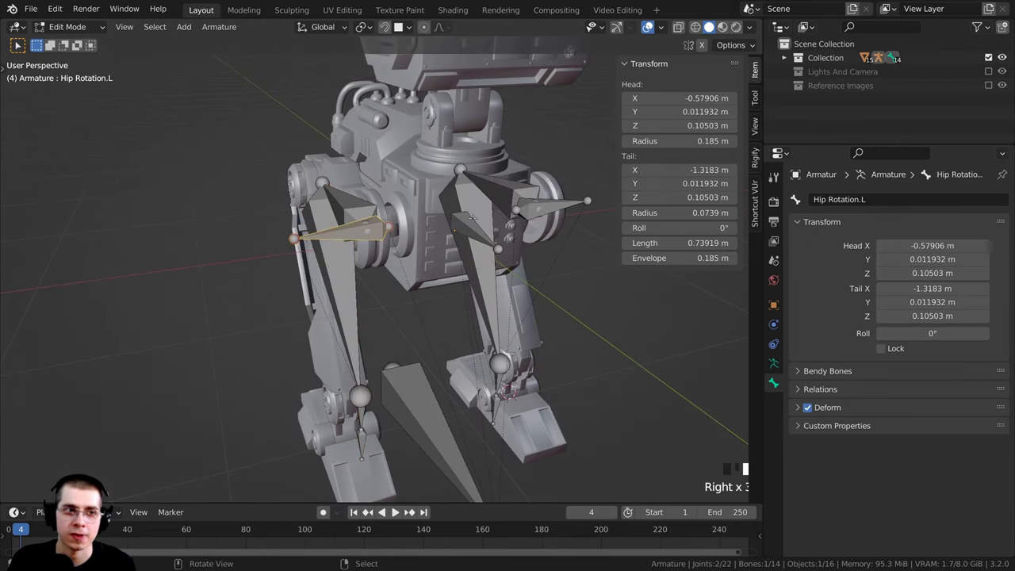
pyautogui.rightClick(441, 227)
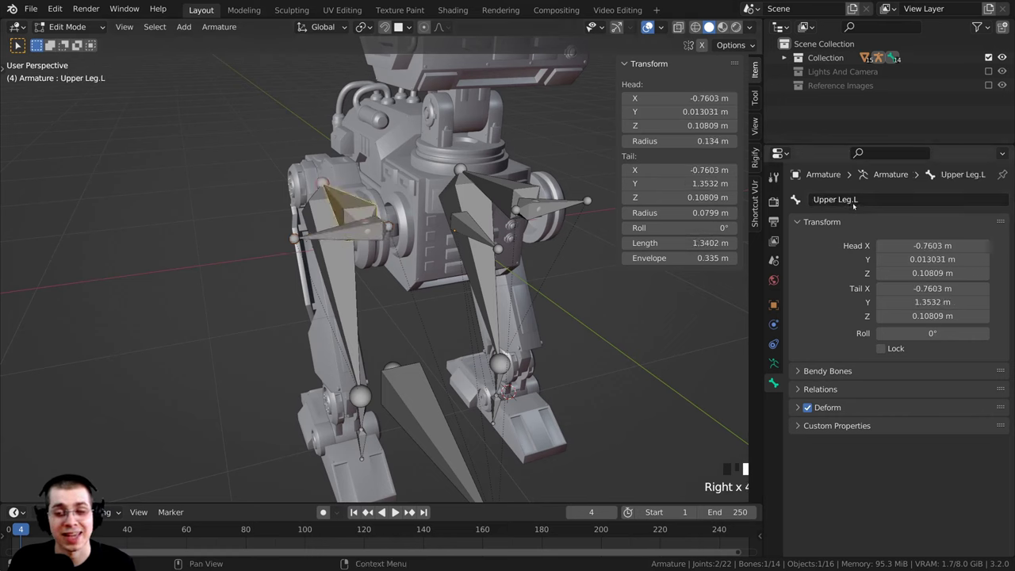
pyautogui.rightClick(369, 239)
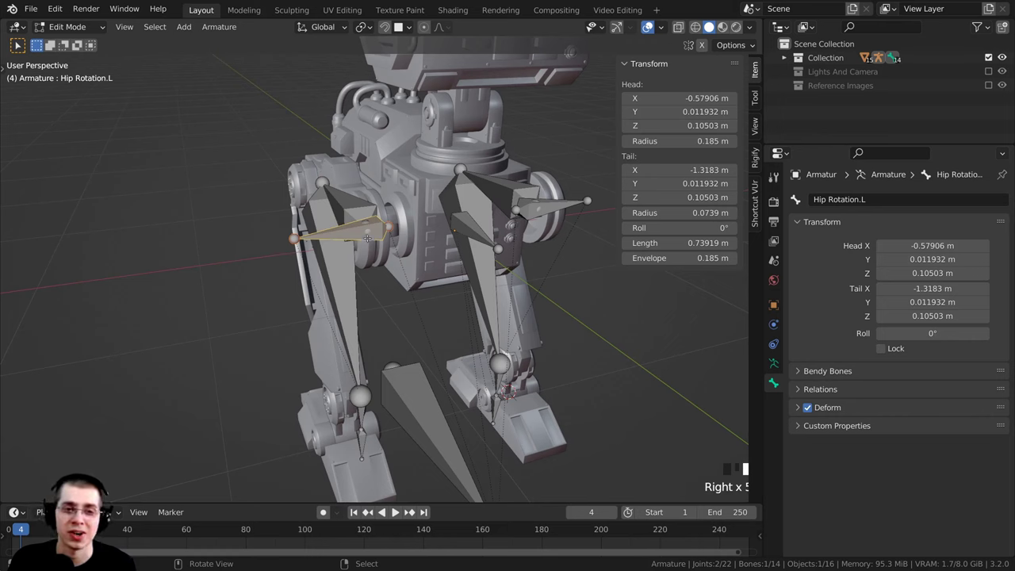
pyautogui.rightClick(350, 206)
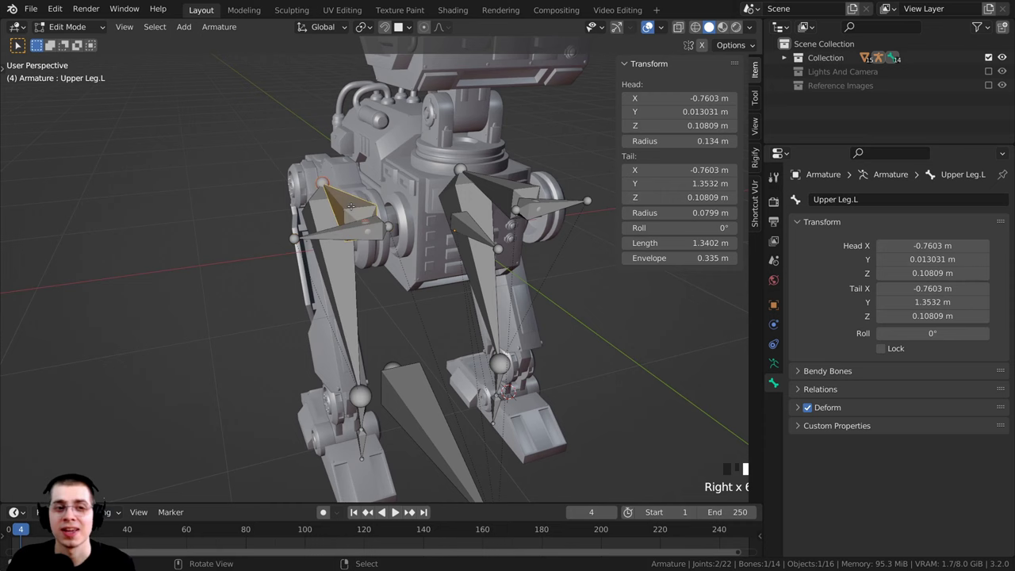
pyautogui.rightClick(336, 282)
pyautogui.moveTo(336, 282); pyautogui.dragTo(527, 203, button='middle')
pyautogui.rightClick(529, 202)
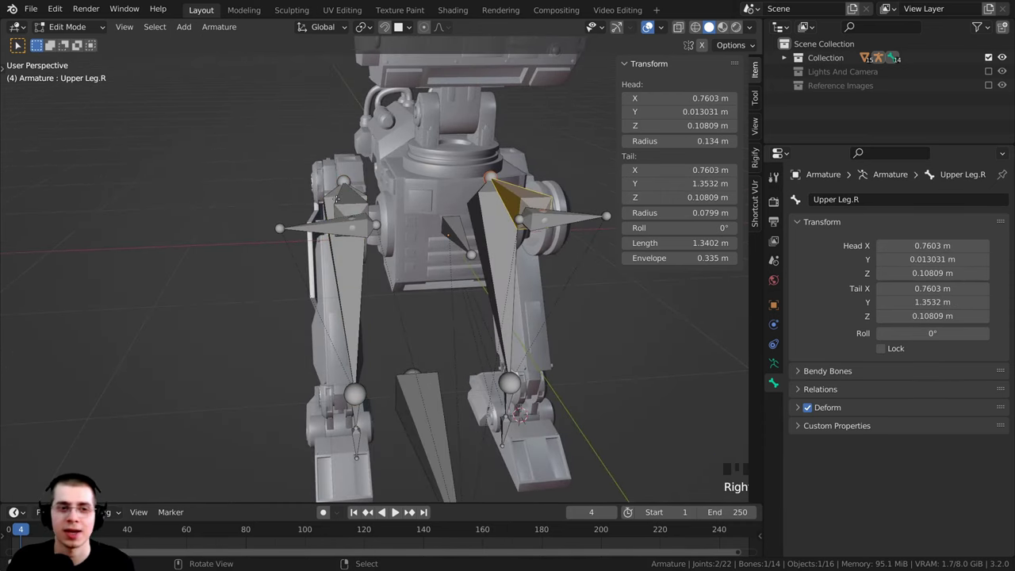
pyautogui.rightClick(336, 199)
pyautogui.scroll(-1, 336, 199)
pyautogui.keyDown('shift'); pyautogui.moveTo(336, 199); pyautogui.dragTo(436, 201, button='middle'); pyautogui.keyUp('shift')
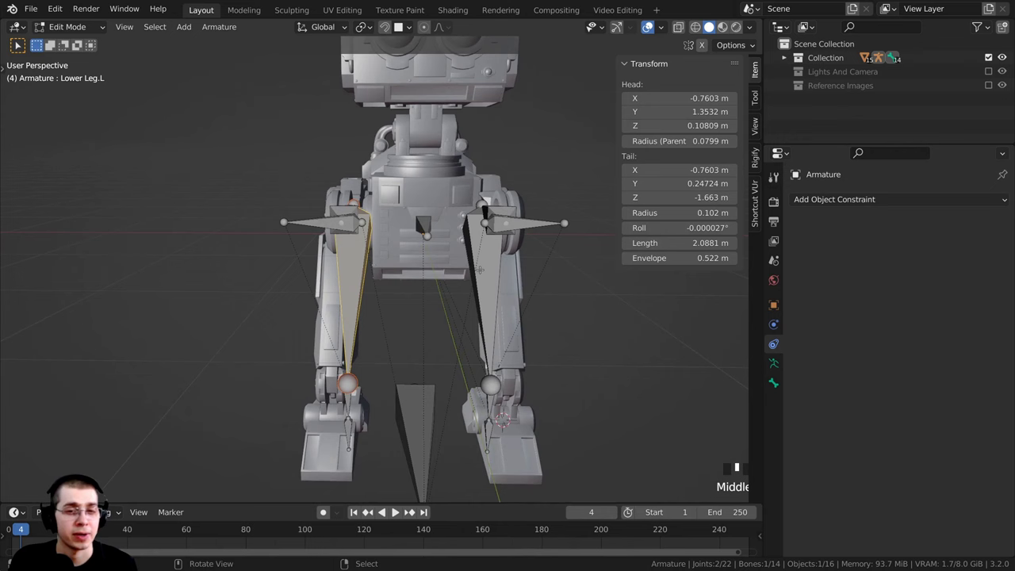
# Step: Switch the armature to Pose Mode and reveal all of its hidden bones
pyautogui.moveTo(317, 245); pyautogui.dragTo(376, 267, button='middle')
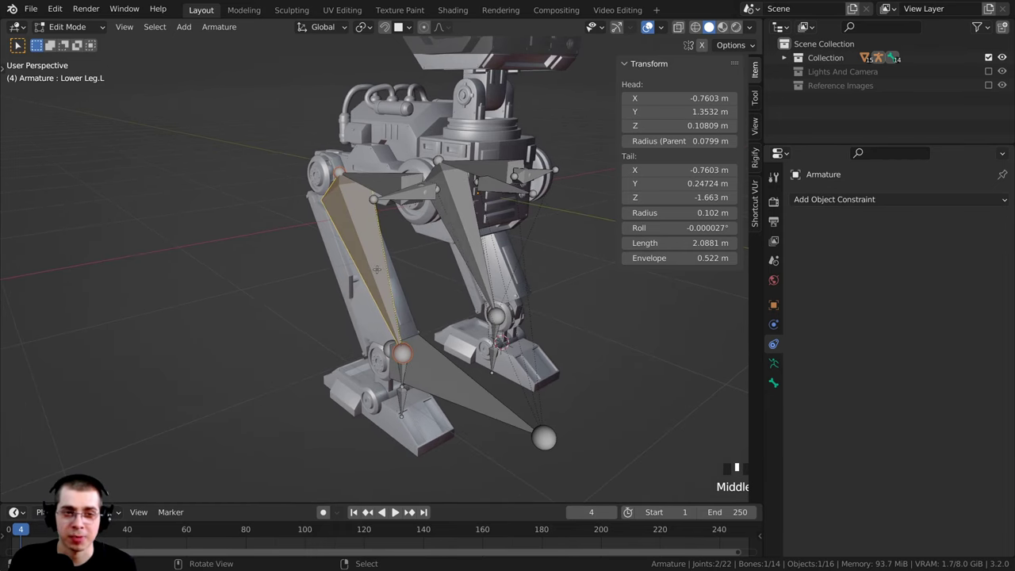
pyautogui.press('Tab')
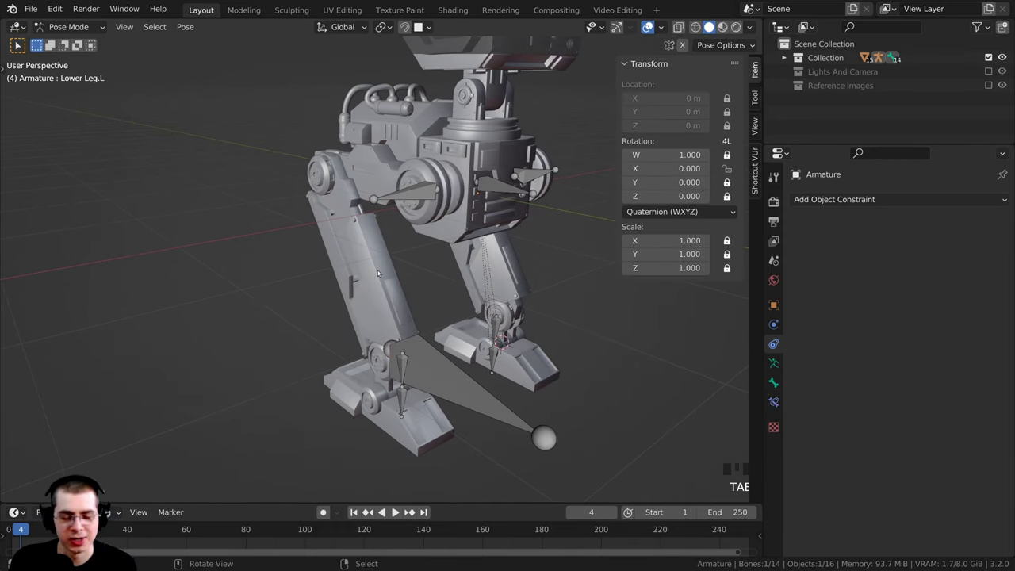
pyautogui.hotkey('alt', 'h')
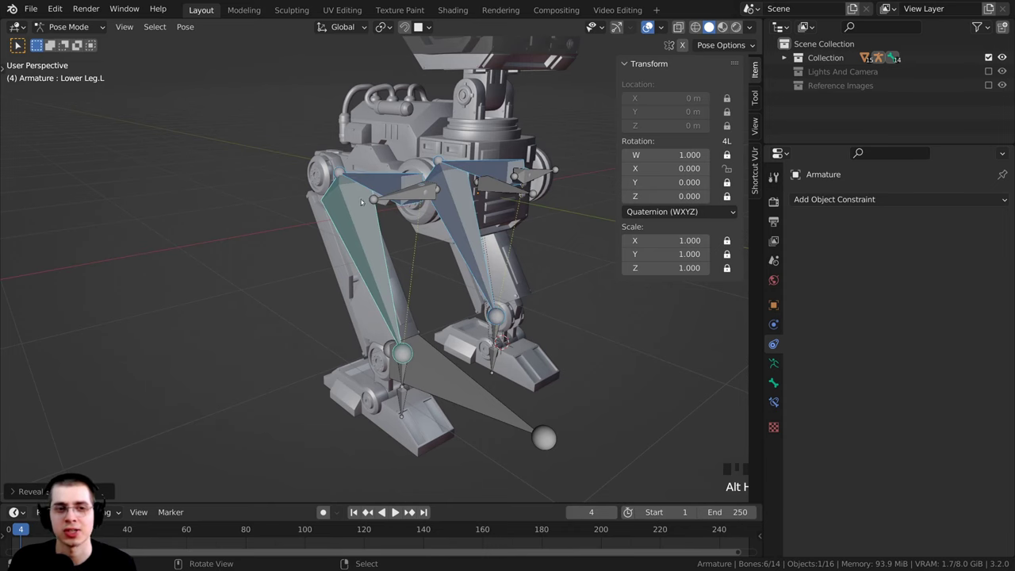
pyautogui.keyDown('shift'); pyautogui.moveTo(364, 218); pyautogui.dragTo(361, 246, button='middle'); pyautogui.keyUp('shift')
pyautogui.scroll(-2, 361, 247)
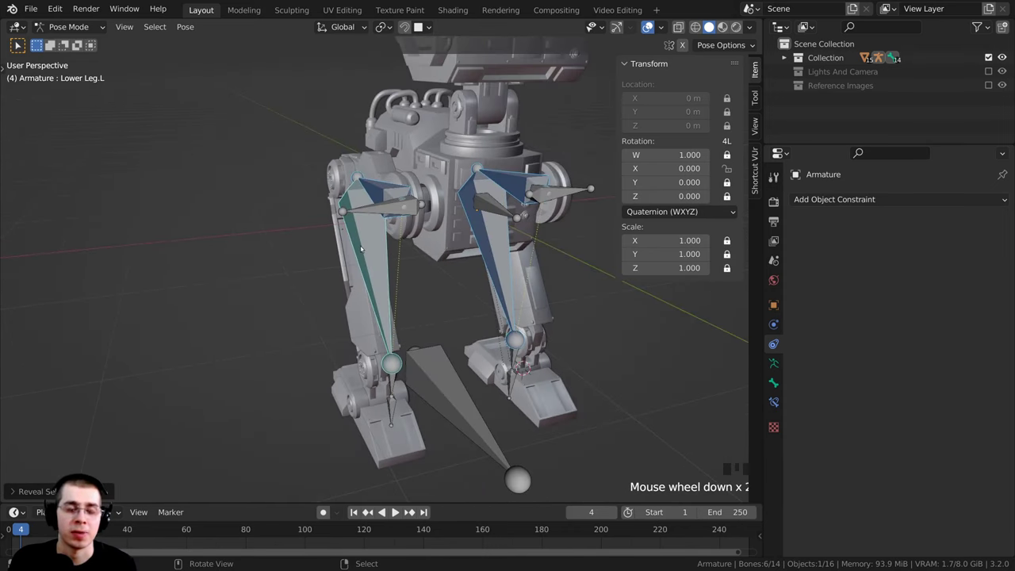
# Step: In Object Mode, select the Hip Joint 2 Left mesh and try moving it to identify the part, cancelling the move
pyautogui.hotkey('ctrl', 'Tab')
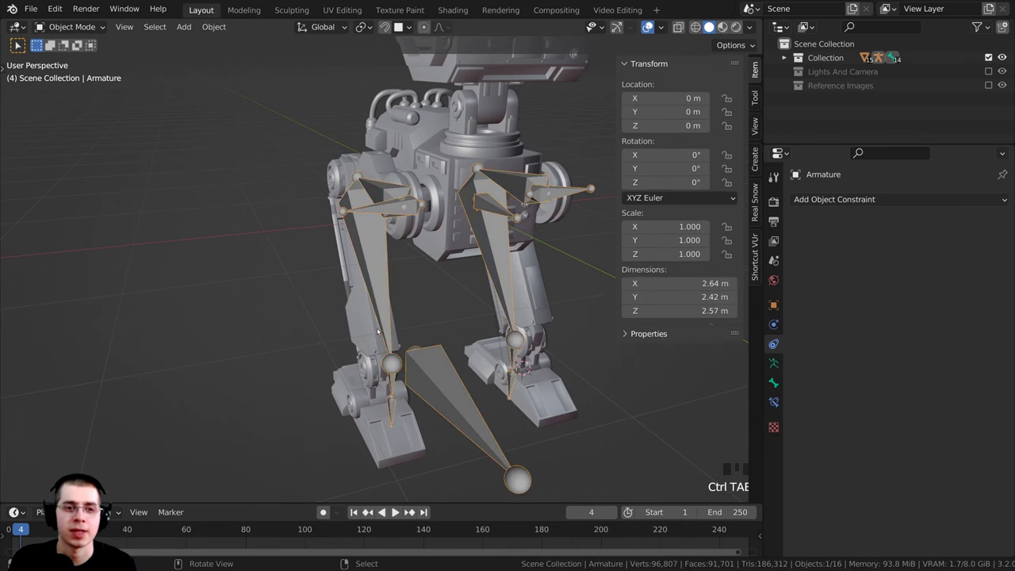
pyautogui.keyDown('shift'); pyautogui.moveTo(403, 271); pyautogui.dragTo(347, 258, button='middle'); pyautogui.keyUp('shift')
pyautogui.scroll(2, 390, 265)
pyautogui.scroll(2, 362, 261)
pyautogui.rightClick(387, 260)
pyautogui.press('g')
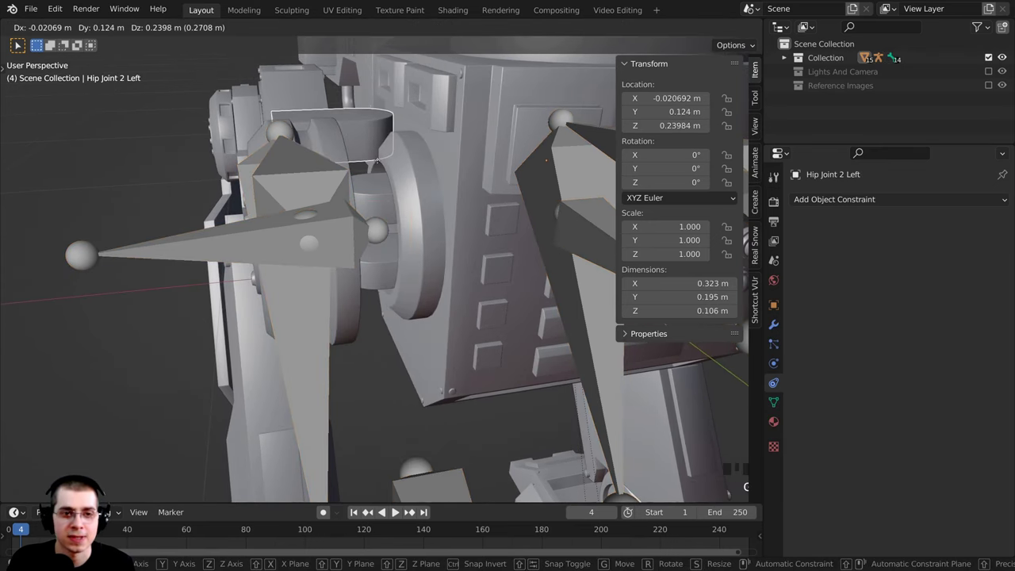
pyautogui.rightClick(367, 164)
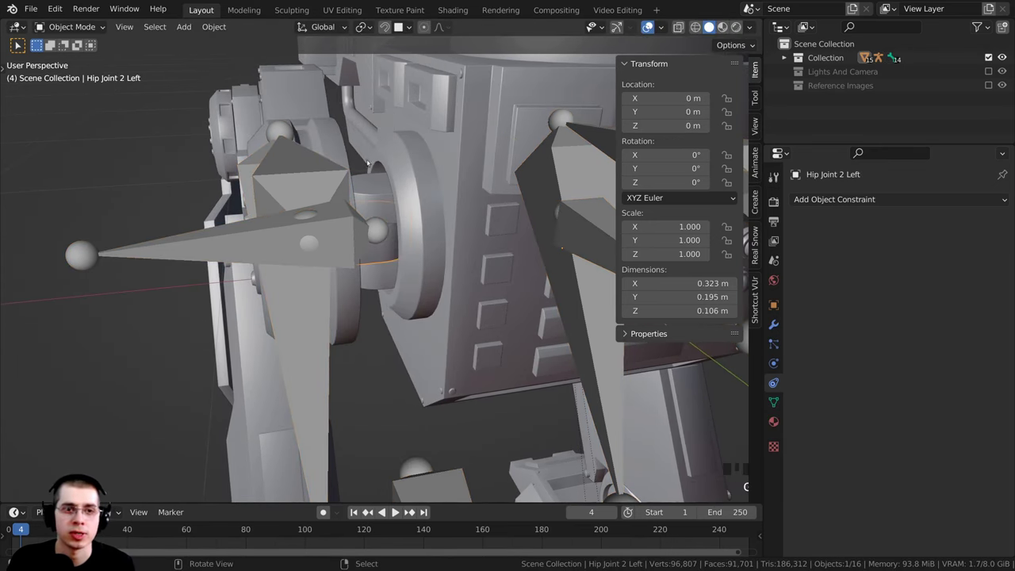
# Step: Add the armature to the selection and, in Pose Mode, parent the Hip Joint 2 Left mesh to the Hip Rotation.L bone with the Bone option
pyautogui.keyDown('shift'); pyautogui.moveTo(367, 163); pyautogui.dragTo(294, 249, button='middle'); pyautogui.keyUp('shift')
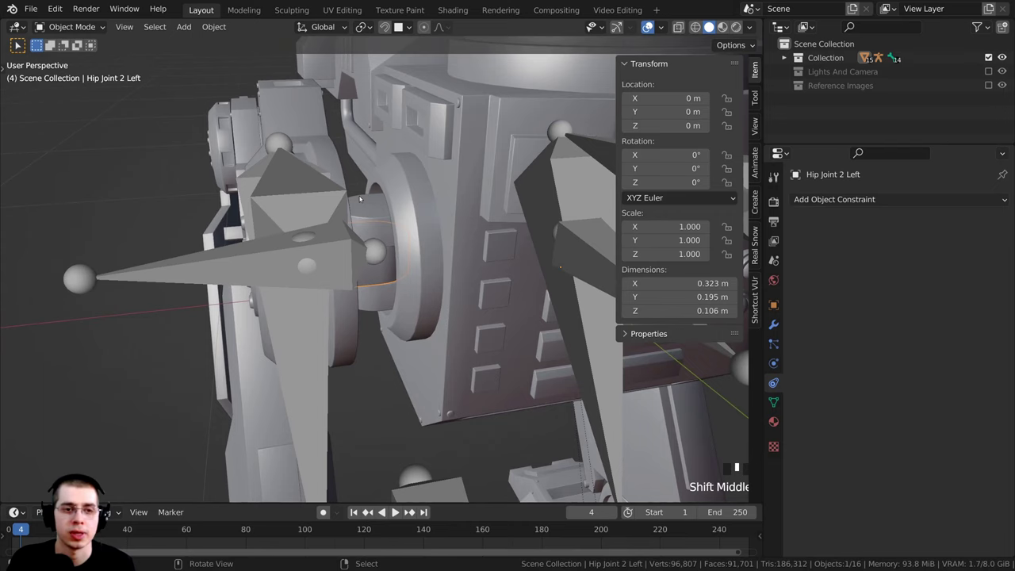
pyautogui.keyDown('shift'); pyautogui.rightClick(278, 275); pyautogui.keyUp('shift')
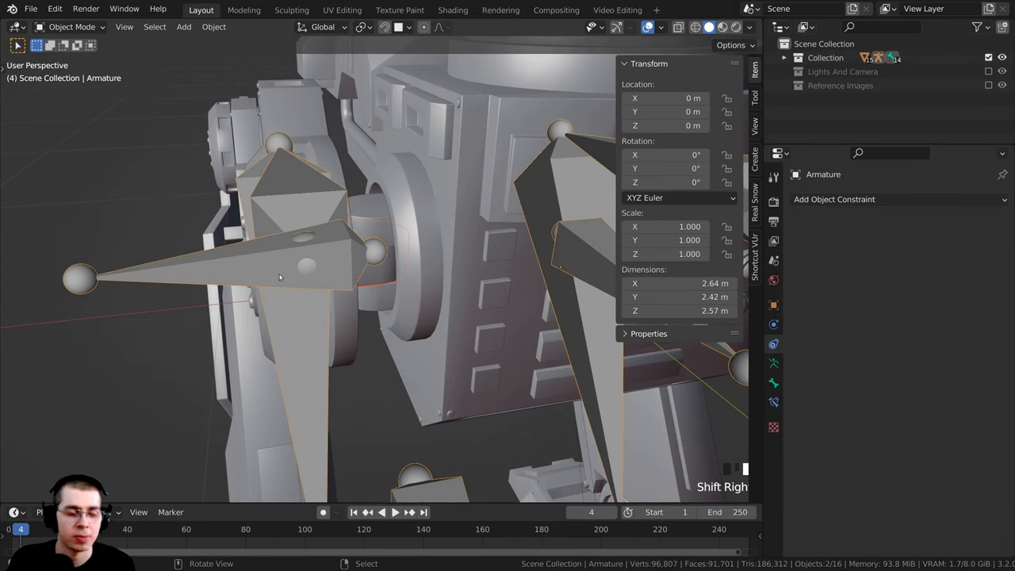
pyautogui.hotkey('ctrl', 'Tab')
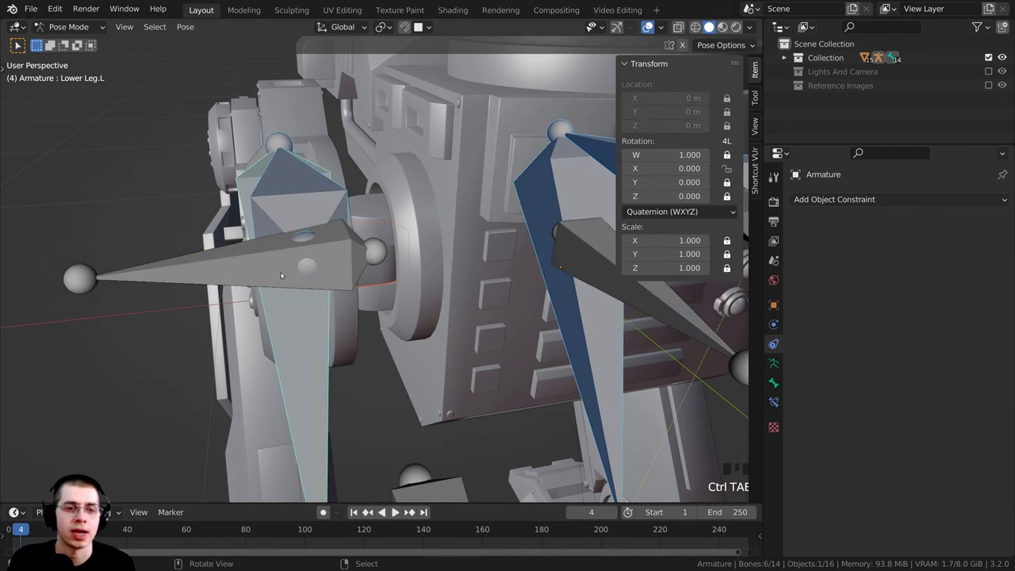
pyautogui.scroll(-3, 278, 274)
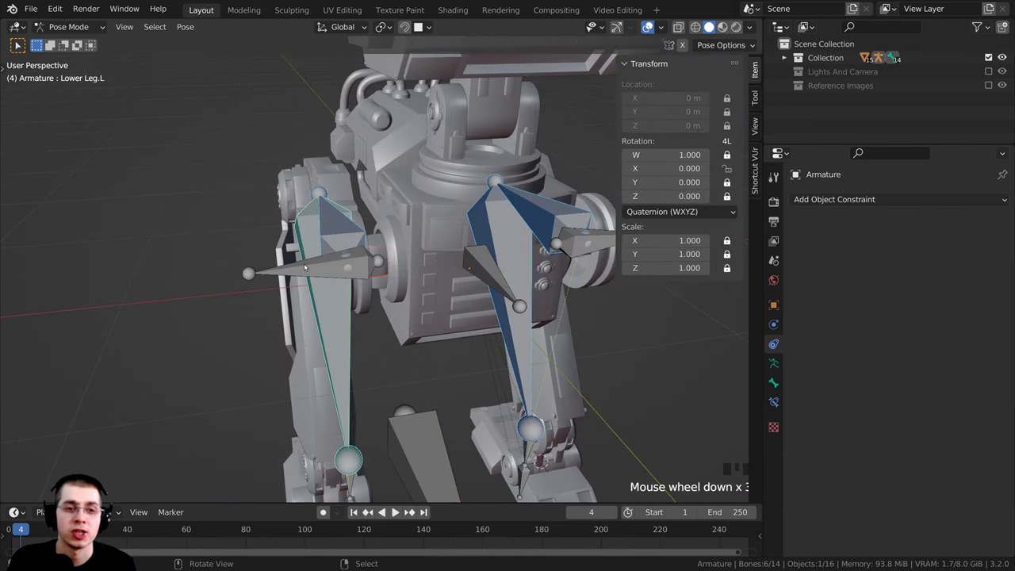
pyautogui.rightClick(306, 268)
pyautogui.moveTo(329, 268); pyautogui.dragTo(373, 270, button='middle')
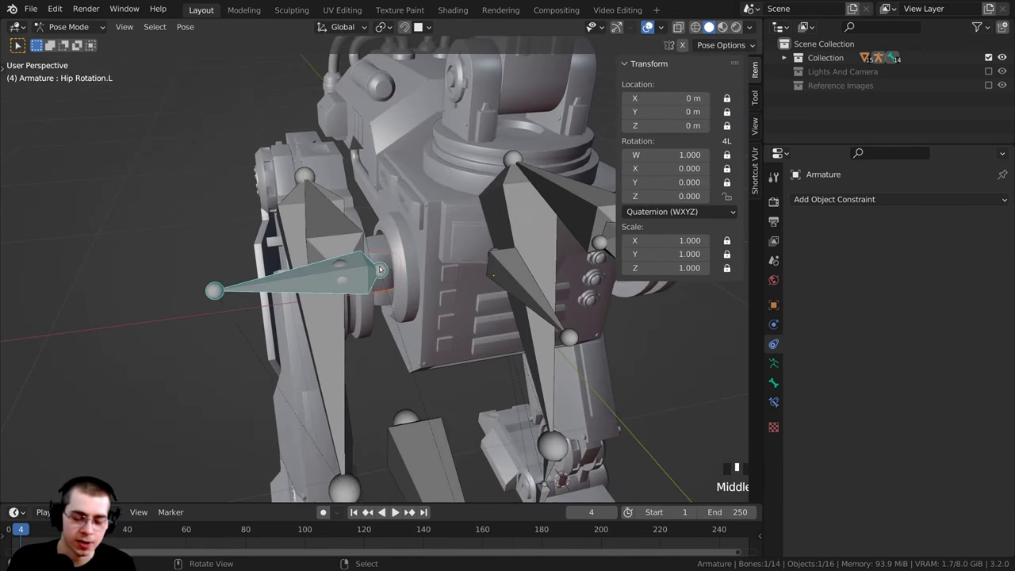
pyautogui.hotkey('ctrl', 'p')
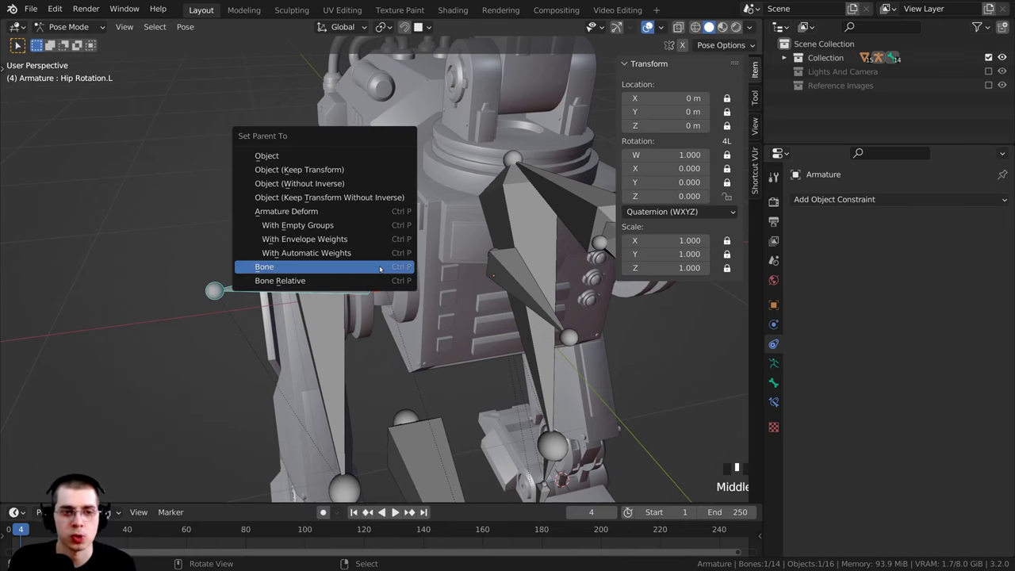
pyautogui.click(312, 267)
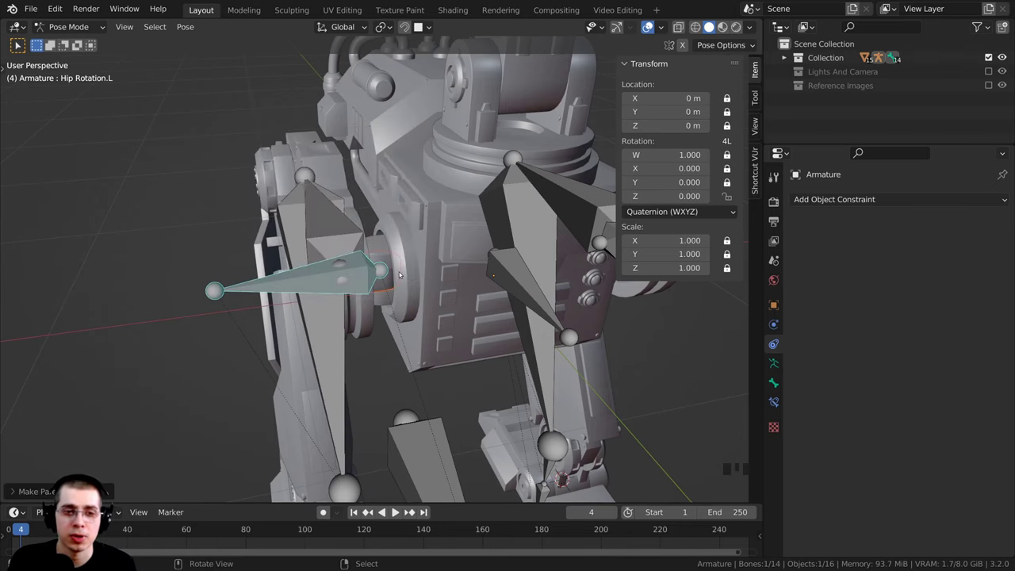
# Step: Test-rotate the Hip Rotation.L bone to check how the hip joint follows, then cancel the rotation
pyautogui.moveTo(343, 287); pyautogui.dragTo(379, 312, button='middle')
pyautogui.press('r')
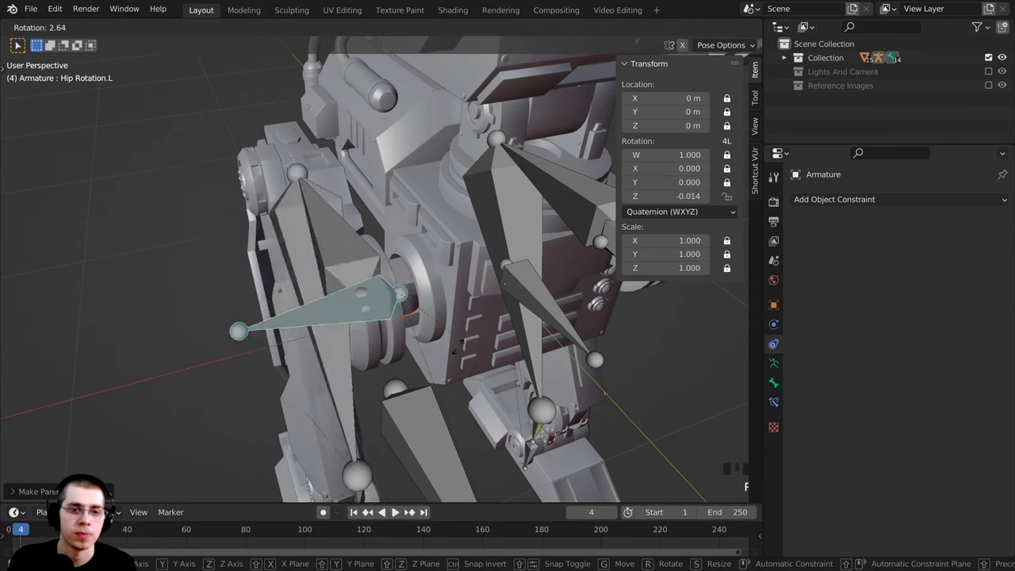
pyautogui.rightClick(487, 326)
pyautogui.keyDown('shift'); pyautogui.moveTo(444, 294); pyautogui.dragTo(433, 305, button='middle'); pyautogui.keyUp('shift')
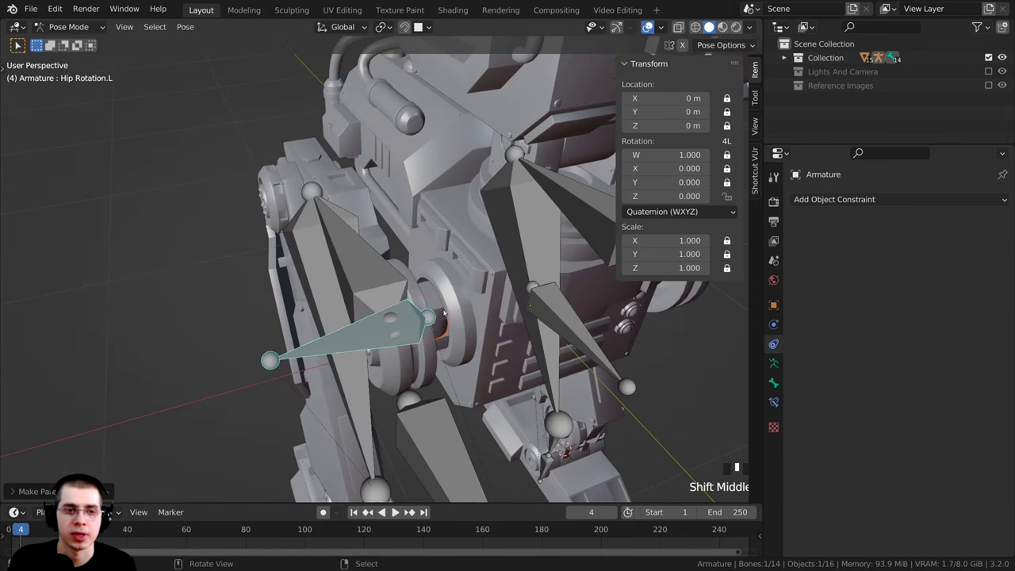
# Step: In Object Mode, select the Upper Leg Left mesh plus the armature, return to Pose Mode and save the file
pyautogui.moveTo(385, 273); pyautogui.dragTo(419, 248, button='middle')
pyautogui.hotkey('ctrl', 'Tab')
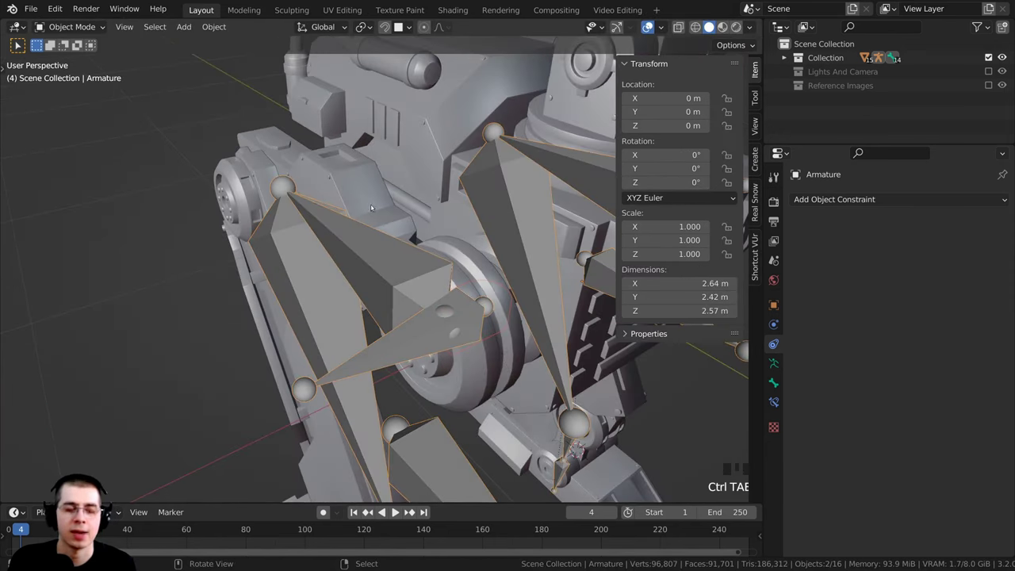
pyautogui.rightClick(338, 173)
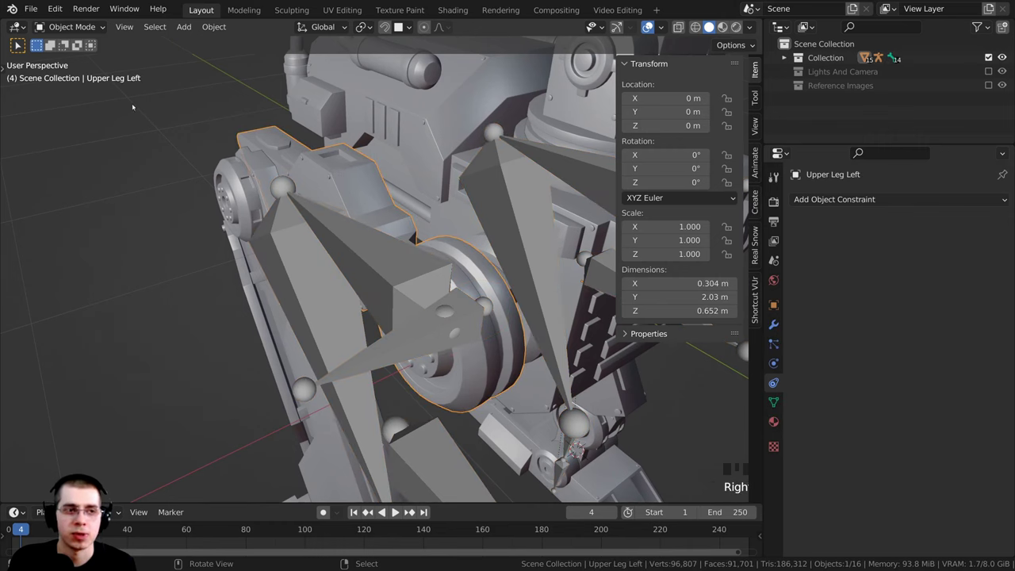
pyautogui.keyDown('shift'); pyautogui.rightClick(394, 281); pyautogui.keyUp('shift')
pyautogui.moveTo(394, 281); pyautogui.dragTo(385, 284, button='middle')
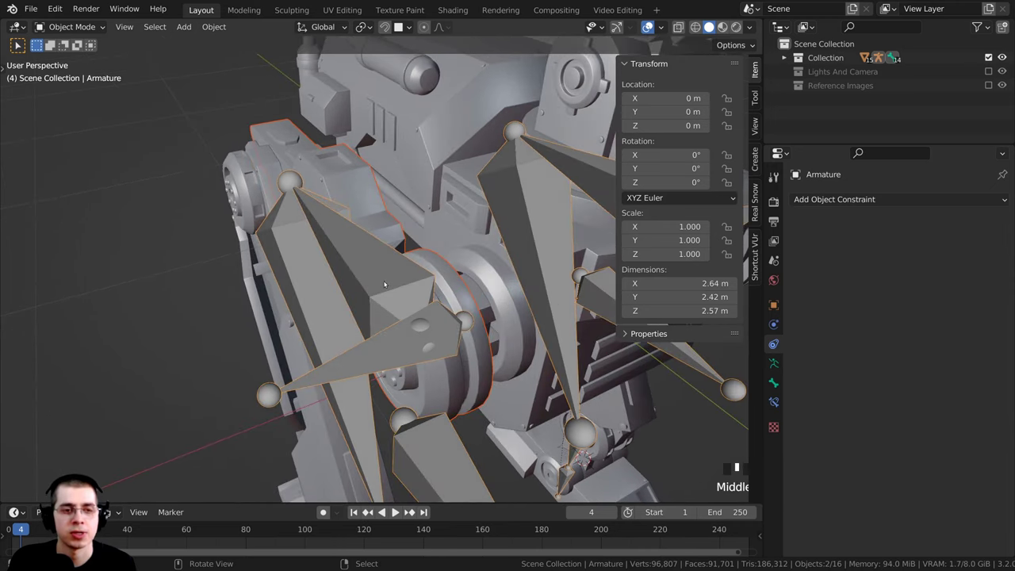
pyautogui.hotkey('ctrl', 'Tab')
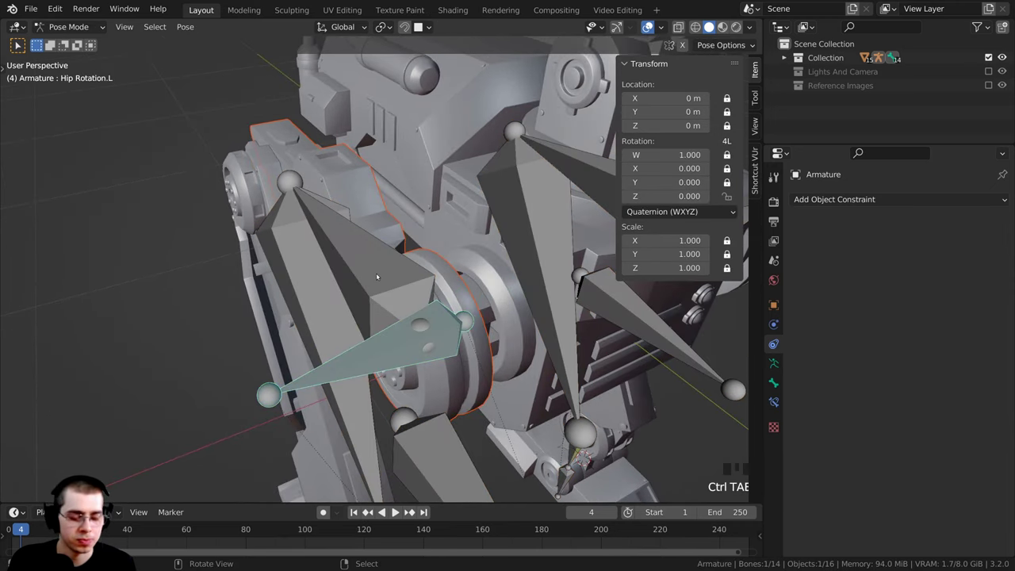
pyautogui.hotkey('ctrl', 's')
pyautogui.keyDown('shift'); pyautogui.moveTo(377, 276); pyautogui.dragTo(378, 312, button='middle'); pyautogui.keyUp('shift')
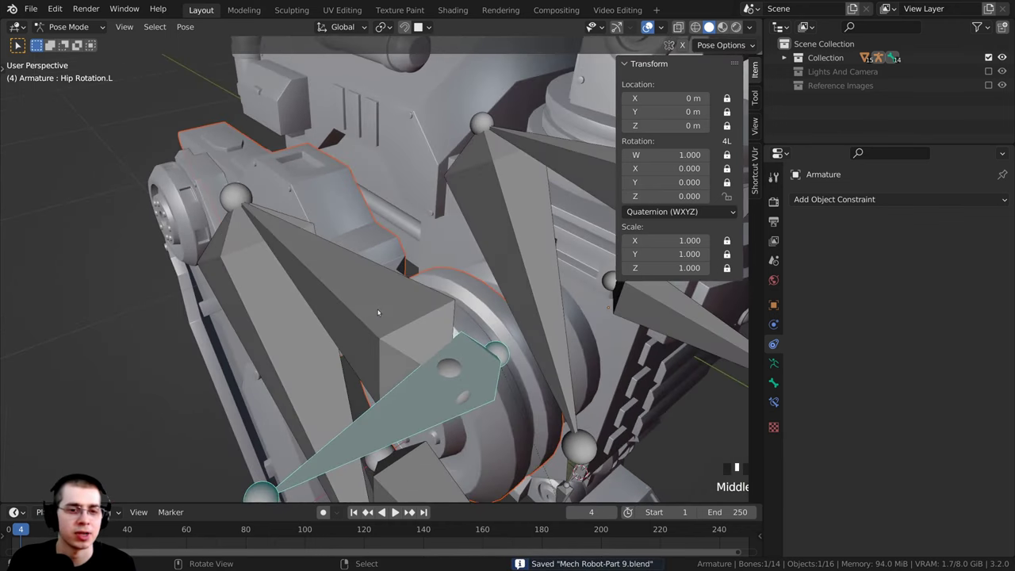
# Step: Parent the Upper Leg Left mesh to the Upper Leg.L bone with the Bone option
pyautogui.rightClick(357, 295)
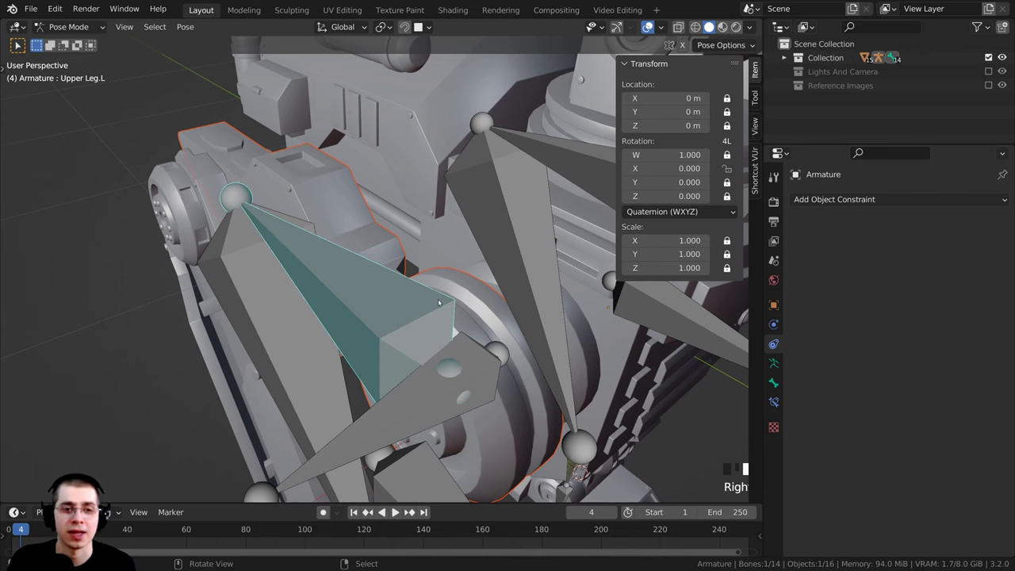
pyautogui.moveTo(439, 303); pyautogui.dragTo(437, 301, button='middle')
pyautogui.hotkey('ctrl', 'p')
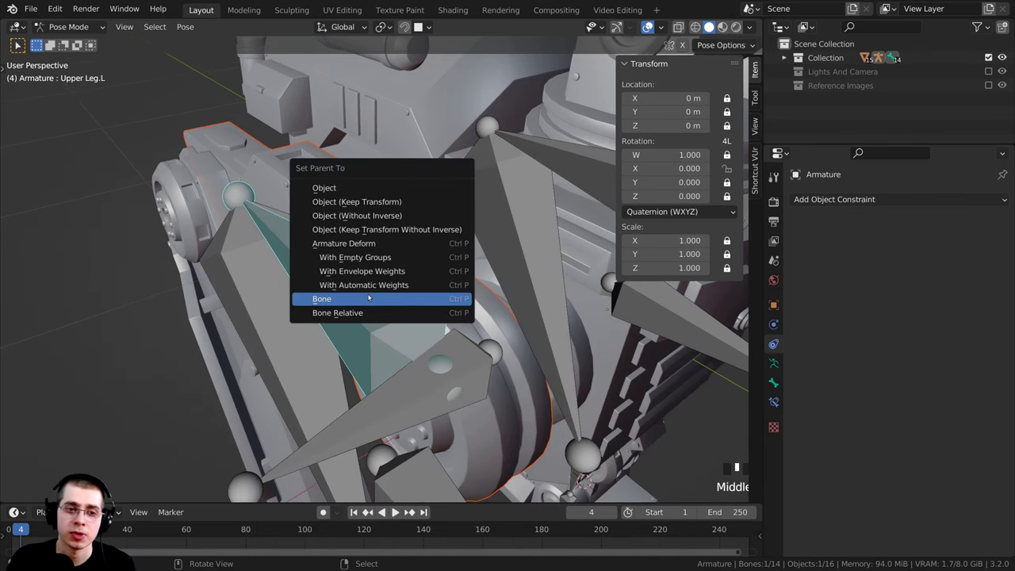
pyautogui.click(332, 300)
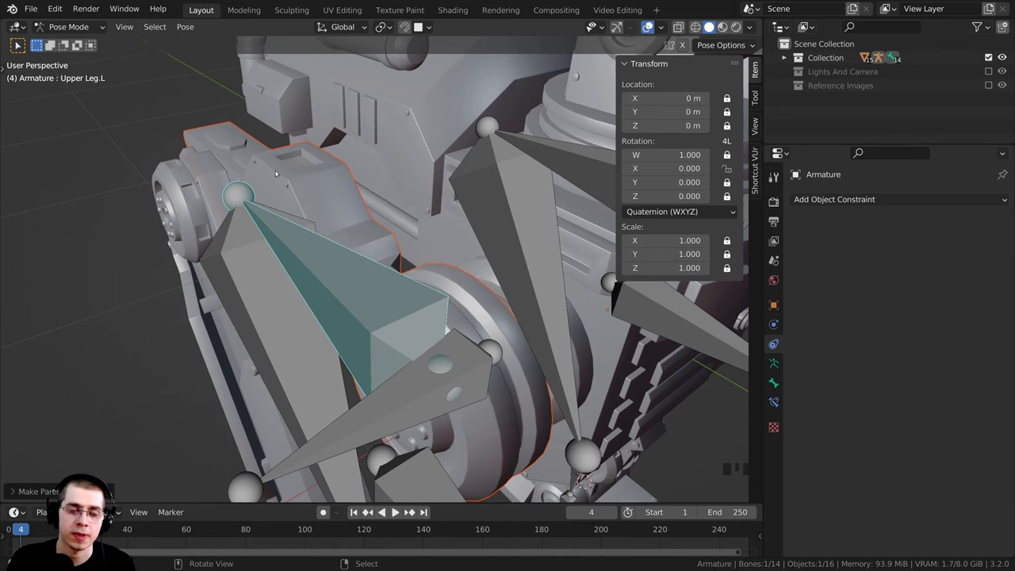
# Step: In Object Mode, widen the 3D viewport and select the Lower Leg Left mesh plus the armature
pyautogui.keyDown('shift'); pyautogui.moveTo(308, 341); pyautogui.dragTo(381, 267, button='middle'); pyautogui.keyUp('shift')
pyautogui.hotkey('ctrl', 'Tab')
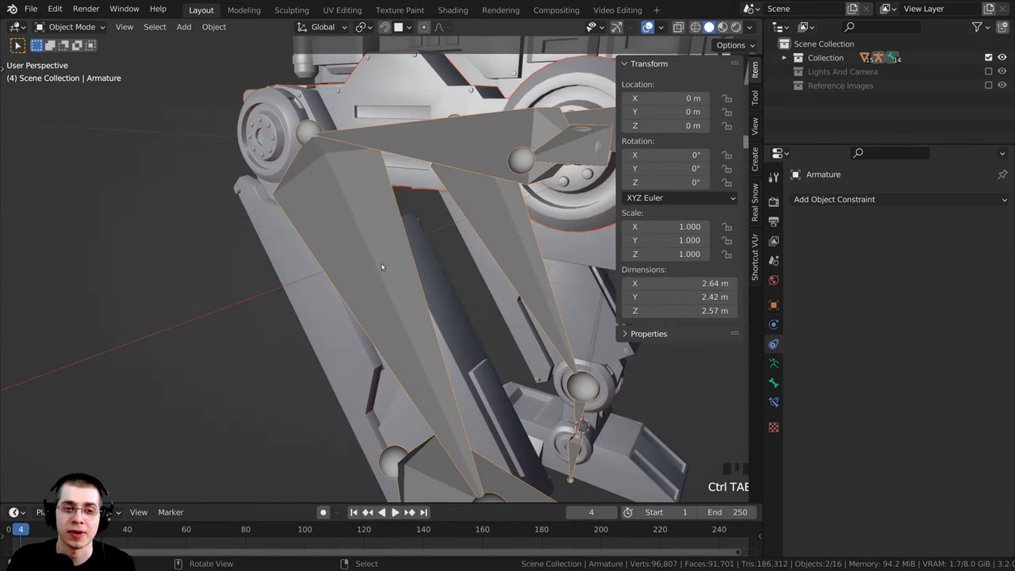
pyautogui.moveTo(429, 336); pyautogui.dragTo(343, 285, button='middle')
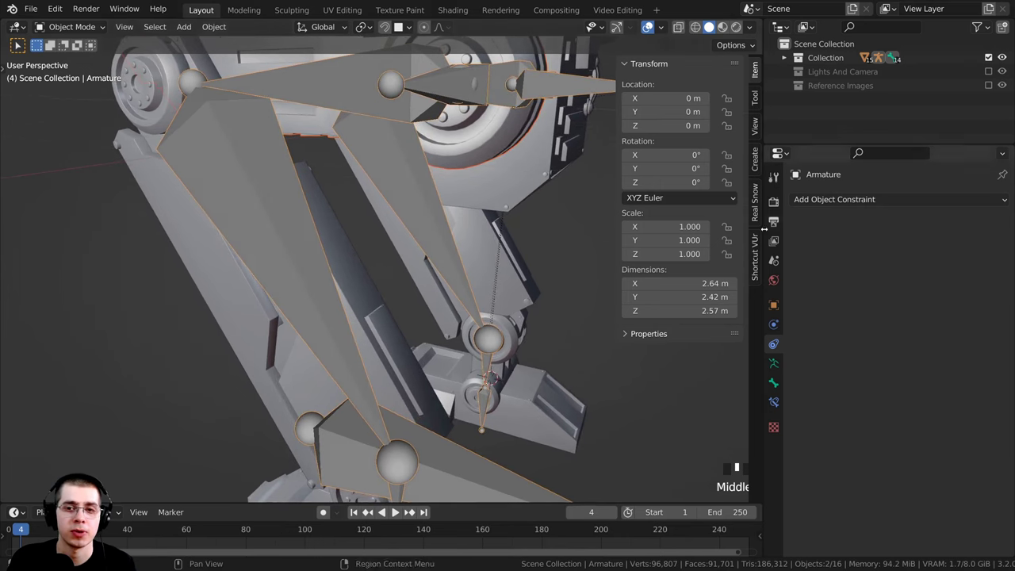
pyautogui.moveTo(761, 226); pyautogui.dragTo(856, 226)
pyautogui.moveTo(301, 262); pyautogui.dragTo(249, 279, button='middle')
pyautogui.scroll(-1, 247, 254)
pyautogui.rightClick(254, 234)
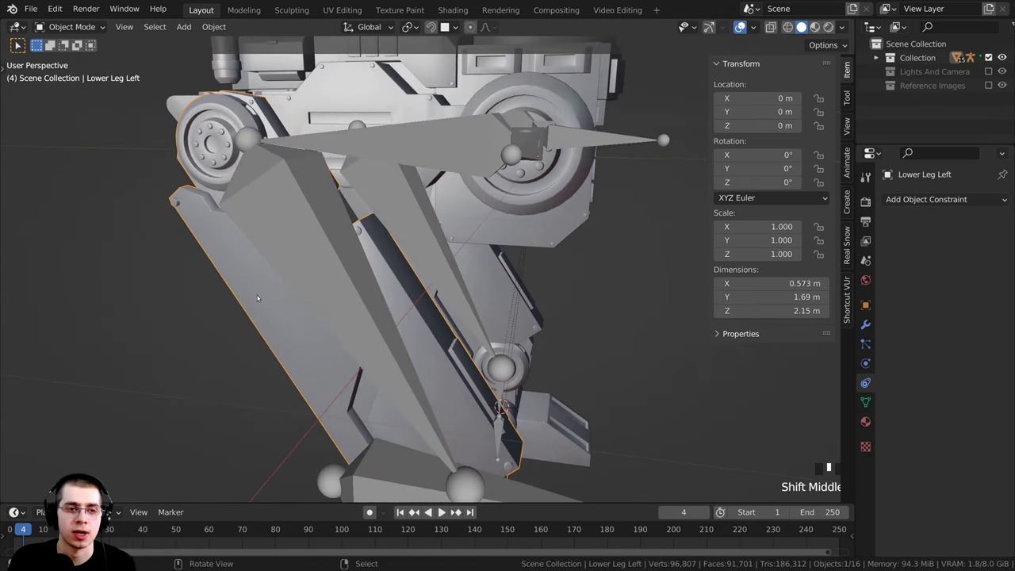
pyautogui.keyDown('shift'); pyautogui.rightClick(323, 238); pyautogui.keyUp('shift')
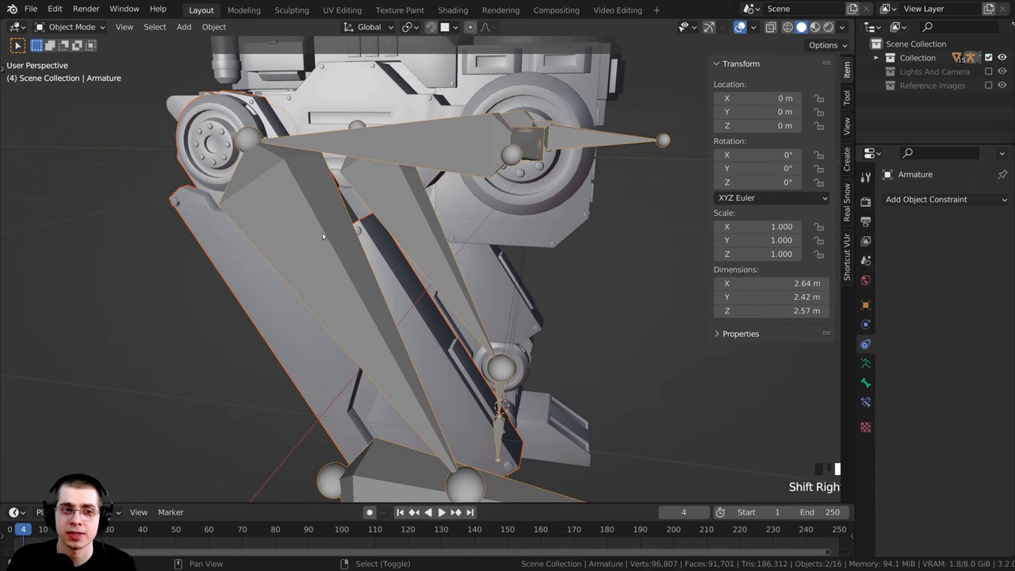
# Step: In Pose Mode, parent the Lower Leg Left mesh to the Lower Leg.L bone with the Bone option
pyautogui.hotkey('ctrl', 'Tab')
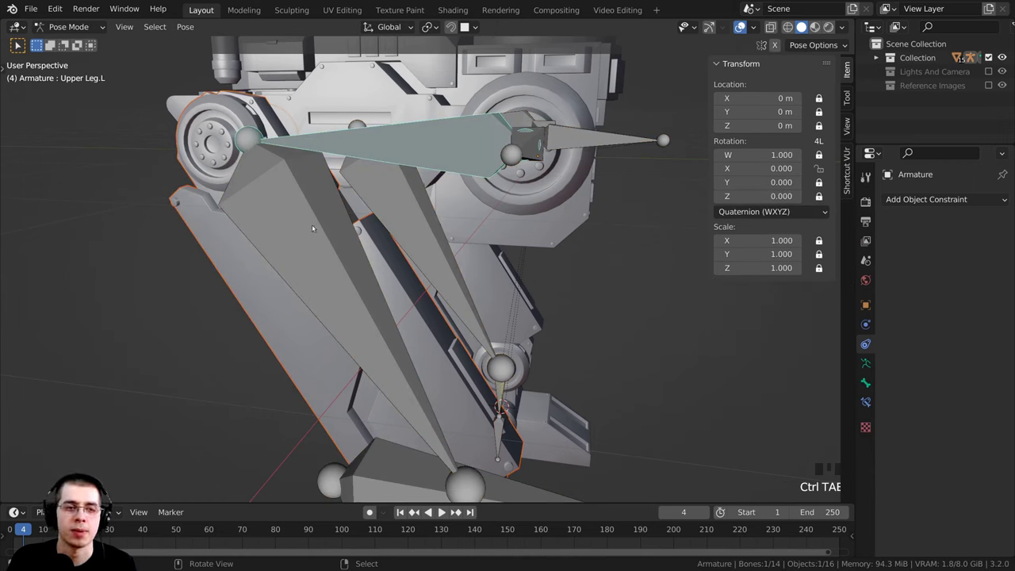
pyautogui.rightClick(292, 197)
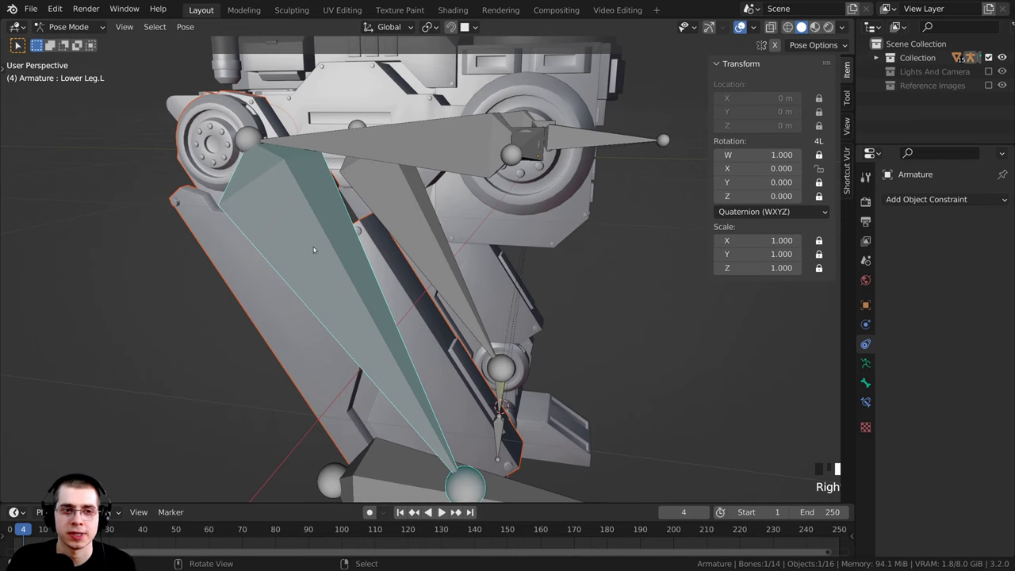
pyautogui.moveTo(314, 250); pyautogui.dragTo(310, 249, button='middle')
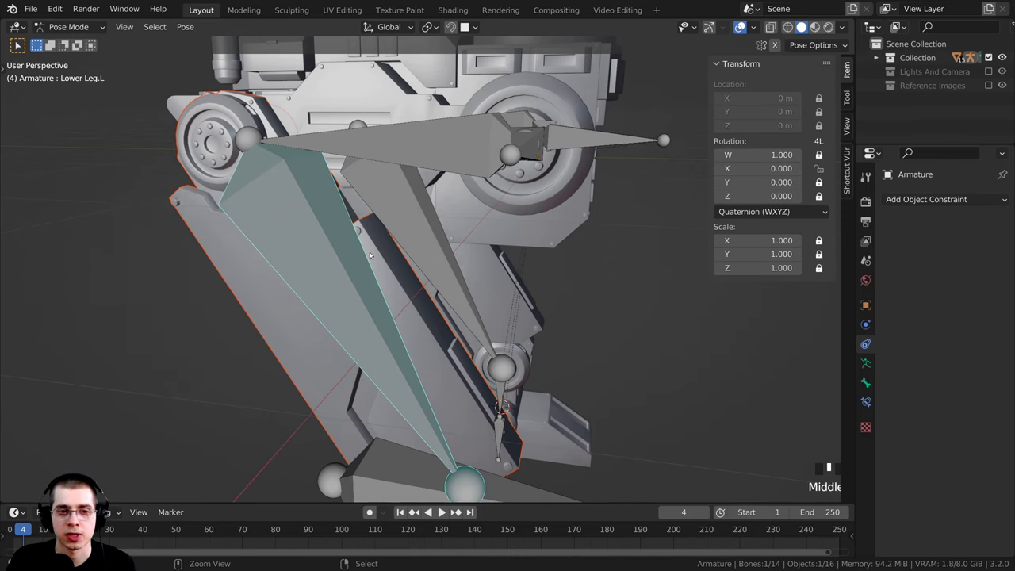
pyautogui.hotkey('ctrl', 'p')
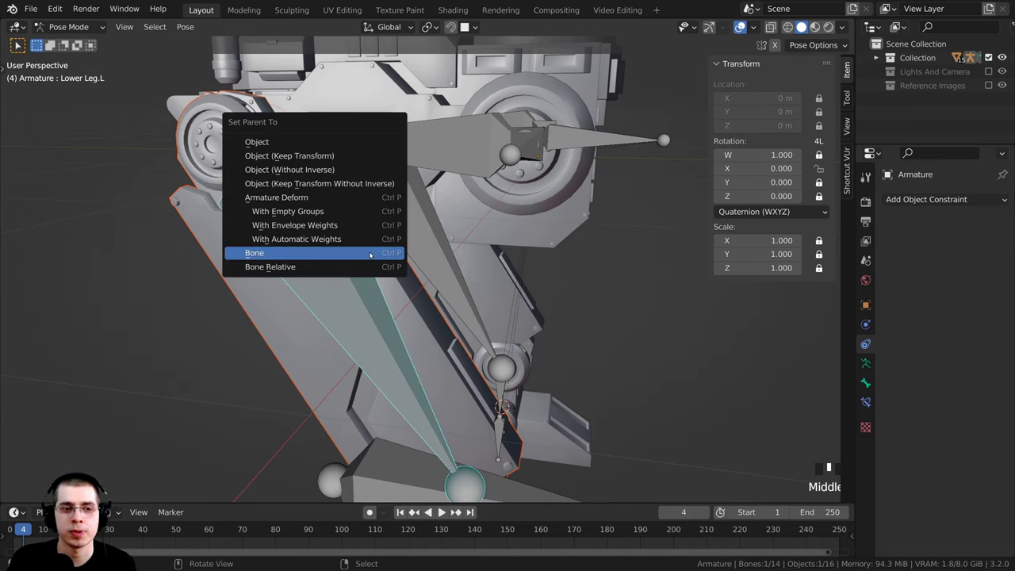
pyautogui.click(282, 254)
# Step: Return to Object Mode and select the Ankle Left mesh plus the armature
pyautogui.keyDown('shift'); pyautogui.moveTo(314, 328); pyautogui.dragTo(309, 290, button='middle'); pyautogui.keyUp('shift')
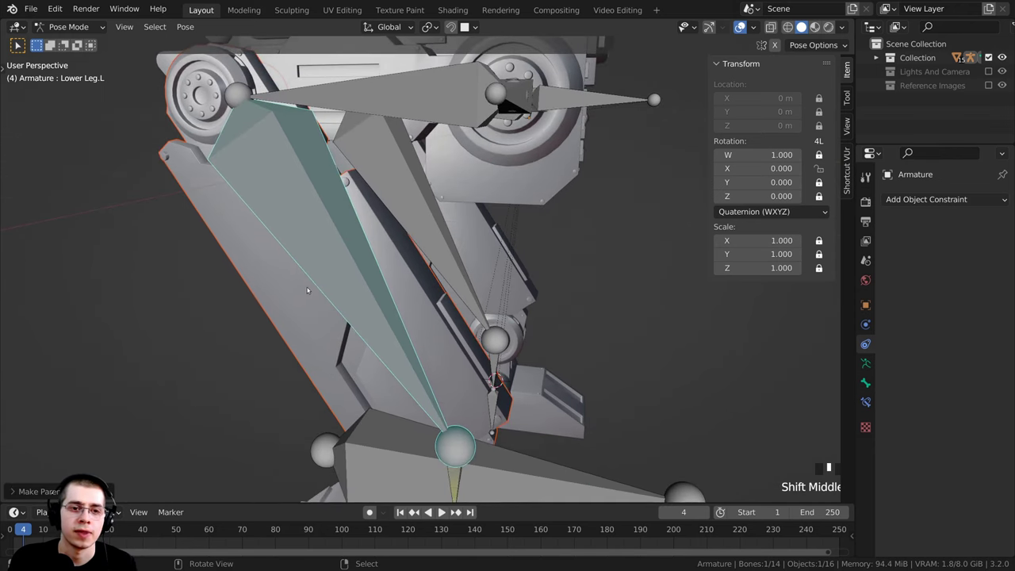
pyautogui.hotkey('ctrl', 'Tab')
pyautogui.keyDown('shift'); pyautogui.moveTo(422, 377); pyautogui.dragTo(372, 270, button='middle'); pyautogui.keyUp('shift')
pyautogui.scroll(-1, 408, 355)
pyautogui.scroll(5, 379, 294)
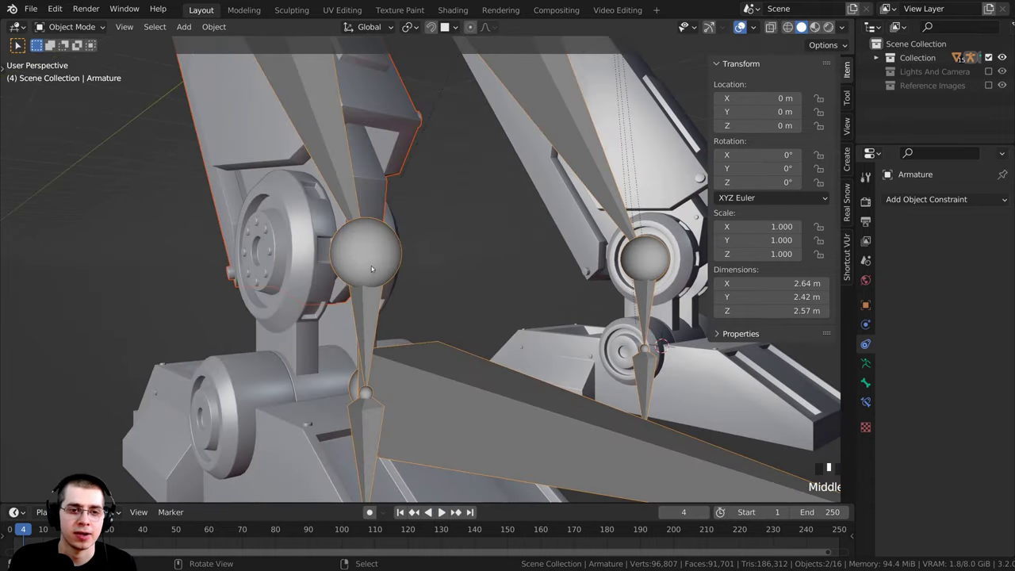
pyautogui.moveTo(292, 258); pyautogui.dragTo(359, 282, button='middle')
pyautogui.rightClick(359, 281)
pyautogui.moveTo(436, 358); pyautogui.dragTo(453, 367, button='middle')
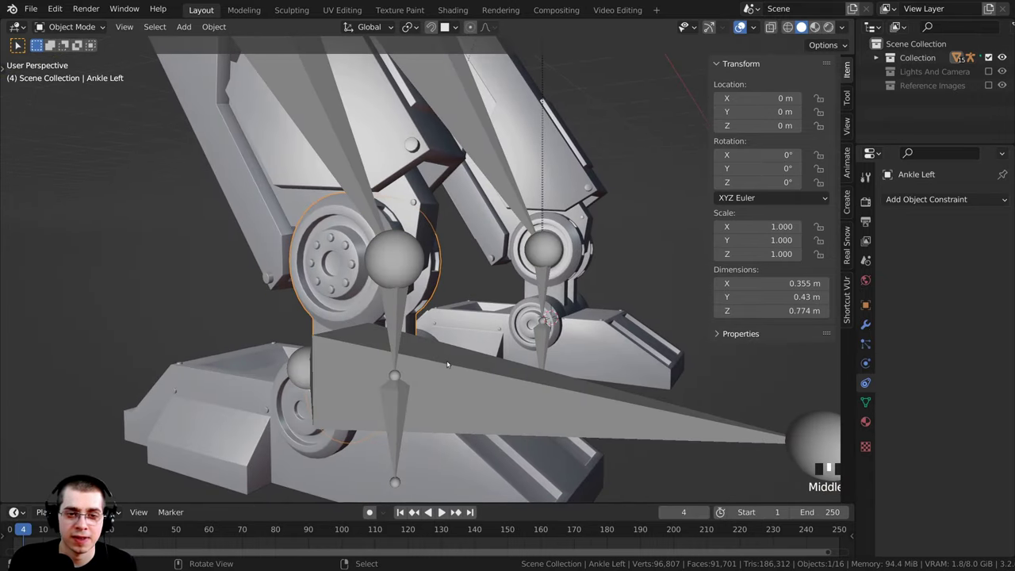
pyautogui.keyDown('shift'); pyautogui.rightClick(456, 368); pyautogui.keyUp('shift')
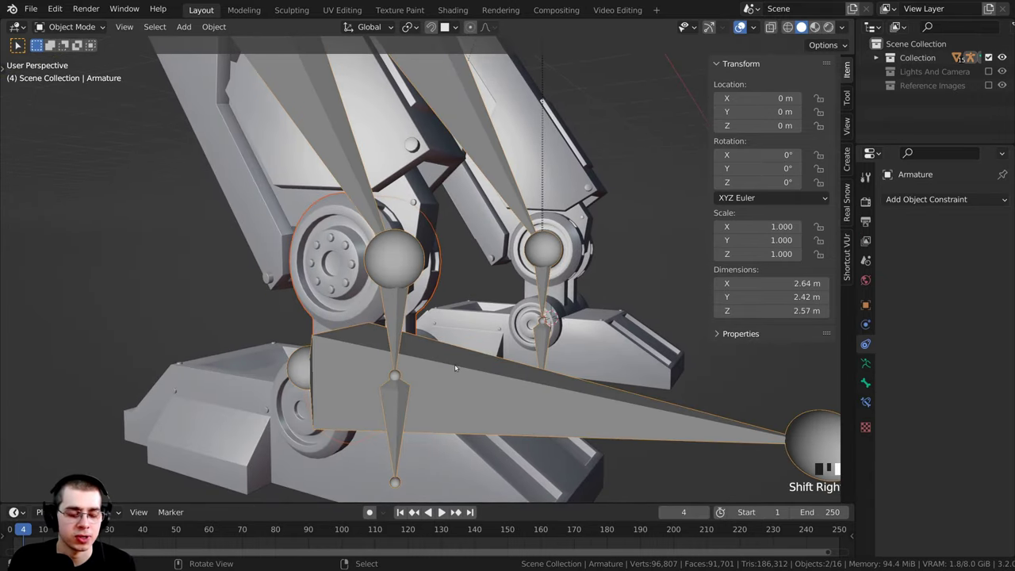
# Step: In Pose Mode, select the Ankle.L bone, using wireframe shading to tell it from the overlapping Foot IK.L bone, and restore solid shading
pyautogui.hotkey('ctrl', 'Tab')
pyautogui.keyDown('shift'); pyautogui.moveTo(448, 365); pyautogui.dragTo(392, 265, button='middle'); pyautogui.keyUp('shift')
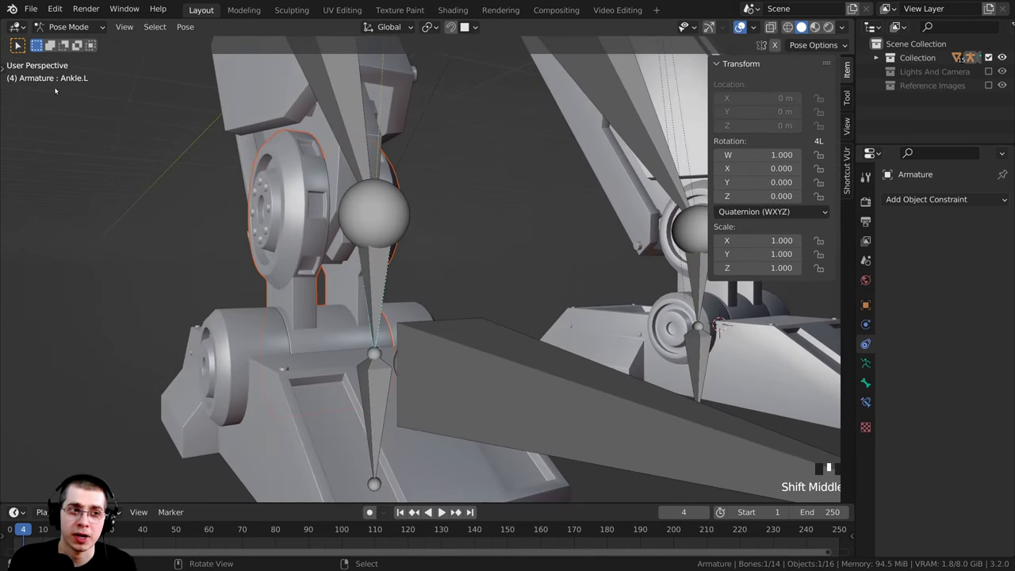
pyautogui.rightClick(369, 267)
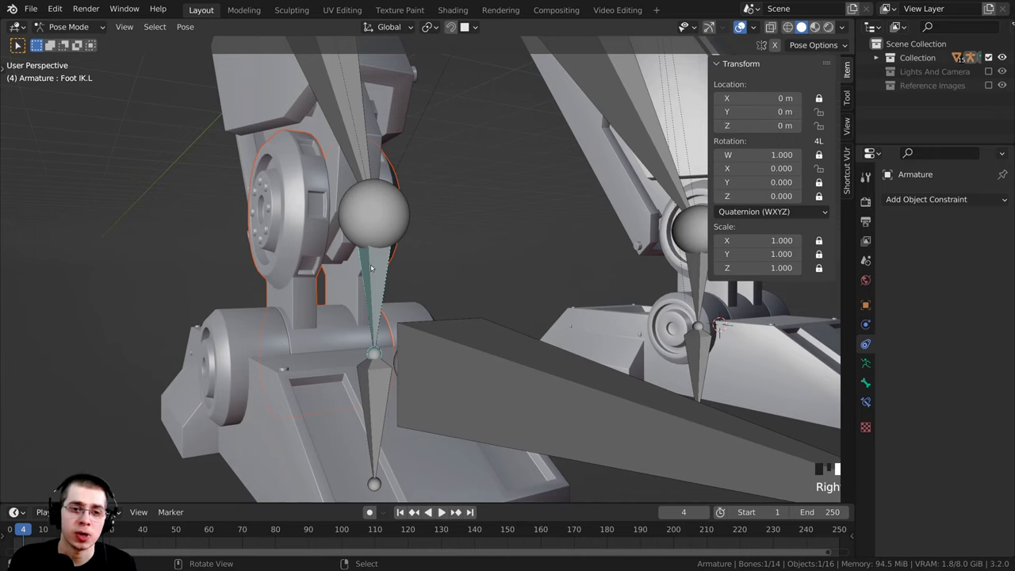
pyautogui.rightClick(370, 268)
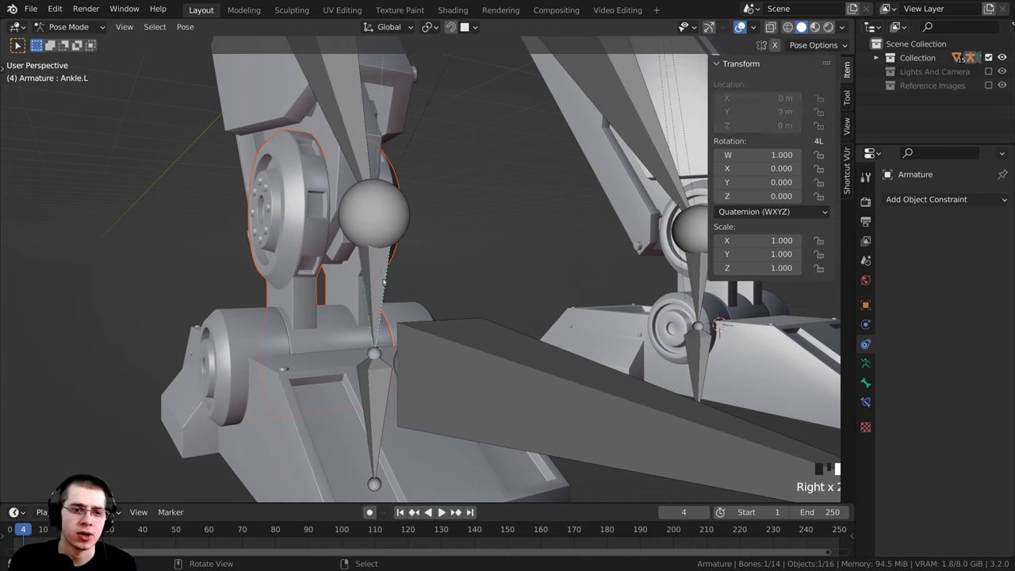
pyautogui.press('z')
pyautogui.rightClick(376, 273)
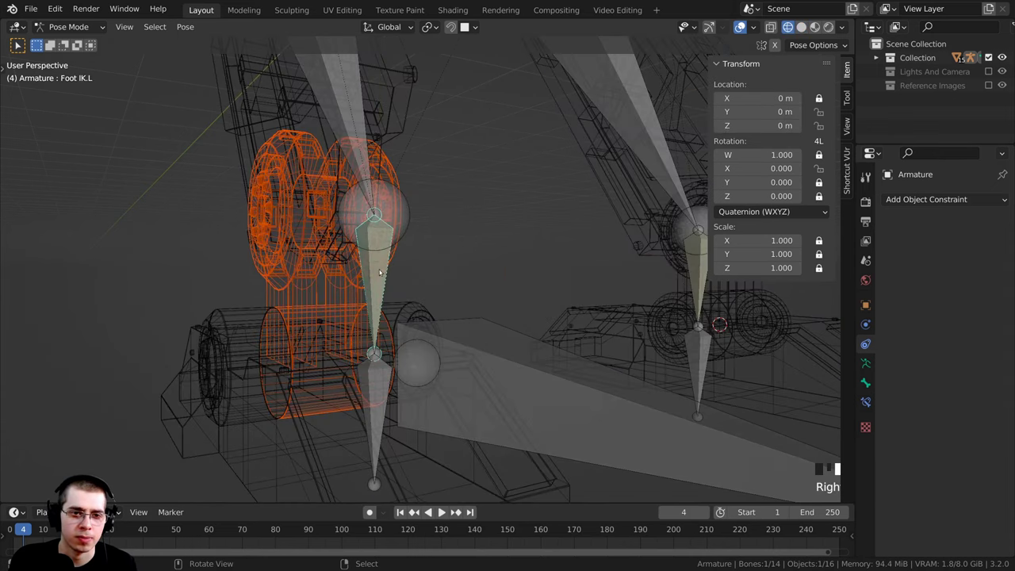
pyautogui.rightClick(374, 275)
pyautogui.rightClick(374, 275)
pyautogui.rightClick(374, 275)
pyautogui.press('z')
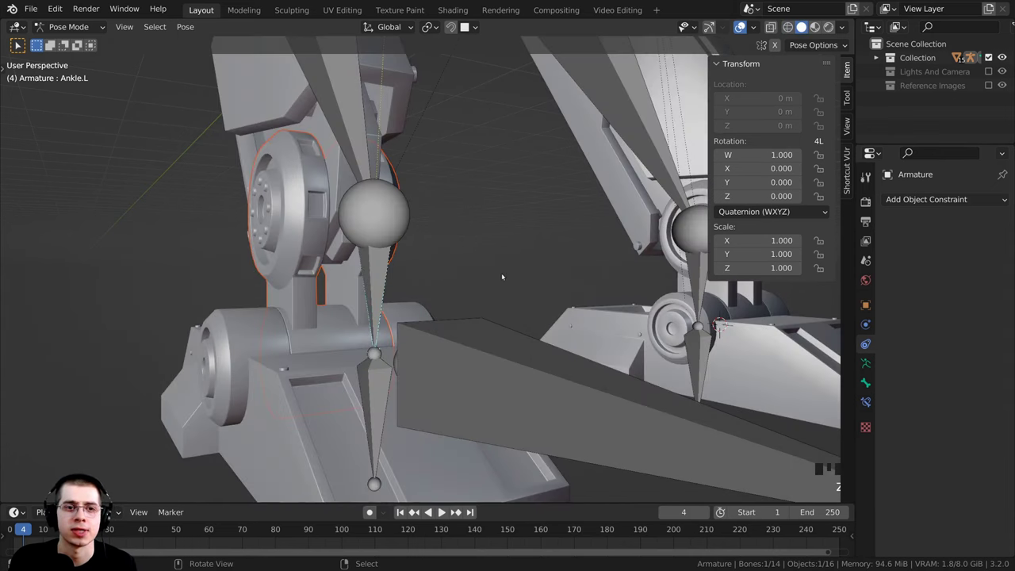
# Step: Parent the Ankle Left mesh to the selected Ankle.L bone with the Bone option
pyautogui.moveTo(322, 193); pyautogui.dragTo(336, 194, button='middle')
pyautogui.moveTo(256, 177); pyautogui.dragTo(394, 243, button='middle')
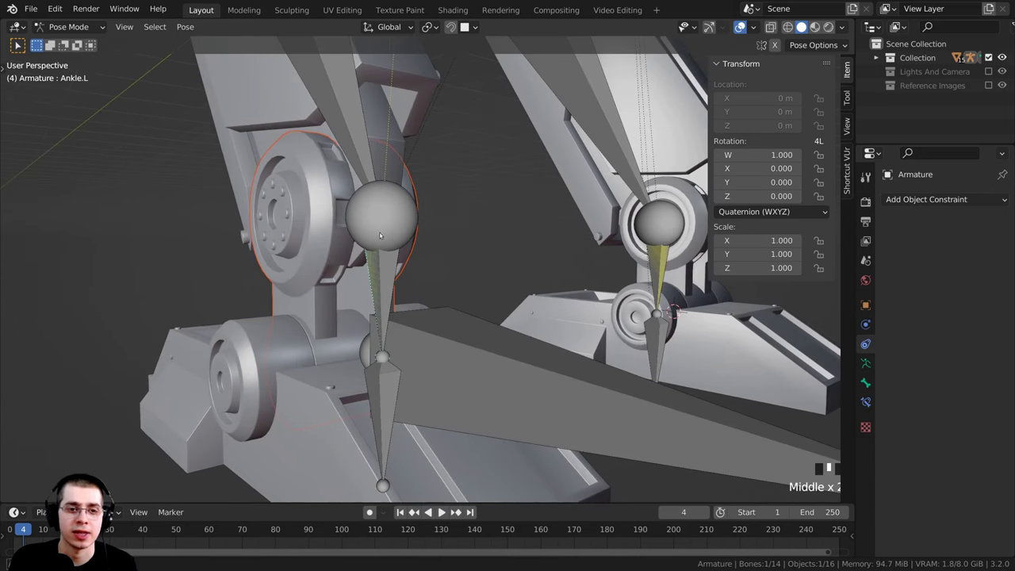
pyautogui.hotkey('ctrl', 'p')
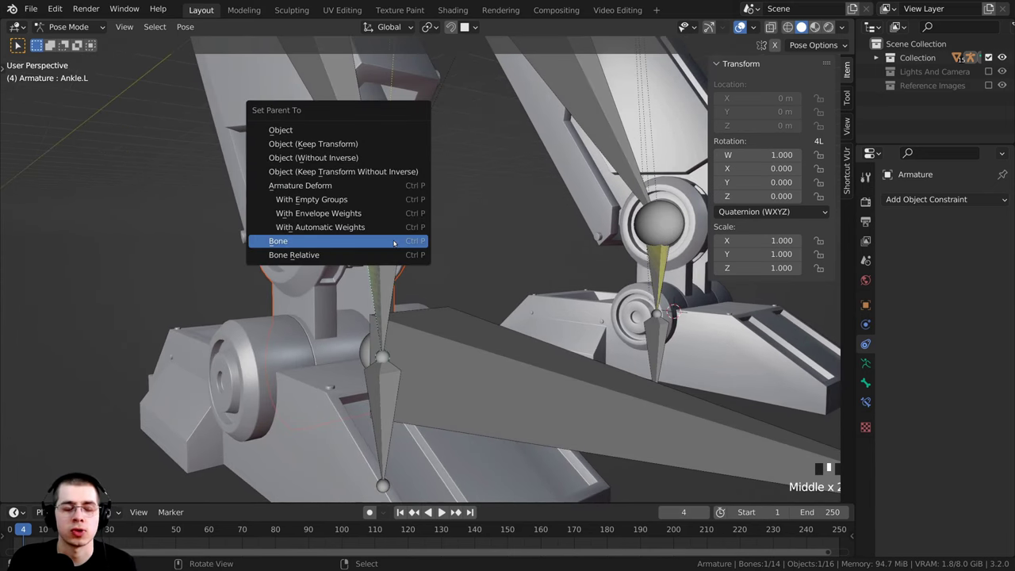
pyautogui.click(341, 246)
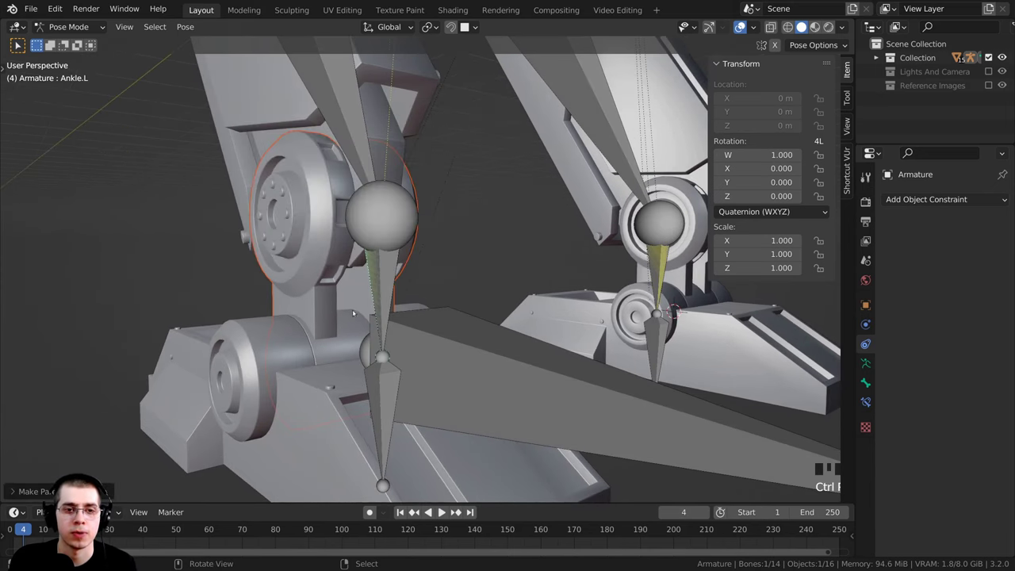
# Step: In Object Mode, select the left foot mesh and add the armature to the selection
pyautogui.moveTo(341, 246); pyautogui.dragTo(383, 353, button='middle')
pyautogui.hotkey('ctrl', 'Tab')
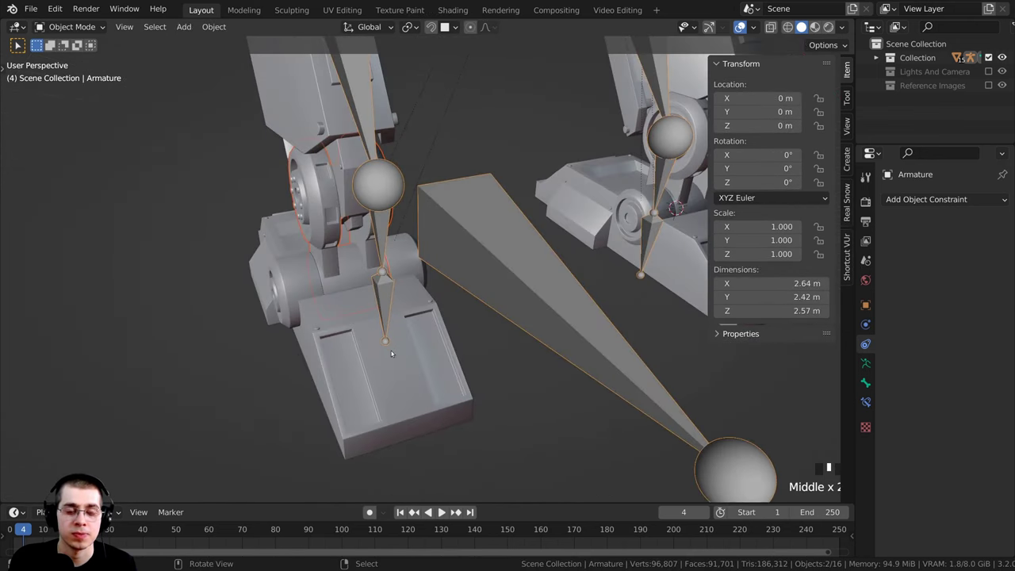
pyautogui.rightClick(391, 350)
pyautogui.keyDown('shift'); pyautogui.rightClick(441, 294); pyautogui.keyUp('shift')
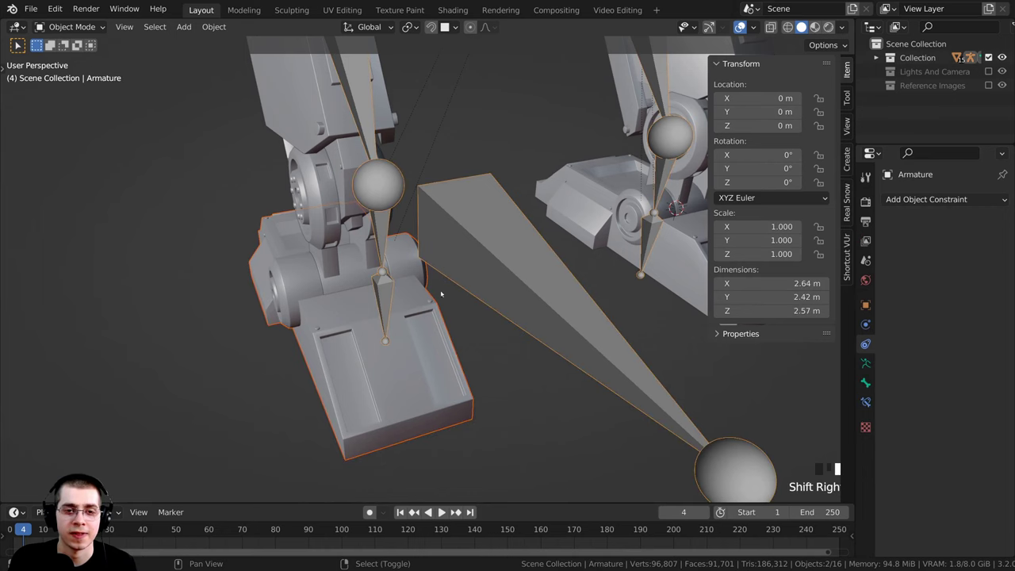
# Step: In Pose Mode, parent the left foot mesh to the Foot.L bone with the Bone option
pyautogui.hotkey('ctrl', 'Tab')
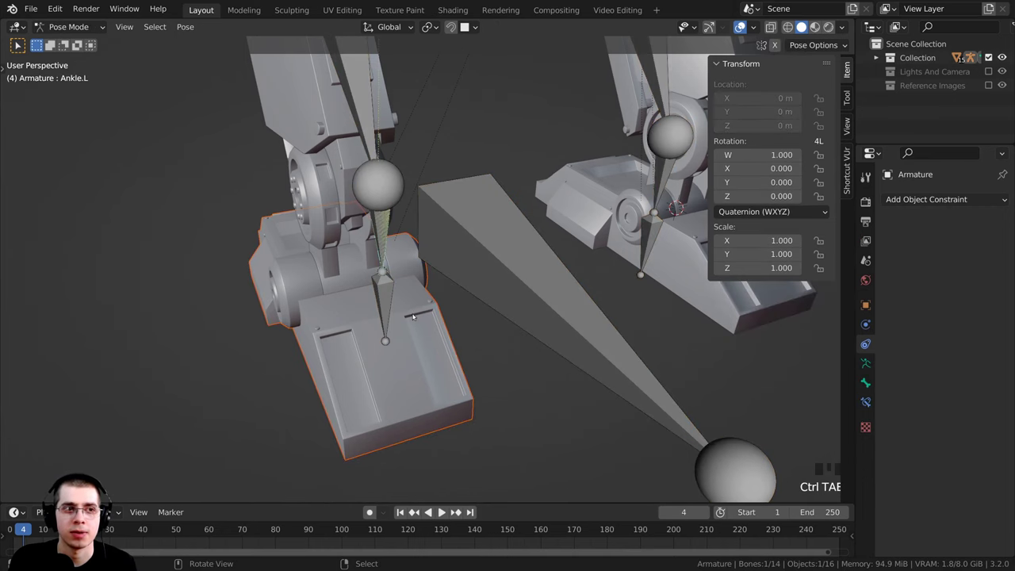
pyautogui.scroll(1, 413, 316)
pyautogui.rightClick(373, 298)
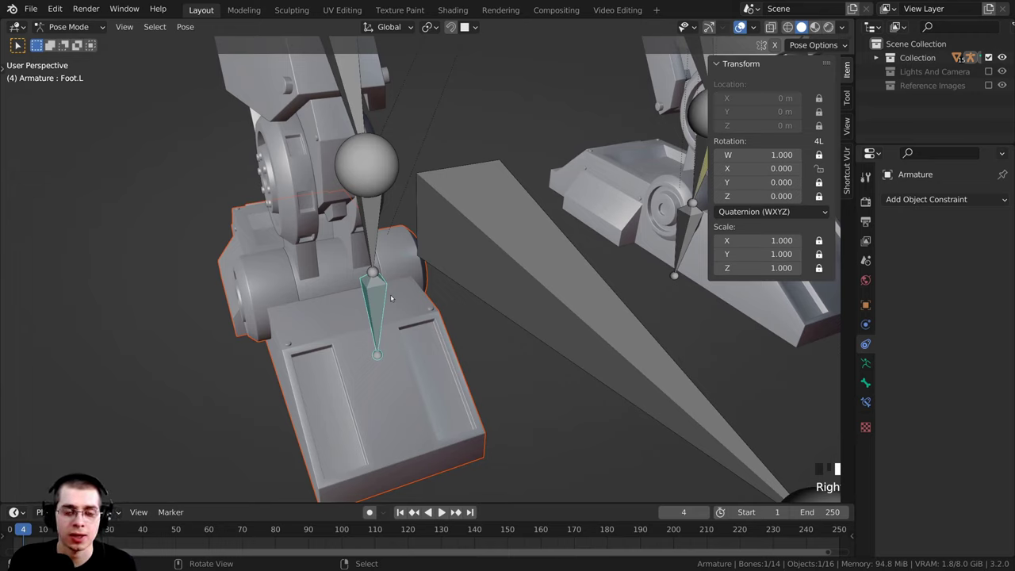
pyautogui.hotkey('ctrl', 'p')
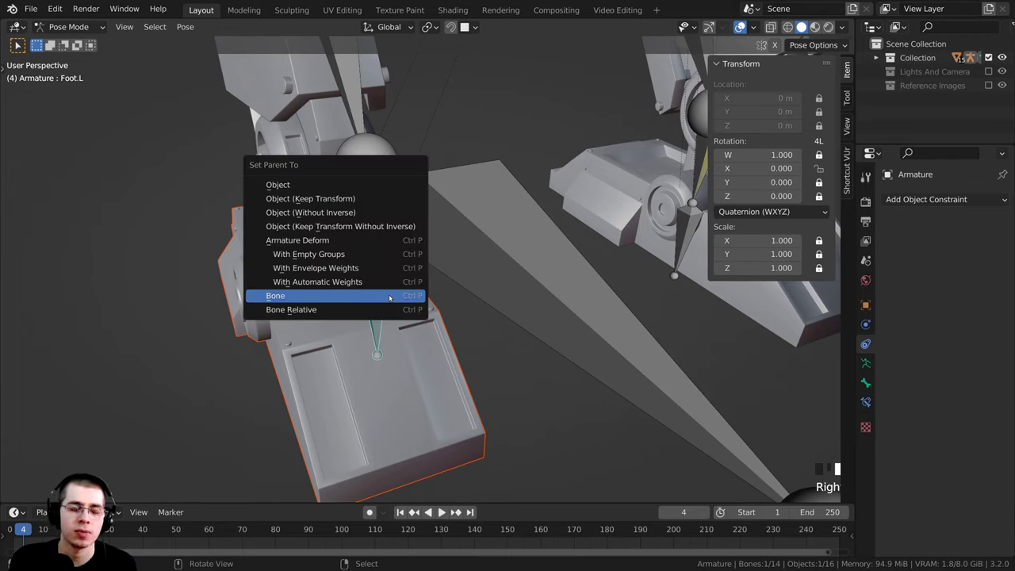
pyautogui.click(281, 298)
# Step: Deselect everything in Object Mode, select only the armature and enter Pose Mode
pyautogui.moveTo(281, 298); pyautogui.dragTo(406, 308, button='middle')
pyautogui.hotkey('ctrl', 'Tab')
pyautogui.hotkey('alt', 'a')
pyautogui.moveTo(430, 360); pyautogui.dragTo(426, 384, button='middle')
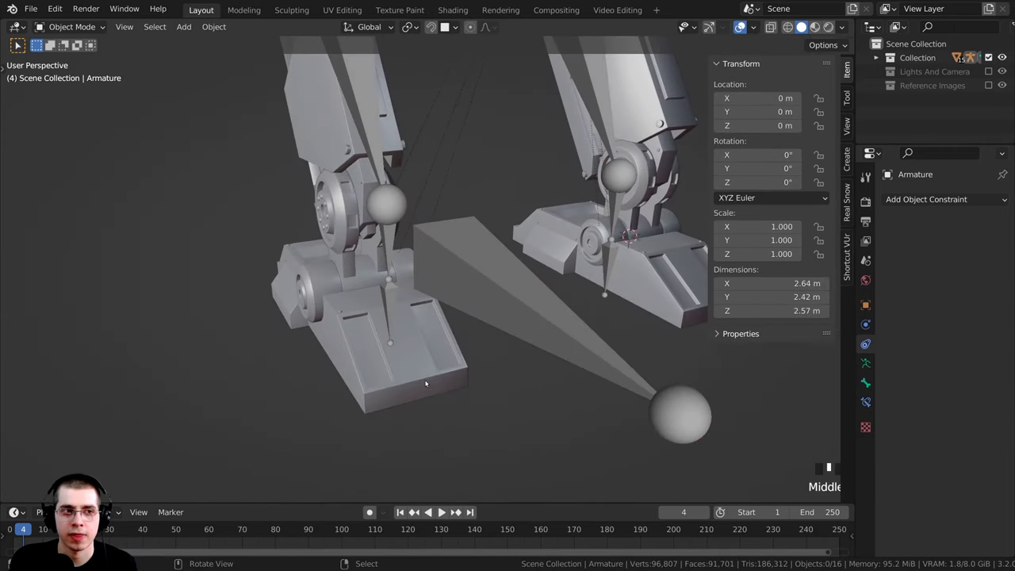
pyautogui.rightClick(455, 256)
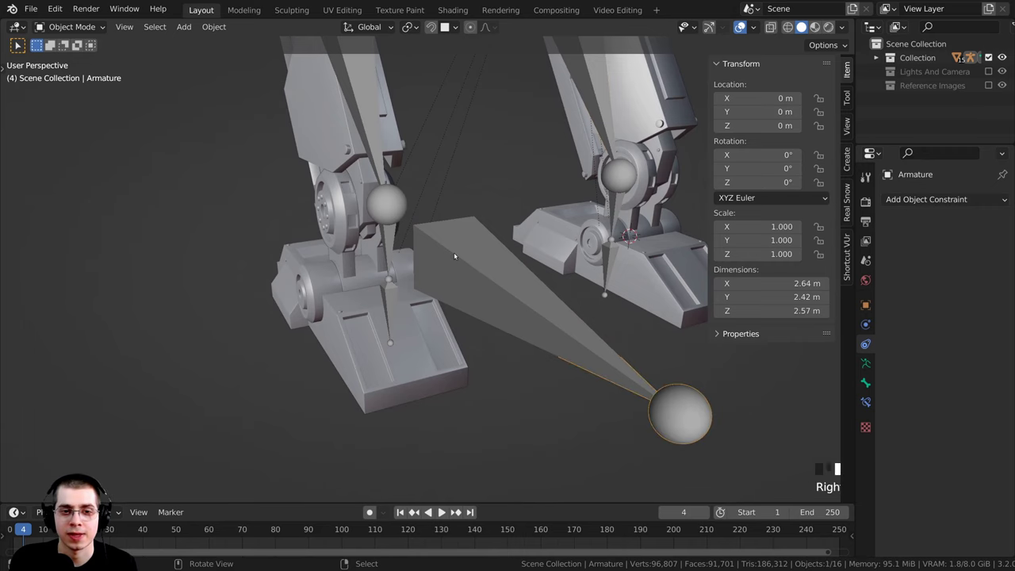
pyautogui.scroll(-1, 459, 248)
pyautogui.keyDown('shift'); pyautogui.moveTo(446, 265); pyautogui.dragTo(423, 301, button='middle'); pyautogui.keyUp('shift')
pyautogui.hotkey('ctrl', 'Tab')
pyautogui.hotkey('ctrl', 'Tab')
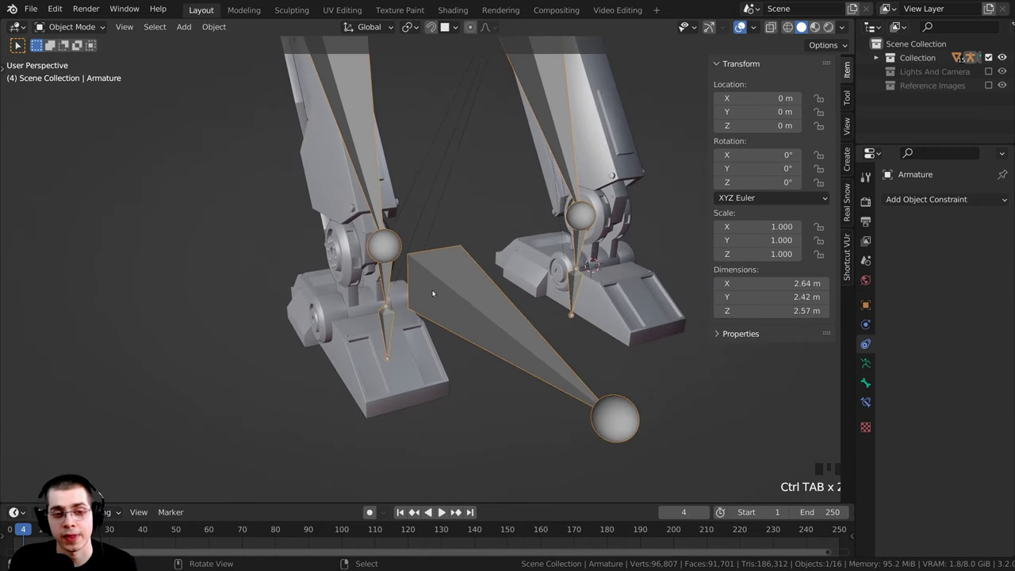
pyautogui.scroll(2, 452, 284)
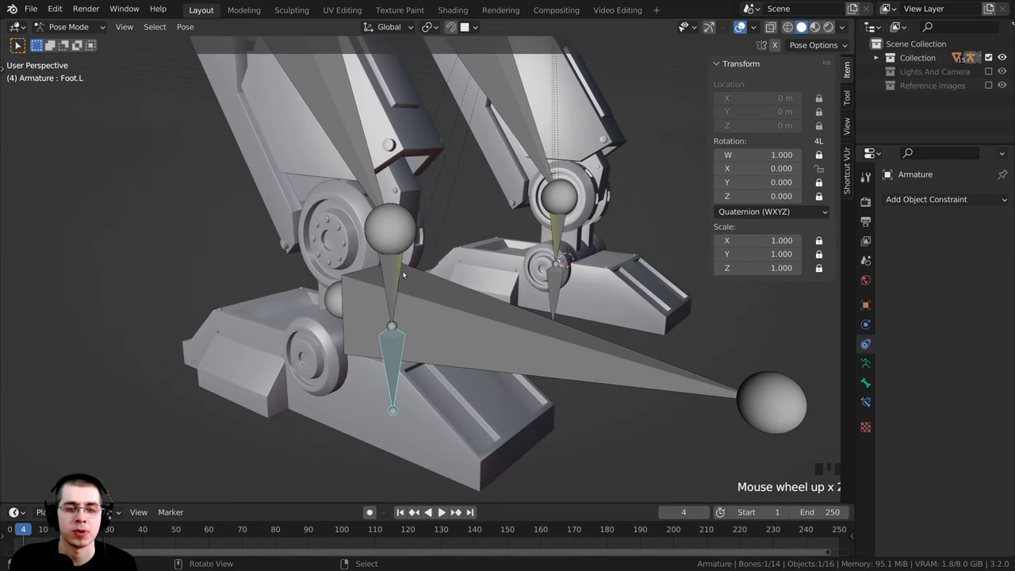
# Step: Hide the lower leg bones of both legs, Lower Leg.L and Lower Leg.R
pyautogui.keyDown('shift'); pyautogui.moveTo(532, 234); pyautogui.dragTo(397, 268, button='middle'); pyautogui.keyUp('shift')
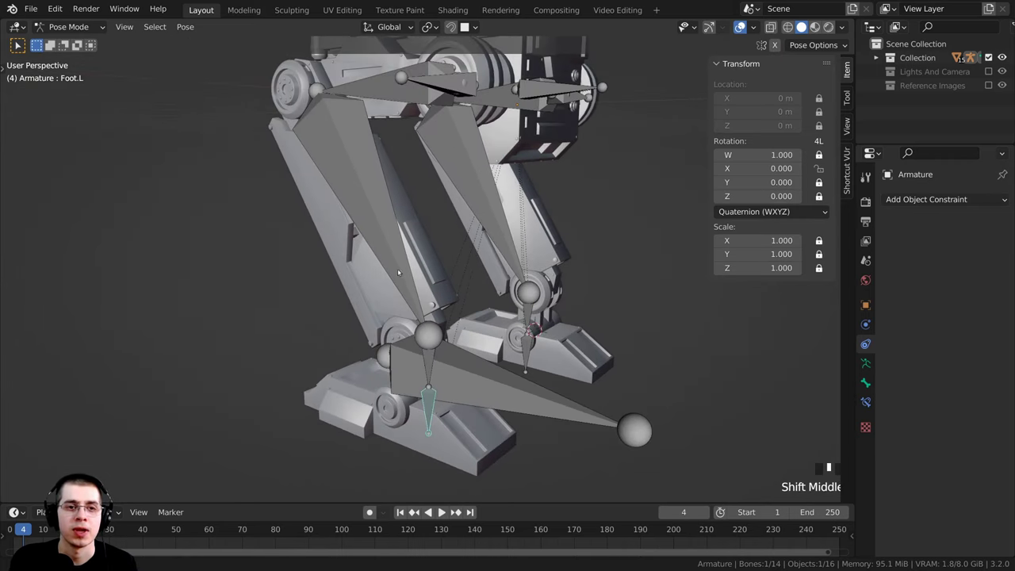
pyautogui.click(358, 154)
pyautogui.moveTo(358, 154)
pyautogui.mouseDown(button='middle')
pyautogui.moveTo(334, 157)
pyautogui.moveTo(364, 166)
pyautogui.mouseUp(button='middle')
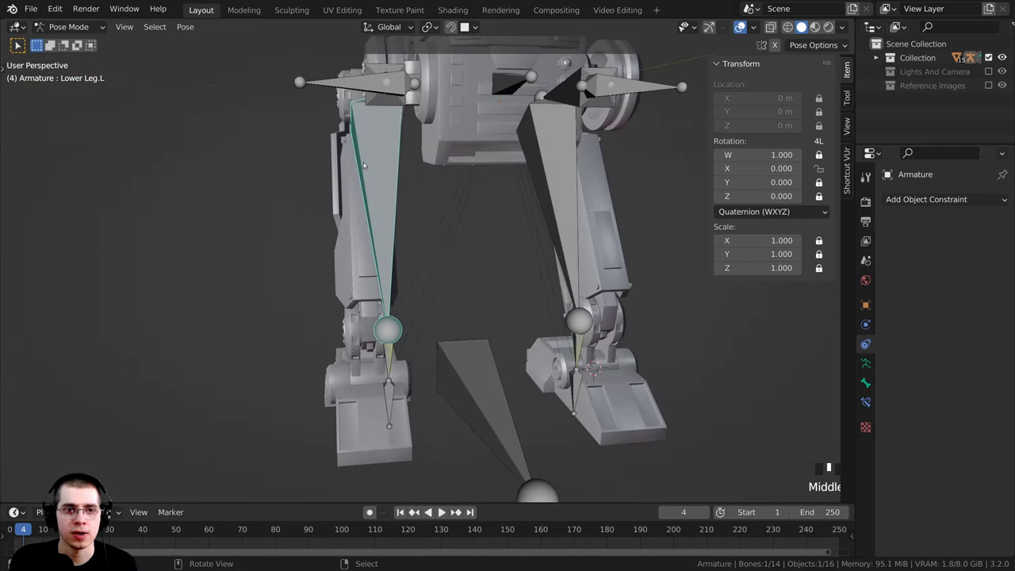
pyautogui.press('h')
pyautogui.moveTo(545, 259); pyautogui.dragTo(353, 237, button='middle')
pyautogui.rightClick(501, 164)
pyautogui.keyDown('shift'); pyautogui.moveTo(501, 164); pyautogui.dragTo(461, 247, button='middle'); pyautogui.keyUp('shift')
pyautogui.press('h')
# Step: Hide the upper leg bones of both legs, Upper Leg.R and Upper Leg.L
pyautogui.click(456, 193)
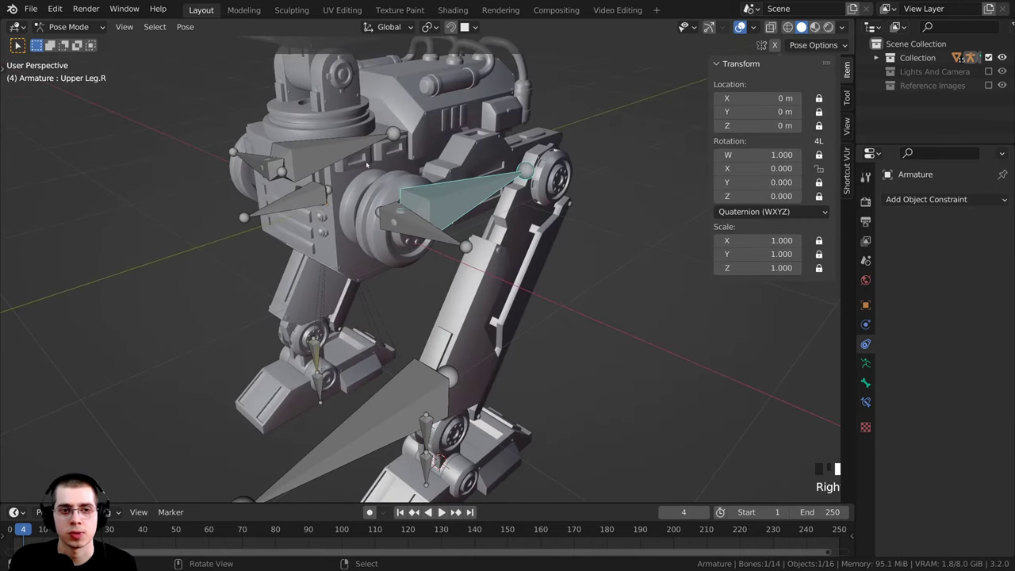
pyautogui.press('h')
pyautogui.rightClick(337, 141)
pyautogui.moveTo(337, 140); pyautogui.dragTo(314, 89, button='middle')
pyautogui.press('h')
# Step: Hide the ankle bones of both legs, leaving the Foot IK bones in view
pyautogui.keyDown('shift'); pyautogui.moveTo(341, 262); pyautogui.dragTo(318, 194, button='middle'); pyautogui.keyUp('shift')
pyautogui.scroll(6, 420, 293)
pyautogui.rightClick(432, 287)
pyautogui.moveTo(432, 287); pyautogui.dragTo(443, 276, button='middle')
pyautogui.moveTo(419, 343); pyautogui.dragTo(413, 293, button='middle')
pyautogui.press('h')
pyautogui.scroll(-3, 278, 290)
pyautogui.rightClick(441, 290)
pyautogui.press('h')
# Step: Test the left leg's IK by moving the Foot IK.L bone several times, ending at about Y -0.81 m and Z 2.91 m
pyautogui.scroll(-5, 359, 289)
pyautogui.scroll(3, 423, 335)
pyautogui.rightClick(415, 335)
pyautogui.press('g')
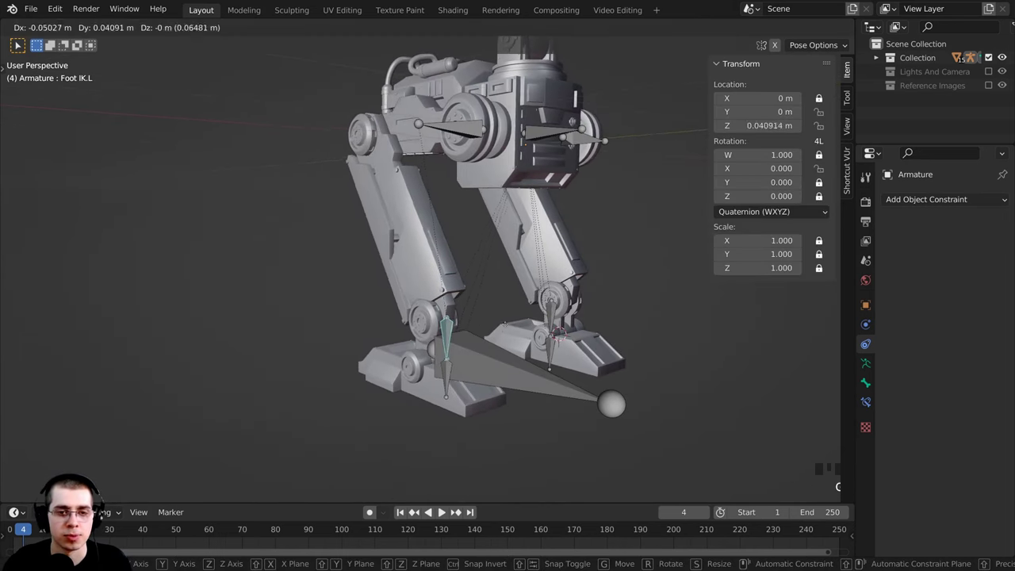
pyautogui.click(338, 186)
pyautogui.moveTo(338, 185); pyautogui.dragTo(449, 238, button='middle')
pyautogui.press('g')
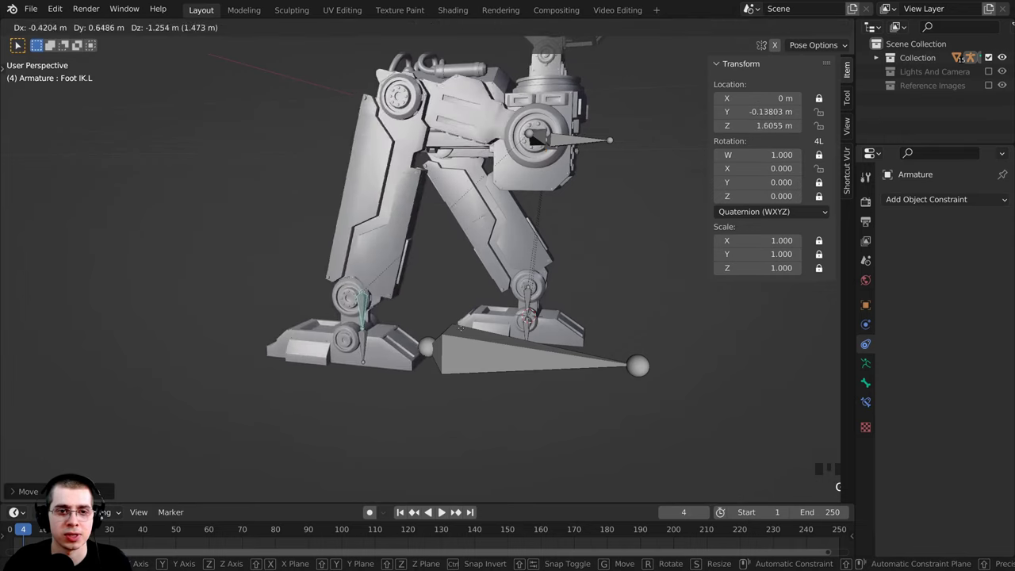
pyautogui.click(335, 313)
pyautogui.press('g')
pyautogui.click(243, 280)
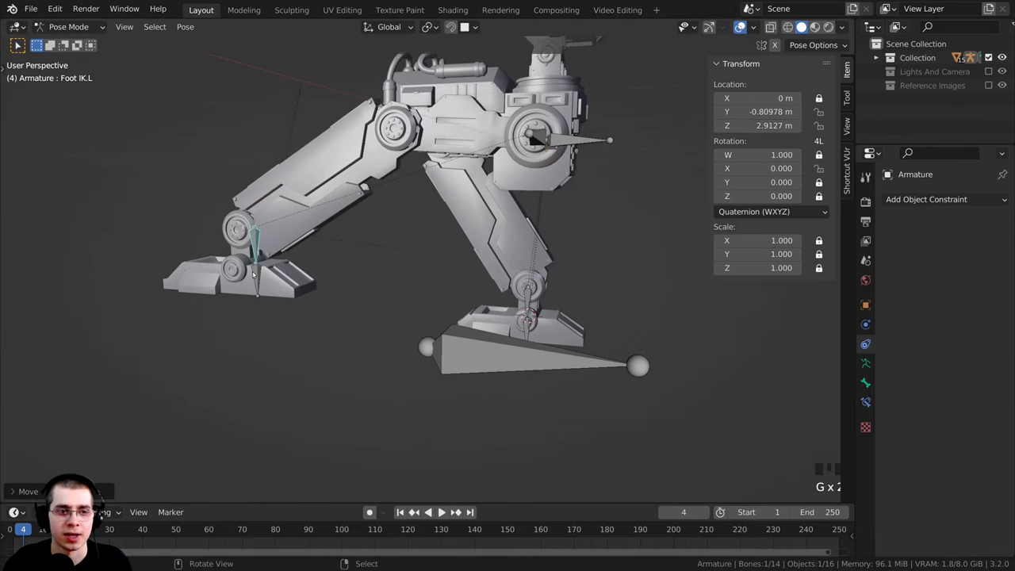
# Step: Rotate the Foot.L bone and move the Foot IK.L bone to about Y -0.45 m and Z 2.76 m to test the foot
pyautogui.rightClick(254, 272)
pyautogui.scroll(2, 437, 310)
pyautogui.press('r')
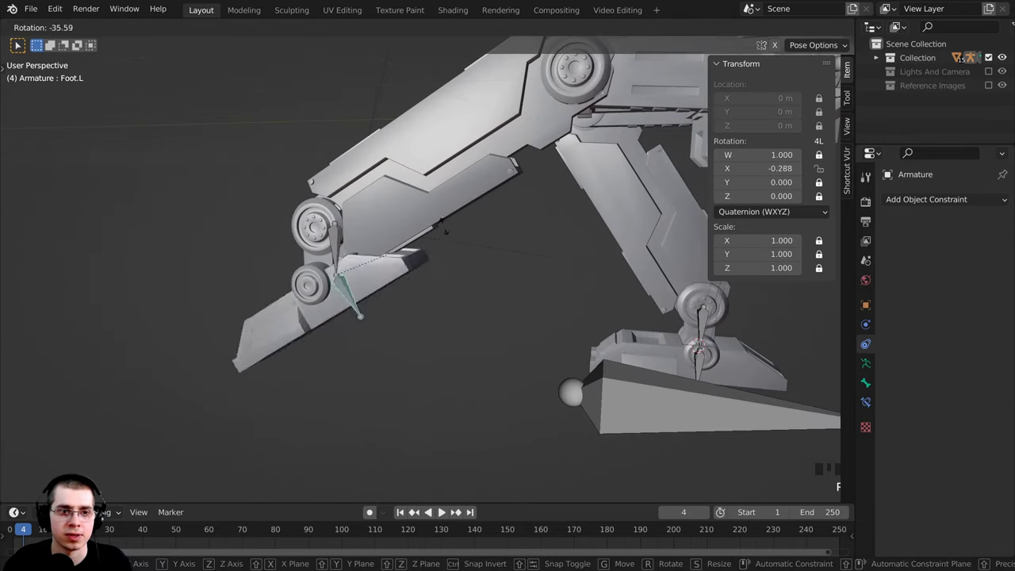
pyautogui.click(394, 327)
pyautogui.rightClick(344, 249)
pyautogui.press('g')
pyautogui.click(520, 197)
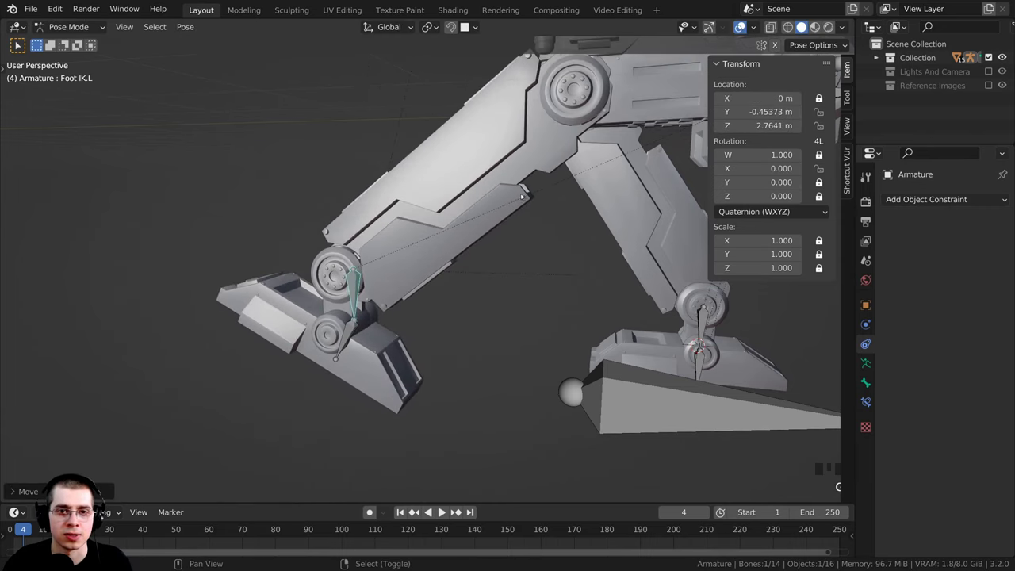
# Step: Test the left hip by rotating the Hip Rotation.L bone several times, ending at a quaternion Z of about 0.254
pyautogui.scroll(-2, 521, 196)
pyautogui.keyDown('shift'); pyautogui.moveTo(521, 197); pyautogui.dragTo(281, 279, button='middle'); pyautogui.keyUp('shift')
pyautogui.rightClick(357, 241)
pyautogui.moveTo(357, 241); pyautogui.dragTo(368, 305, button='middle')
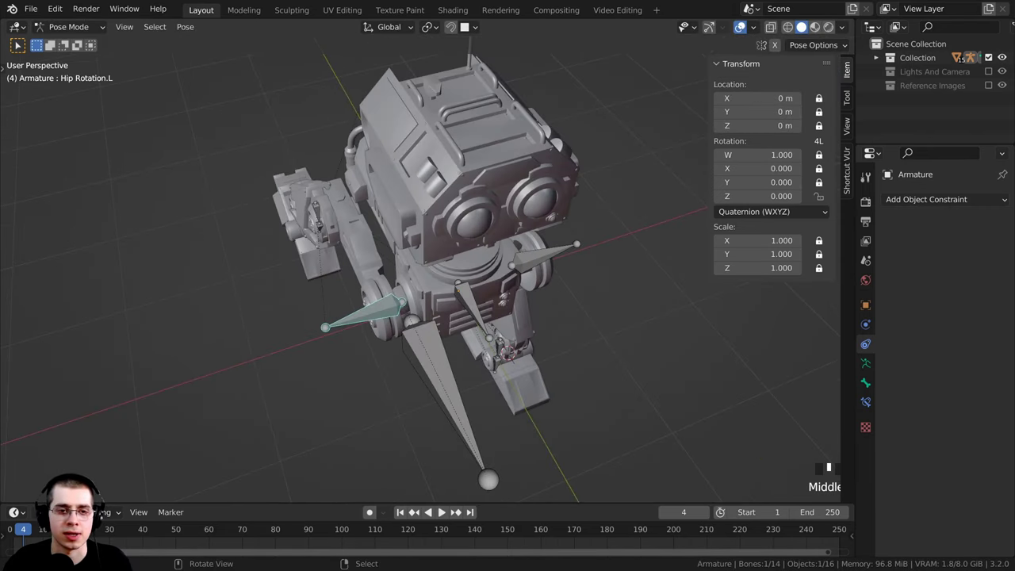
pyautogui.press('r')
pyautogui.click(448, 292)
pyautogui.moveTo(447, 292); pyautogui.dragTo(349, 266, button='middle')
pyautogui.press('r')
pyautogui.click(445, 348)
pyautogui.keyDown('shift'); pyautogui.moveTo(349, 265); pyautogui.dragTo(442, 308, button='middle'); pyautogui.keyUp('shift')
pyautogui.press('r')
pyautogui.click(281, 318)
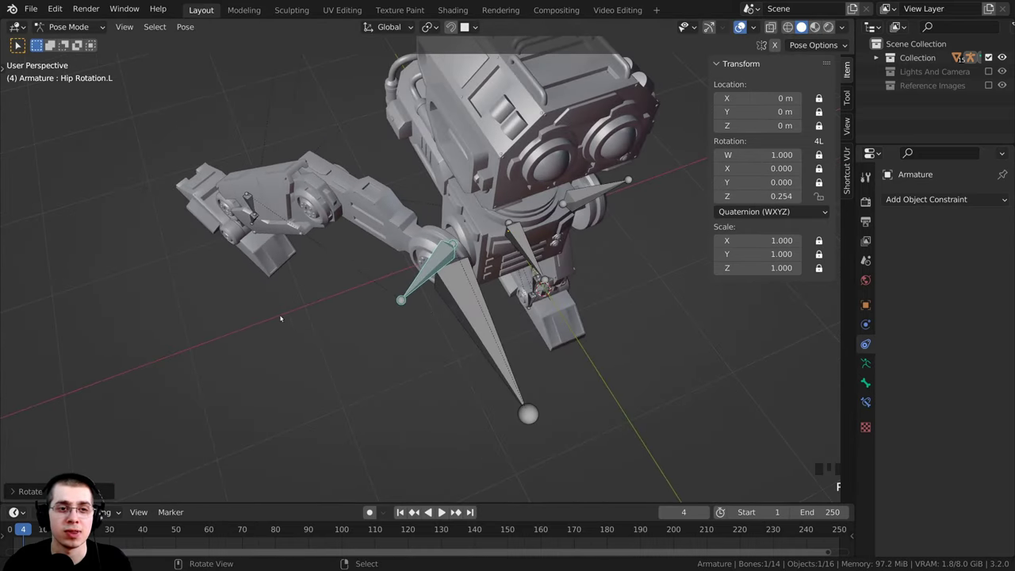
# Step: Move the Foot IK.L bone with the hip rotated, first to about Y -1 m and Z 1.6 m, and once more from above
pyautogui.moveTo(280, 318); pyautogui.dragTo(237, 301, button='middle')
pyautogui.rightClick(238, 301)
pyautogui.press('g')
pyautogui.click(359, 209)
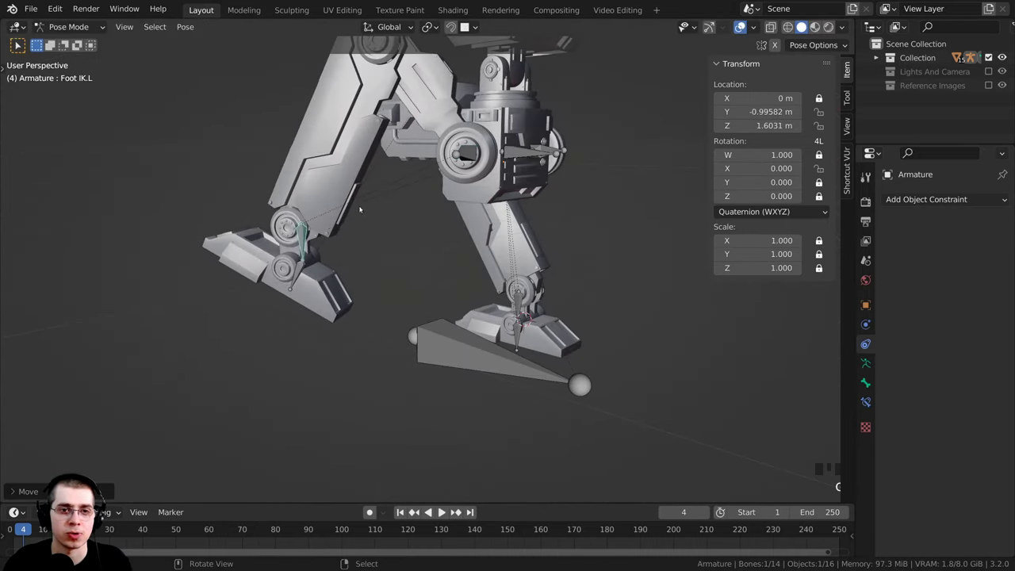
pyautogui.press('g')
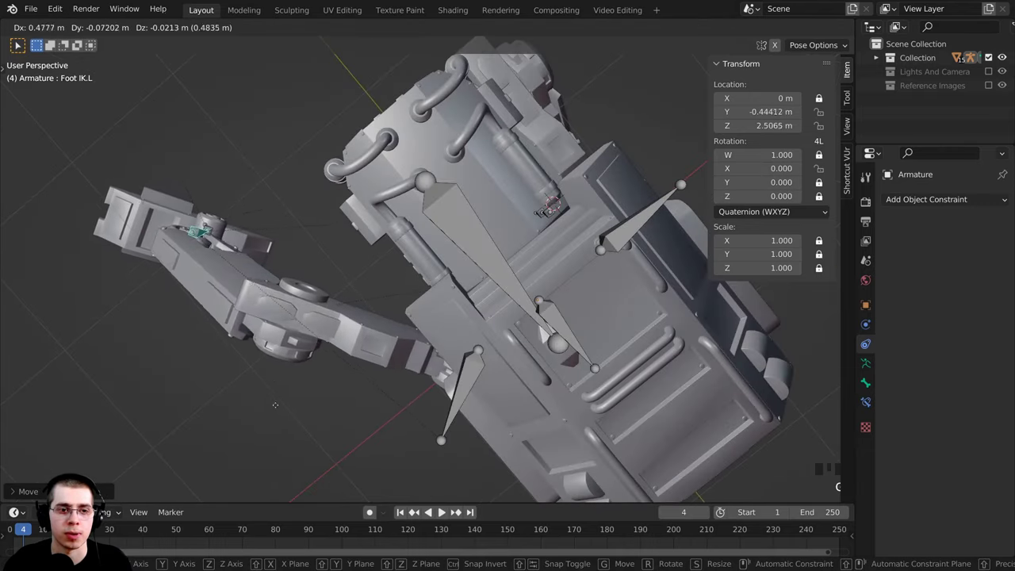
pyautogui.click(328, 380)
pyautogui.scroll(-3, 329, 380)
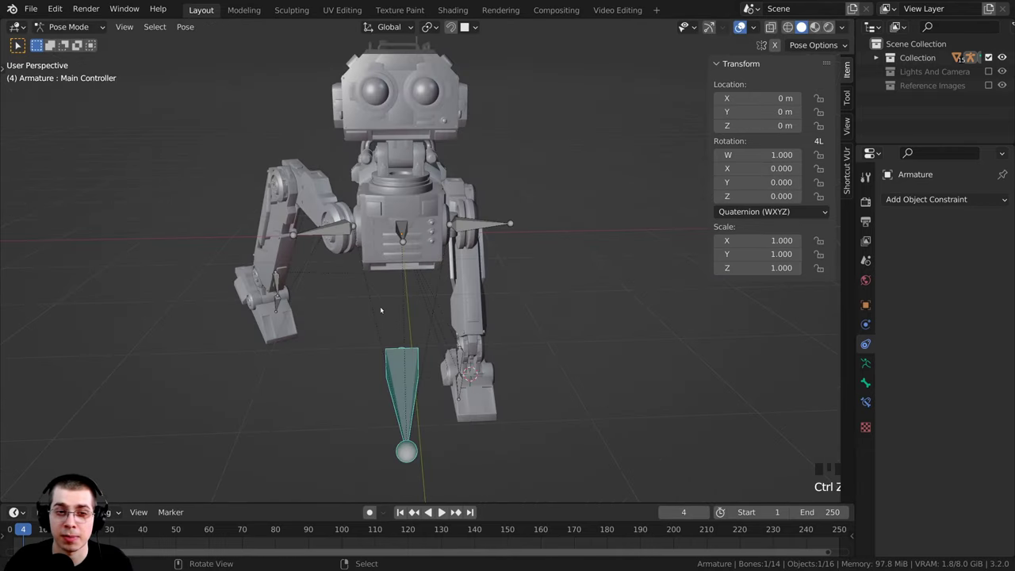
# Step: Move and rotate the Main Controller bone to about X 3.33 m, Y -0.05 m, Z 0.2 m and inspect which meshes stay behind
pyautogui.press('g')
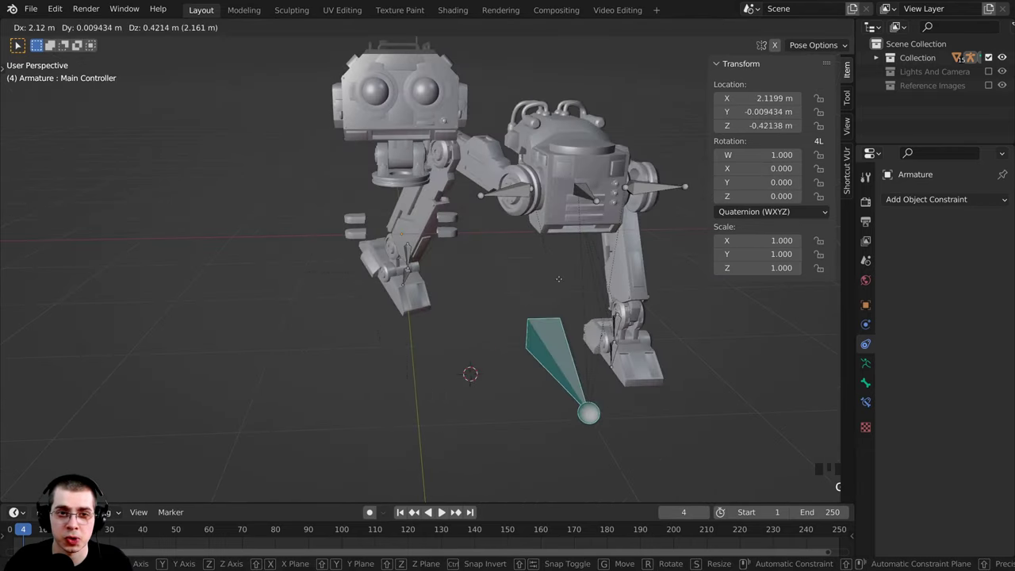
pyautogui.click(468, 258)
pyautogui.press('r')
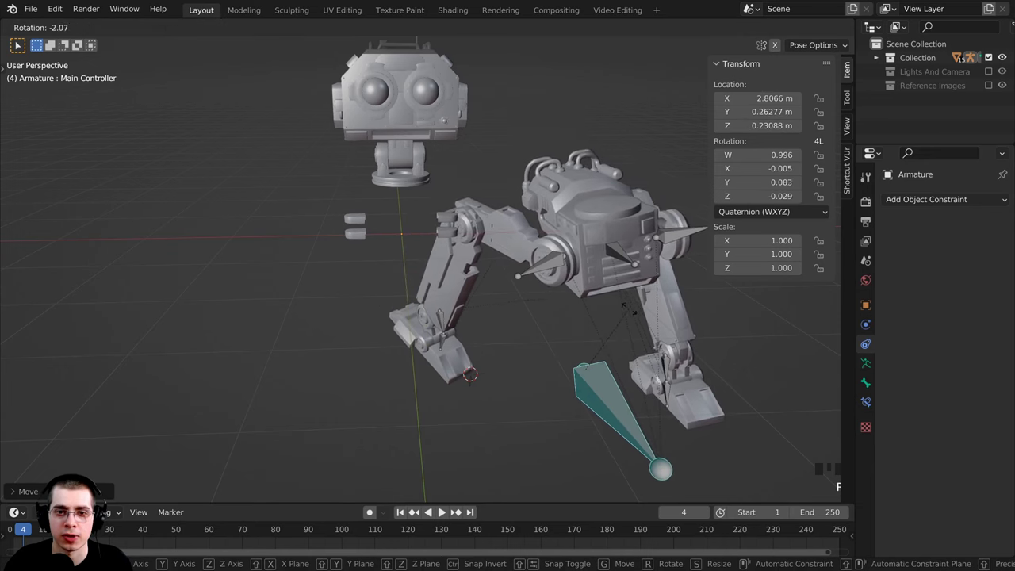
pyautogui.click(468, 246)
pyautogui.keyDown('shift'); pyautogui.moveTo(468, 246); pyautogui.dragTo(464, 278, button='middle'); pyautogui.keyUp('shift')
pyautogui.moveTo(464, 278); pyautogui.dragTo(402, 308, button='middle')
pyautogui.press('g')
pyautogui.click(384, 261)
pyautogui.scroll(3, 490, 213)
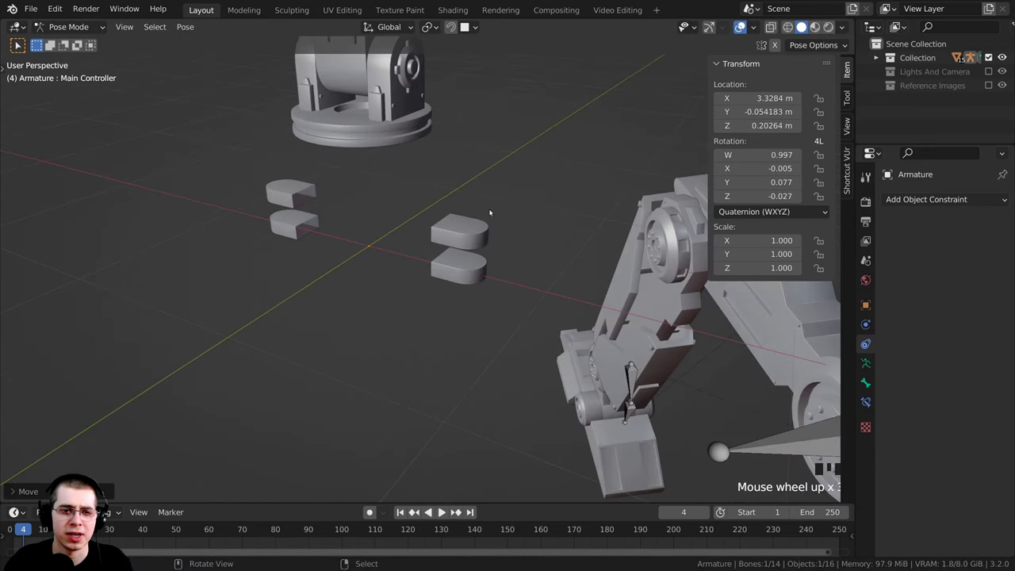
pyautogui.scroll(-4, 448, 228)
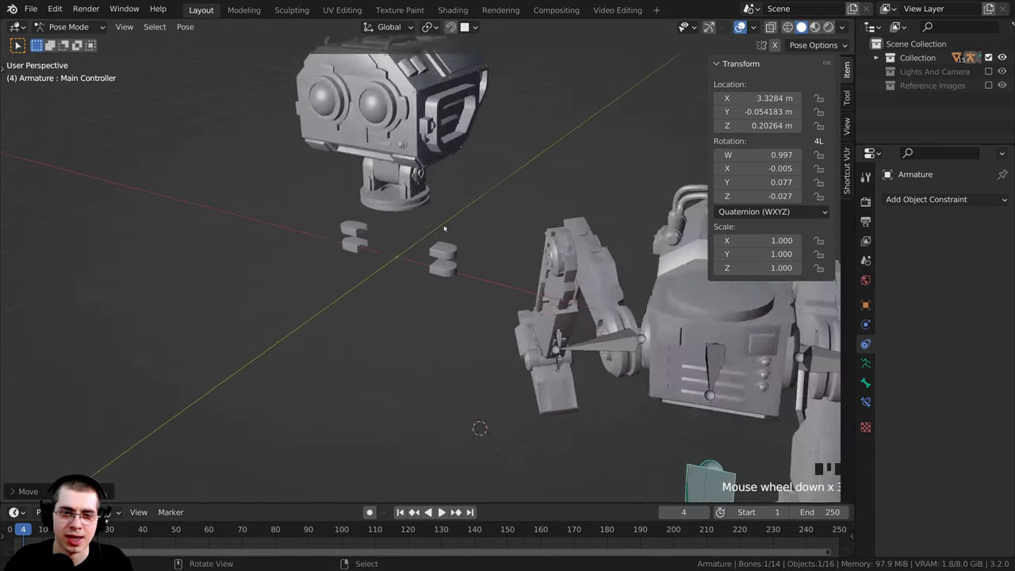
pyautogui.moveTo(446, 228); pyautogui.dragTo(432, 293, button='middle')
pyautogui.scroll(-2, 432, 293)
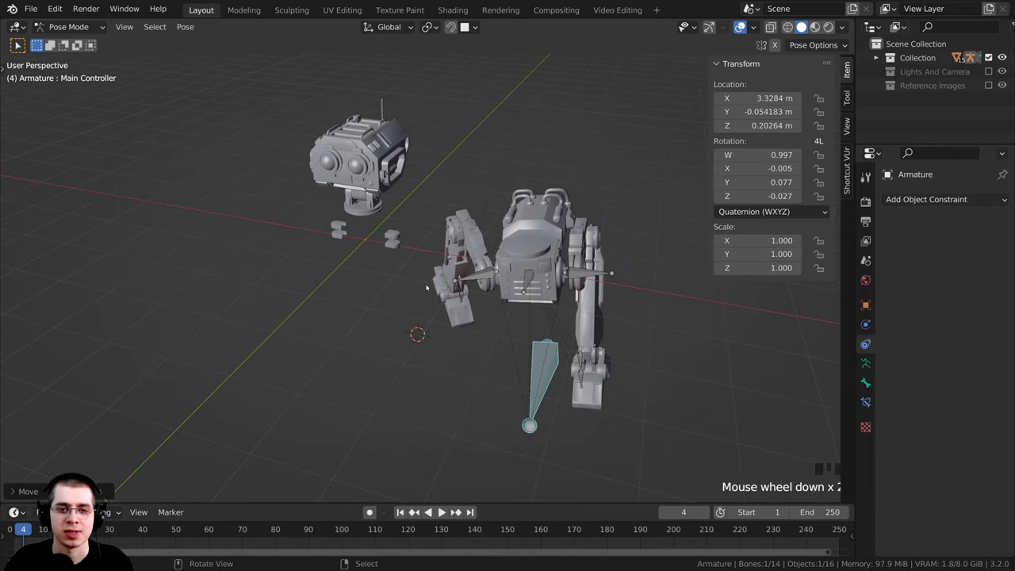
# Step: Clear the rotation and location of all visible bones to return the armature to its rest pose
pyautogui.press('a')
pyautogui.press('a')
pyautogui.press('a')
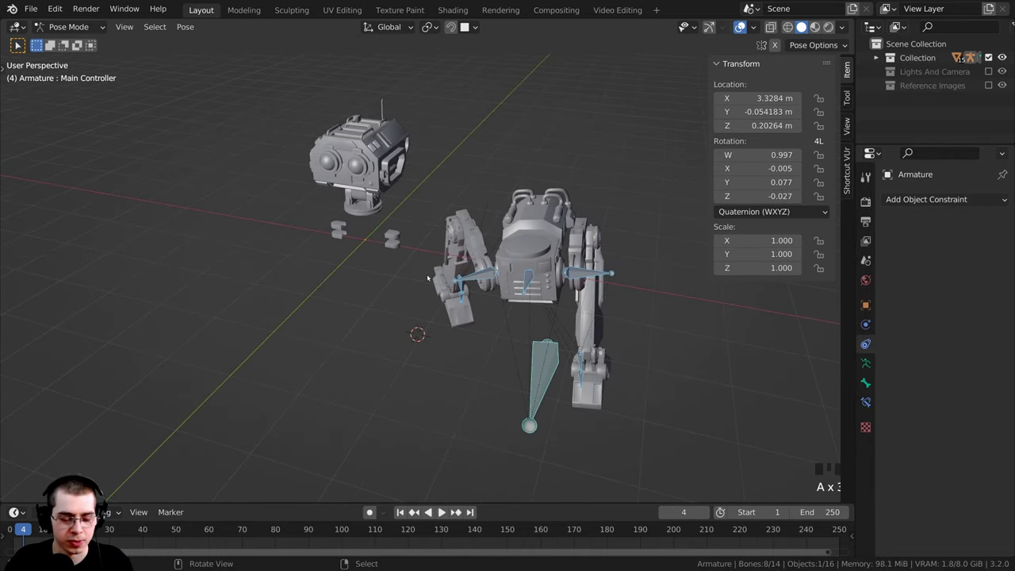
pyautogui.hotkey('alt', 'r')
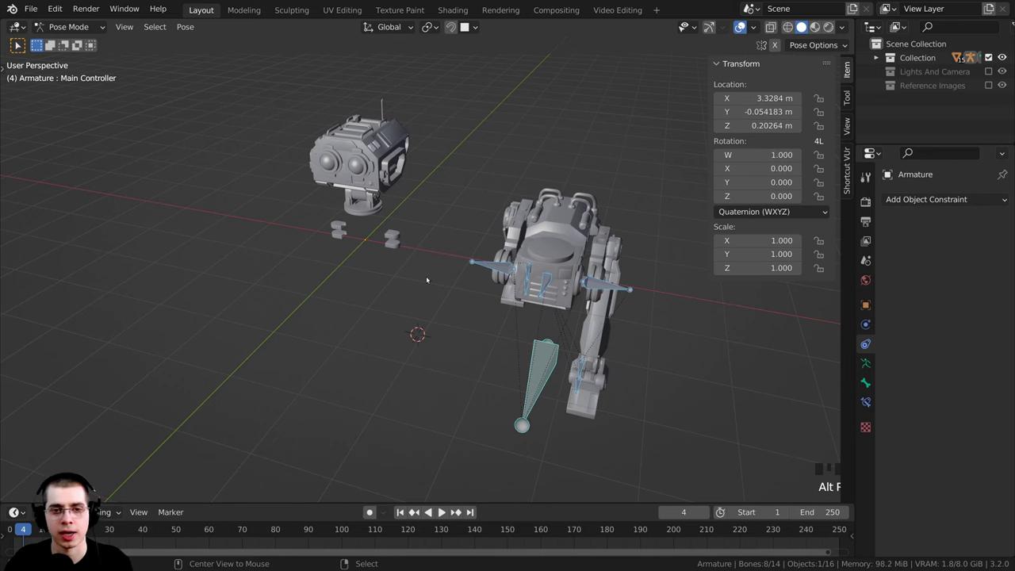
pyautogui.hotkey('alt', 'g')
pyautogui.moveTo(427, 282); pyautogui.dragTo(491, 246, button='middle')
pyautogui.scroll(4, 491, 246)
pyautogui.press('Tab')
pyautogui.press('Tab')
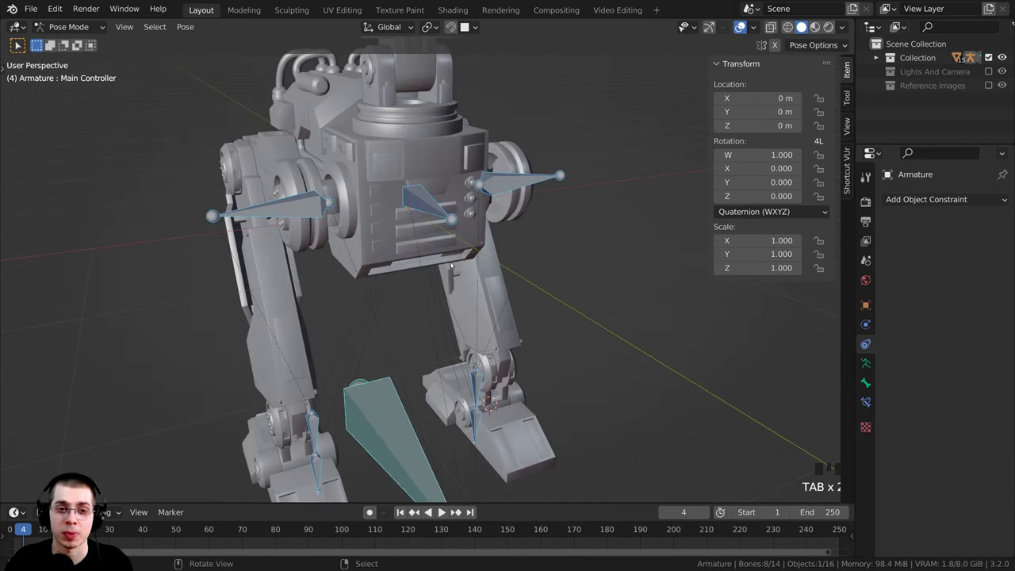
# Step: Switch the armature to Object Mode, clear the selection, and select the Hip Joint 1 Right and Hip Joint 1 Left meshes
pyautogui.hotkey('ctrl', 'Tab')
pyautogui.press('a')
pyautogui.moveTo(444, 271); pyautogui.dragTo(403, 268, button='middle')
pyautogui.keyDown('shift'); pyautogui.moveTo(403, 268); pyautogui.dragTo(409, 286, button='middle'); pyautogui.keyUp('shift')
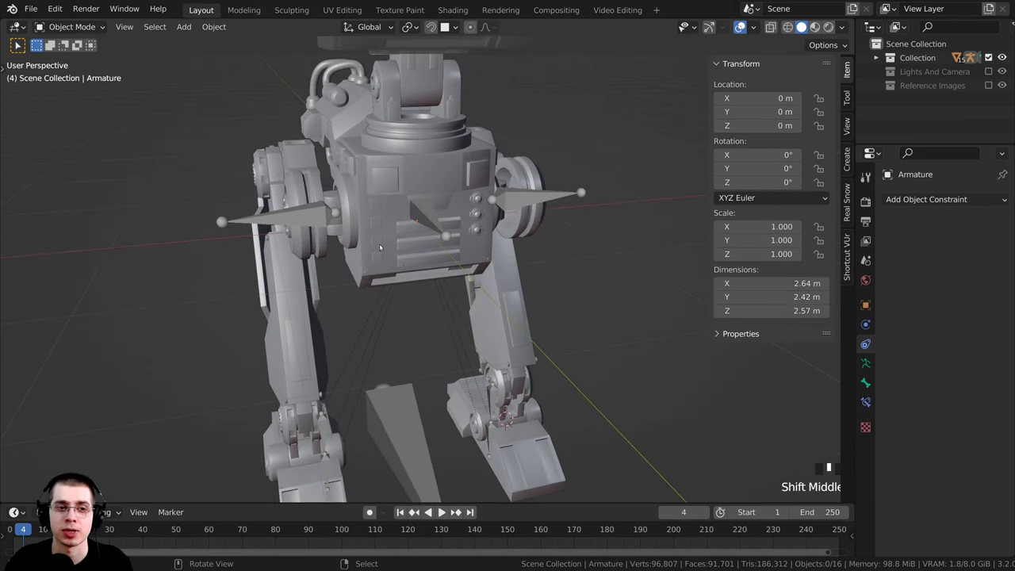
pyautogui.moveTo(327, 193); pyautogui.dragTo(311, 195, button='middle')
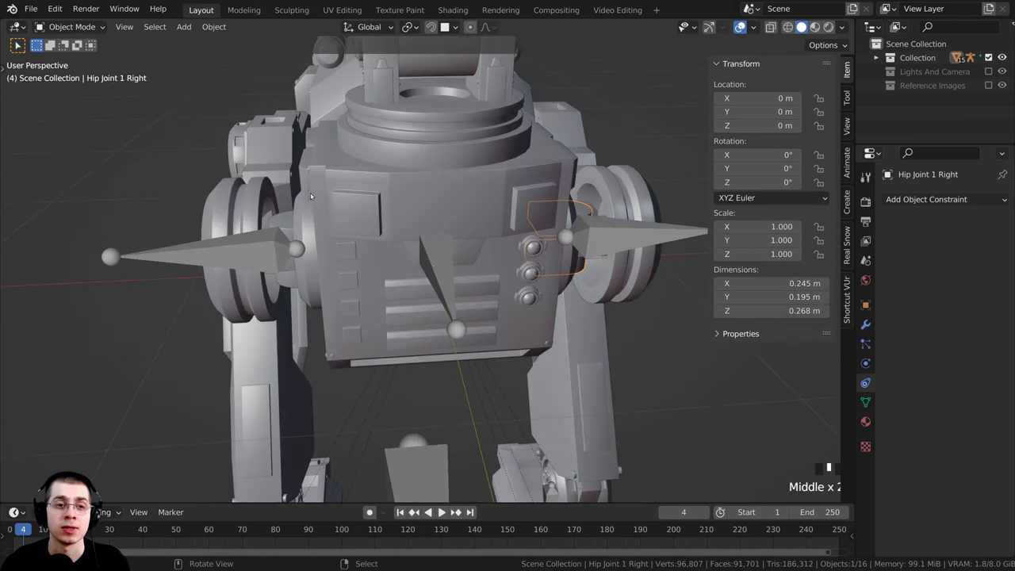
pyautogui.keyDown('shift'); pyautogui.click(269, 240); pyautogui.keyUp('shift')
pyautogui.scroll(-2, 361, 230)
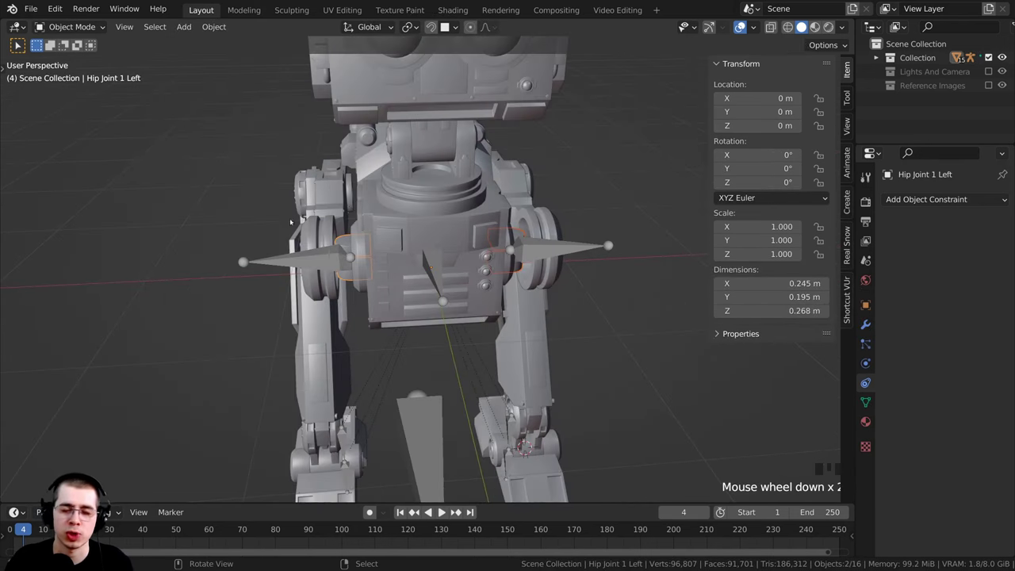
# Step: Select only the Hip Joint 1 Left mesh and identify the piece with a cancelled trial move
pyautogui.scroll(1, 498, 247)
pyautogui.keyDown('shift'); pyautogui.moveTo(479, 291); pyautogui.dragTo(462, 460, button='middle'); pyautogui.keyUp('shift')
pyautogui.scroll(-2, 412, 394)
pyautogui.scroll(3, 417, 254)
pyautogui.moveTo(376, 244)
pyautogui.mouseDown(button='middle')
pyautogui.moveTo(433, 268)
pyautogui.moveTo(367, 255)
pyautogui.mouseUp(button='middle')
pyautogui.rightClick(433, 269)
pyautogui.scroll(2, 367, 255)
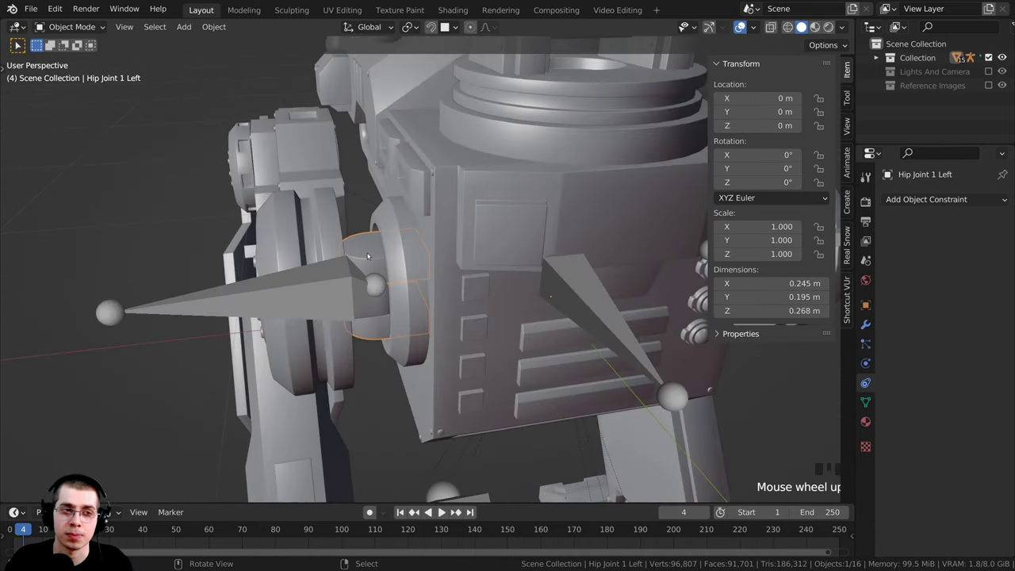
pyautogui.scroll(-2, 368, 249)
pyautogui.press('g')
pyautogui.rightClick(276, 95)
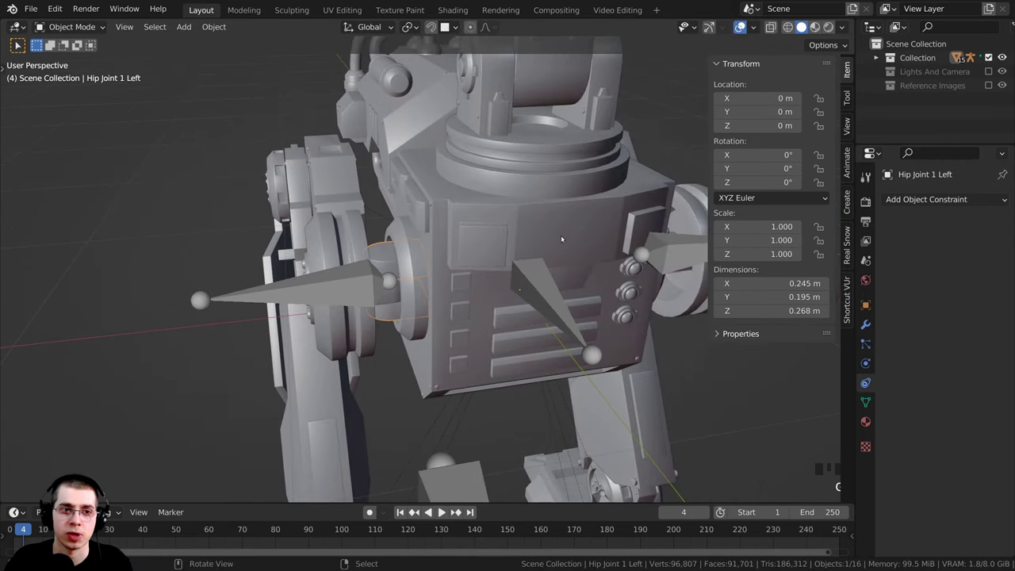
# Step: Add the Hip Joint 1 Right mesh to the selection and check both hip joints with a cancelled trial move
pyautogui.moveTo(562, 238); pyautogui.dragTo(429, 236, button='middle')
pyautogui.scroll(2, 429, 236)
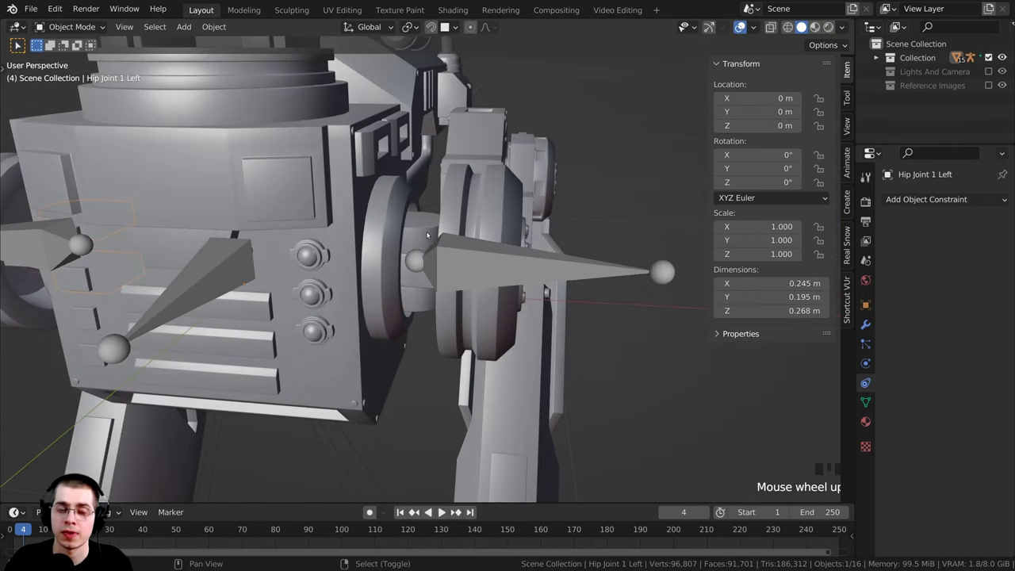
pyautogui.keyDown('shift'); pyautogui.rightClick(426, 234); pyautogui.keyUp('shift')
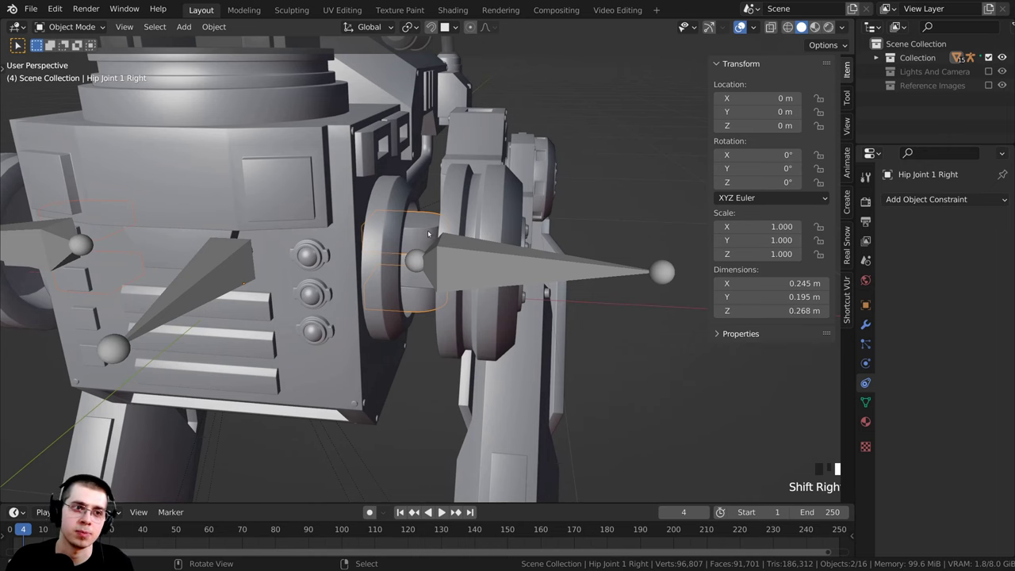
pyautogui.scroll(-3, 442, 231)
pyautogui.keyDown('shift'); pyautogui.moveTo(442, 231); pyautogui.dragTo(444, 154, button='middle'); pyautogui.keyUp('shift')
pyautogui.press('g')
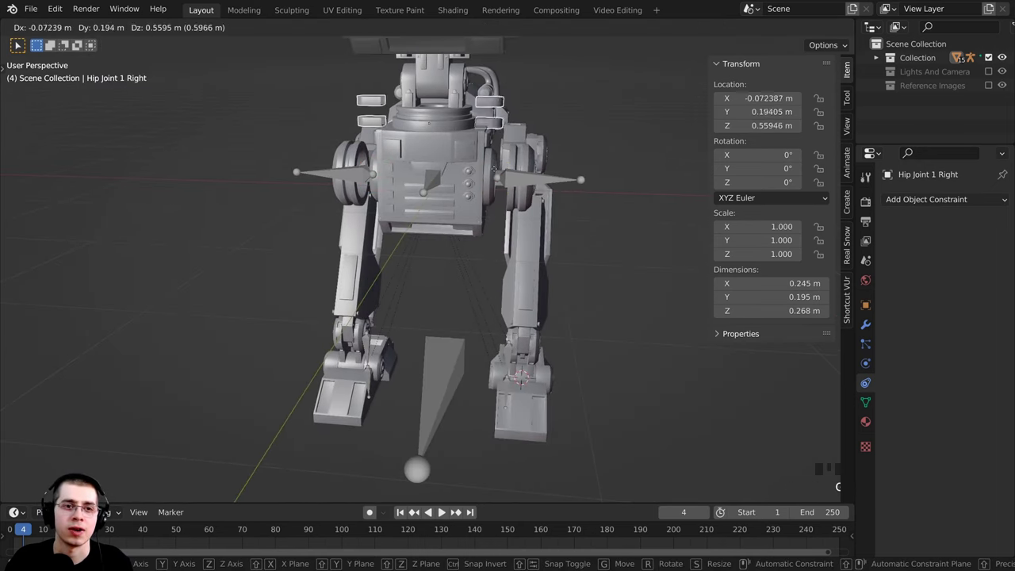
pyautogui.rightClick(488, 167)
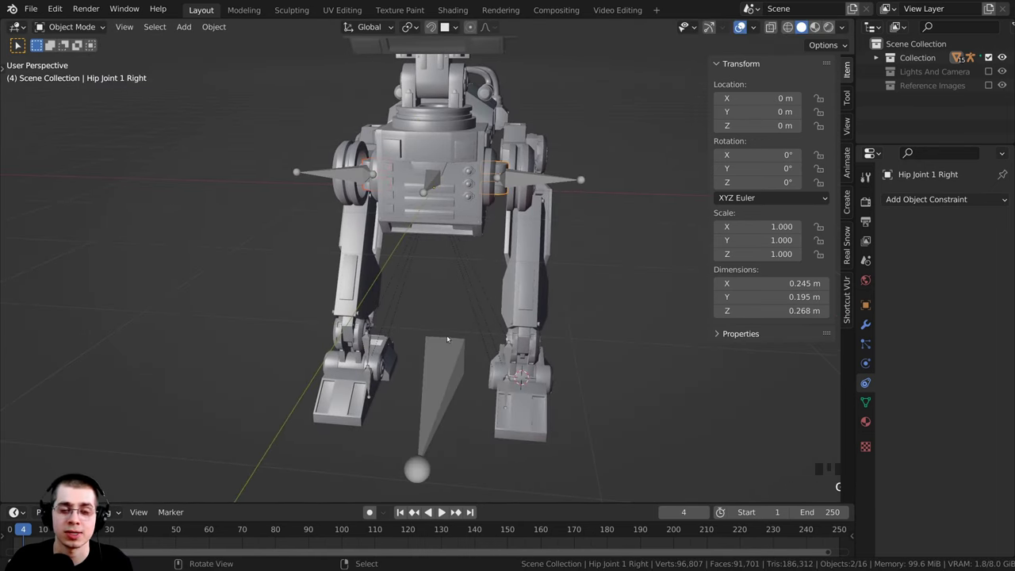
# Step: Parent the two selected hip joint meshes to the armature's Main Controller bone using the Bone option
pyautogui.keyDown('shift'); pyautogui.rightClick(445, 358); pyautogui.keyUp('shift')
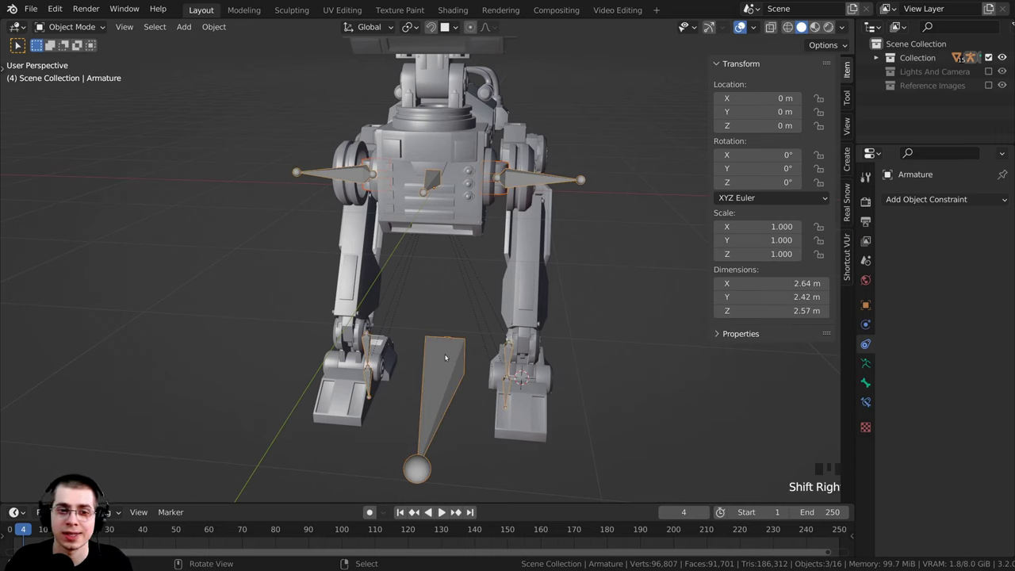
pyautogui.hotkey('ctrl', 'Tab')
pyautogui.hotkey('ctrl', 'Tab')
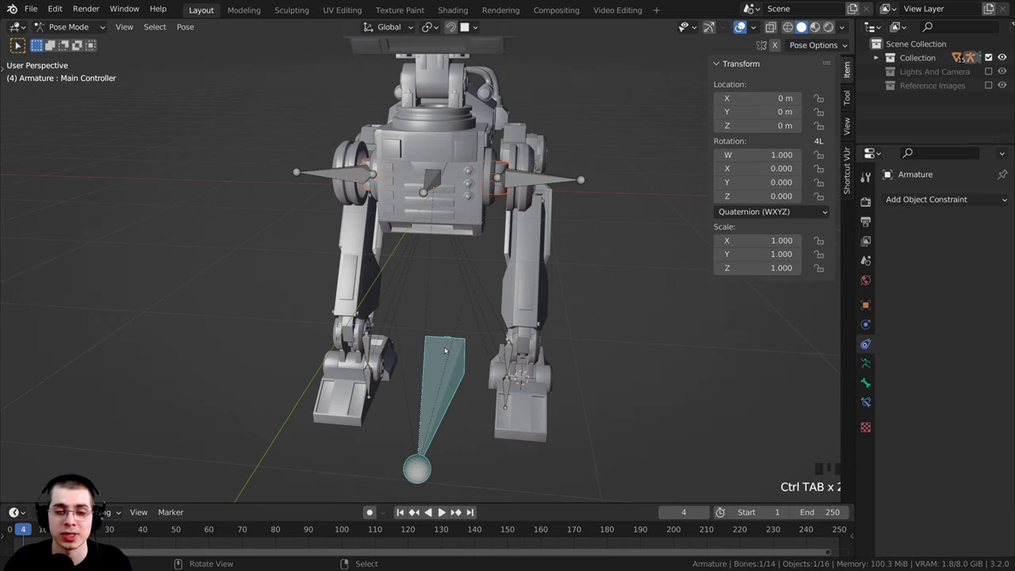
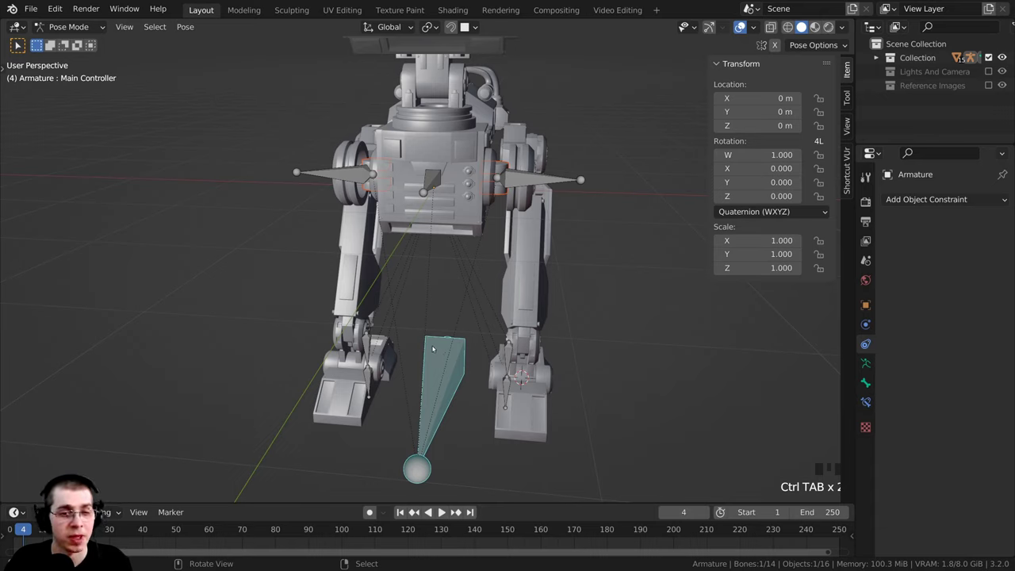
pyautogui.hotkey('ctrl', 'p')
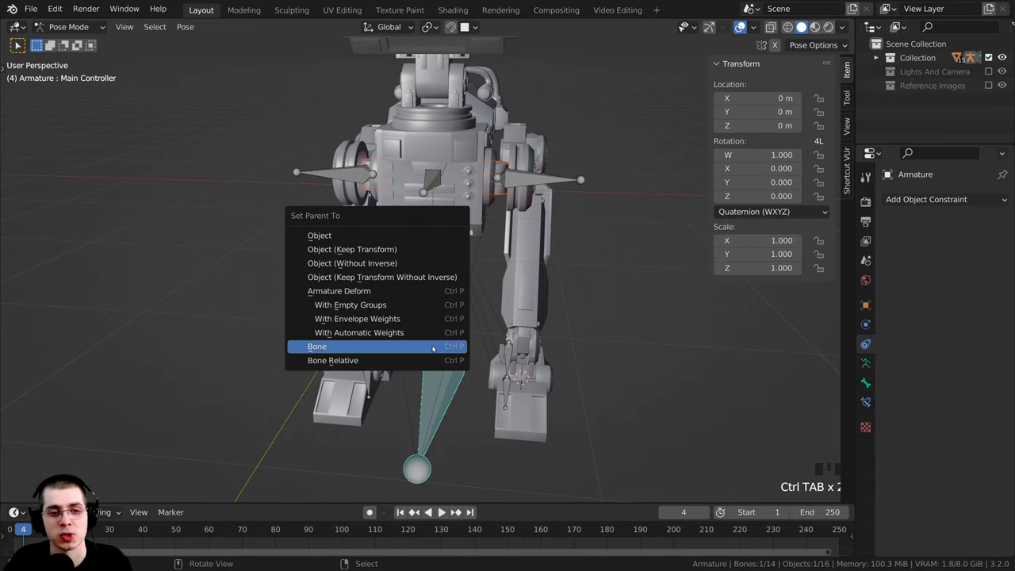
pyautogui.click(385, 347)
# Step: Test the parenting by rotating and moving the Main Controller bone, ending at about X 3.02 m, Y -0.71 m, Z -0.75 m
pyautogui.scroll(-4, 477, 379)
pyautogui.press('r')
pyautogui.press('r')
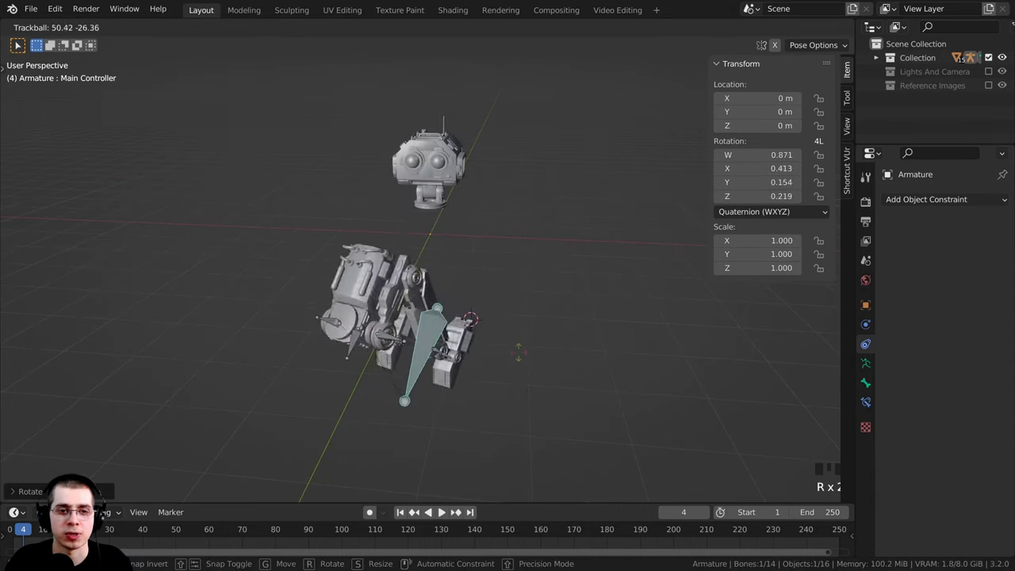
pyautogui.click(518, 327)
pyautogui.press('g')
pyautogui.click(686, 328)
pyautogui.press('r')
pyautogui.click(691, 277)
pyautogui.press('g')
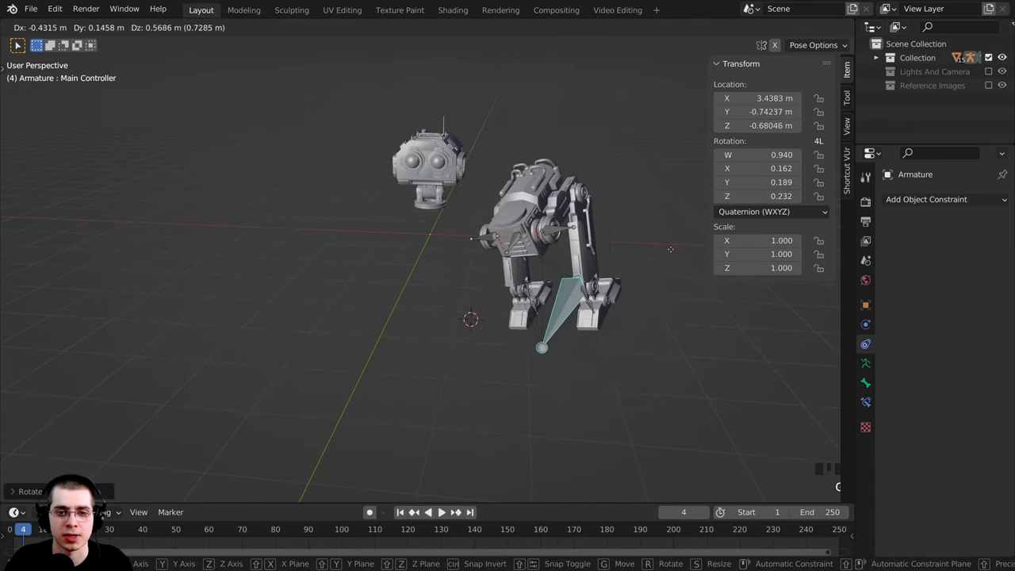
pyautogui.click(669, 268)
# Step: Clear the Main Controller bone's rotation and location
pyautogui.hotkey('alt', 'r')
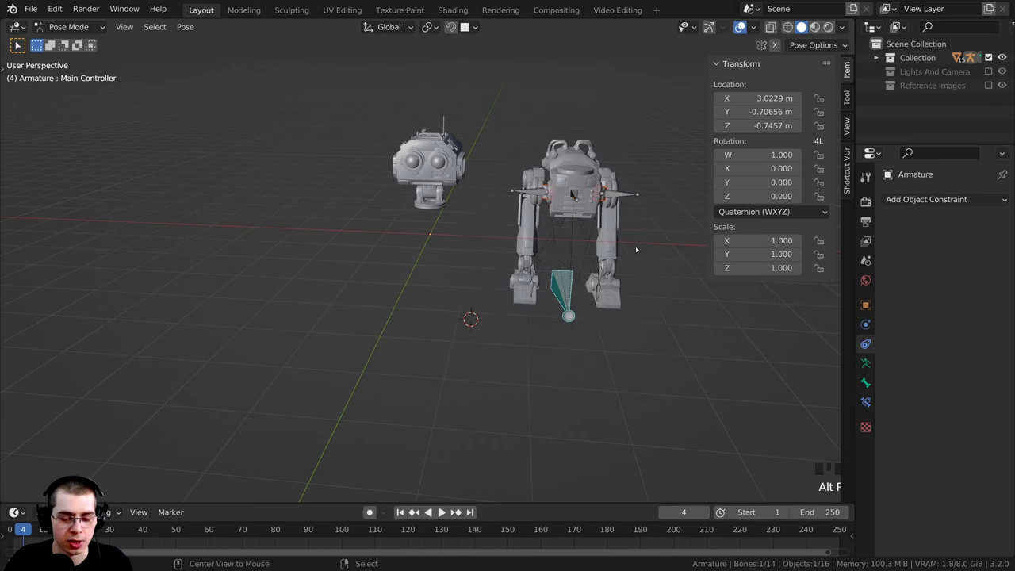
pyautogui.moveTo(631, 251); pyautogui.dragTo(572, 298, button='middle')
pyautogui.keyDown('shift'); pyautogui.moveTo(572, 297); pyautogui.dragTo(578, 306, button='middle'); pyautogui.keyUp('shift')
pyautogui.scroll(3, 578, 306)
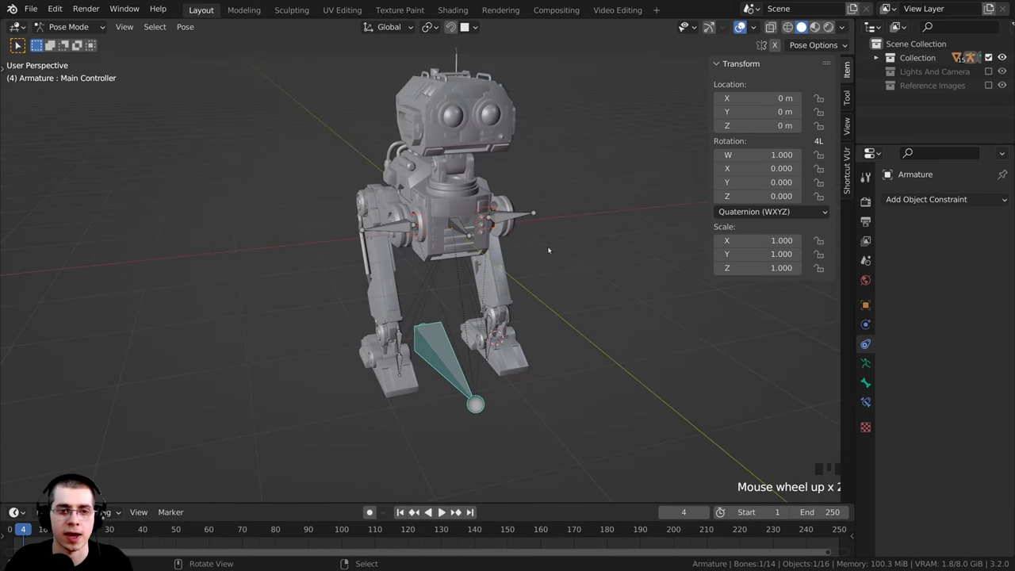
# Step: Check which meshes follow the Main Controller bone with two cancelled trial moves, looking at the hip joints and head
pyautogui.press('g')
pyautogui.rightClick(473, 335)
pyautogui.press('g')
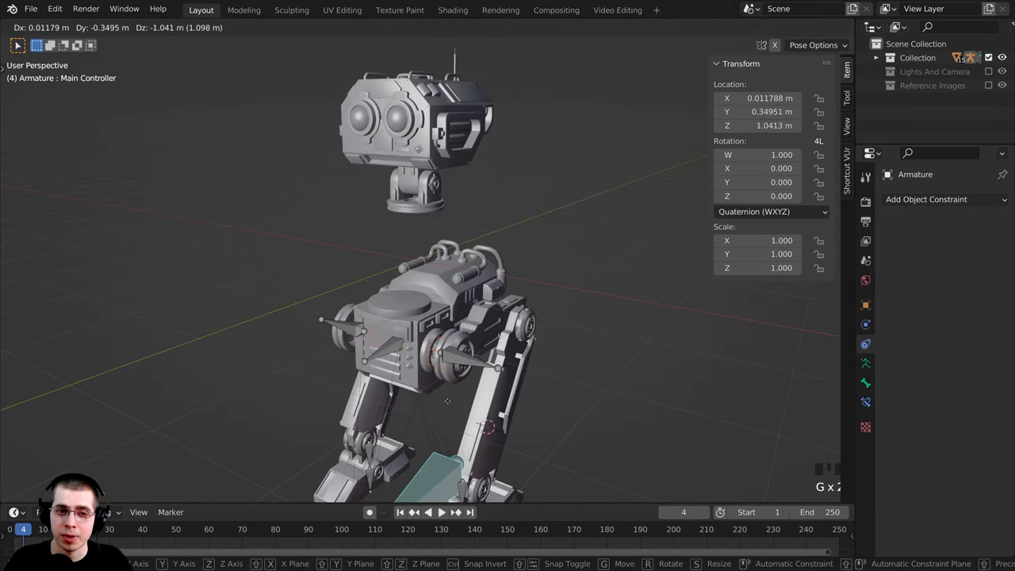
pyautogui.rightClick(445, 323)
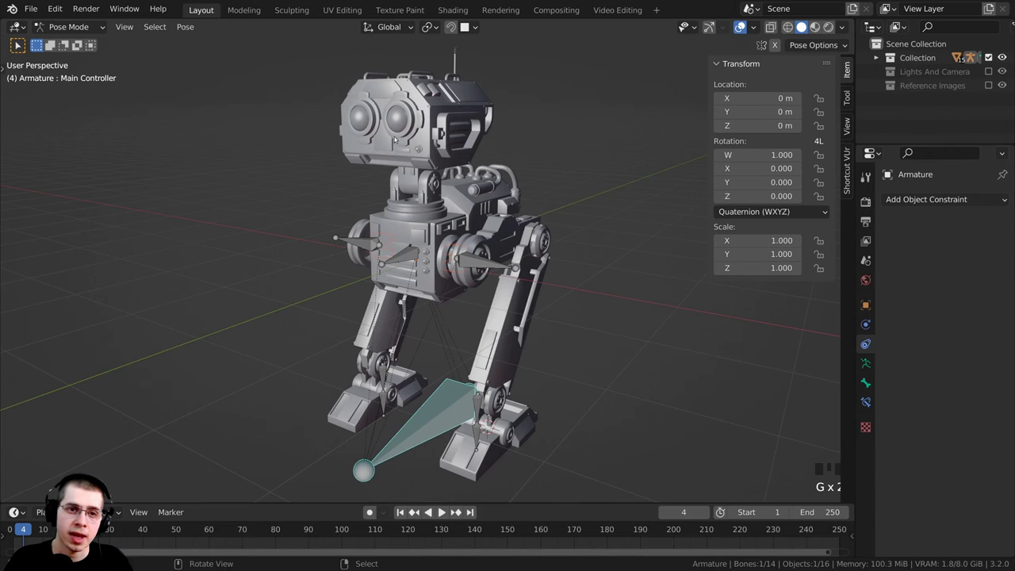
pyautogui.keyDown('shift'); pyautogui.moveTo(395, 140); pyautogui.dragTo(472, 262, button='middle'); pyautogui.keyUp('shift')
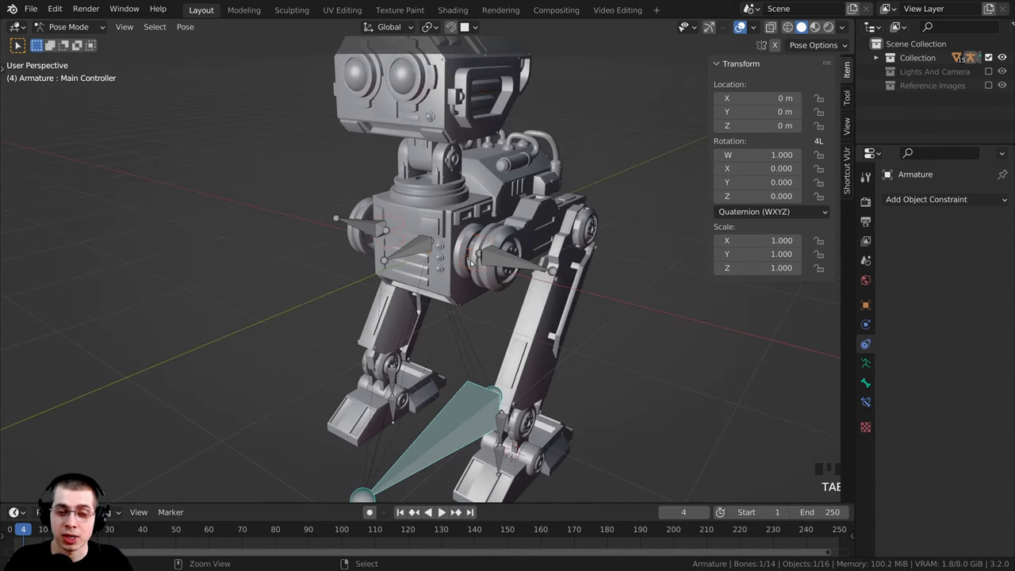
# Step: Leave posing for Object Mode and select the neck mesh beneath the robot's head
pyautogui.hotkey('ctrl', 'Tab')
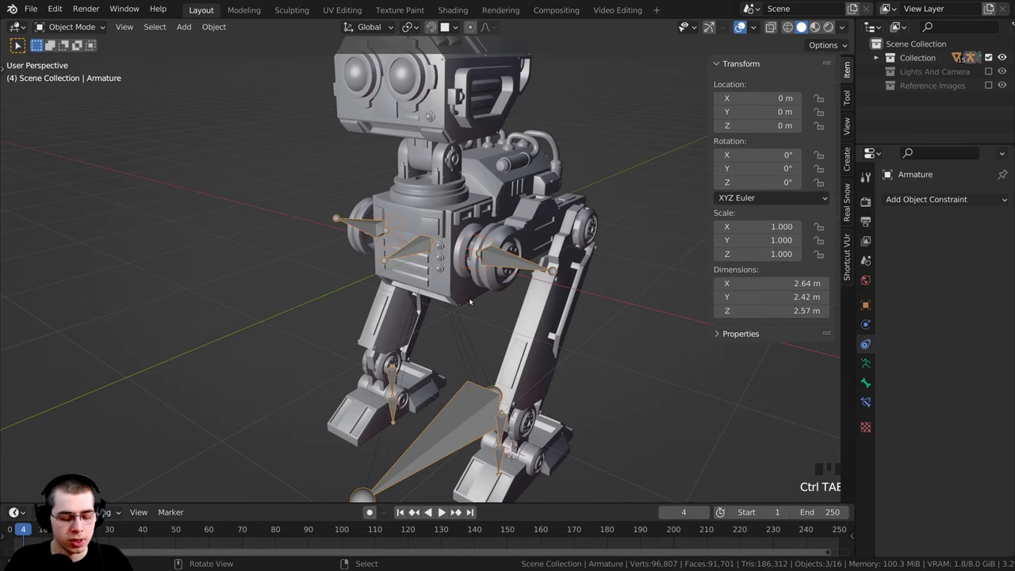
pyautogui.moveTo(467, 297); pyautogui.dragTo(432, 306, button='middle')
pyautogui.click(471, 309)
pyautogui.scroll(1, 467, 323)
pyautogui.scroll(1, 404, 238)
pyautogui.moveTo(397, 226); pyautogui.dragTo(390, 307, button='middle')
pyautogui.scroll(4, 397, 283)
pyautogui.click(390, 306)
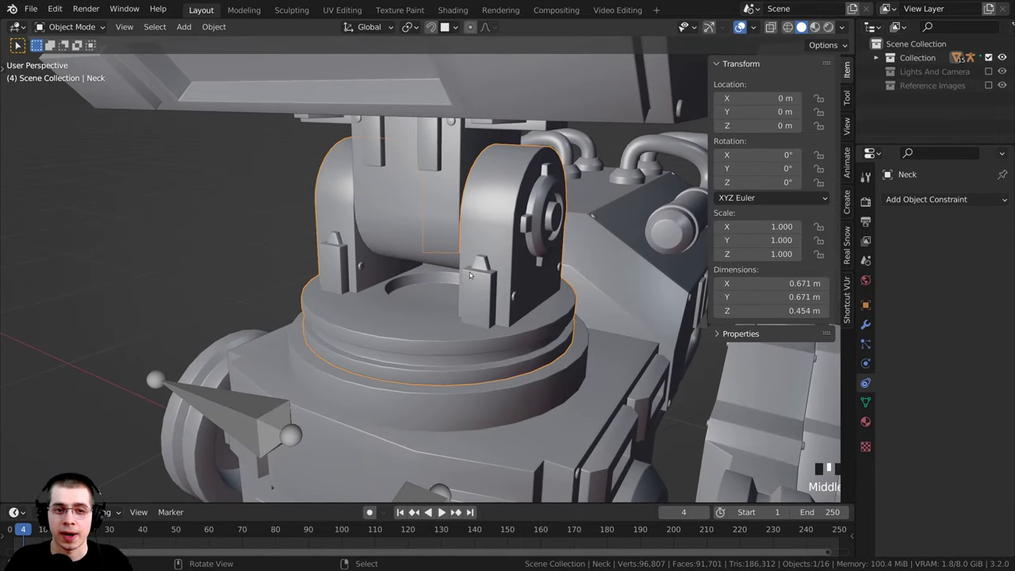
# Step: Snap the 3D cursor to the centre of the upper outer edge loop on the neck's round base
pyautogui.press('Tab')
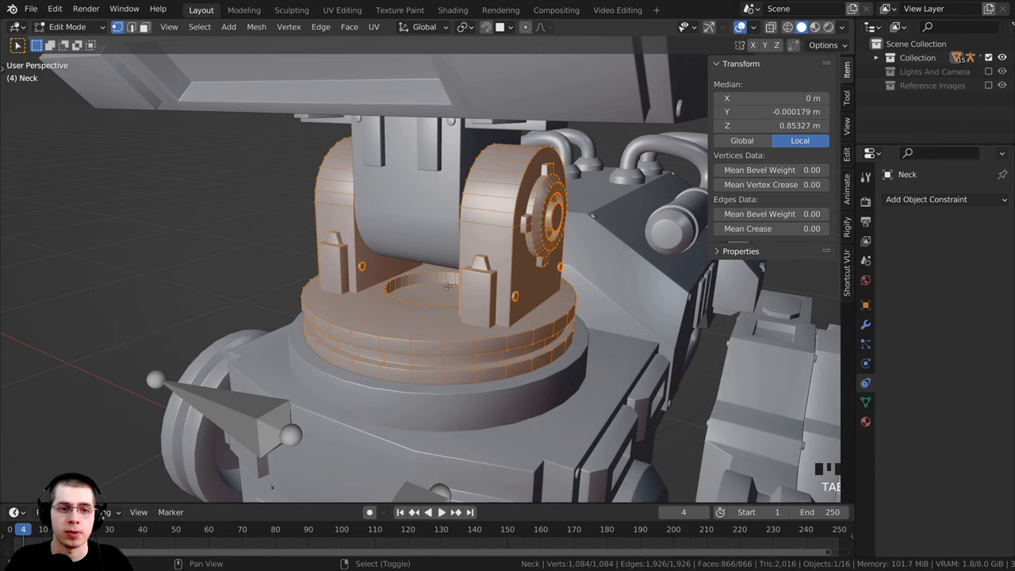
pyautogui.keyDown('shift'); pyautogui.moveTo(462, 295); pyautogui.dragTo(380, 322, button='middle'); pyautogui.keyUp('shift')
pyautogui.scroll(2, 380, 322)
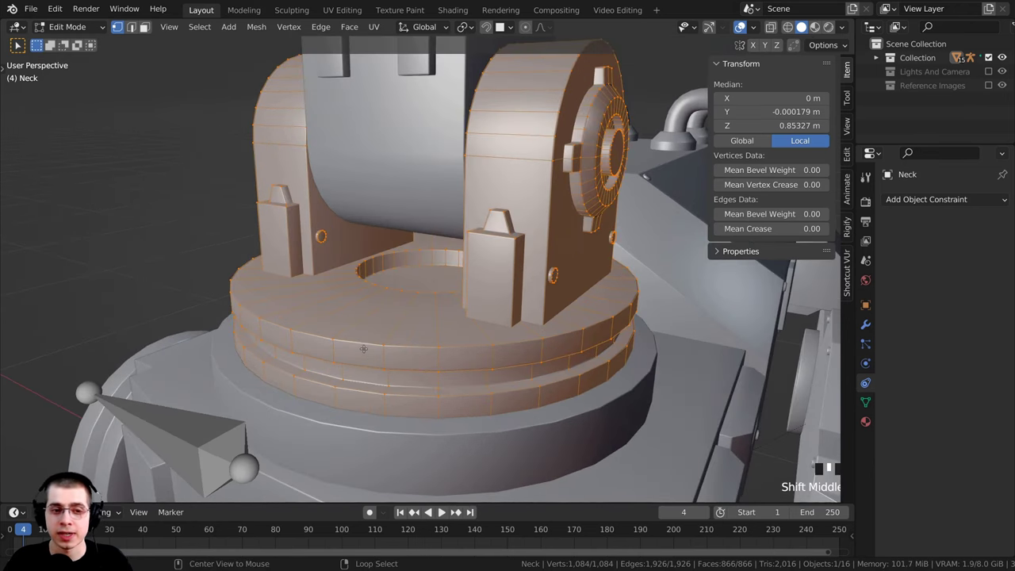
pyautogui.keyDown('alt'); pyautogui.rightClick(374, 345); pyautogui.keyUp('alt')
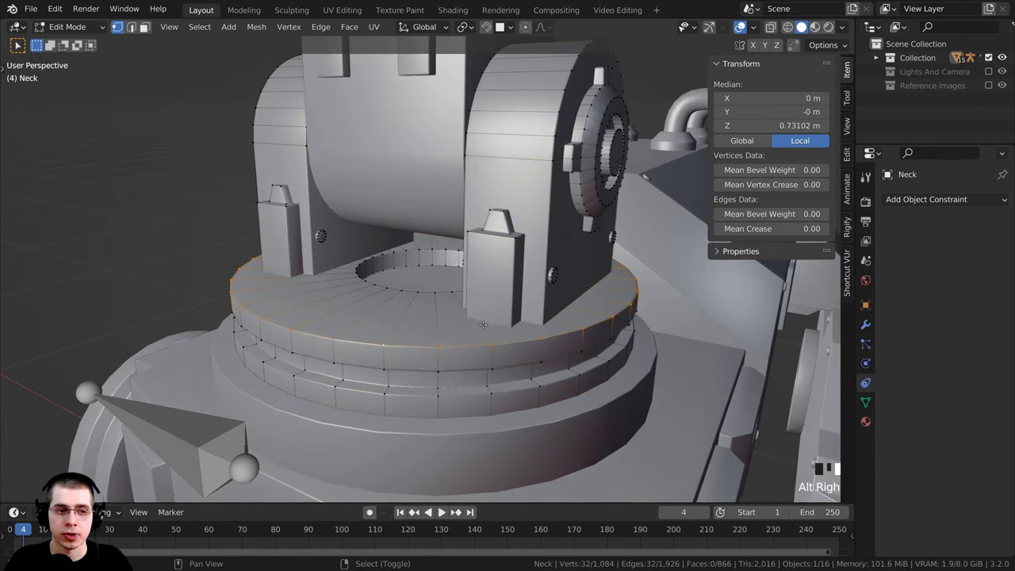
pyautogui.moveTo(373, 345); pyautogui.dragTo(468, 225, button='middle')
pyautogui.hotkey('shift', 's')
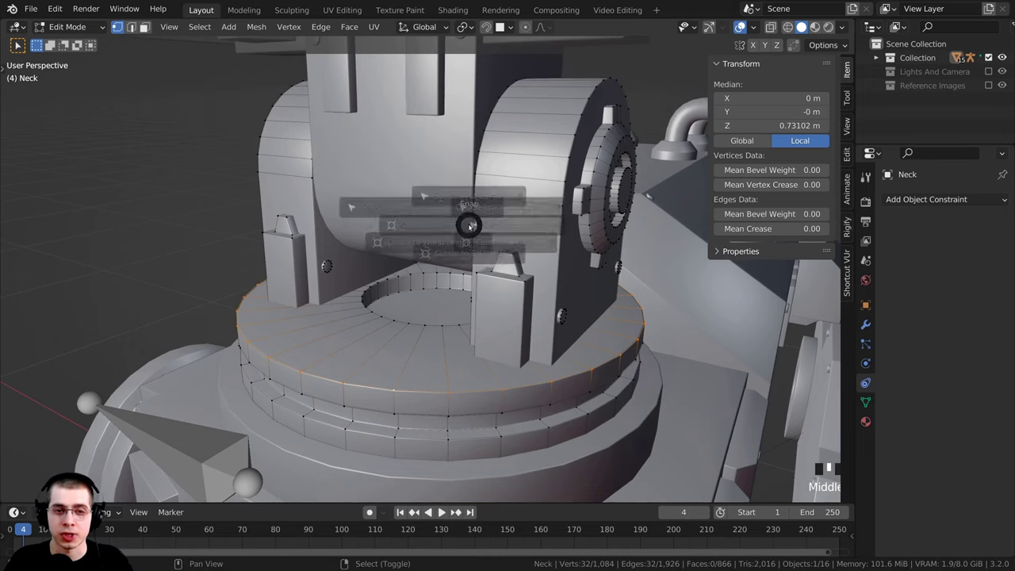
pyautogui.click(474, 313)
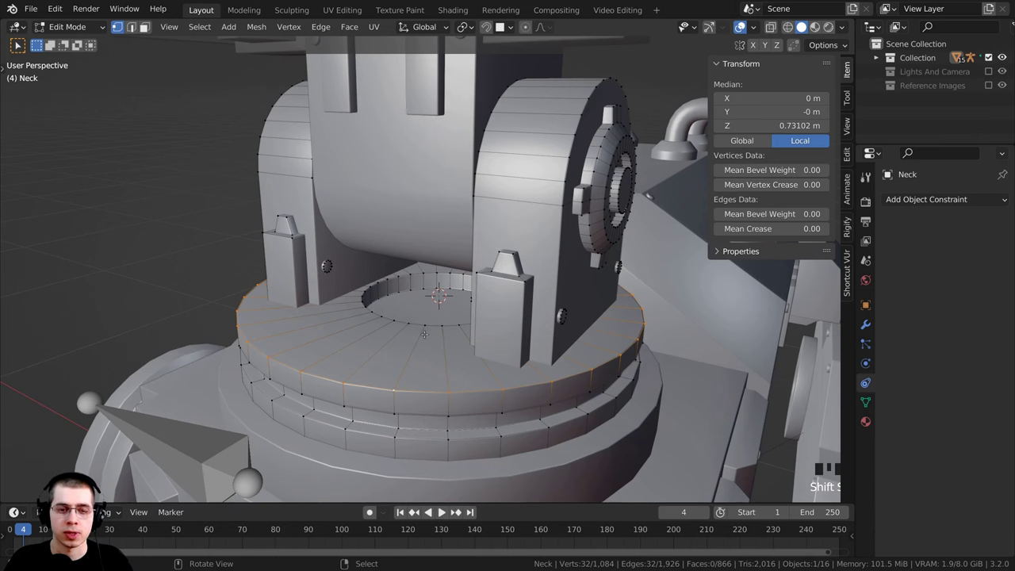
pyautogui.scroll(-3, 425, 334)
pyautogui.moveTo(456, 308)
pyautogui.mouseDown(button='middle')
pyautogui.moveTo(438, 321)
pyautogui.moveTo(436, 304)
pyautogui.mouseUp(button='middle')
pyautogui.press('Tab')
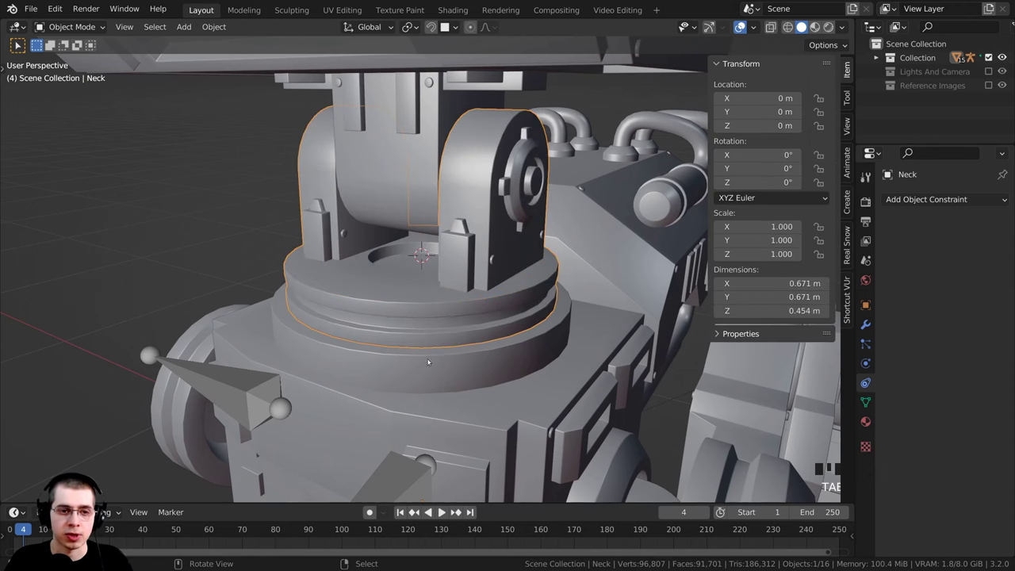
# Step: Add a new bone to the armature at the 3D cursor in the neck base
pyautogui.rightClick(158, 361)
pyautogui.moveTo(224, 351); pyautogui.dragTo(230, 359, button='middle')
pyautogui.press('Tab')
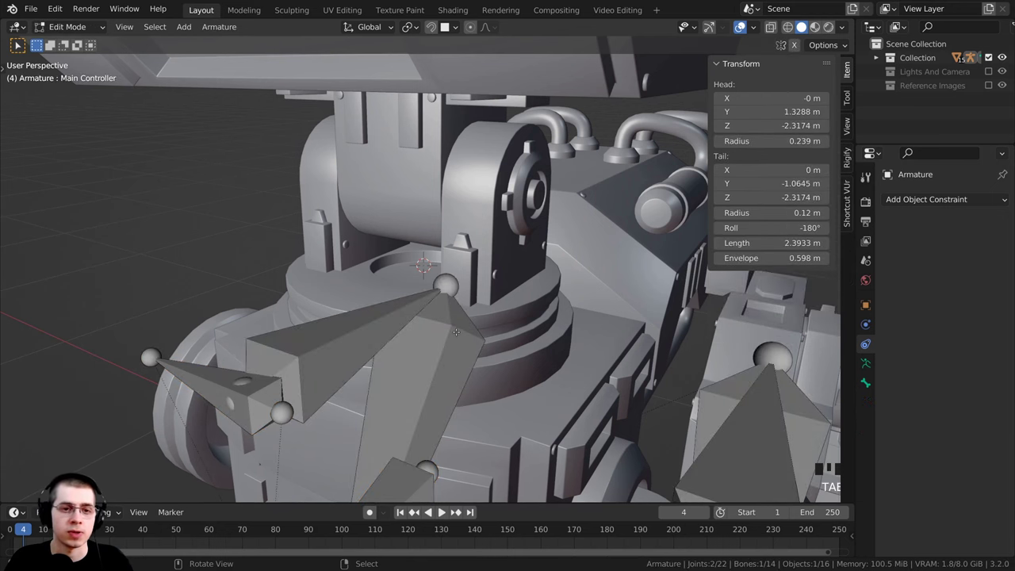
pyautogui.moveTo(456, 333); pyautogui.dragTo(520, 268, button='middle')
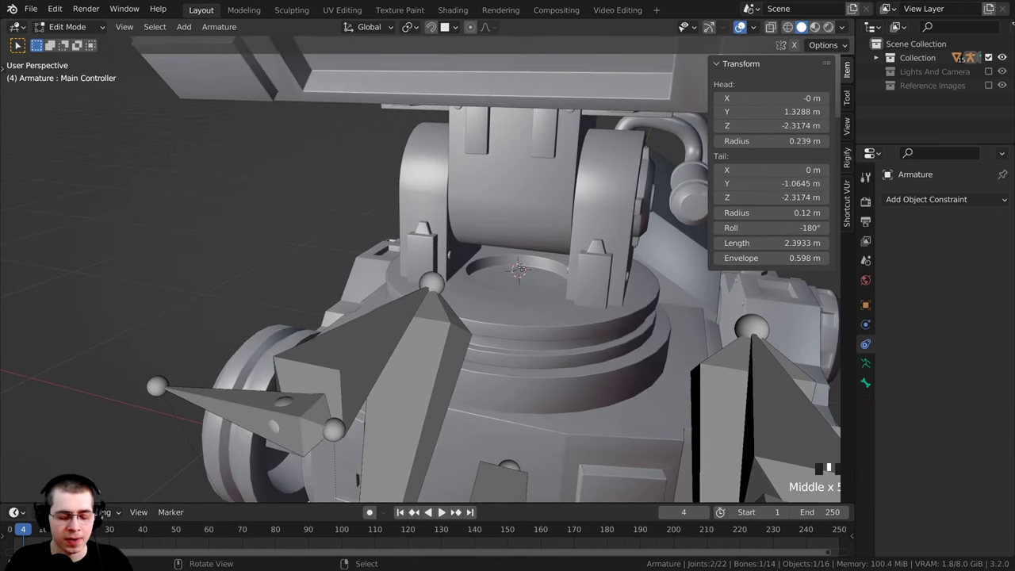
pyautogui.hotkey('shift', 'a')
pyautogui.scroll(-2, 498, 245)
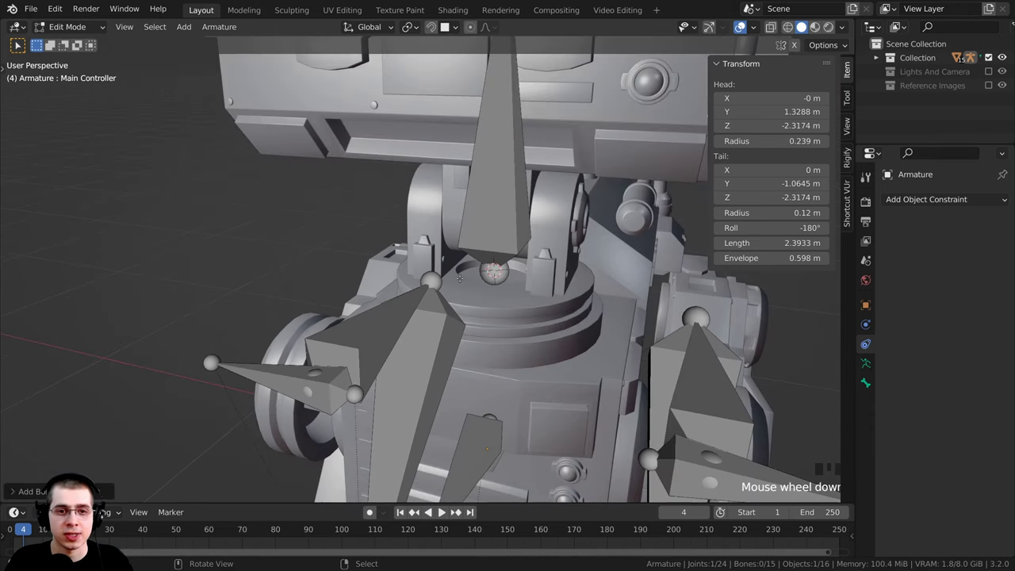
# Step: Snap the new bone's tip to the 3D cursor so the bone collapses onto its head
pyautogui.keyDown('shift'); pyautogui.moveTo(496, 244); pyautogui.dragTo(397, 179, button='middle'); pyautogui.keyUp('shift')
pyautogui.scroll(4, 394, 177)
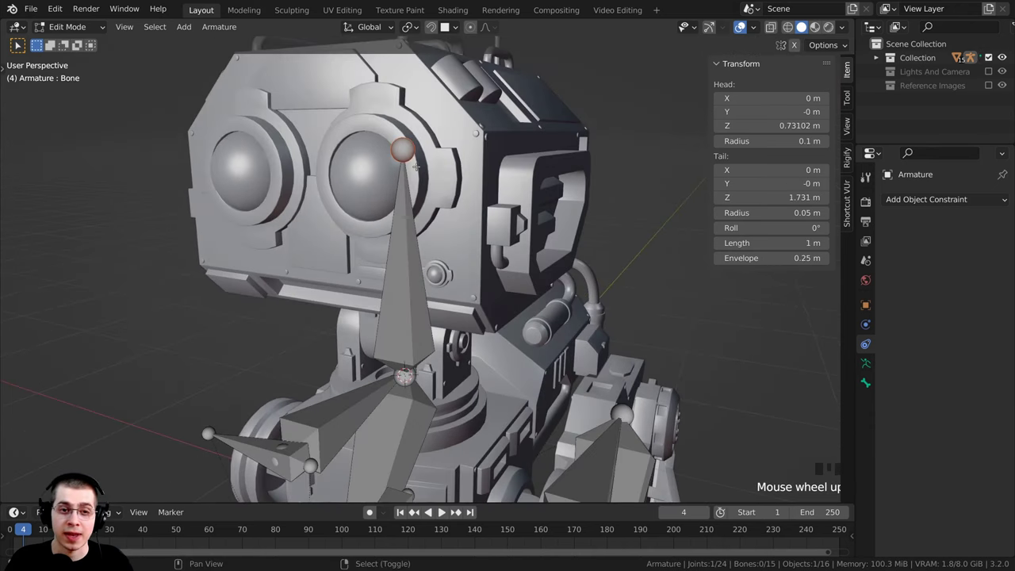
pyautogui.scroll(-2, 394, 177)
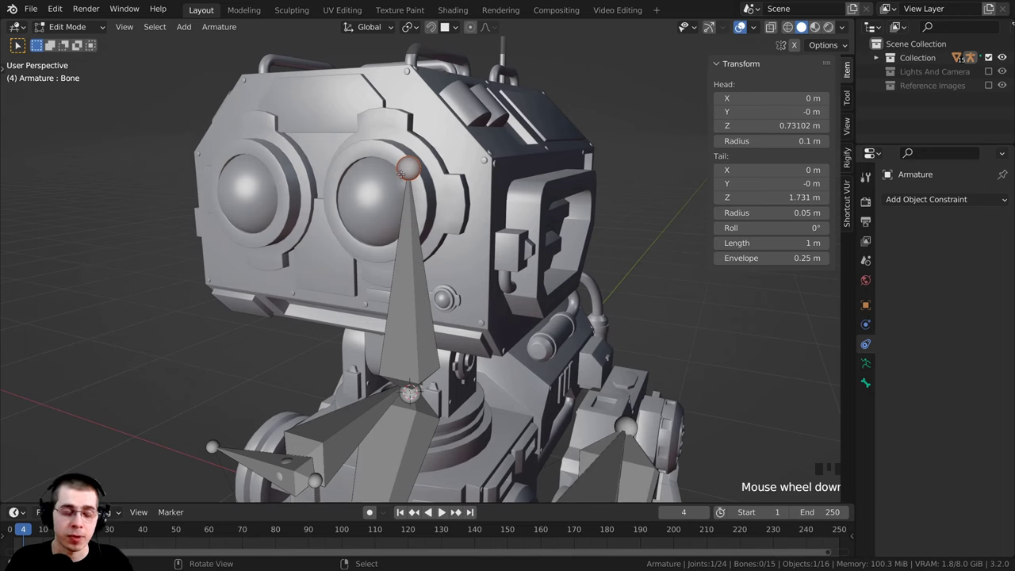
pyautogui.hotkey('shift', 's')
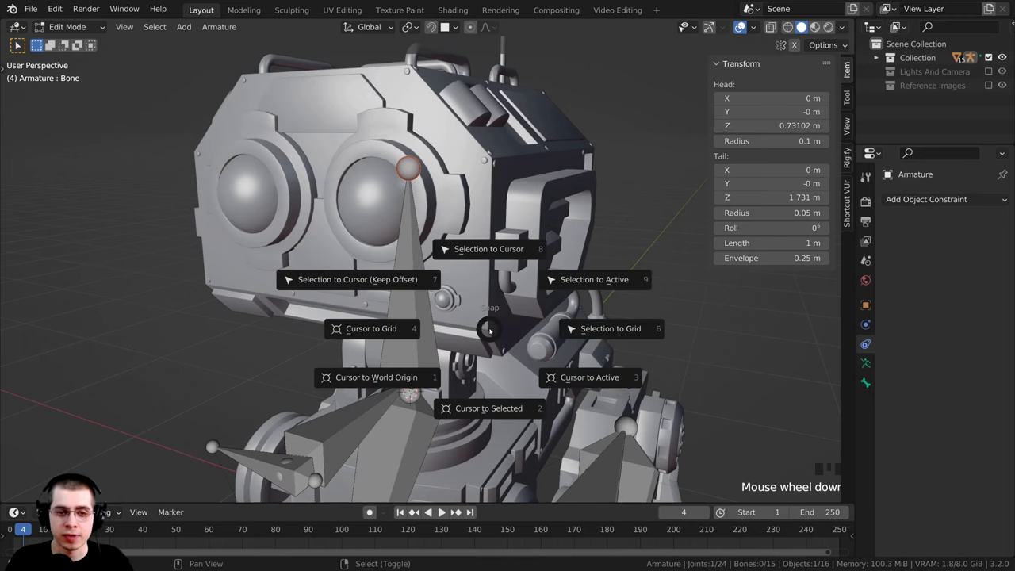
pyautogui.click(481, 252)
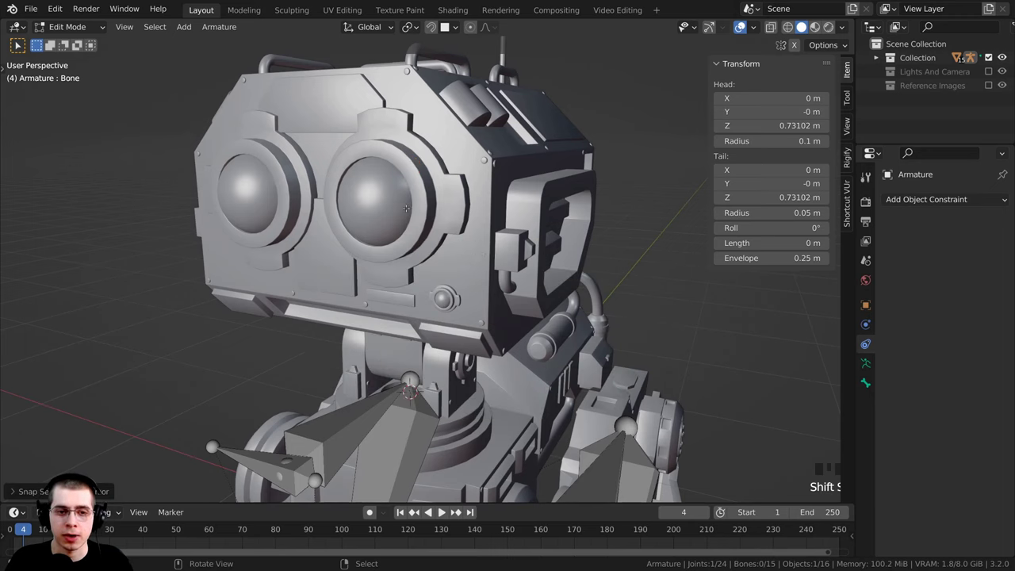
# Step: Extrude a bone from the collapsed tip forward along the global Y axis, about 0.69 m long
pyautogui.keyDown('shift'); pyautogui.moveTo(387, 135); pyautogui.dragTo(313, 16, button='middle'); pyautogui.keyUp('shift')
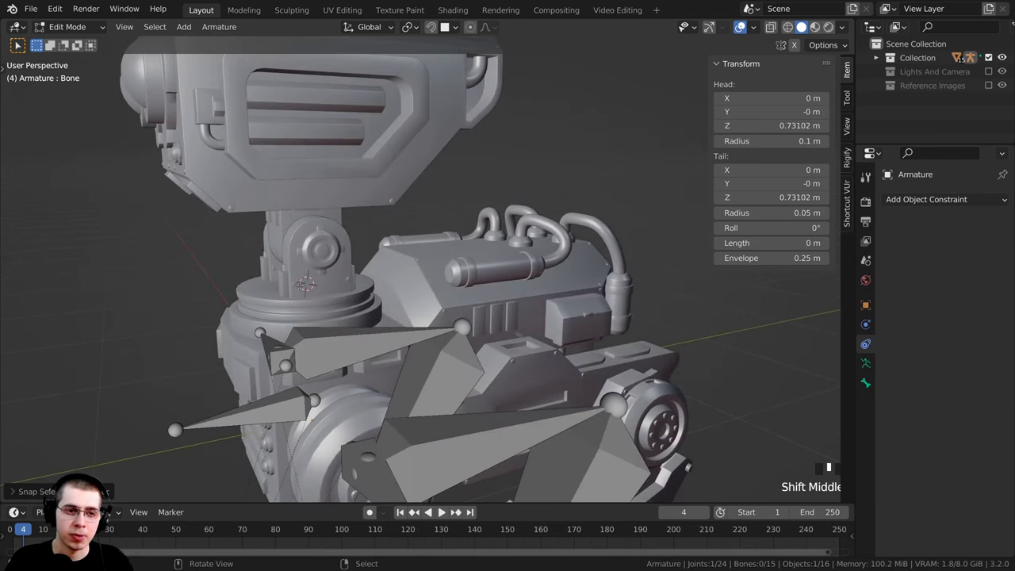
pyautogui.moveTo(301, 285); pyautogui.dragTo(431, 322, button='middle')
pyautogui.scroll(2, 432, 324)
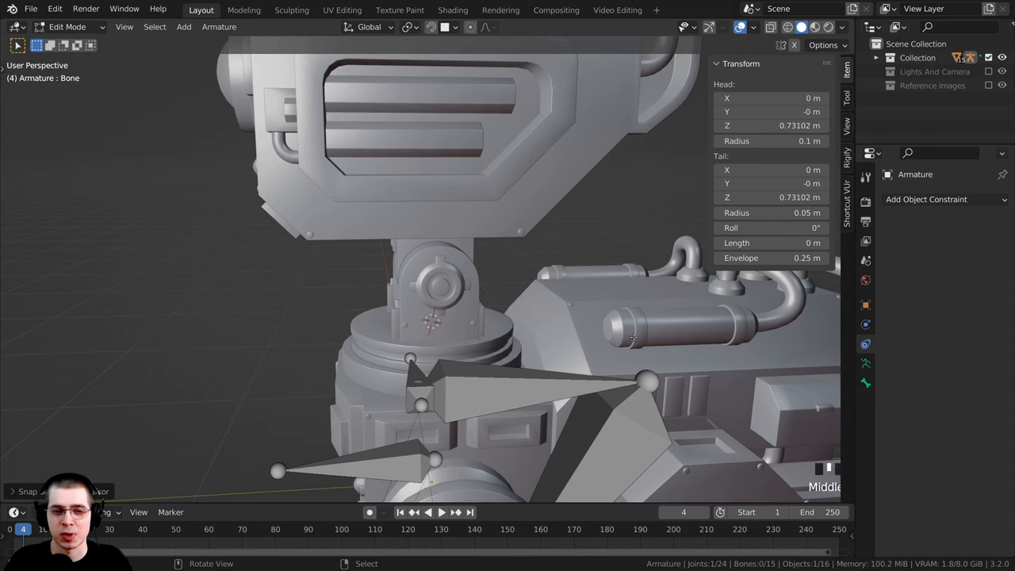
pyautogui.moveTo(421, 320); pyautogui.dragTo(463, 339, button='middle')
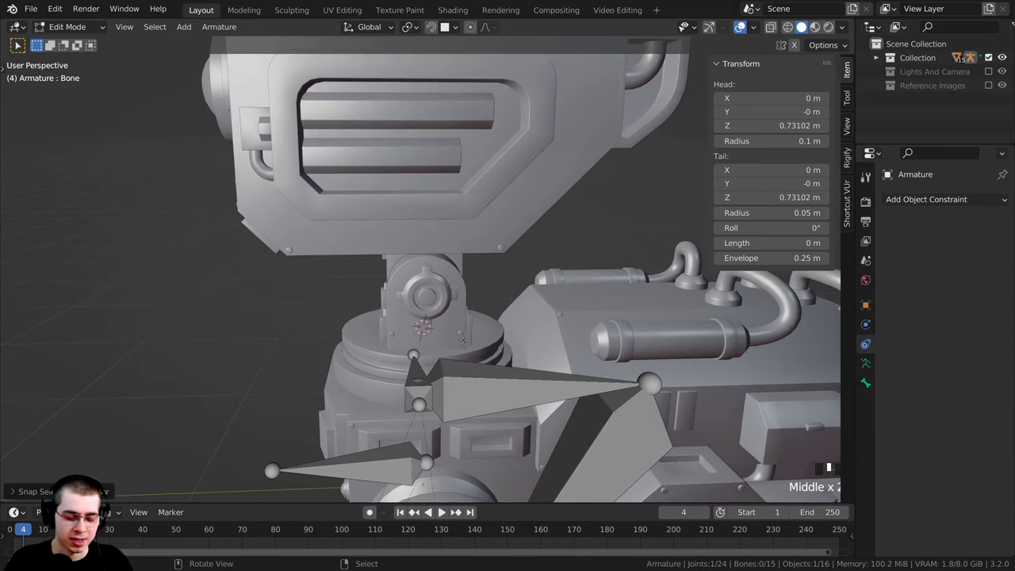
pyautogui.press('e')
pyautogui.press('x')
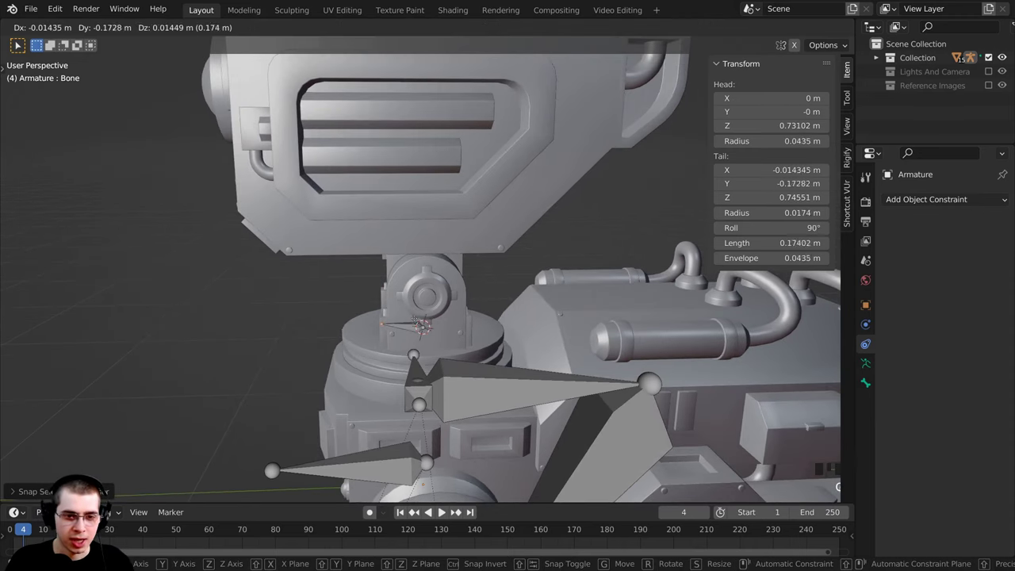
pyautogui.press('y')
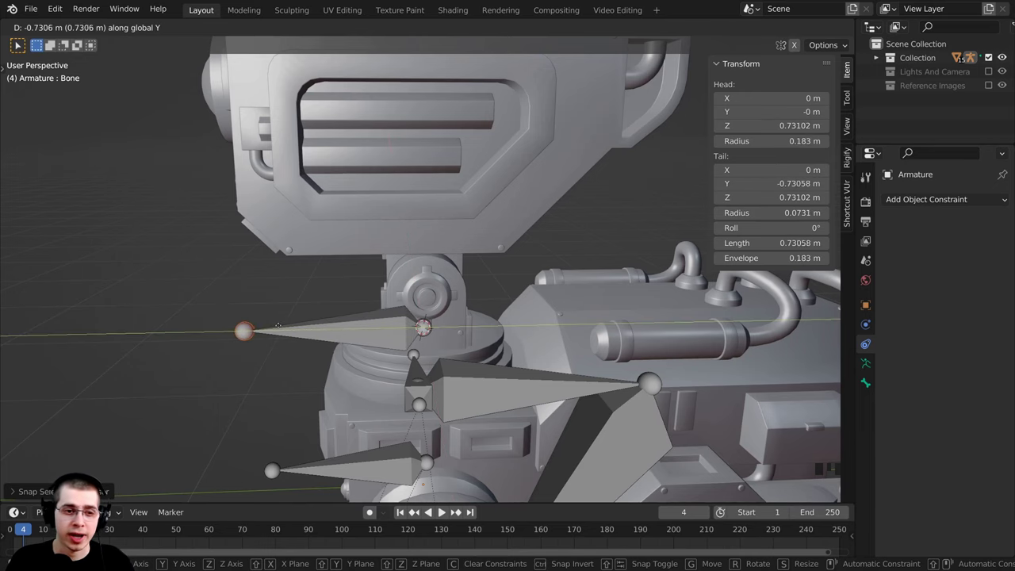
pyautogui.click(279, 326)
# Step: Rename the new forward-pointing bone at the neck base as Neck
pyautogui.keyDown('shift'); pyautogui.moveTo(278, 327); pyautogui.dragTo(299, 300, button='middle'); pyautogui.keyUp('shift')
pyautogui.scroll(-1, 444, 302)
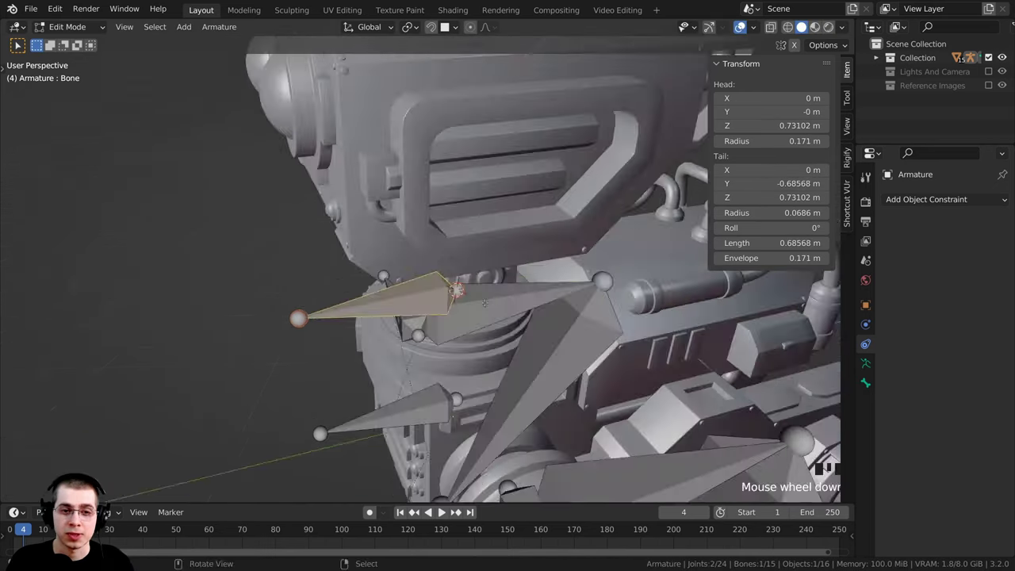
pyautogui.moveTo(444, 301); pyautogui.dragTo(455, 254, button='middle')
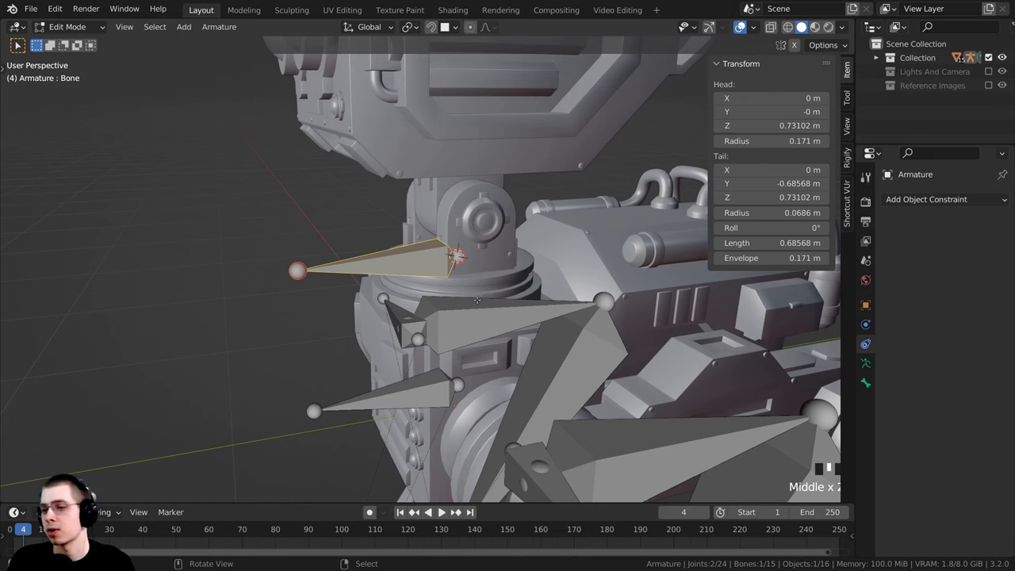
pyautogui.keyDown('shift'); pyautogui.moveTo(477, 299); pyautogui.dragTo(396, 281, button='middle'); pyautogui.keyUp('shift')
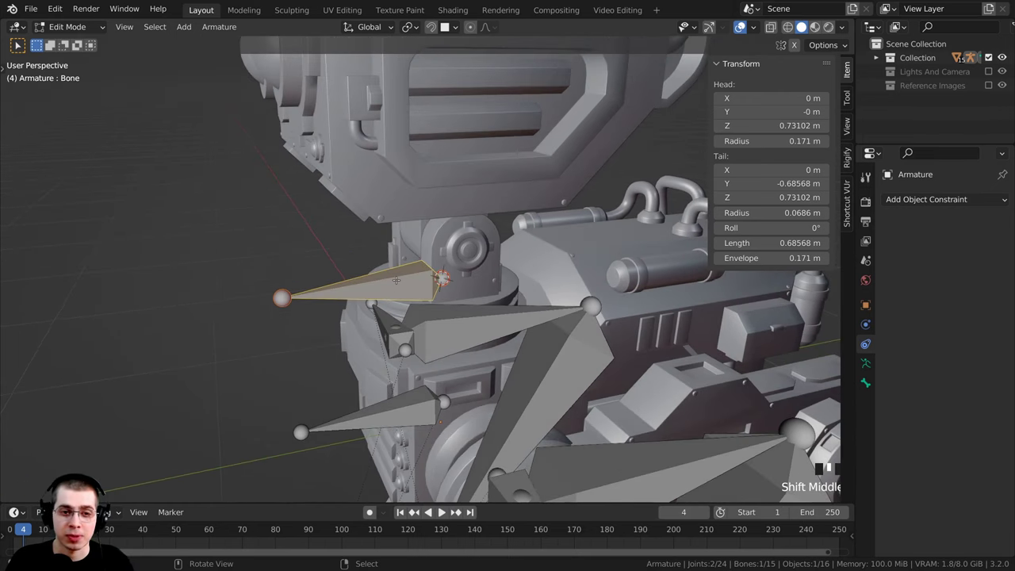
pyautogui.rightClick(396, 281)
pyautogui.press('F2')
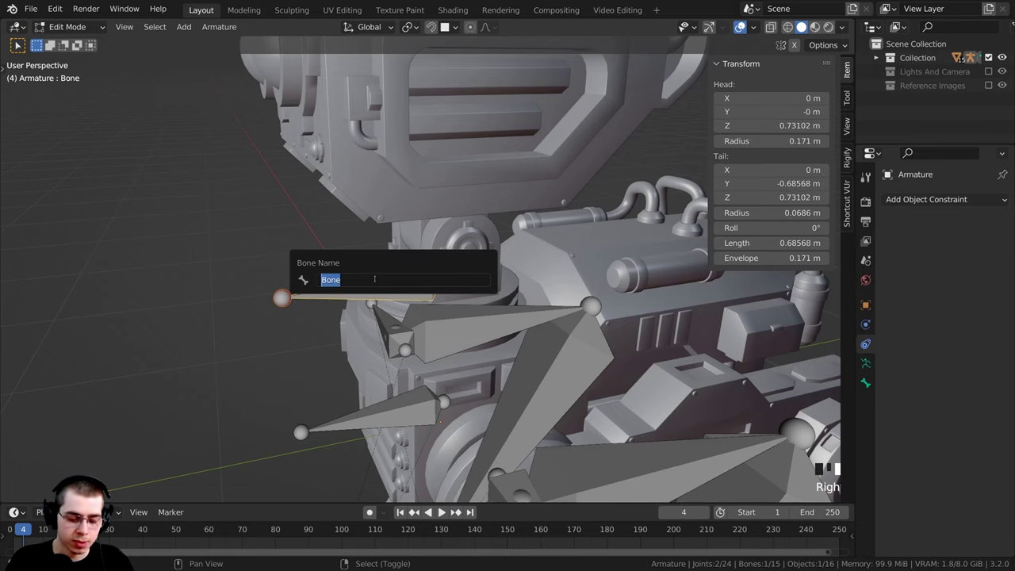
pyautogui.write('Neck')
pyautogui.press('Return')
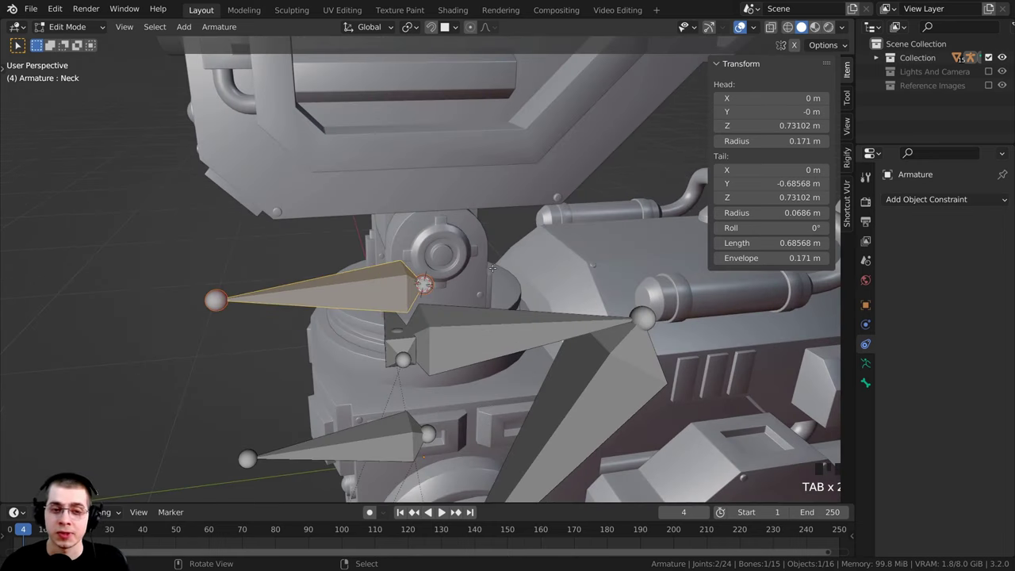
# Step: Switch the armature to Pose Mode and try rotating the Neck bone freely and about global Z, cancelling each trial
pyautogui.hotkey('ctrl', 'Tab')
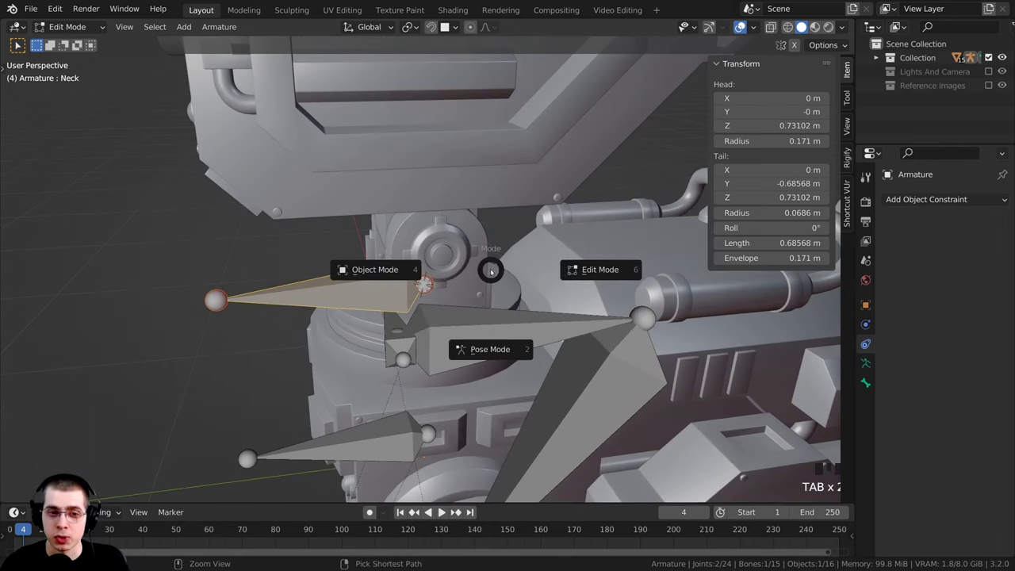
pyautogui.click(493, 357)
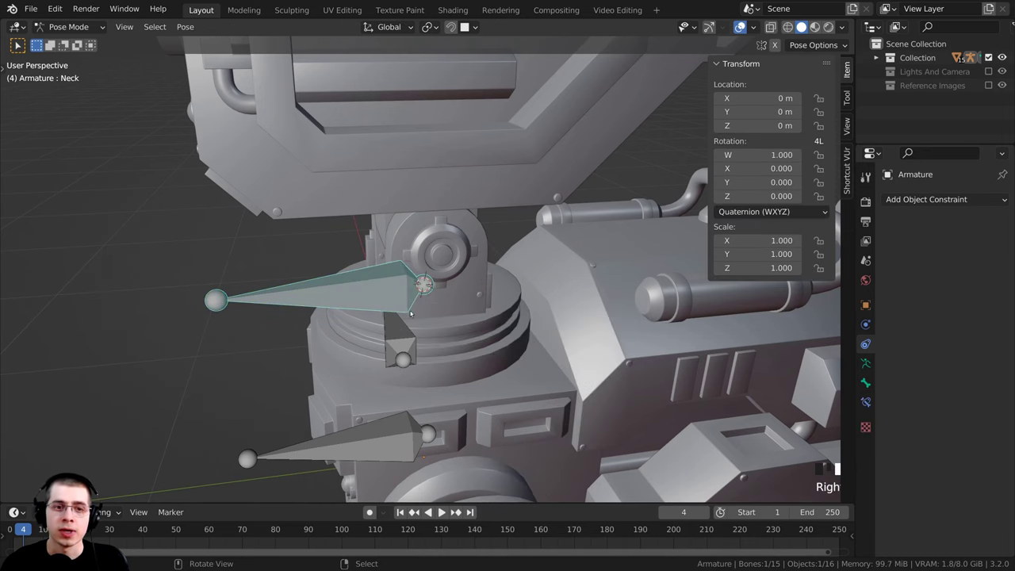
pyautogui.press('r')
pyautogui.rightClick(523, 337)
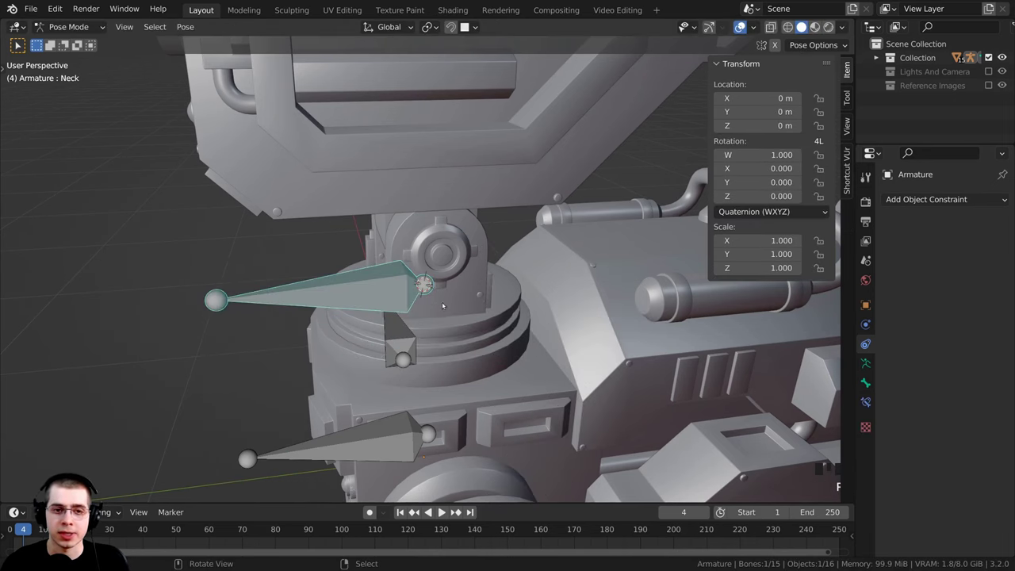
pyautogui.moveTo(443, 306); pyautogui.dragTo(511, 317, button='middle')
pyautogui.moveTo(511, 317)
pyautogui.keyDown('shift'); pyautogui.mouseDown(button='middle')
pyautogui.moveTo(523, 314)
pyautogui.moveTo(506, 311)
pyautogui.mouseUp(button='middle'); pyautogui.keyUp('shift')
pyautogui.press('r')
pyautogui.rightClick(483, 289)
pyautogui.press('r')
pyautogui.press('z')
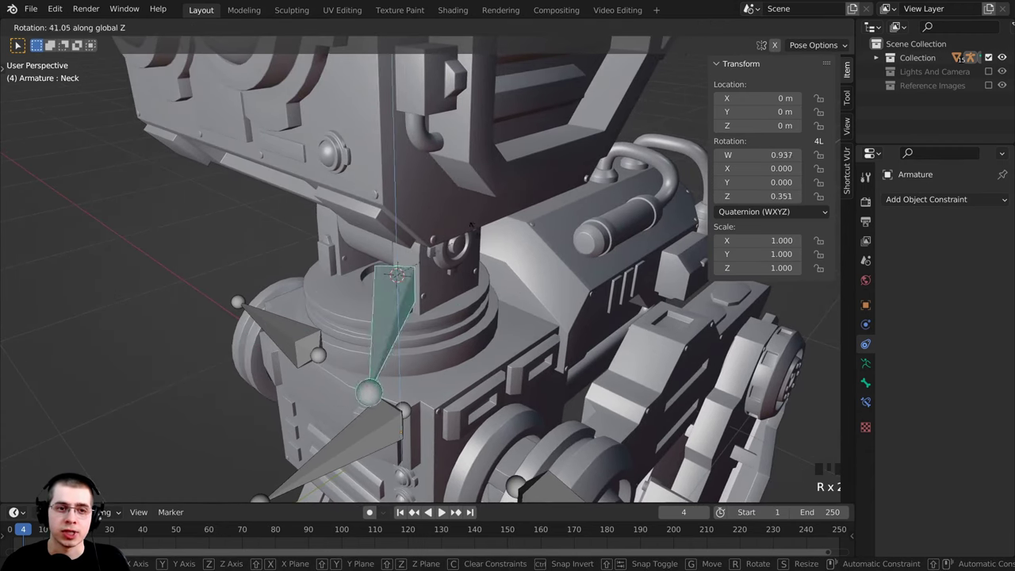
pyautogui.rightClick(485, 277)
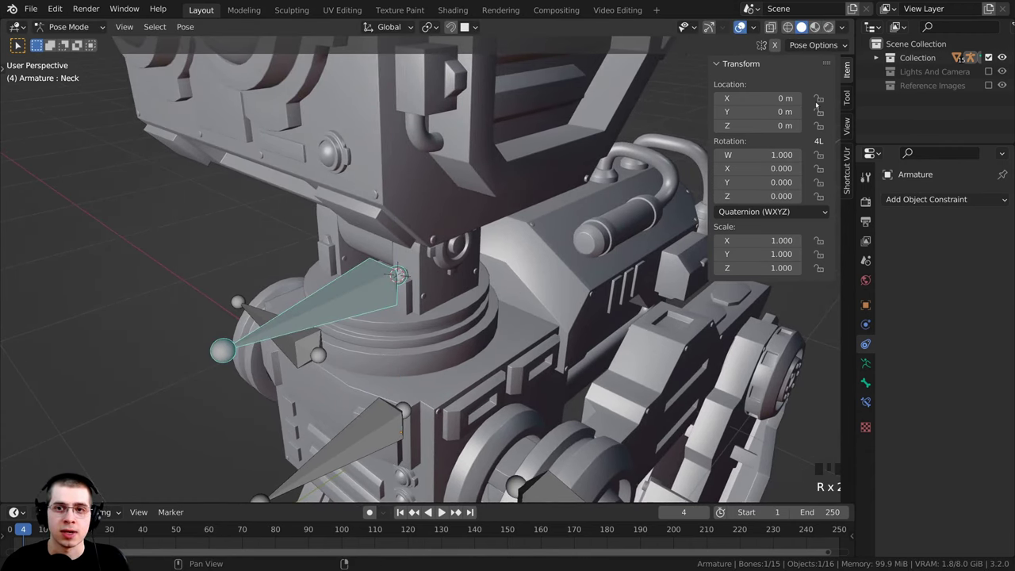
# Step: Lock the Neck bone's location and scale on all axes, plus its W, X and Y rotation, leaving Z rotation free
pyautogui.click(819, 98)
pyautogui.click(818, 112)
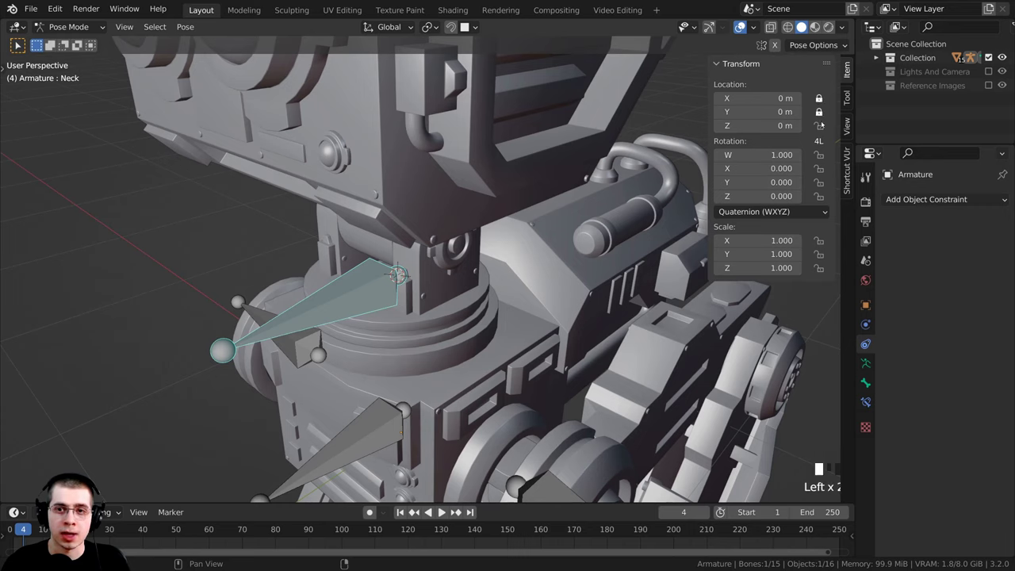
pyautogui.click(819, 125)
pyautogui.click(819, 241)
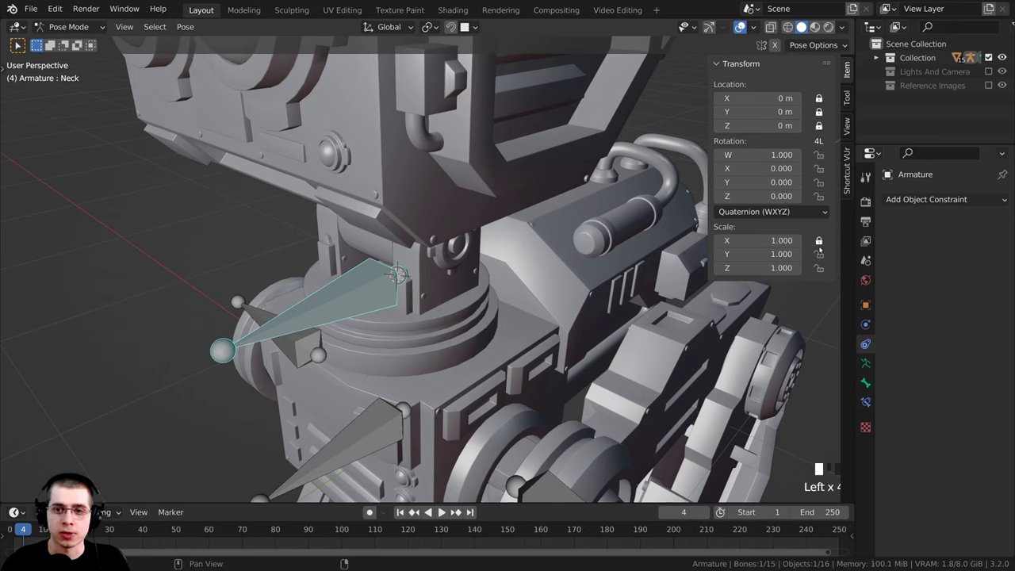
pyautogui.click(819, 254)
pyautogui.click(820, 268)
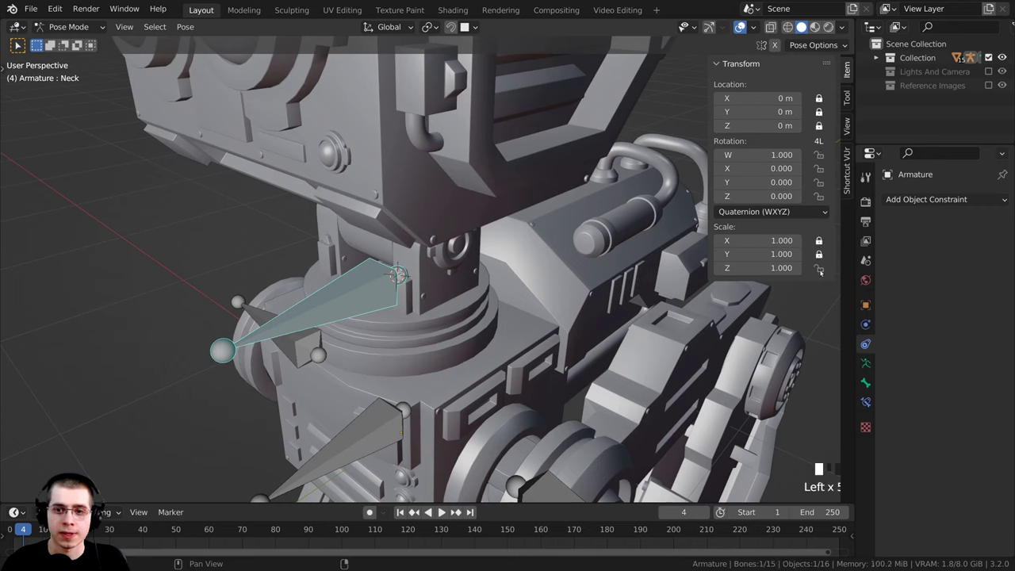
pyautogui.click(819, 155)
pyautogui.click(819, 168)
pyautogui.click(819, 183)
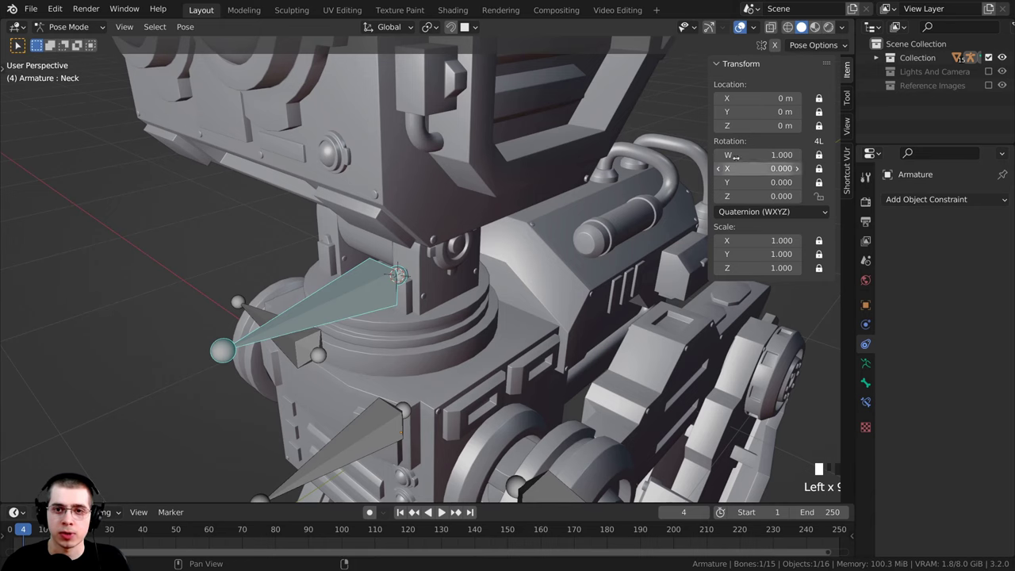
# Step: Try changing the Neck bone's Z rotation value and rotating and moving the bone in the viewport, cancelling each trial
pyautogui.click(551, 254)
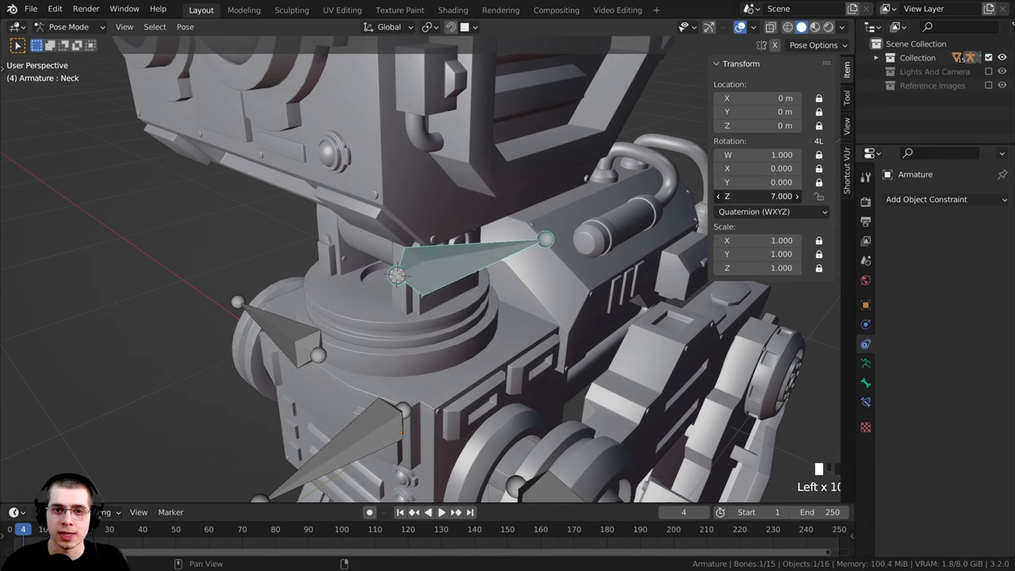
pyautogui.moveTo(551, 254); pyautogui.dragTo(498, 279, button='middle')
pyautogui.press('r')
pyautogui.rightClick(481, 350)
pyautogui.press('g')
pyautogui.press('g')
pyautogui.rightClick(512, 262)
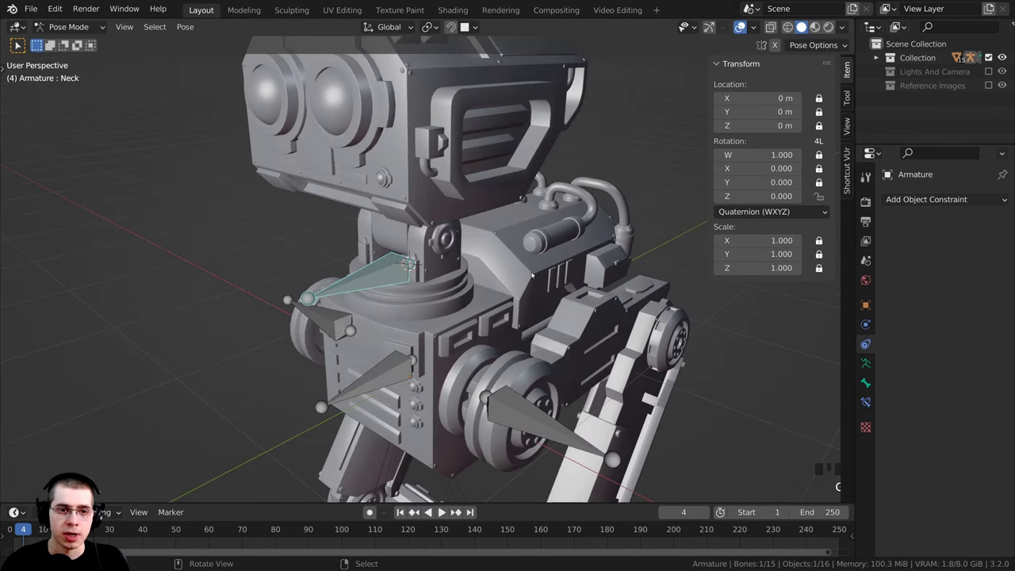
pyautogui.press('g')
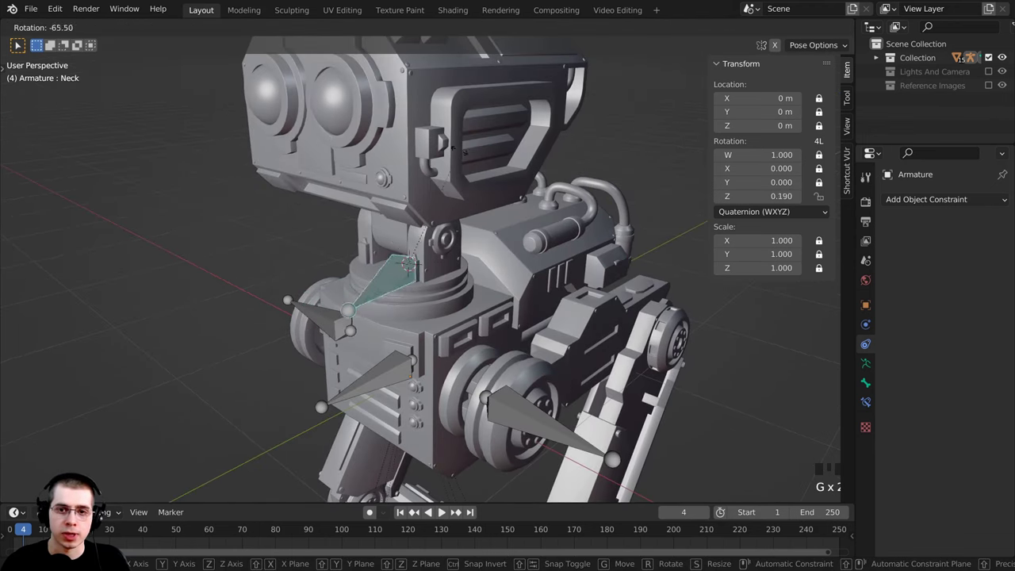
pyautogui.rightClick(473, 213)
pyautogui.moveTo(474, 214); pyautogui.dragTo(502, 250, button='middle')
pyautogui.press('r')
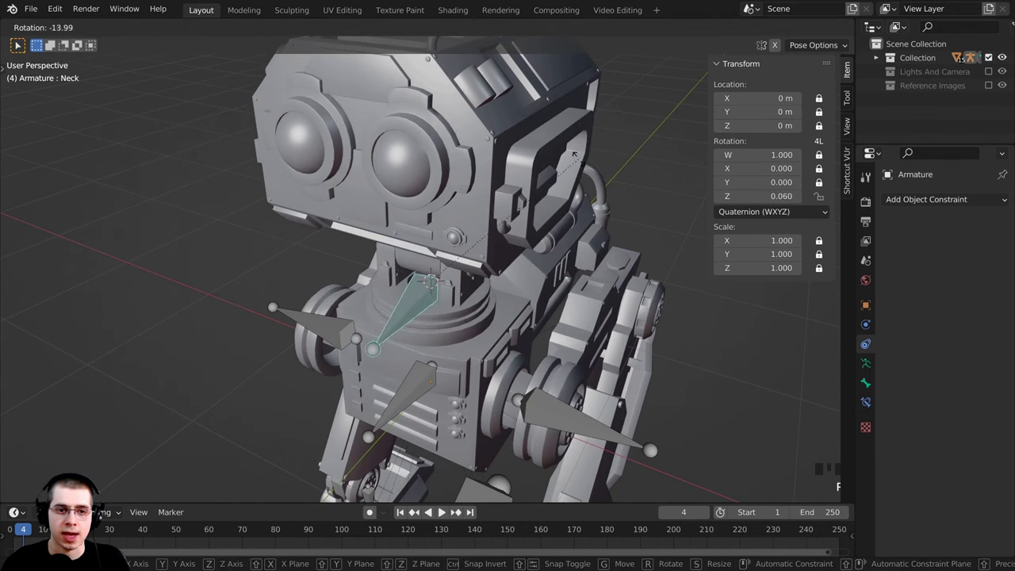
pyautogui.rightClick(567, 238)
pyautogui.moveTo(508, 232); pyautogui.dragTo(391, 238, button='middle')
pyautogui.scroll(2, 429, 184)
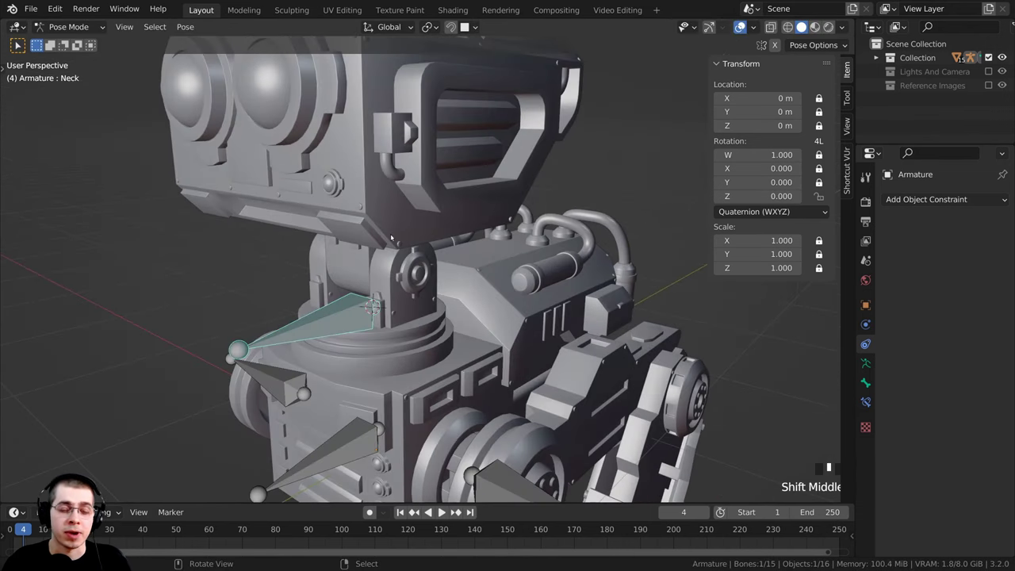
# Step: Parent the neck mesh to the armature's Neck bone using the Bone parenting option
pyautogui.hotkey('ctrl', 'Tab')
pyautogui.scroll(1, 430, 259)
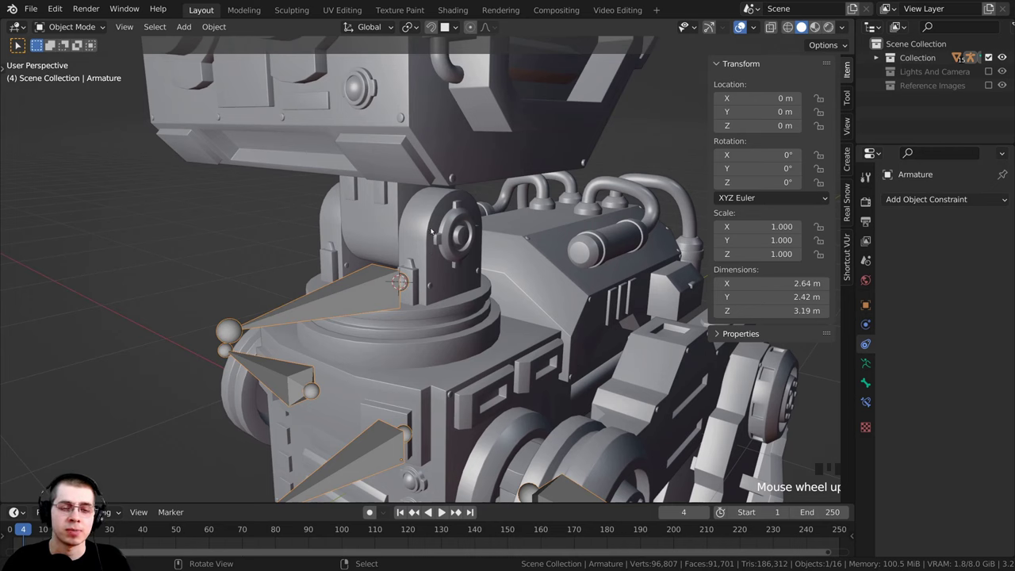
pyautogui.rightClick(432, 231)
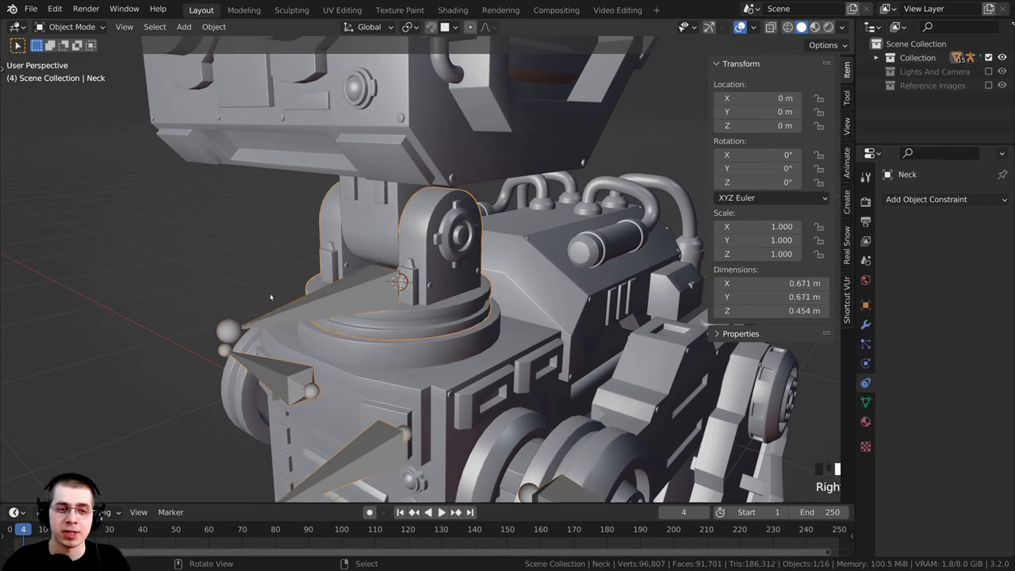
pyautogui.keyDown('shift'); pyautogui.rightClick(289, 318); pyautogui.keyUp('shift')
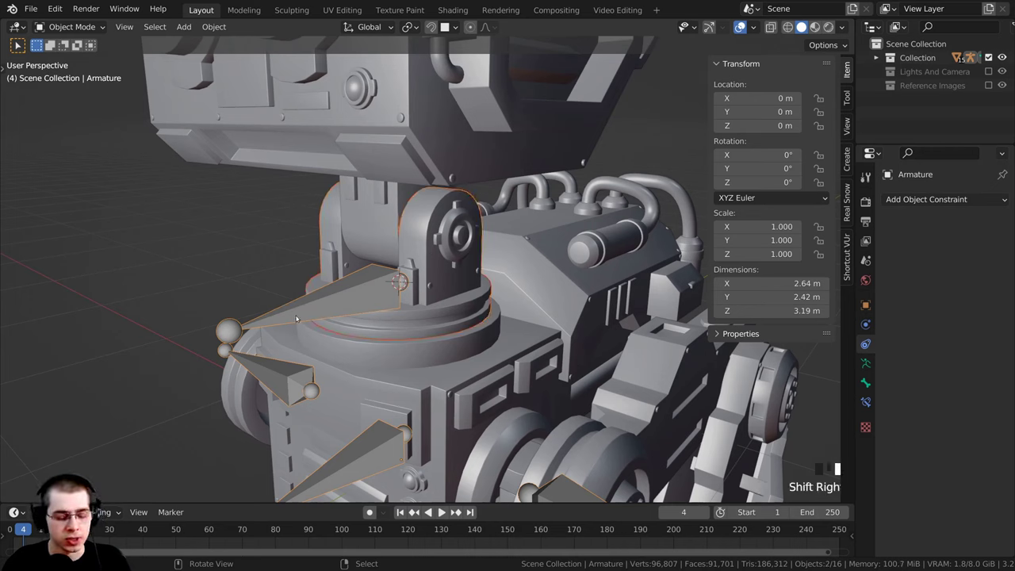
pyautogui.hotkey('ctrl', 'Tab')
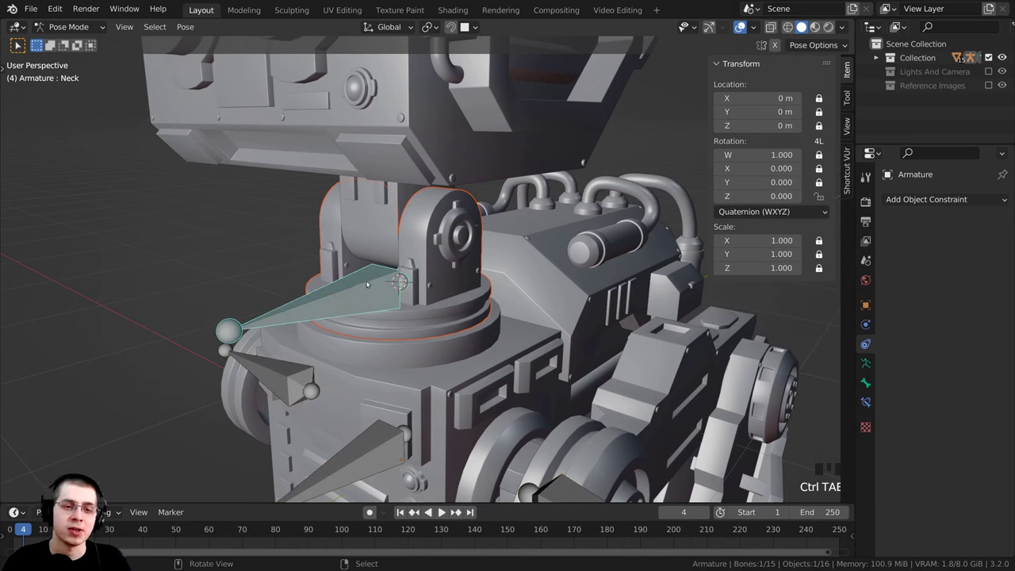
pyautogui.rightClick(318, 303)
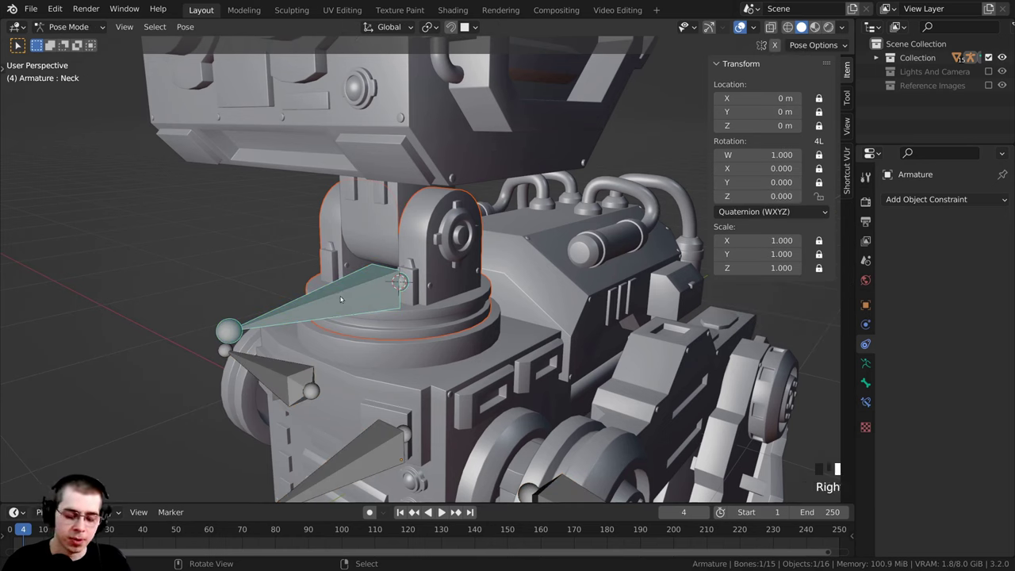
pyautogui.hotkey('ctrl', 'p')
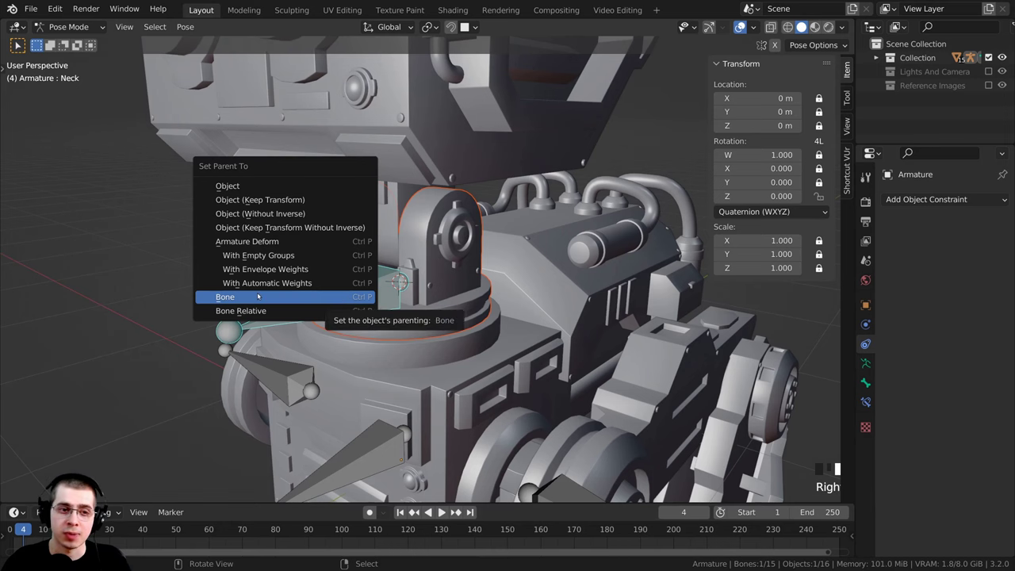
pyautogui.click(341, 297)
# Step: Test-rotate the Neck bone twice to check that the neck mesh follows, cancelling each rotation
pyautogui.moveTo(374, 284); pyautogui.dragTo(421, 347, button='middle')
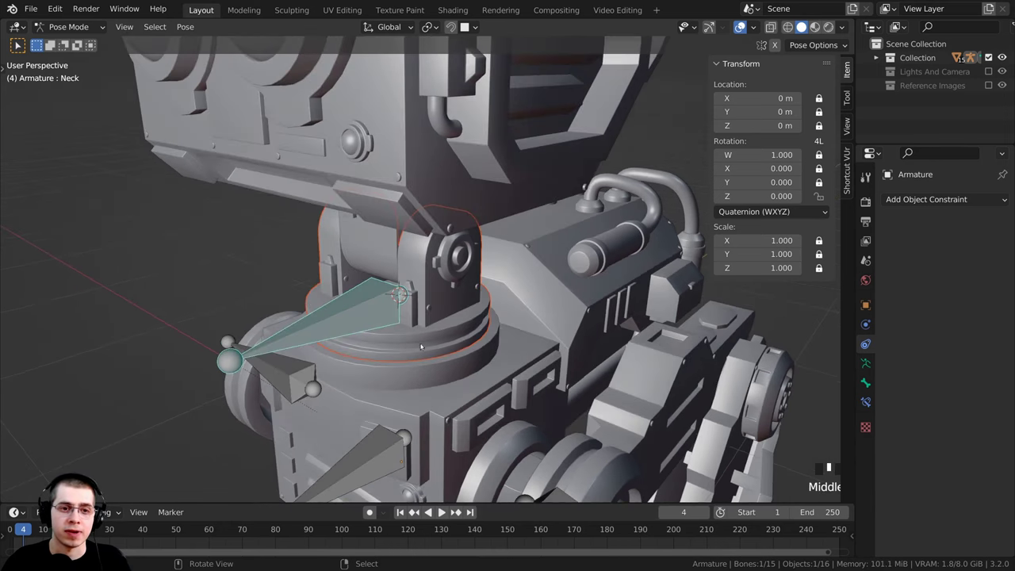
pyautogui.press('r')
pyautogui.rightClick(466, 292)
pyautogui.scroll(-2, 463, 295)
pyautogui.moveTo(462, 298); pyautogui.dragTo(425, 393, button='middle')
pyautogui.press('r')
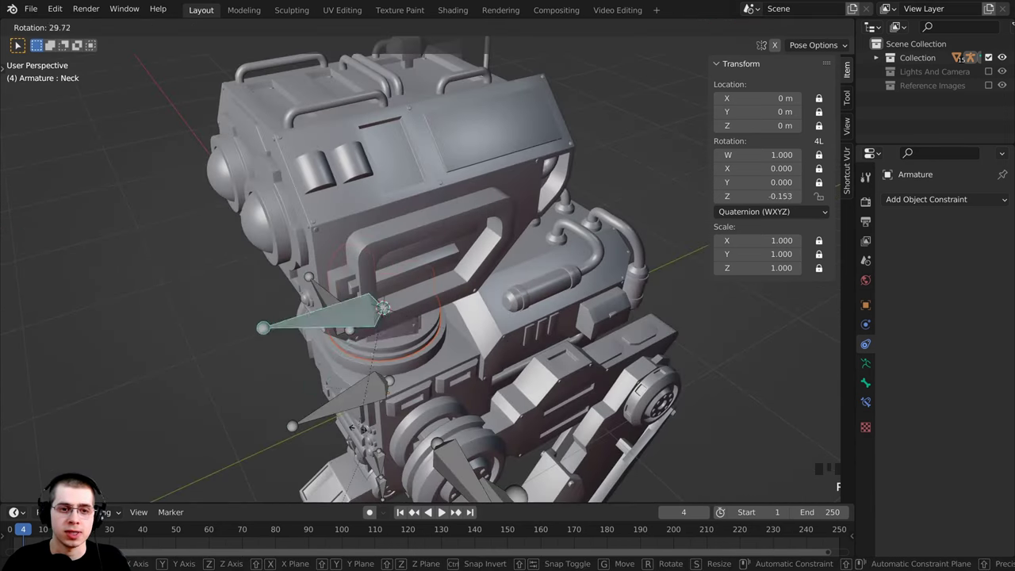
pyautogui.rightClick(416, 323)
pyautogui.keyDown('shift'); pyautogui.moveTo(419, 249); pyautogui.dragTo(424, 274, button='middle'); pyautogui.keyUp('shift')
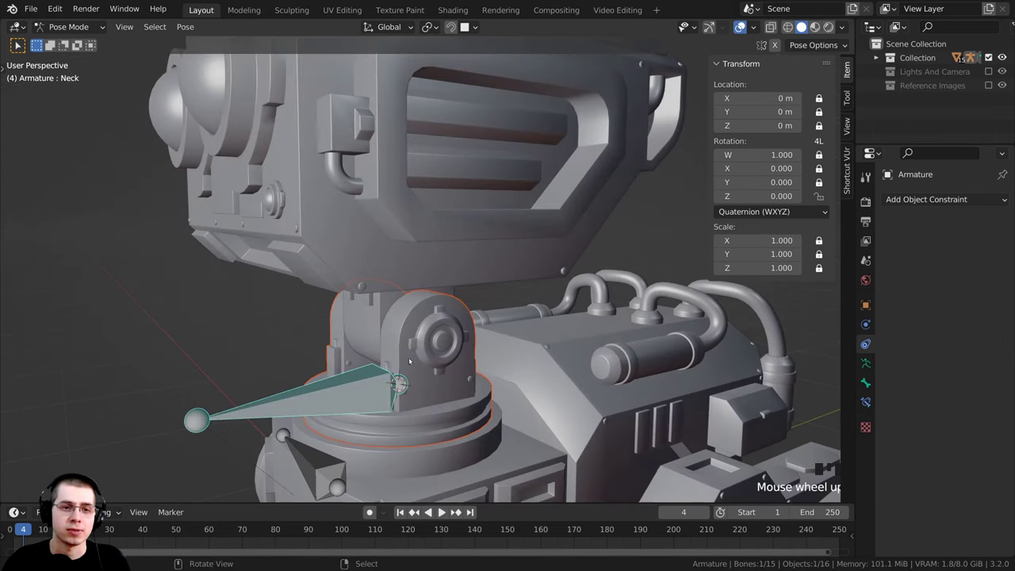
pyautogui.moveTo(409, 362); pyautogui.dragTo(394, 297, button='middle')
pyautogui.scroll(2, 395, 298)
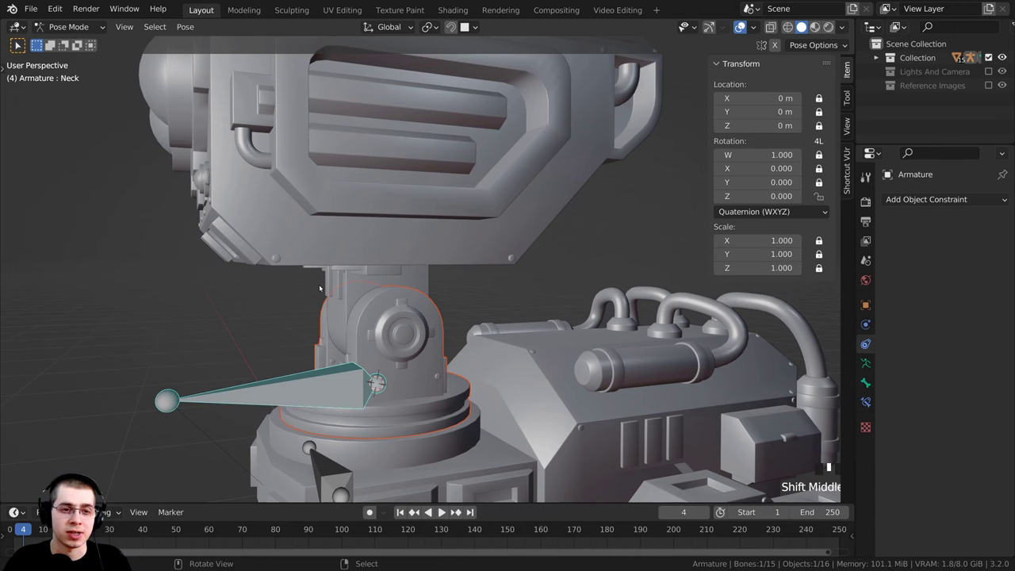
# Step: Return the armature to Object Mode, deselect everything, and open the neck mesh in Edit Mode
pyautogui.hotkey('ctrl', 'Tab')
pyautogui.moveTo(320, 288); pyautogui.dragTo(364, 302, button='middle')
pyautogui.keyDown('shift'); pyautogui.moveTo(365, 301); pyautogui.dragTo(377, 311, button='middle'); pyautogui.keyUp('shift')
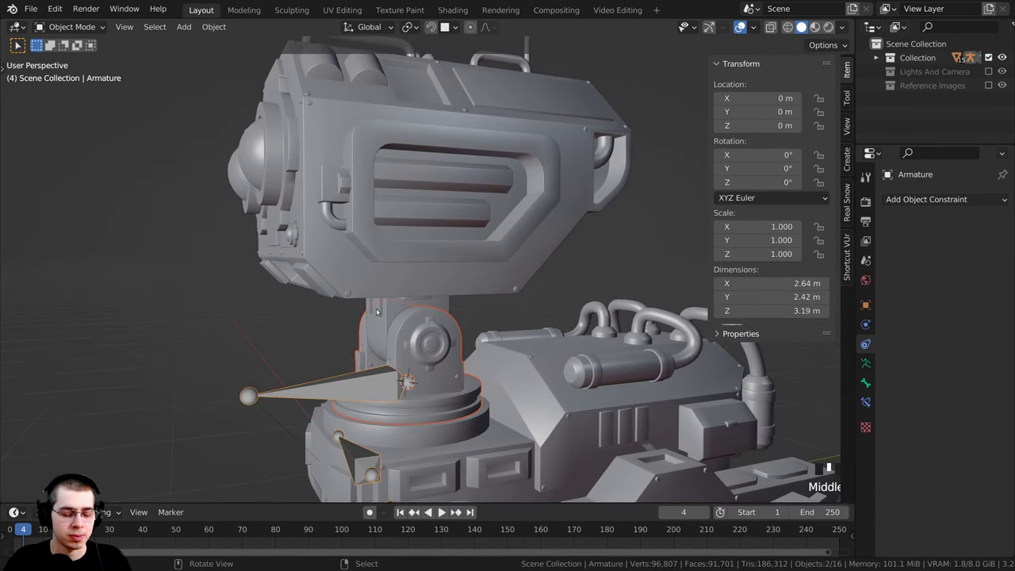
pyautogui.hotkey('alt', 'a')
pyautogui.keyDown('shift'); pyautogui.moveTo(405, 356); pyautogui.dragTo(403, 270, button='middle'); pyautogui.keyUp('shift')
pyautogui.scroll(2, 404, 330)
pyautogui.scroll(-2, 403, 271)
pyautogui.scroll(5, 403, 266)
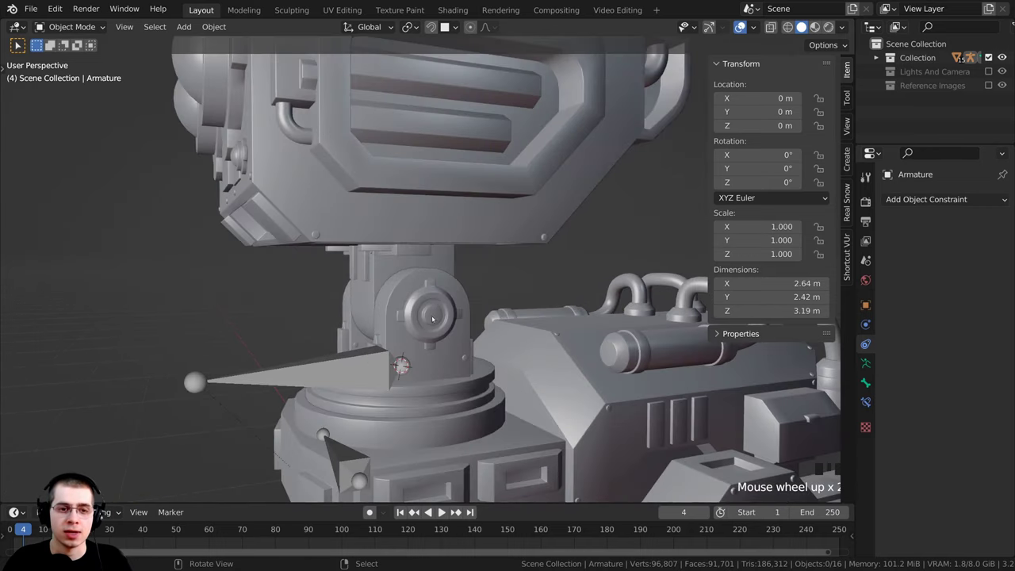
pyautogui.moveTo(420, 309); pyautogui.dragTo(356, 340, button='middle')
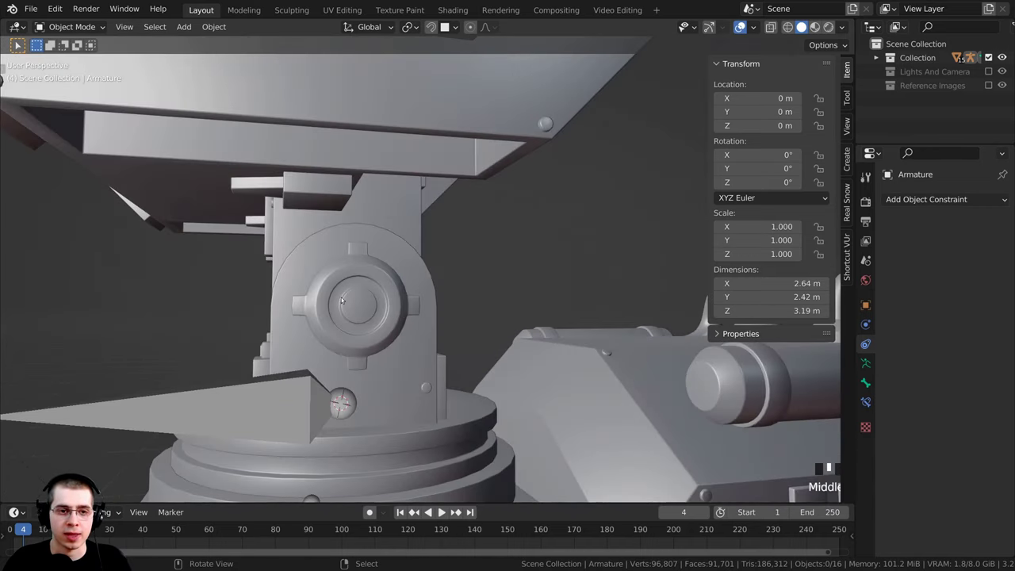
pyautogui.moveTo(341, 297); pyautogui.dragTo(479, 252, button='middle')
pyautogui.click(432, 281)
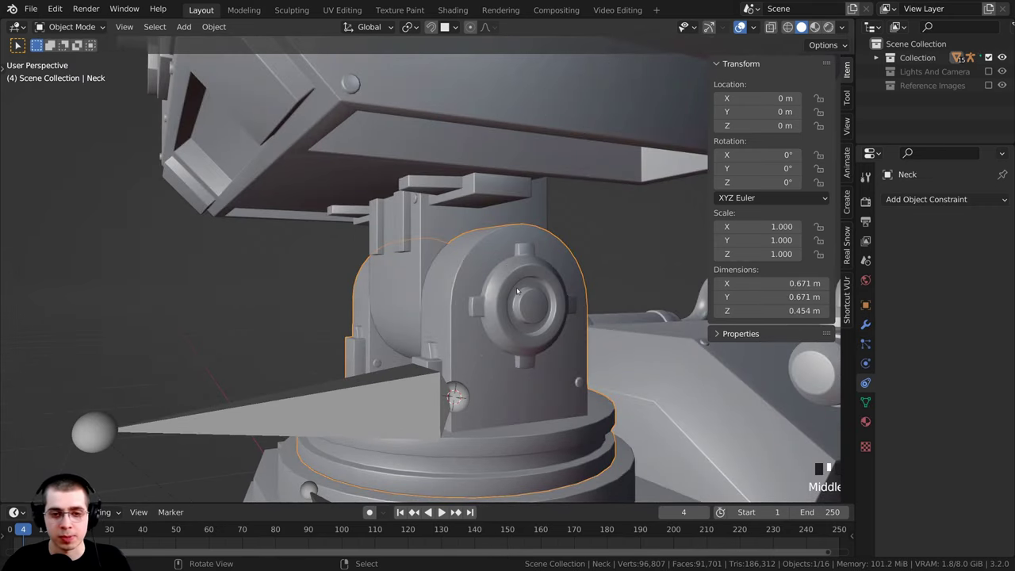
pyautogui.press('Tab')
# Step: Snap the 3D cursor to the midpoint between the round centre faces on both sides of the neck hinge, then leave Edit Mode
pyautogui.keyDown('shift'); pyautogui.moveTo(517, 293); pyautogui.dragTo(226, 124, button='middle'); pyautogui.keyUp('shift')
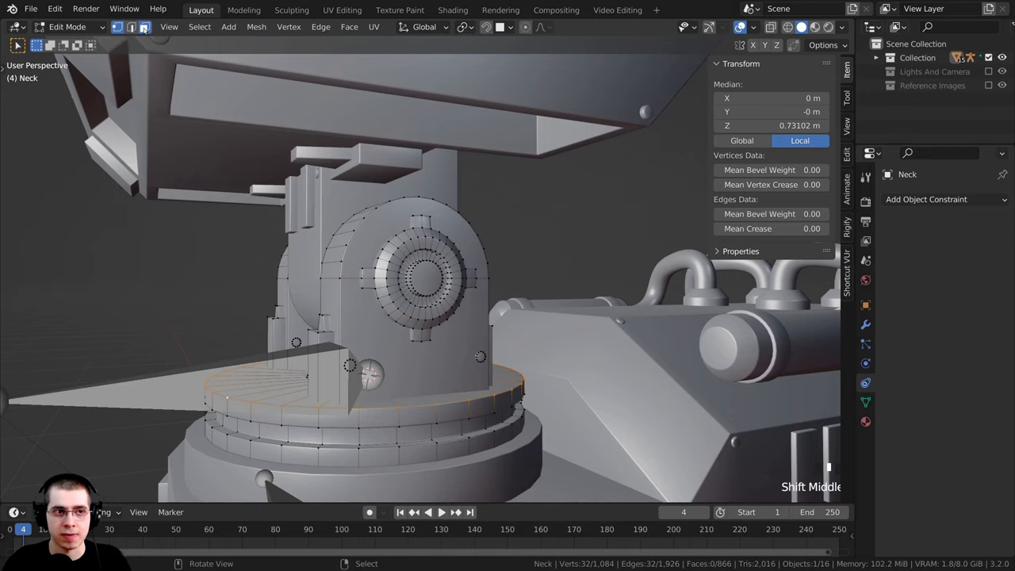
pyautogui.click(143, 27)
pyautogui.rightClick(435, 277)
pyautogui.moveTo(432, 277); pyautogui.dragTo(547, 305, button='middle')
pyautogui.keyDown('shift'); pyautogui.moveTo(484, 317); pyautogui.dragTo(409, 304, button='middle'); pyautogui.keyUp('shift')
pyautogui.scroll(3, 408, 304)
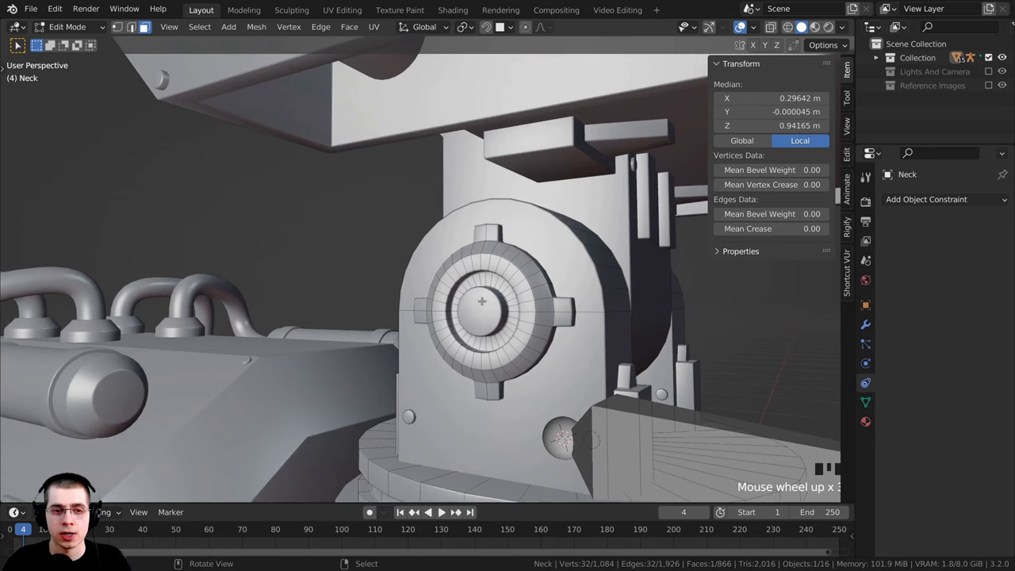
pyautogui.keyDown('shift'); pyautogui.rightClick(483, 307); pyautogui.keyUp('shift')
pyautogui.scroll(-2, 483, 307)
pyautogui.moveTo(482, 307); pyautogui.dragTo(427, 321, button='middle')
pyautogui.hotkey('shift', 's')
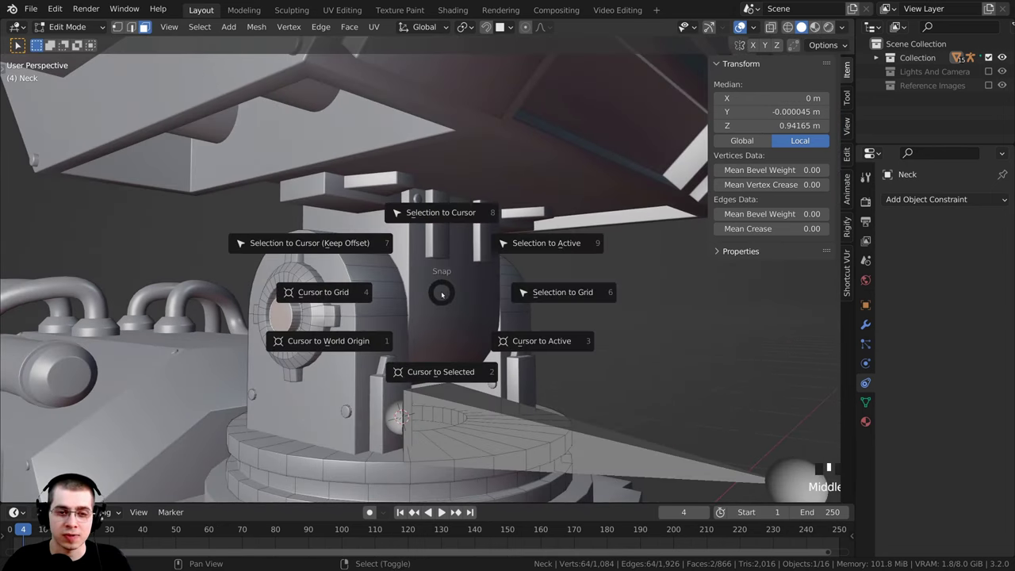
pyautogui.click(441, 371)
pyautogui.moveTo(441, 372); pyautogui.dragTo(328, 245, button='middle')
pyautogui.scroll(2, 327, 174)
pyautogui.press('Tab')
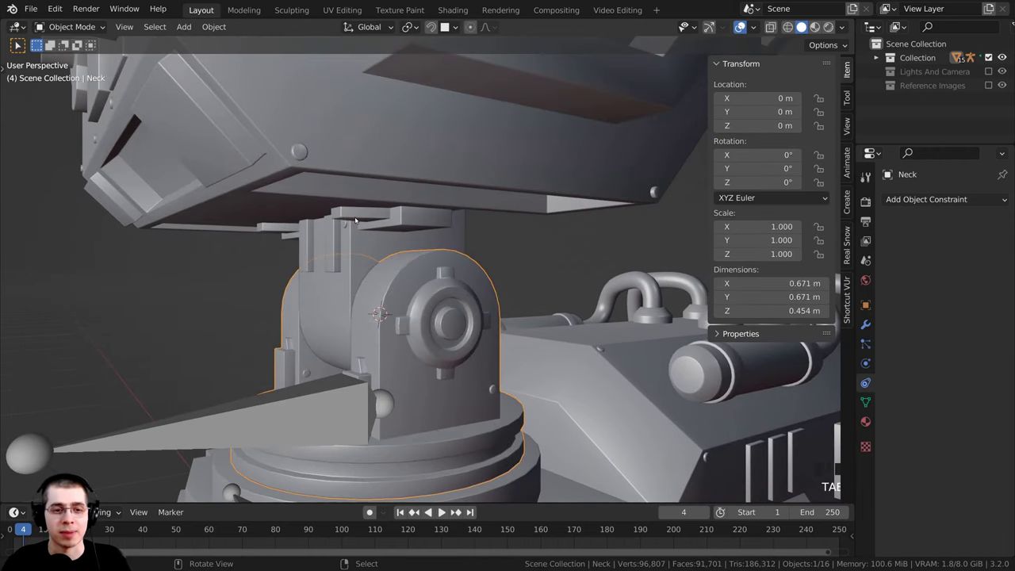
# Step: Add a new 1 m upright bone to the armature in Edit Mode, starting at the 3D cursor in the neck hinge
pyautogui.rightClick(161, 432)
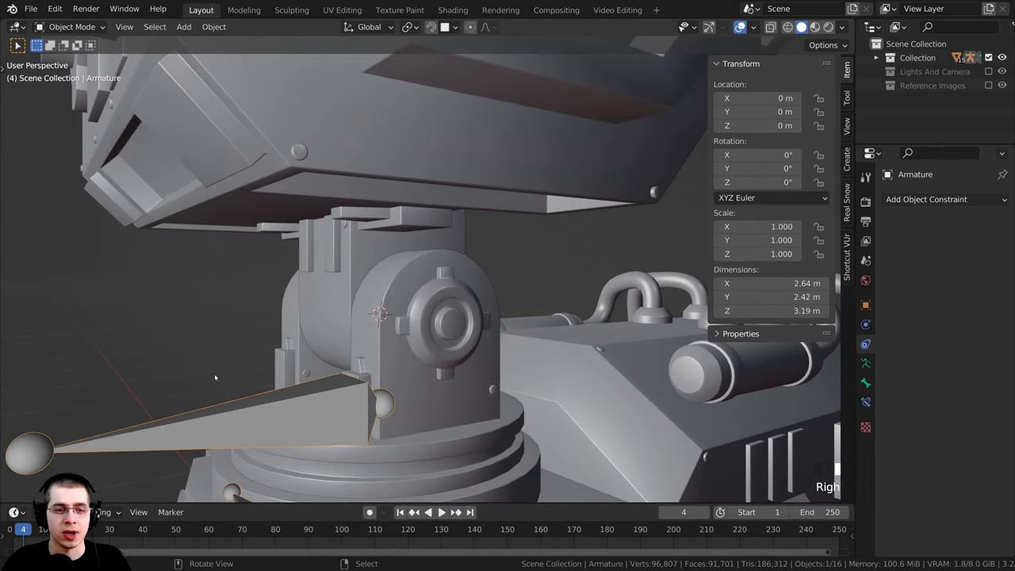
pyautogui.press('Tab')
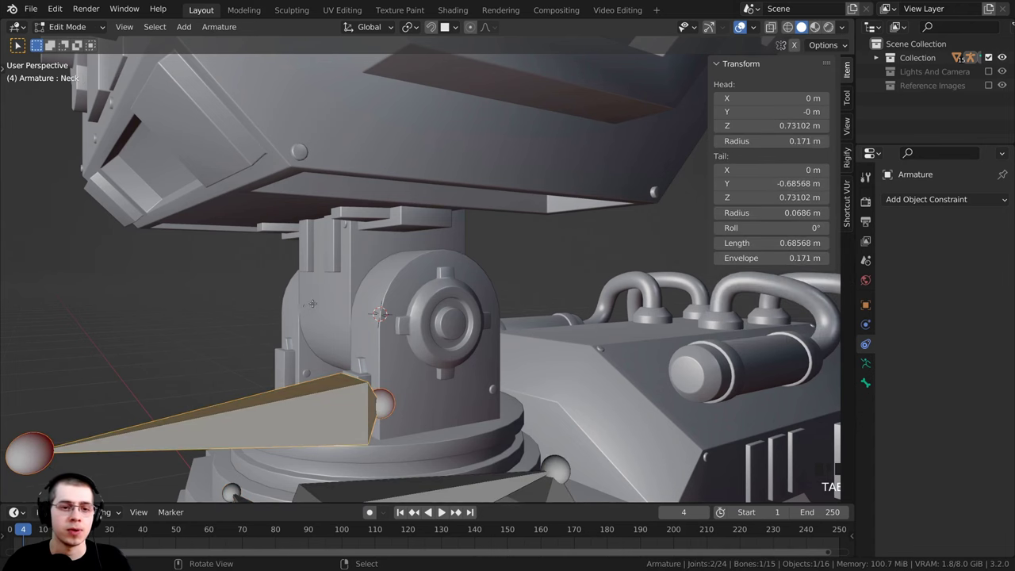
pyautogui.scroll(-1, 312, 303)
pyautogui.hotkey('alt', 'a')
pyautogui.moveTo(329, 279); pyautogui.dragTo(364, 286, button='middle')
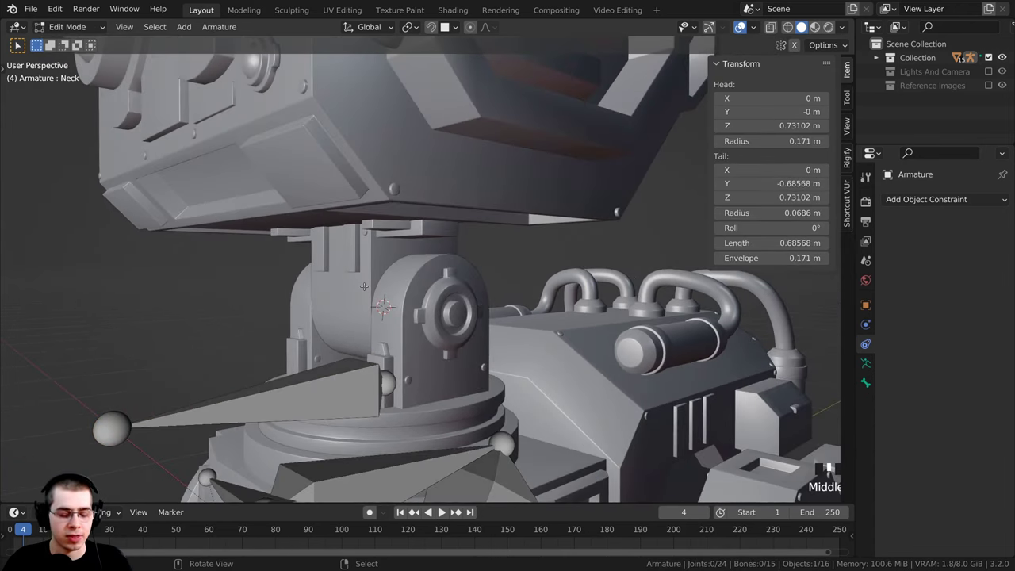
pyautogui.hotkey('shift', 'a')
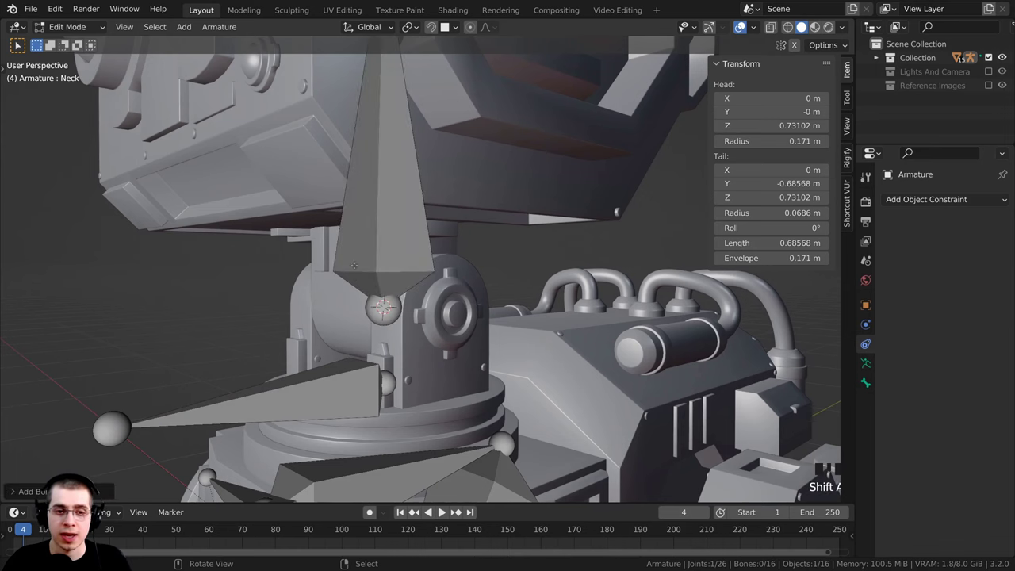
pyautogui.scroll(-2, 354, 265)
pyautogui.keyDown('shift'); pyautogui.moveTo(413, 133); pyautogui.dragTo(389, 242, button='middle'); pyautogui.keyUp('shift')
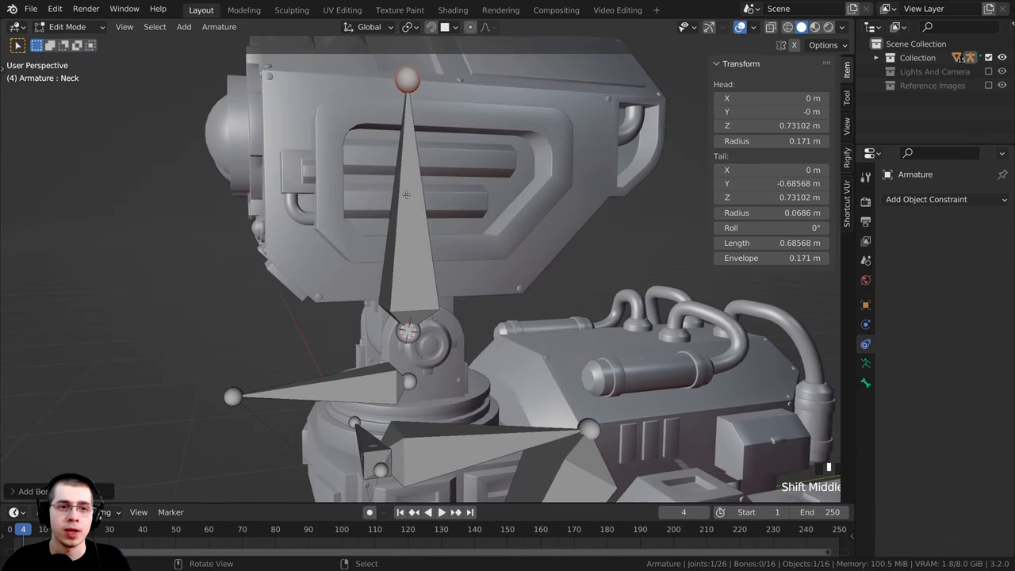
# Step: Rename the new upright bone above the neck hinge as Head
pyautogui.rightClick(397, 247)
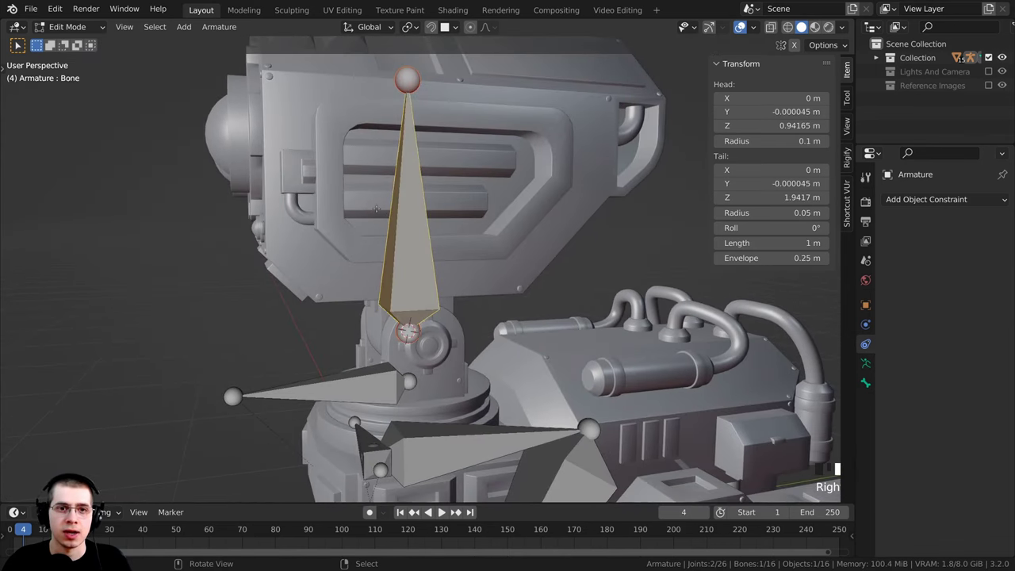
pyautogui.moveTo(378, 183); pyautogui.dragTo(363, 178, button='middle')
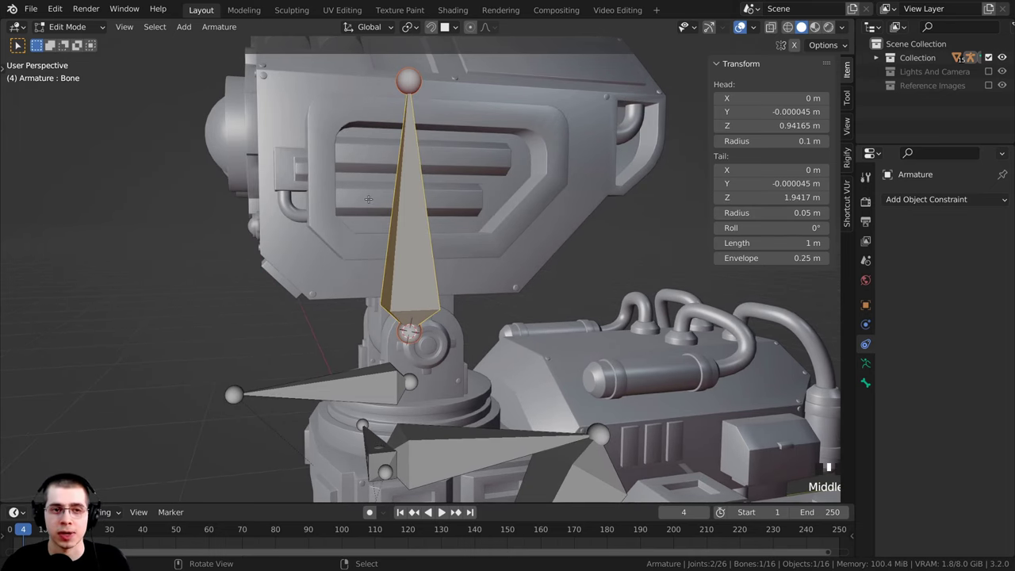
pyautogui.press('F2')
pyautogui.moveTo(353, 199); pyautogui.dragTo(296, 200)
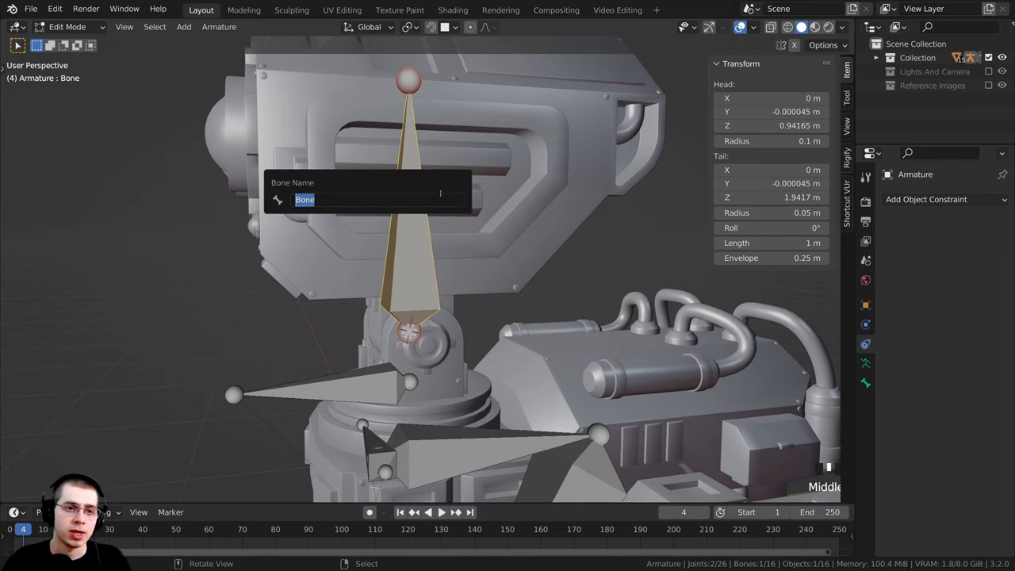
pyautogui.press('BackSpace')
pyautogui.write('Head')
pyautogui.press('Return')
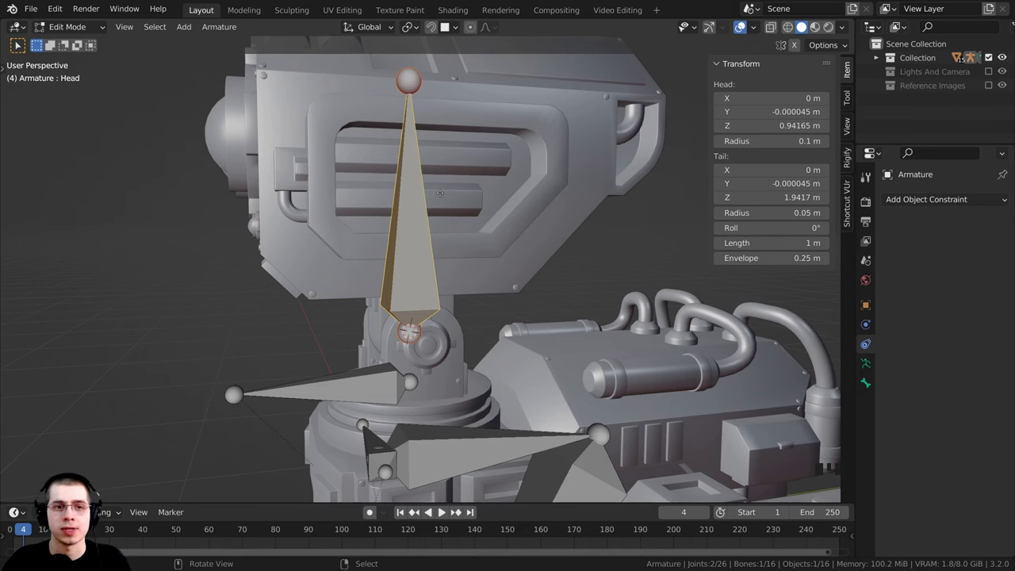
# Step: Show the Head bone's bone properties and widen the properties area
pyautogui.click(865, 383)
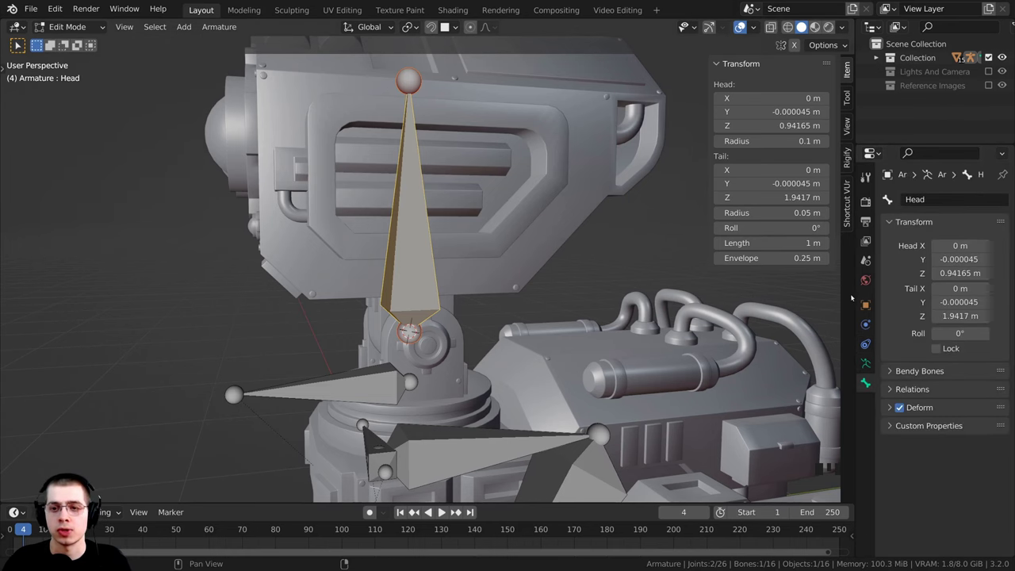
pyautogui.moveTo(852, 297); pyautogui.dragTo(822, 301)
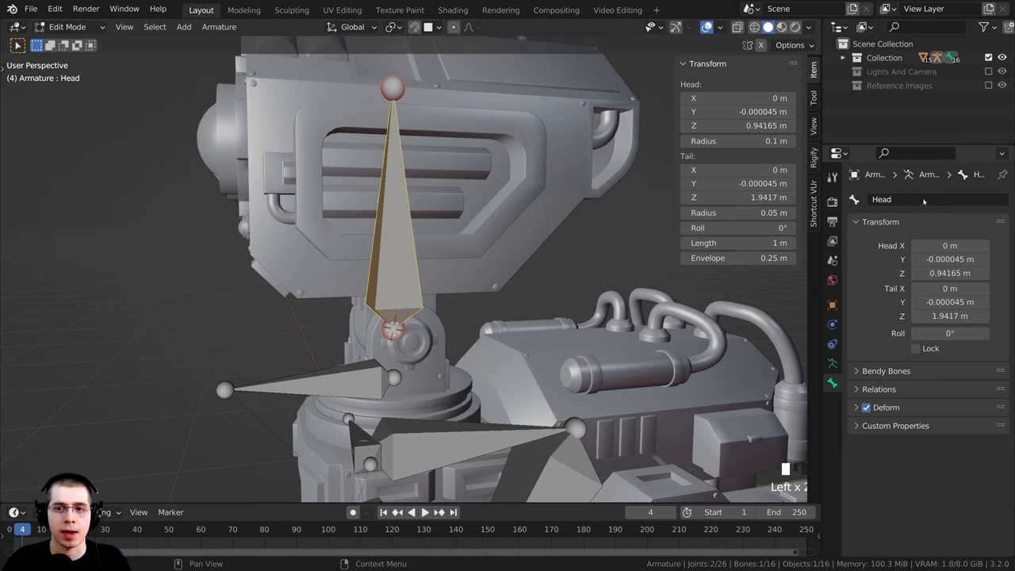
pyautogui.moveTo(444, 214)
pyautogui.mouseDown(button='middle')
pyautogui.moveTo(457, 224)
pyautogui.moveTo(428, 210)
pyautogui.mouseUp(button='middle')
pyautogui.scroll(-1, 416, 209)
pyautogui.keyDown('shift'); pyautogui.moveTo(406, 209); pyautogui.dragTo(404, 301, button='middle'); pyautogui.keyUp('shift')
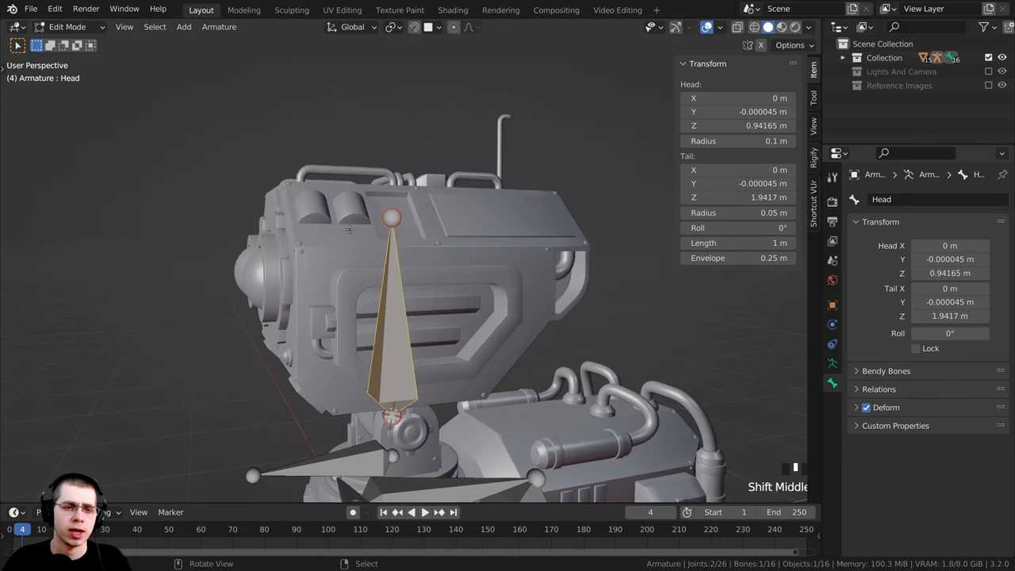
# Step: Lengthen the Head bone by moving its tip up about 0.51 m along the global Z axis
pyautogui.moveTo(350, 229); pyautogui.dragTo(373, 196, button='middle')
pyautogui.rightClick(392, 207)
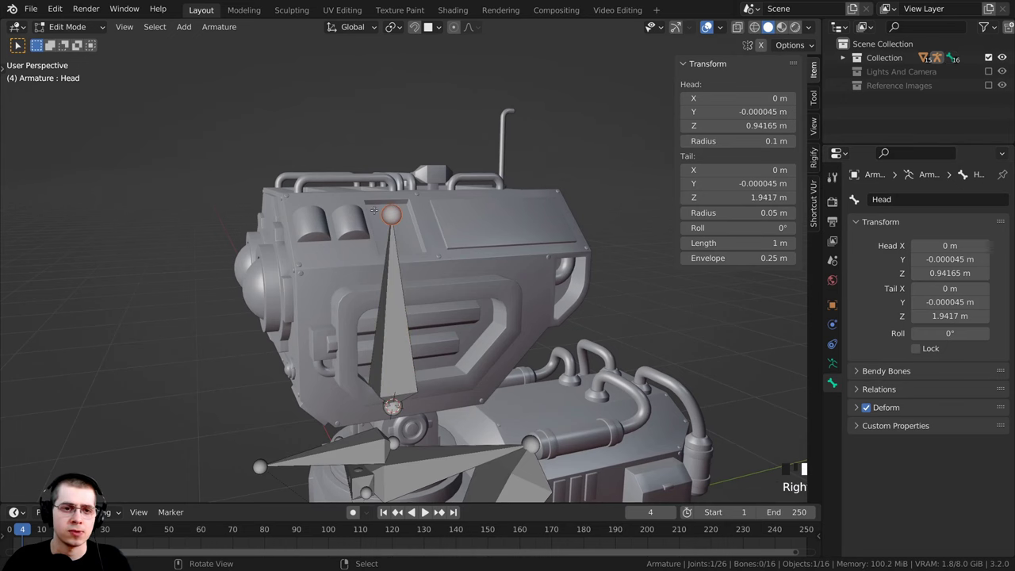
pyautogui.scroll(-2, 391, 212)
pyautogui.scroll(1, 421, 292)
pyautogui.press('g')
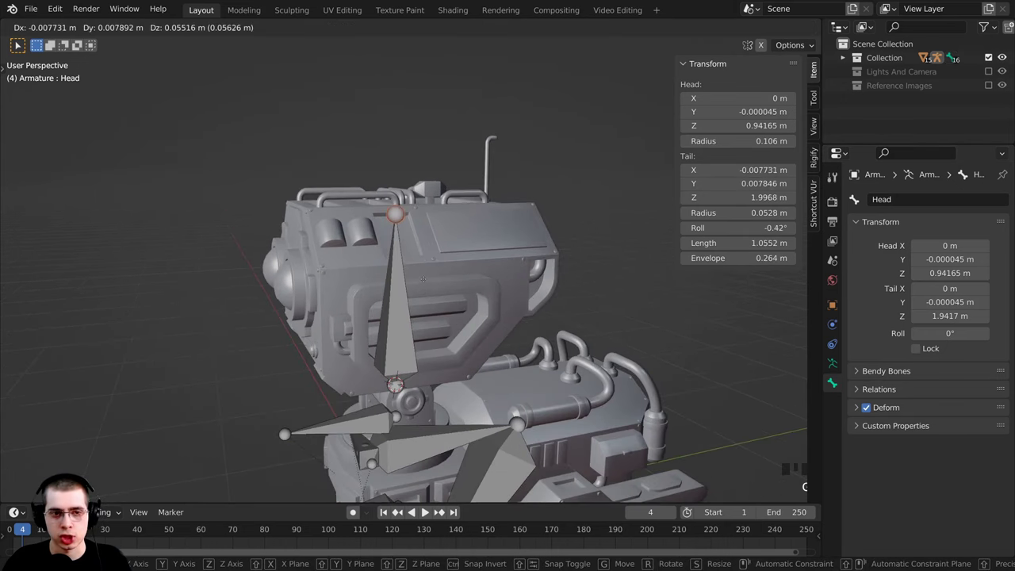
pyautogui.press('z')
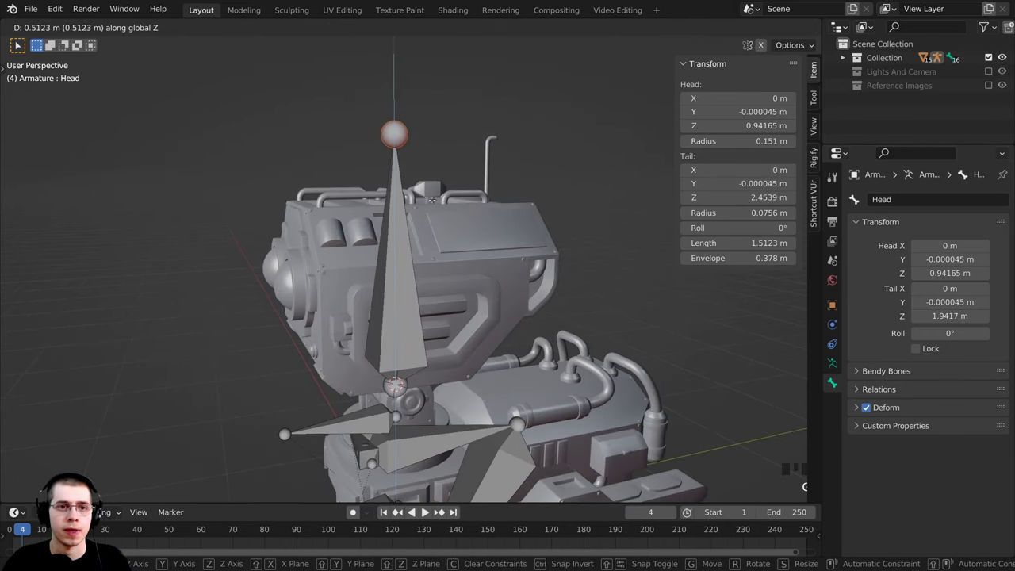
pyautogui.click(432, 200)
pyautogui.scroll(-4, 432, 202)
pyautogui.moveTo(433, 230)
pyautogui.mouseDown(button='middle')
pyautogui.moveTo(426, 207)
pyautogui.moveTo(433, 238)
pyautogui.mouseUp(button='middle')
pyautogui.scroll(3, 425, 213)
pyautogui.keyDown('shift'); pyautogui.moveTo(436, 258); pyautogui.dragTo(454, 123, button='middle'); pyautogui.keyUp('shift')
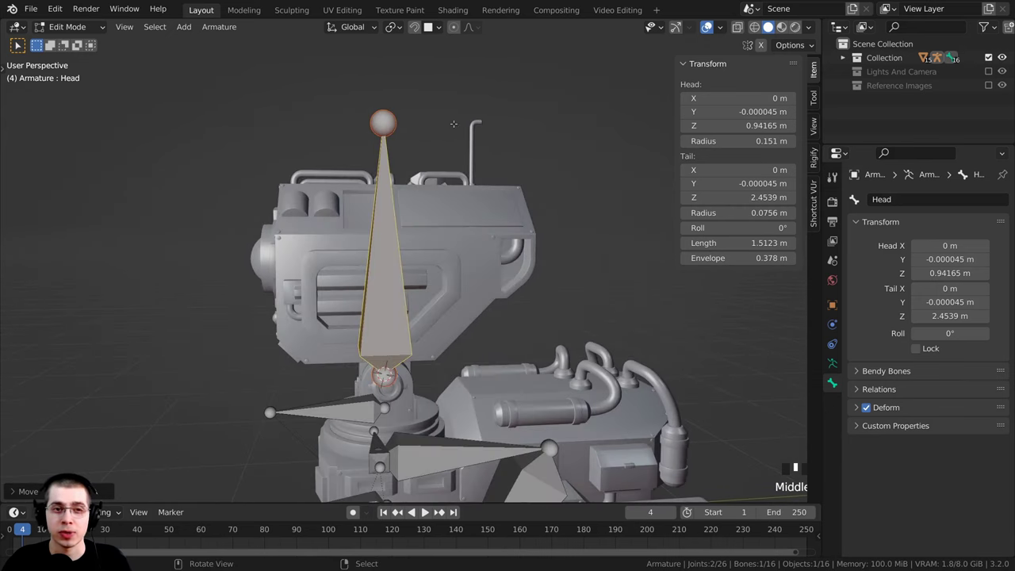
pyautogui.press('r')
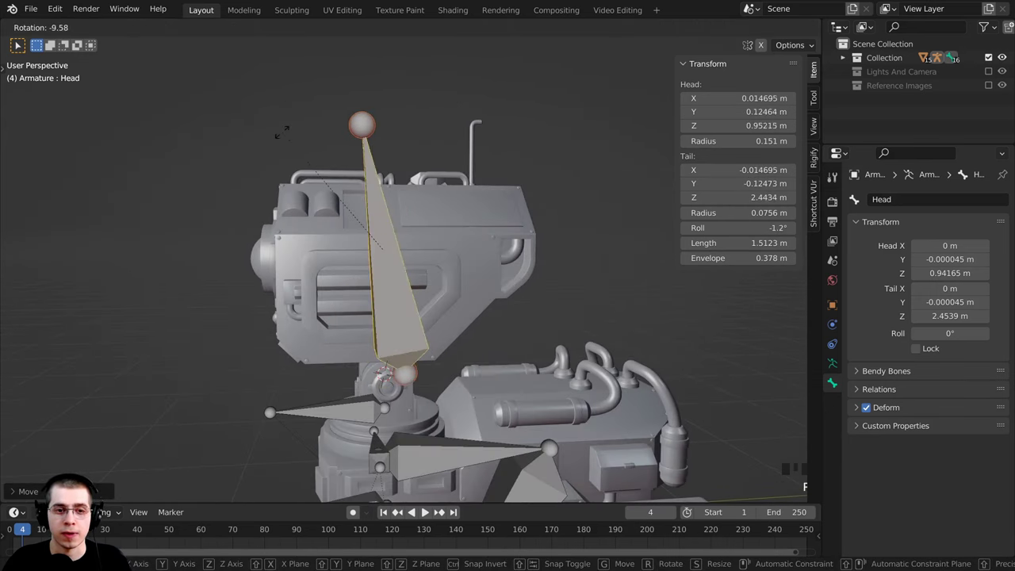
pyautogui.rightClick(390, 124)
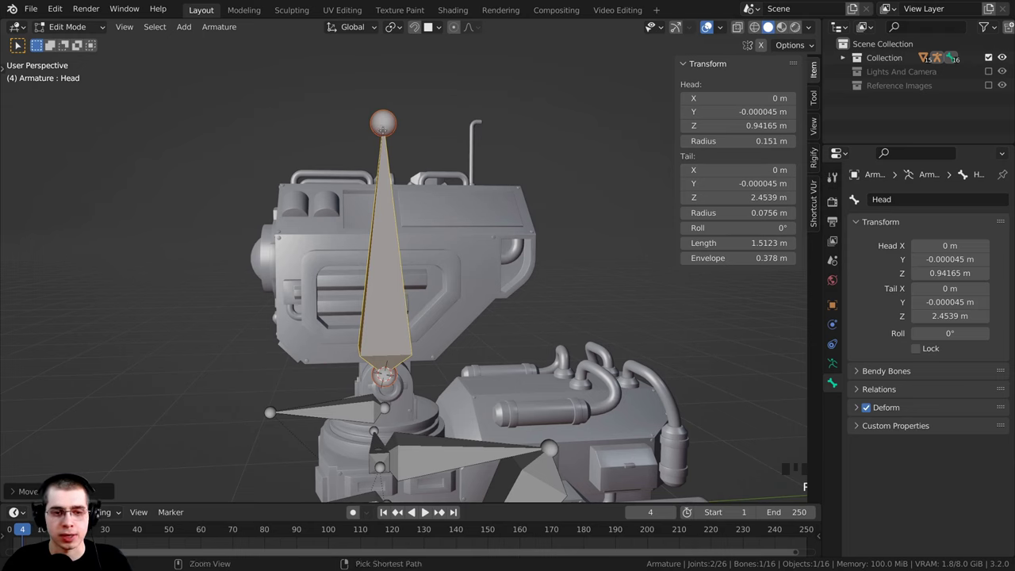
# Step: Switch the armature to Pose Mode and lock the Head bone's location and scale on all axes
pyautogui.hotkey('ctrl', 'Tab')
pyautogui.click(378, 211)
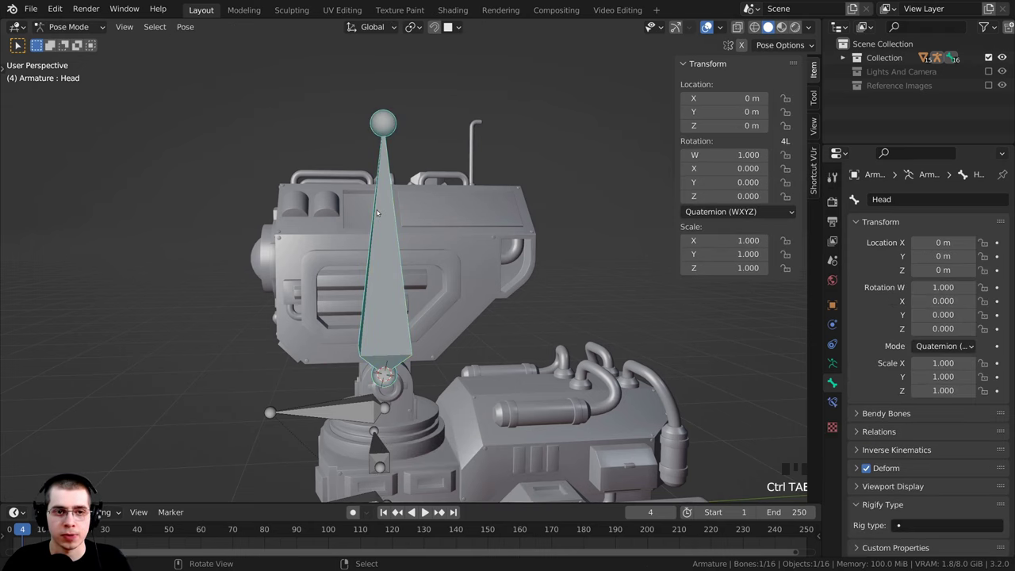
pyautogui.rightClick(393, 220)
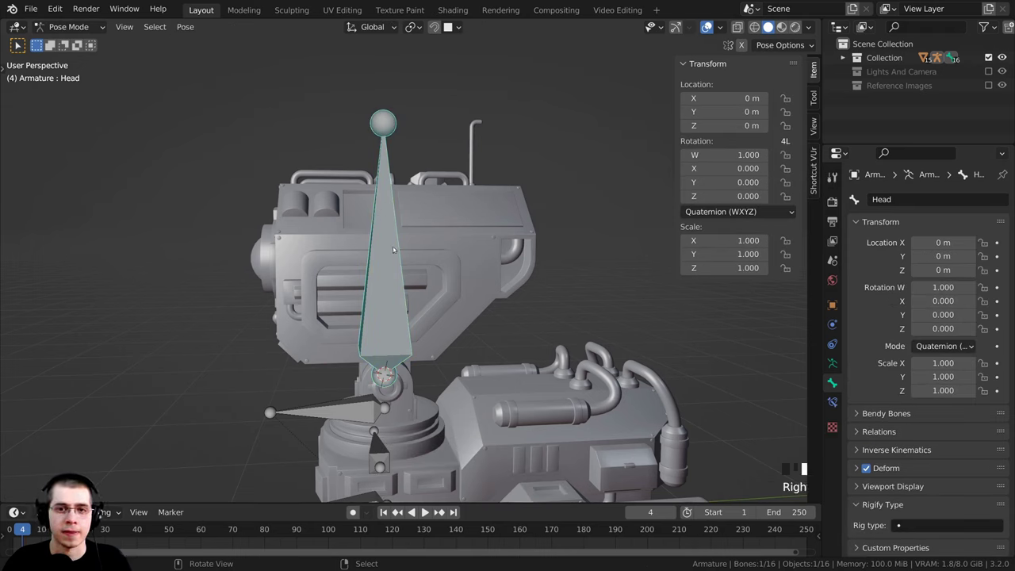
pyautogui.click(785, 99)
pyautogui.click(785, 112)
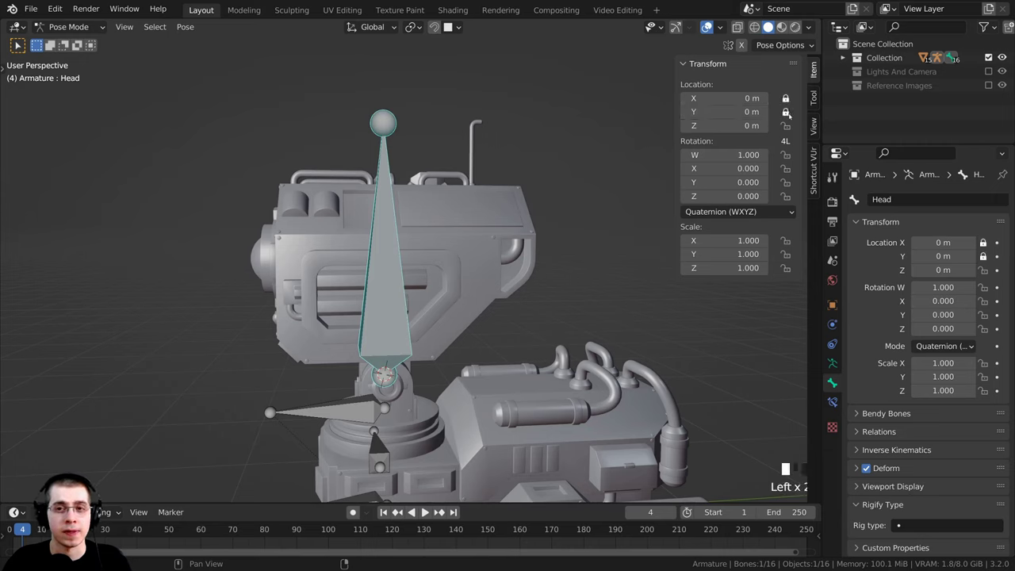
pyautogui.click(785, 126)
pyautogui.click(784, 240)
pyautogui.click(785, 254)
pyautogui.click(785, 268)
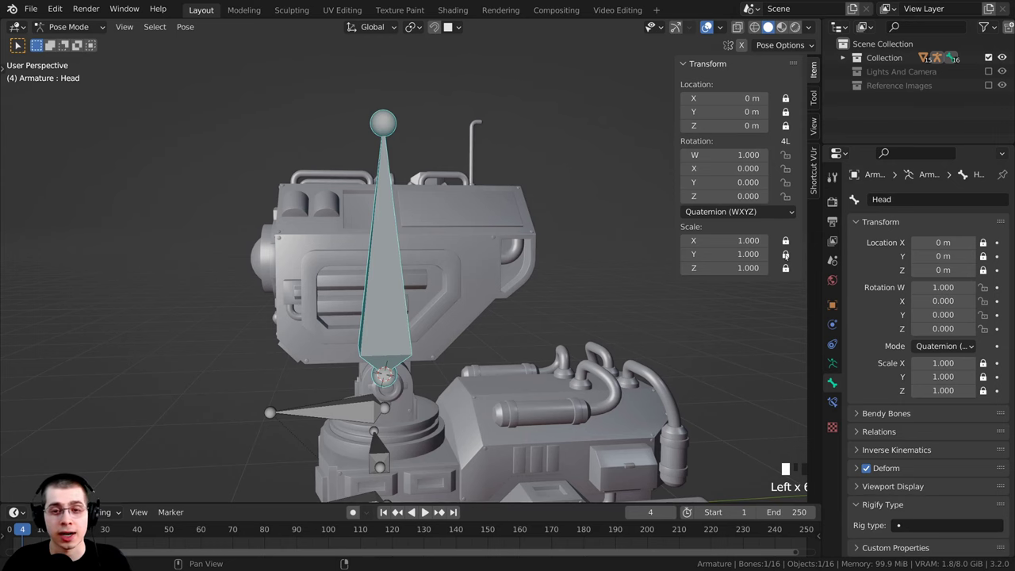
# Step: Try rotating the Head bone about X, and lock its W, Y and Z rotation so only X stays free
pyautogui.press('r')
pyautogui.press('x')
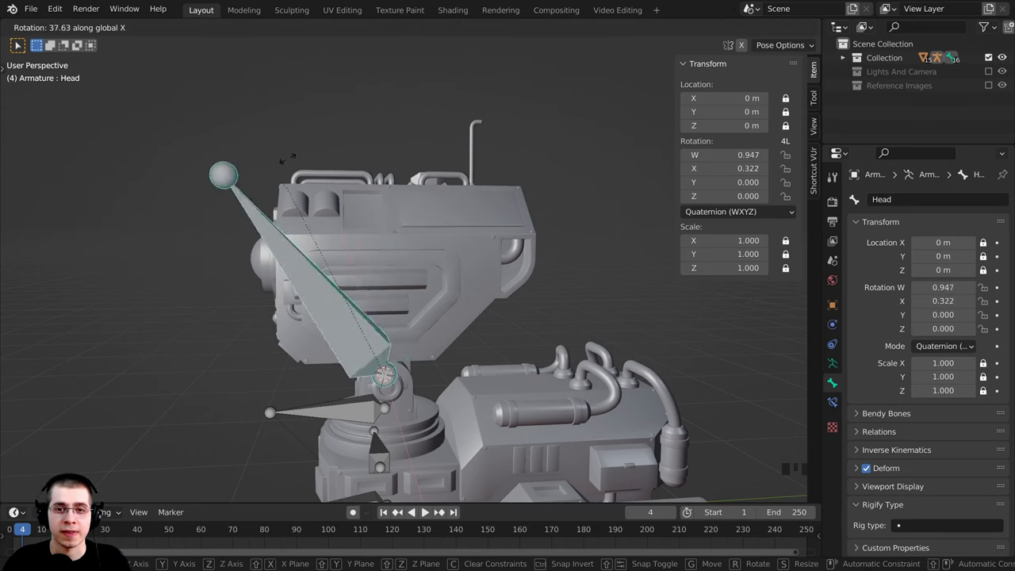
pyautogui.click(785, 182)
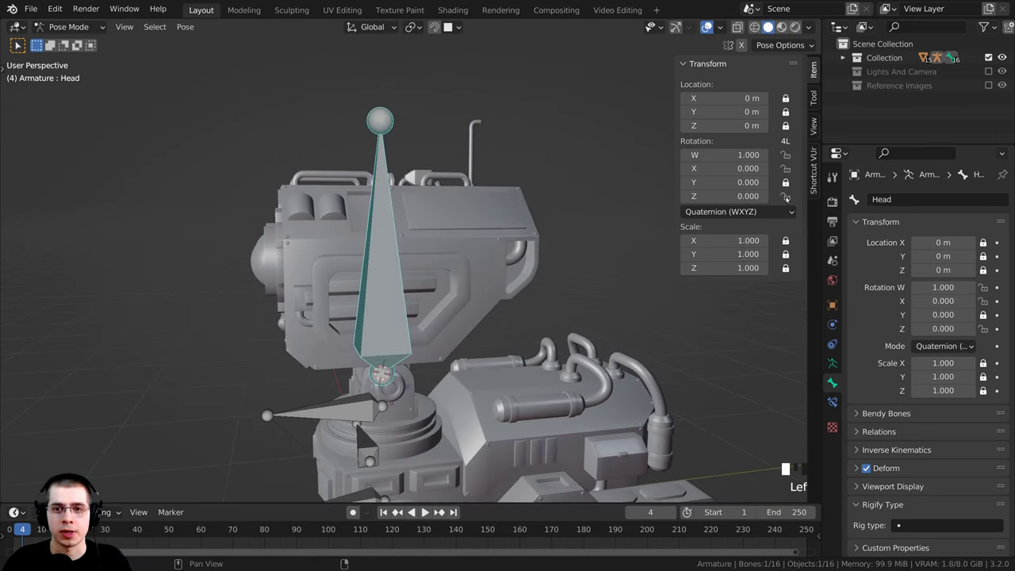
pyautogui.click(785, 196)
pyautogui.click(785, 154)
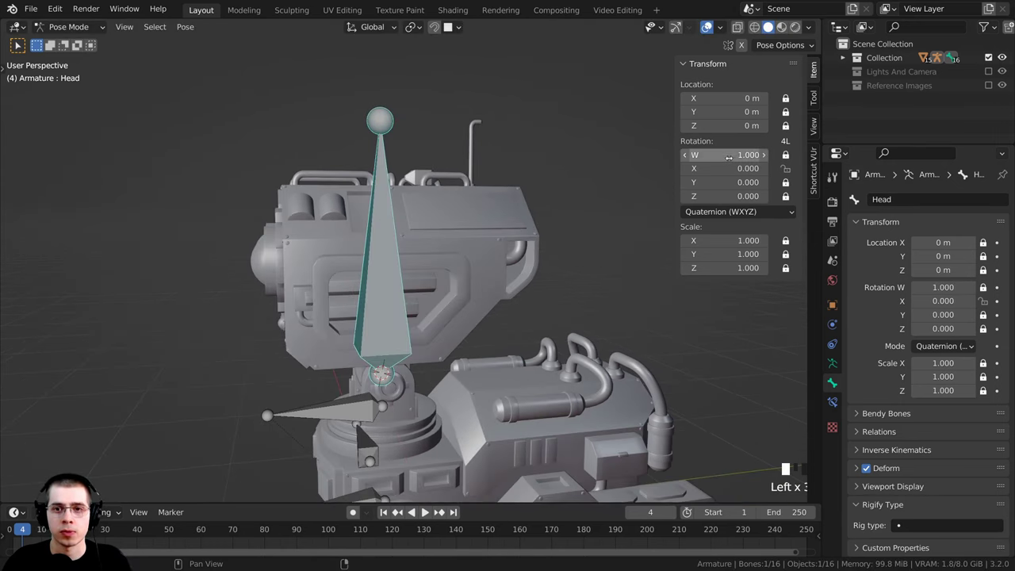
pyautogui.press('r')
pyautogui.rightClick(349, 238)
pyautogui.moveTo(388, 234); pyautogui.dragTo(476, 258, button='middle')
pyautogui.press('r')
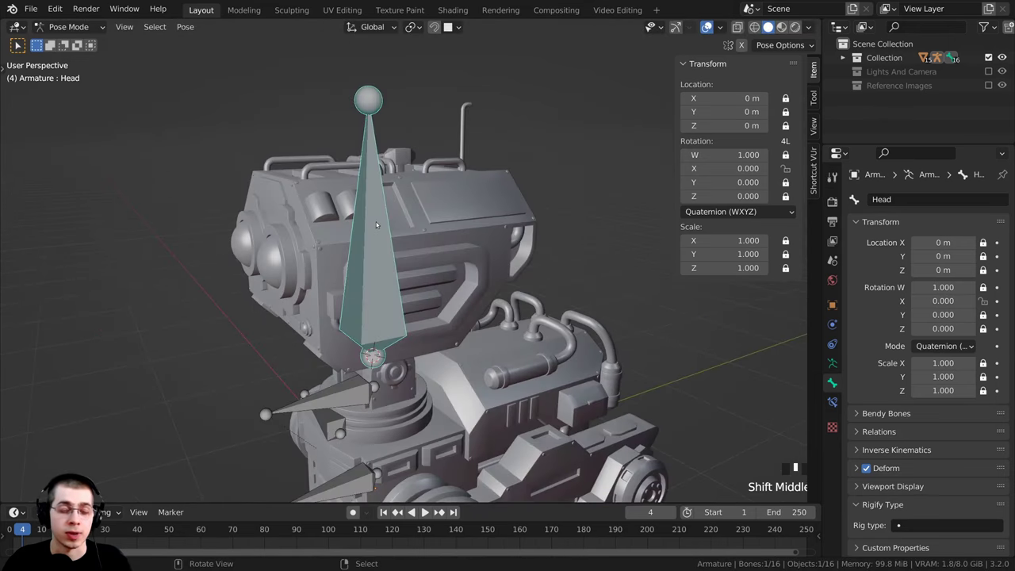
# Step: Parent the robot's head mesh to the Head bone of the armature with bone parenting
pyautogui.hotkey('ctrl', 'Tab')
pyautogui.keyDown('shift'); pyautogui.moveTo(418, 207); pyautogui.dragTo(421, 192, button='middle'); pyautogui.keyUp('shift')
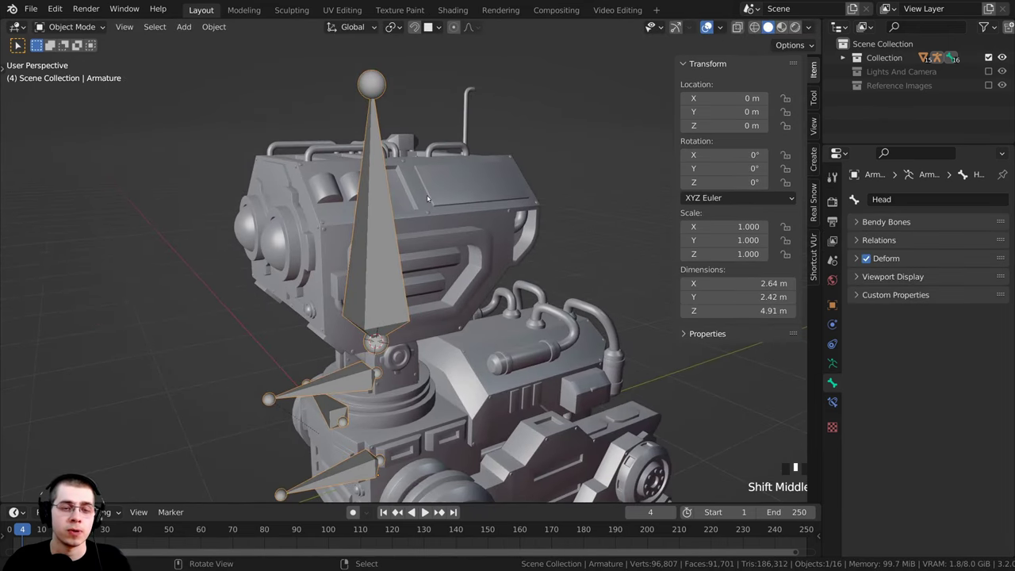
pyautogui.rightClick(426, 198)
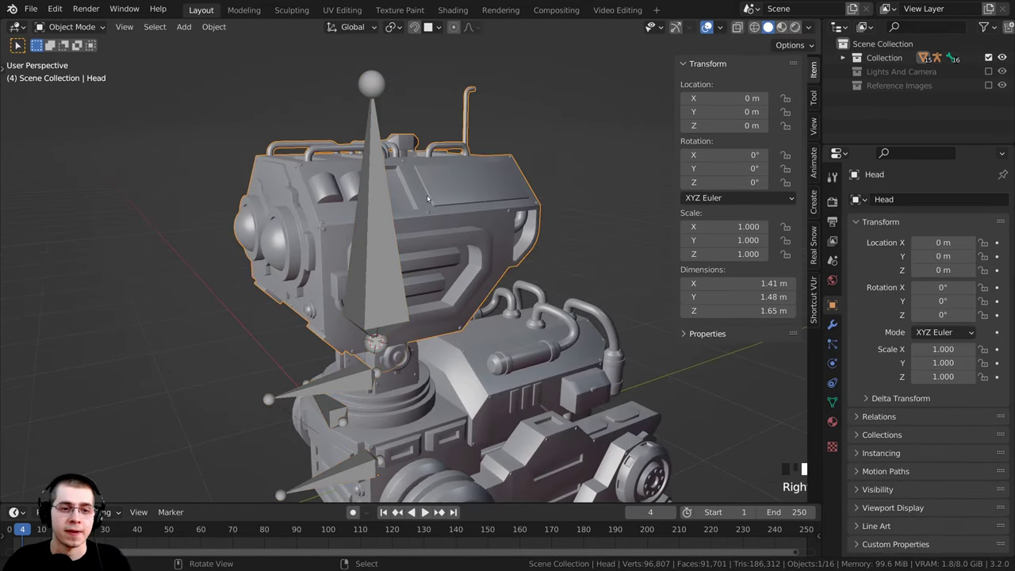
pyautogui.keyDown('shift'); pyautogui.rightClick(372, 85); pyautogui.keyUp('shift')
pyautogui.scroll(2, 370, 111)
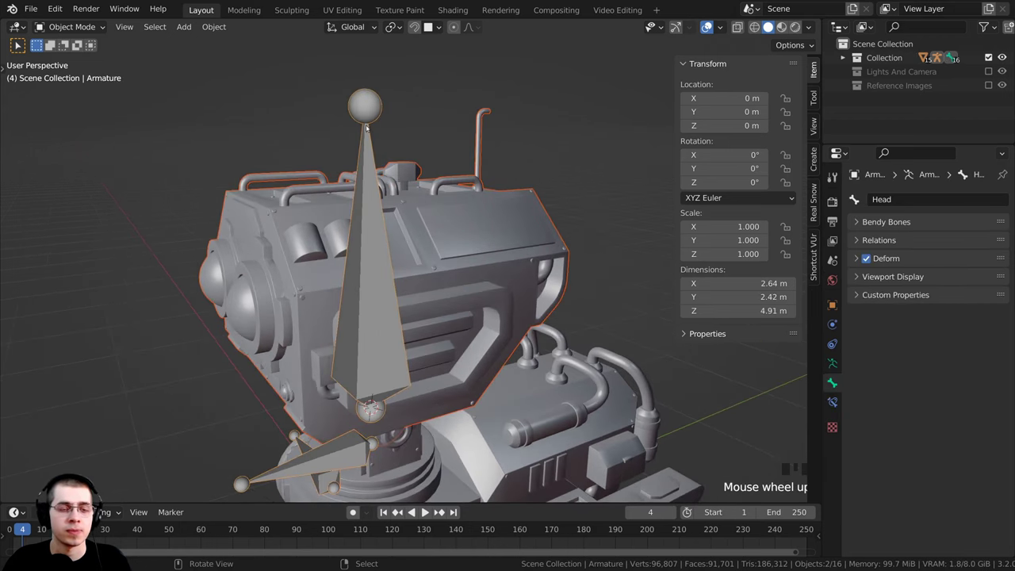
pyautogui.hotkey('ctrl', 'Tab')
pyautogui.rightClick(368, 165)
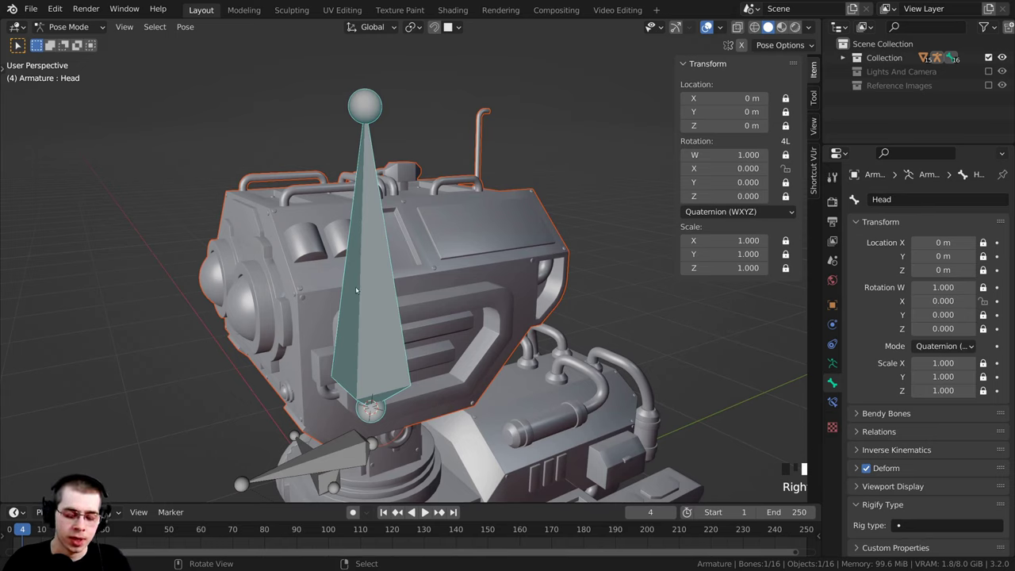
pyautogui.hotkey('ctrl', 'p')
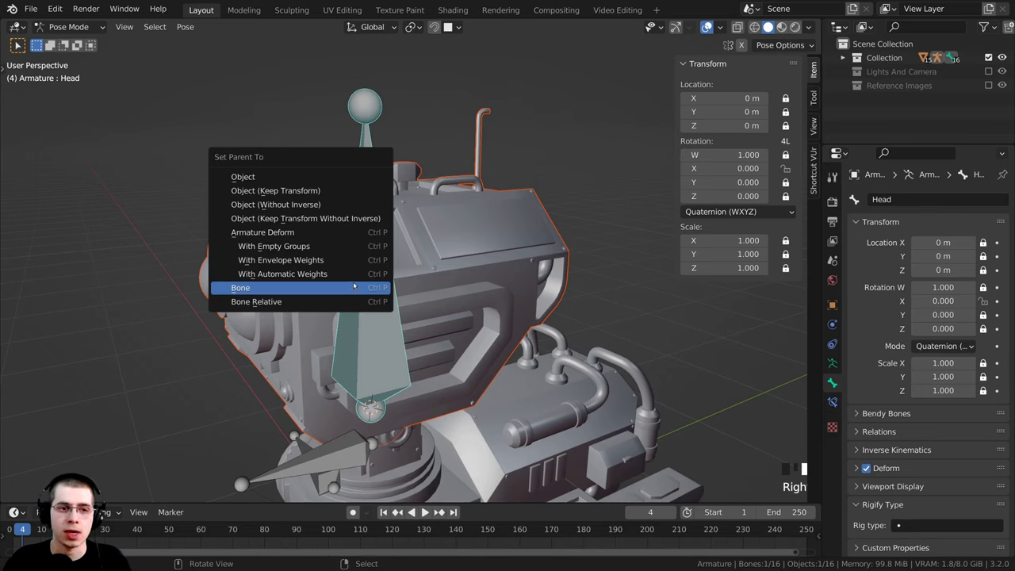
pyautogui.click(306, 296)
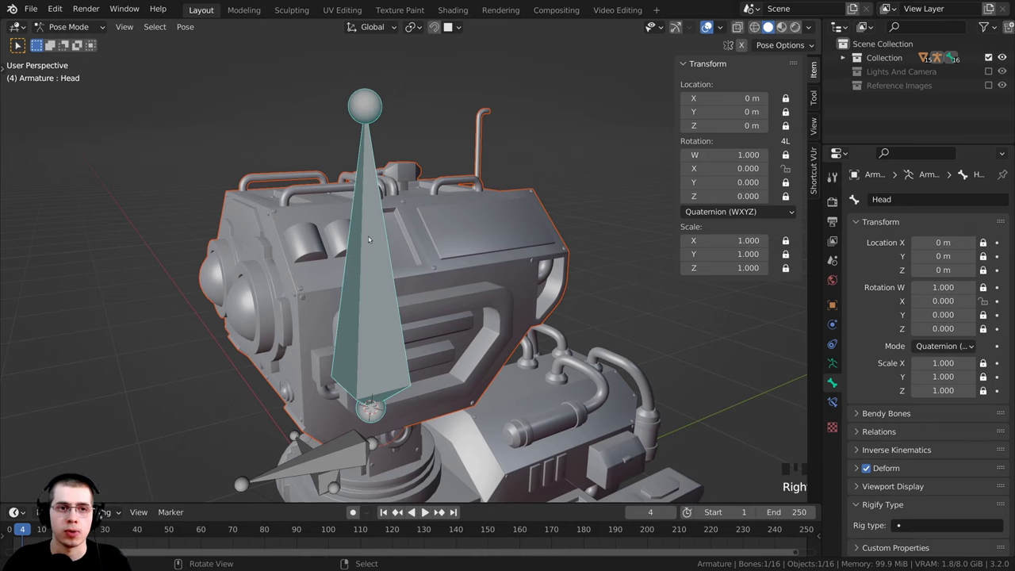
# Step: Test-rotate the Head bone to check that the head mesh follows it, then cancel the rotation
pyautogui.scroll(-2, 368, 237)
pyautogui.press('r')
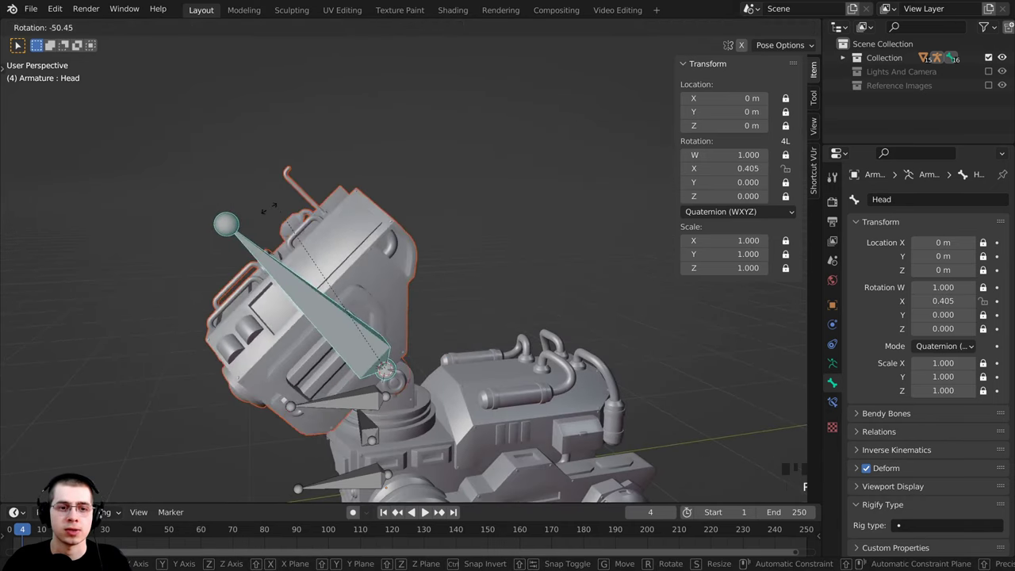
pyautogui.rightClick(513, 242)
# Step: Test-rotate the Neck bone to check whether the Head bone and head mesh follow, cancelling each rotation
pyautogui.keyDown('shift'); pyautogui.moveTo(465, 342); pyautogui.dragTo(402, 393, button='middle'); pyautogui.keyUp('shift')
pyautogui.rightClick(323, 352)
pyautogui.press('r')
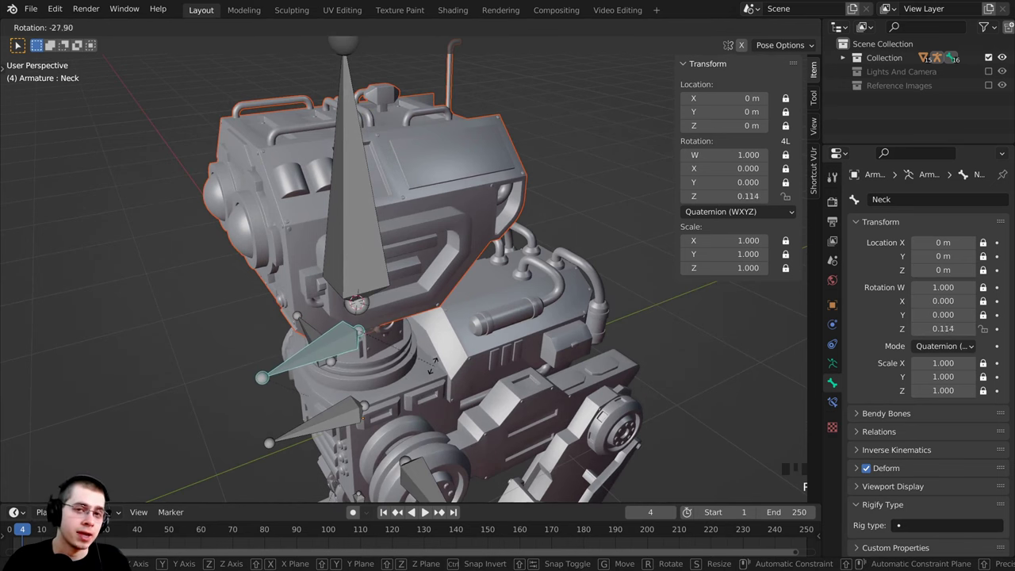
pyautogui.rightClick(418, 374)
pyautogui.moveTo(417, 374); pyautogui.dragTo(450, 328, button='middle')
pyautogui.press('r')
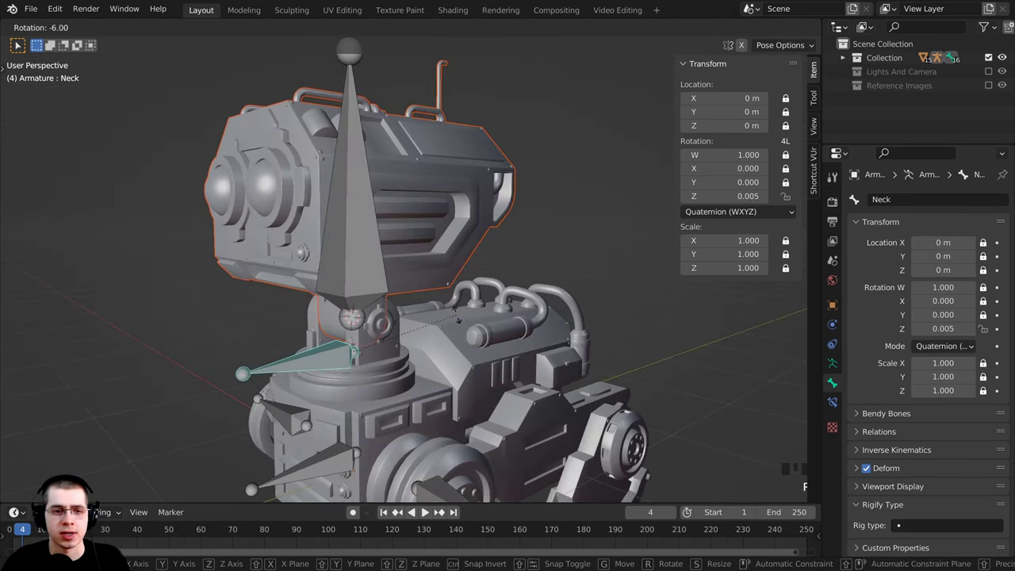
pyautogui.press('Escape')
pyautogui.moveTo(391, 342); pyautogui.dragTo(523, 250, button='middle')
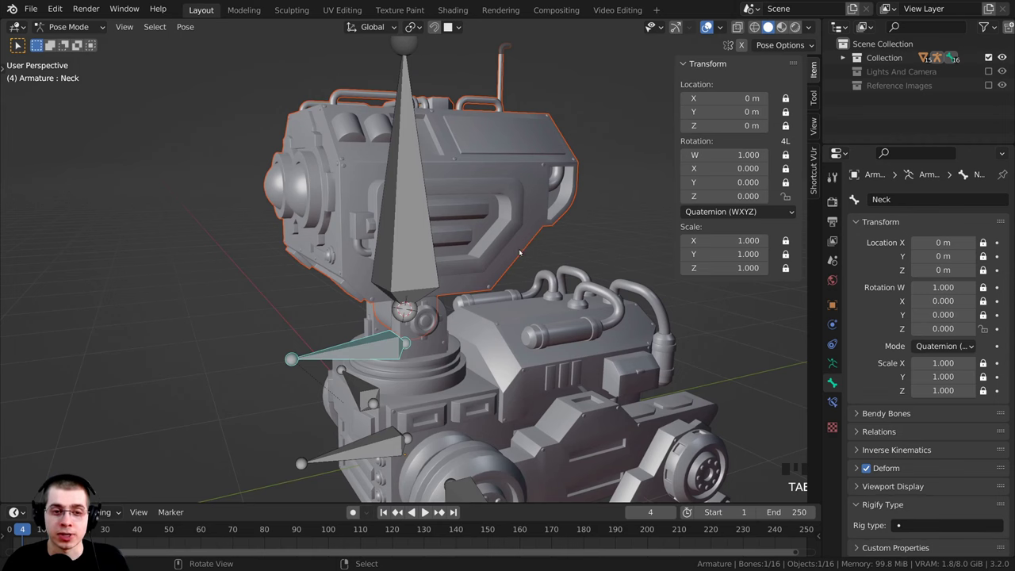
# Step: Parent the Head bone to the Neck bone in the armature's Edit Mode with Keep Offset
pyautogui.hotkey('ctrl', 'Tab')
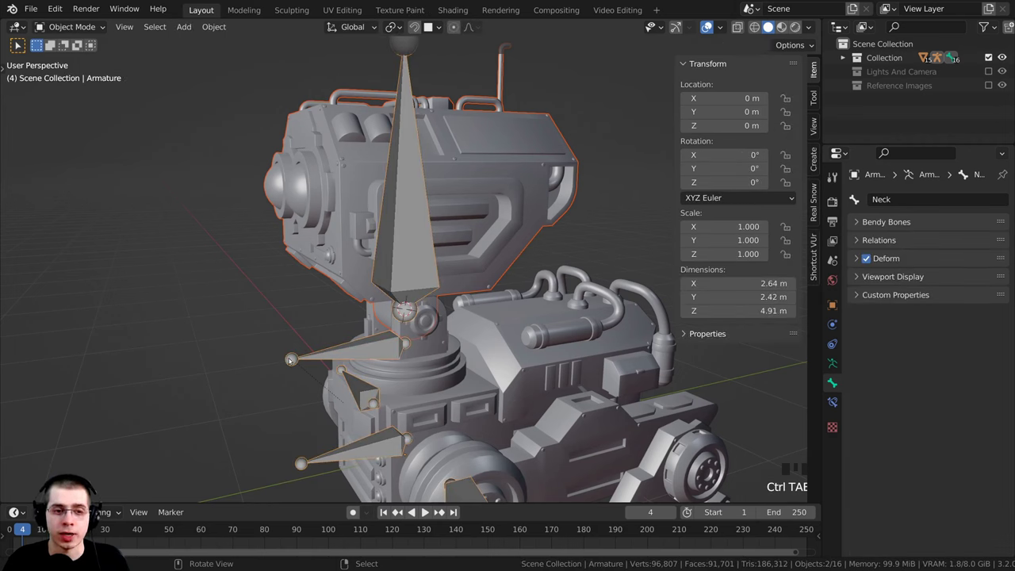
pyautogui.rightClick(290, 361)
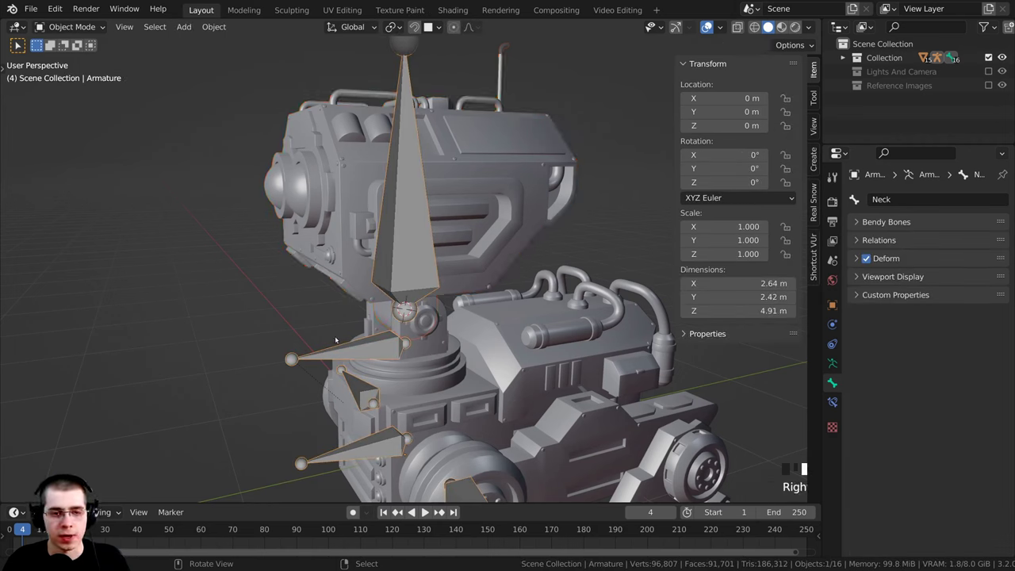
pyautogui.press('Tab')
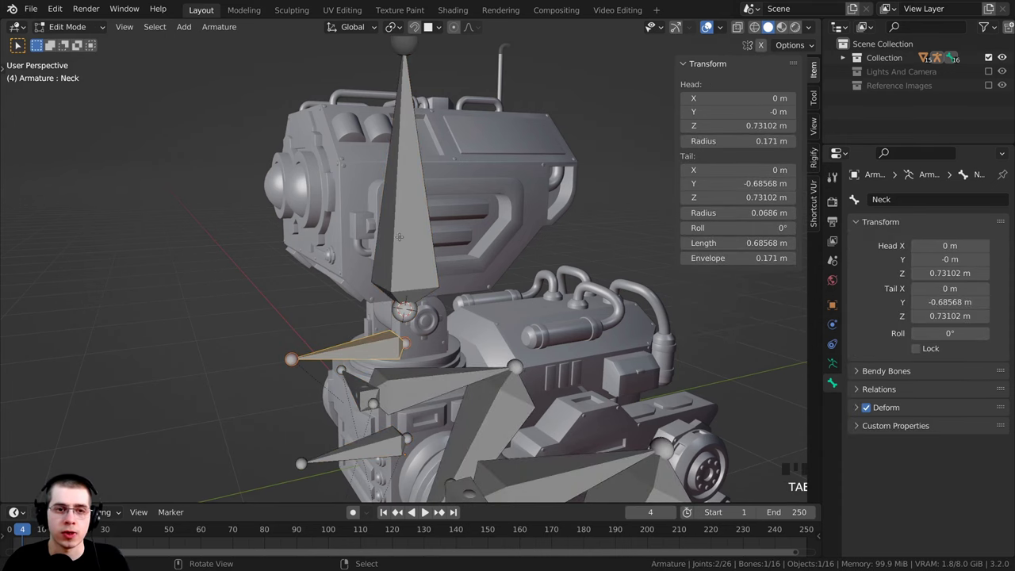
pyautogui.scroll(1, 400, 234)
pyautogui.keyDown('shift'); pyautogui.moveTo(400, 235); pyautogui.dragTo(401, 226, button='middle'); pyautogui.keyUp('shift')
pyautogui.rightClick(401, 214)
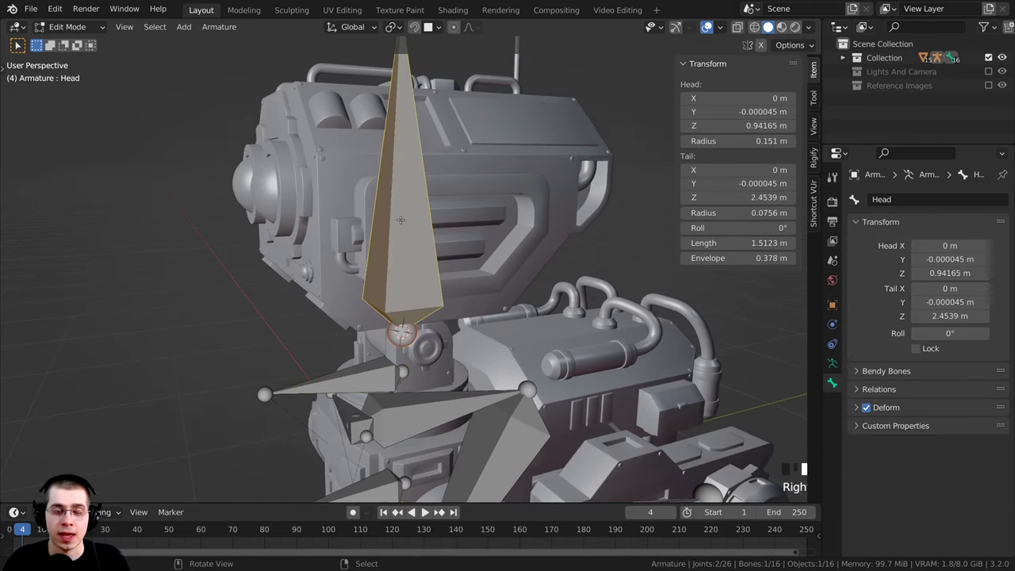
pyautogui.keyDown('shift'); pyautogui.rightClick(373, 376); pyautogui.keyUp('shift')
pyautogui.scroll(3, 372, 376)
pyautogui.keyDown('shift'); pyautogui.moveTo(341, 361); pyautogui.dragTo(349, 287, button='middle'); pyautogui.keyUp('shift')
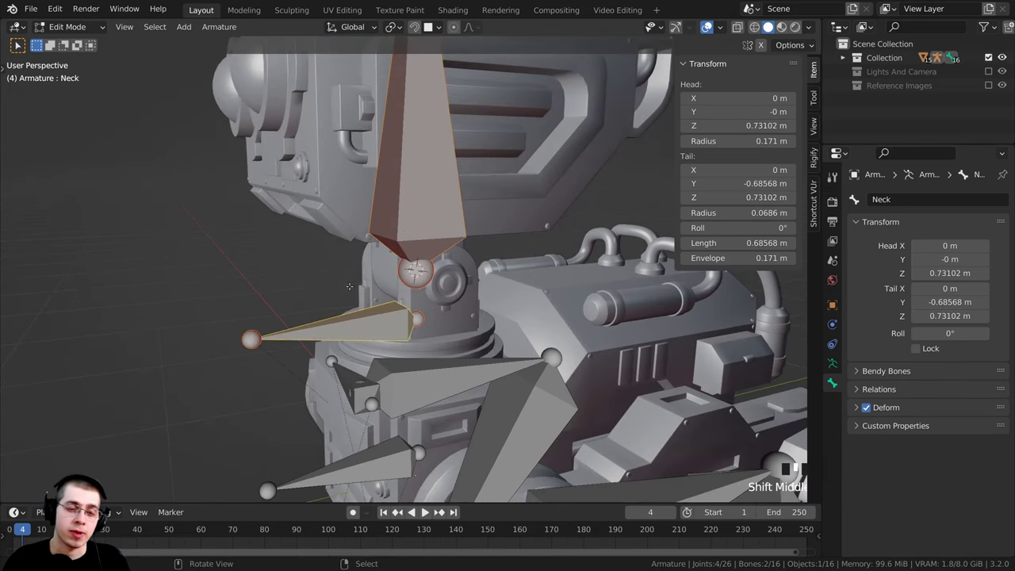
pyautogui.moveTo(406, 247); pyautogui.dragTo(419, 274, button='middle')
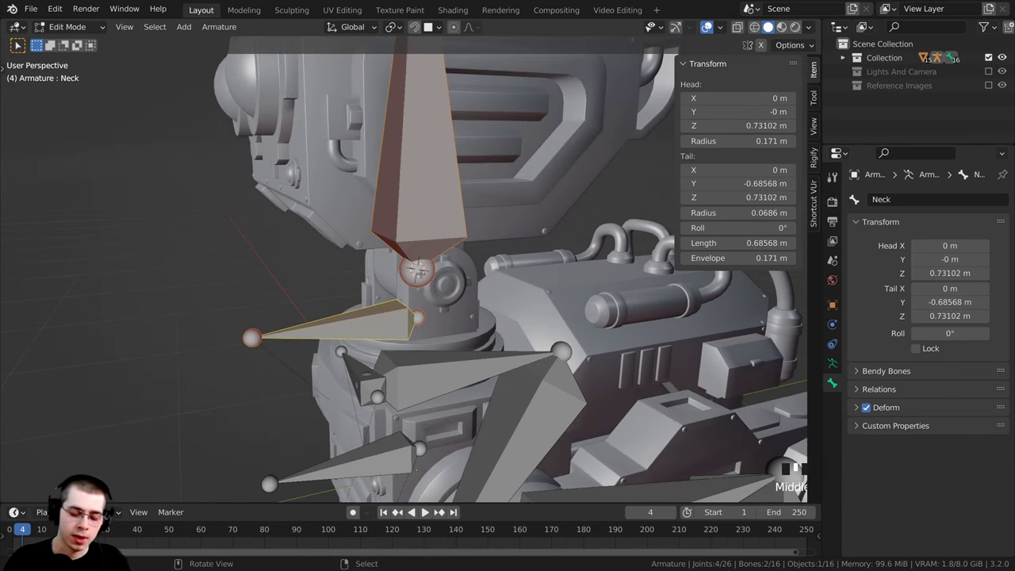
pyautogui.hotkey('ctrl', 'p')
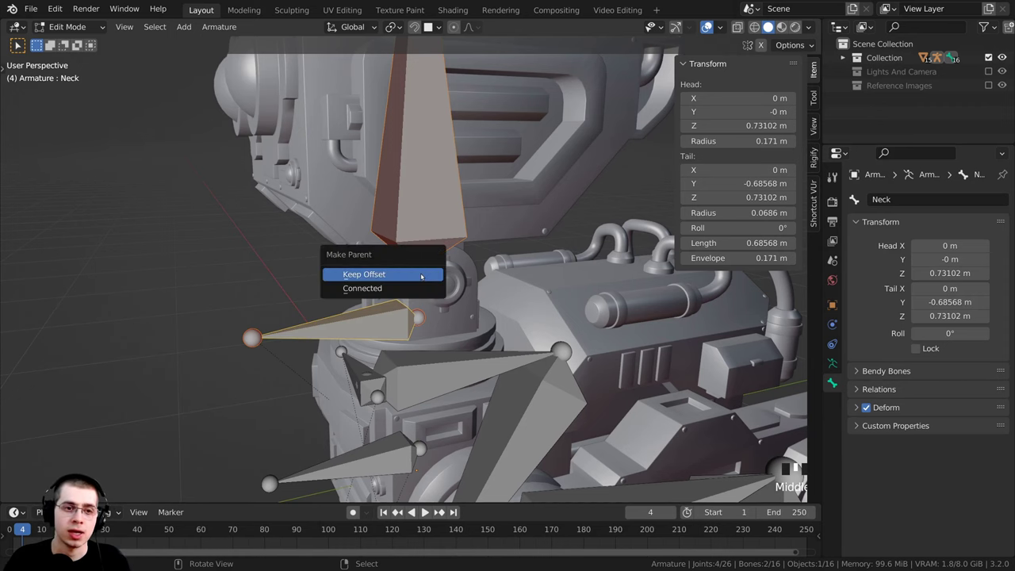
pyautogui.click(364, 273)
# Step: Parent the Neck bone to the Body bone in the armature's Edit Mode with Keep Offset
pyautogui.scroll(-3, 364, 273)
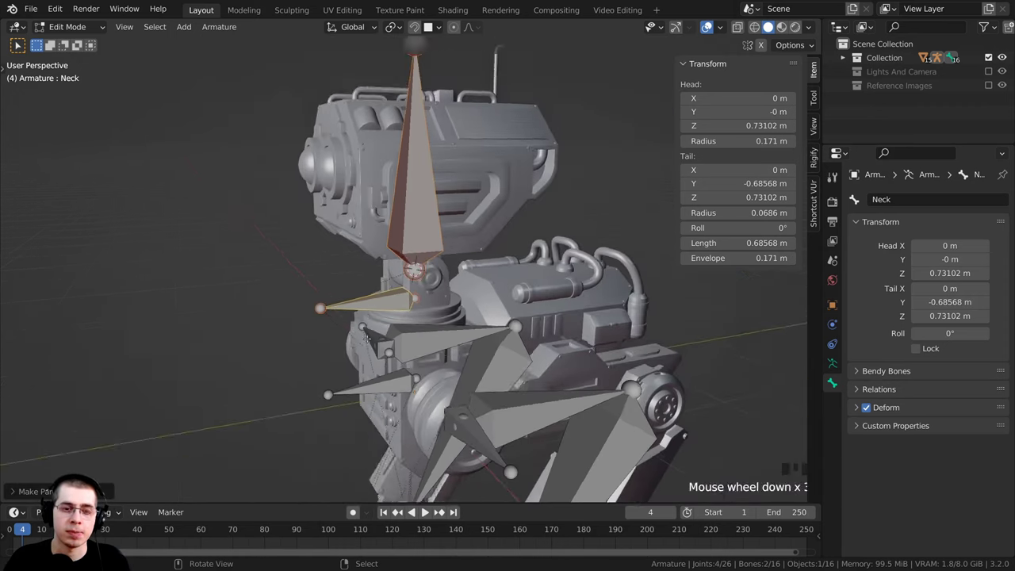
pyautogui.keyDown('shift'); pyautogui.moveTo(364, 273); pyautogui.dragTo(368, 250, button='middle'); pyautogui.keyUp('shift')
pyautogui.scroll(-2, 407, 317)
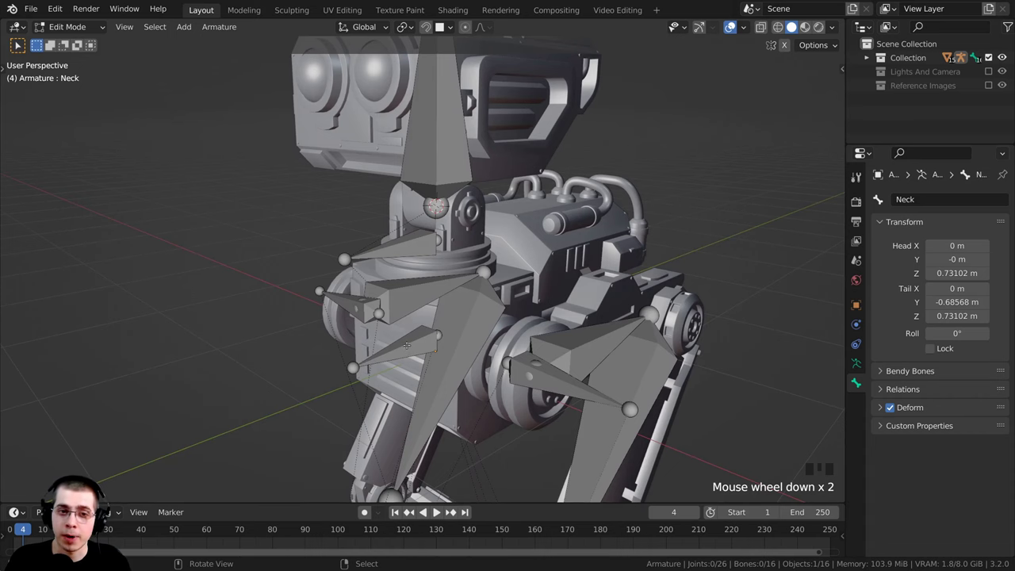
pyautogui.scroll(1, 430, 247)
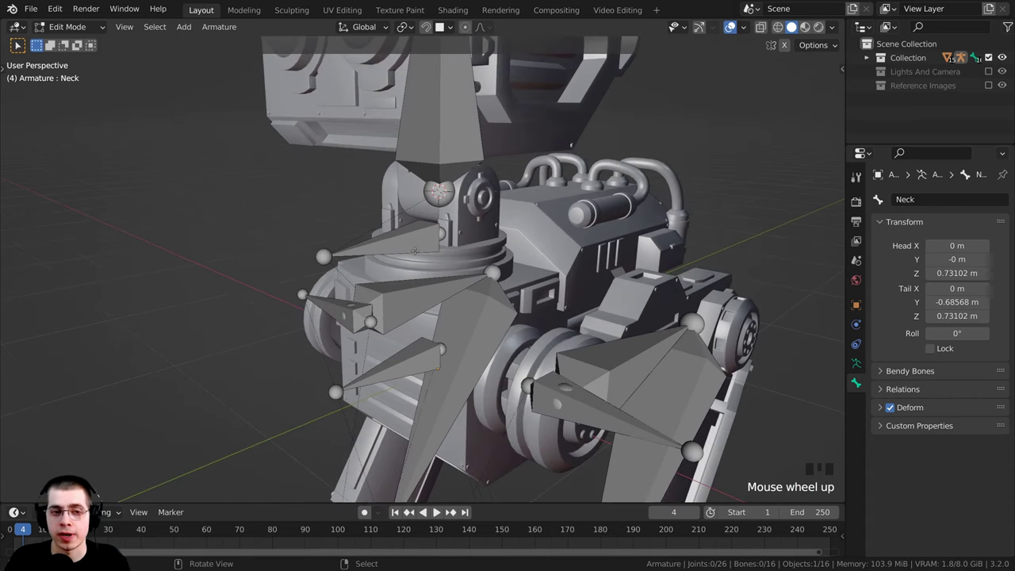
pyautogui.keyDown('shift'); pyautogui.moveTo(429, 247); pyautogui.dragTo(401, 218, button='middle'); pyautogui.keyUp('shift')
pyautogui.rightClick(397, 214)
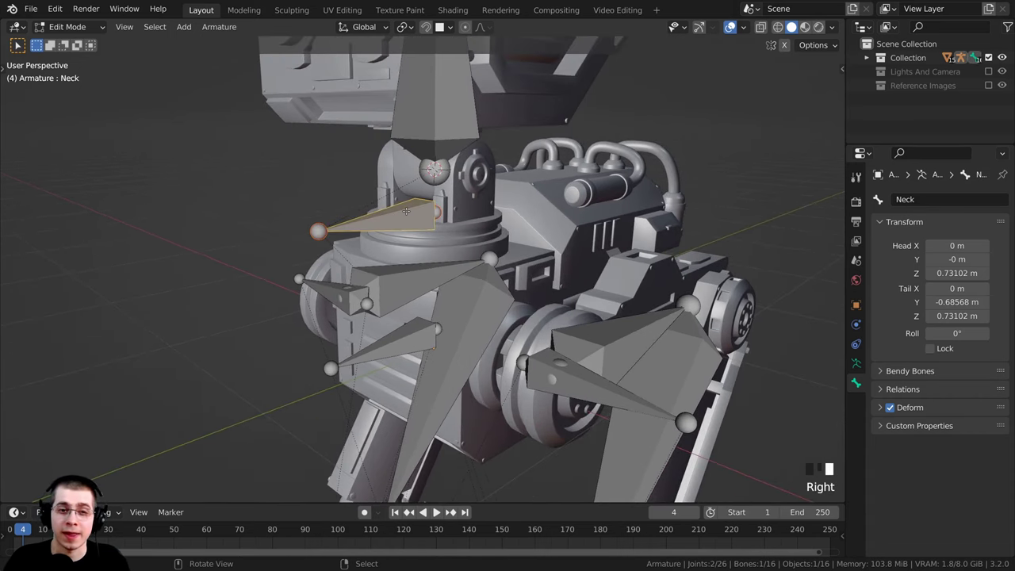
pyautogui.keyDown('shift'); pyautogui.rightClick(401, 340); pyautogui.keyUp('shift')
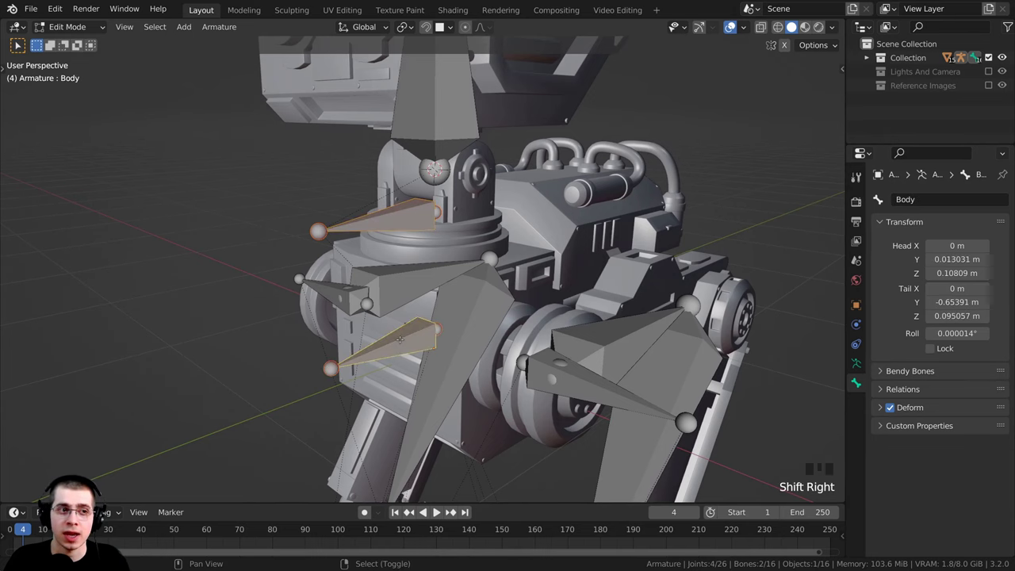
pyautogui.keyDown('shift'); pyautogui.moveTo(400, 340); pyautogui.dragTo(414, 349, button='middle'); pyautogui.keyUp('shift')
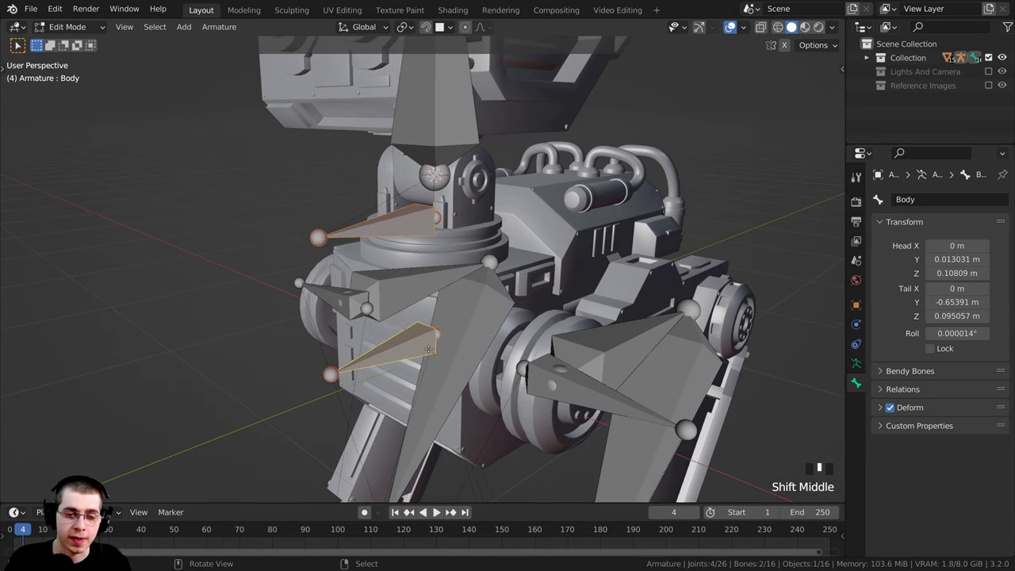
pyautogui.hotkey('ctrl', 'p')
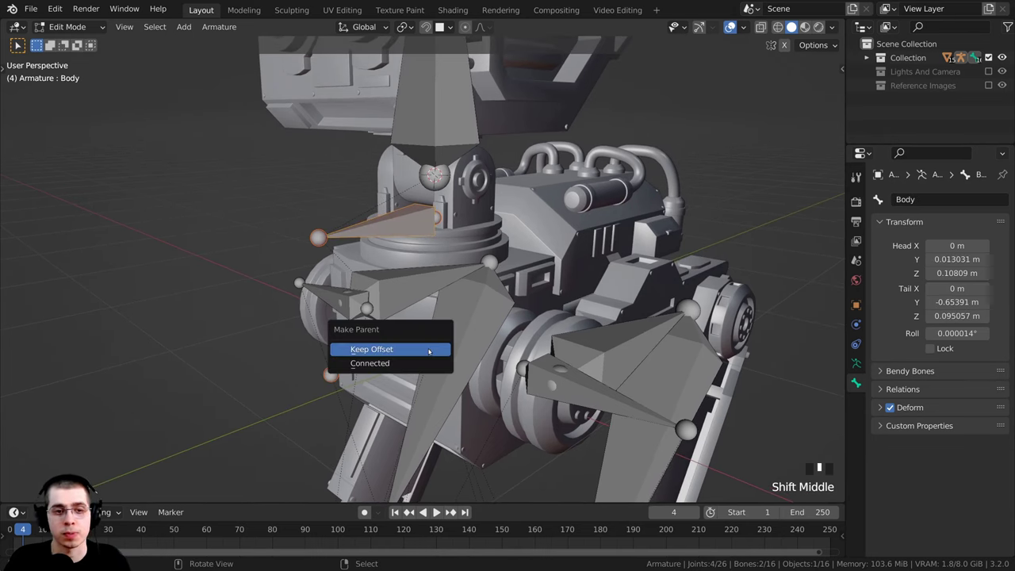
pyautogui.click(371, 349)
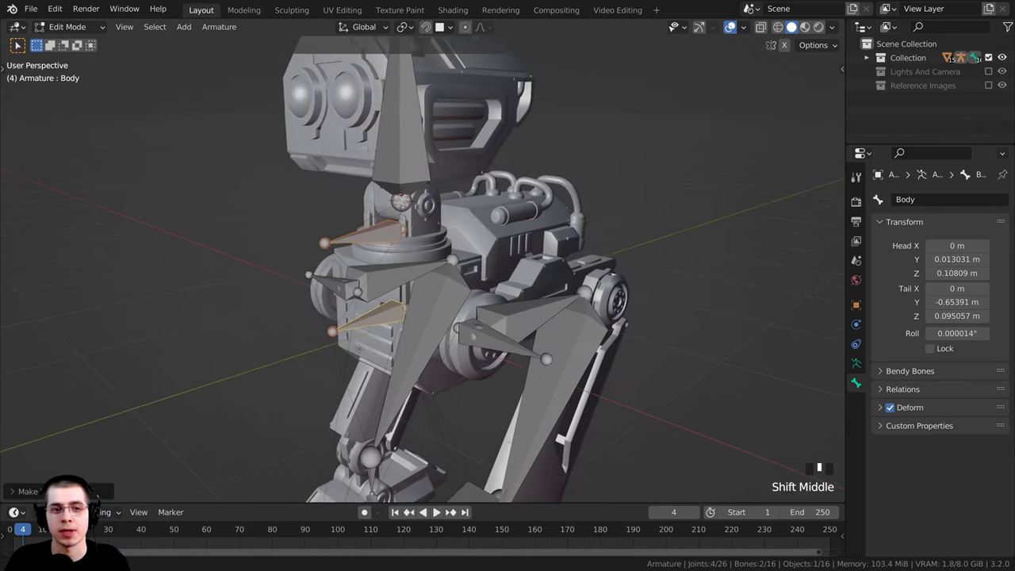
# Step: Switch the armature to Pose Mode and test-rotate the Body bone to lean the robot's torso forward
pyautogui.scroll(-3, 381, 333)
pyautogui.moveTo(381, 333); pyautogui.dragTo(407, 236, button='middle')
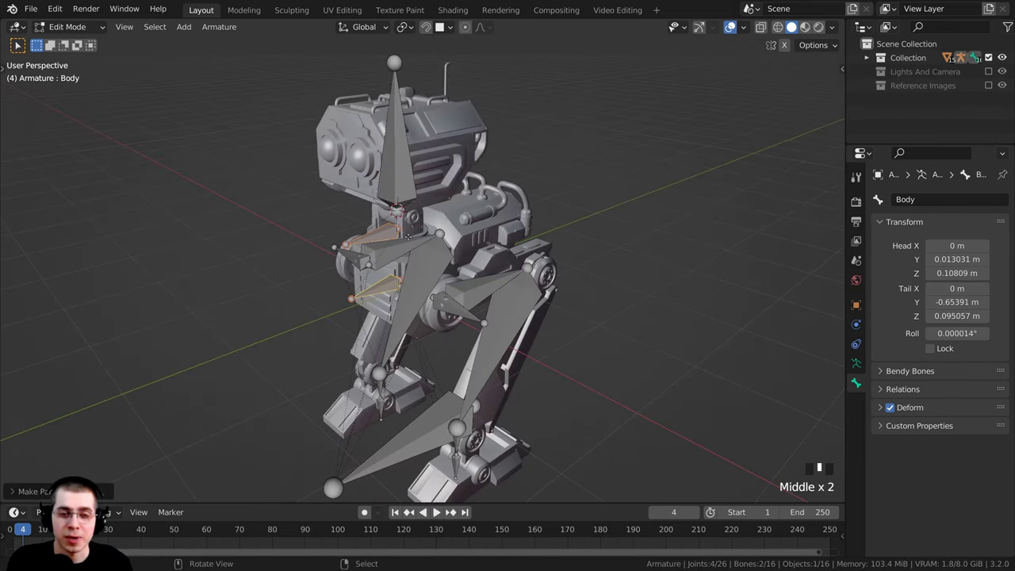
pyautogui.hotkey('ctrl', 'Tab')
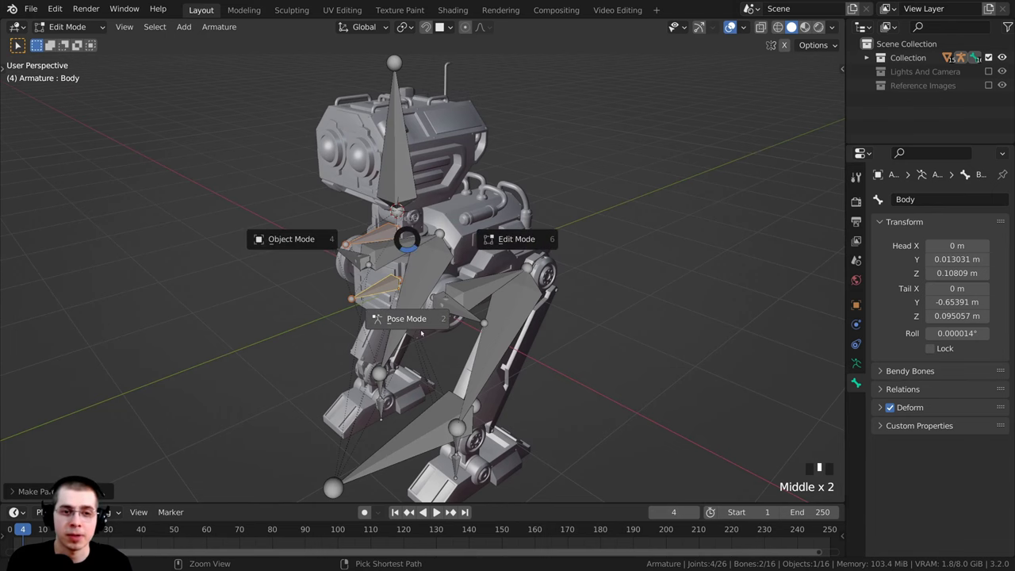
pyautogui.hotkey('ctrl', 'Tab')
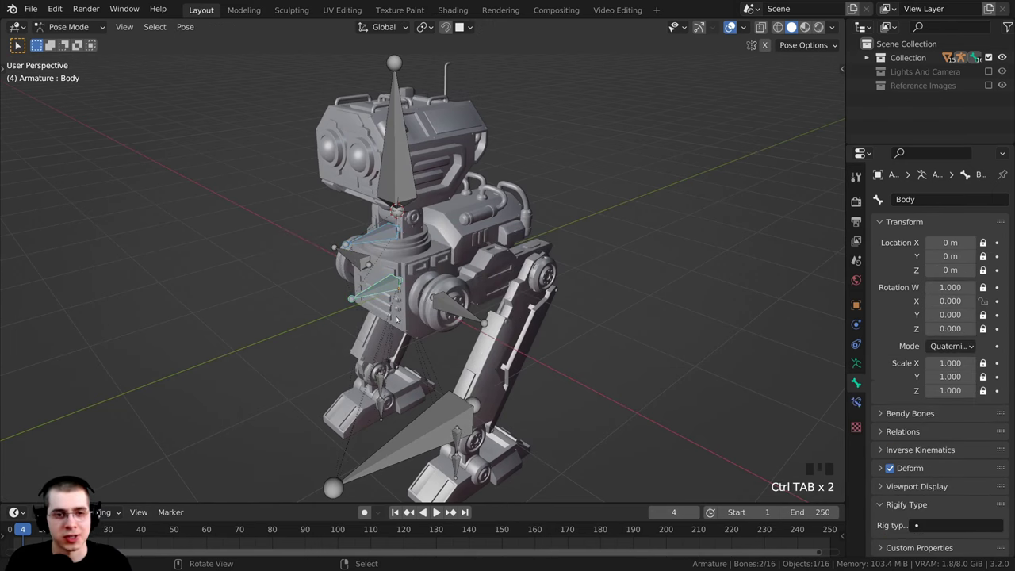
pyautogui.moveTo(398, 320); pyautogui.dragTo(361, 301, button='middle')
pyautogui.click(362, 272)
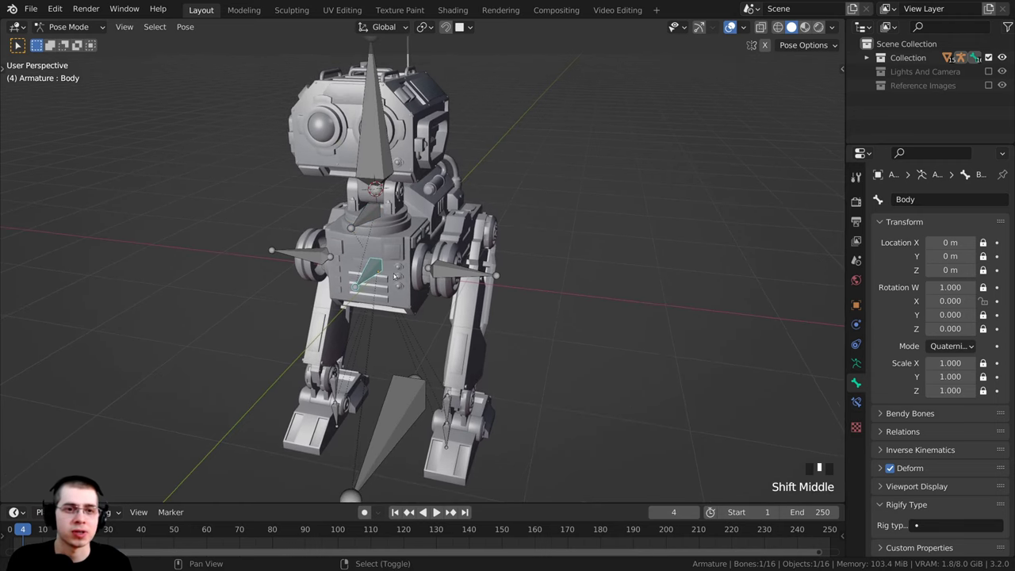
pyautogui.press('r')
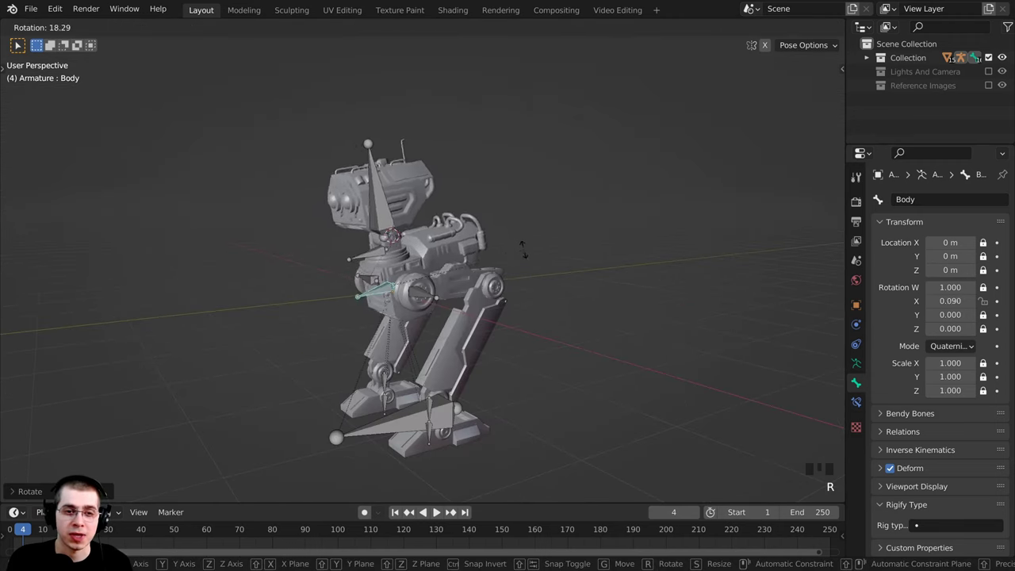
pyautogui.click(458, 240)
pyautogui.press('r')
pyautogui.click(435, 283)
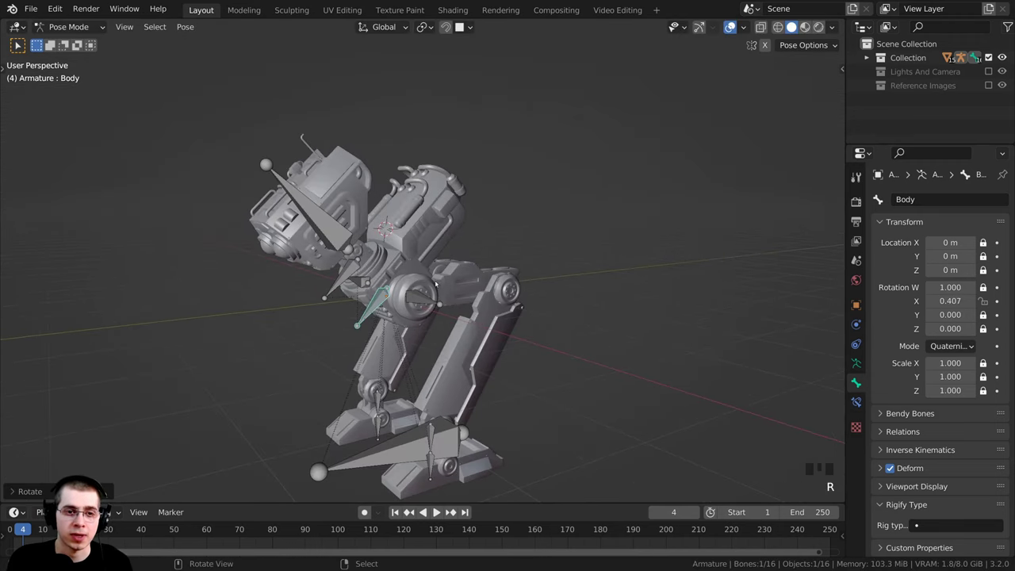
# Step: Test-rotate the Neck bone and the Head bone to turn and tilt the robot's head on the leaning body
pyautogui.click(347, 270)
pyautogui.moveTo(347, 269); pyautogui.dragTo(479, 260, button='middle')
pyautogui.press('r')
pyautogui.click(331, 175)
pyautogui.keyDown('shift'); pyautogui.moveTo(478, 260); pyautogui.dragTo(474, 283, button='middle'); pyautogui.keyUp('shift')
pyautogui.rightClick(478, 203)
pyautogui.moveTo(558, 234); pyautogui.dragTo(601, 228, button='middle')
pyautogui.press('r')
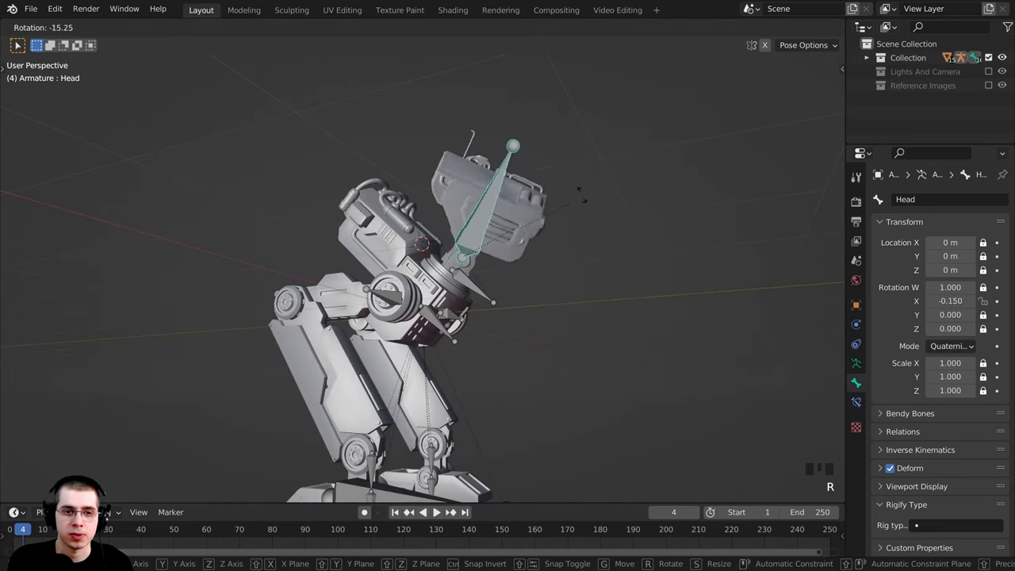
pyautogui.click(544, 184)
# Step: Test the hip joints by rotating the Hip Rotation.L bone and the hip bone on the opposite side
pyautogui.keyDown('shift'); pyautogui.moveTo(483, 254); pyautogui.dragTo(503, 225, button='middle'); pyautogui.keyUp('shift')
pyautogui.rightClick(406, 271)
pyautogui.moveTo(444, 279); pyautogui.dragTo(417, 276, button='middle')
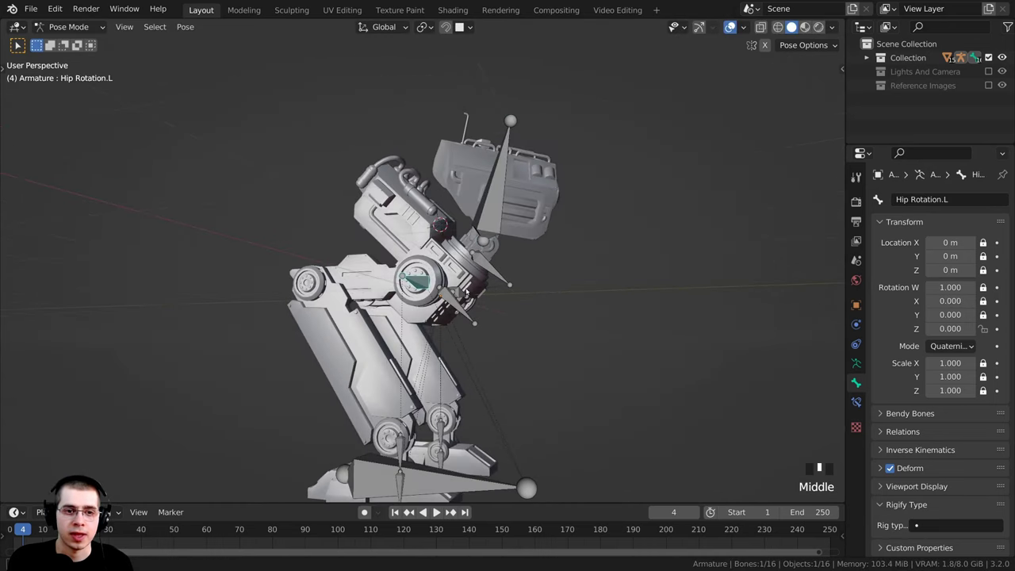
pyautogui.moveTo(519, 277); pyautogui.dragTo(446, 356, button='middle')
pyautogui.press('r')
pyautogui.click(482, 315)
pyautogui.moveTo(519, 281); pyautogui.dragTo(403, 315, button='middle')
pyautogui.rightClick(466, 315)
pyautogui.press('r')
pyautogui.click(468, 326)
# Step: Pose the robot's right leg by moving the Foot IK.R bone backward and upward and tilting the foot
pyautogui.rightClick(444, 343)
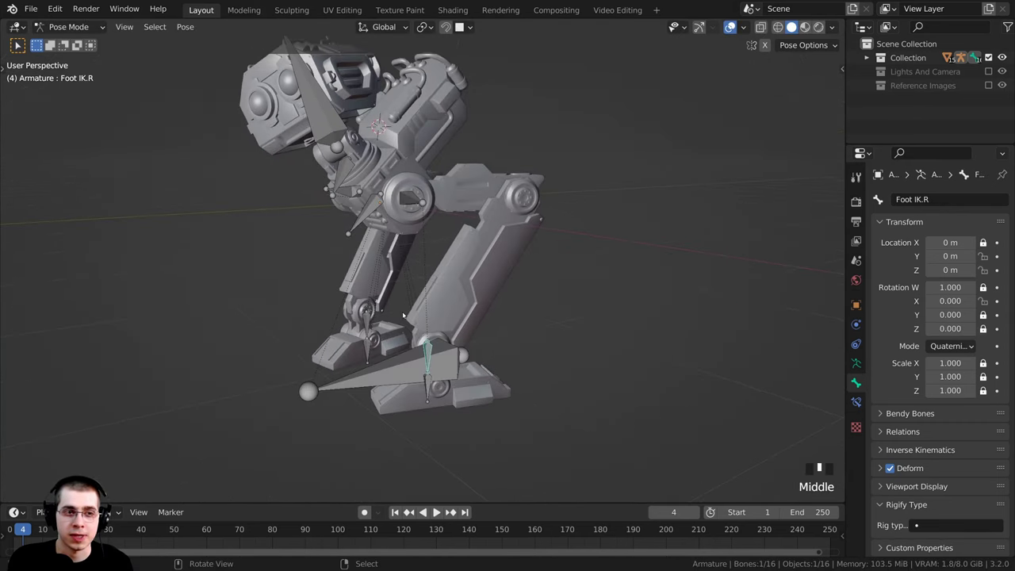
pyautogui.press('g')
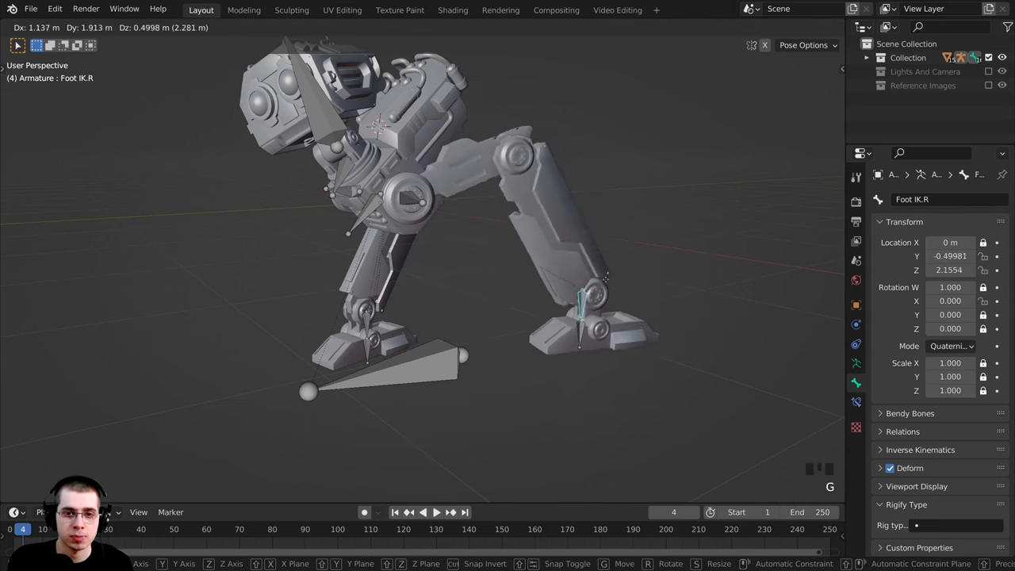
pyautogui.click(619, 295)
pyautogui.press('r')
pyautogui.click(674, 298)
pyautogui.moveTo(680, 302); pyautogui.dragTo(650, 313, button='middle')
pyautogui.press('g')
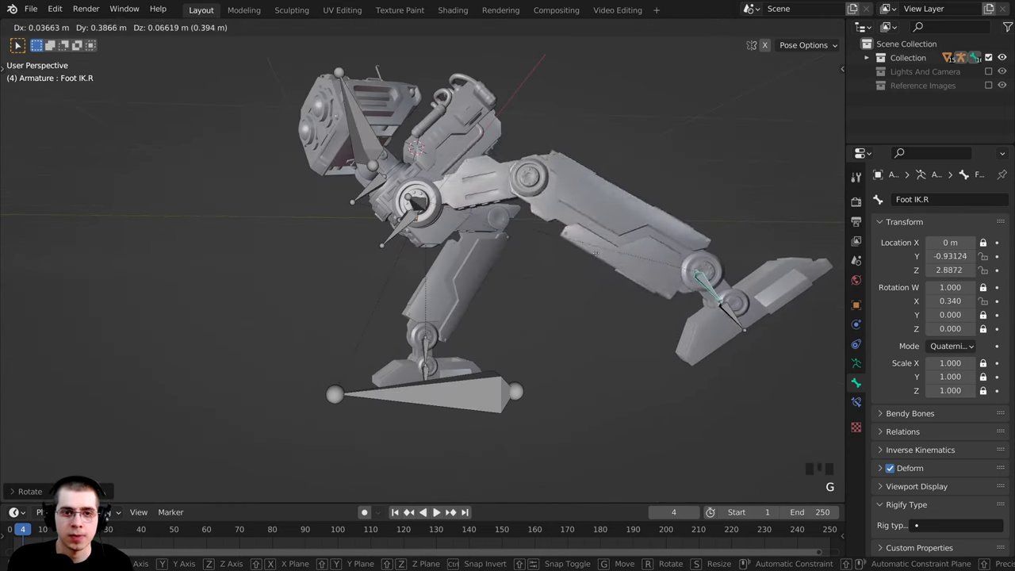
pyautogui.click(661, 344)
pyautogui.rightClick(668, 331)
pyautogui.press('r')
pyautogui.click(684, 379)
# Step: Turn the Hip Rotation.R bone further and rotate the opposite hip bone to spread the robot's legs
pyautogui.moveTo(393, 208); pyautogui.dragTo(499, 248, button='middle')
pyautogui.rightClick(439, 208)
pyautogui.press('r')
pyautogui.rightClick(460, 231)
pyautogui.rightClick(423, 211)
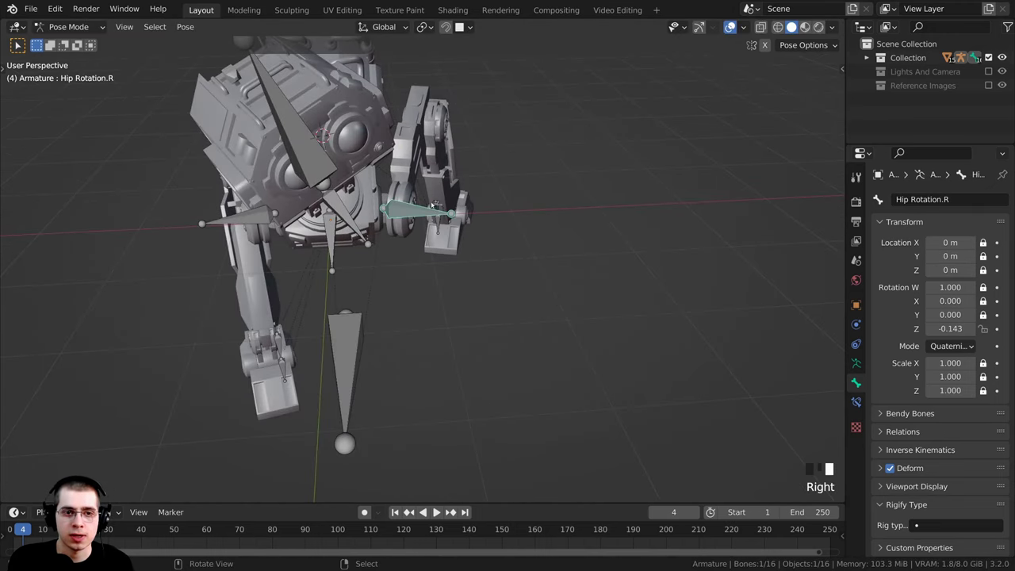
pyautogui.press('r')
pyautogui.click(474, 256)
pyautogui.moveTo(474, 256); pyautogui.dragTo(498, 309, button='middle')
pyautogui.rightClick(512, 204)
pyautogui.press('r')
pyautogui.click(512, 203)
# Step: Pose the robot's left leg by rotating and moving the Foot IK.L bone away from the body and tilting the foot
pyautogui.rightClick(452, 364)
pyautogui.press('r')
pyautogui.click(494, 352)
pyautogui.press('g')
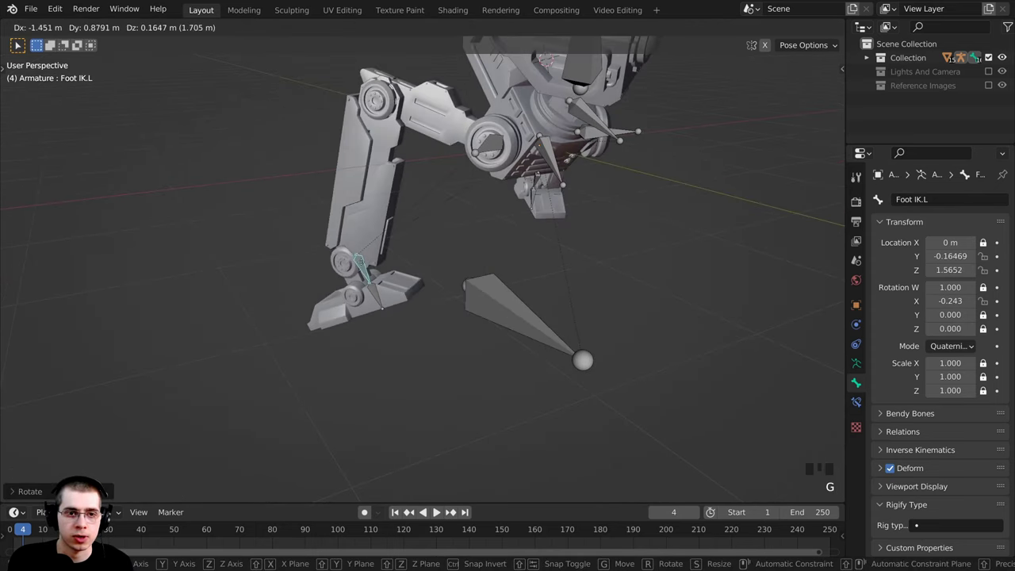
pyautogui.click(385, 300)
pyautogui.moveTo(386, 300); pyautogui.dragTo(438, 266, button='middle')
pyautogui.press('g')
pyautogui.click(324, 301)
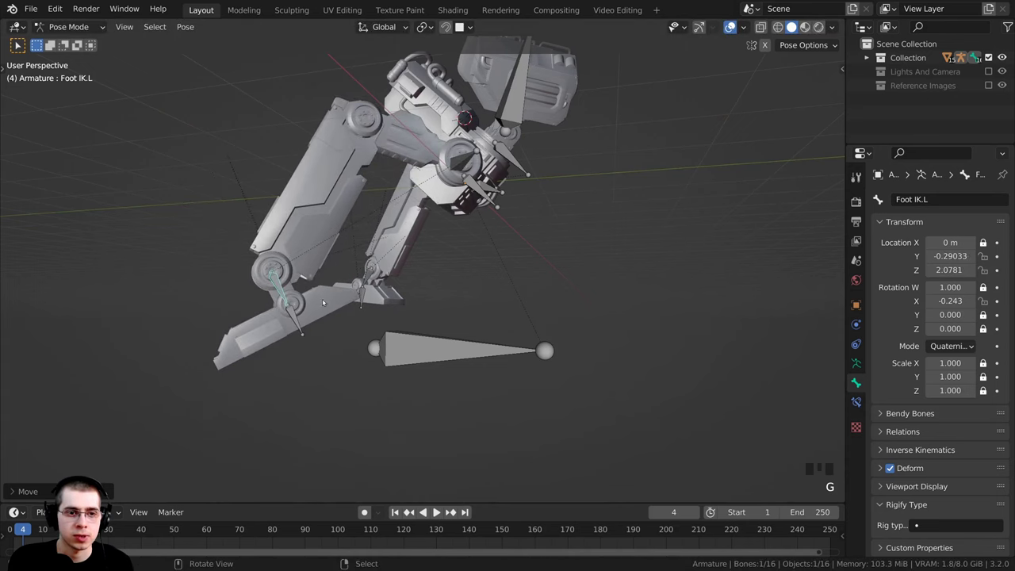
pyautogui.rightClick(304, 315)
pyautogui.press('r')
pyautogui.click(426, 373)
# Step: Test-rotate the Main Controller bone freely to check that the whole robot follows, cancelling each rotation
pyautogui.scroll(-2, 426, 373)
pyautogui.moveTo(425, 373); pyautogui.dragTo(345, 409, button='middle')
pyautogui.rightClick(502, 361)
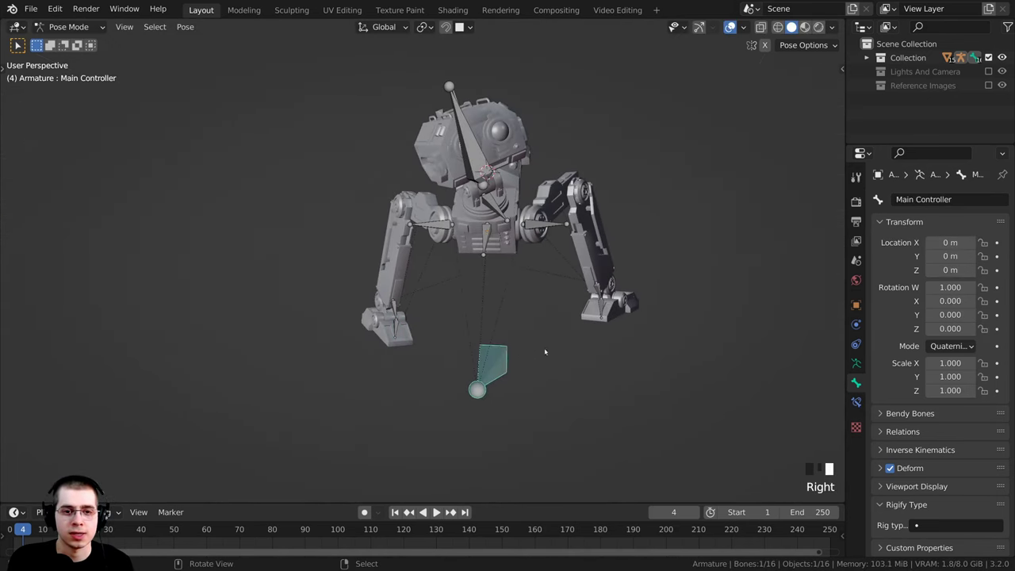
pyautogui.moveTo(674, 321); pyautogui.dragTo(610, 347, button='middle')
pyautogui.press('r')
pyautogui.rightClick(607, 371)
pyautogui.press('r')
pyautogui.press('r')
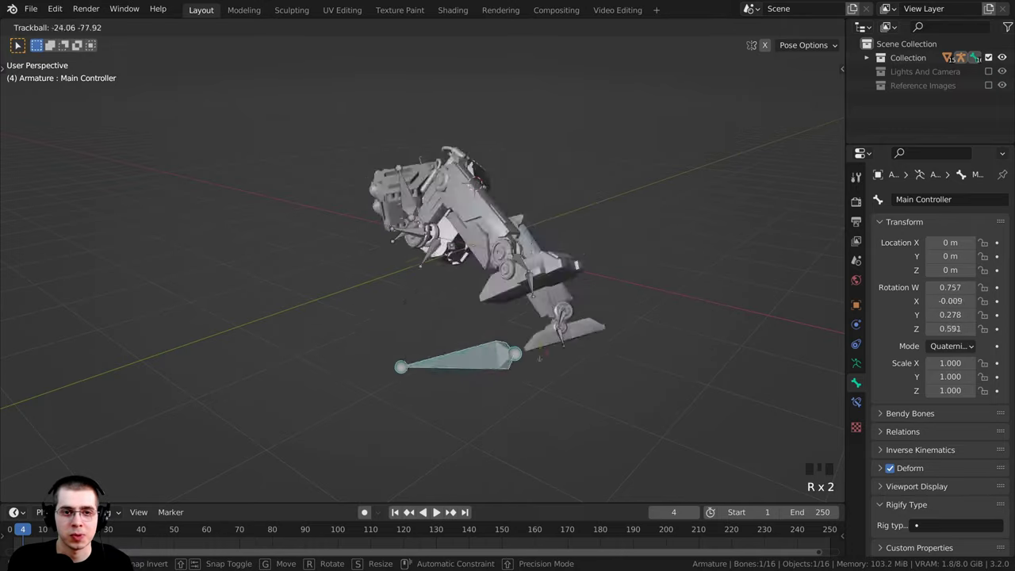
pyautogui.rightClick(542, 327)
# Step: Rotate the Hip Rotation.L bone to test the left hip's movement once more
pyautogui.keyDown('shift'); pyautogui.moveTo(542, 327); pyautogui.dragTo(514, 385, button='middle'); pyautogui.keyUp('shift')
pyautogui.scroll(2, 515, 385)
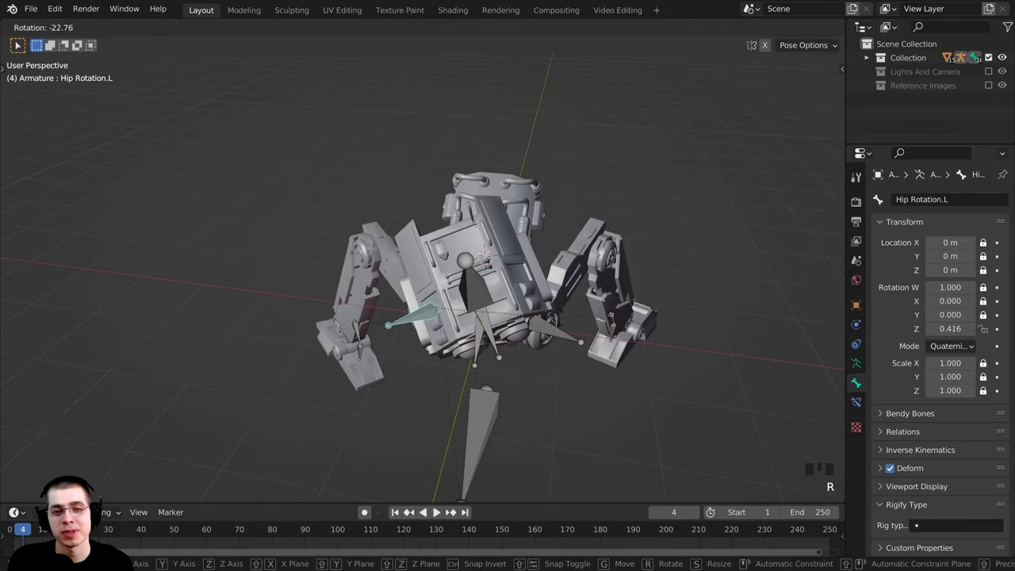
pyautogui.click(558, 326)
pyautogui.moveTo(558, 326); pyautogui.dragTo(511, 273, button='middle')
pyautogui.scroll(-2, 506, 260)
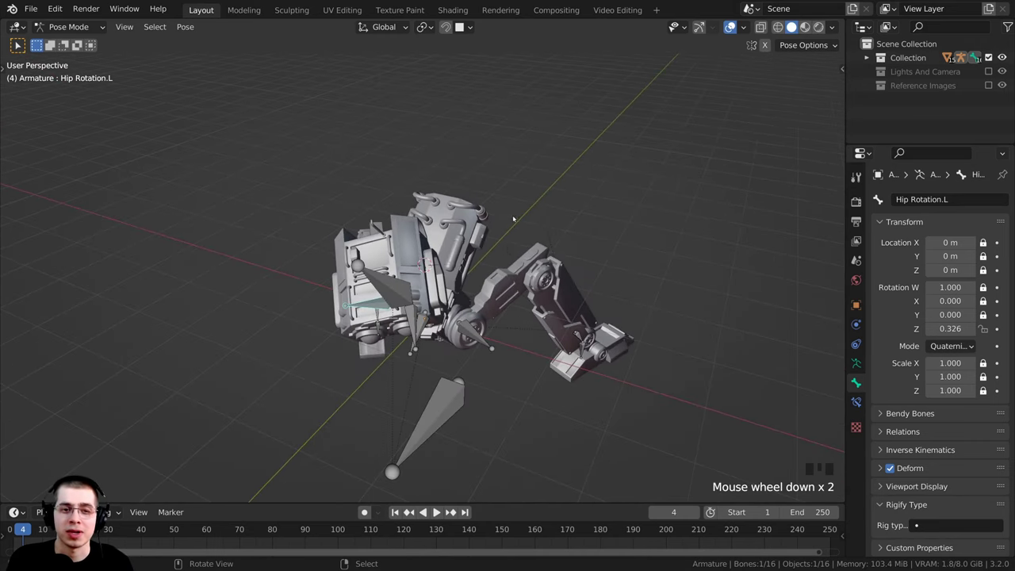
# Step: Select all bones and clear their rotation, location and scale to restore the robot's rest pose
pyautogui.press('a')
pyautogui.press('a')
pyautogui.press('a')
pyautogui.keyDown('shift'); pyautogui.moveTo(513, 218); pyautogui.dragTo(634, 342, button='middle'); pyautogui.keyUp('shift')
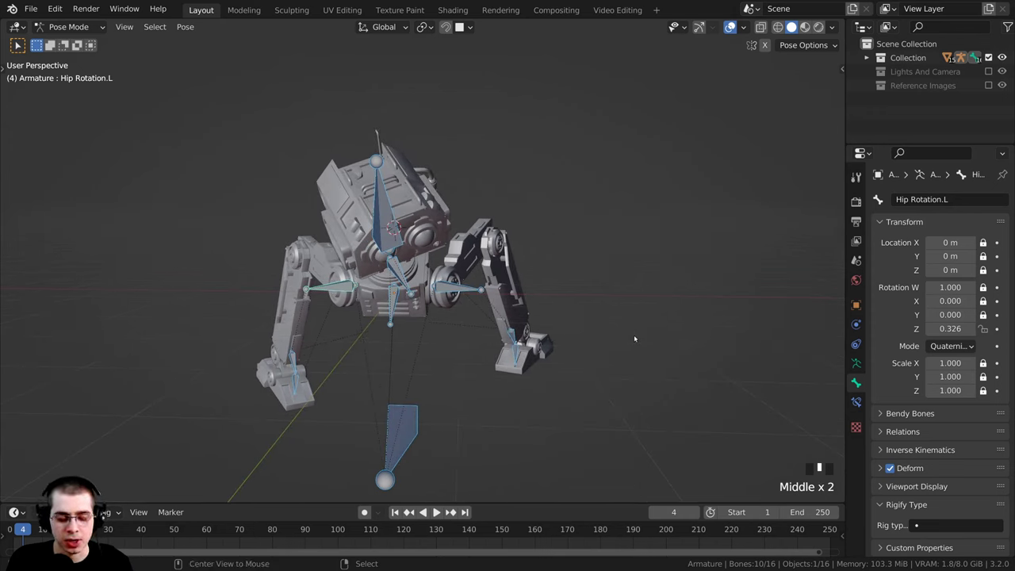
pyautogui.hotkey('alt', 'r')
pyautogui.hotkey('alt', 'g')
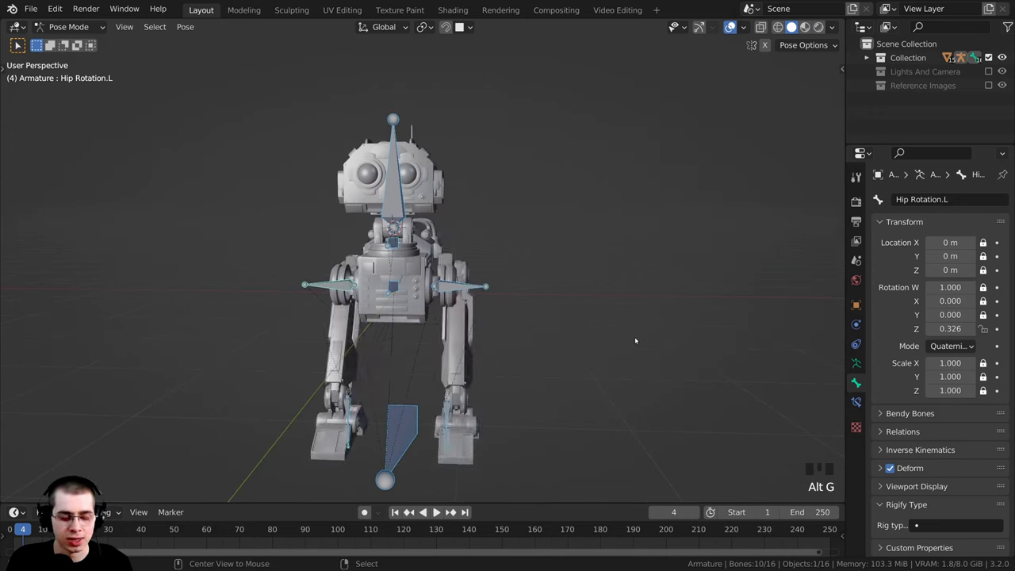
pyautogui.hotkey('alt', 's')
pyautogui.moveTo(634, 341); pyautogui.dragTo(525, 233, button='middle')
# Step: Return the armature to Object Mode and save the file
pyautogui.hotkey('ctrl', 'Tab')
pyautogui.scroll(-2, 476, 187)
pyautogui.hotkey('ctrl', 's')
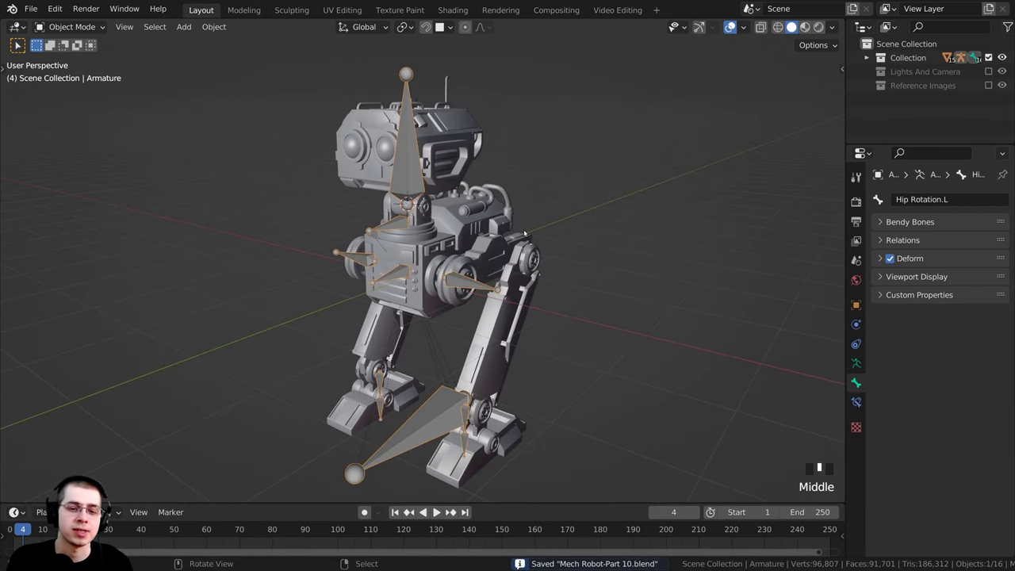